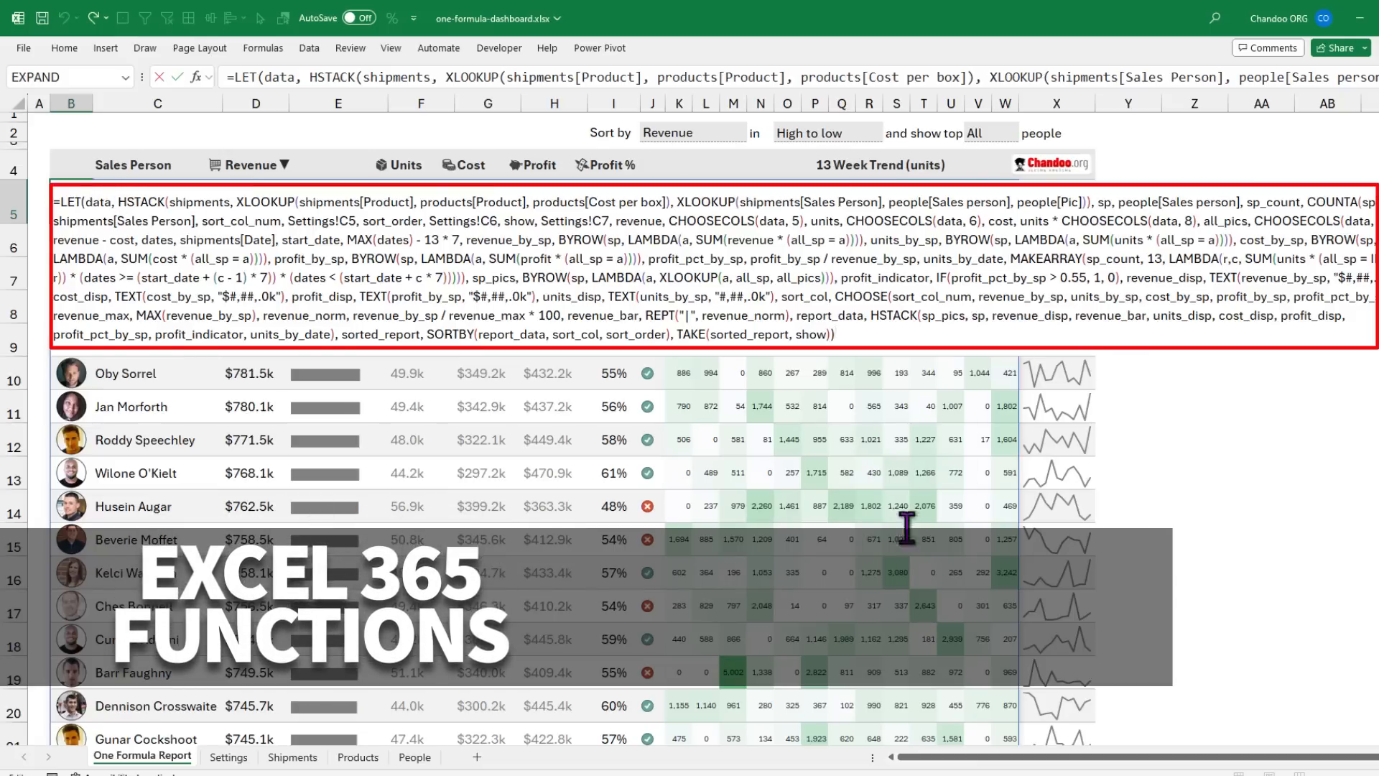
# Step: Commit the LET formula in B5 to build the dashboard, then view the Shipments sheet
pyautogui.hotkey('ctrl', 'Return')
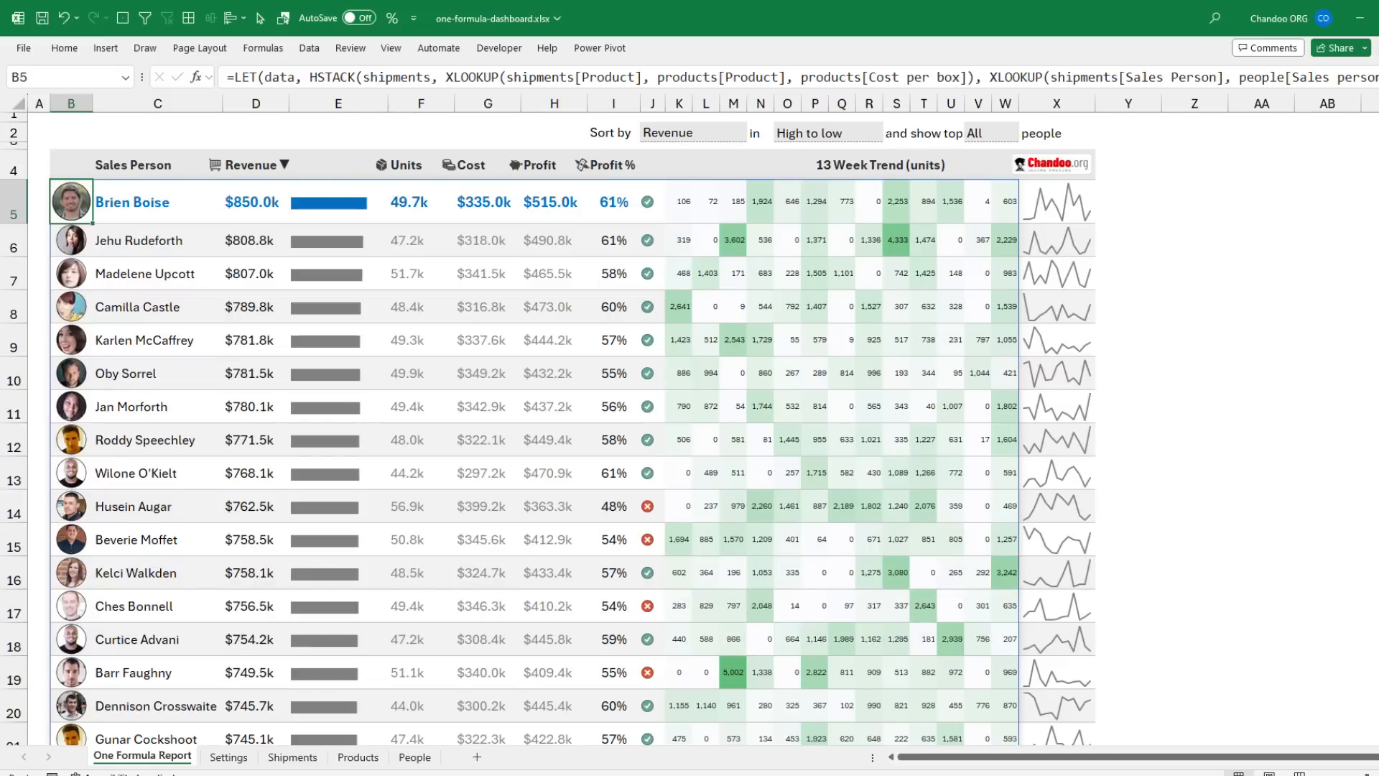
pyautogui.click(293, 757)
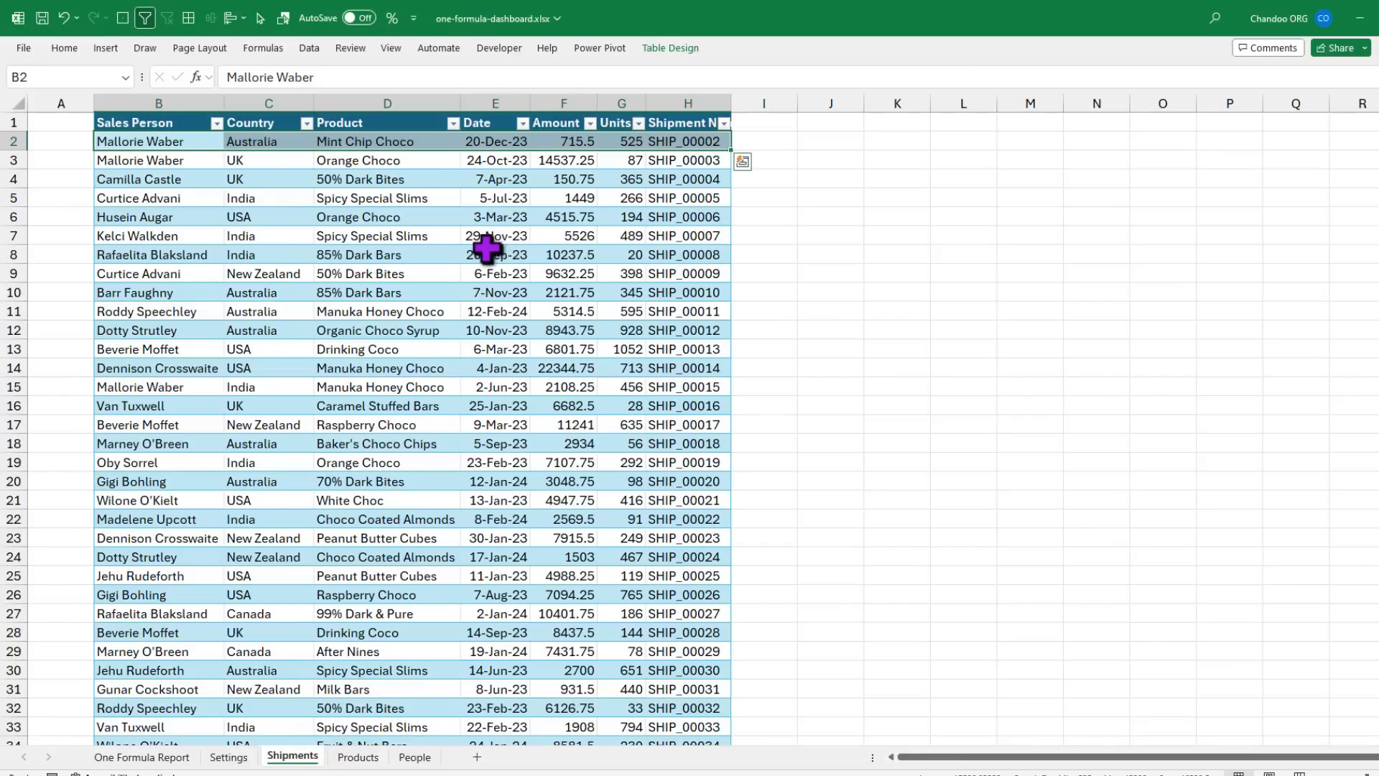
# Step: Review the first Shipments record's sales person, country, product, date, amount, units and shipment ID
pyautogui.moveTo(137, 140); pyautogui.dragTo(717, 149)
pyautogui.click(140, 143)
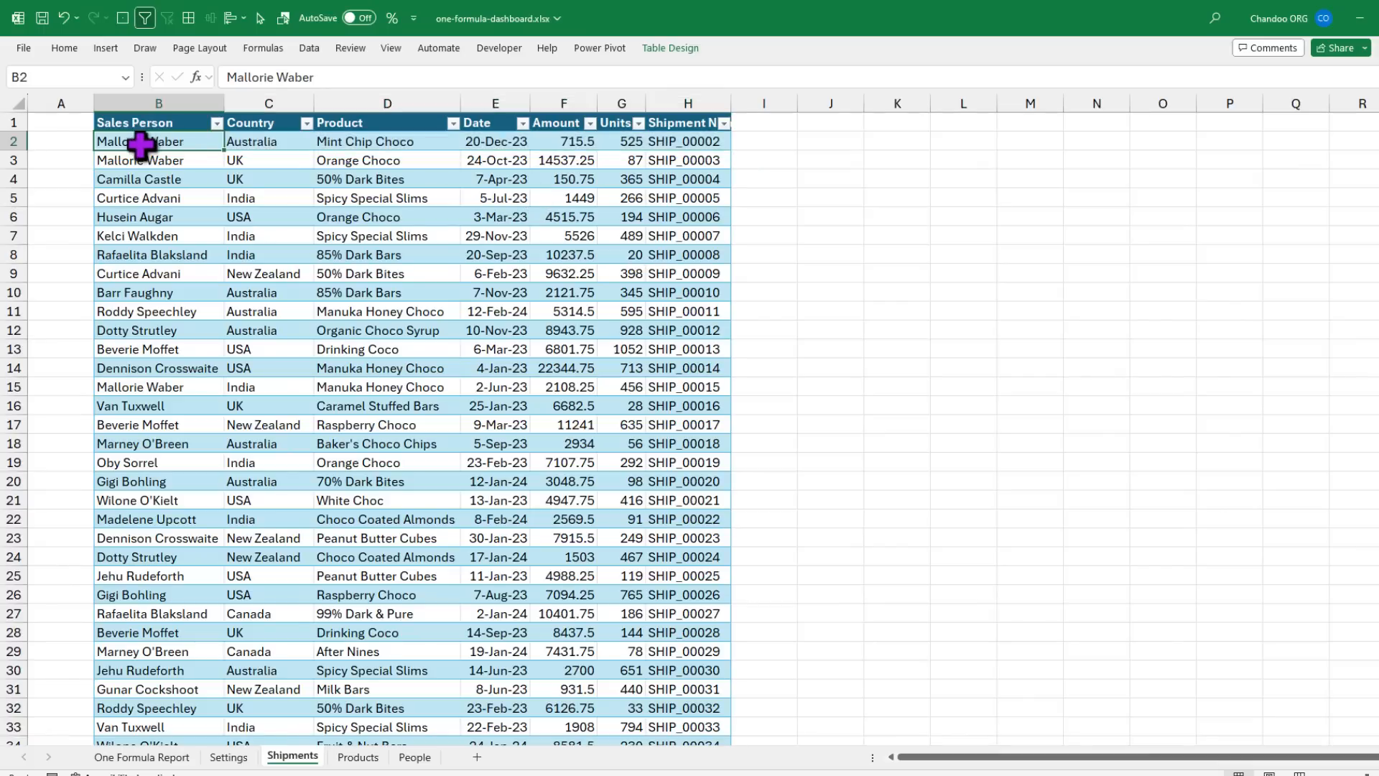
pyautogui.click(275, 140)
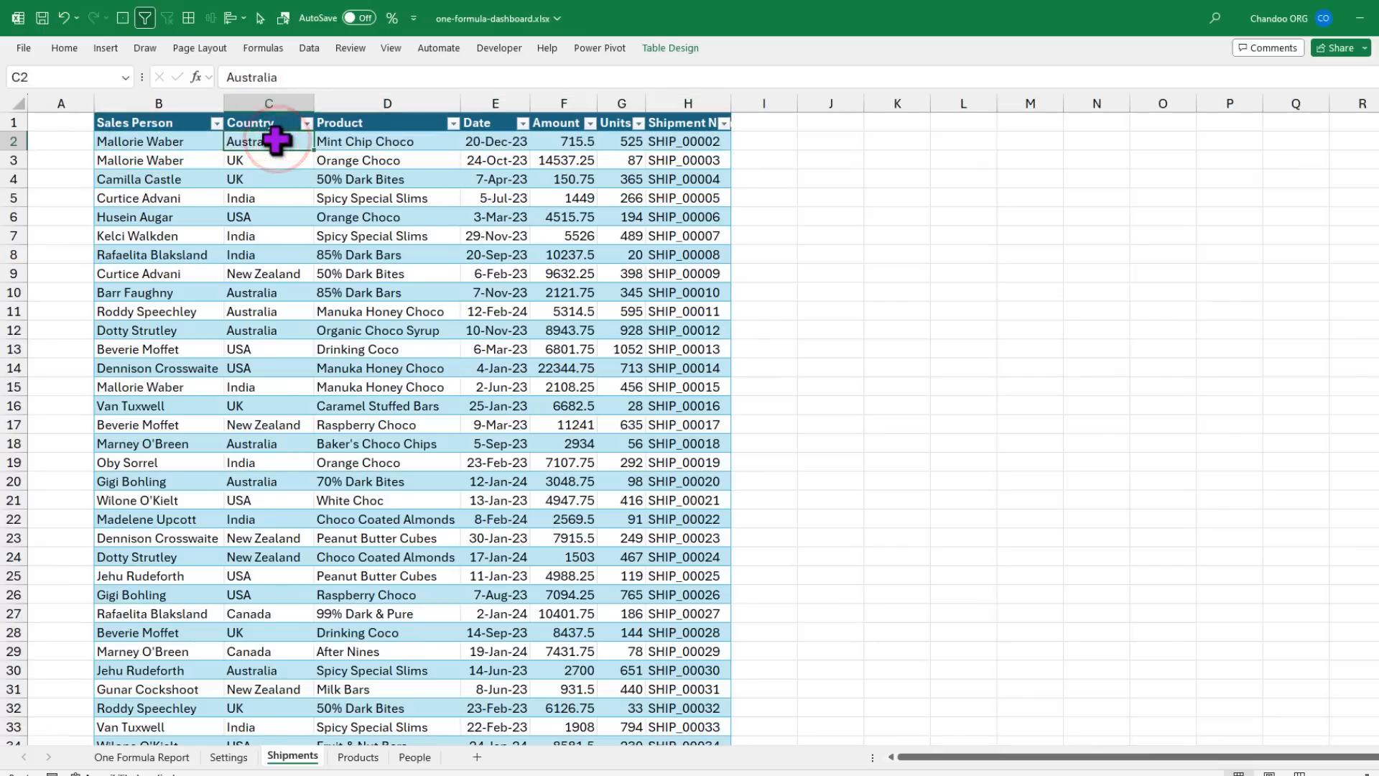
pyautogui.click(414, 141)
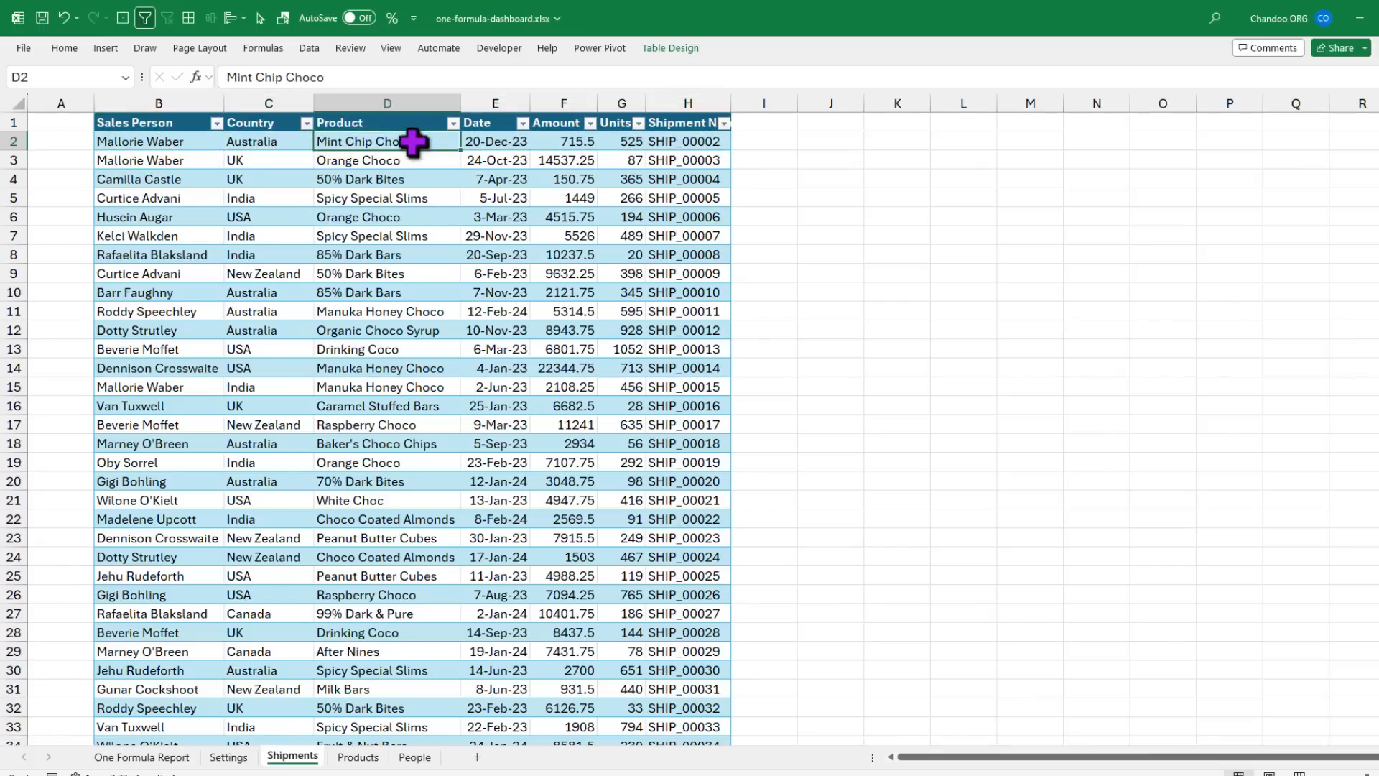
pyautogui.click(511, 138)
pyautogui.click(571, 140)
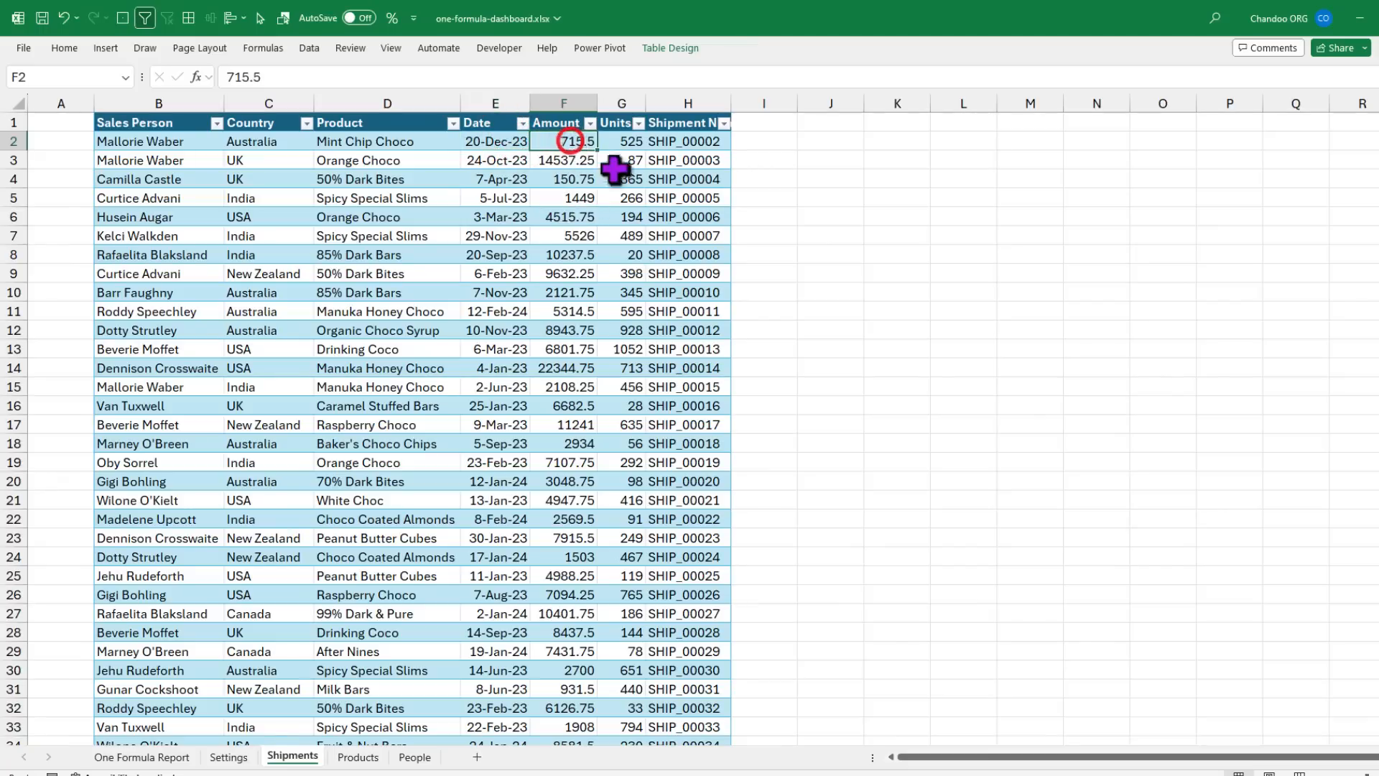
pyautogui.click(622, 141)
pyautogui.click(701, 141)
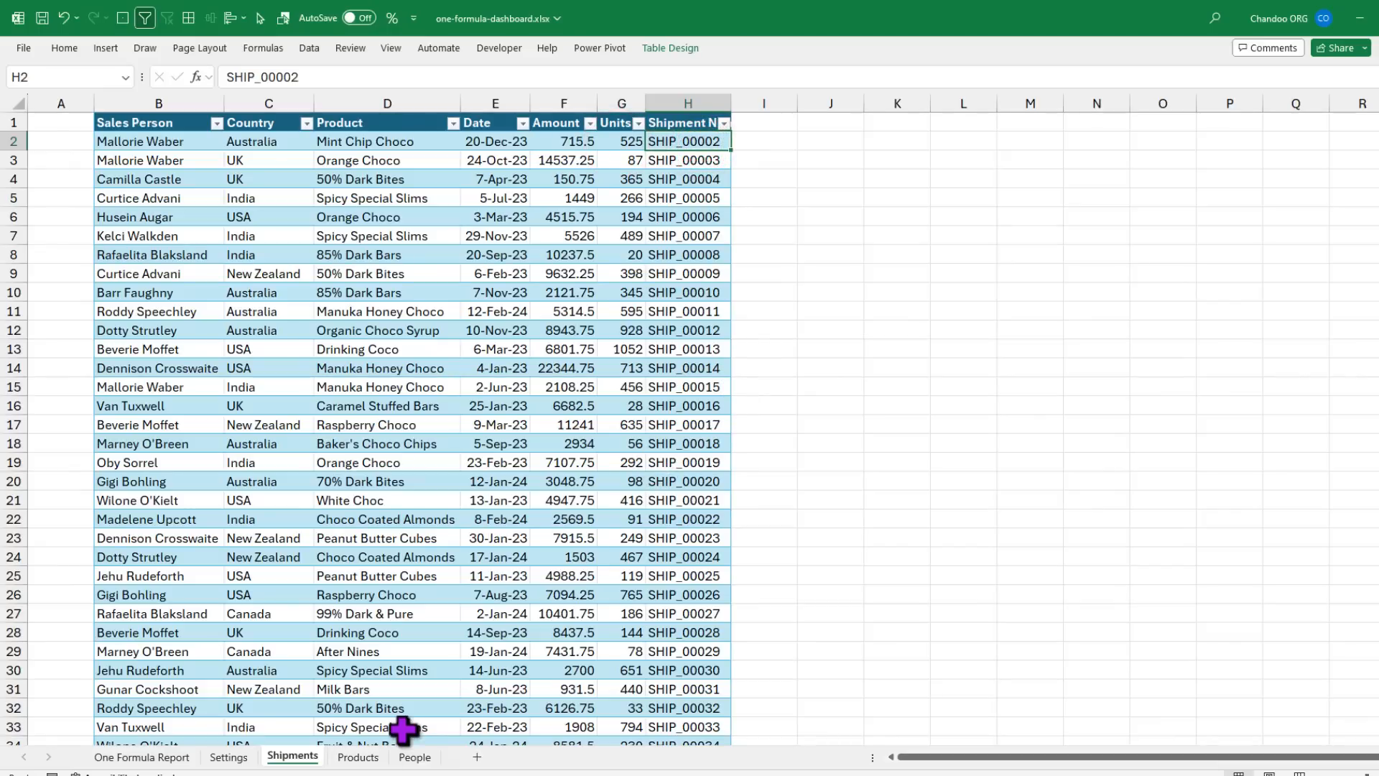
# Step: Review the Products table's names, Category and Cost per box, then the Shipments Amount values
pyautogui.click(357, 757)
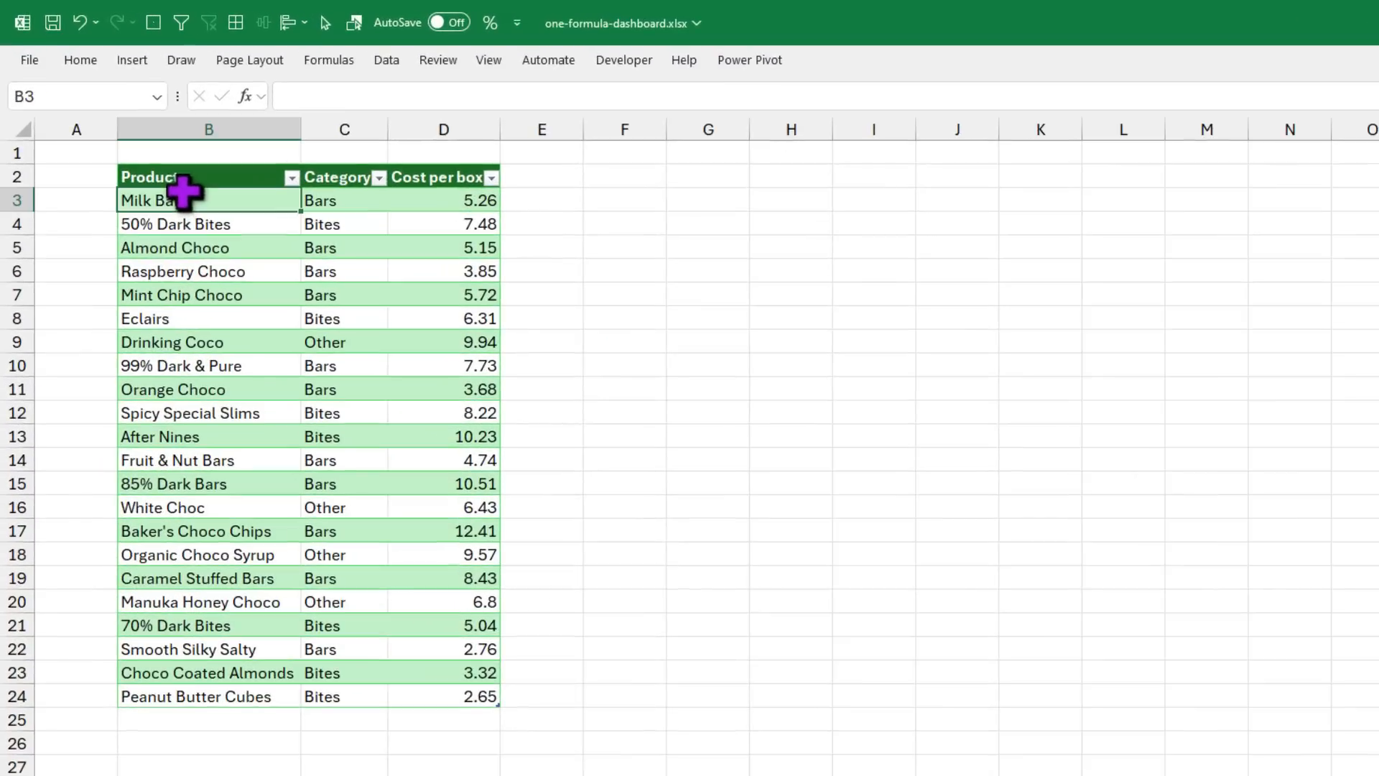
pyautogui.moveTo(148, 154); pyautogui.dragTo(165, 557)
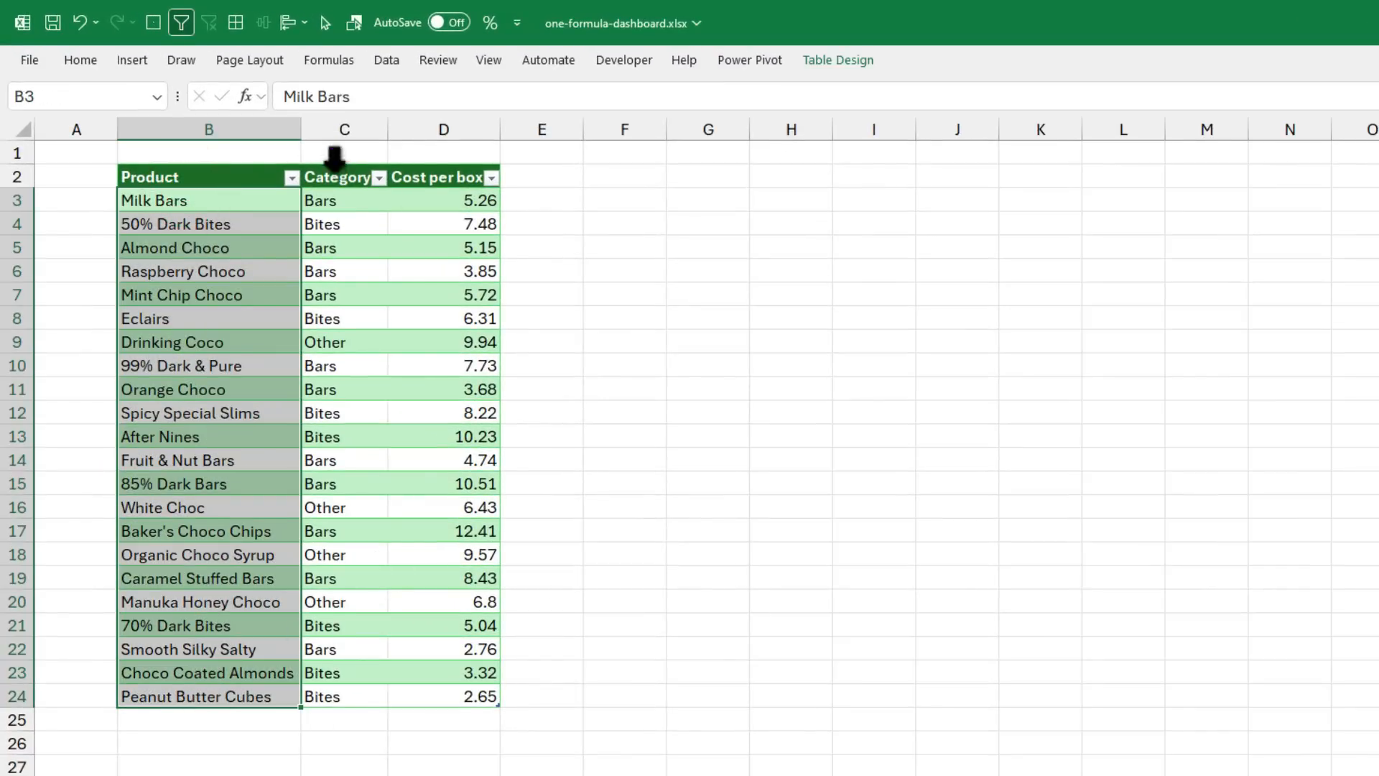
pyautogui.moveTo(339, 200); pyautogui.dragTo(347, 602)
pyautogui.moveTo(446, 203); pyautogui.dragTo(470, 557)
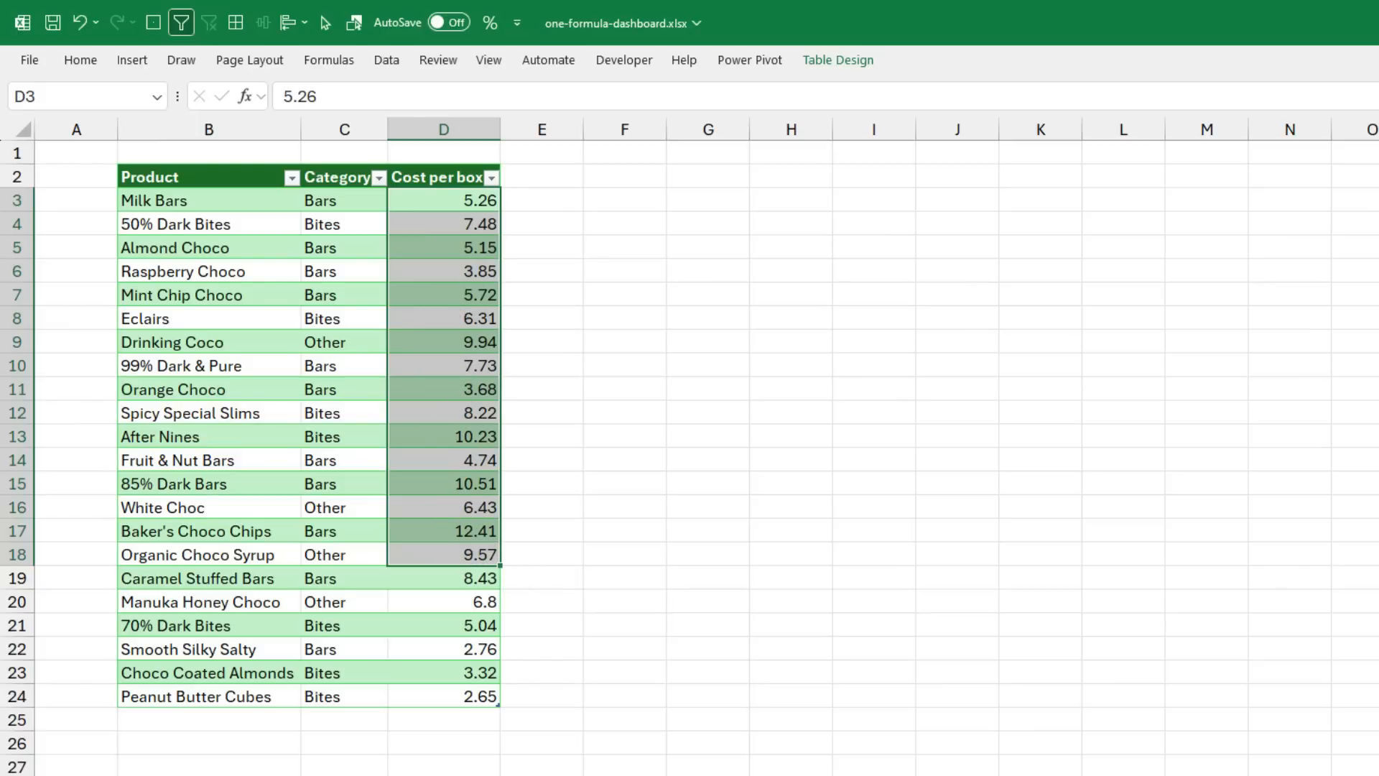
pyautogui.hotkey('ctrl', 'pageup')
pyautogui.moveTo(701, 178); pyautogui.dragTo(708, 479)
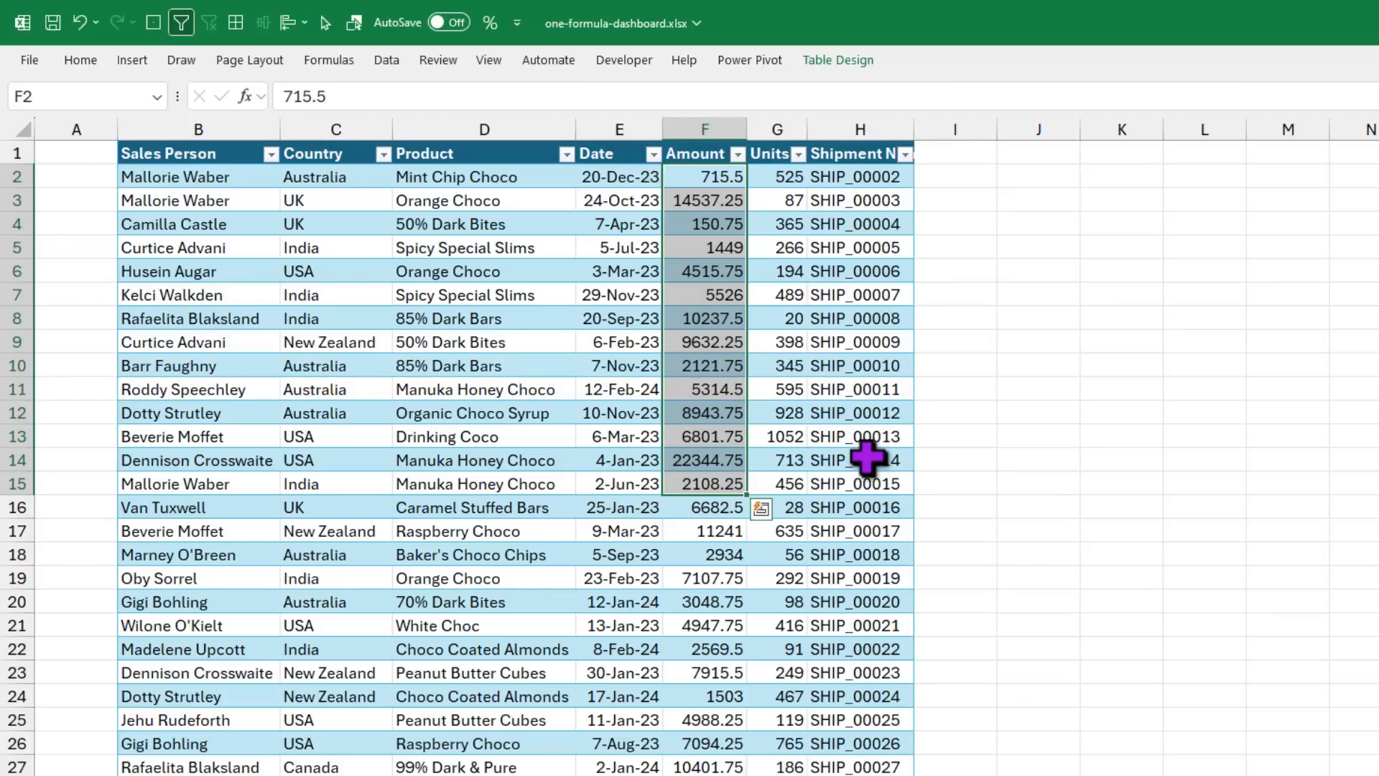
# Step: Review the People table's sales person names, Team, Pic URL and photo columns
pyautogui.hotkey('ctrl', 'pagedown')
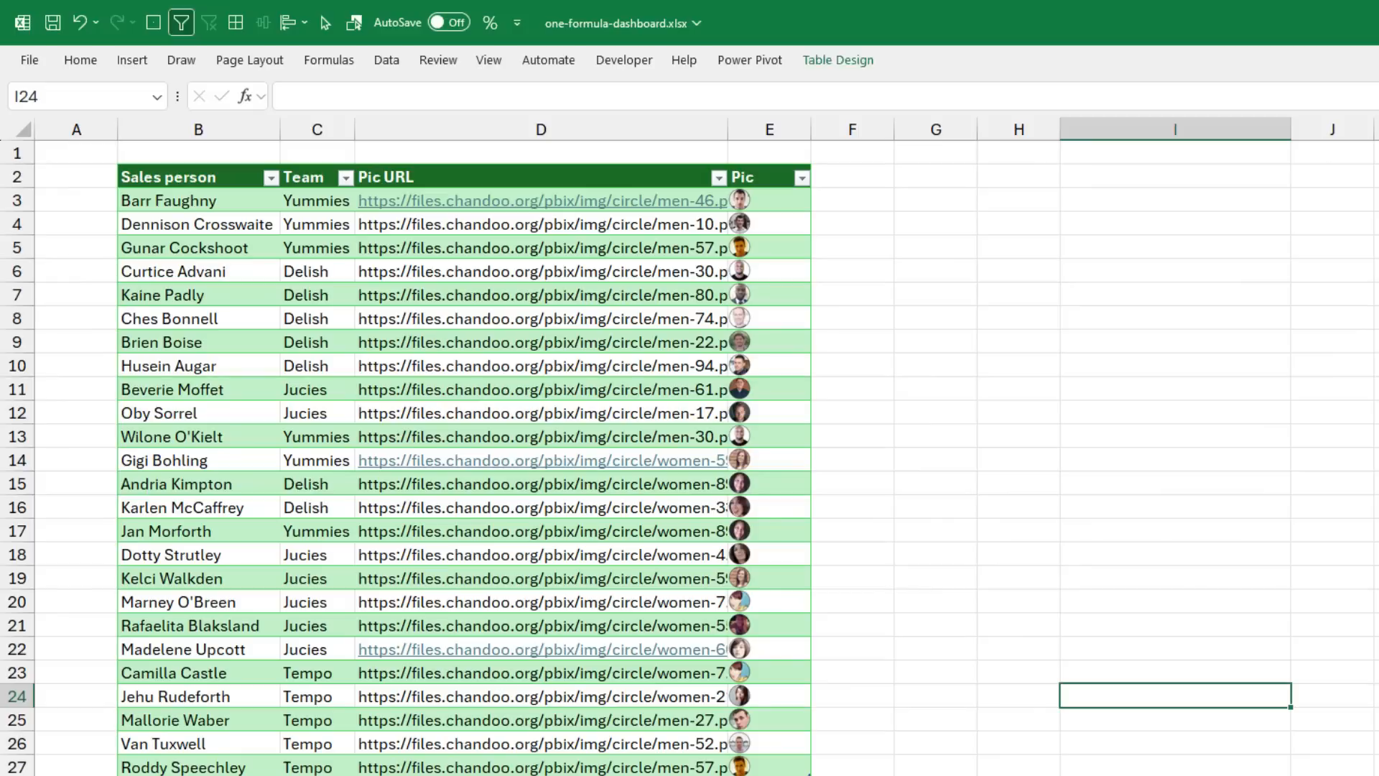
pyautogui.moveTo(204, 201); pyautogui.dragTo(225, 761)
pyautogui.moveTo(320, 204); pyautogui.dragTo(338, 699)
pyautogui.moveTo(523, 228); pyautogui.dragTo(524, 510)
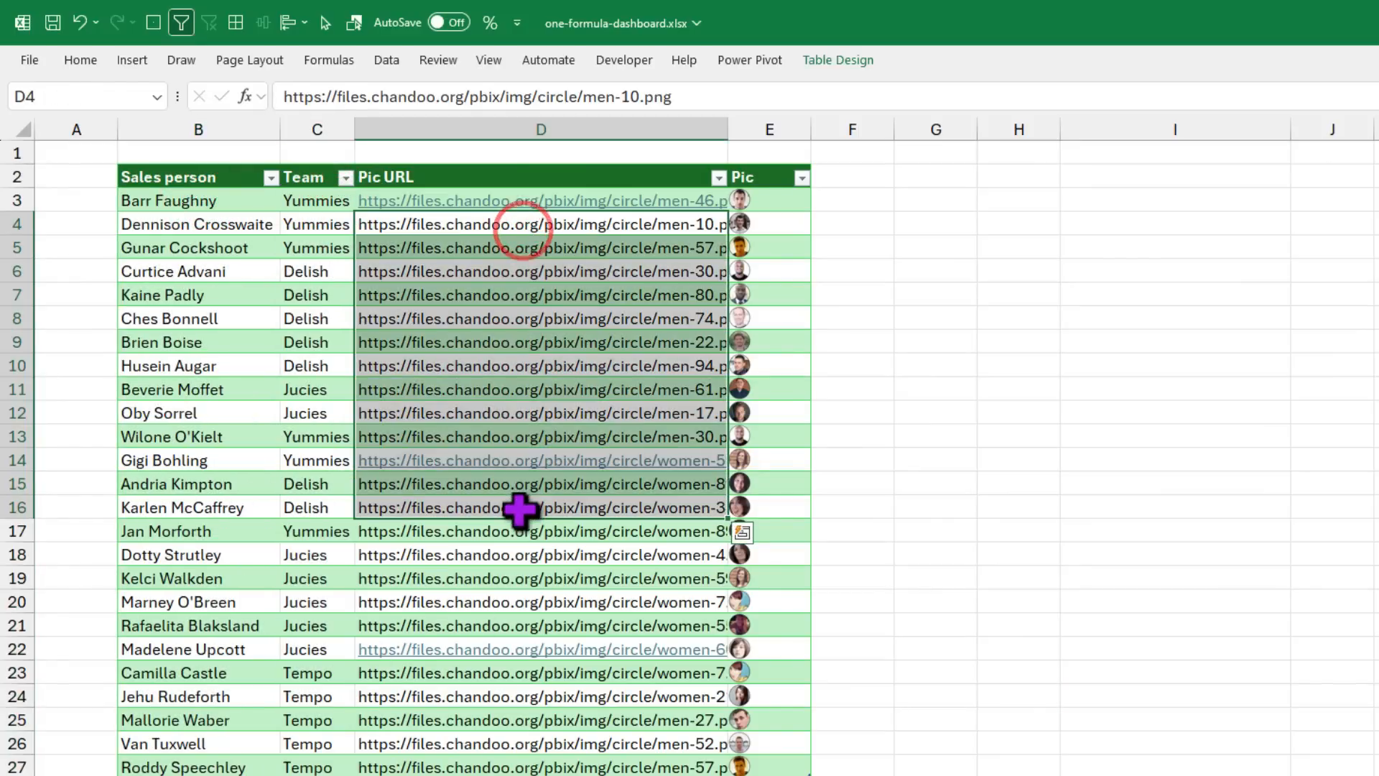
pyautogui.moveTo(765, 202); pyautogui.dragTo(777, 763)
# Step: Inspect E3's =IMAGE([@[Pic URL]]) formula that renders the sales person's photo
pyautogui.click(769, 197)
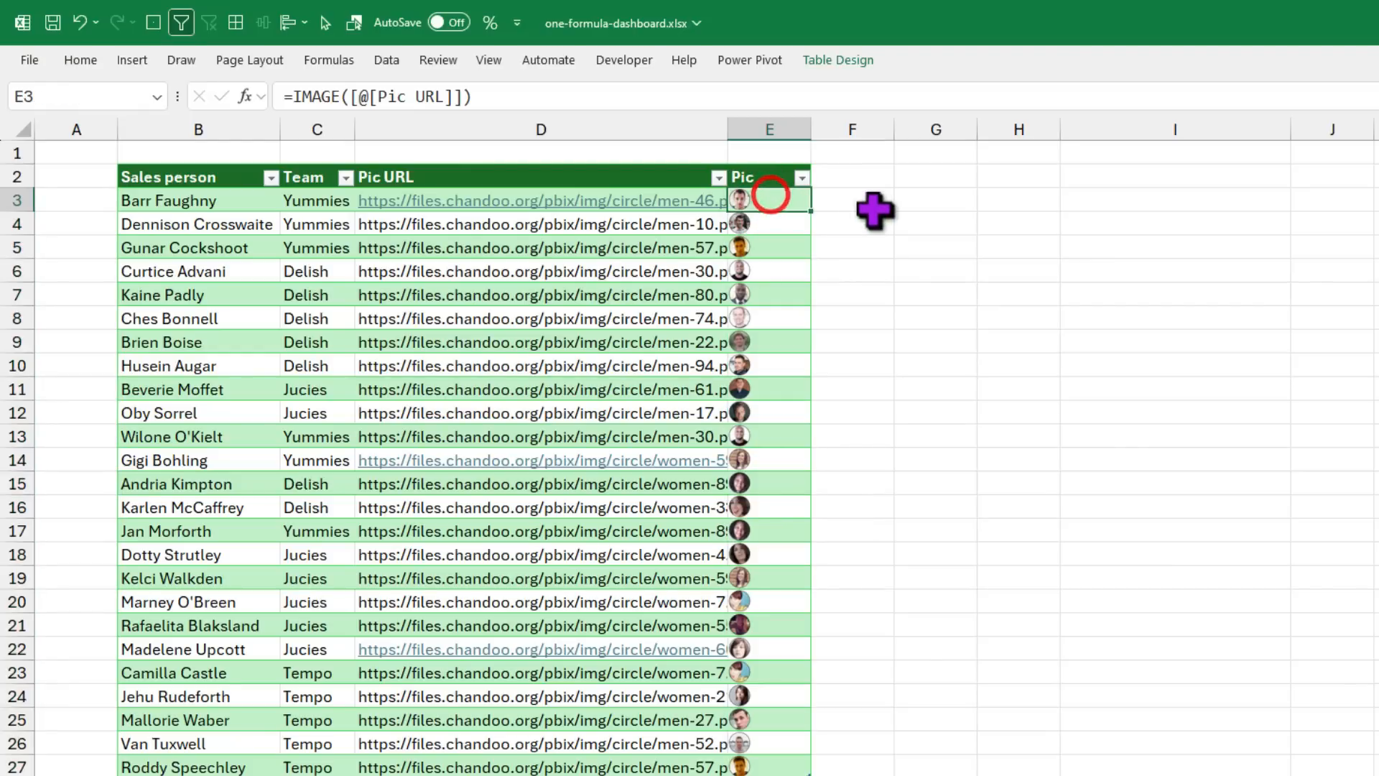
pyautogui.press('F2')
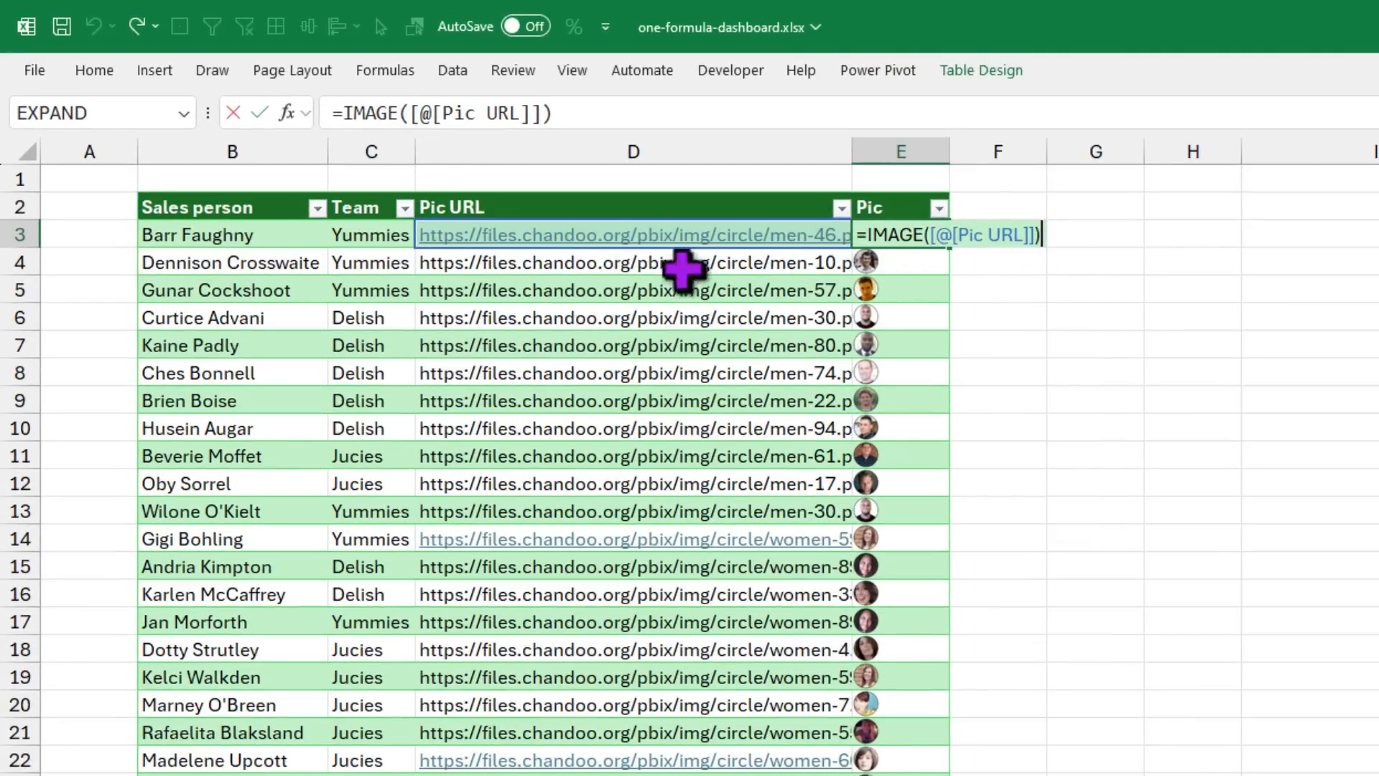
pyautogui.press('Escape')
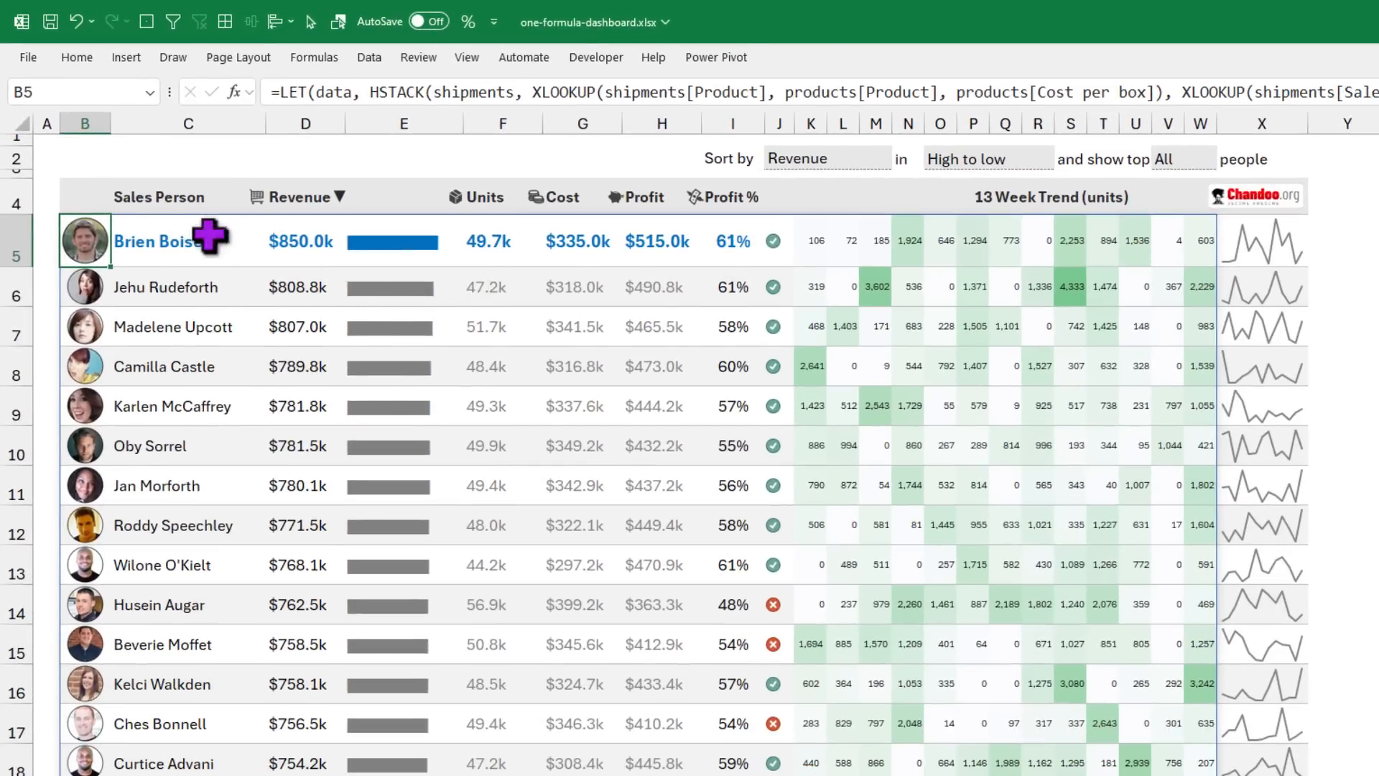
pyautogui.doubleClick(209, 234)
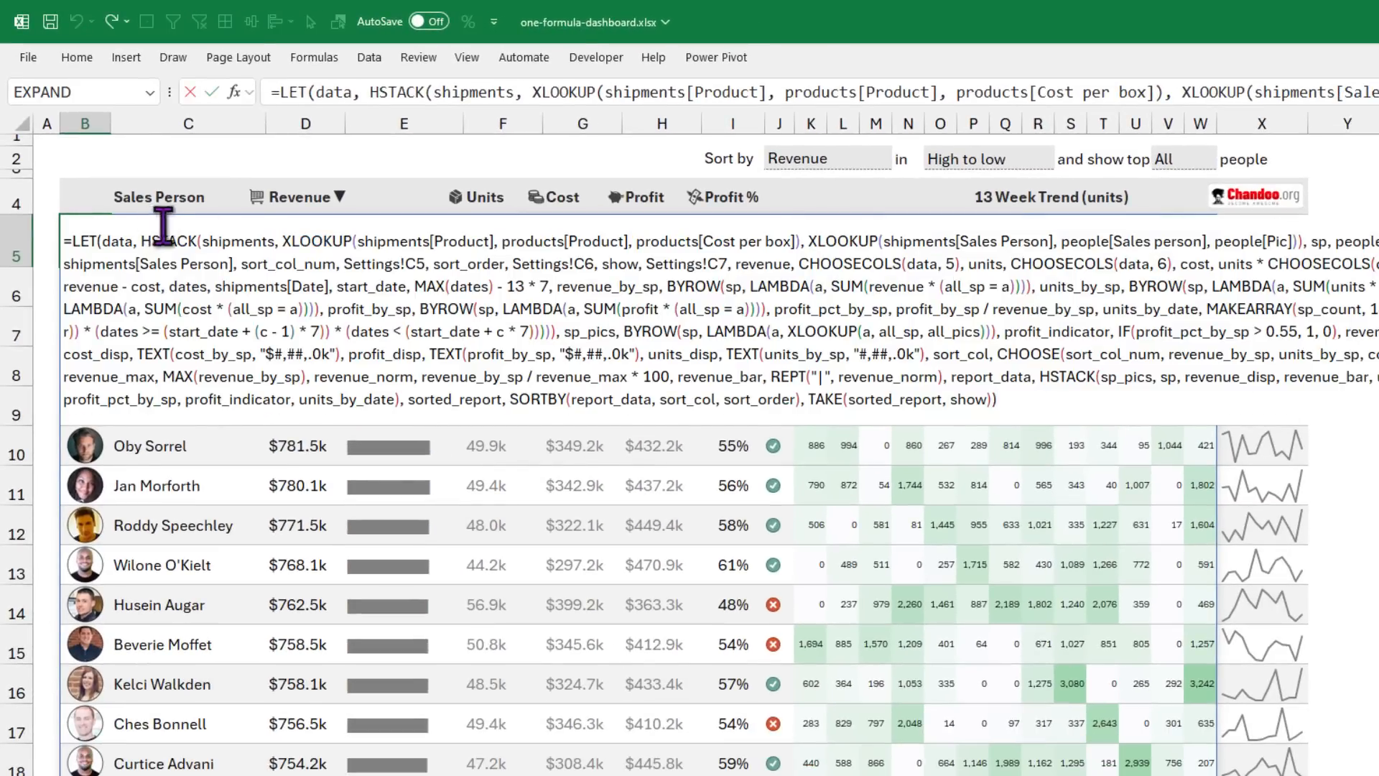
pyautogui.moveTo(63, 244); pyautogui.dragTo(1137, 406)
pyautogui.press('Escape')
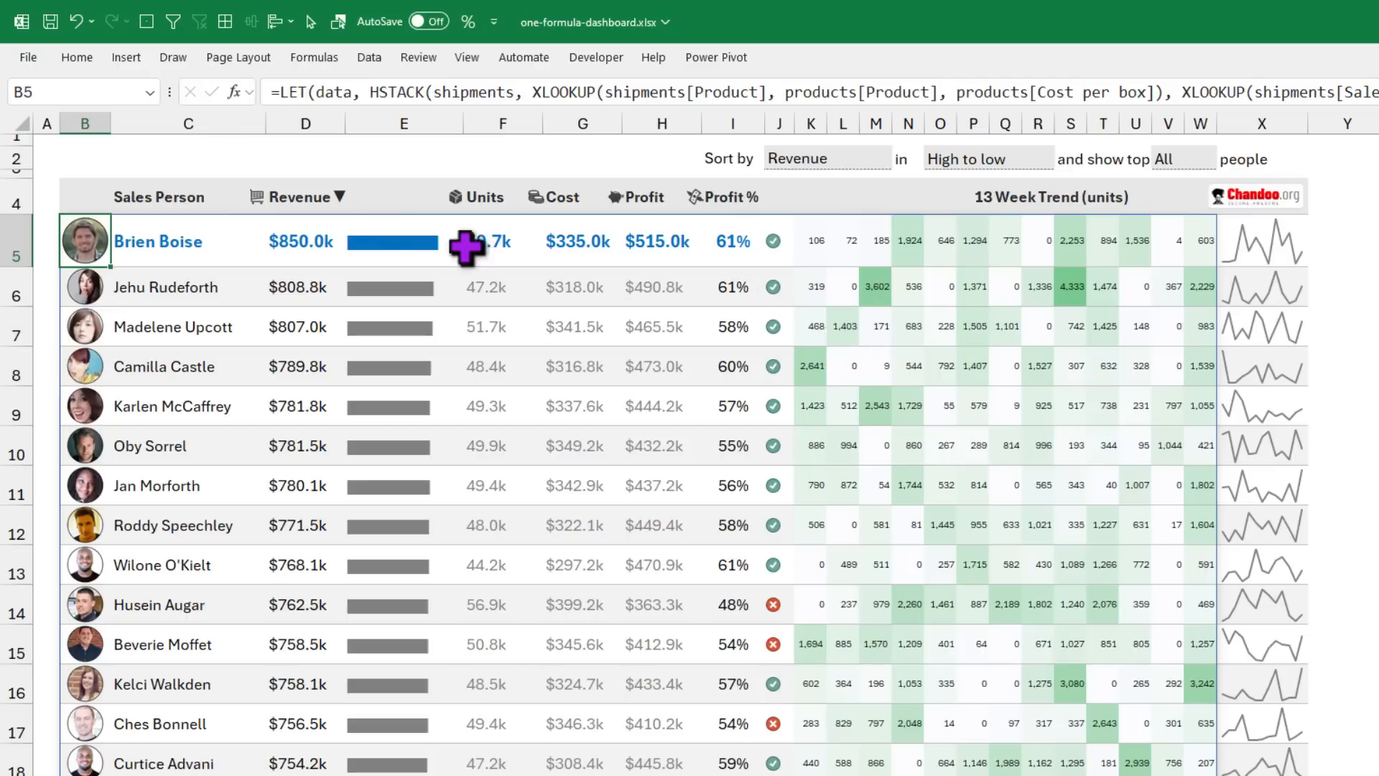
pyautogui.scroll(-3, 826, 308)
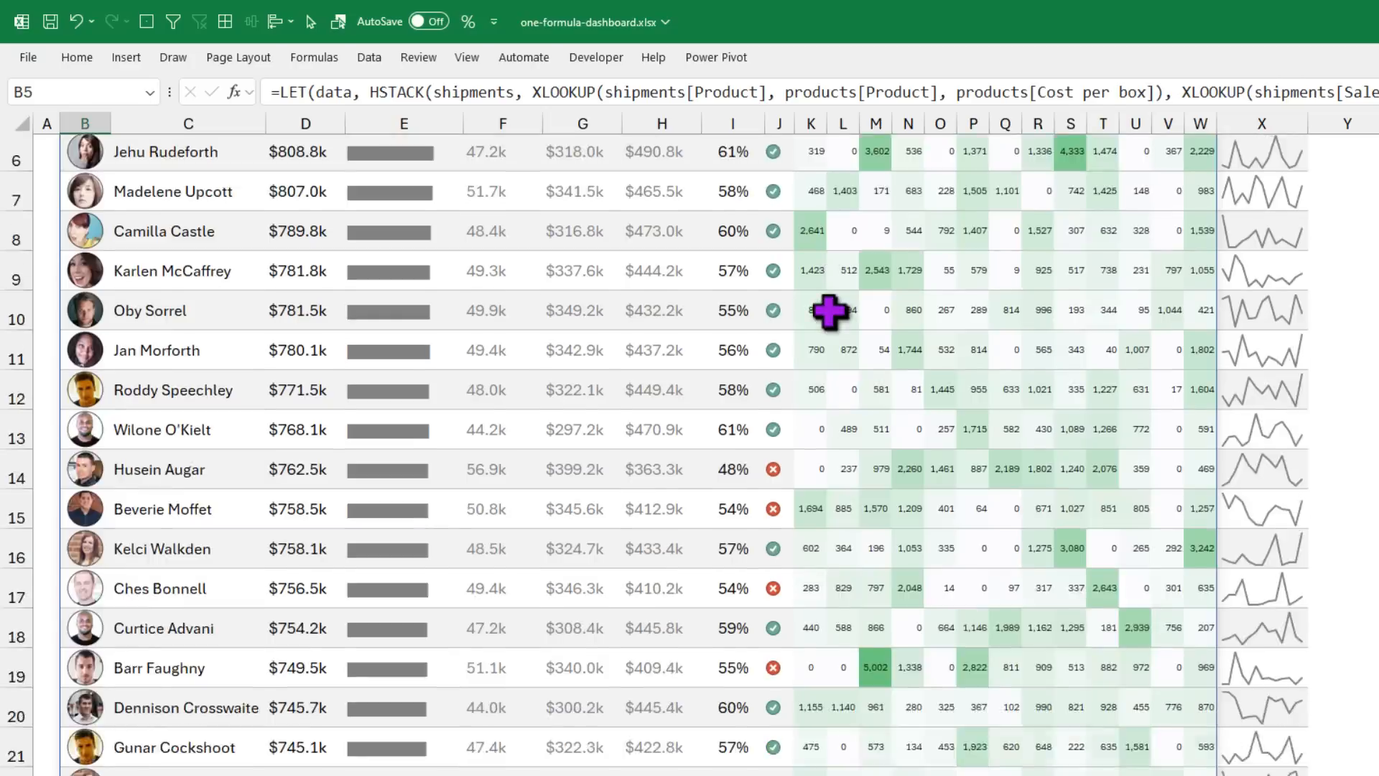
pyautogui.scroll(3, 829, 310)
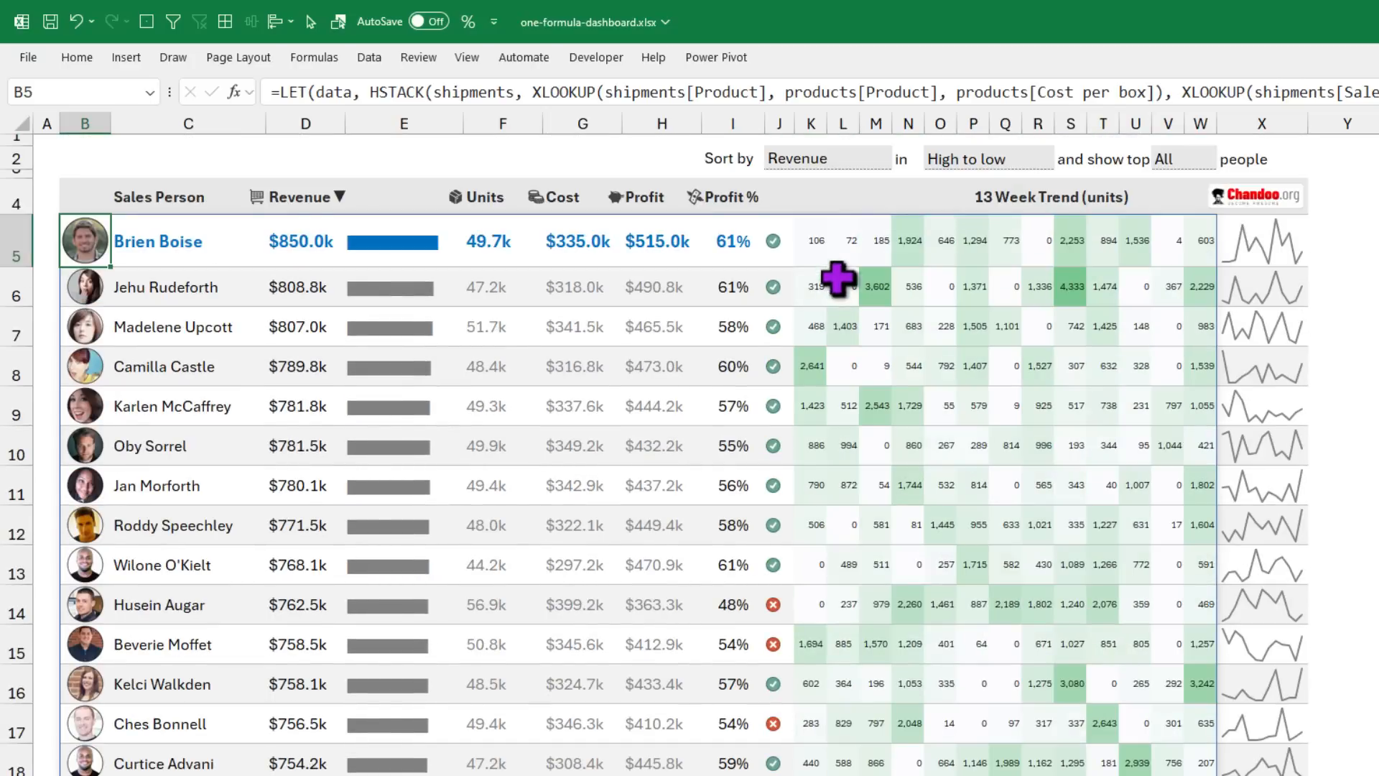
pyautogui.click(831, 154)
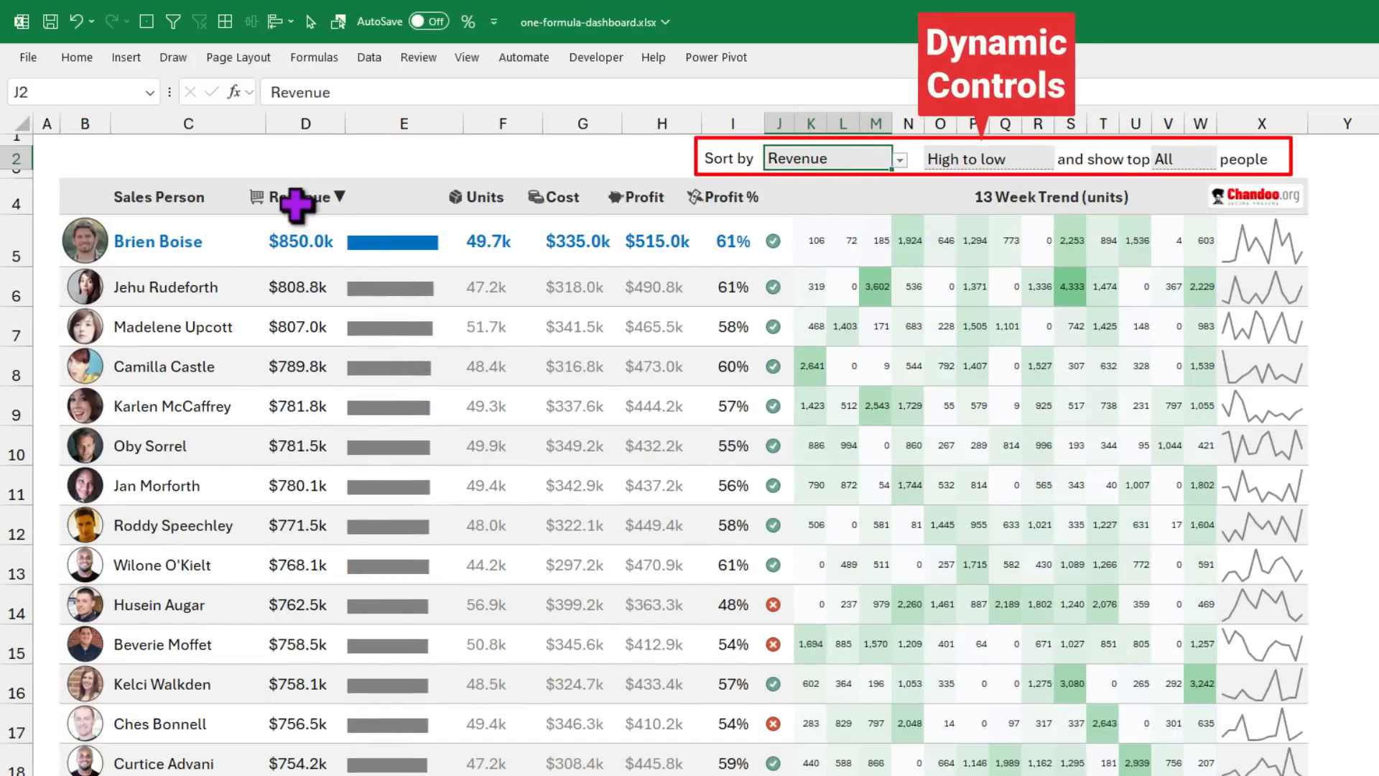
# Step: Sort the dashboard by Cost in Low to high order
pyautogui.click(900, 159)
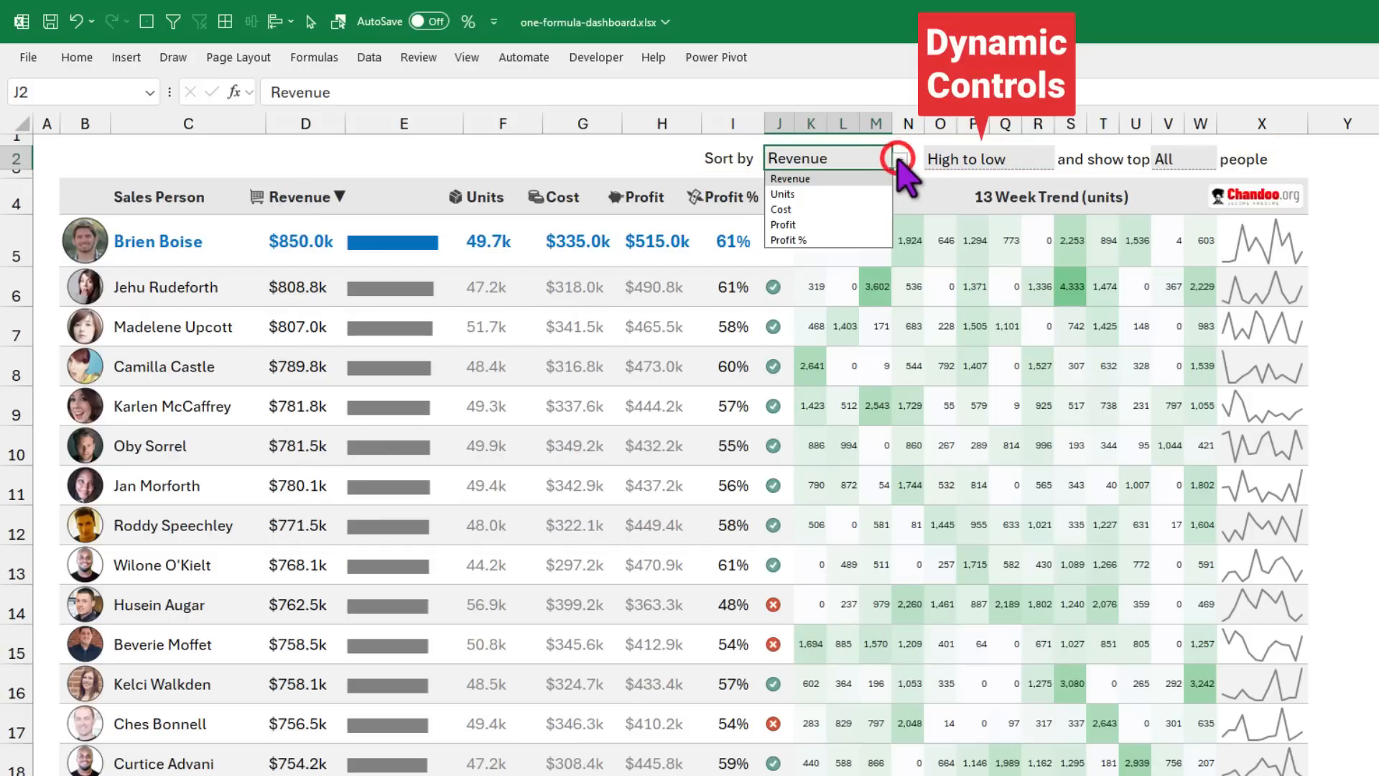
pyautogui.click(834, 210)
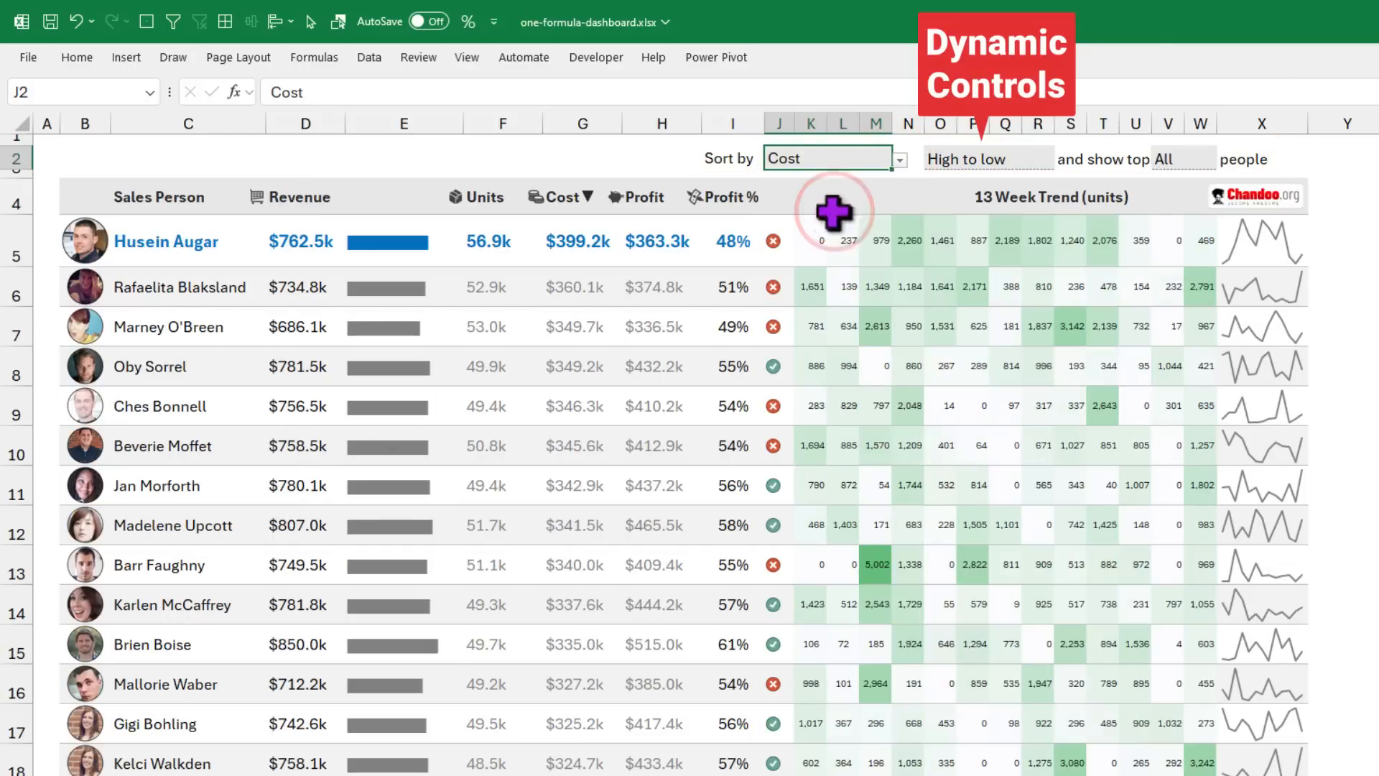
pyautogui.click(118, 242)
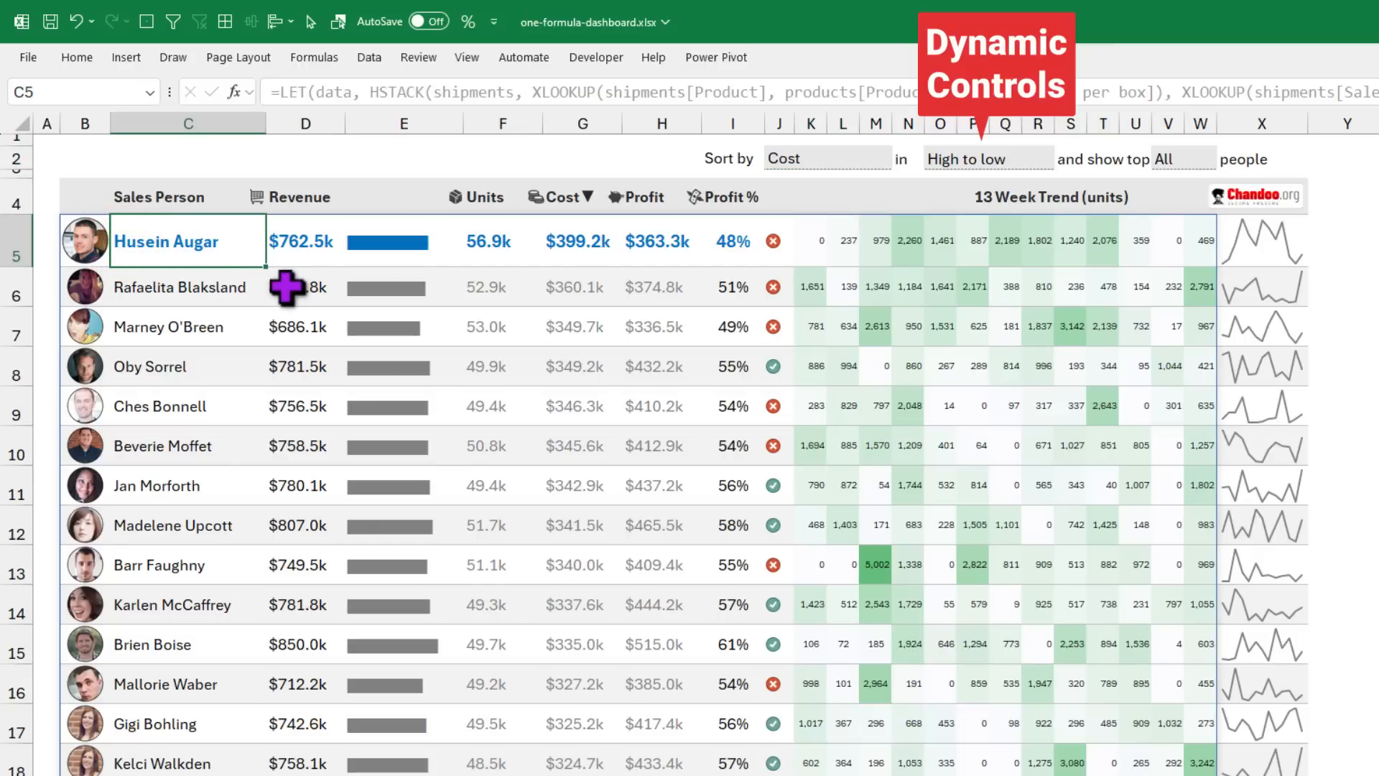
pyautogui.click(575, 201)
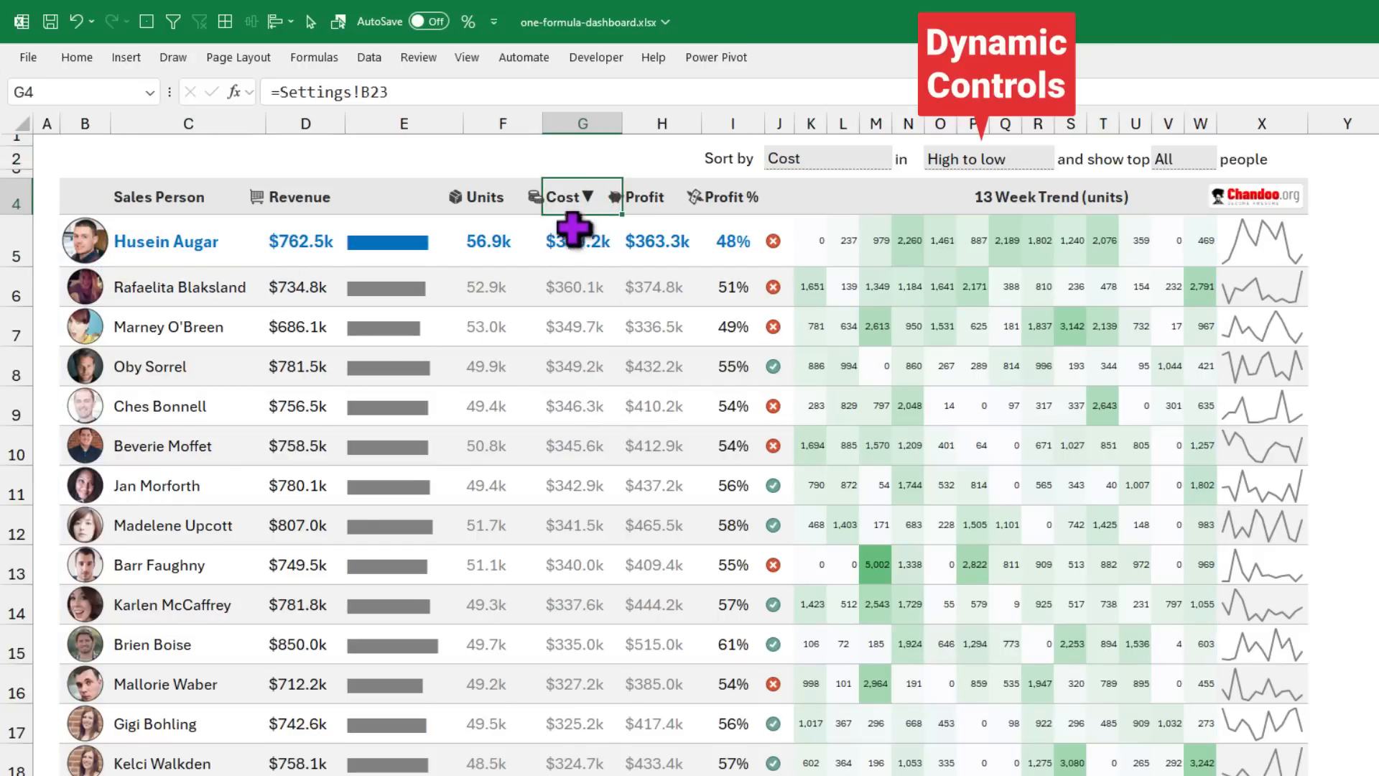
pyautogui.click(987, 160)
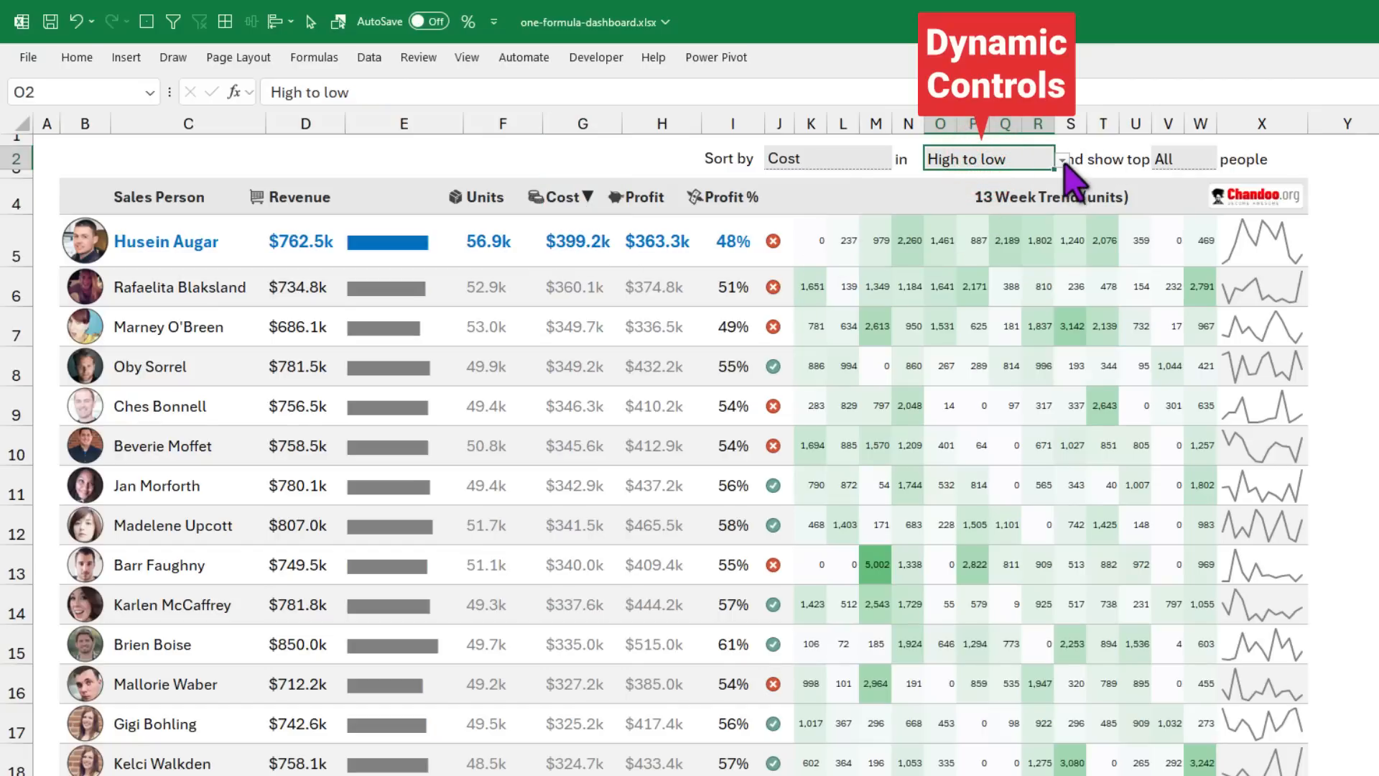
pyautogui.click(1061, 160)
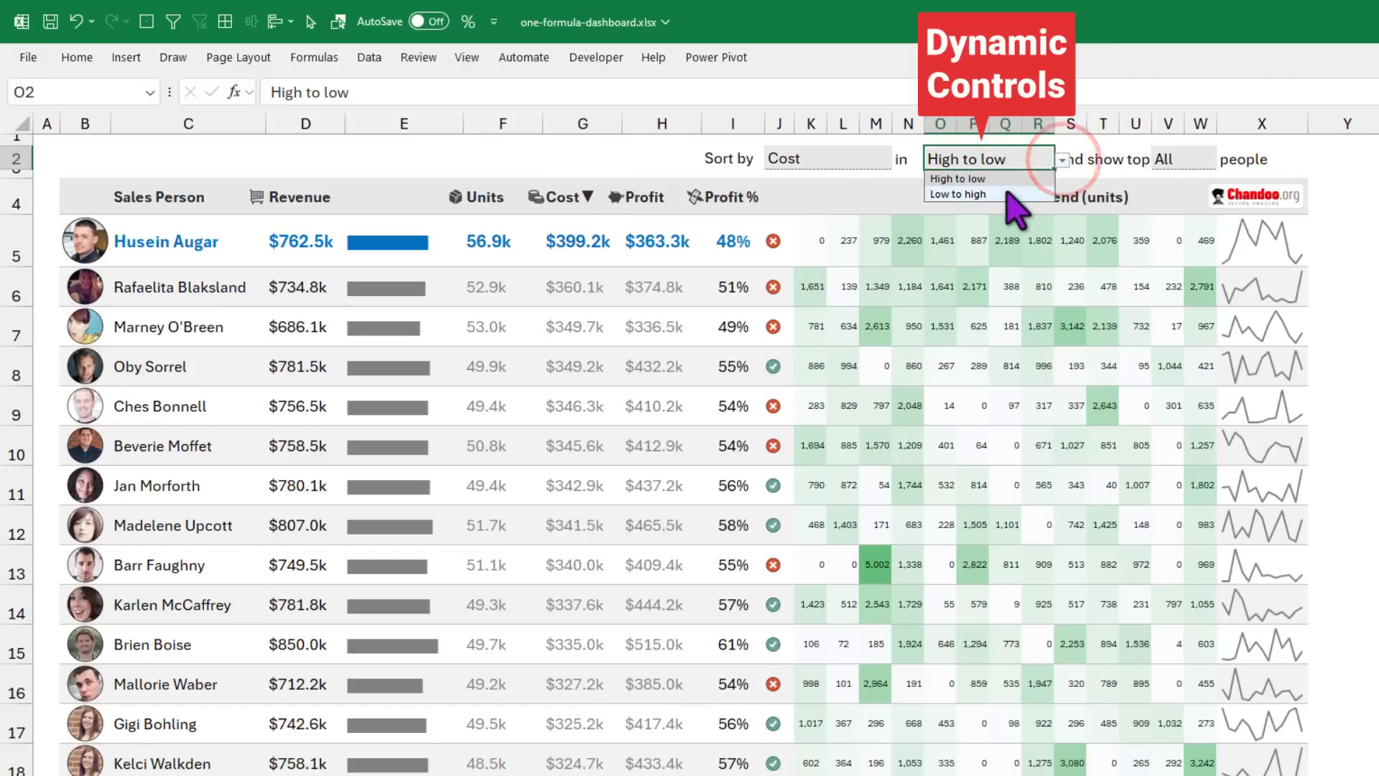
pyautogui.click(995, 190)
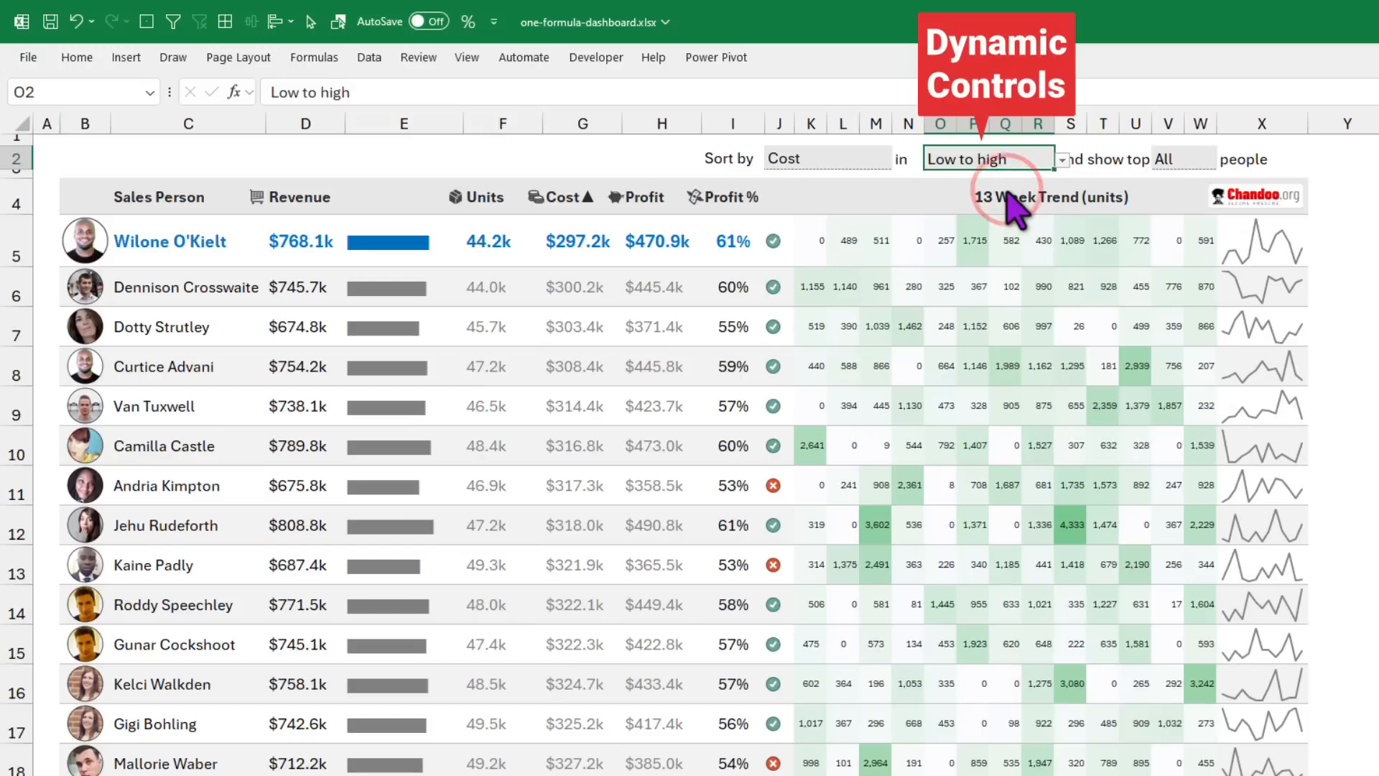
# Step: Limit the dashboard to the top 10 people and view B5's LET formula
pyautogui.click(1182, 160)
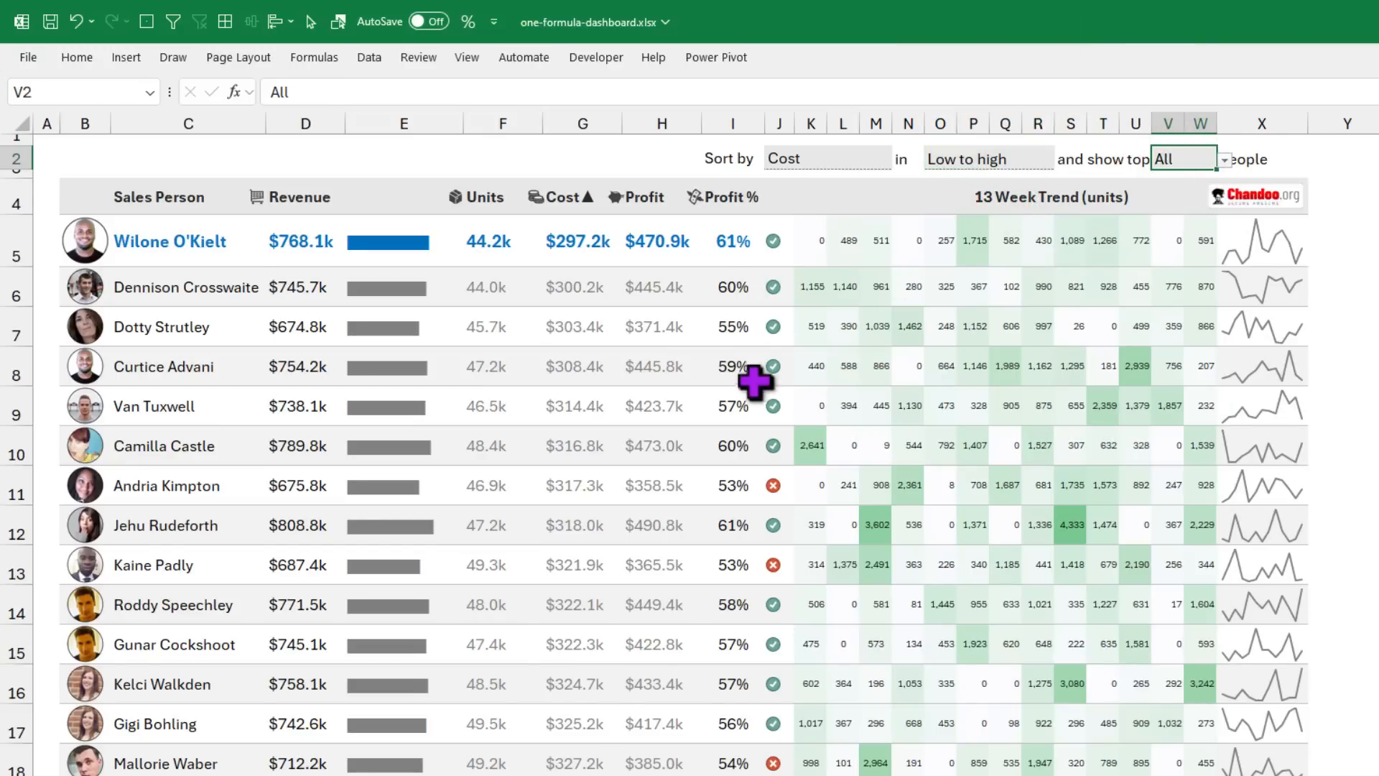
pyautogui.scroll(-4, 754, 384)
pyautogui.scroll(5, 754, 384)
pyautogui.click(1225, 162)
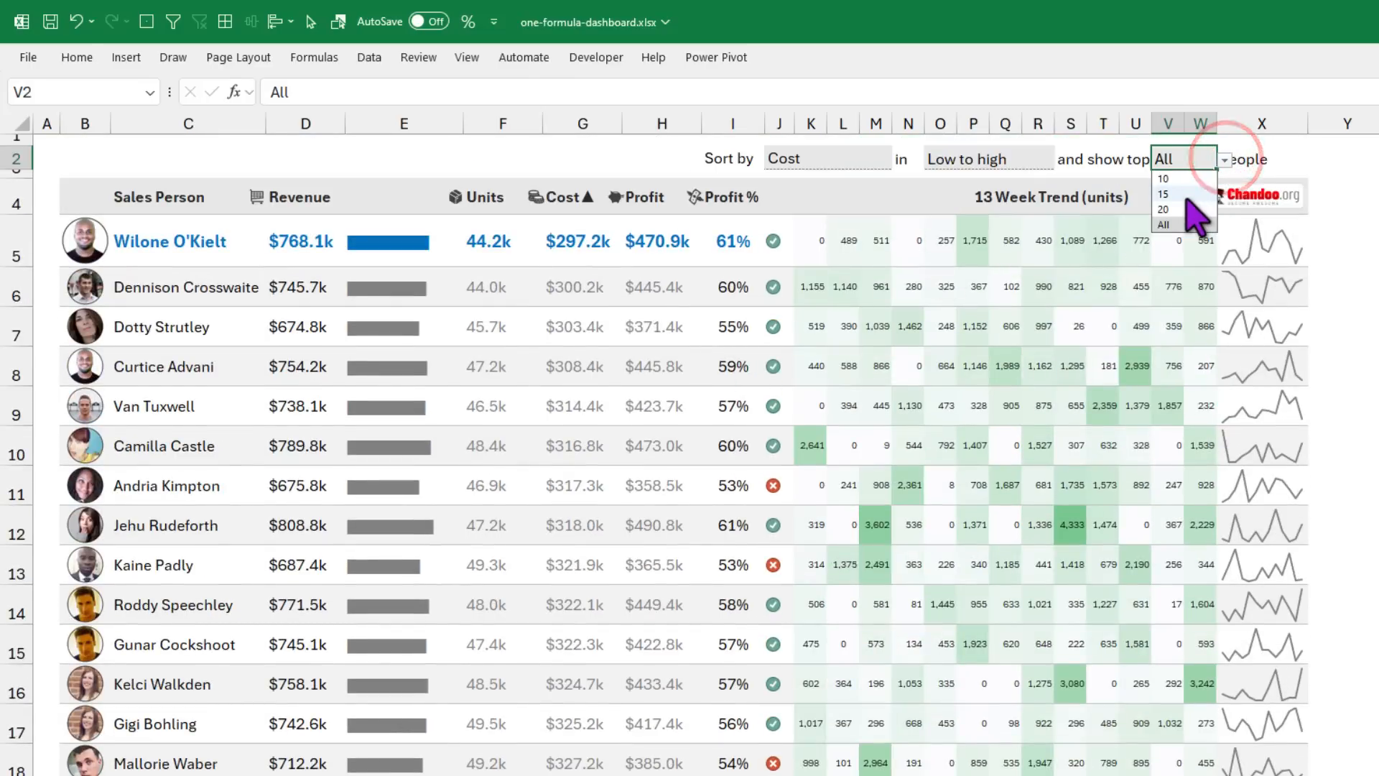
pyautogui.click(1182, 196)
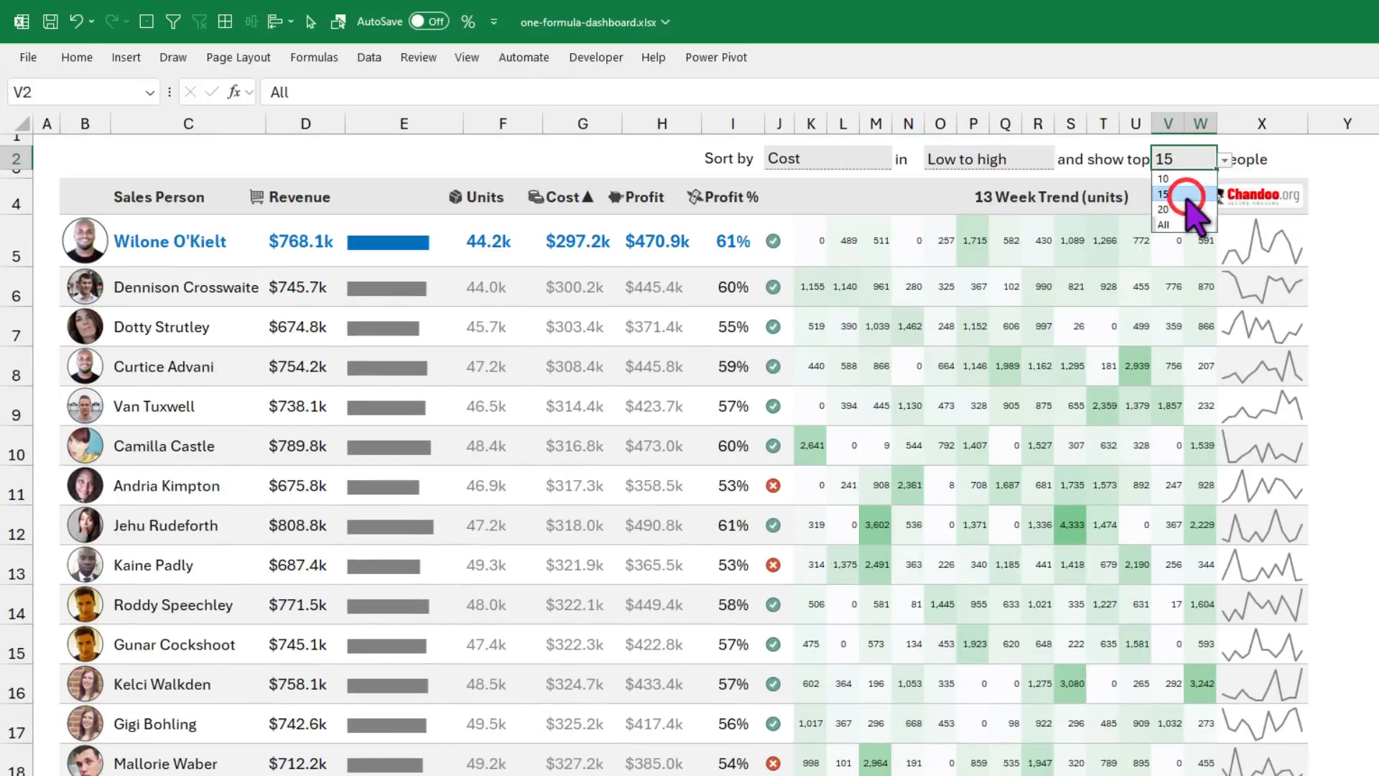
pyautogui.click(1224, 161)
pyautogui.click(1186, 178)
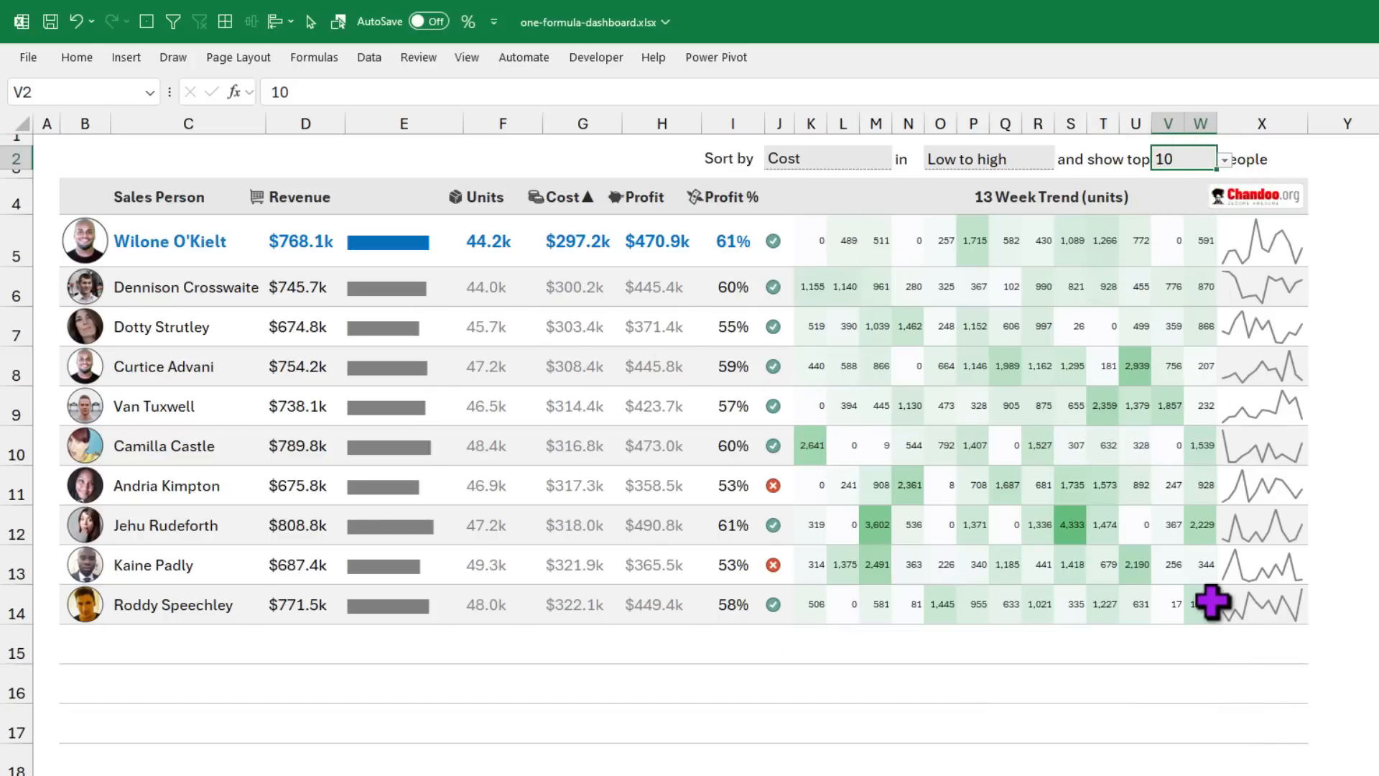
pyautogui.scroll(-2, 1212, 602)
pyautogui.scroll(2, 1212, 601)
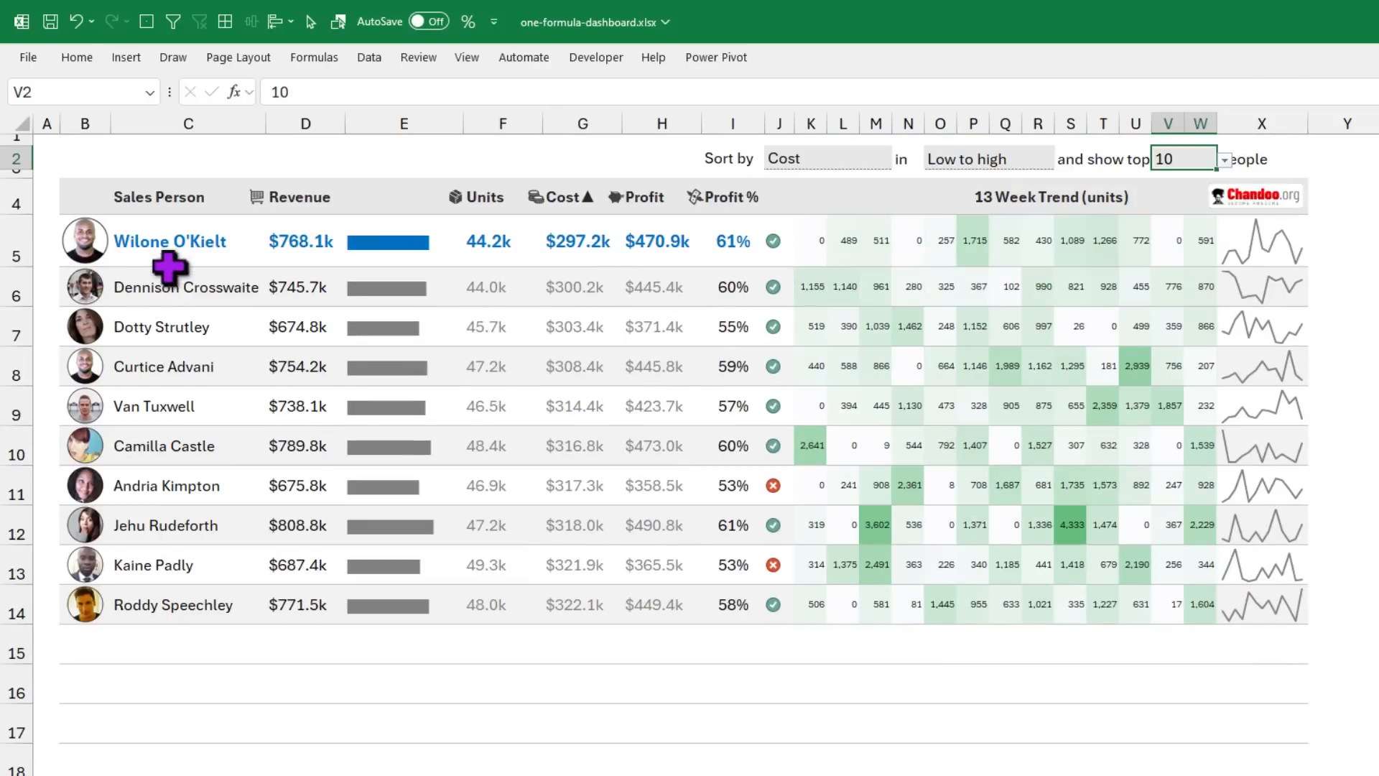
pyautogui.click(107, 251)
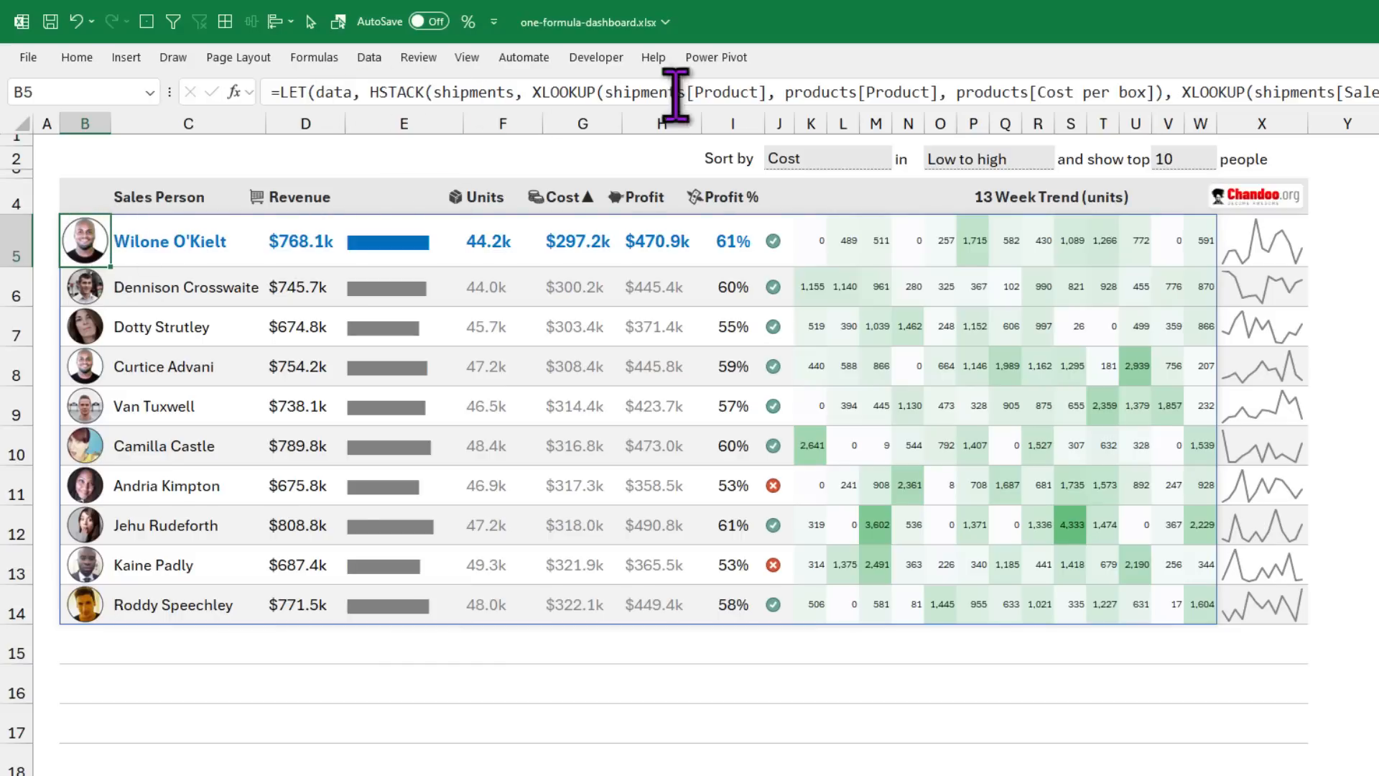
# Step: Switch to the Home ribbon to locate the Excel Labs button
pyautogui.click(76, 57)
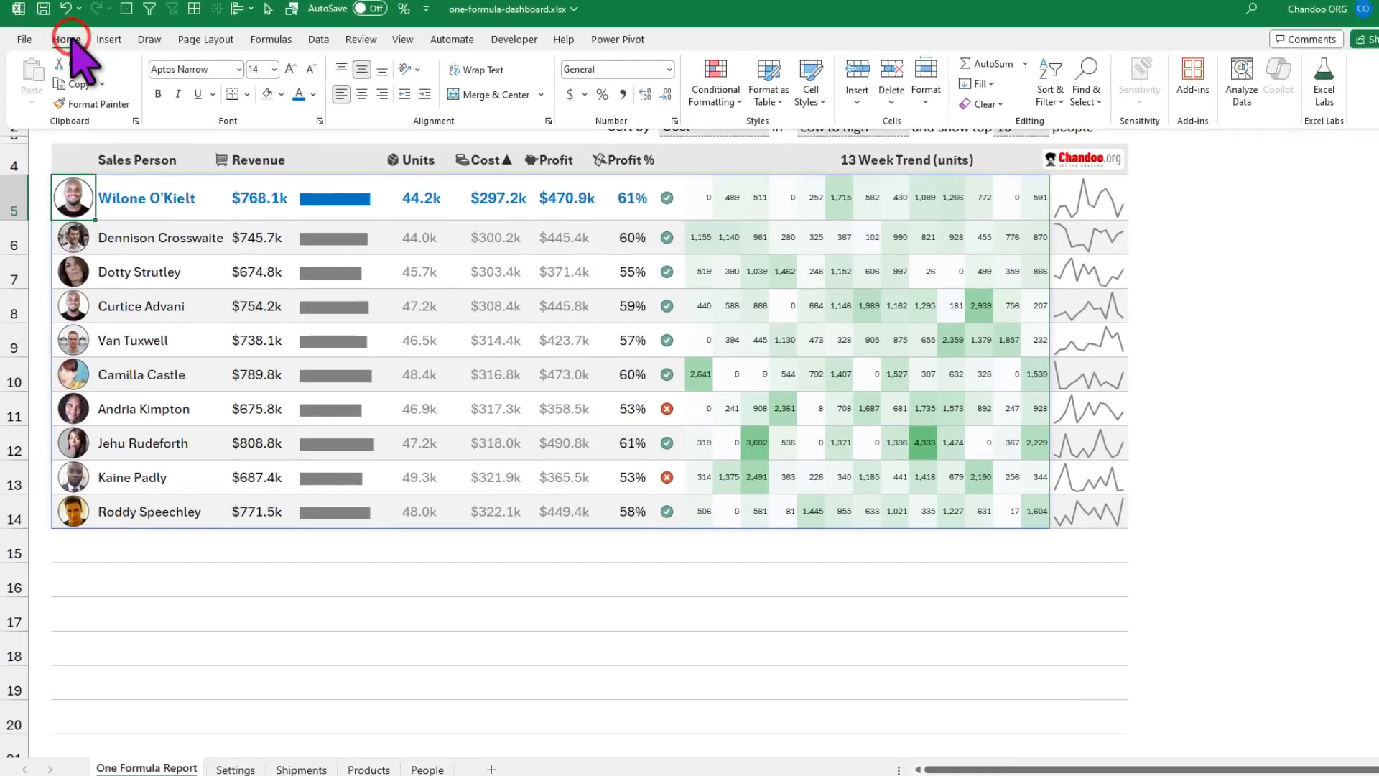
# Step: Open B5's LET formula in the Excel Labs editor and scroll through its 188 lines
pyautogui.click(1325, 80)
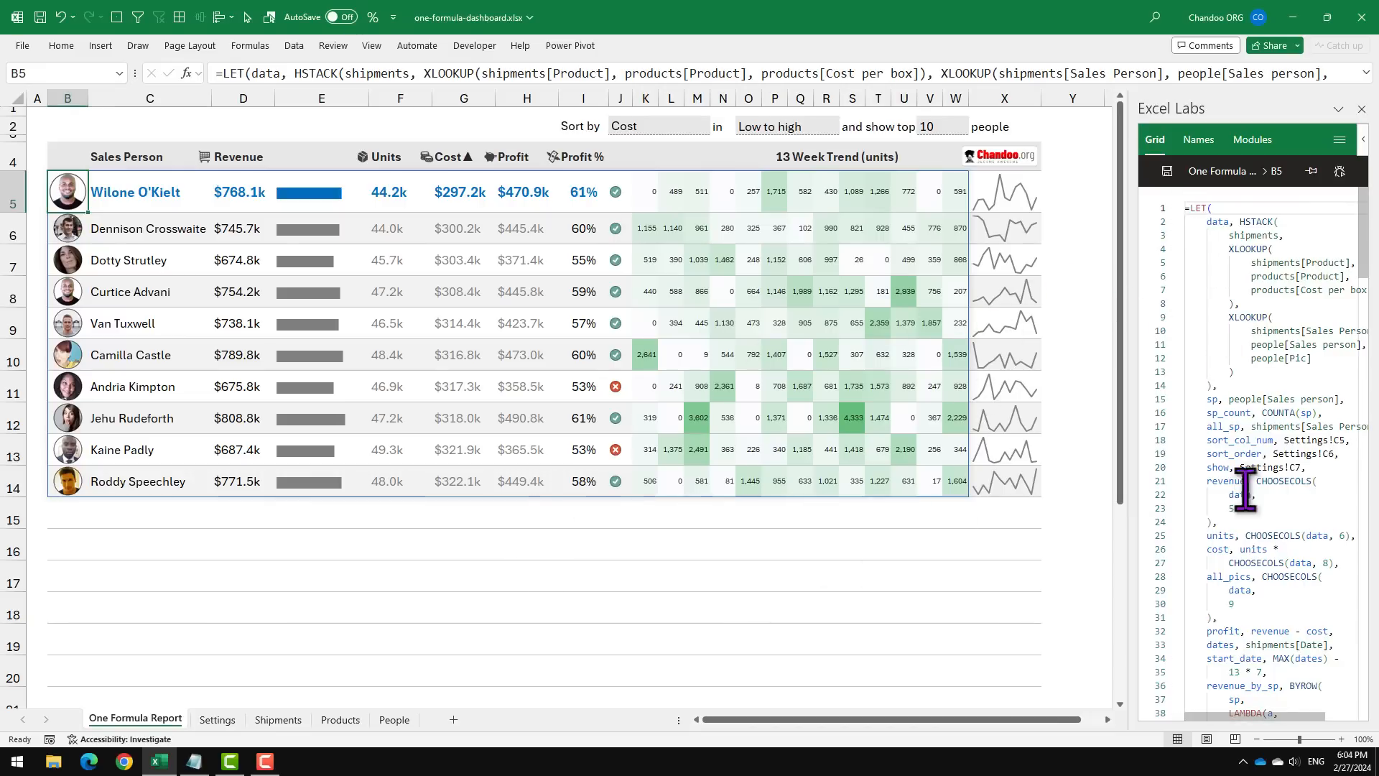
pyautogui.scroll(-6, 1272, 678)
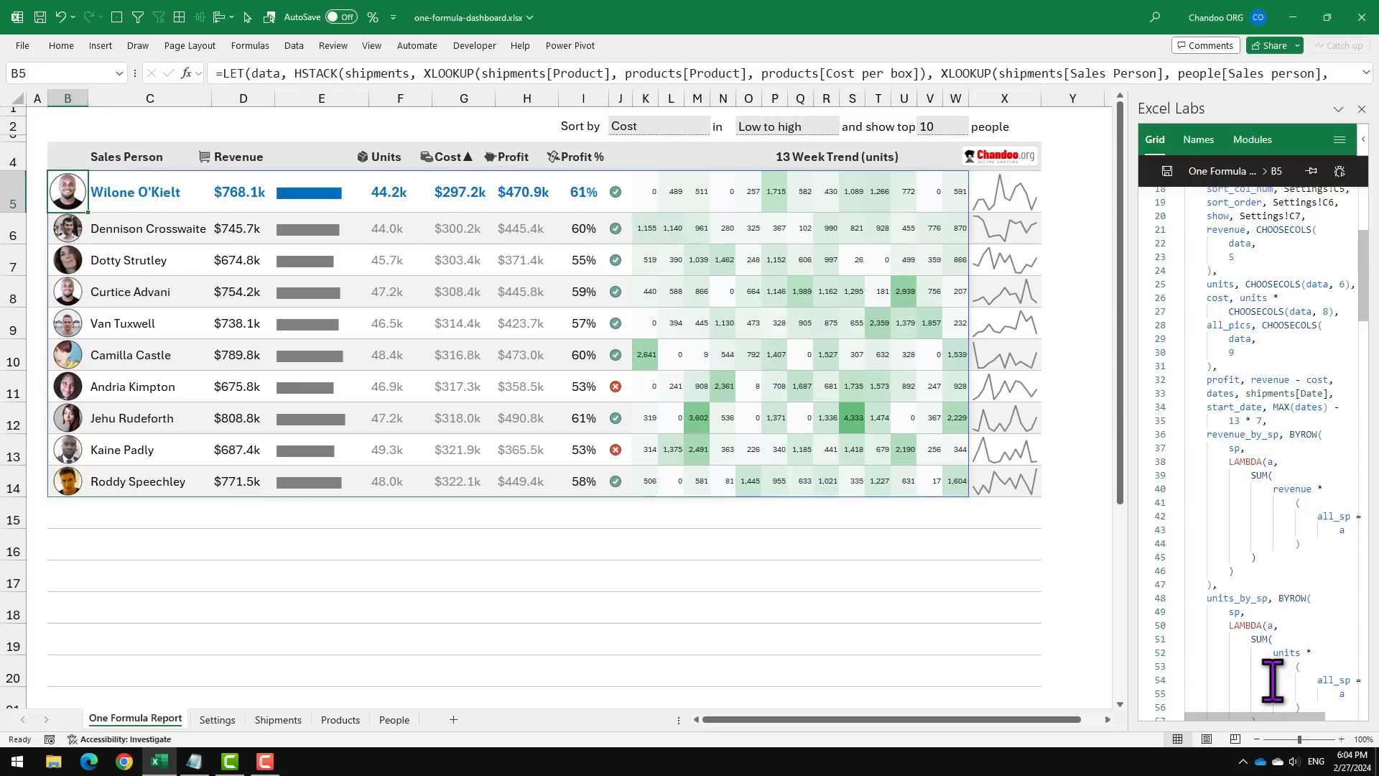
pyautogui.scroll(-20, 1272, 679)
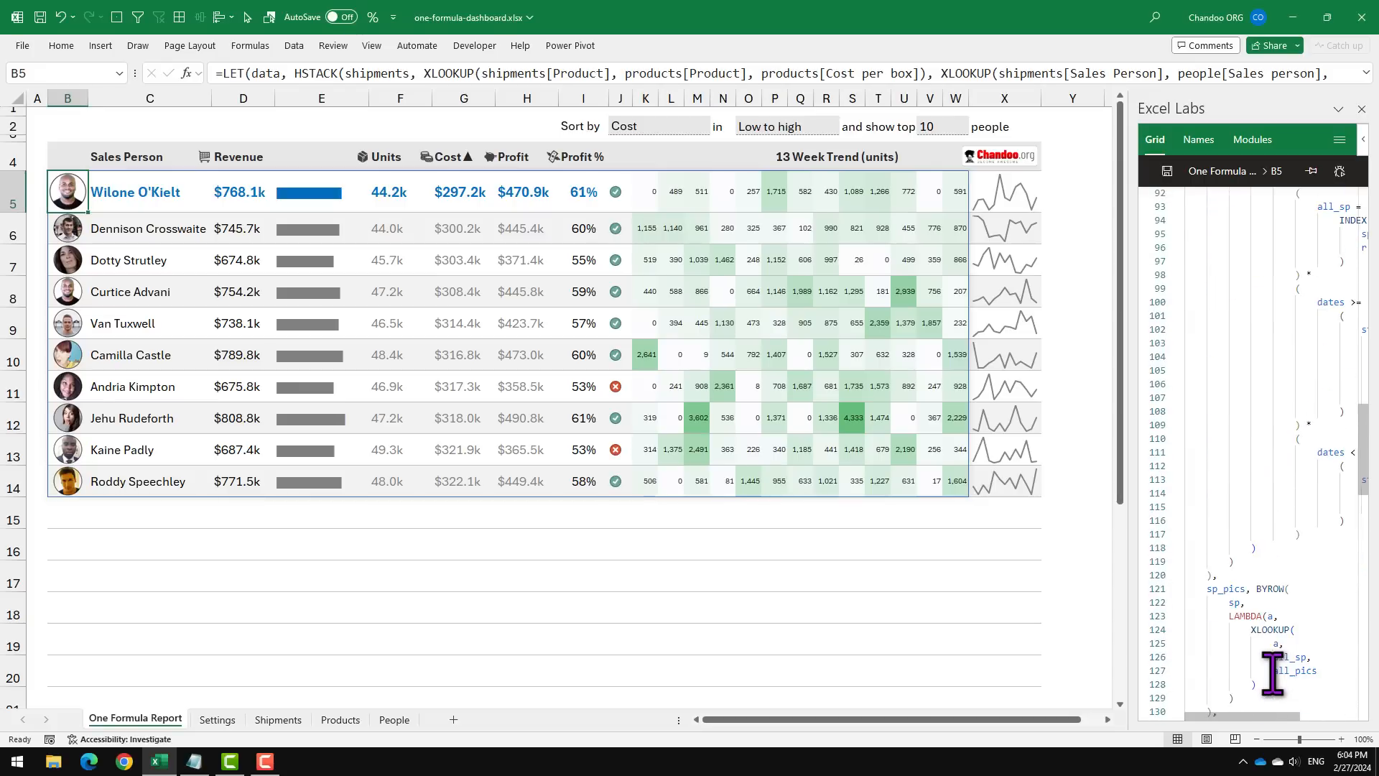
pyautogui.scroll(-20, 1272, 673)
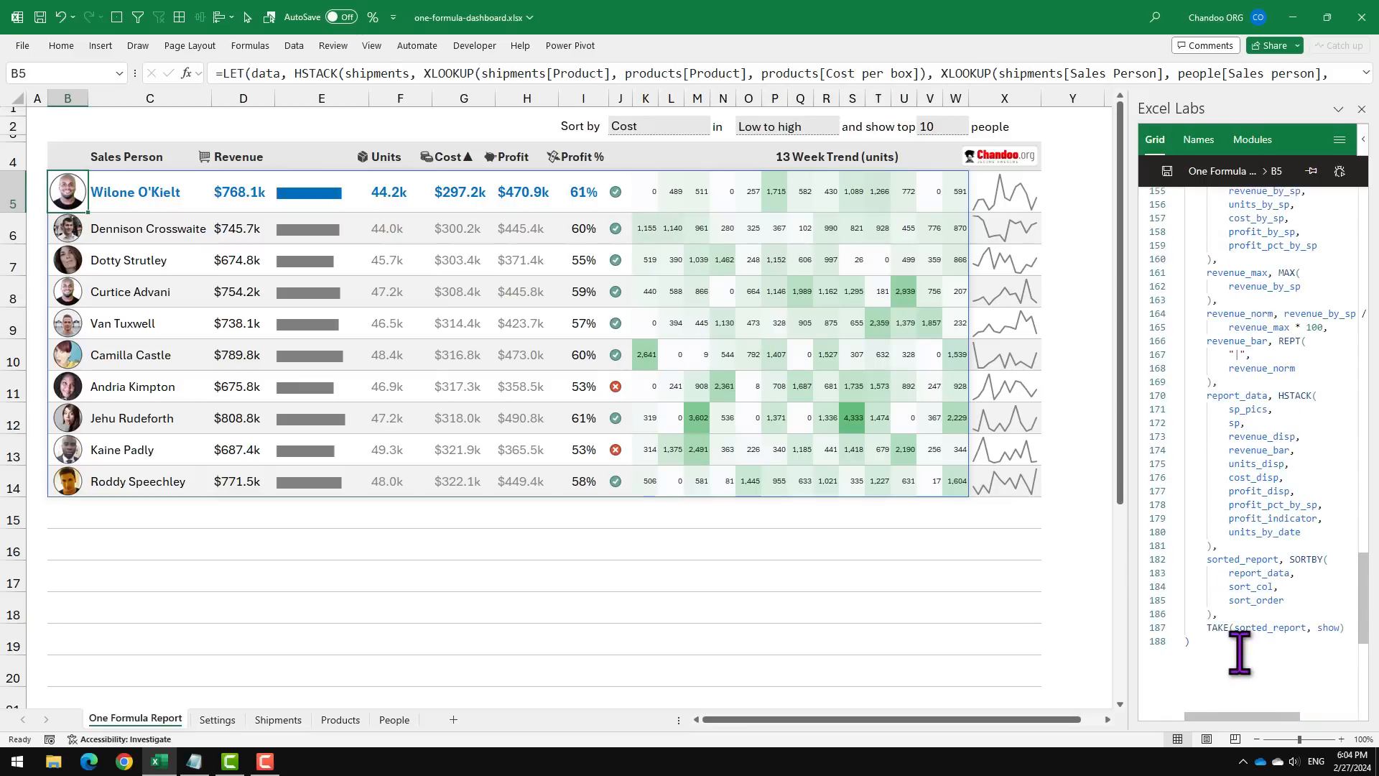
pyautogui.scroll(20, 1239, 652)
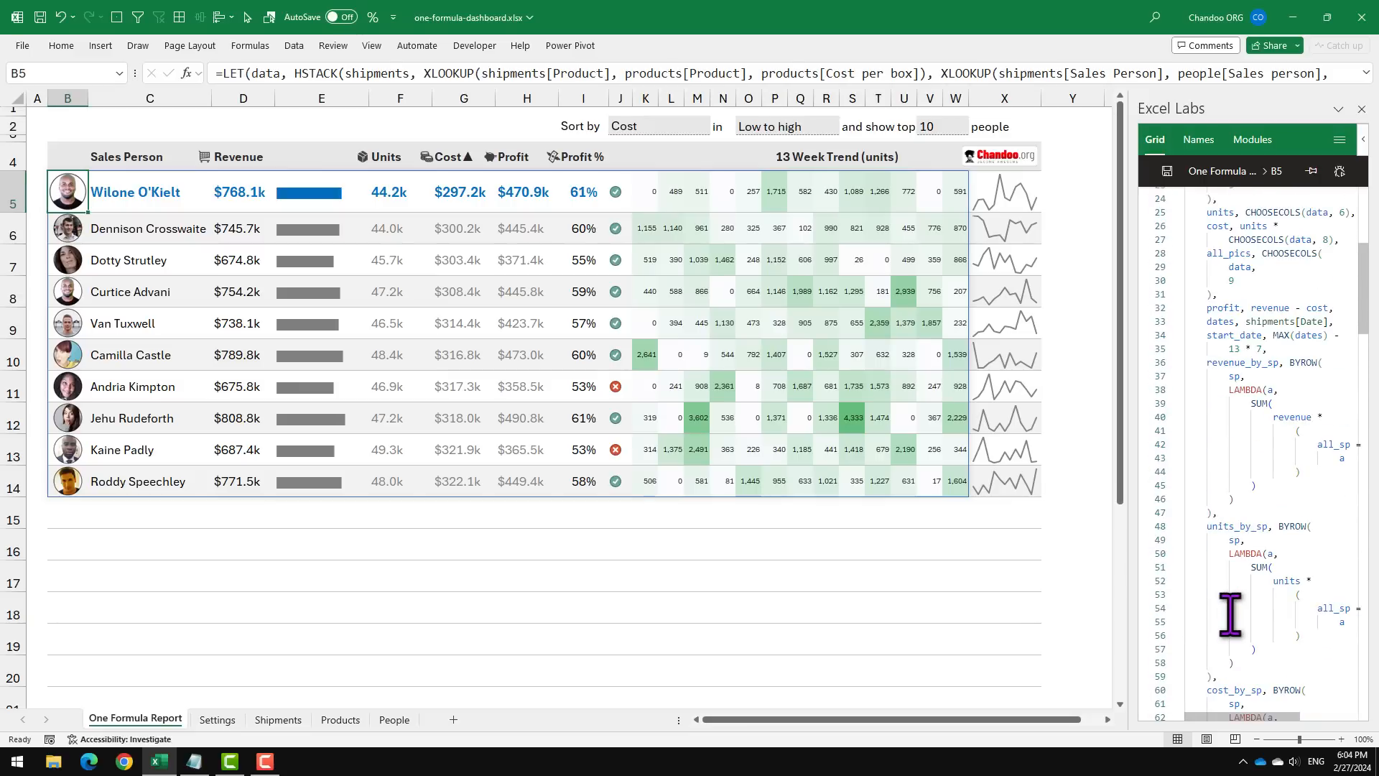
pyautogui.scroll(4, 1229, 614)
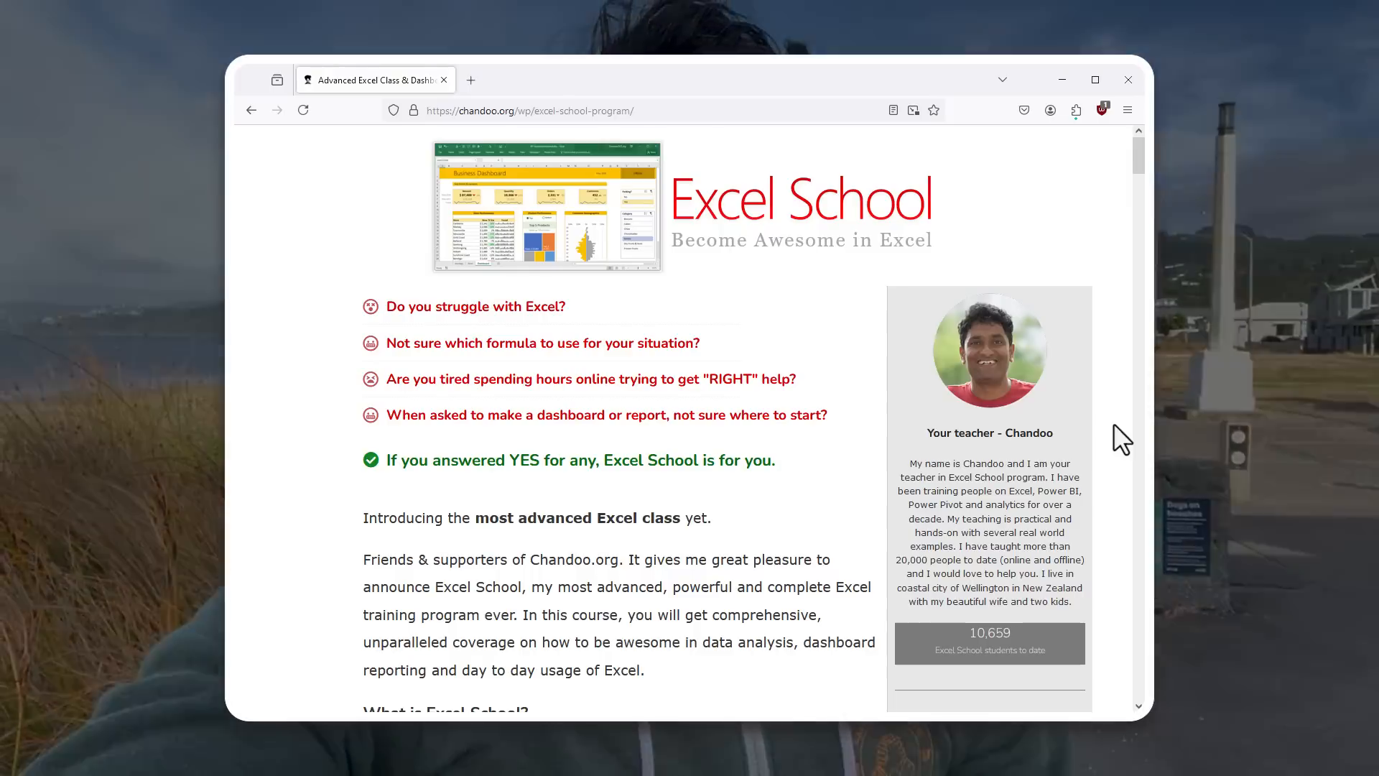
# Step: Scroll down the Excel School course page and highlight its bold description line
pyautogui.scroll(-2, 1114, 428)
pyautogui.scroll(-2, 1114, 425)
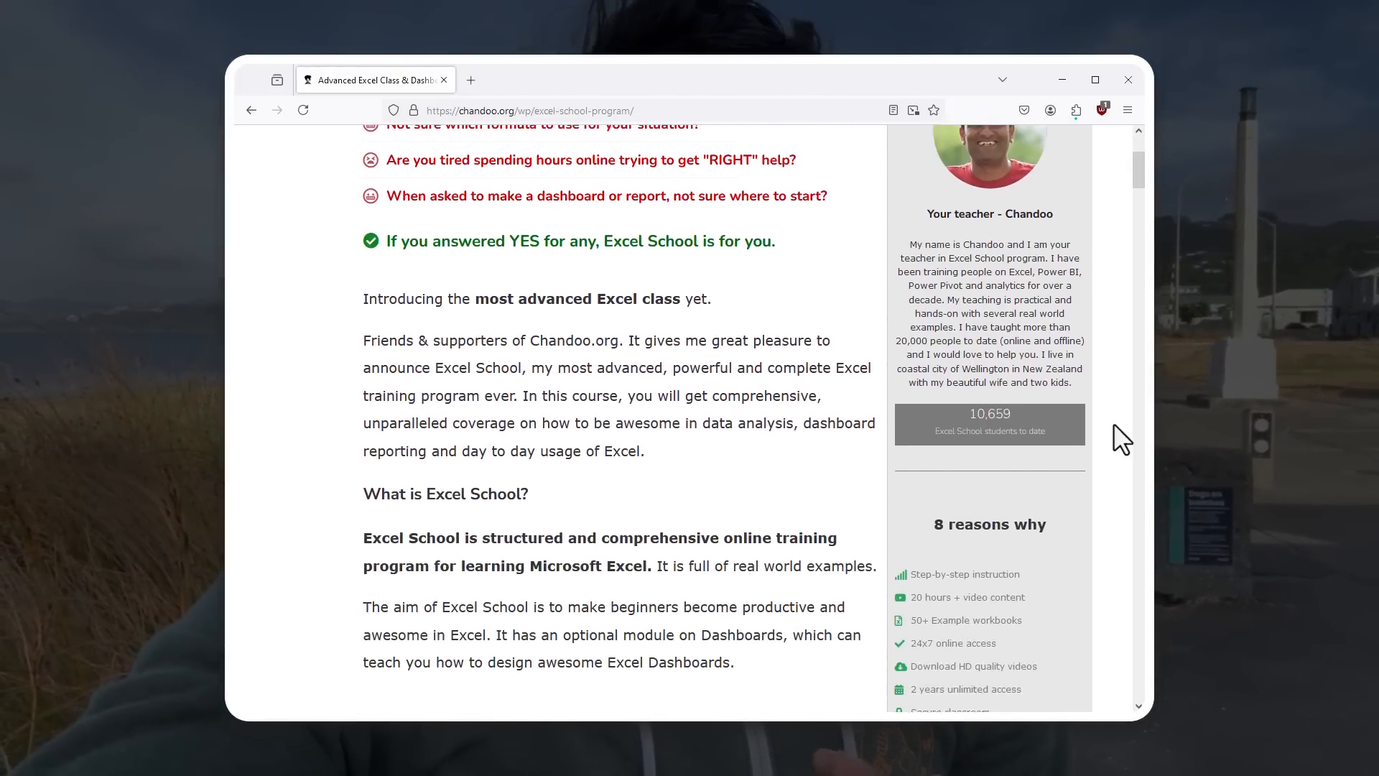
pyautogui.scroll(-1, 1114, 426)
pyautogui.scroll(-2, 1113, 424)
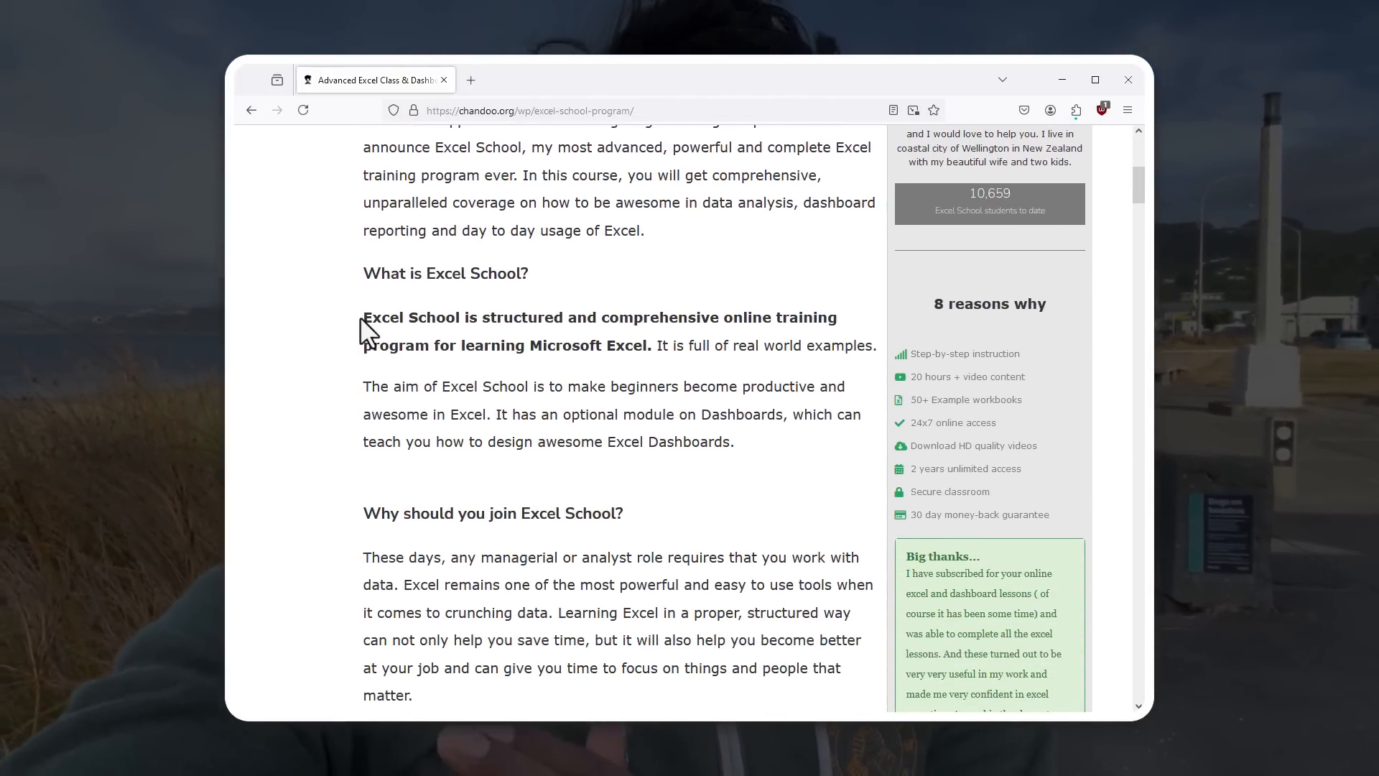
pyautogui.moveTo(364, 317); pyautogui.dragTo(409, 321)
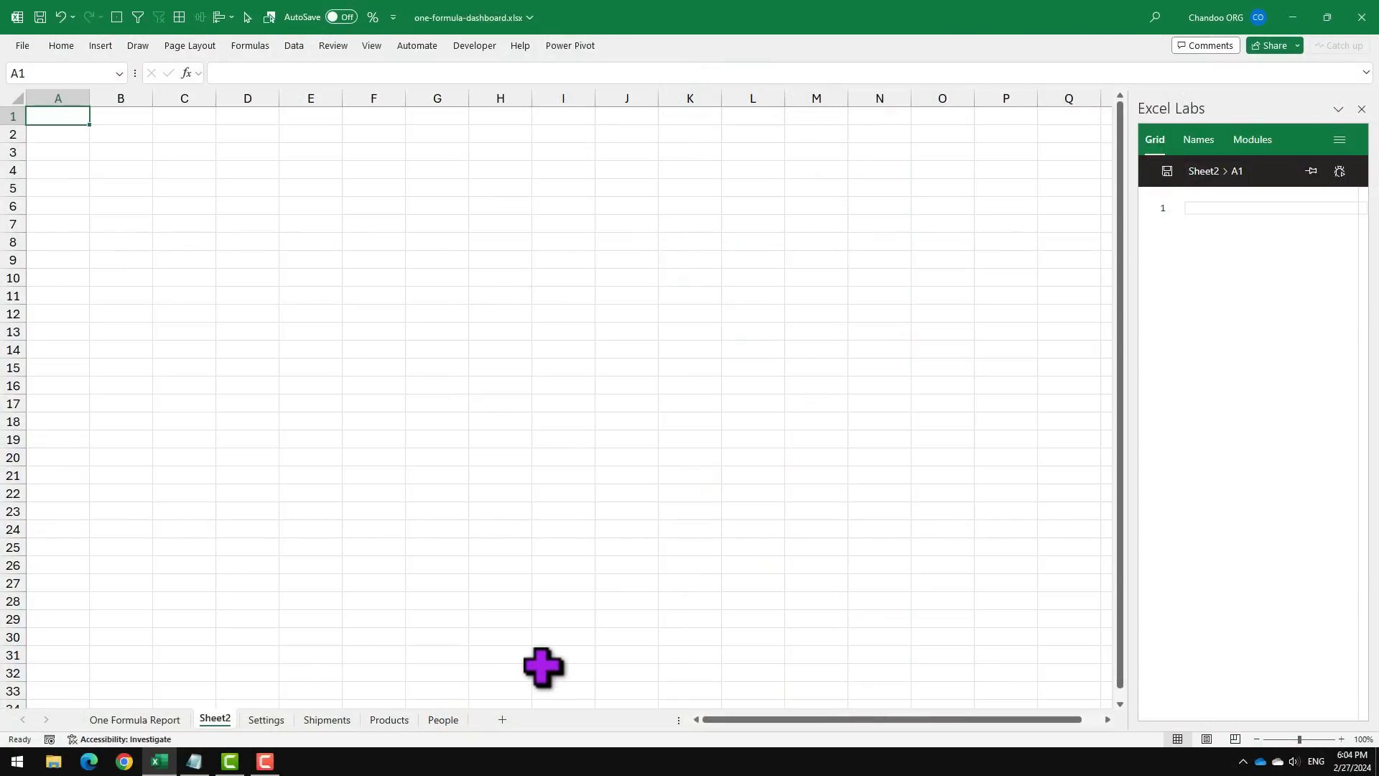
# Step: On Sheet2, select B3 and float the Excel Labs editor over the middle of the sheet
pyautogui.hscroll(3, 543, 666)
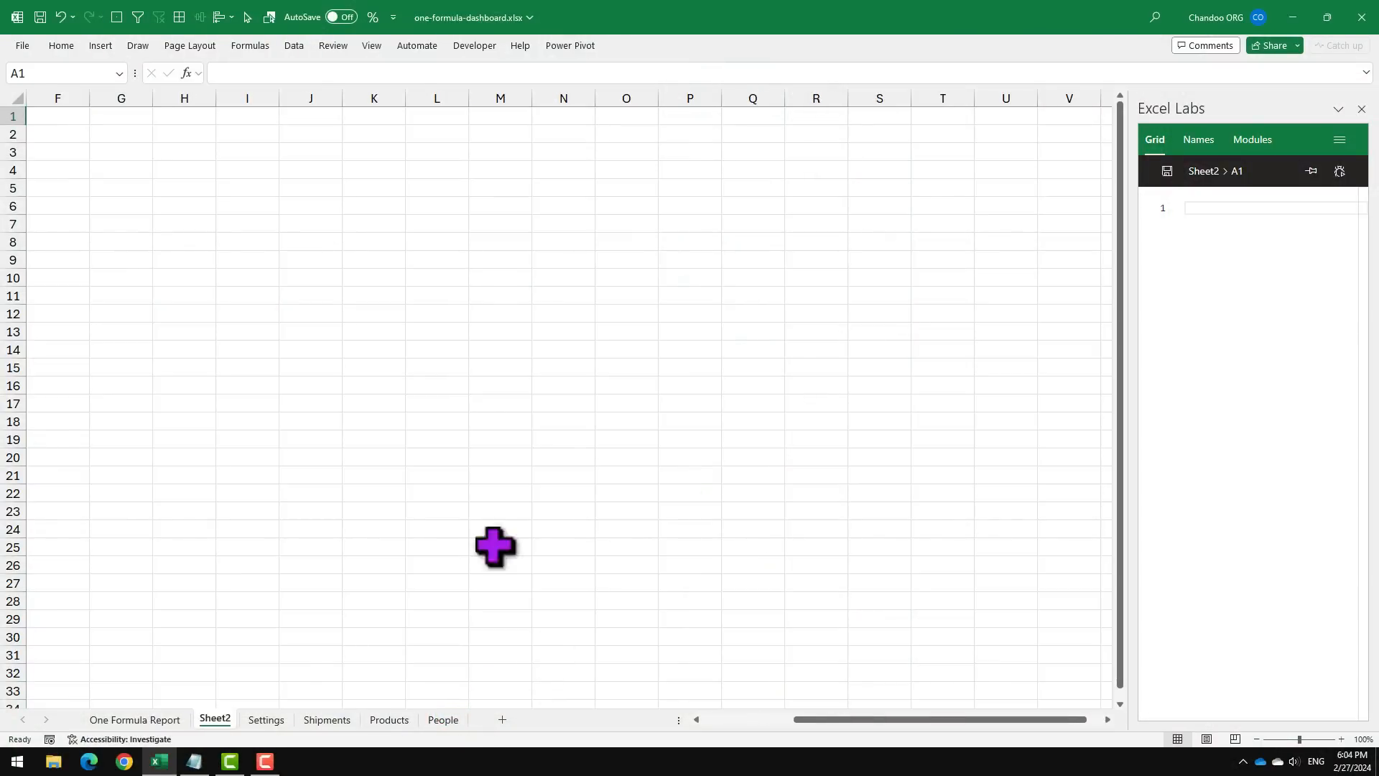
pyautogui.click(726, 718)
pyautogui.click(114, 153)
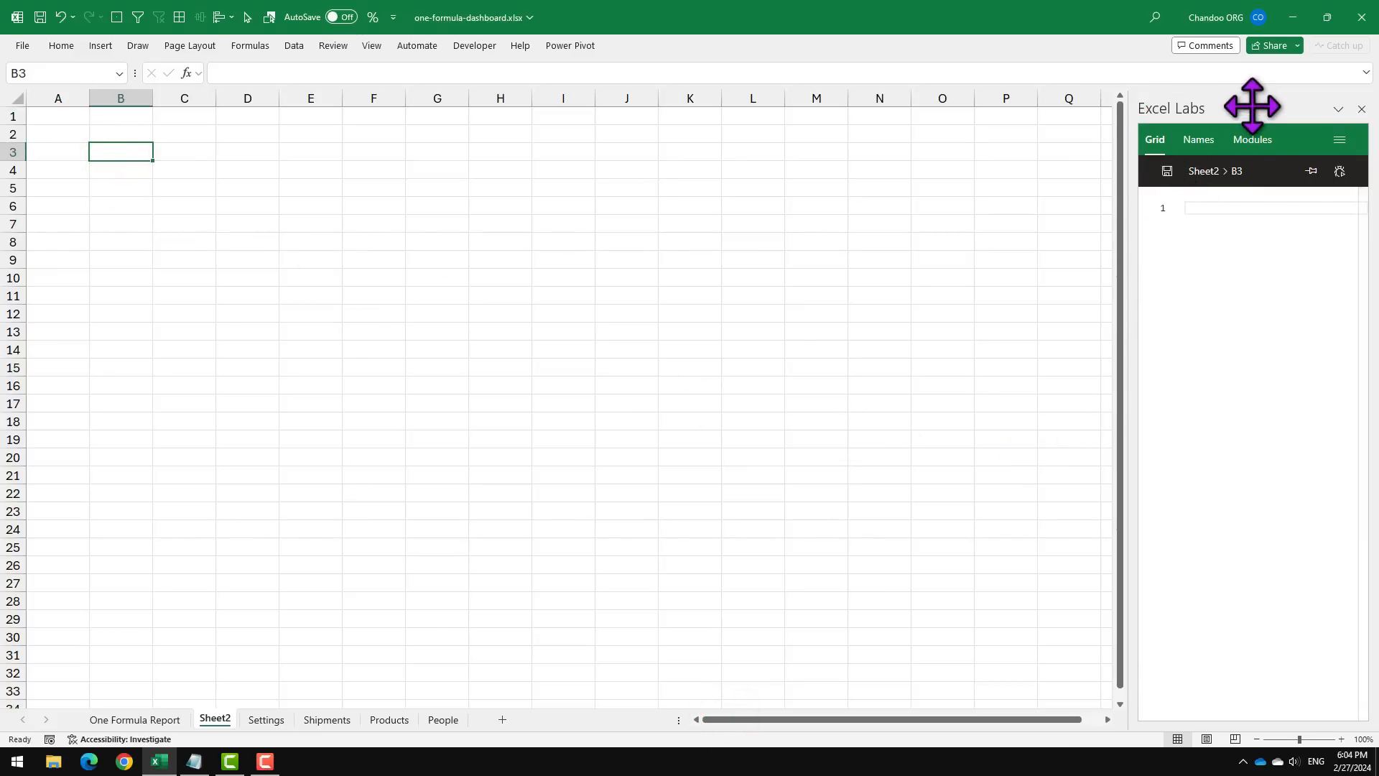
pyautogui.moveTo(1246, 101); pyautogui.dragTo(616, 84)
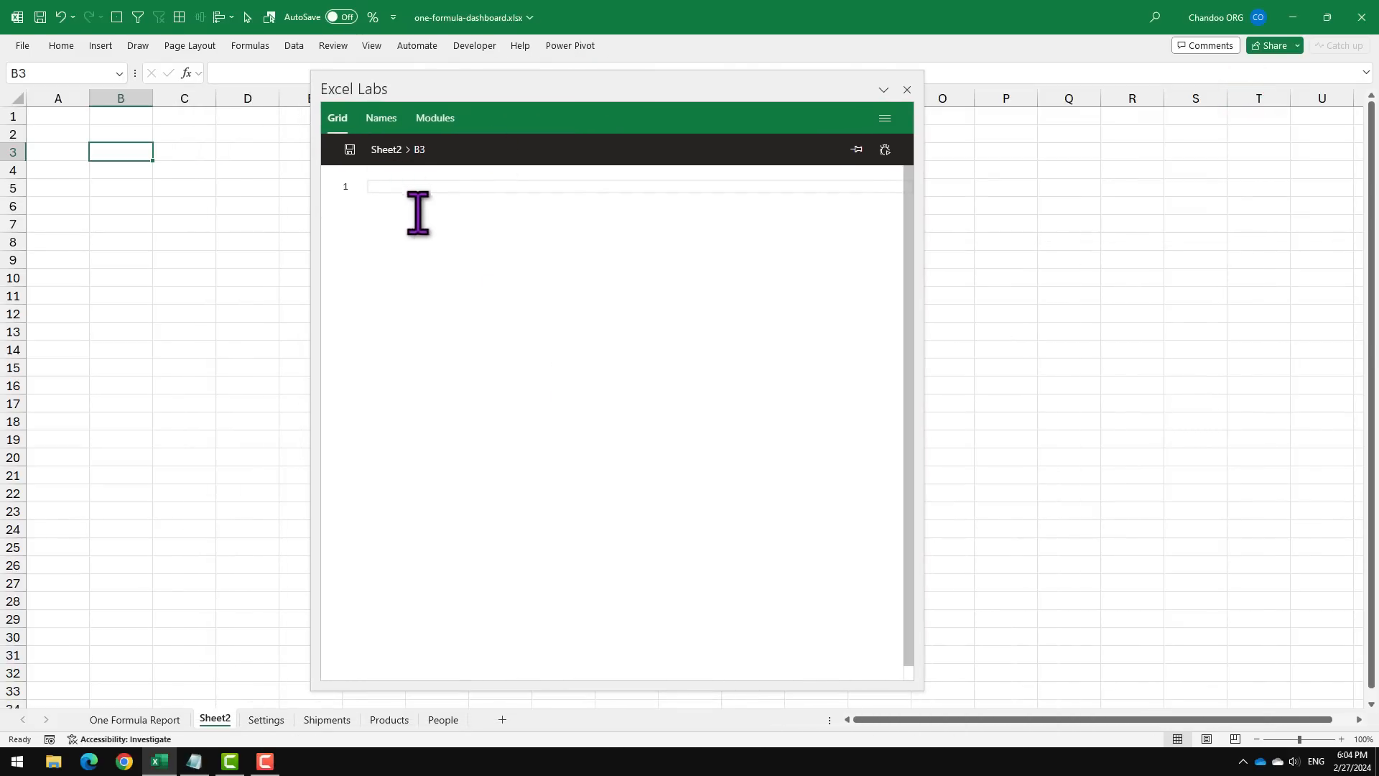
# Step: Start the formula with =LET( followed by a new indented line
pyautogui.click(400, 189)
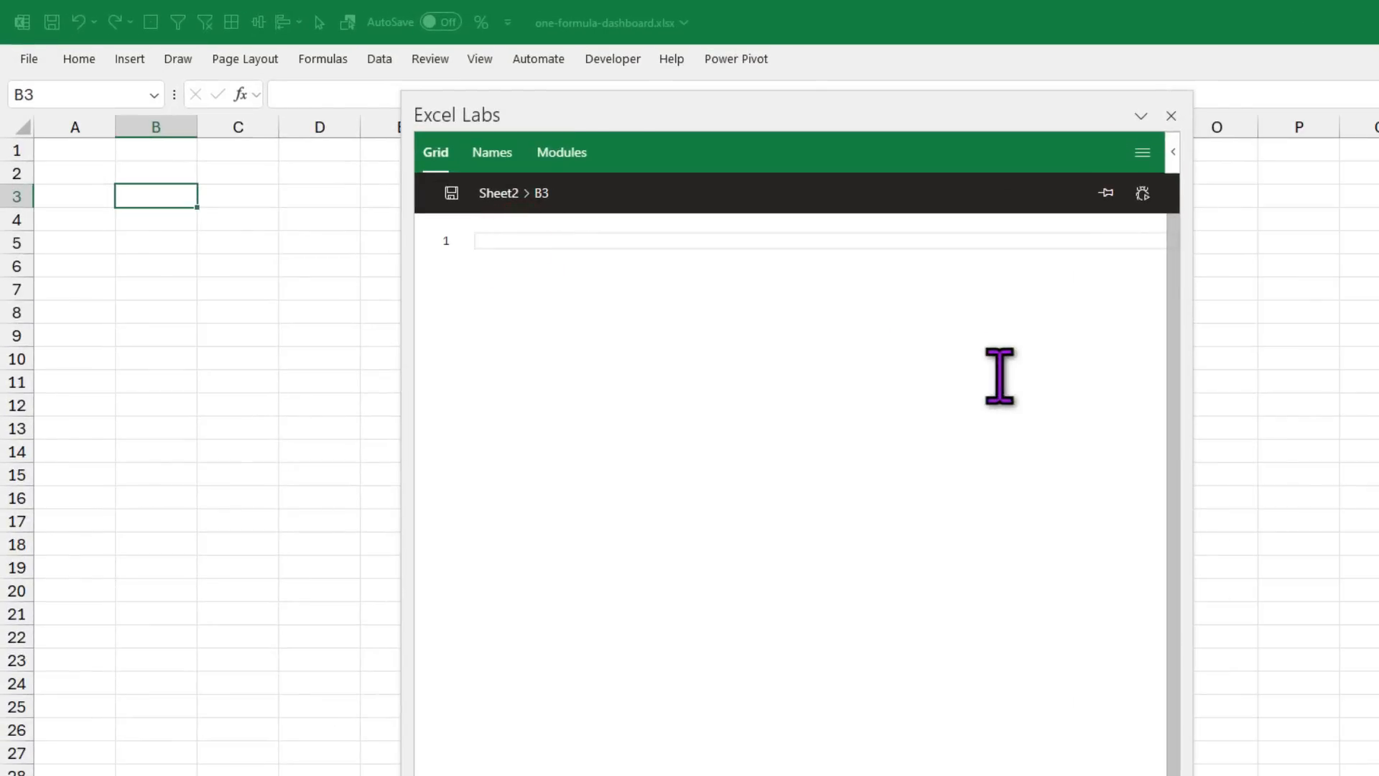
pyautogui.write('let')
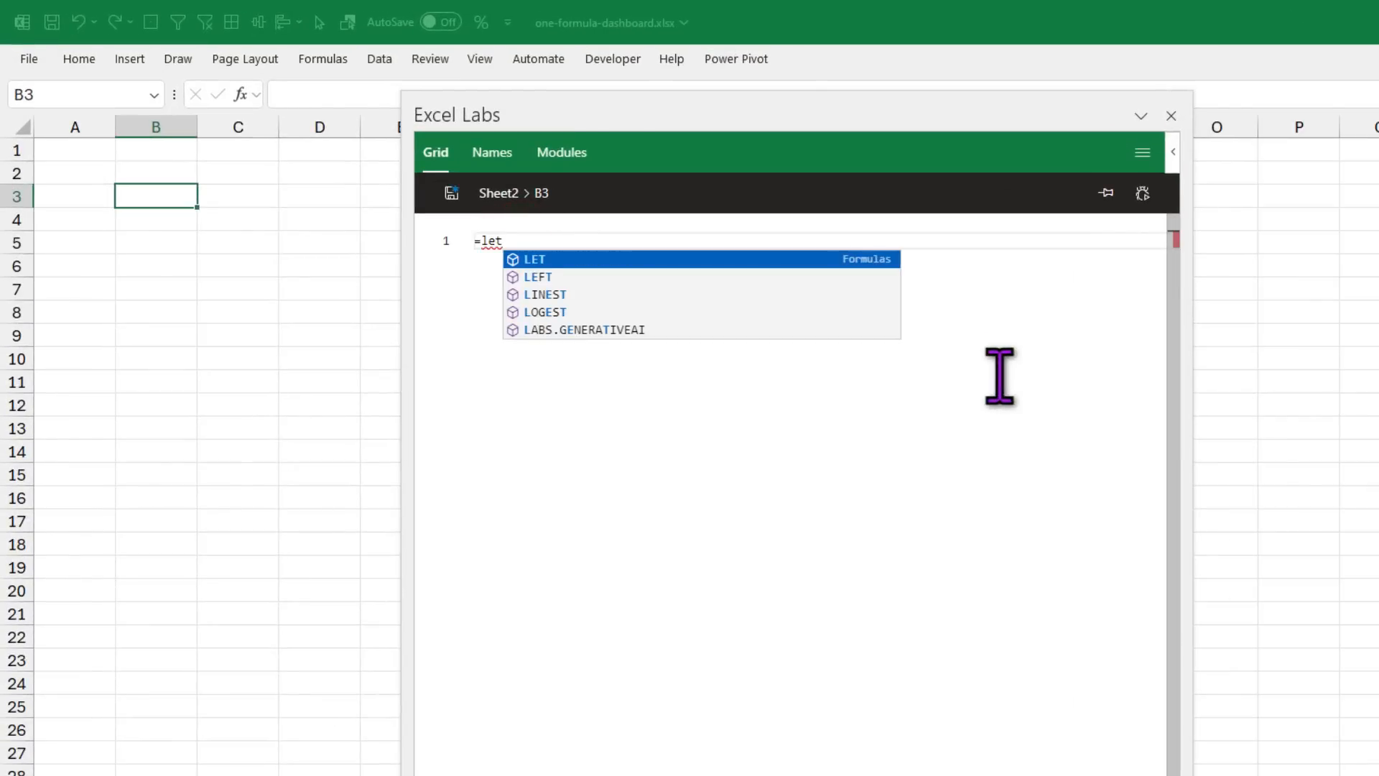
pyautogui.press('Tab')
pyautogui.press('Return')
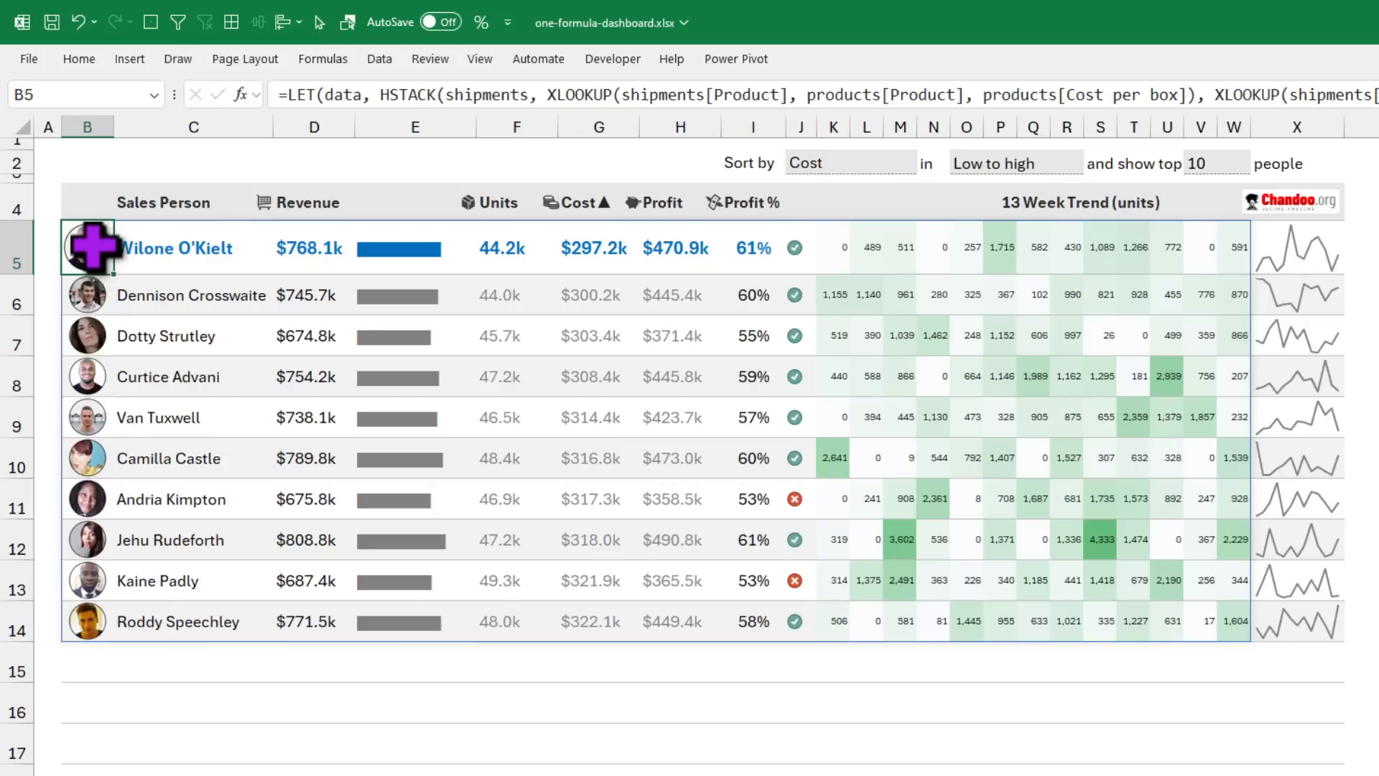
# Step: Point out the dashboard's photo, name, Revenue, revenue-bar and Units columns, then go to Shipments
pyautogui.moveTo(98, 234); pyautogui.dragTo(99, 620)
pyautogui.moveTo(193, 235); pyautogui.dragTo(191, 616)
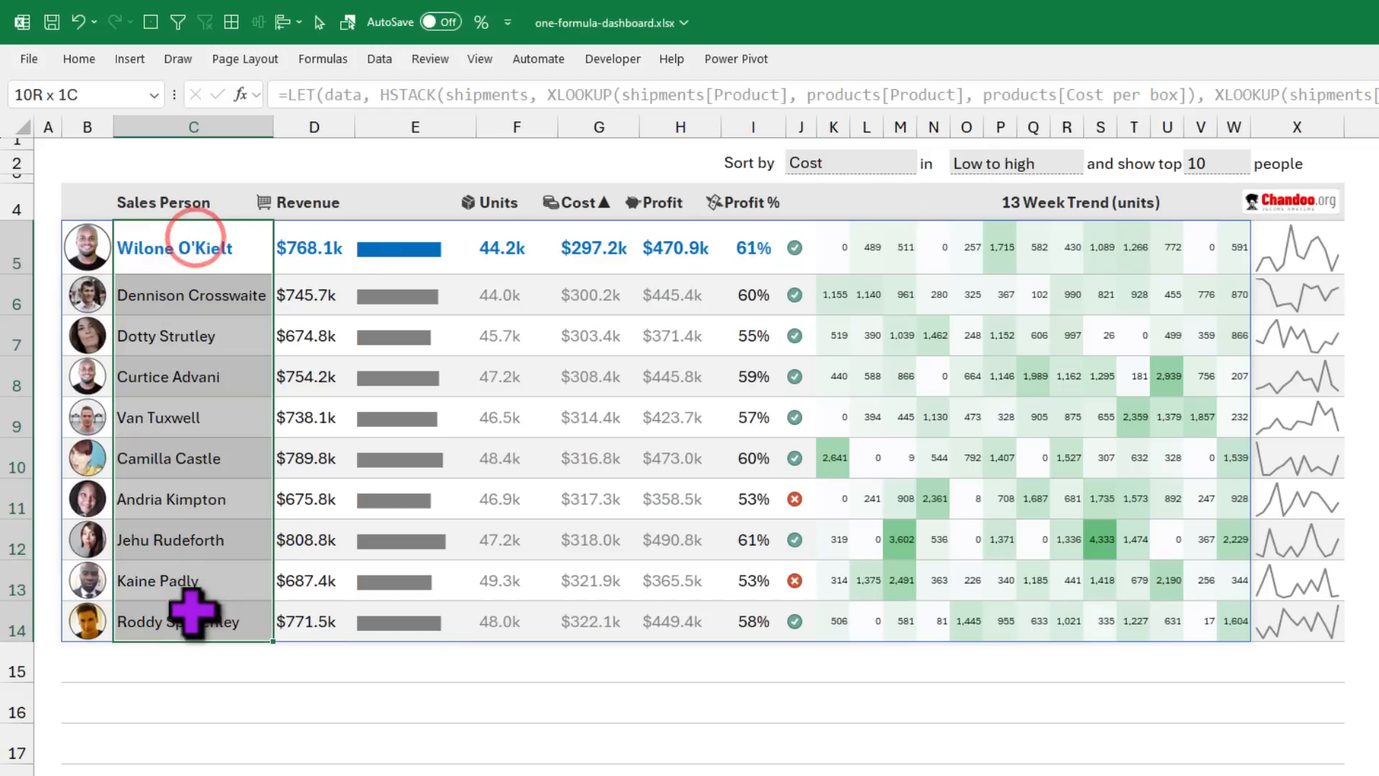
pyautogui.moveTo(330, 235); pyautogui.dragTo(308, 614)
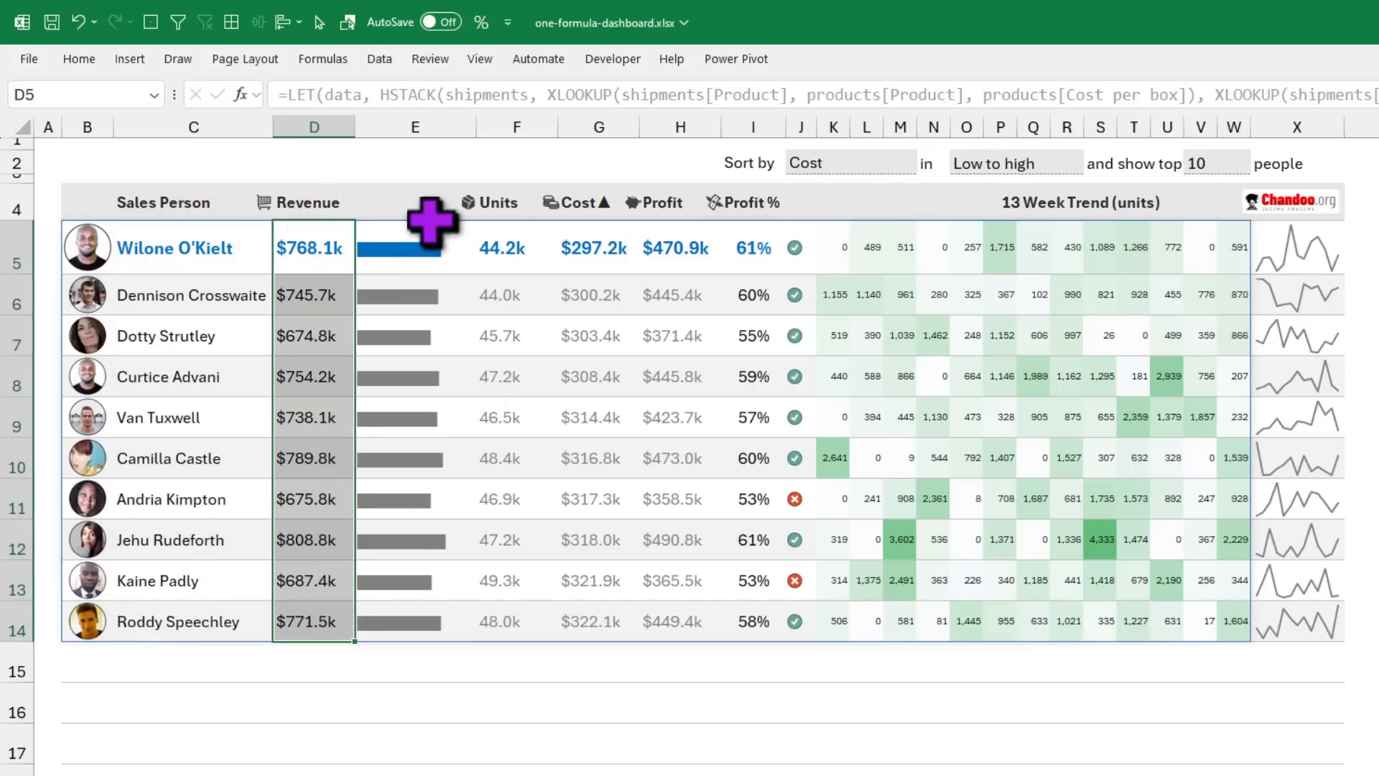
pyautogui.moveTo(419, 241); pyautogui.dragTo(431, 619)
pyautogui.moveTo(505, 248); pyautogui.dragTo(533, 585)
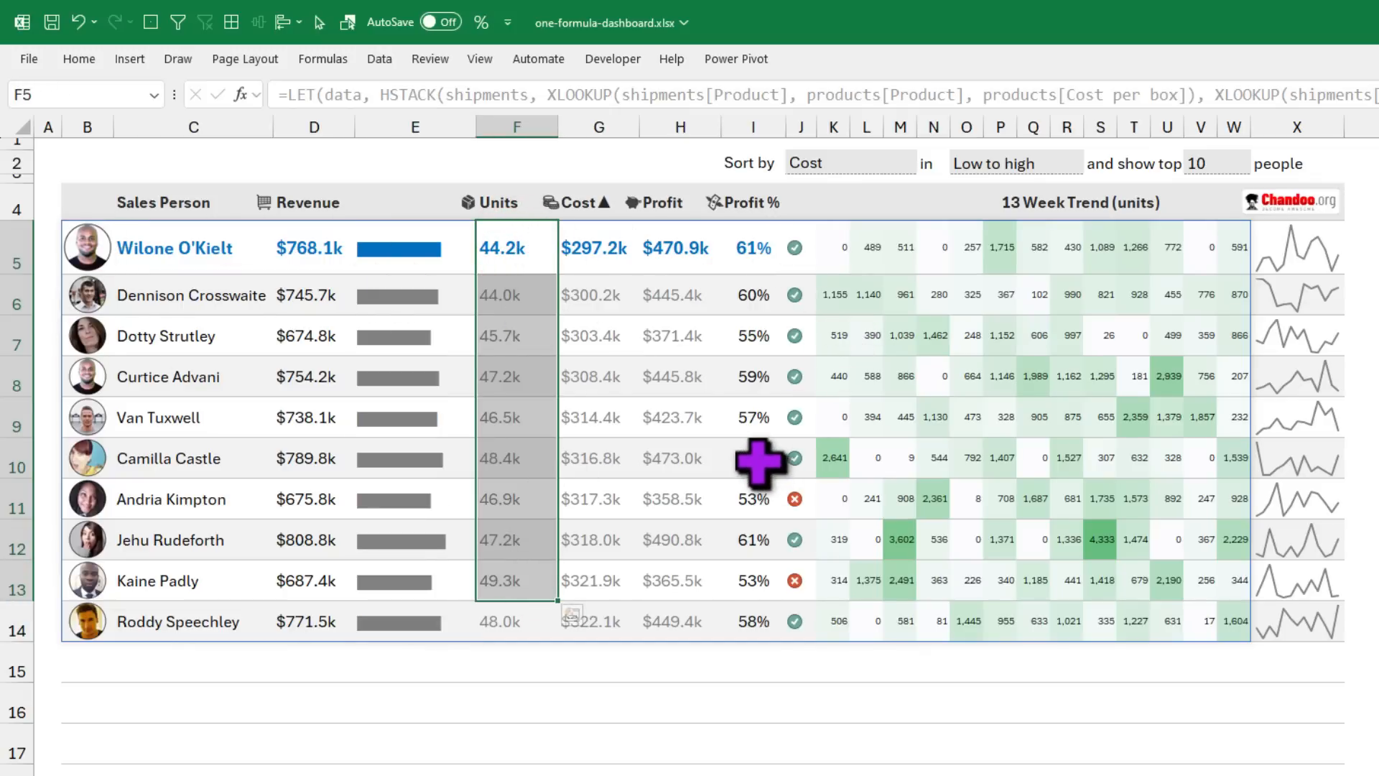
pyautogui.hotkey('ctrl', 'pageup')
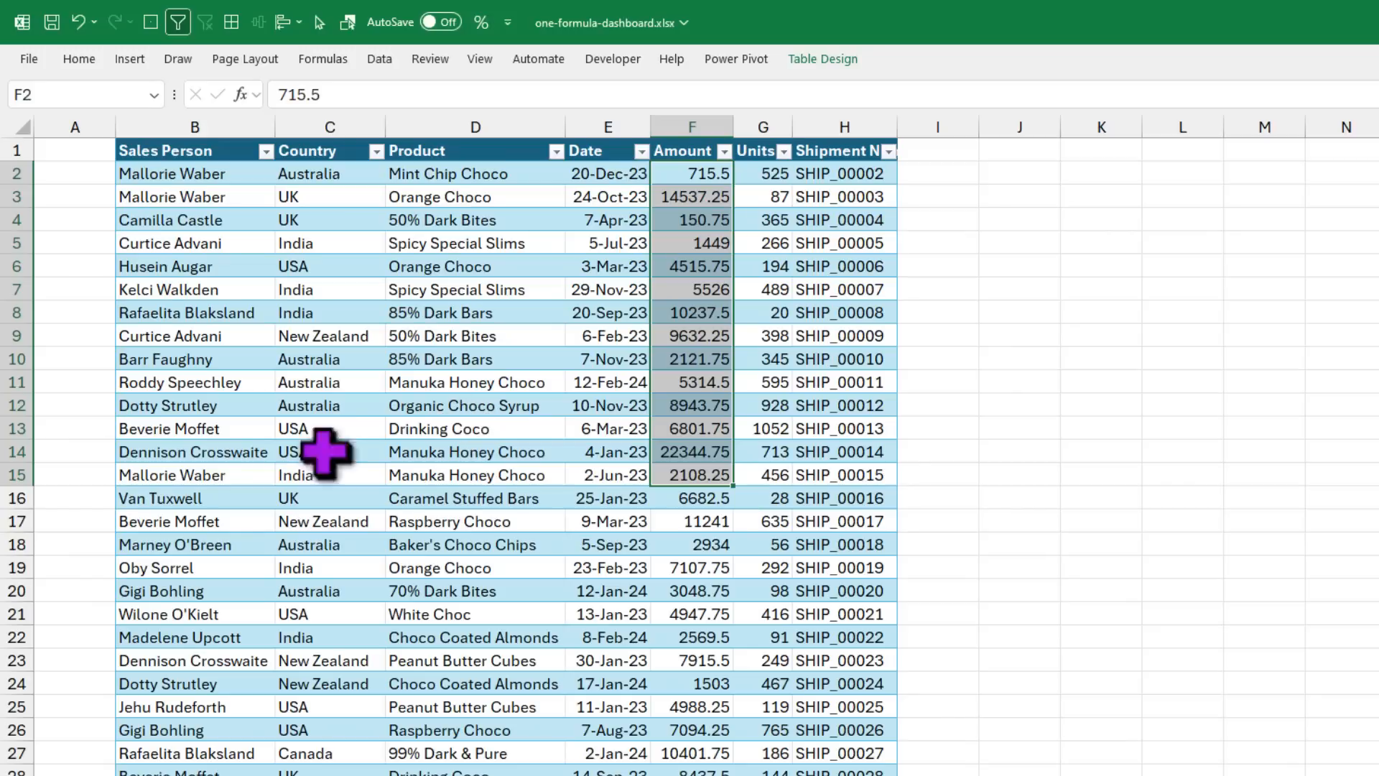
# Step: Back on Sheet2, add 'shipments' after 'data,' on line 2 of B3's LET formula
pyautogui.hotkey('ctrl', 'pagedown')
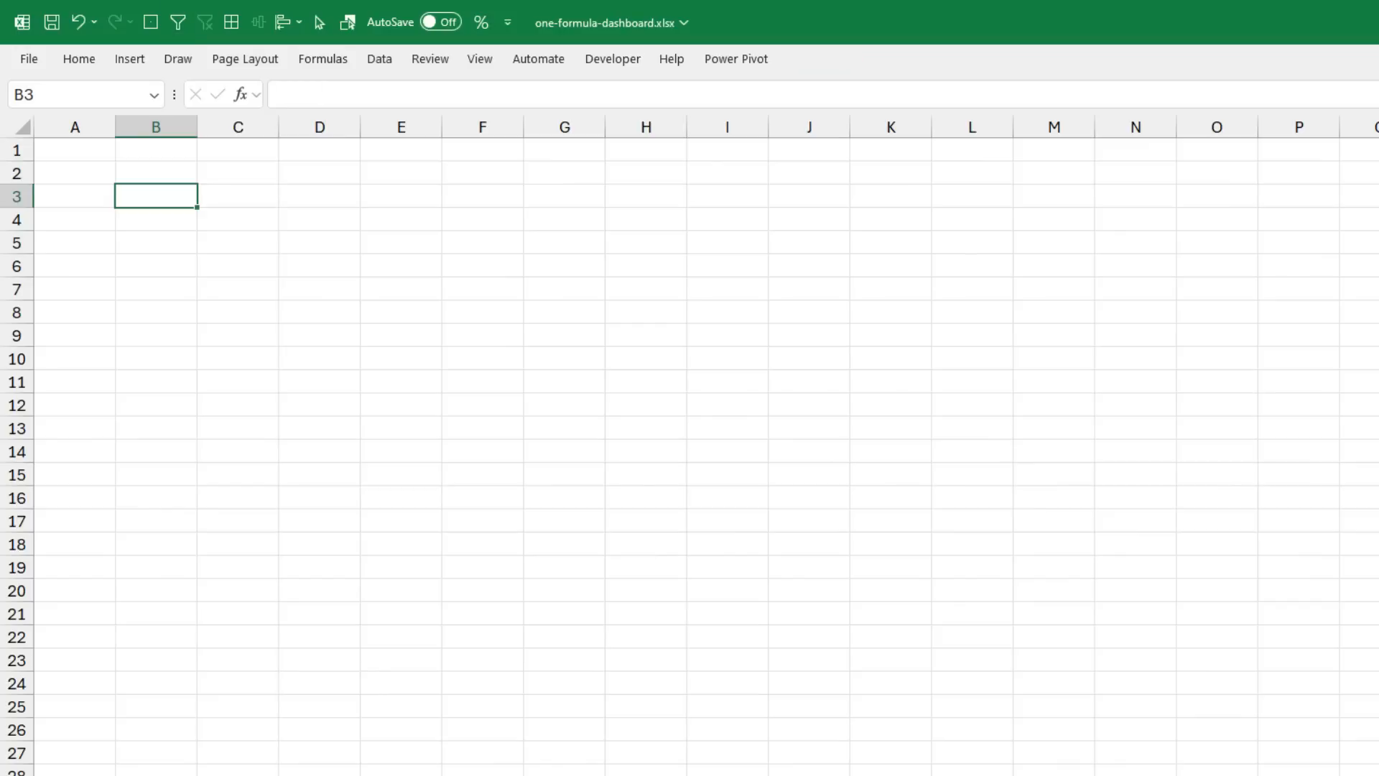
pyautogui.moveTo(503, 772); pyautogui.dragTo(910, 113)
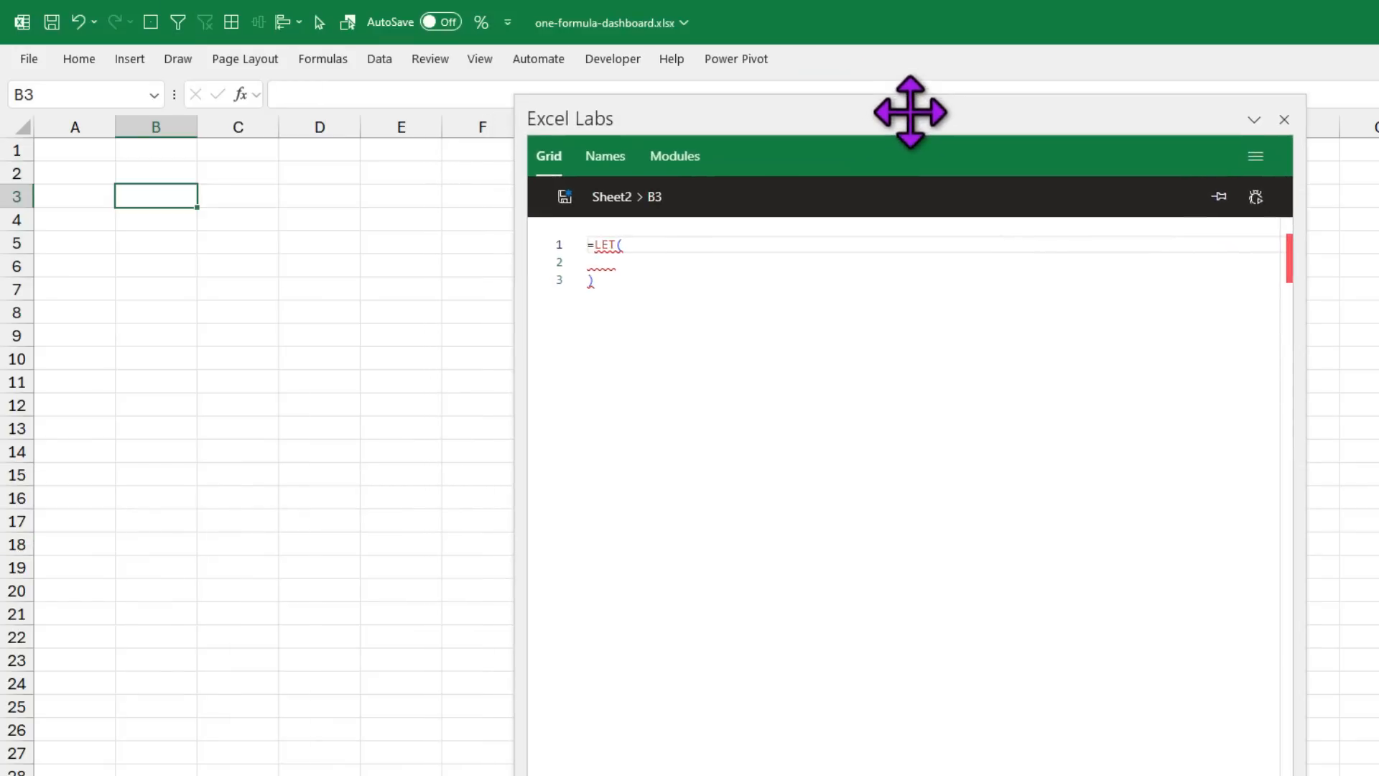
pyautogui.click(637, 265)
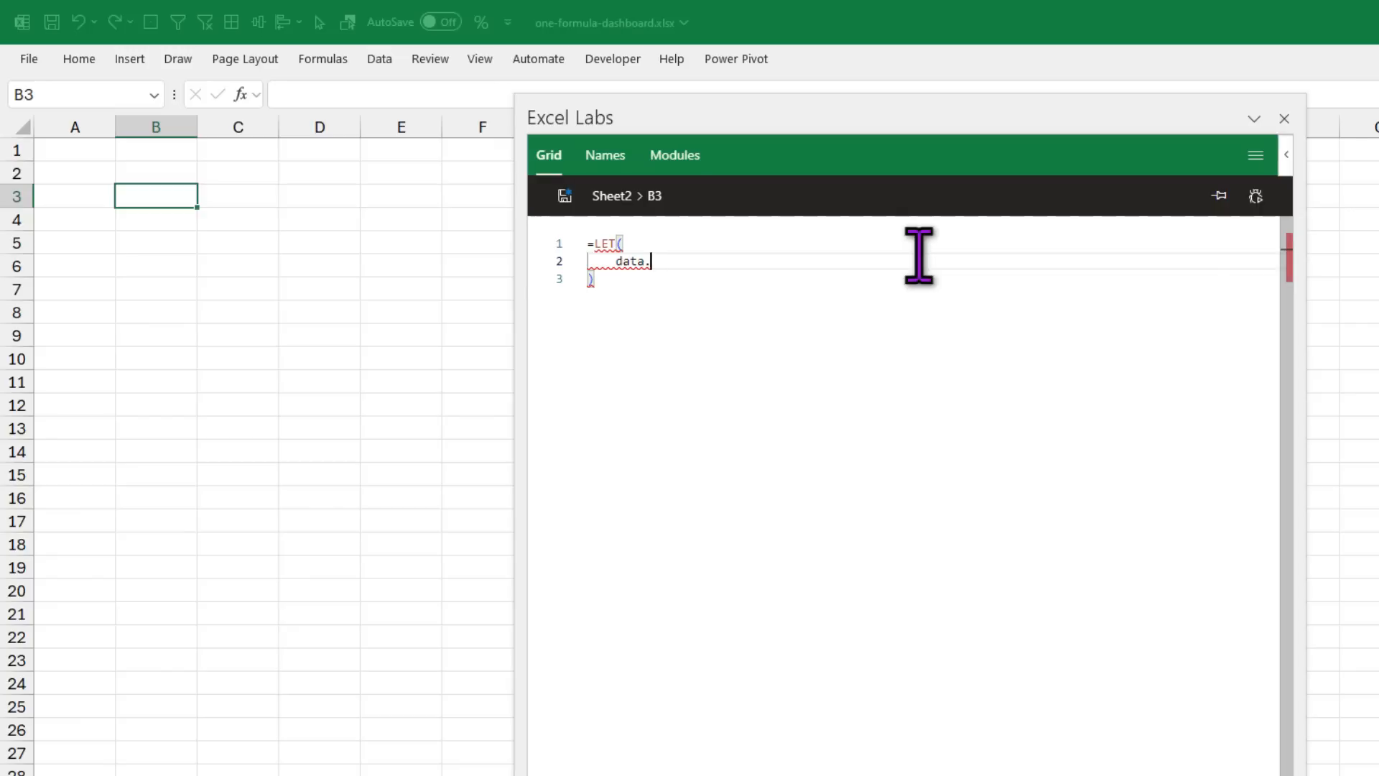
pyautogui.write('shipments')
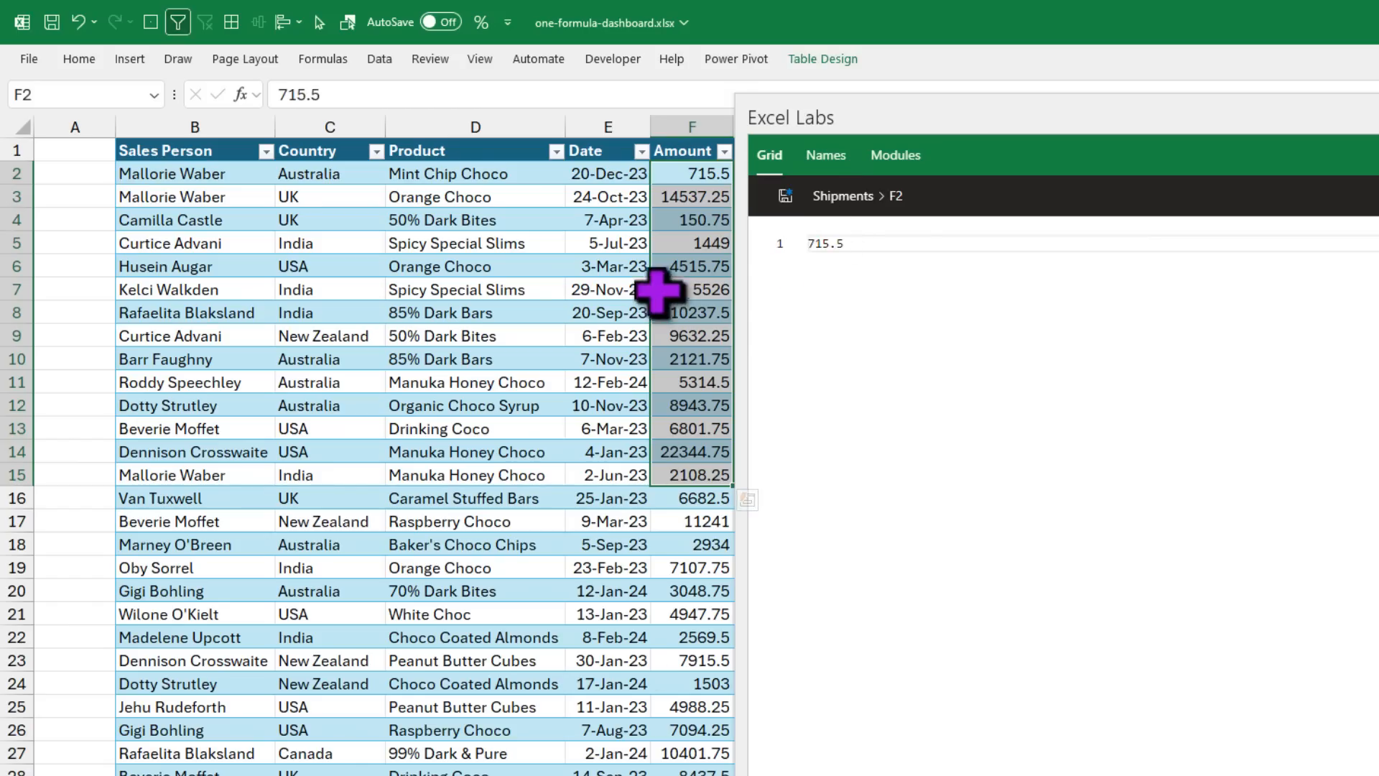
pyautogui.moveTo(979, 111); pyautogui.dragTo(1342, 111)
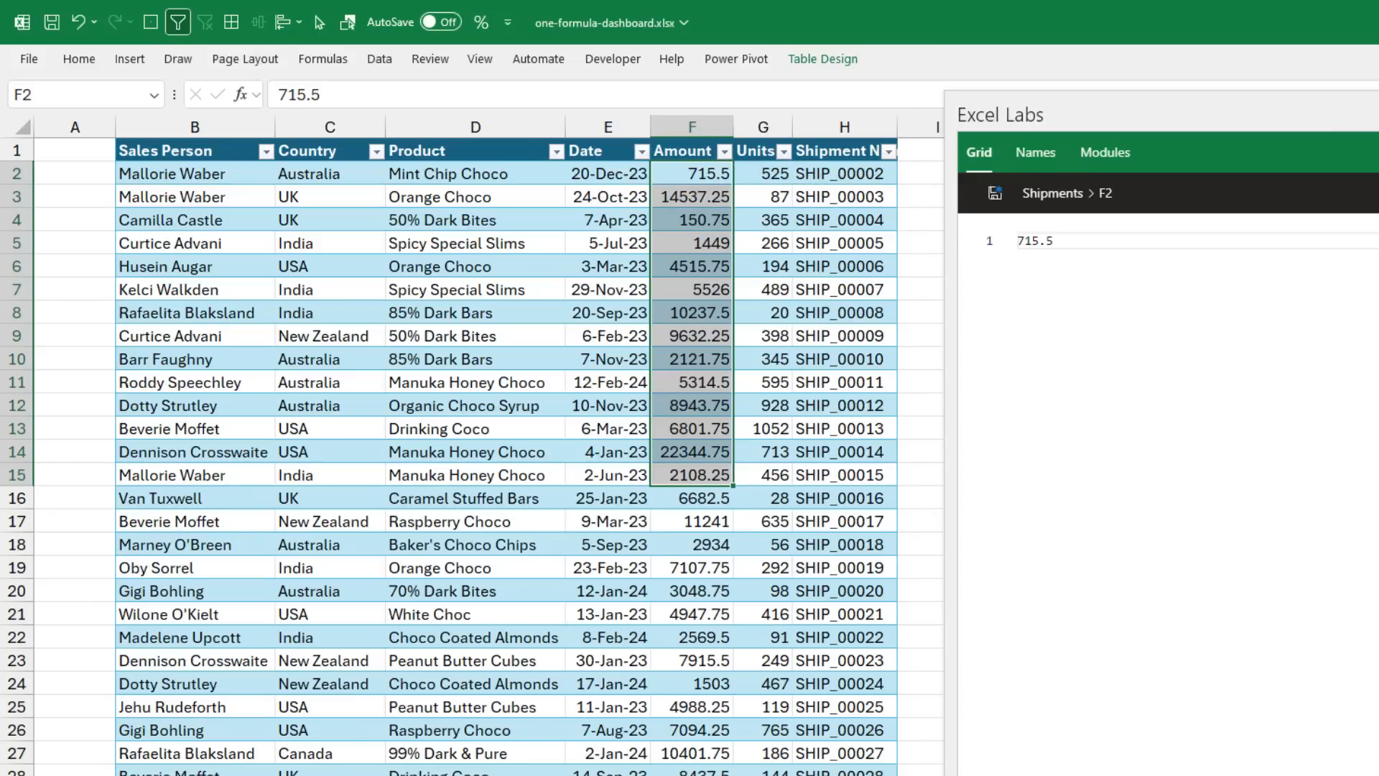
pyautogui.click(450, 775)
# Step: Float the Excel Labs formula editor and wrap the shipments argument in HSTACK
pyautogui.click(1177, 257)
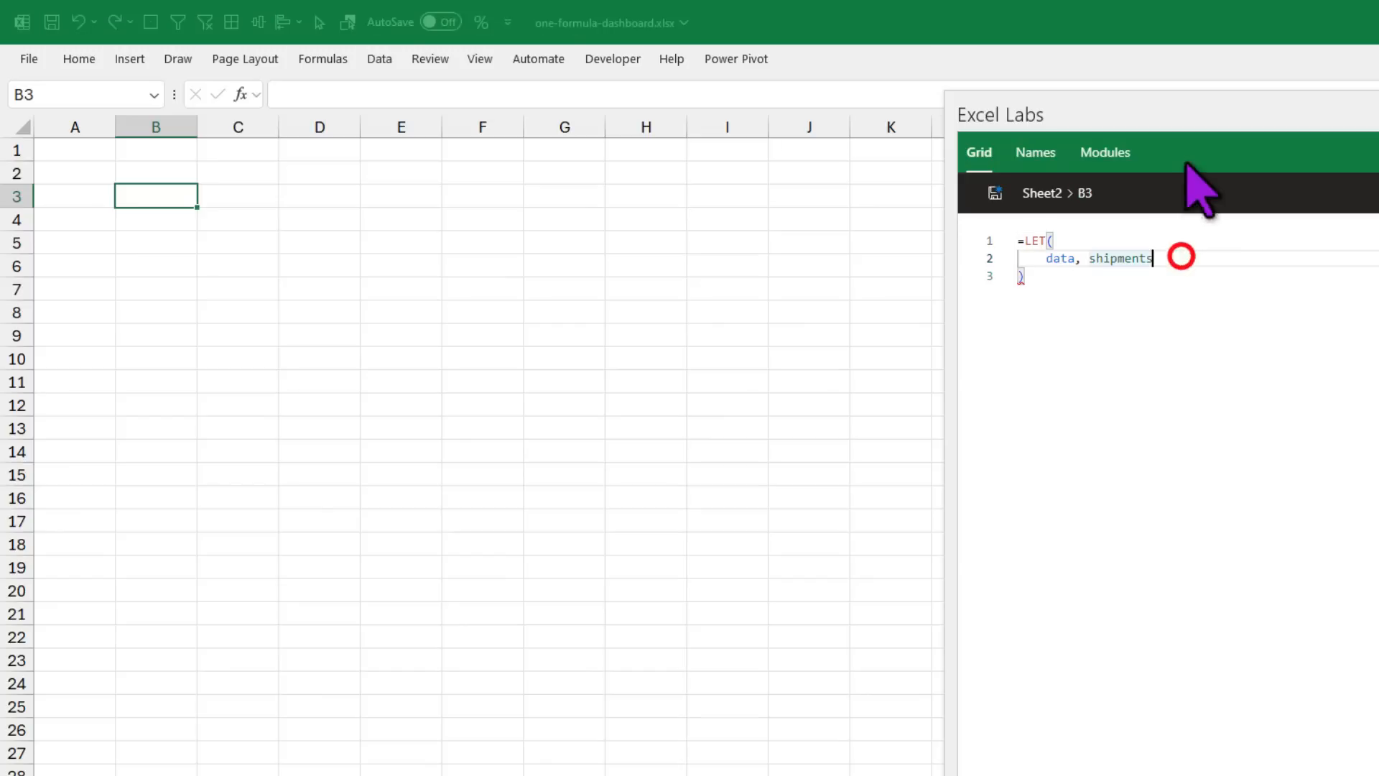
pyautogui.doubleClick(1195, 117)
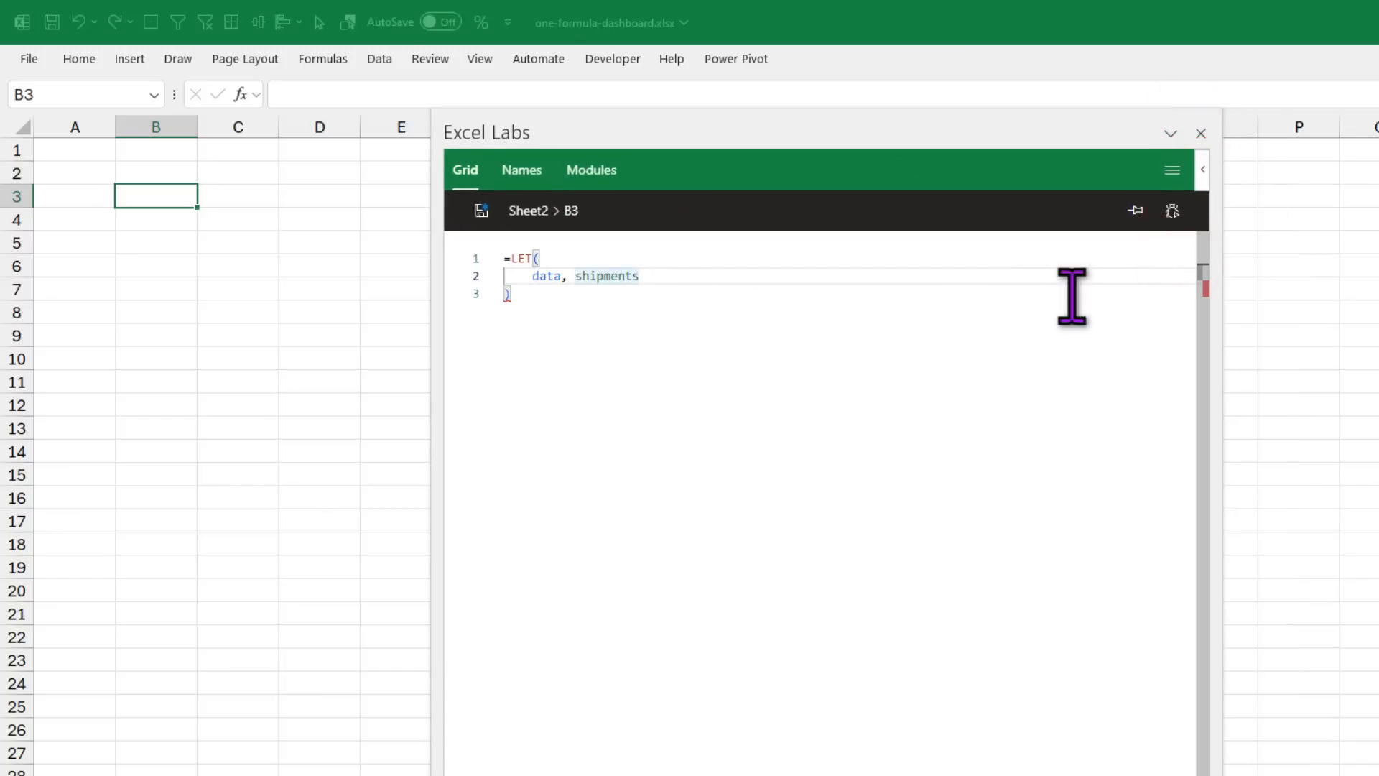
pyautogui.write('hstack')
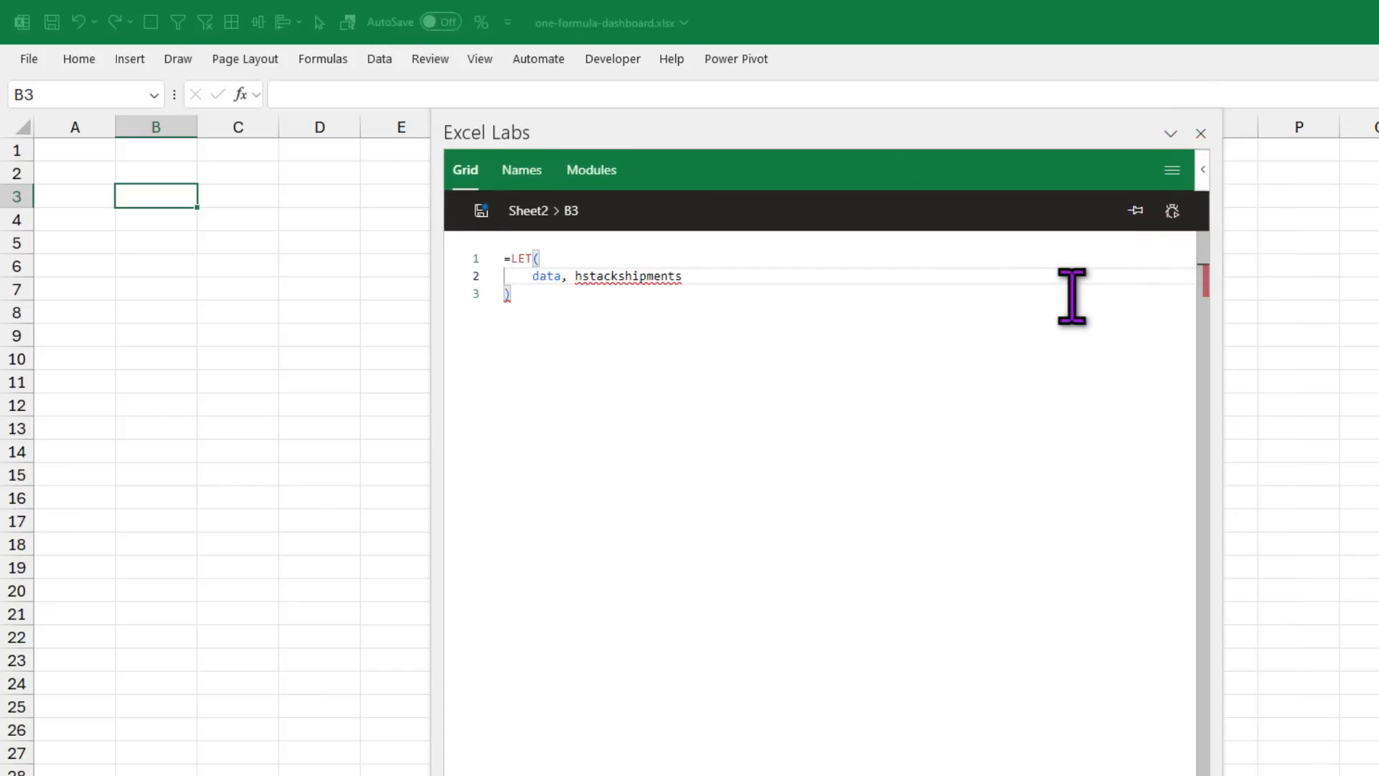
pyautogui.write('(')
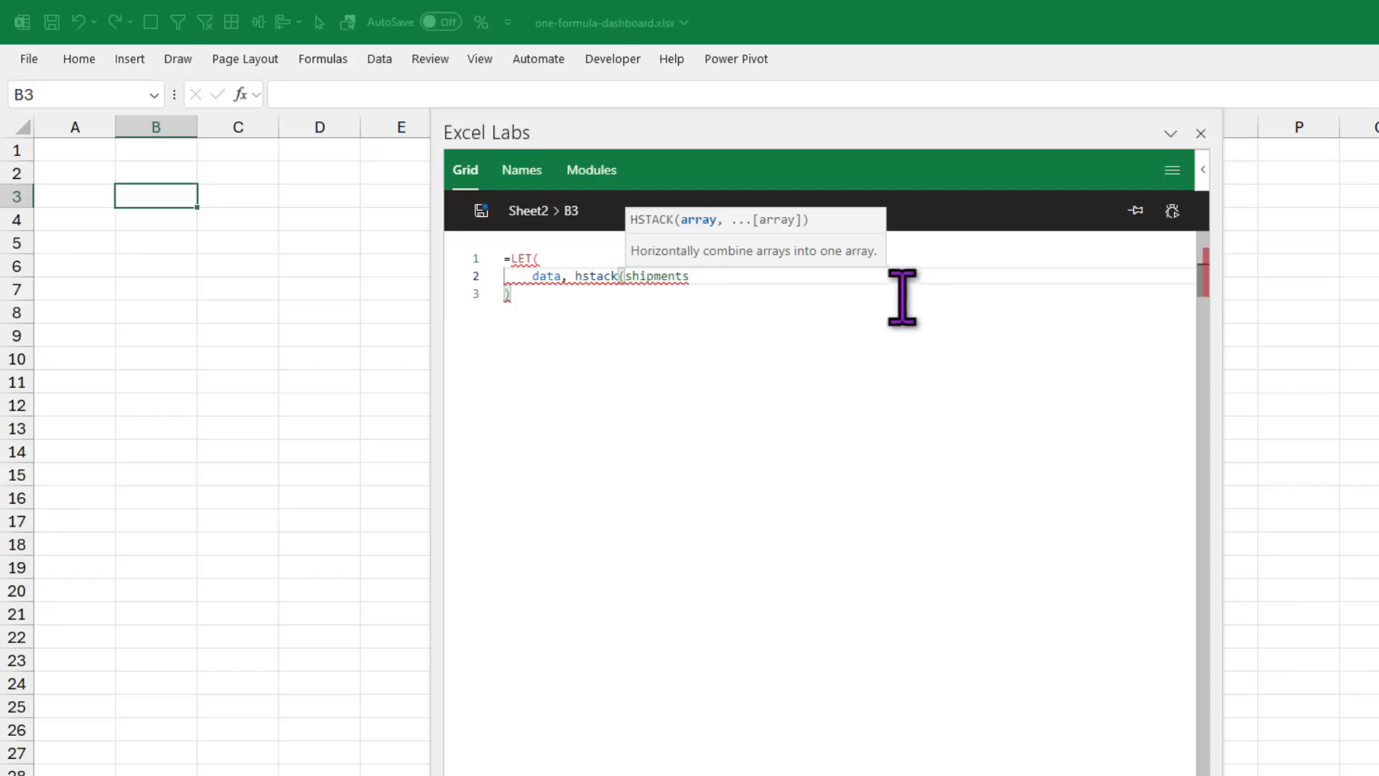
# Step: Add an XLOOKUP after shipments with shipments[Product] as the lookup value
pyautogui.click(751, 276)
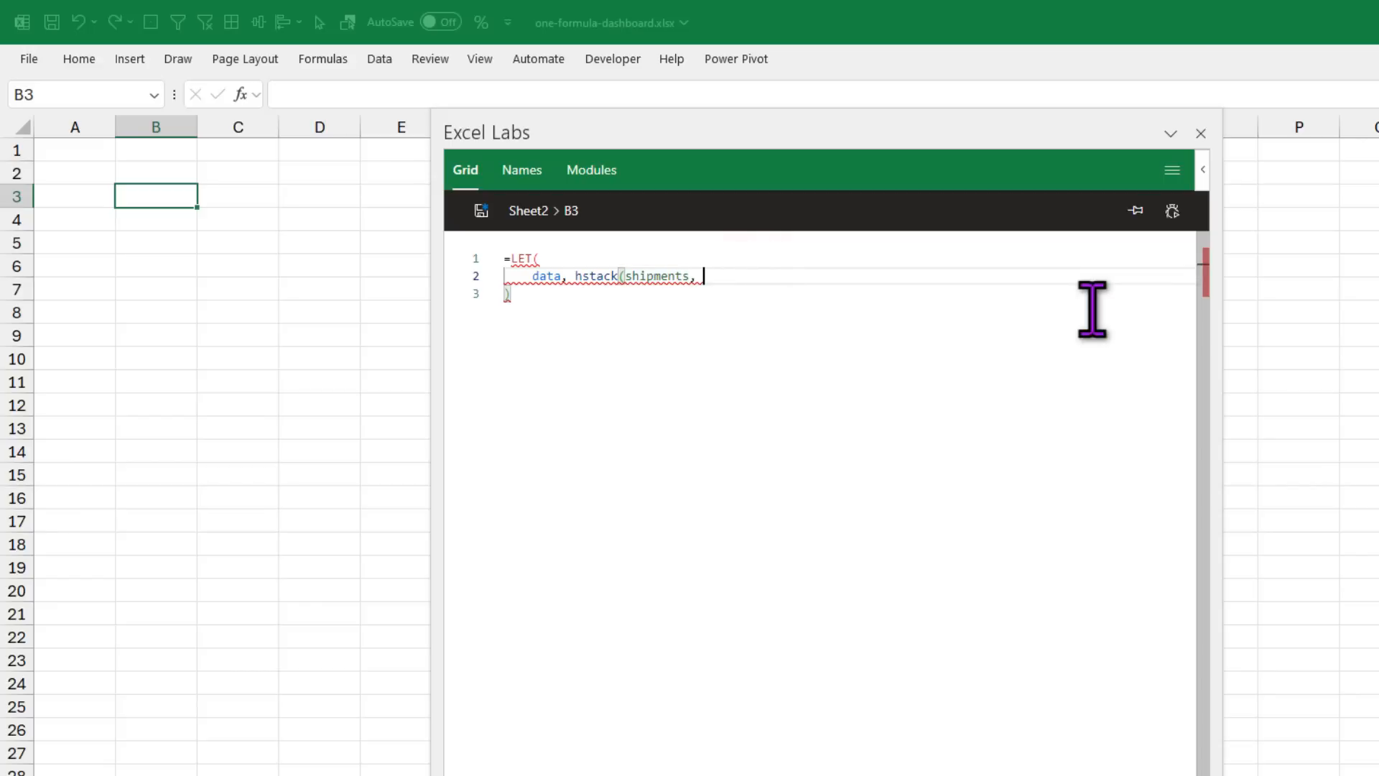
pyautogui.write('xl')
pyautogui.press('Tab')
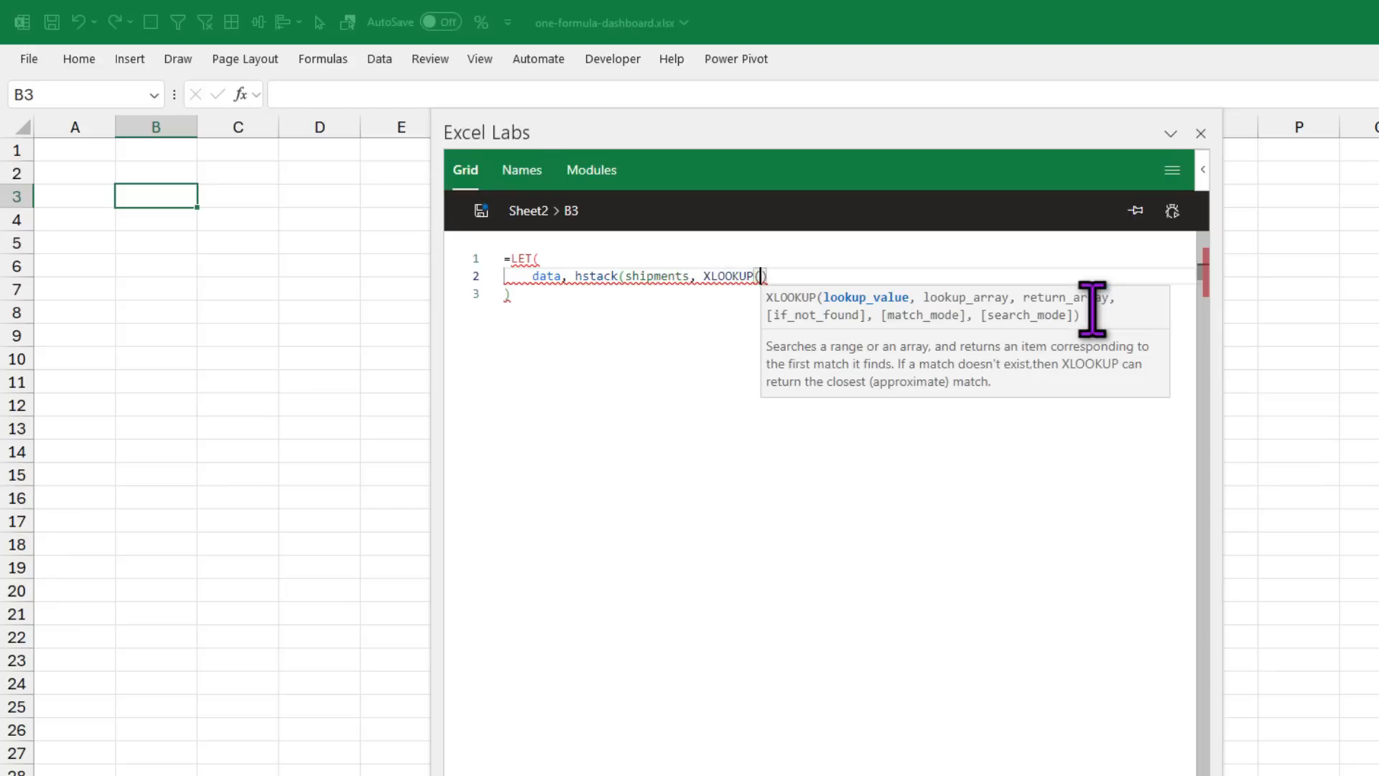
pyautogui.write('shi')
pyautogui.press('Tab')
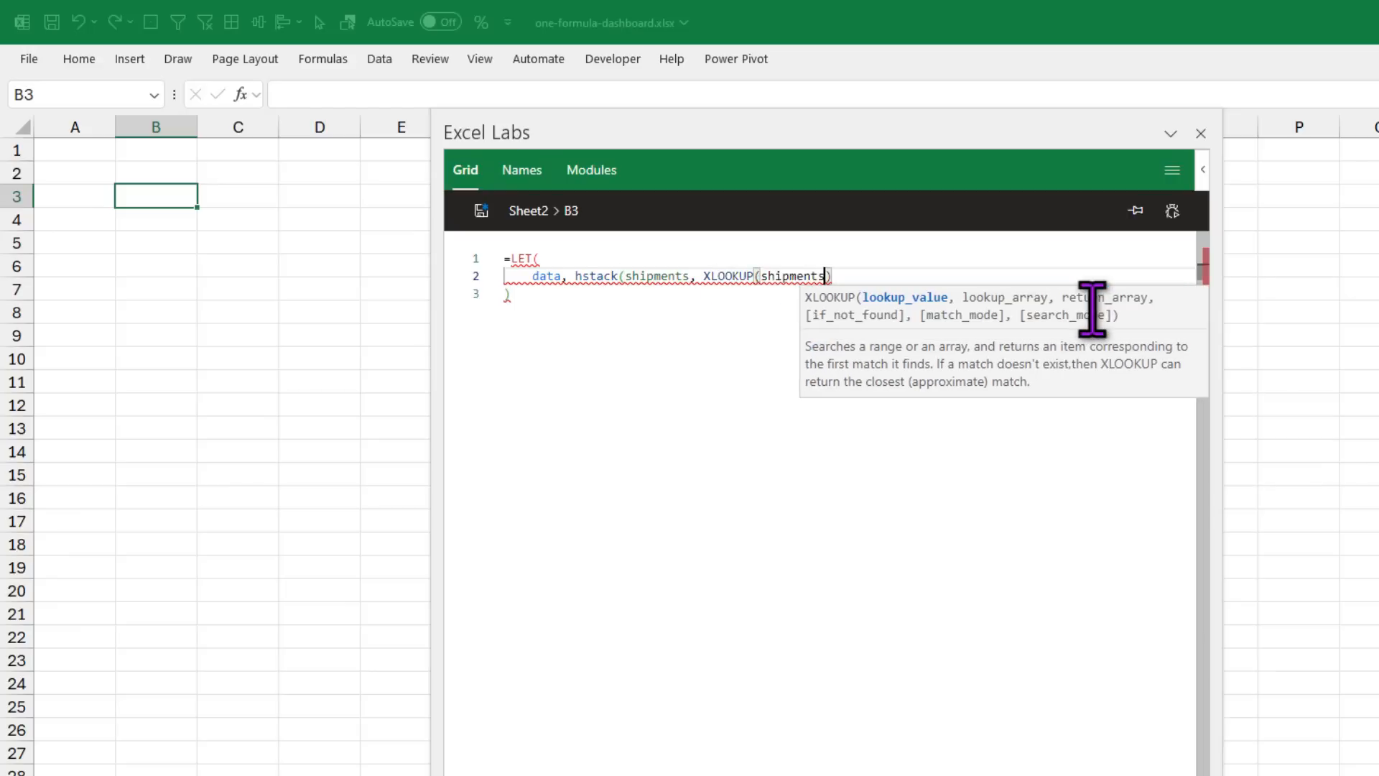
pyautogui.write('[')
pyautogui.press('Down')
pyautogui.press('Down')
pyautogui.press('Down')
pyautogui.press('Down')
pyautogui.press('Down')
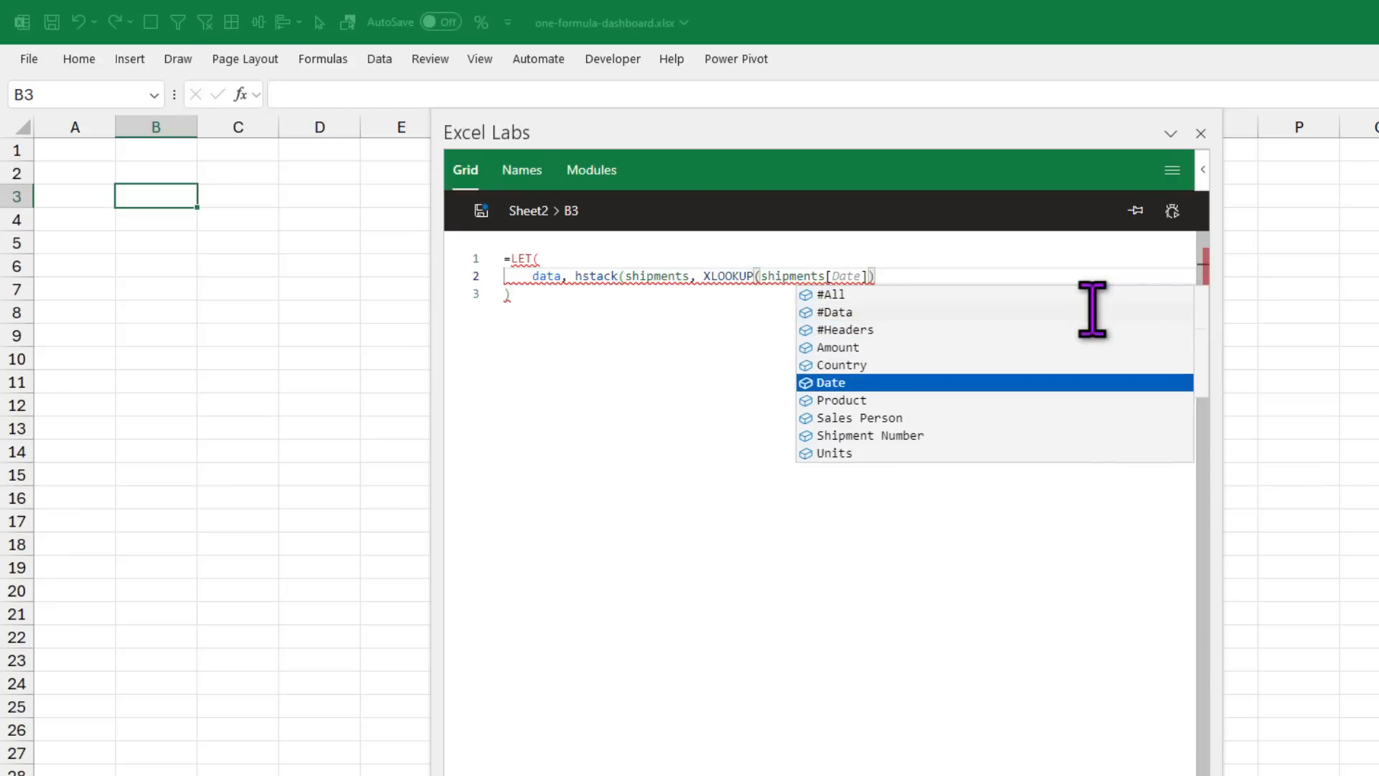
pyautogui.press('Down')
pyautogui.press('Tab')
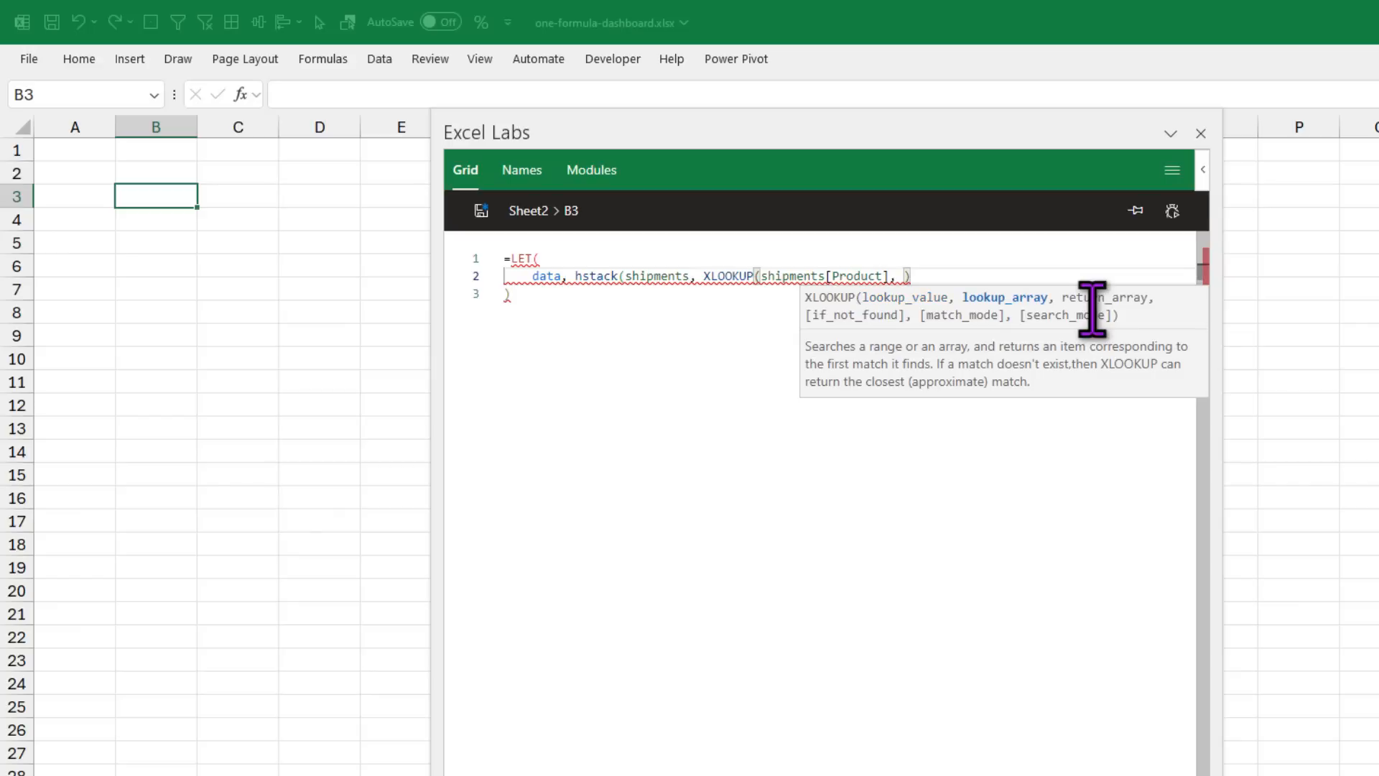
# Step: Complete the XLOOKUP with products[Product] as lookup array and products[Cost per box] as return
pyautogui.write(', pro')
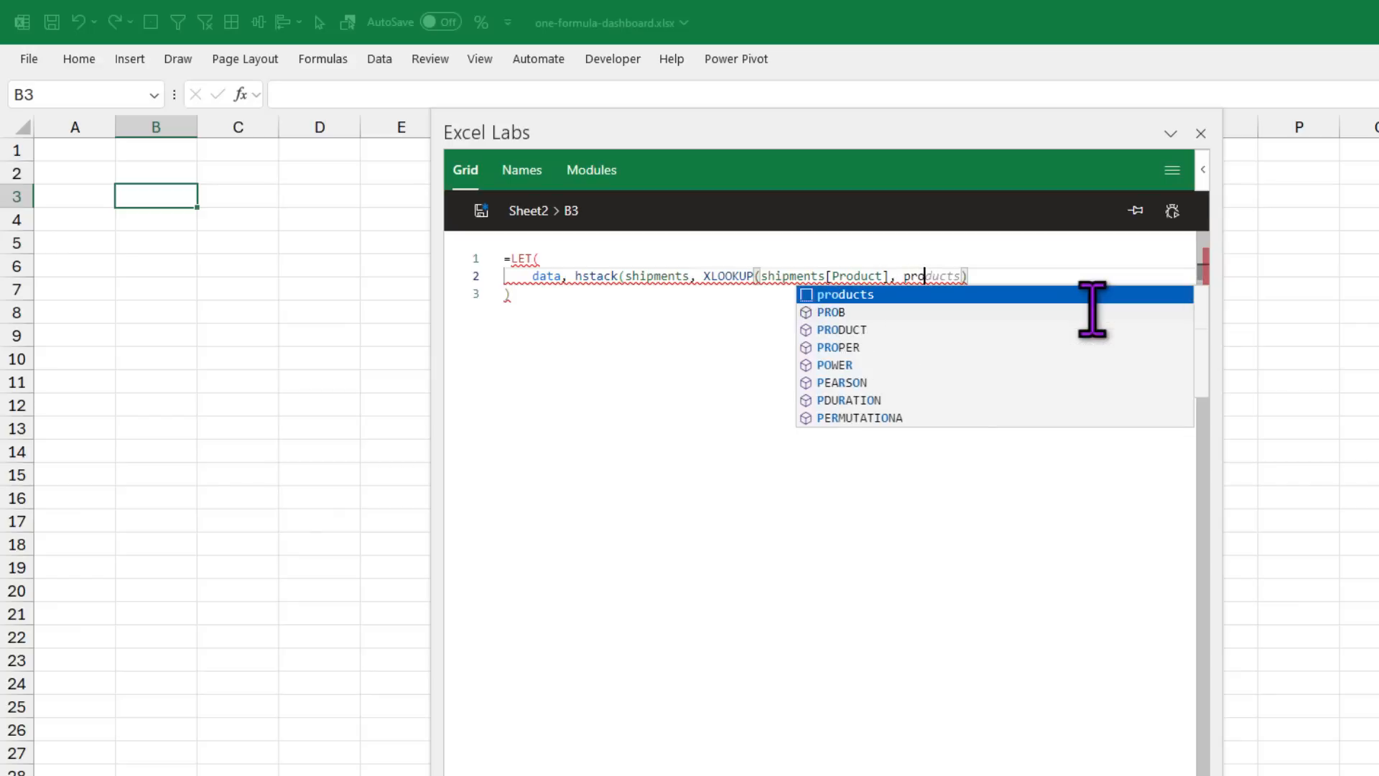
pyautogui.press('Tab')
pyautogui.write('[')
pyautogui.press('Down')
pyautogui.press('Down')
pyautogui.press('Down')
pyautogui.press('Down')
pyautogui.press('Down')
pyautogui.press('Tab')
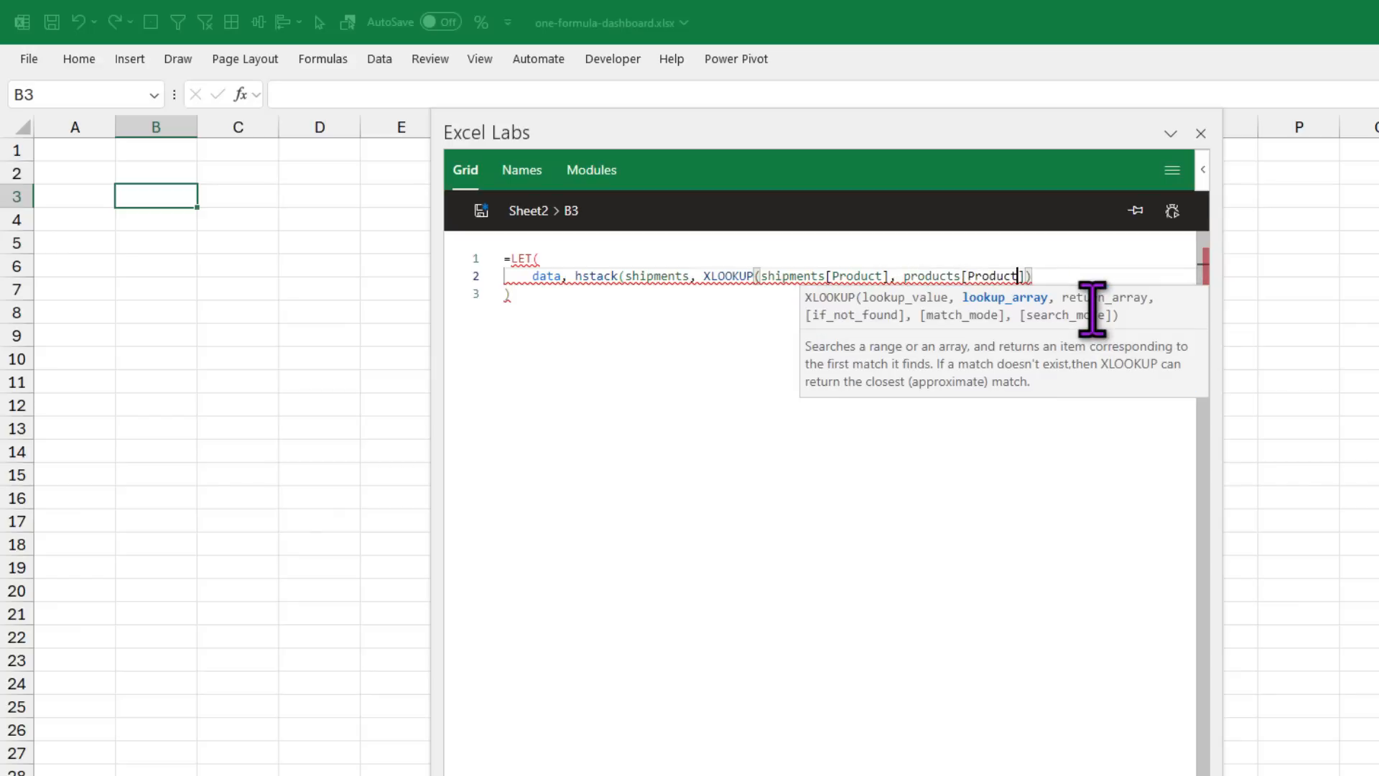
pyautogui.write(', pr')
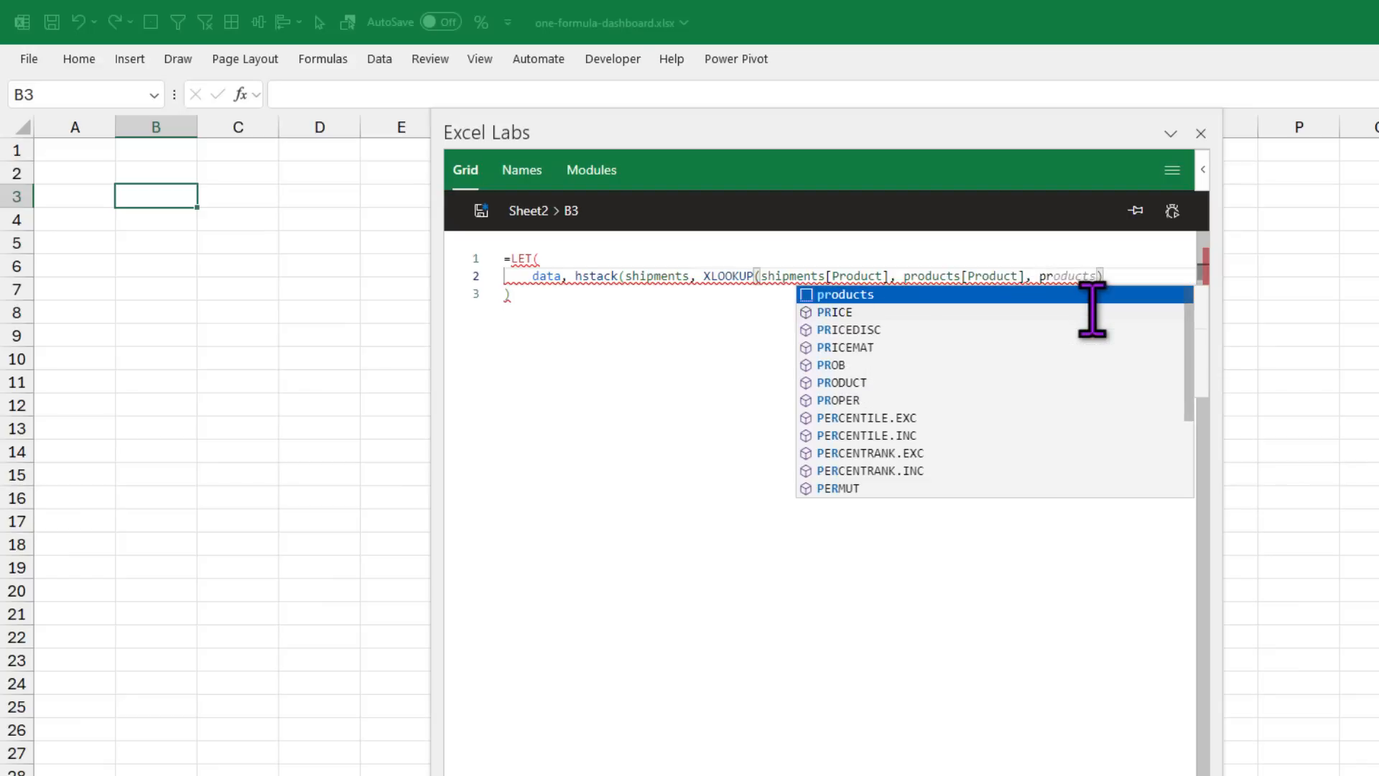
pyautogui.press('Tab')
pyautogui.write('[')
pyautogui.press('Down')
pyautogui.press('Down')
pyautogui.press('Down')
pyautogui.press('Down')
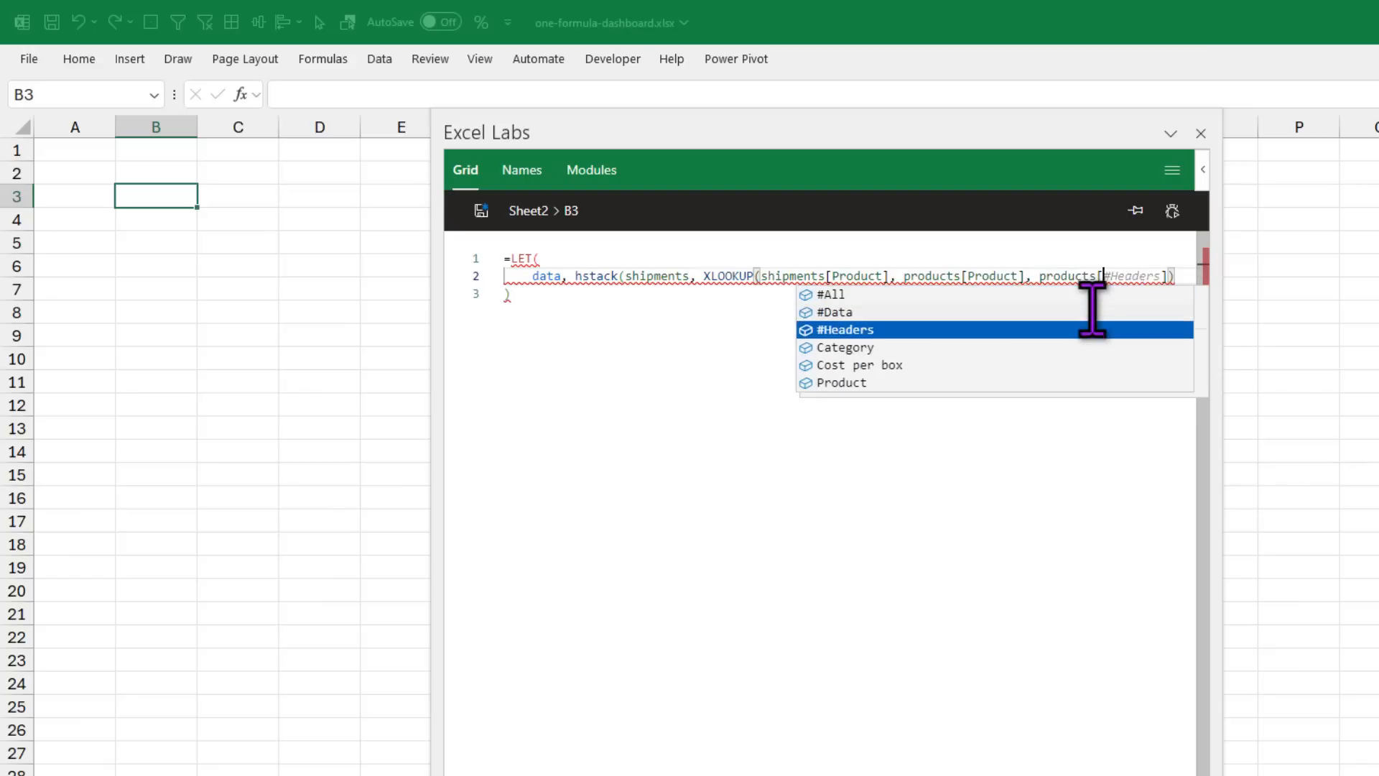
pyautogui.press('Tab')
# Step: Close the HSTACK, make the LET return data, and save the formula to B3
pyautogui.click(1101, 314)
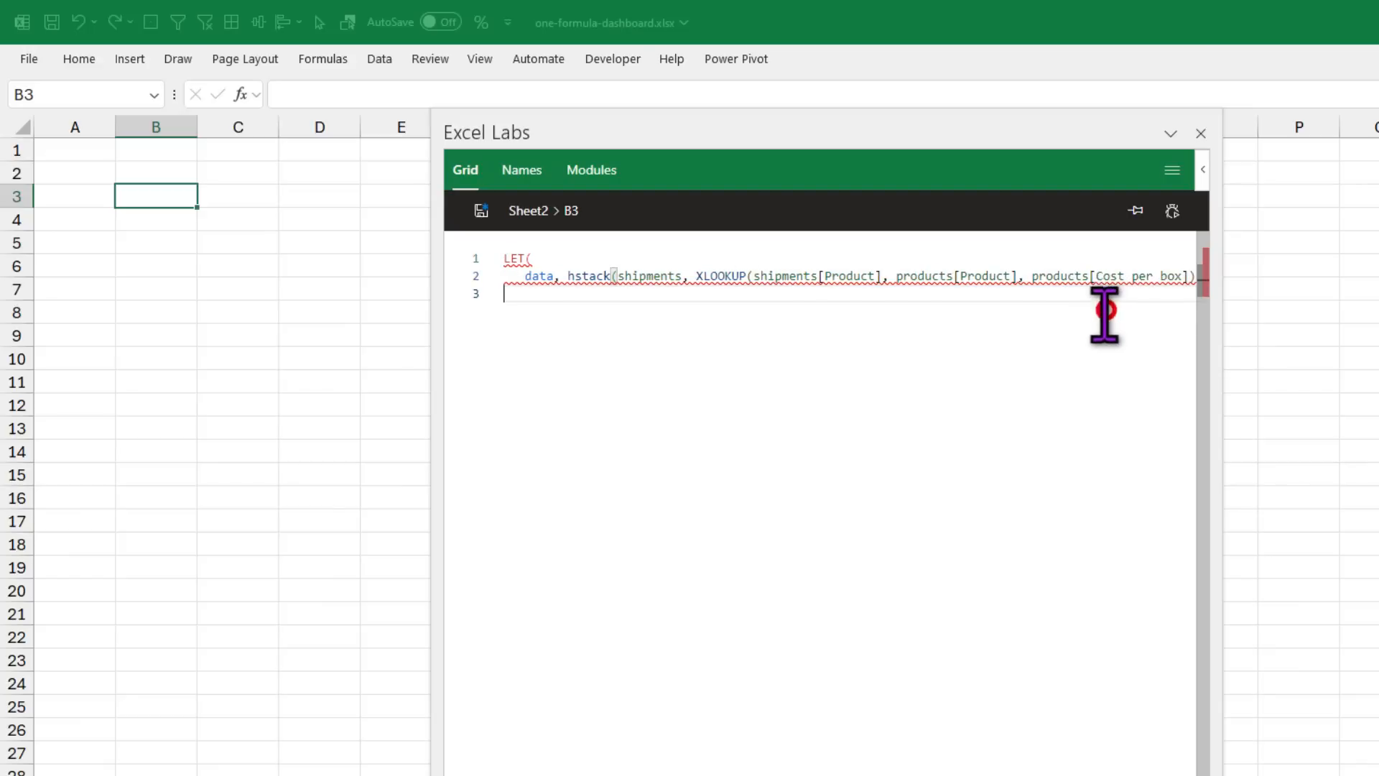
pyautogui.click(1188, 270)
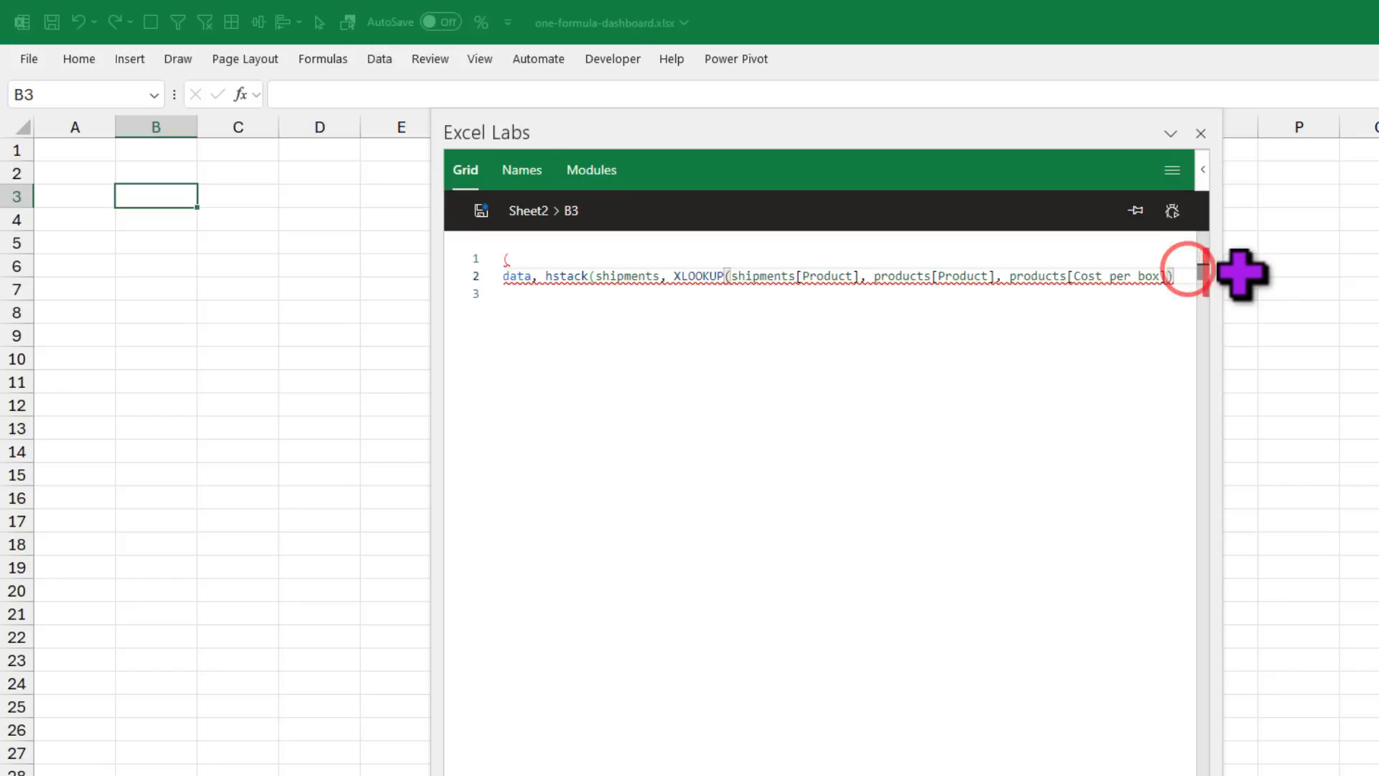
pyautogui.write(')')
pyautogui.press('Down')
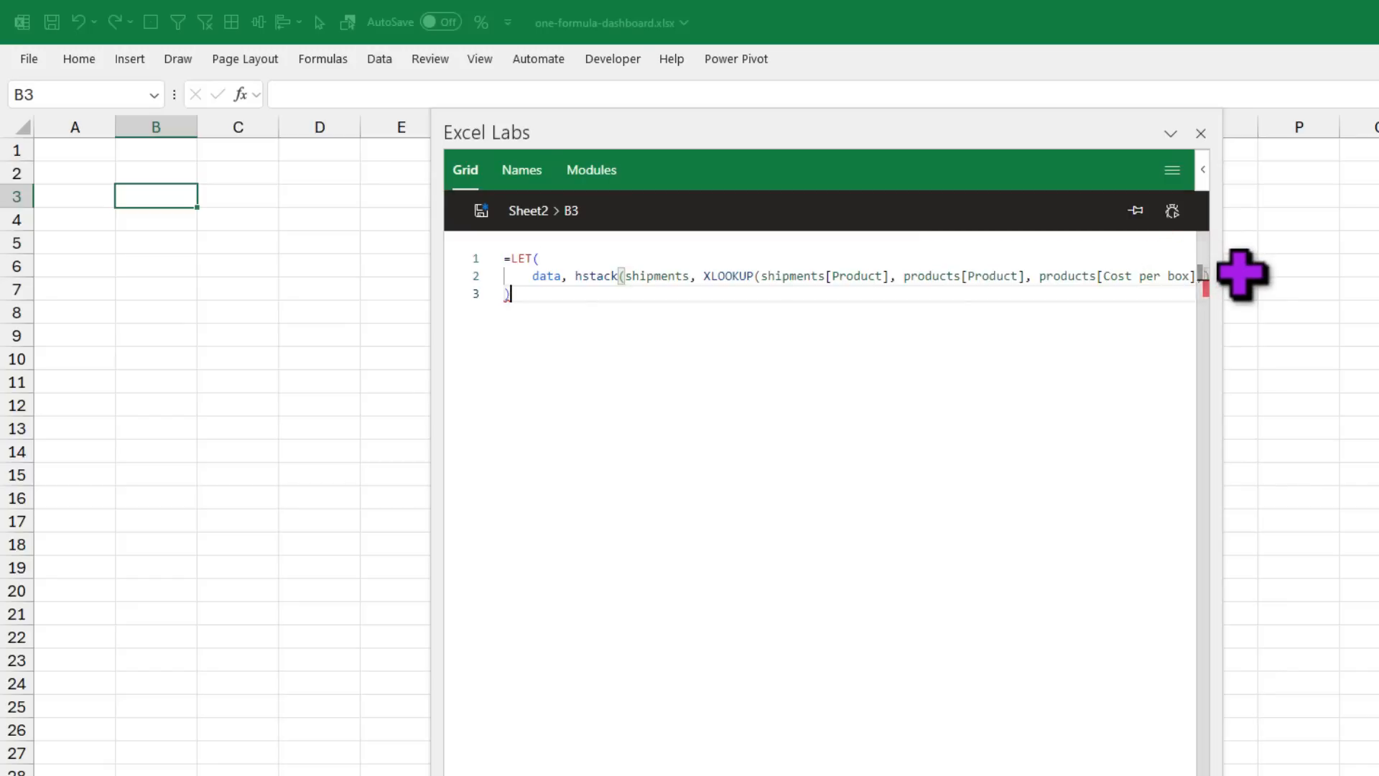
pyautogui.press('Up')
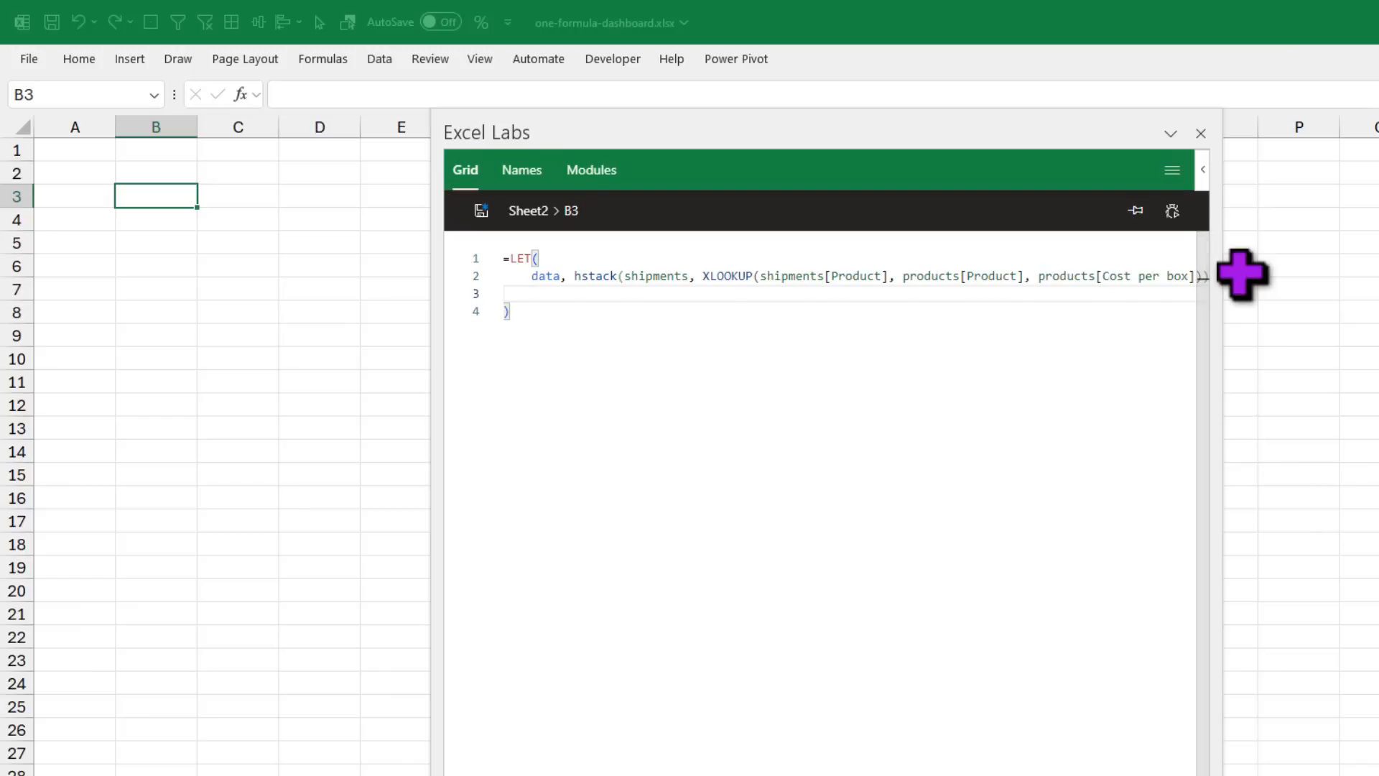
pyautogui.write('data')
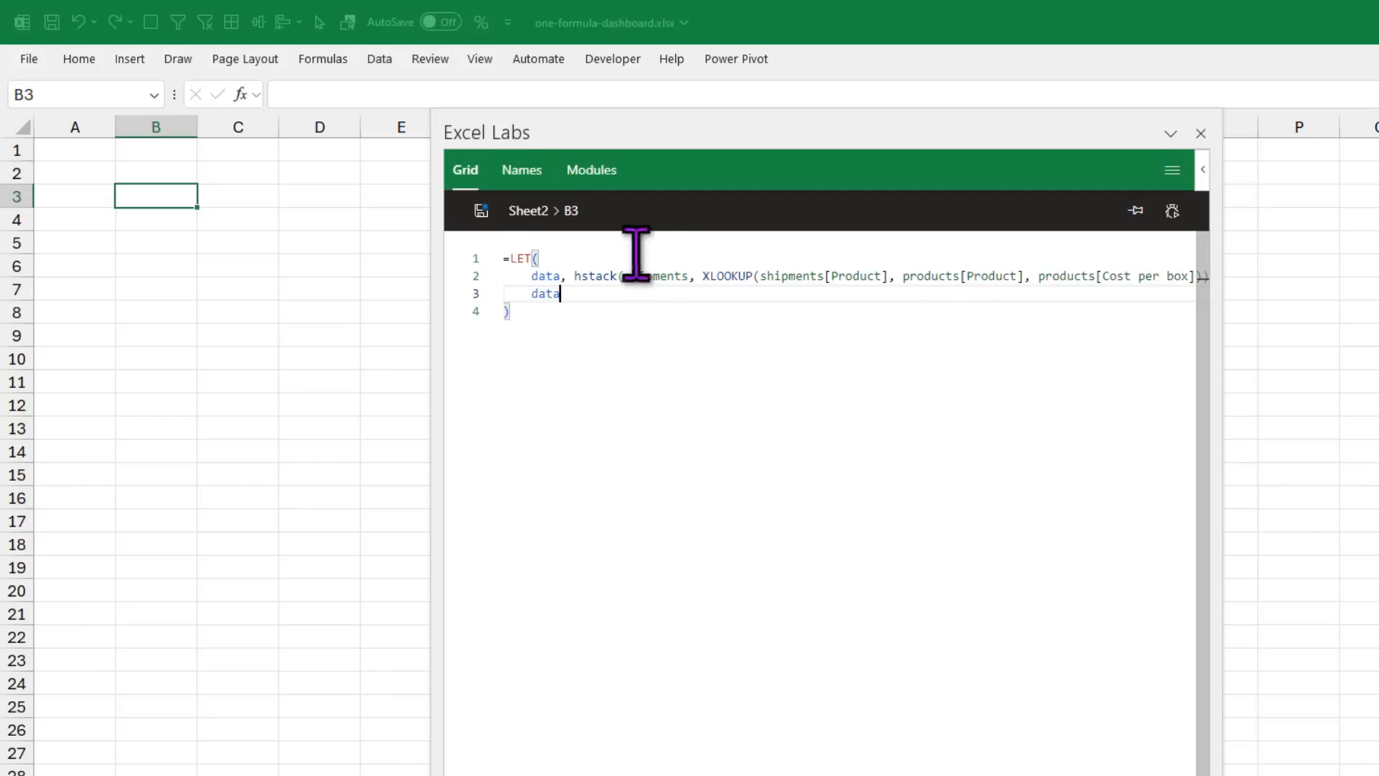
pyautogui.click(481, 210)
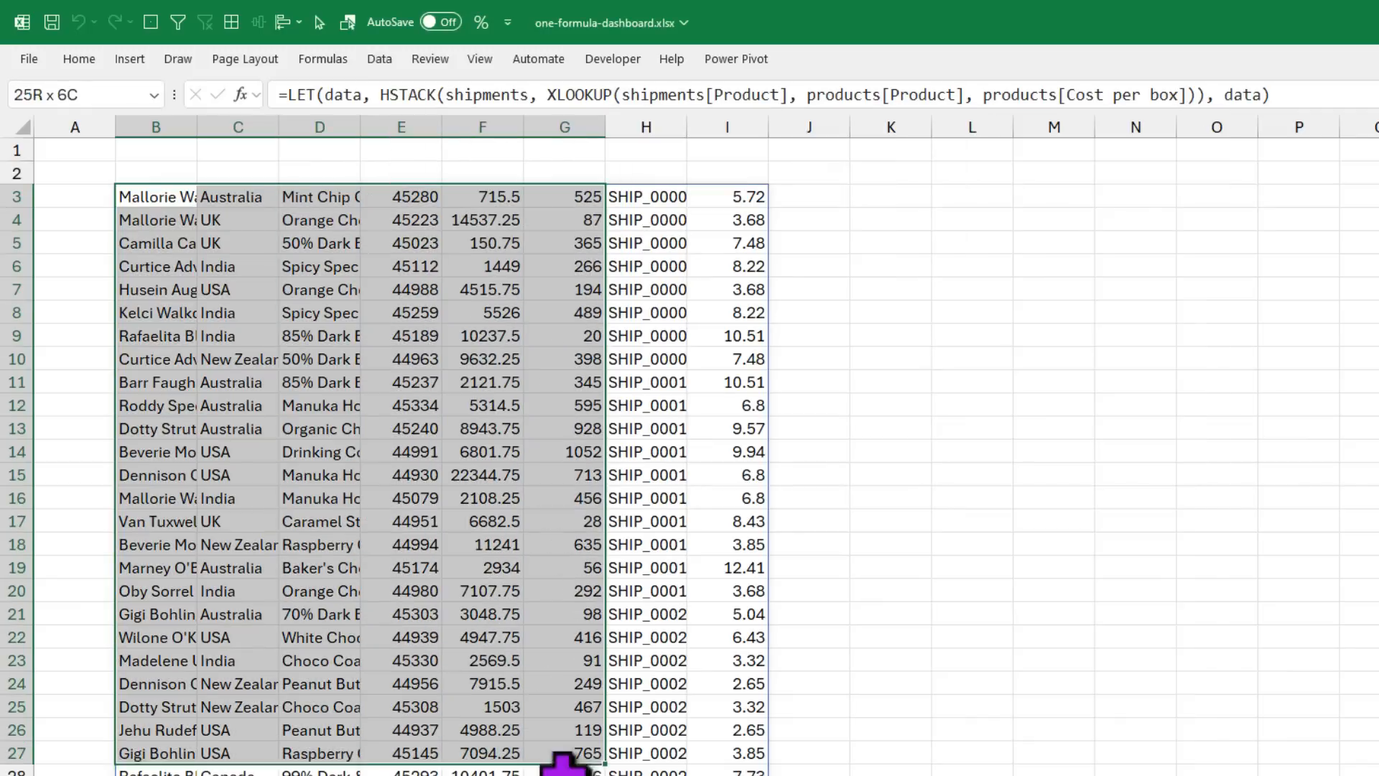
# Step: Inspect the spilled table and the cost per box values in column I
pyautogui.moveTo(569, 754); pyautogui.dragTo(646, 774)
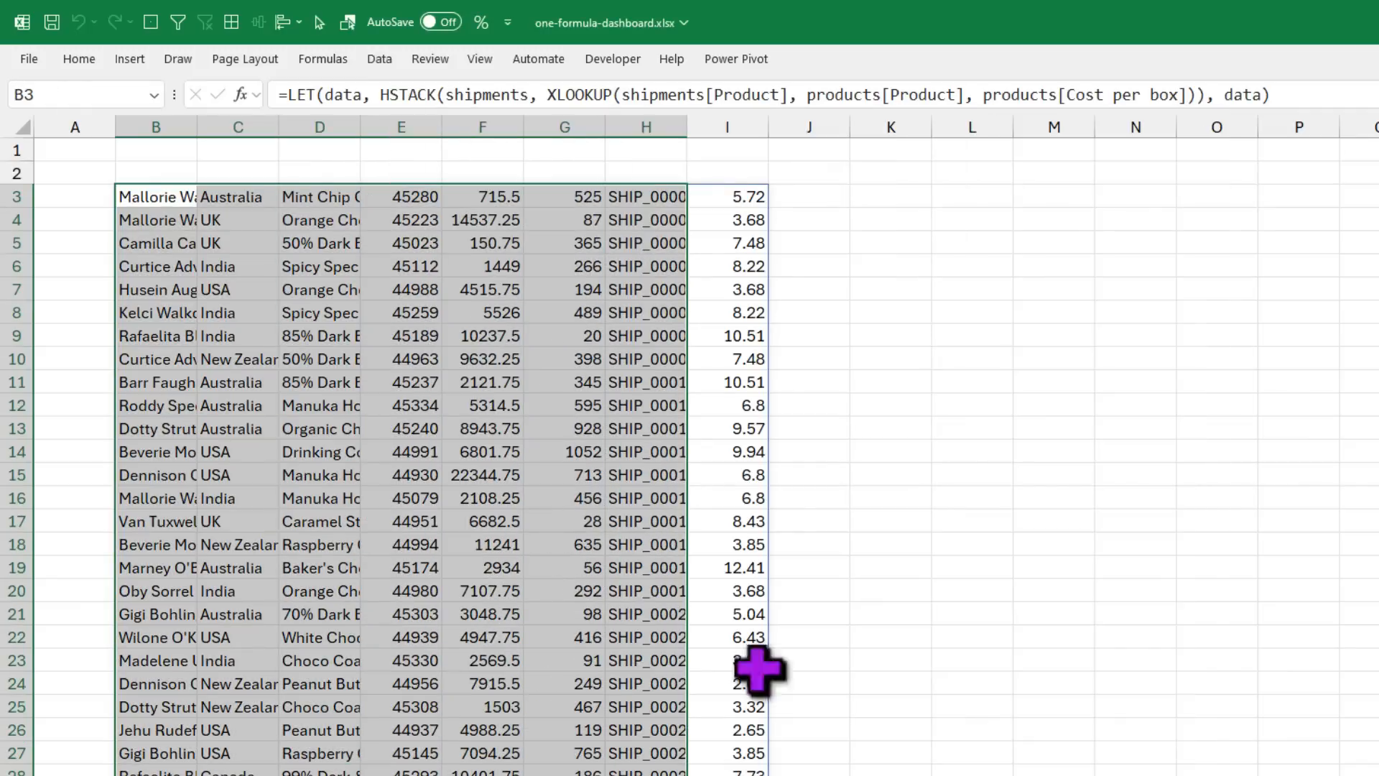
pyautogui.moveTo(738, 194); pyautogui.dragTo(736, 392)
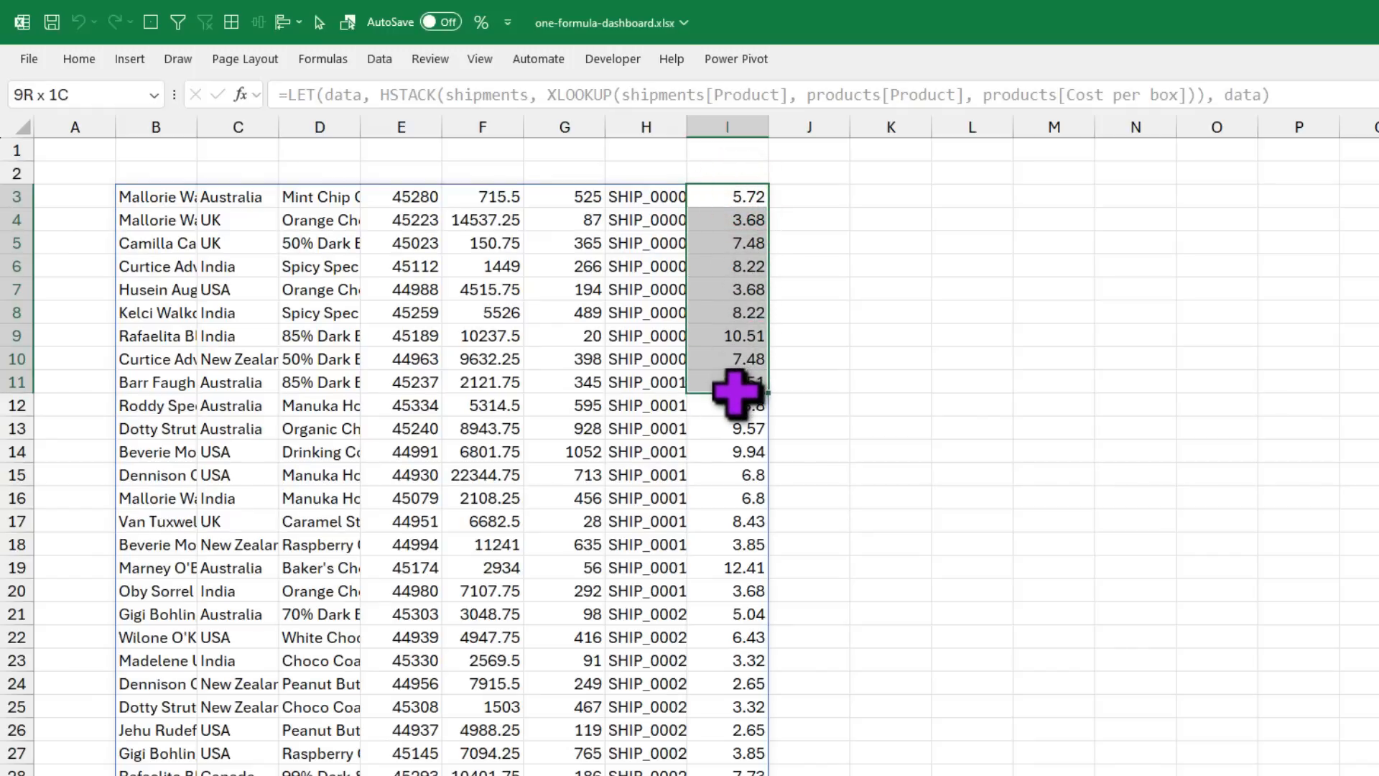
pyautogui.click(726, 198)
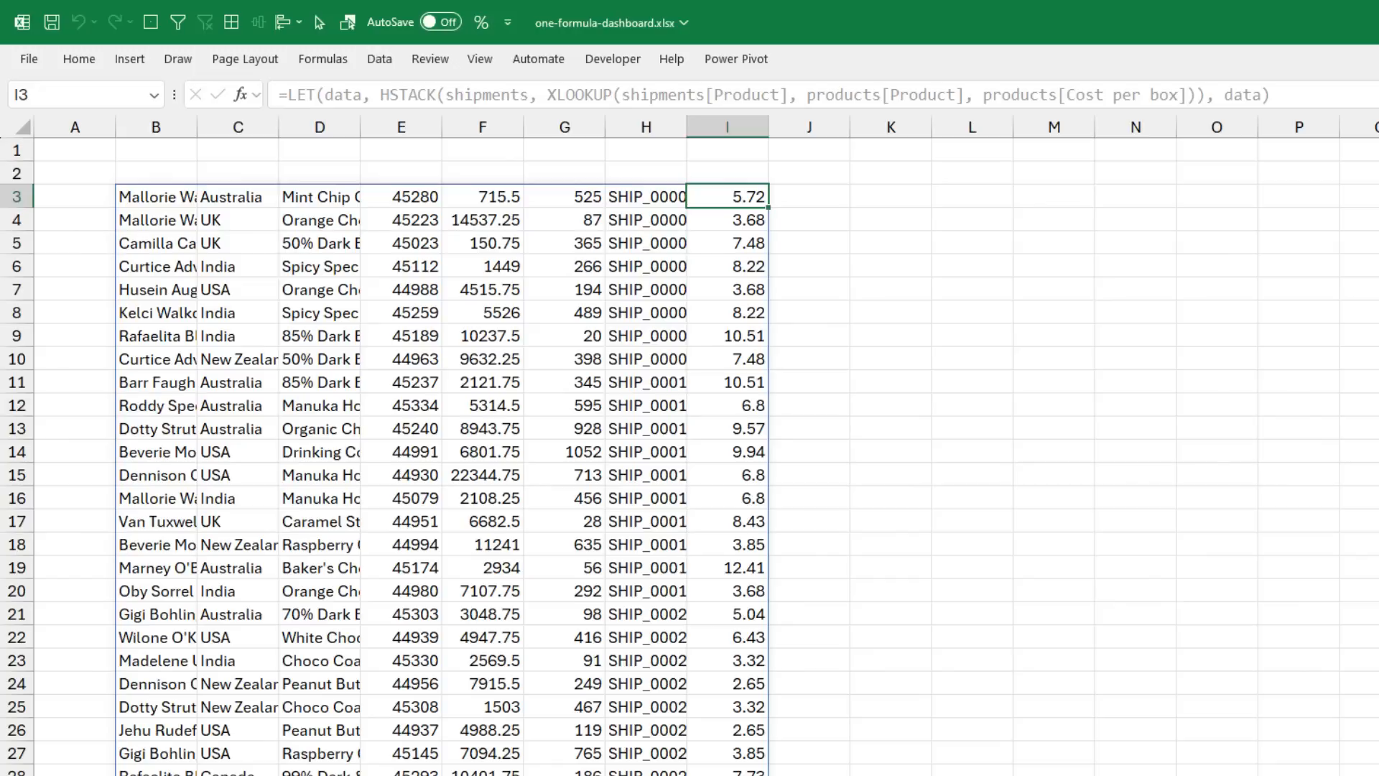
# Step: Multiply B3's cost lookup by shipments[Units] and save the formula
pyautogui.moveTo(892, 333); pyautogui.dragTo(1148, 93)
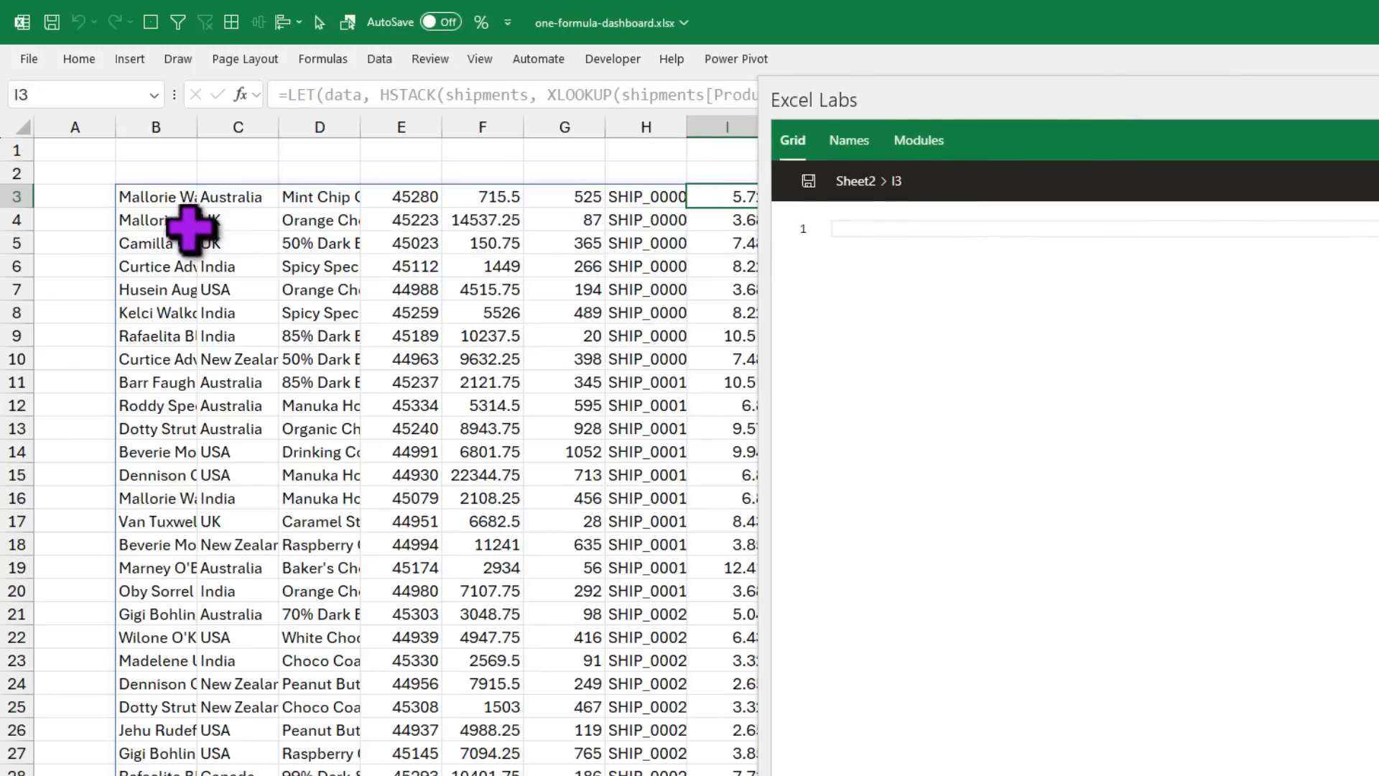
pyautogui.click(165, 196)
pyautogui.click(1378, 282)
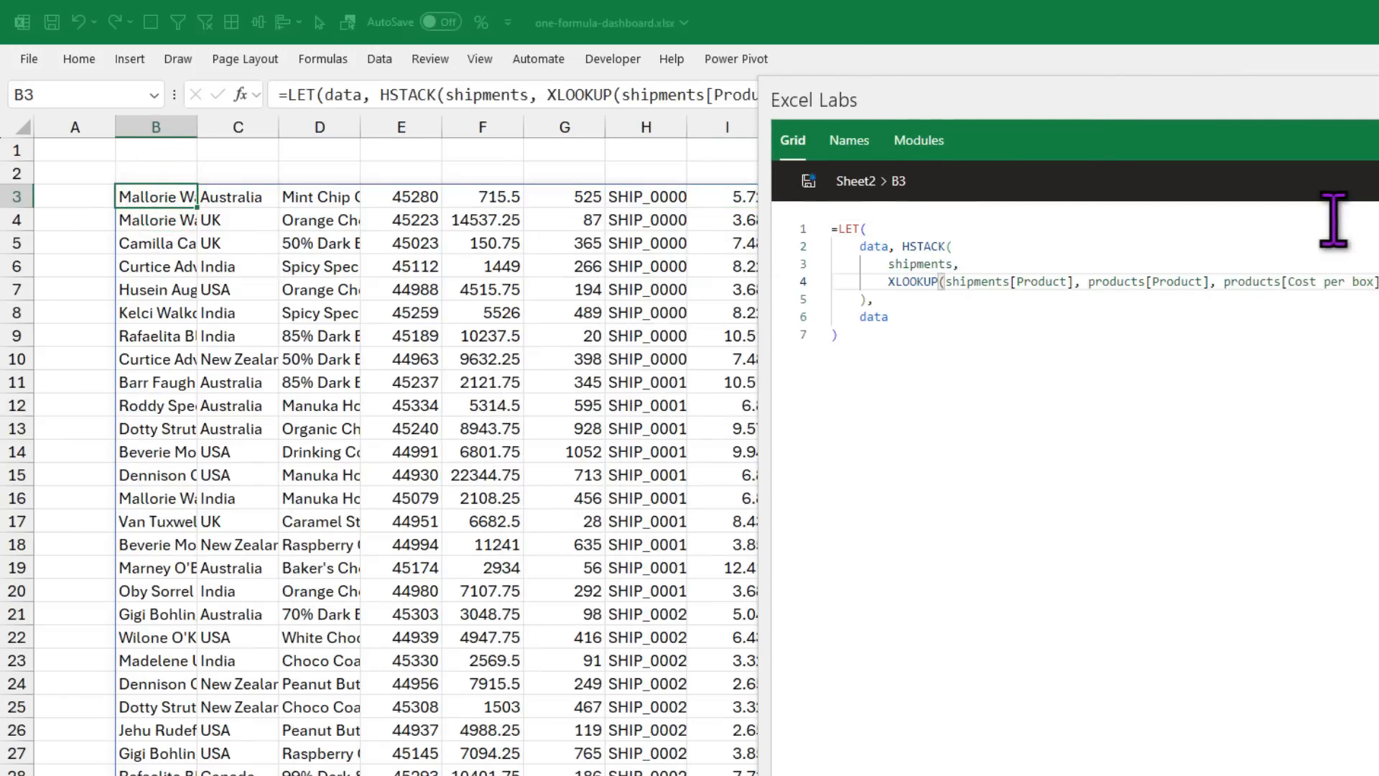
pyautogui.write('* ')
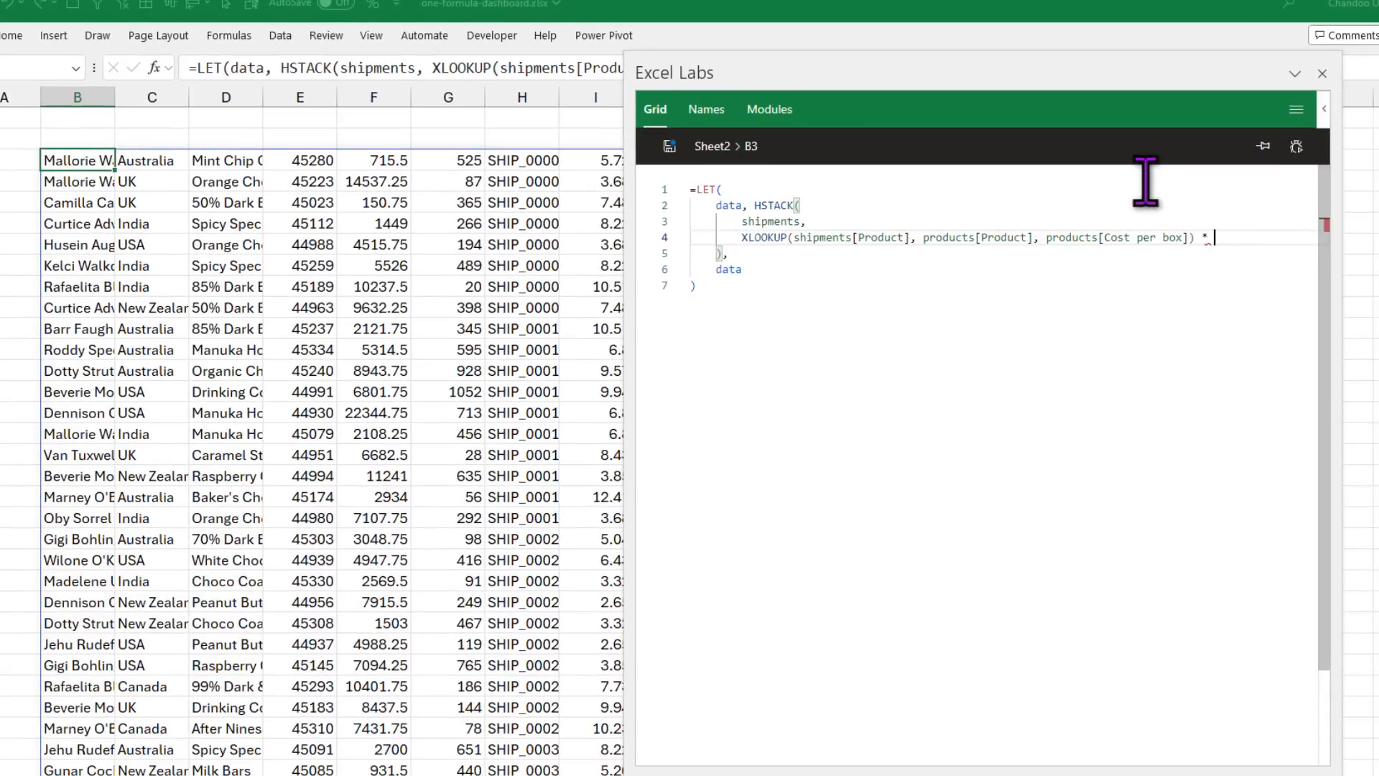
pyautogui.write('            shipments[')
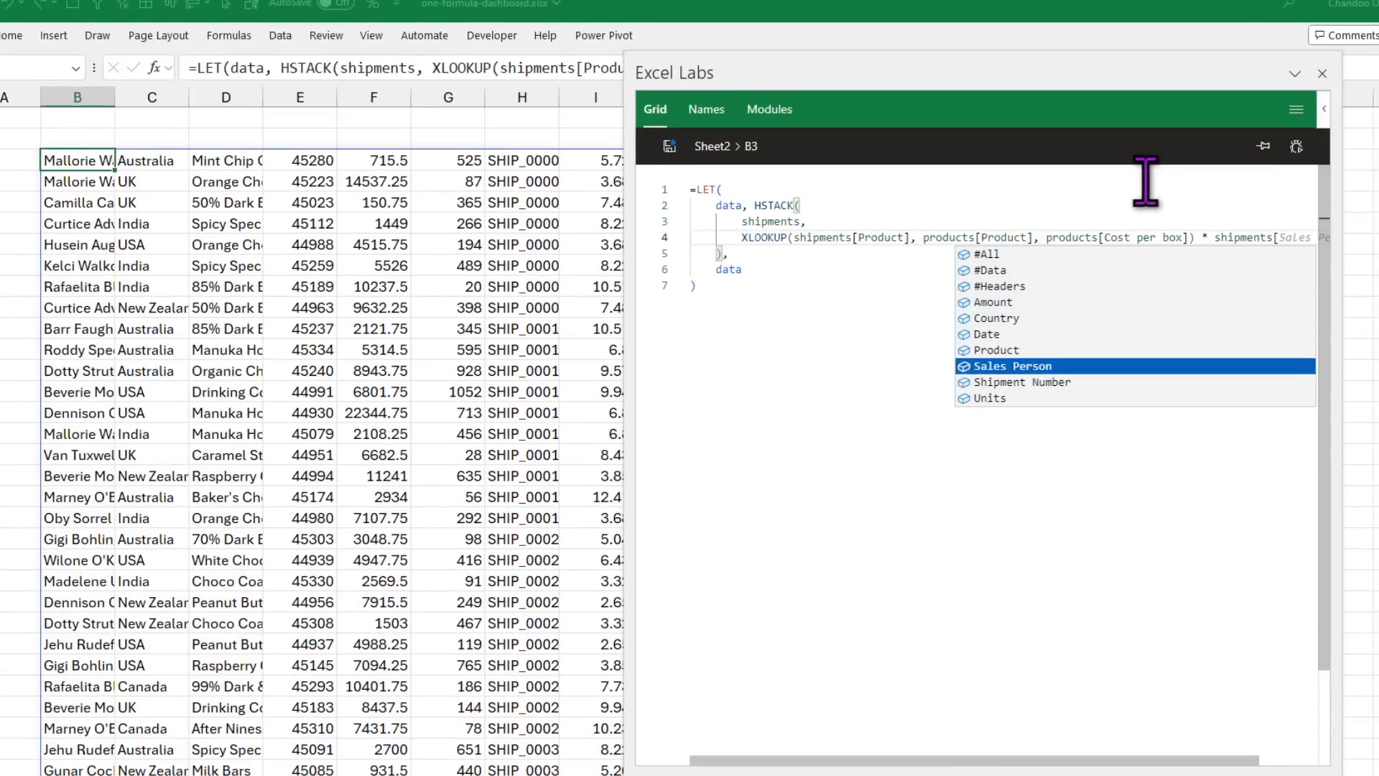
pyautogui.press('Down')
pyautogui.press('Down')
pyautogui.press('Tab')
pyautogui.write(']')
pyautogui.click(670, 146)
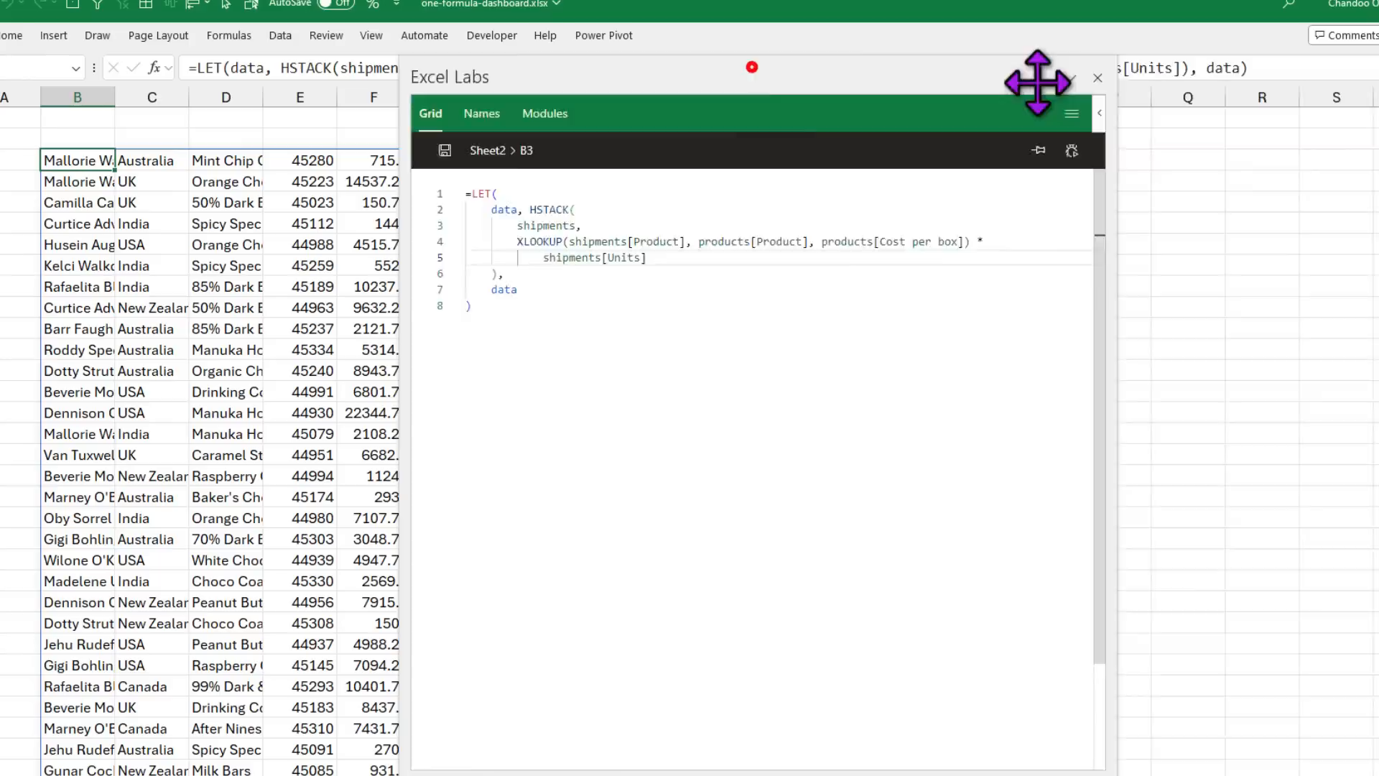
# Step: Check the amount in F3 against the computed total cost in I3
pyautogui.moveTo(1034, 76); pyautogui.dragTo(1092, 77)
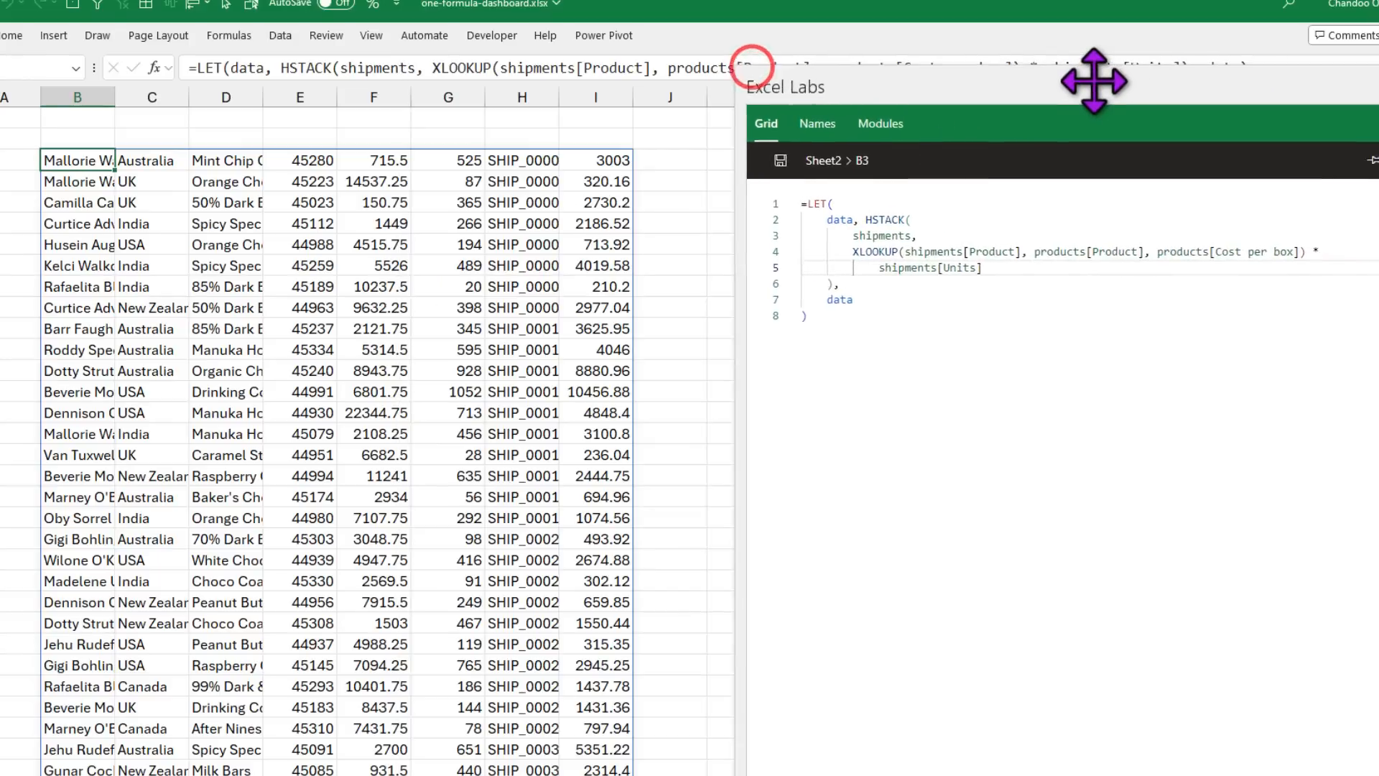
pyautogui.click(372, 158)
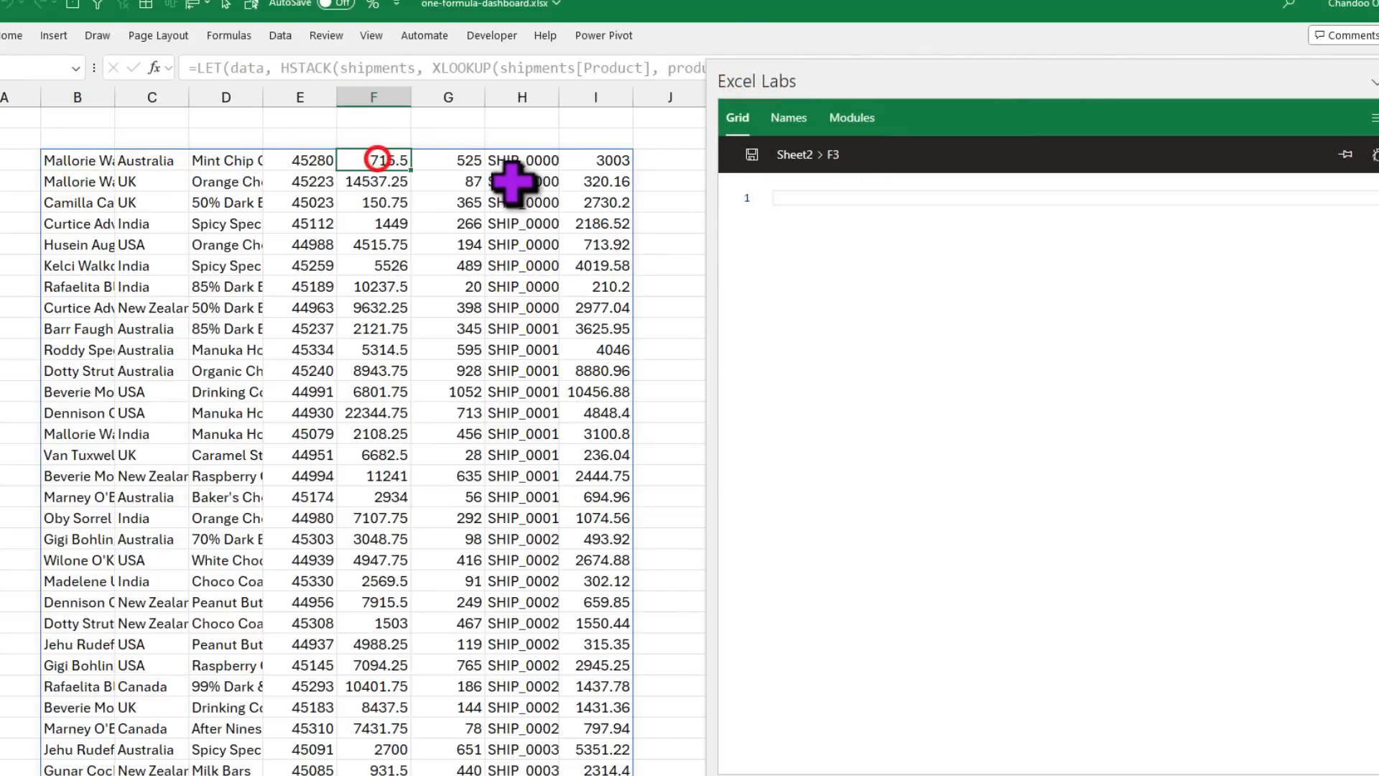
pyautogui.click(614, 159)
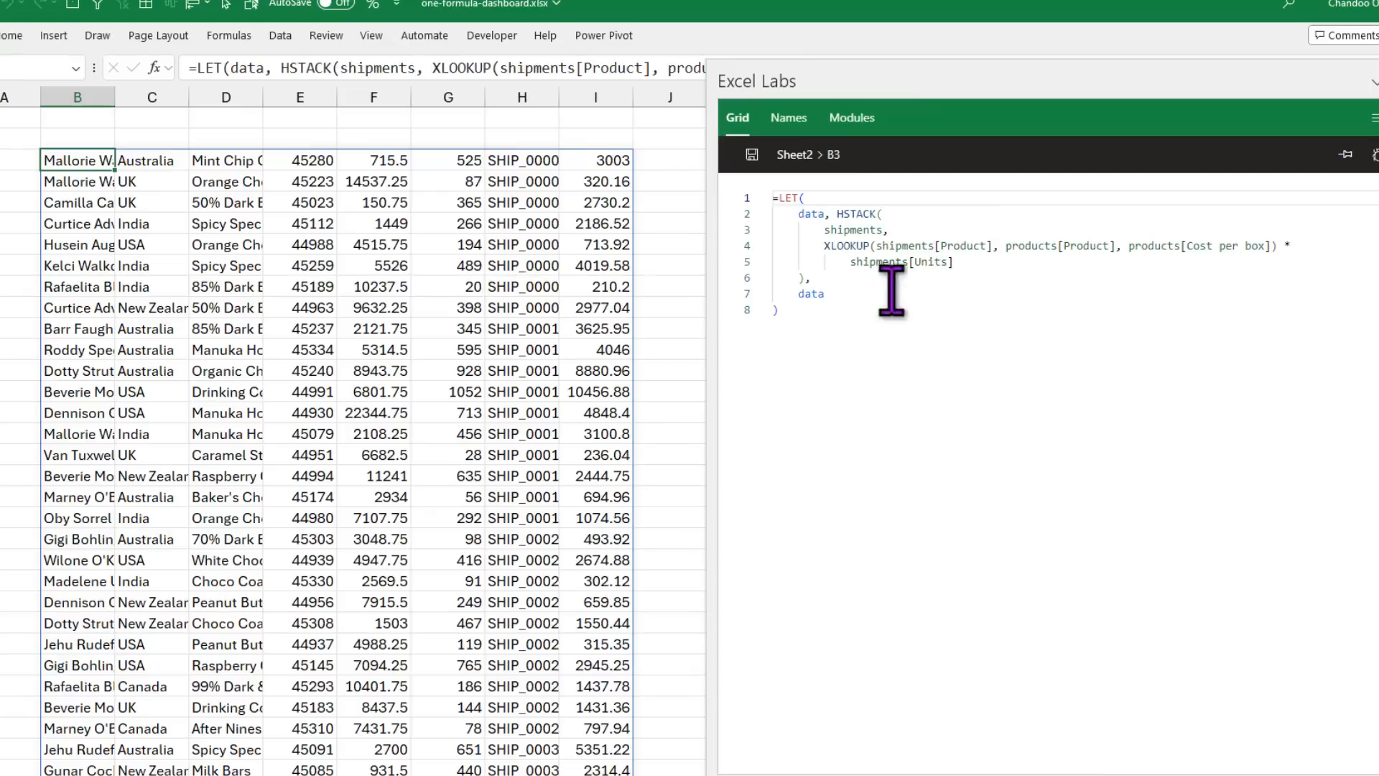
# Step: Add a new HSTACK line with an XLOOKUP on shipments[Sales Person]
pyautogui.click(990, 259)
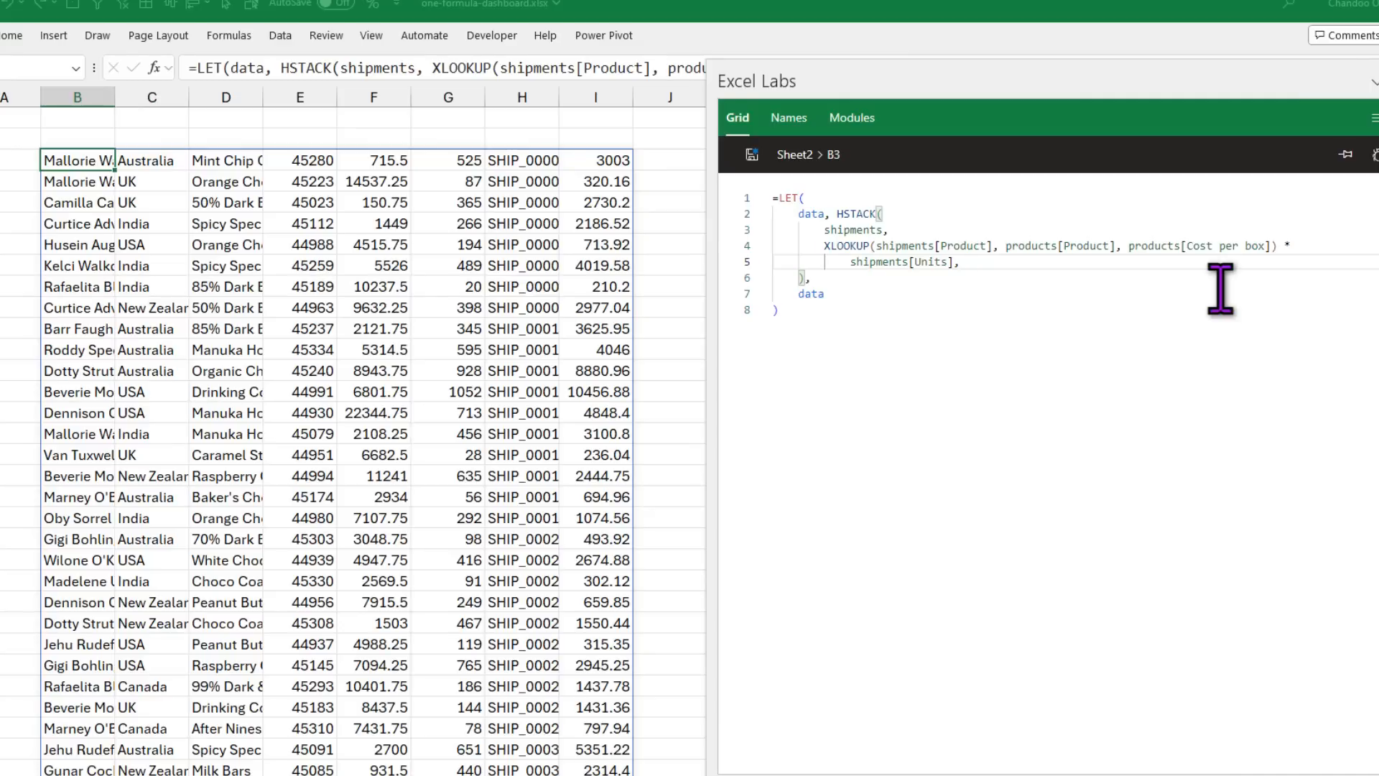
pyautogui.keyDown('shift'); pyautogui.click(824, 245); pyautogui.keyUp('shift')
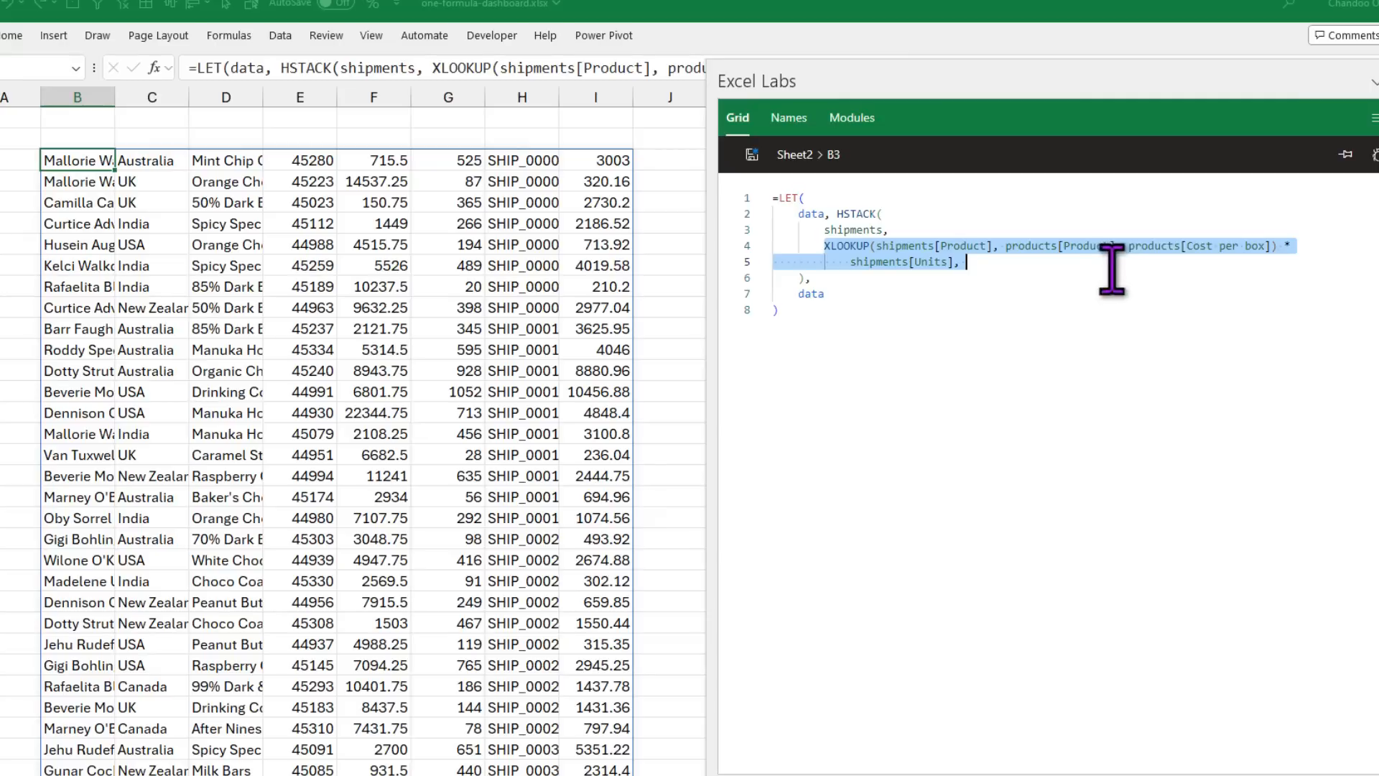
pyautogui.click(1002, 276)
pyautogui.click(997, 266)
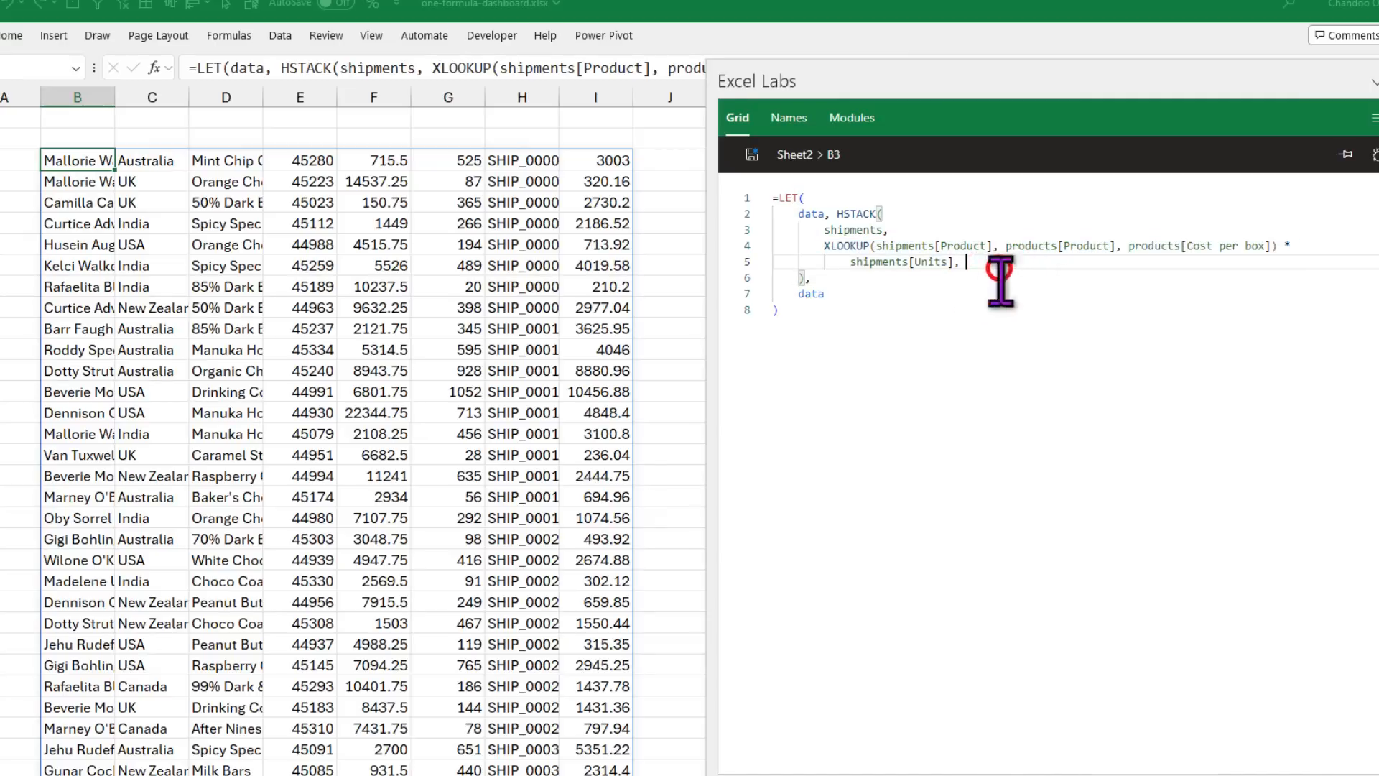
pyautogui.press('Return')
pyautogui.write('XLOOKUP(shipments')
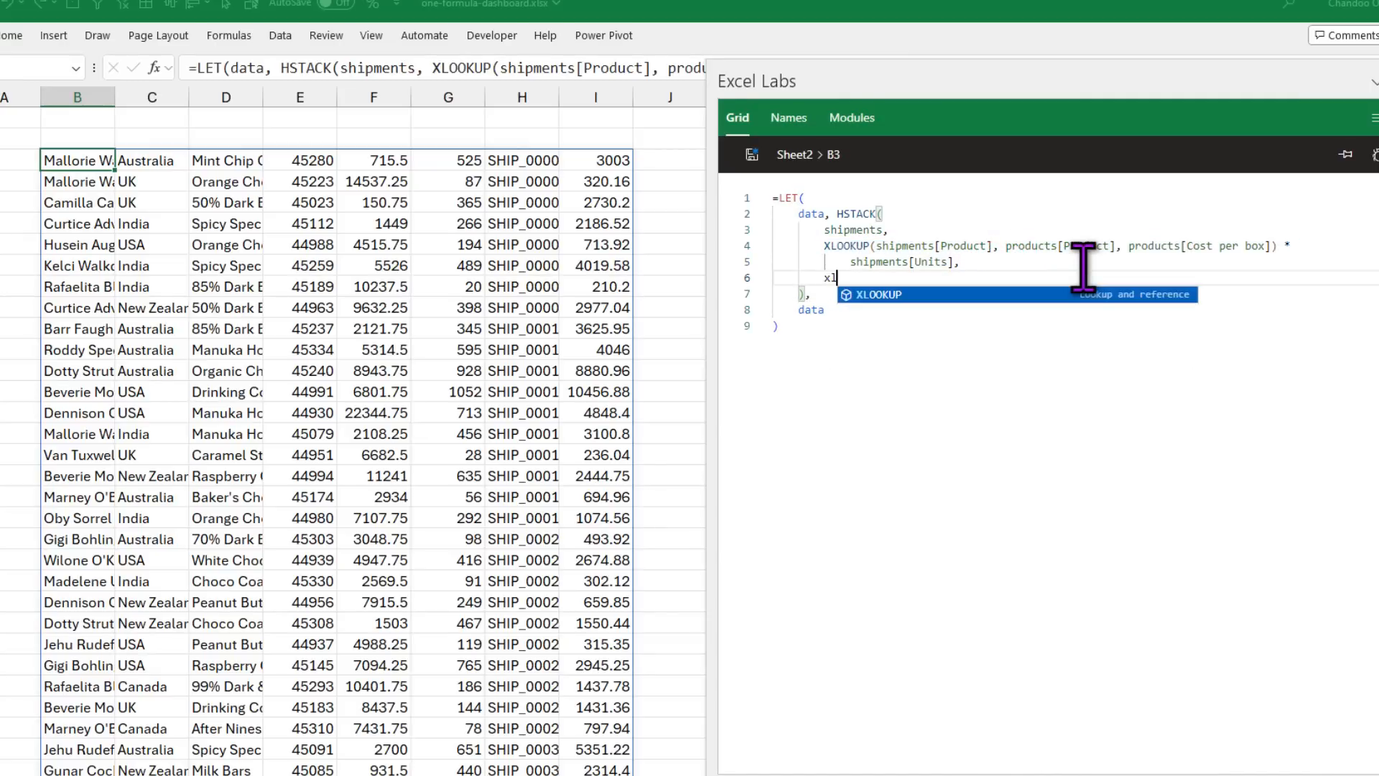
pyautogui.write('[')
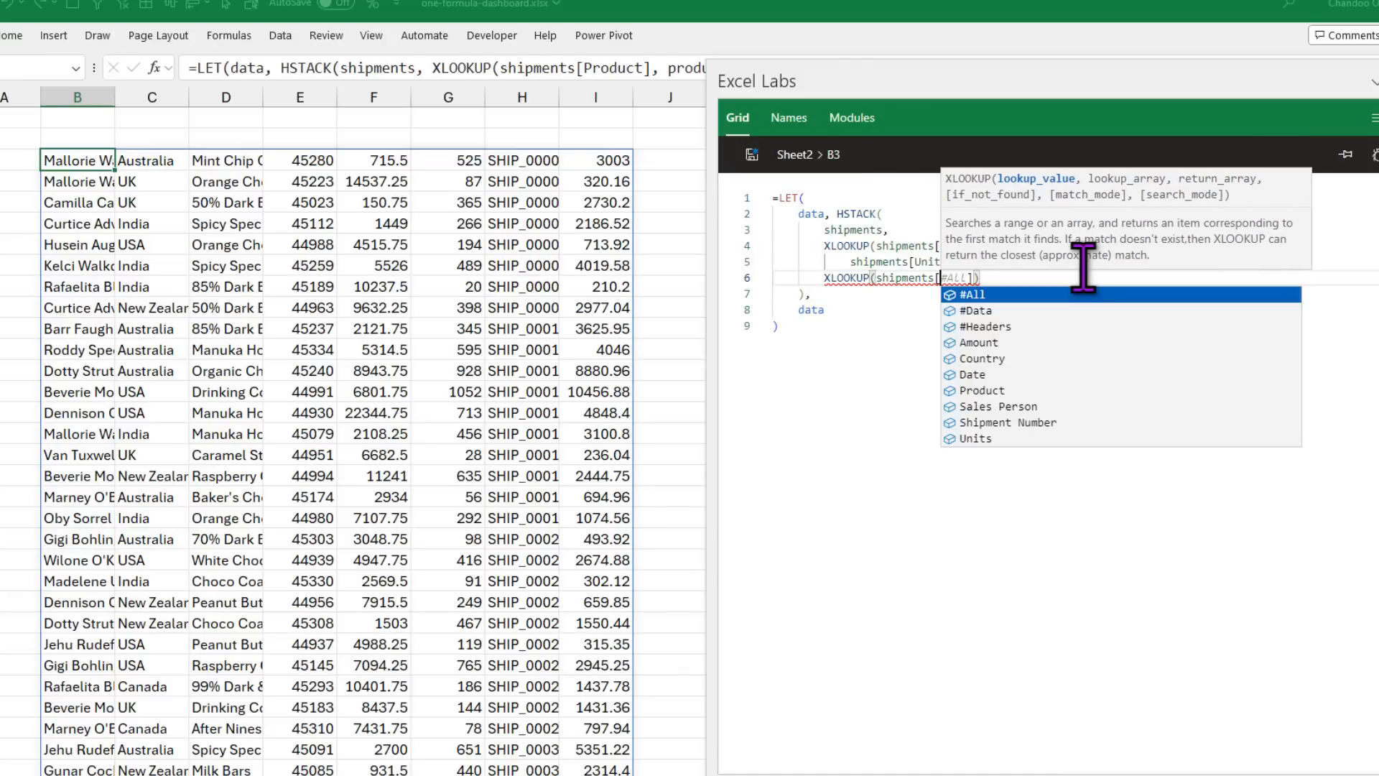
pyautogui.press('Down')
pyautogui.press('Down')
pyautogui.press('Down')
pyautogui.press('Down')
pyautogui.press('Down')
pyautogui.press('Down')
pyautogui.press('Down')
pyautogui.press('Tab')
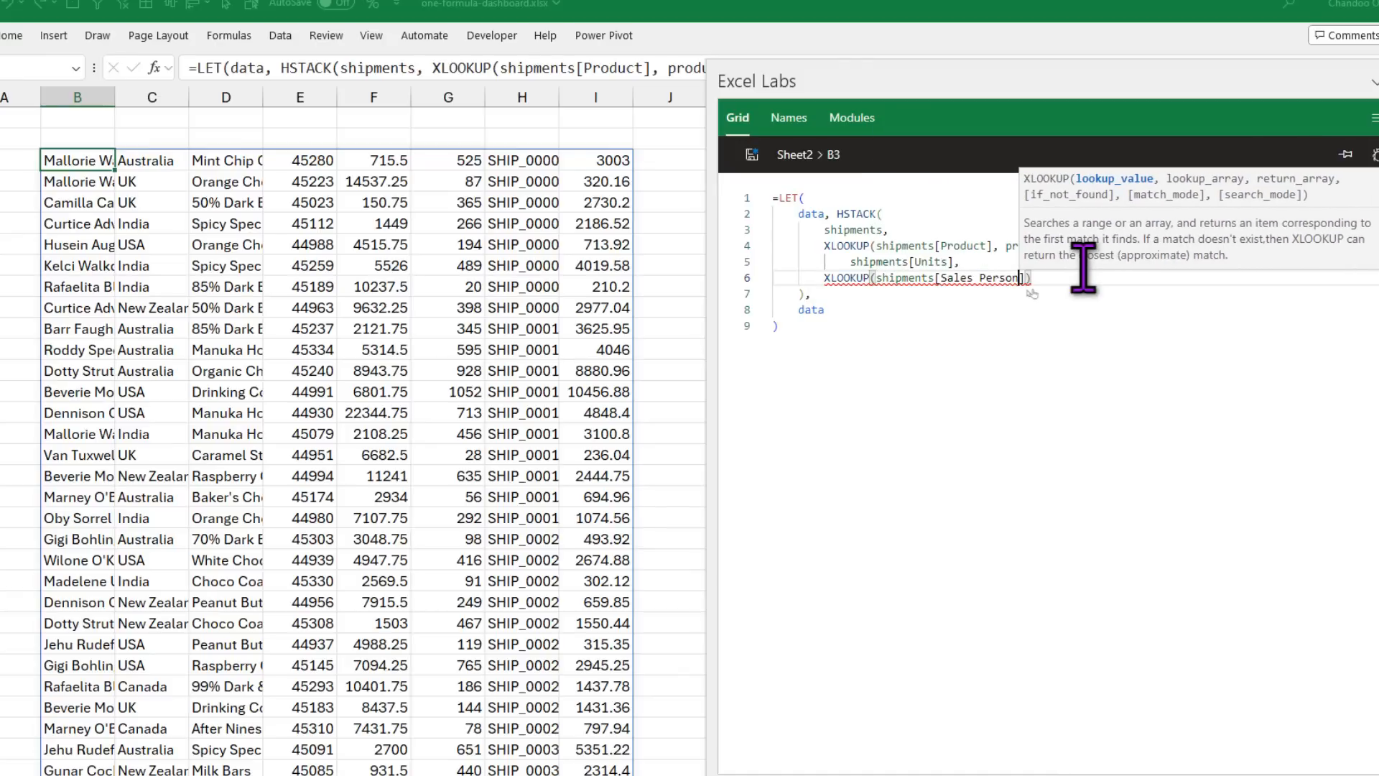
# Step: Finish the lookup with people[Sales person] and people[Pic], then save to show photos in column J
pyautogui.write(',')
pyautogui.press('BackSpace')
pyautogui.press('BackSpace')
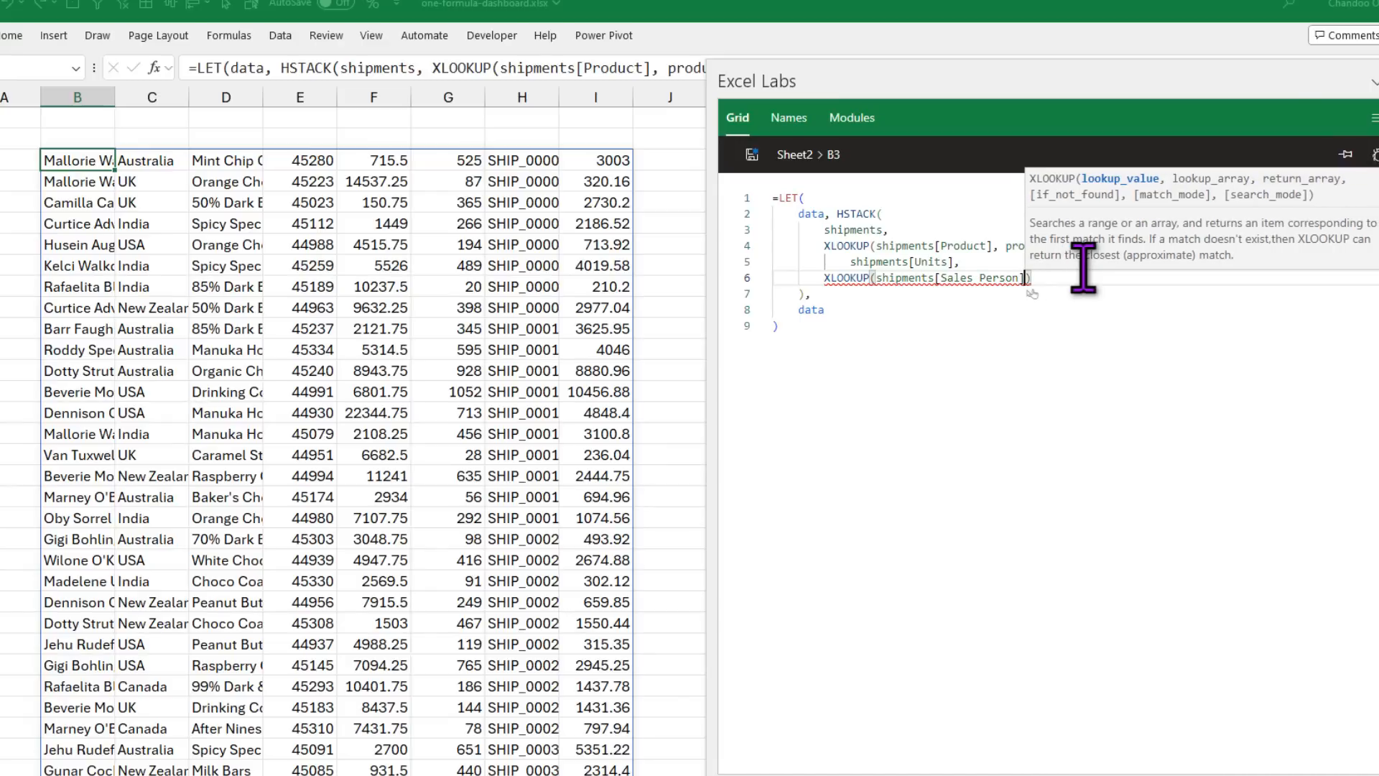
pyautogui.write('], people[')
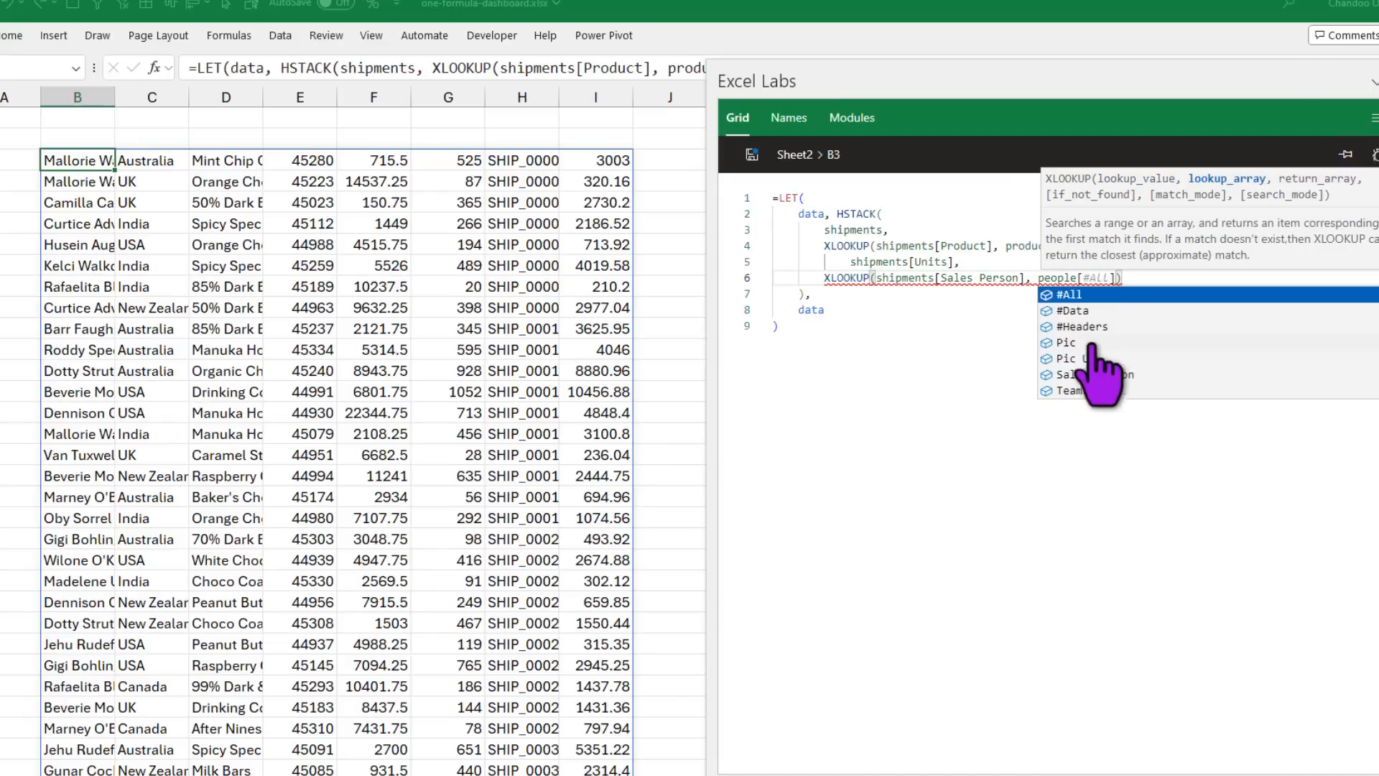
pyautogui.click(1093, 373)
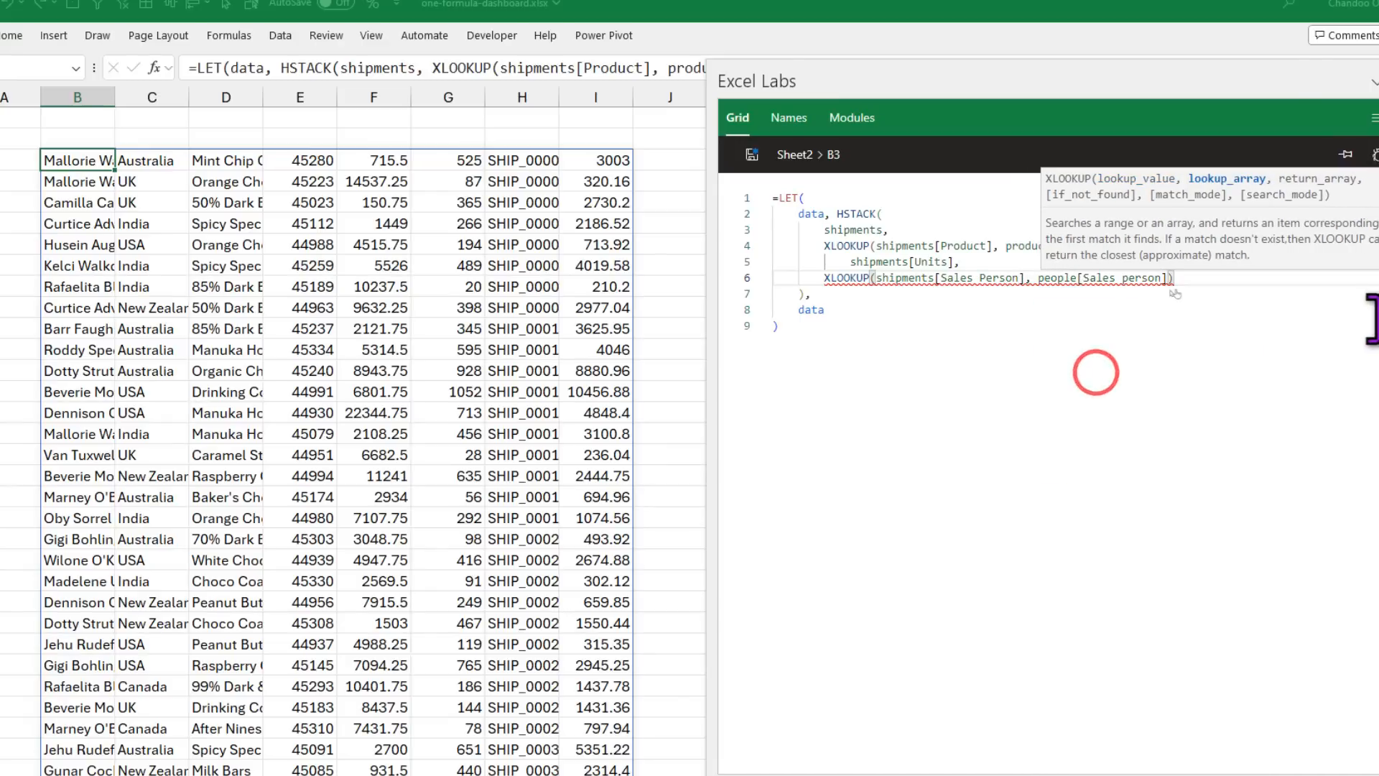
pyautogui.write(', people[p')
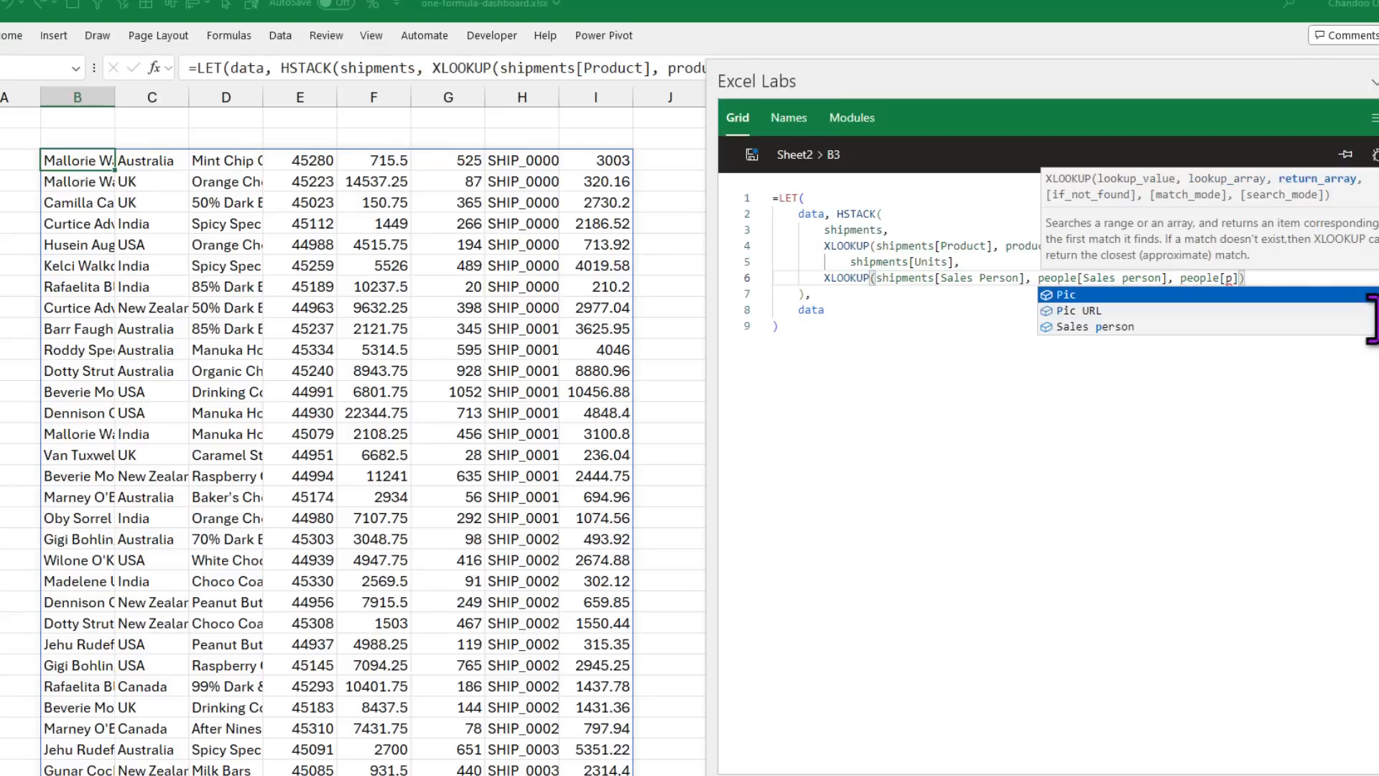
pyautogui.press('BackSpace')
pyautogui.write('Pic')
pyautogui.click(1267, 288)
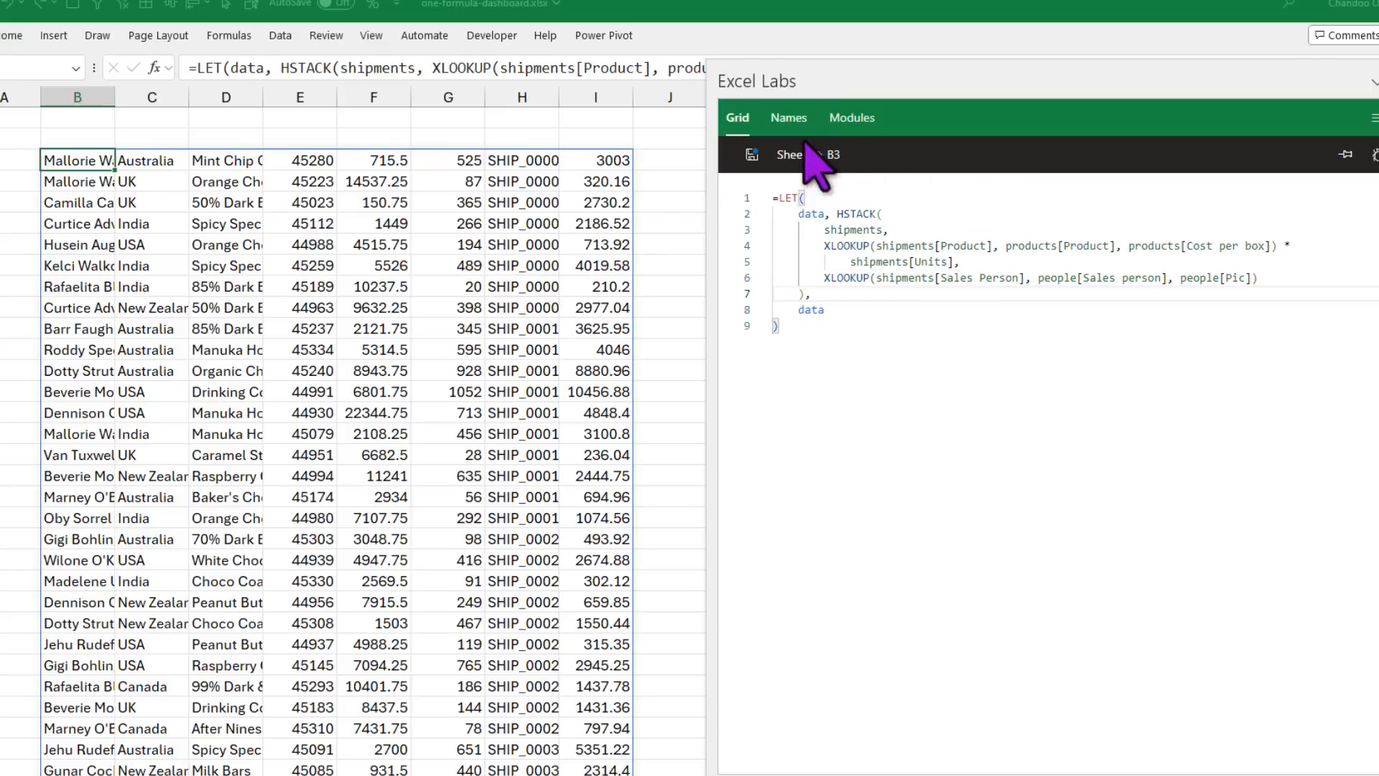
pyautogui.click(752, 154)
pyautogui.moveTo(855, 85); pyautogui.dragTo(1139, 81)
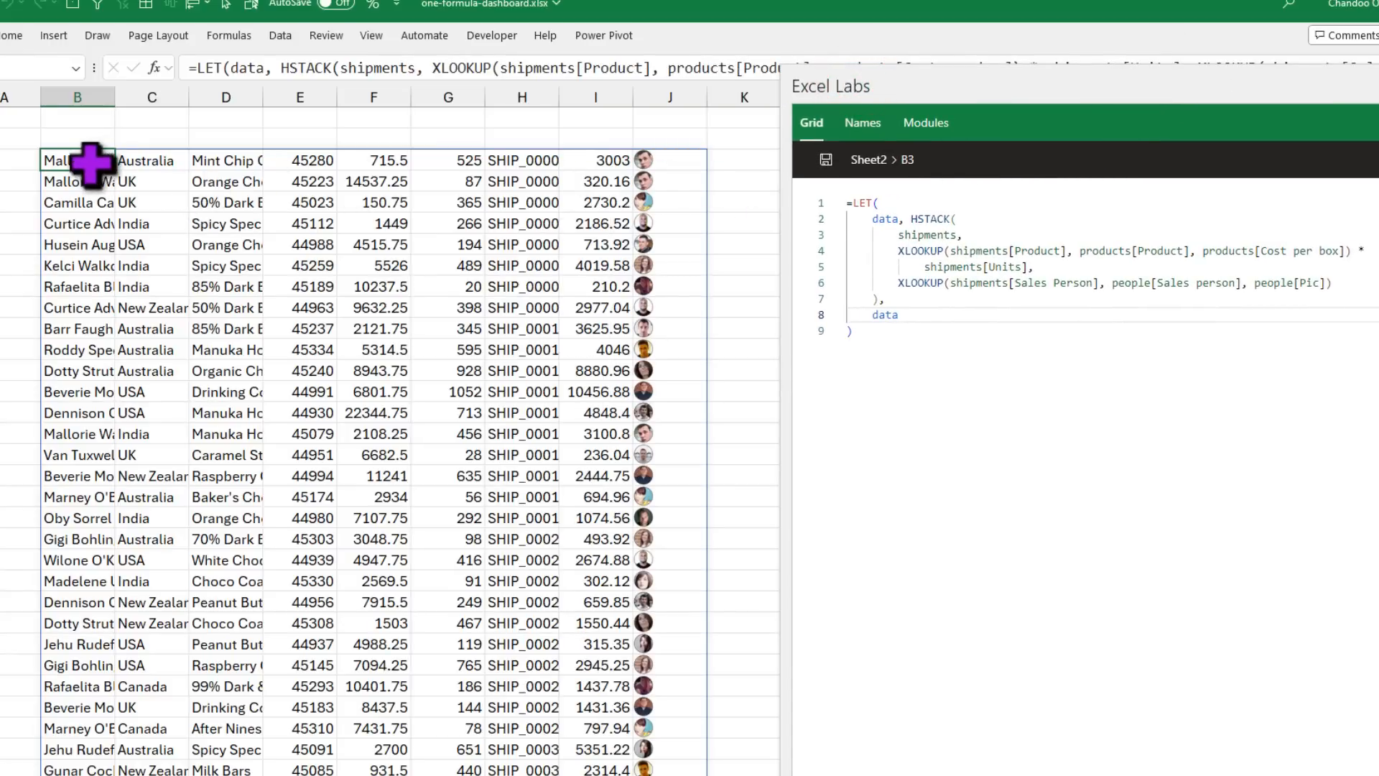
pyautogui.click(676, 159)
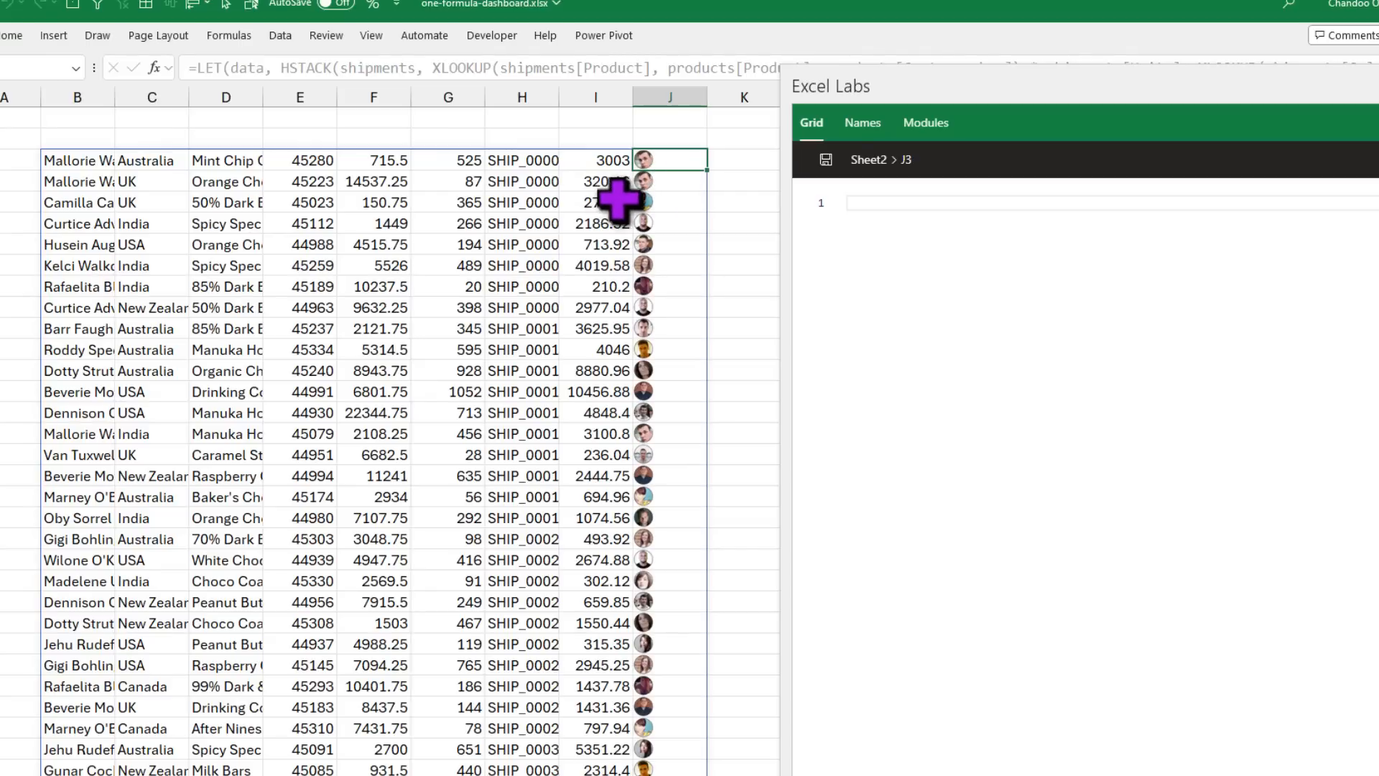
pyautogui.click(74, 183)
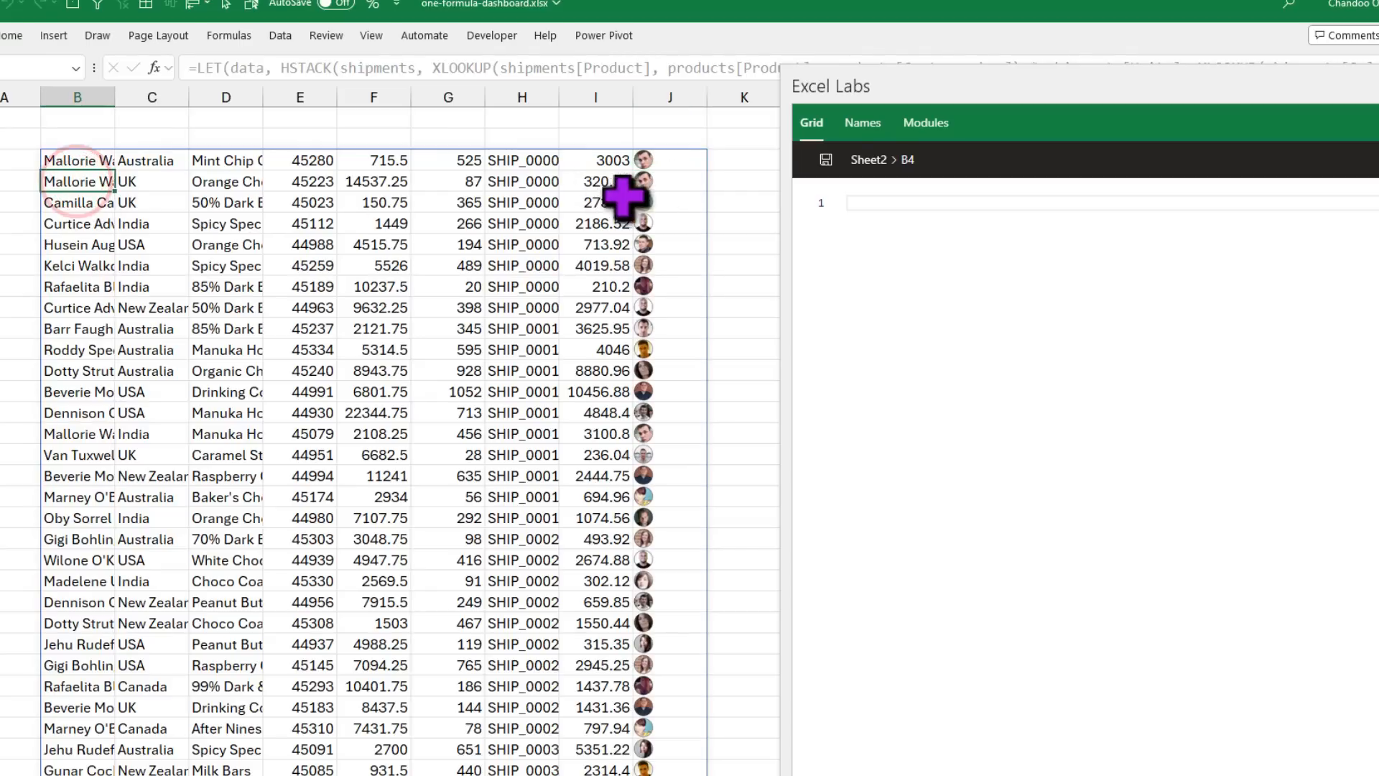
pyautogui.click(668, 183)
pyautogui.click(81, 204)
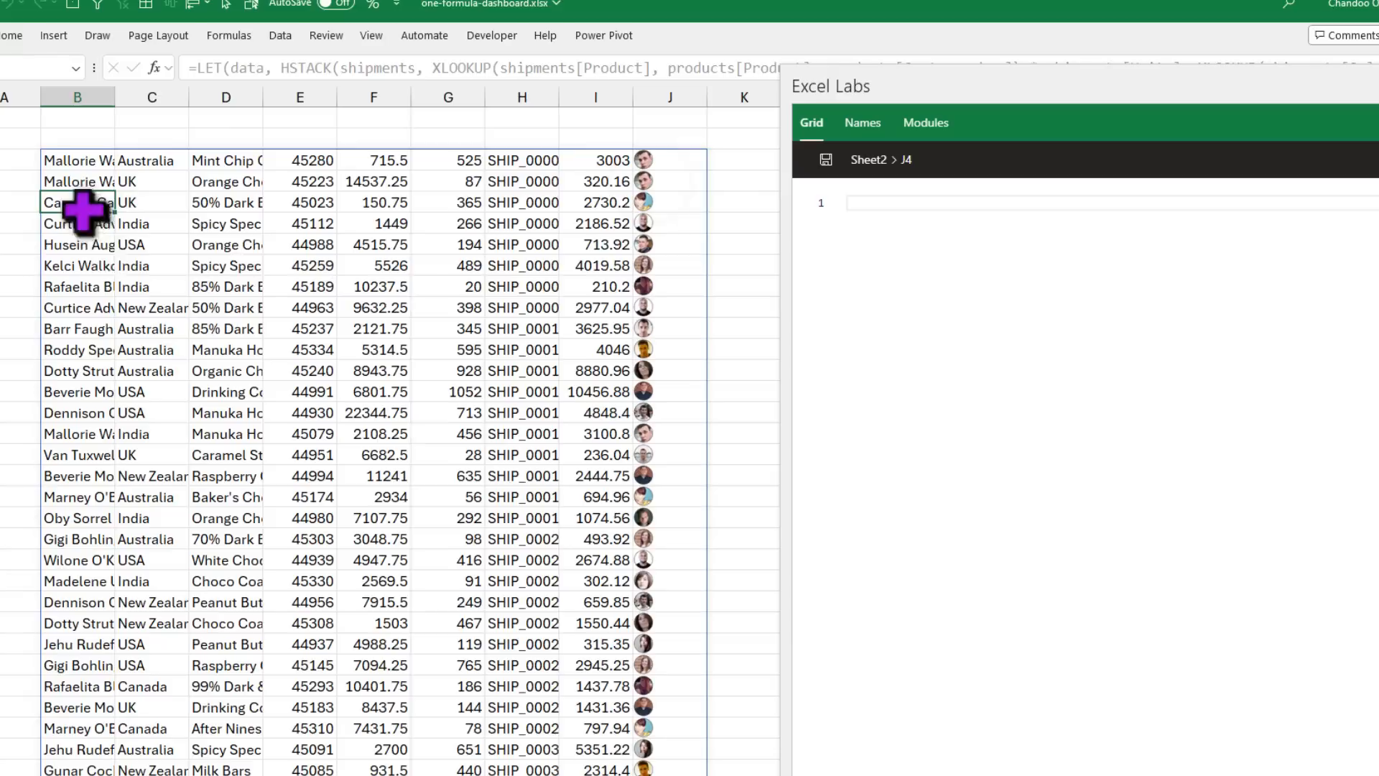
pyautogui.click(661, 200)
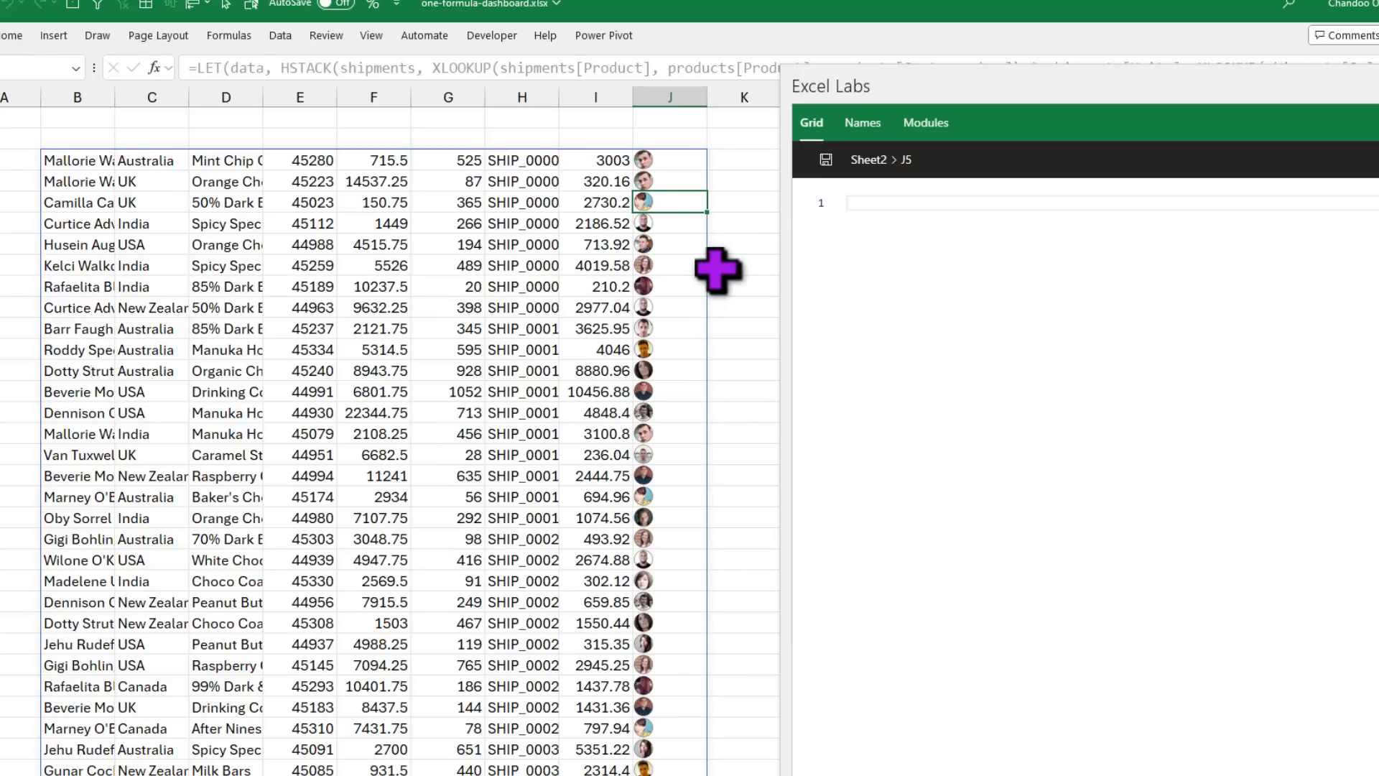
pyautogui.click(72, 161)
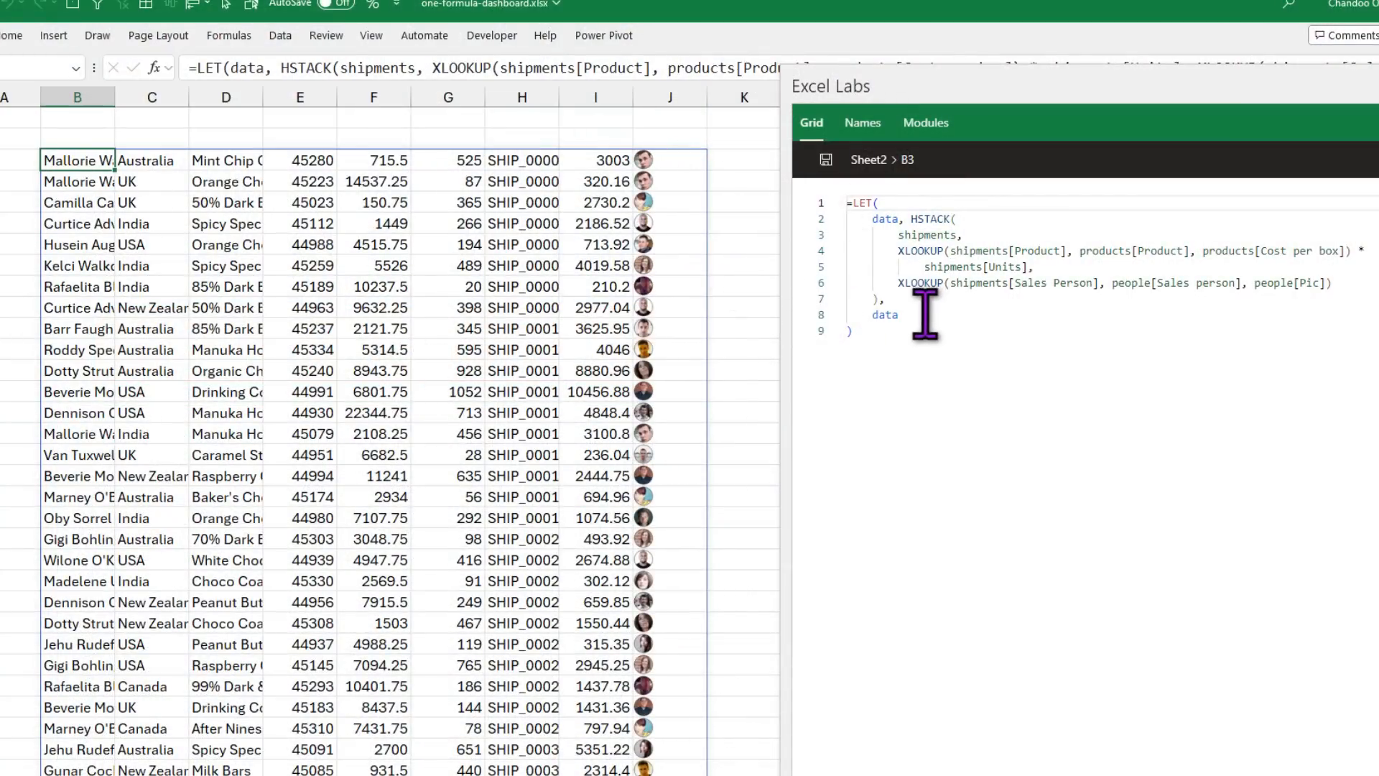
# Step: Replace the final data result with the variable sp, people[Sales person]
pyautogui.doubleClick(880, 218)
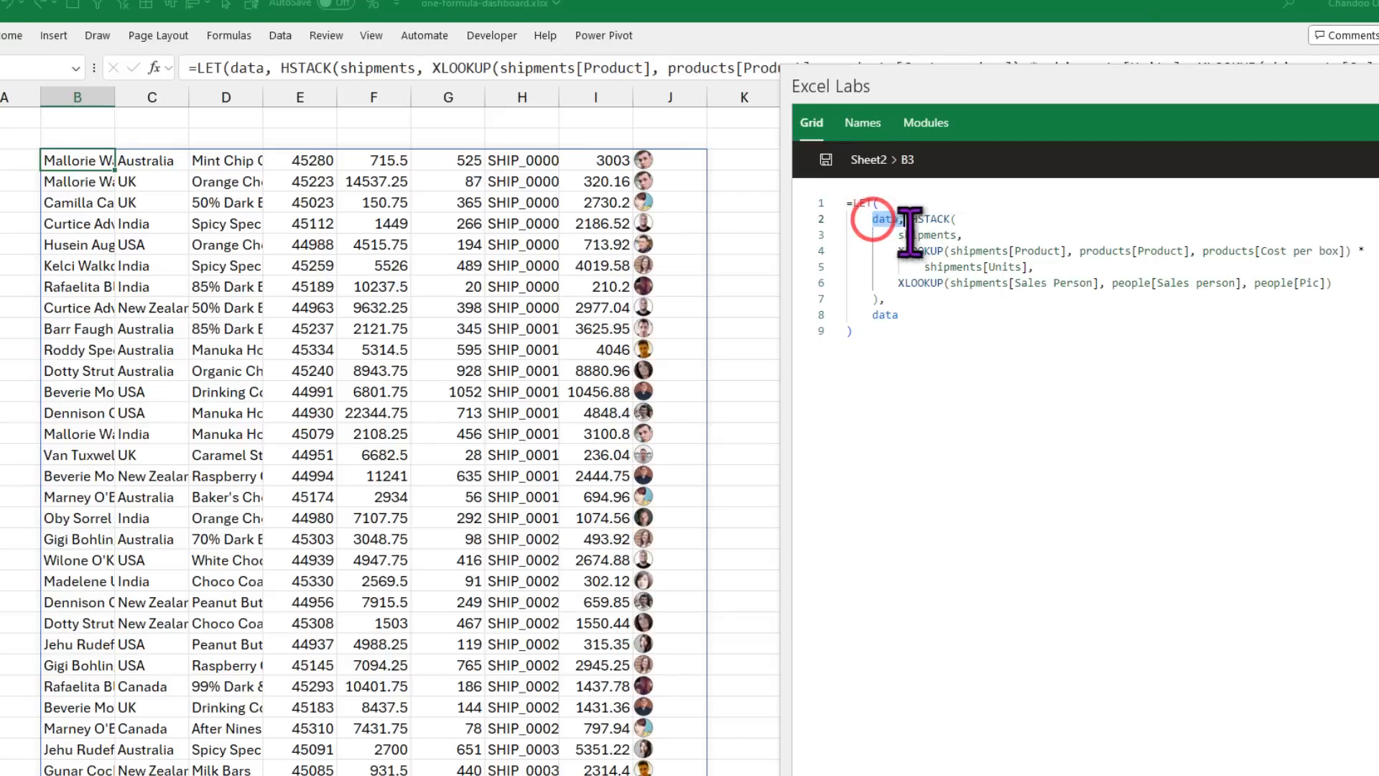
pyautogui.doubleClick(915, 316)
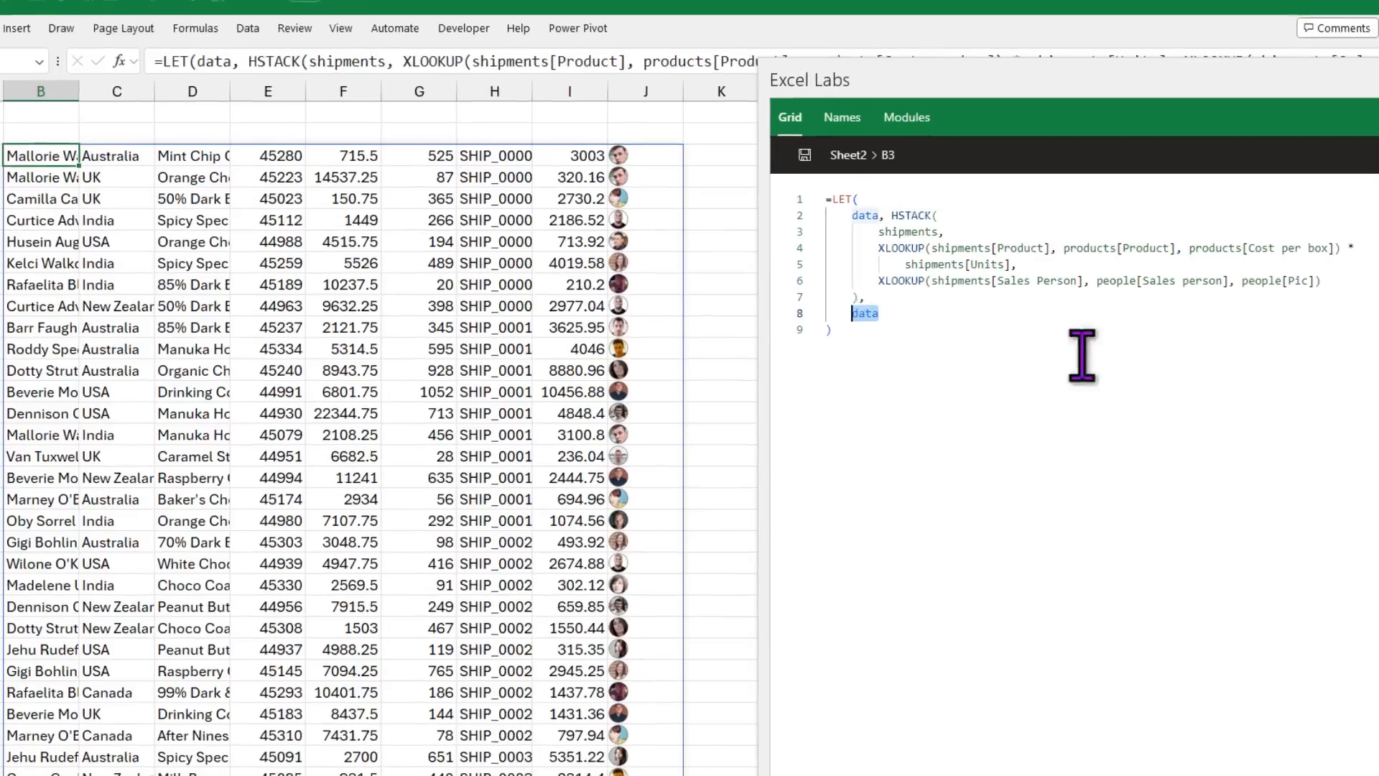
pyautogui.press('BackSpace')
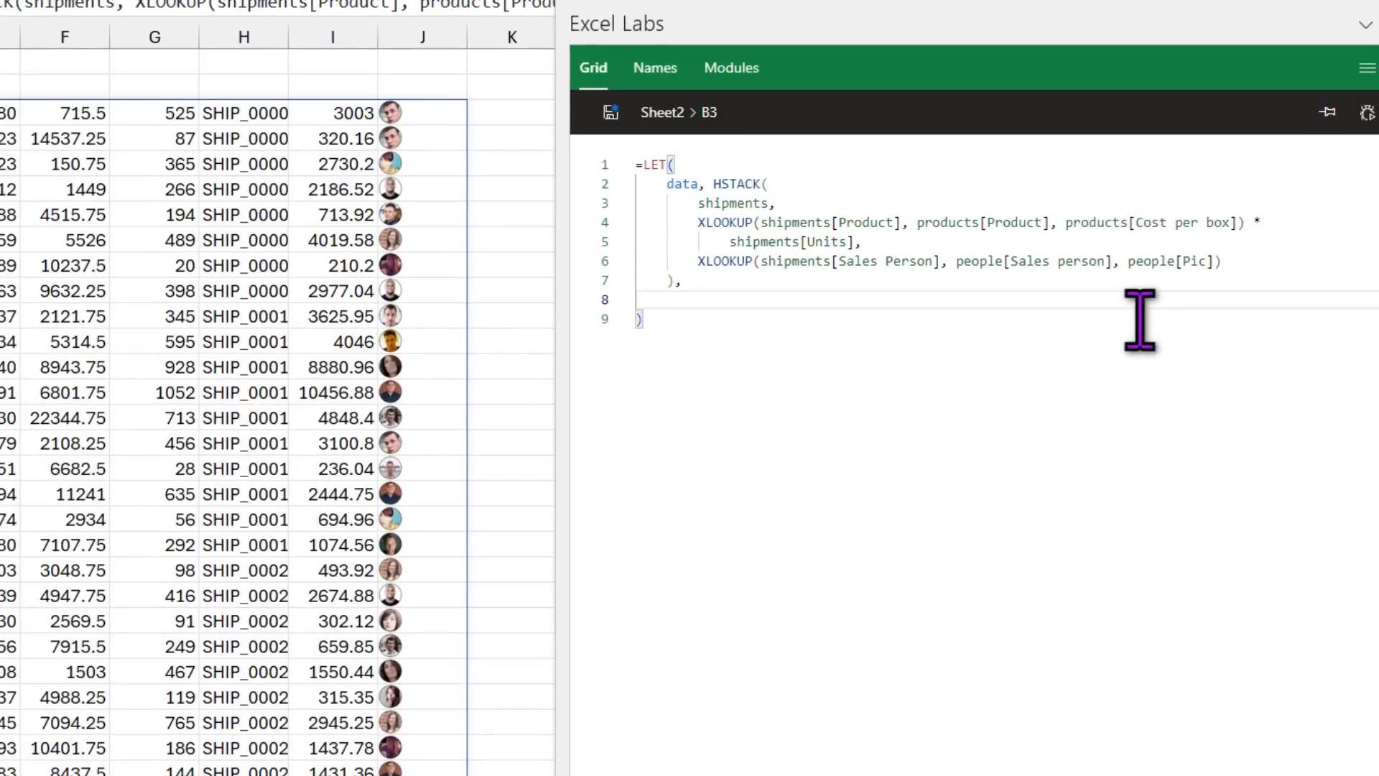
pyautogui.write('sp')
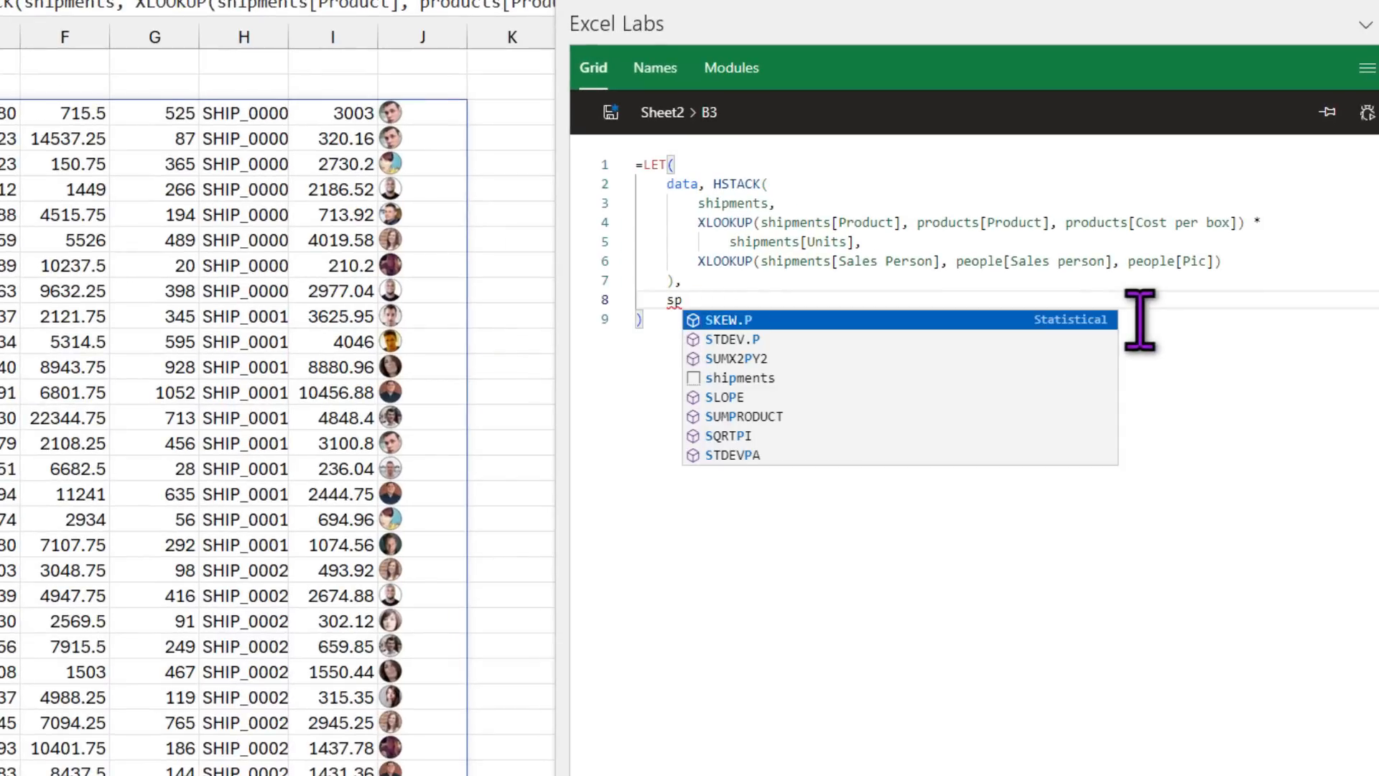
pyautogui.write(', ')
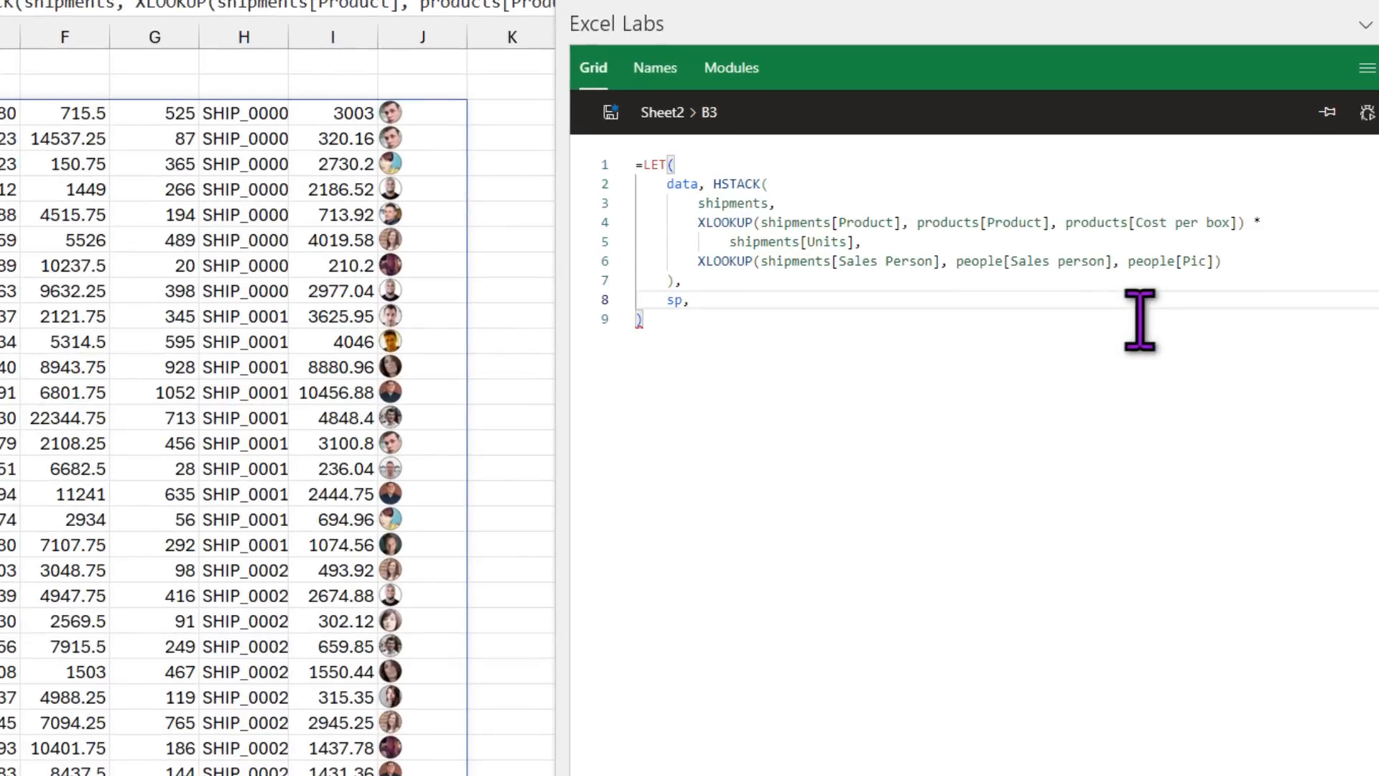
pyautogui.write('people[')
pyautogui.press('Down')
pyautogui.press('Down')
pyautogui.press('Down')
pyautogui.press('Down')
pyautogui.press('Down')
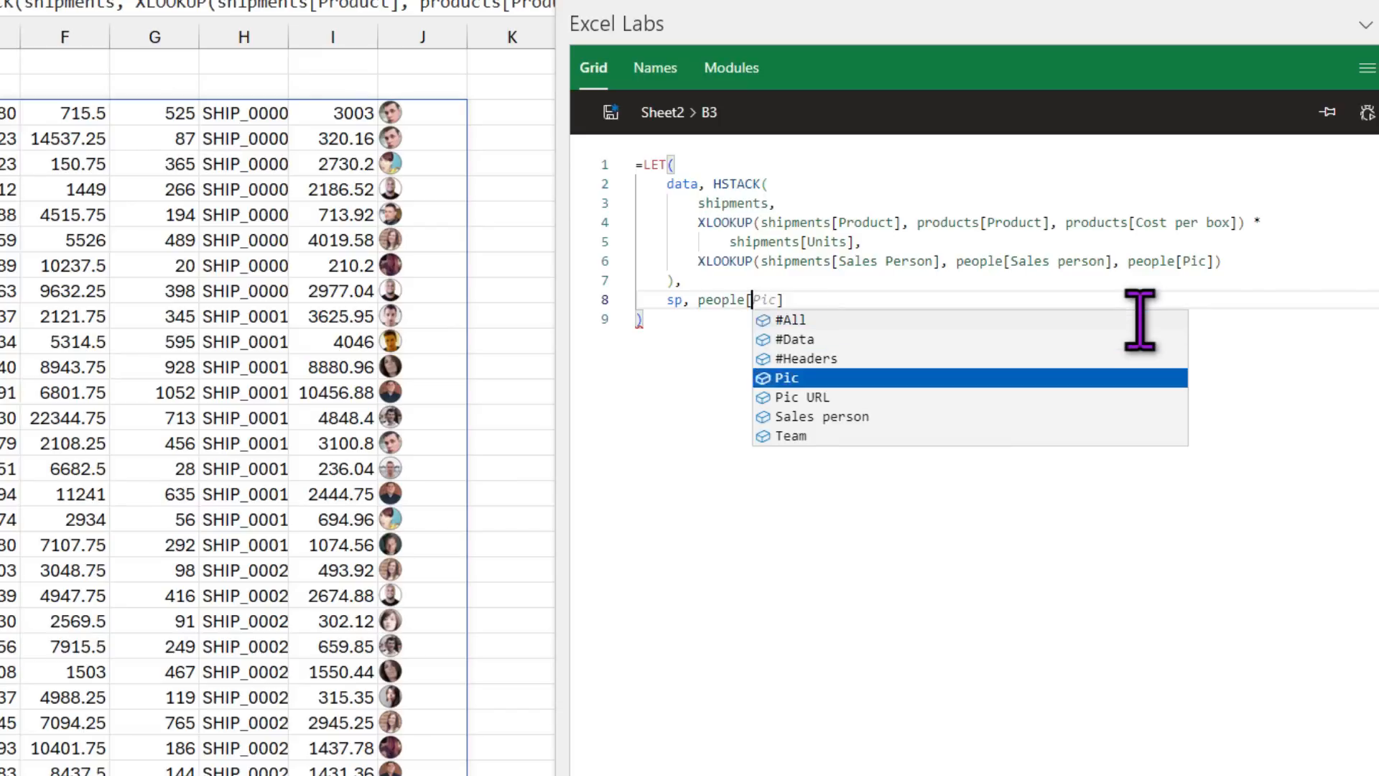
pyautogui.press('Tab')
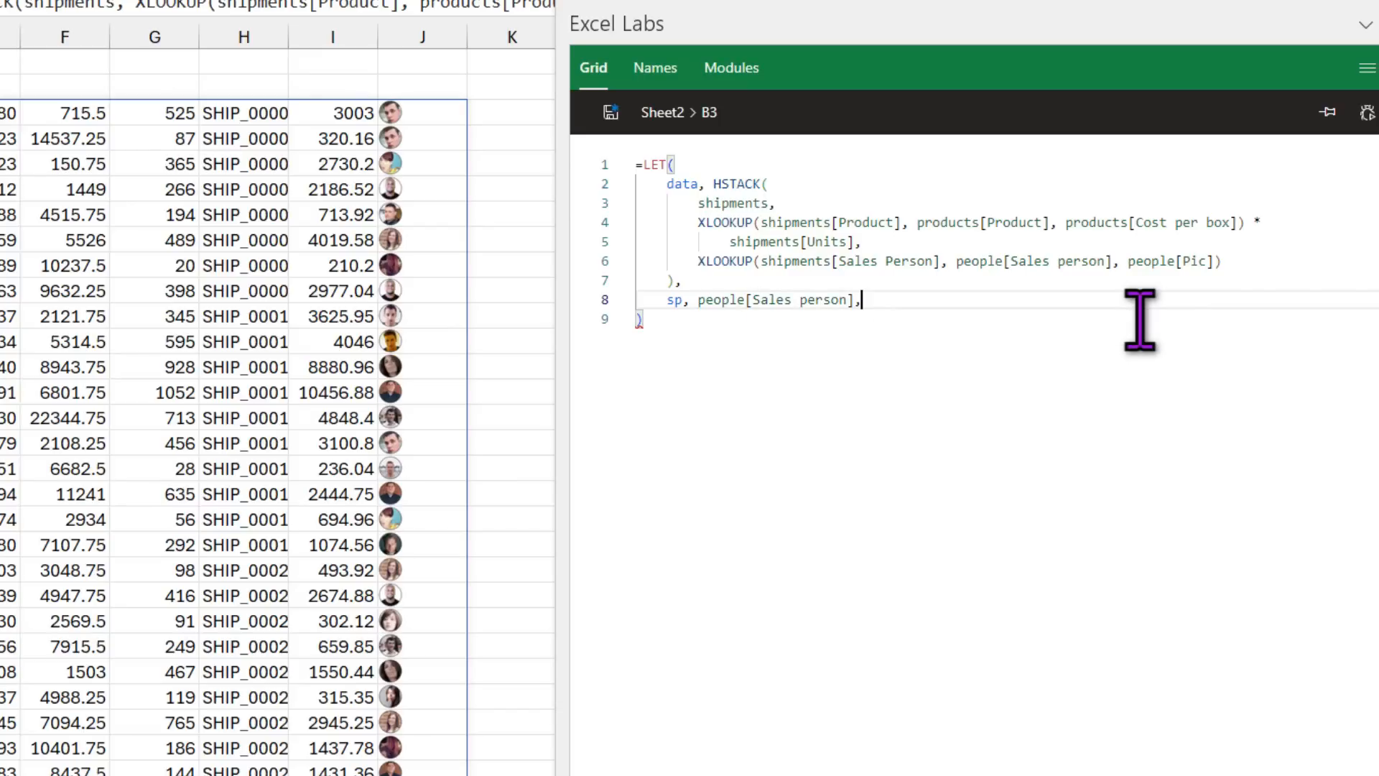
# Step: Temporarily return sp to preview the sales person list, then delete that test line
pyautogui.press('Return')
pyautogui.write('sp')
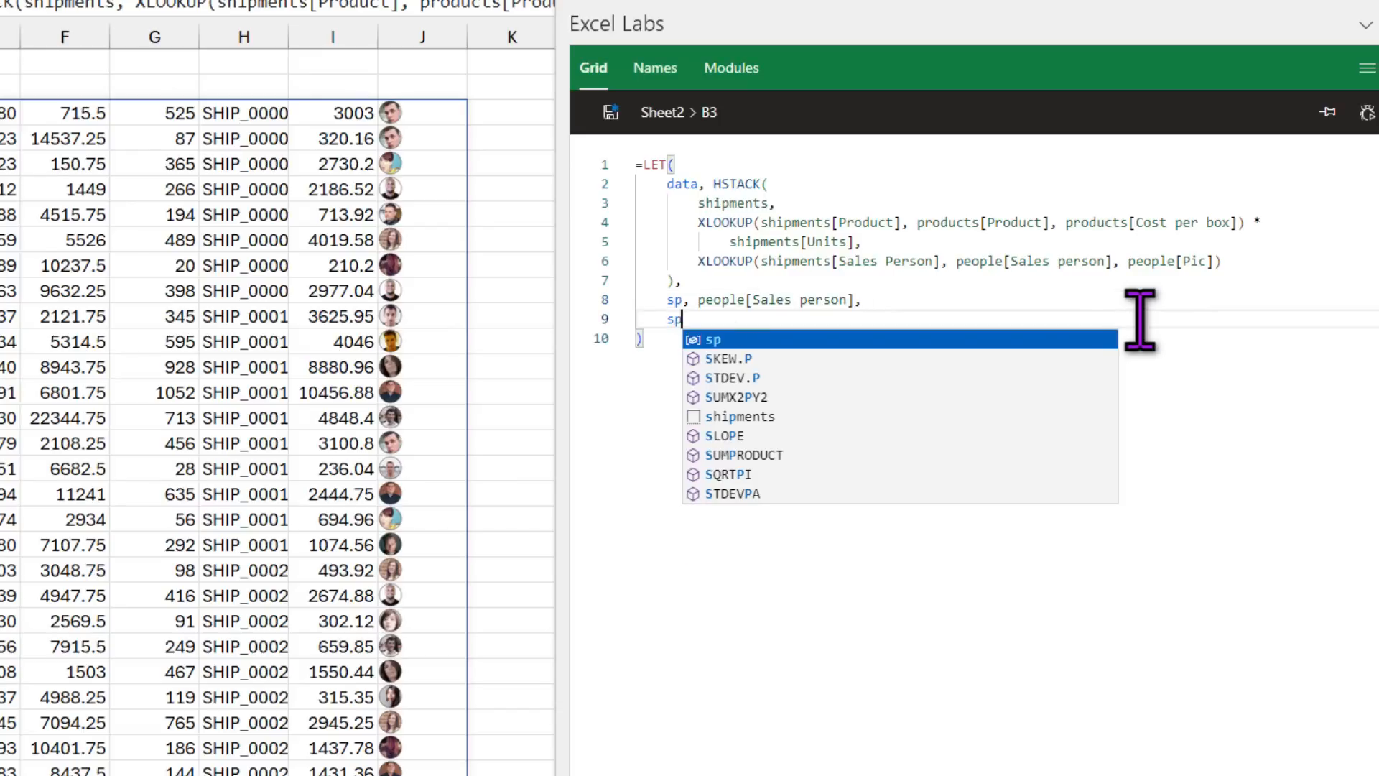
pyautogui.click(609, 112)
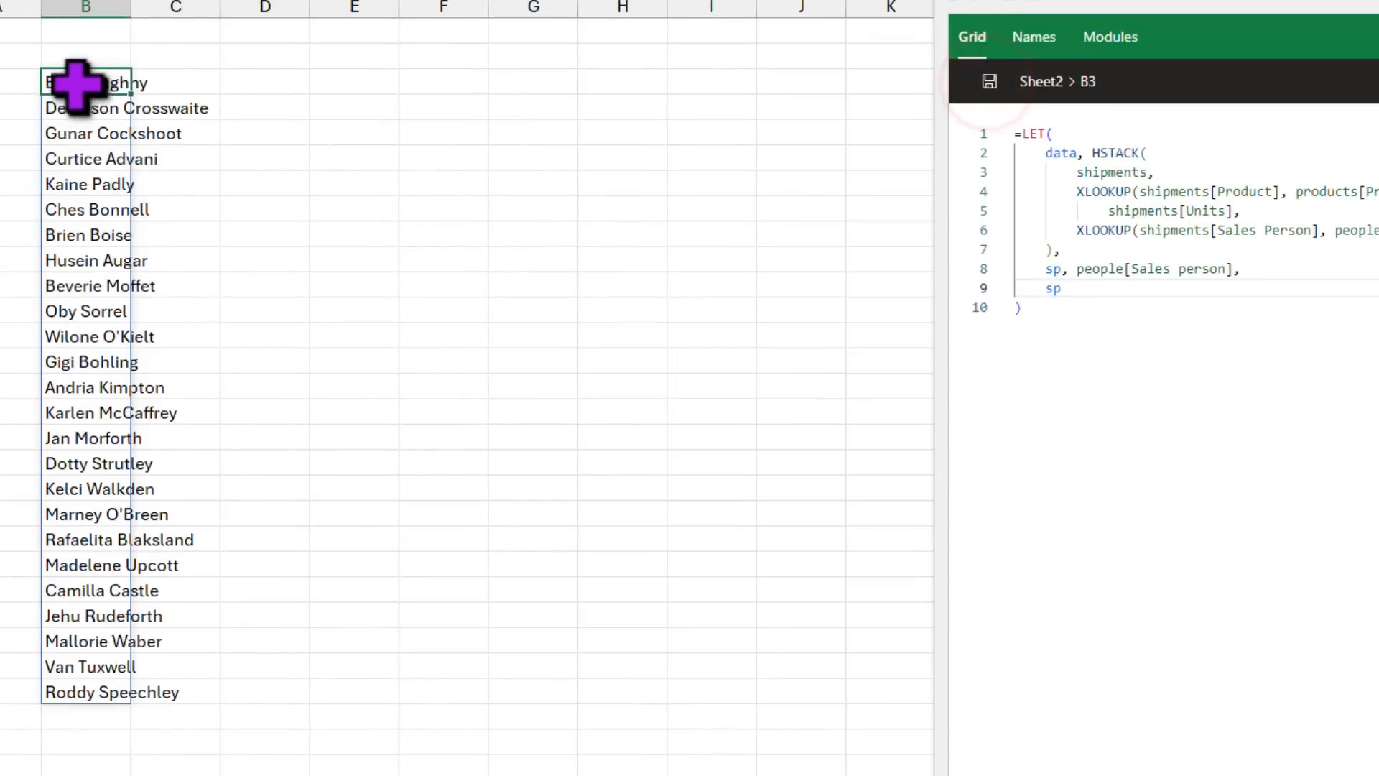
pyautogui.doubleClick(1053, 288)
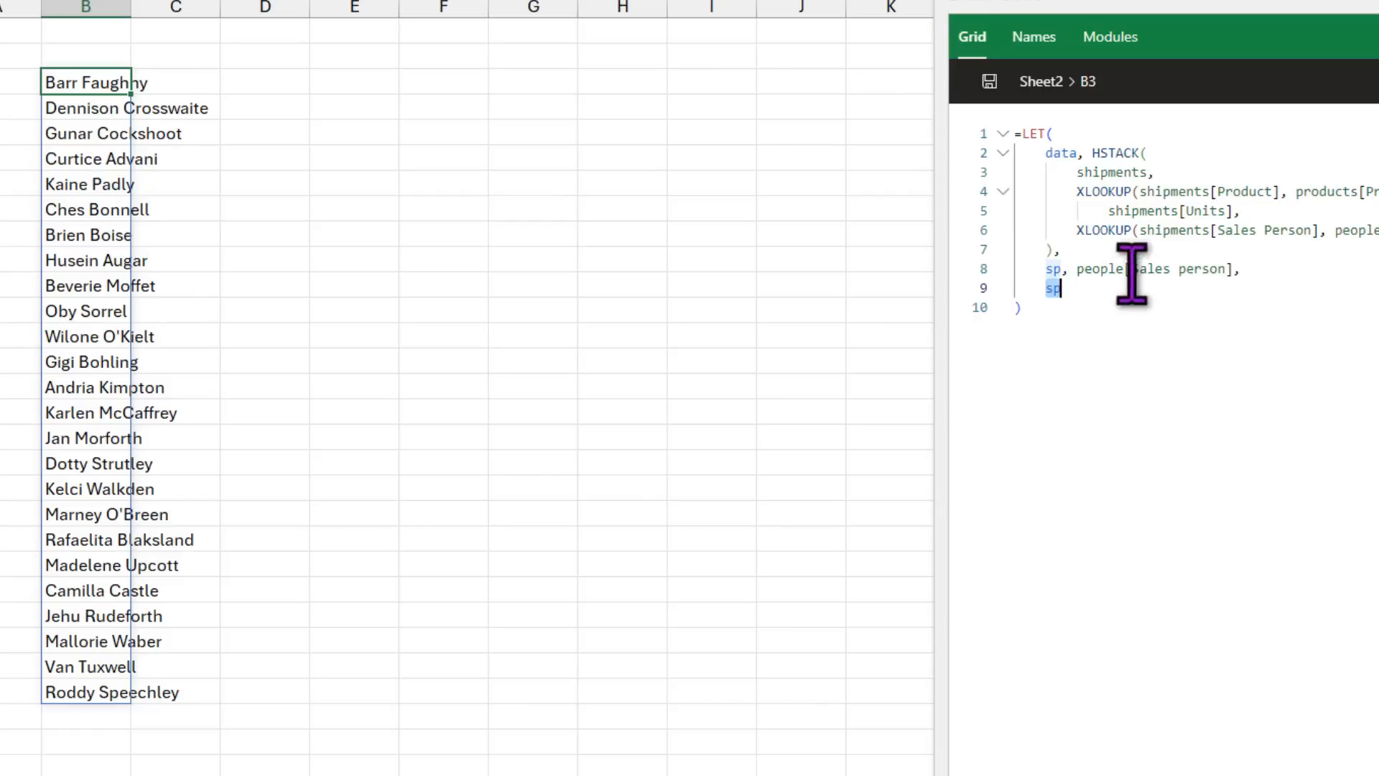
pyautogui.press('BackSpace')
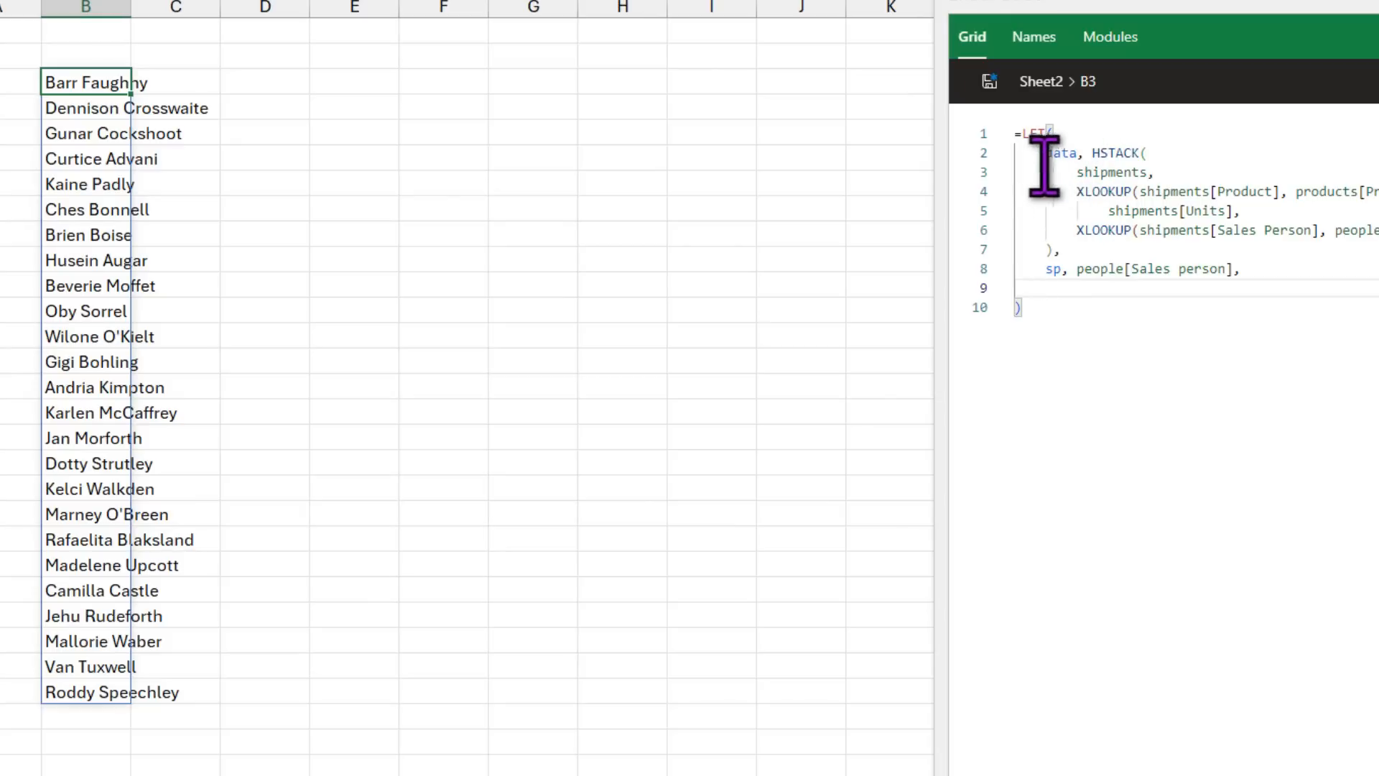
# Step: Define revenue as CHOOSECOLS(data, 2), return data again, and save the formula
pyautogui.write('re')
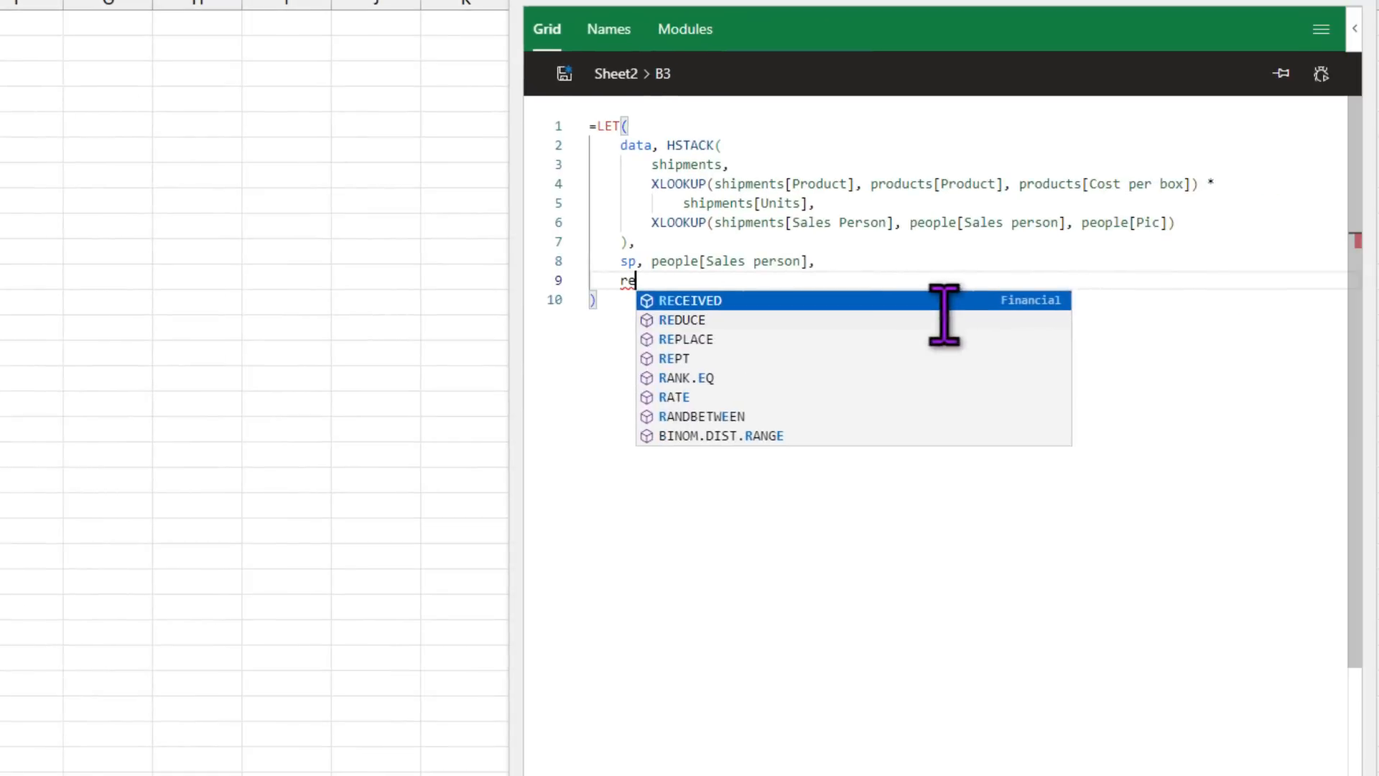
pyautogui.write('venue,')
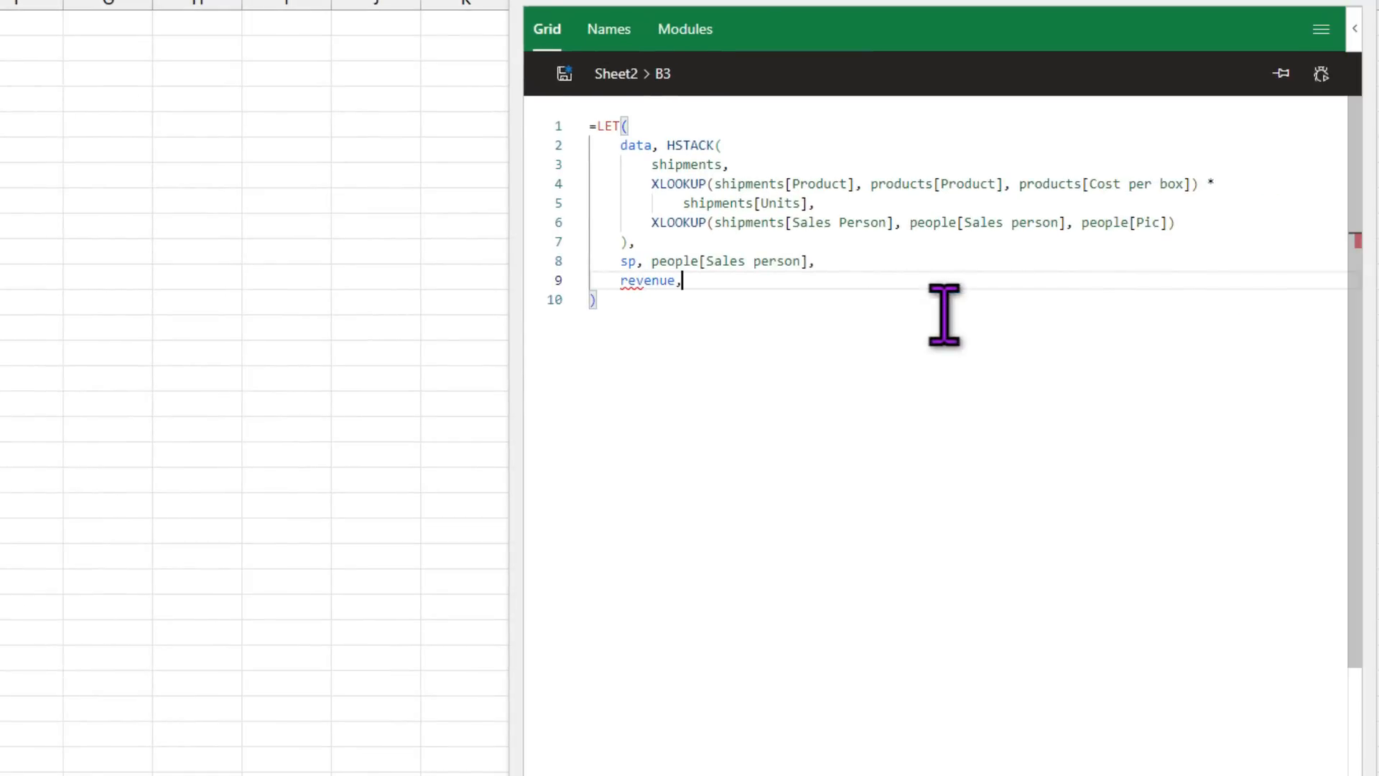
pyautogui.write(' choose')
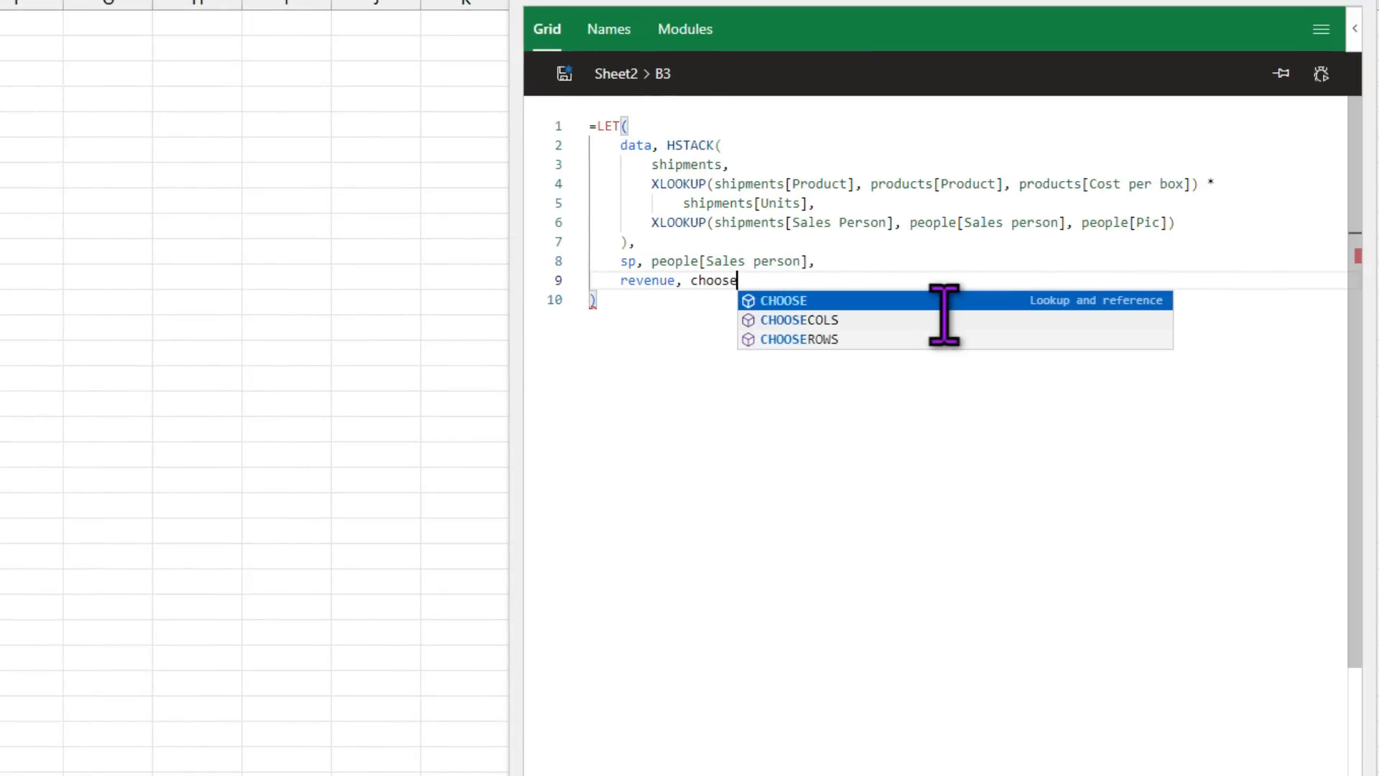
pyautogui.press('Down')
pyautogui.press('Tab')
pyautogui.write('data')
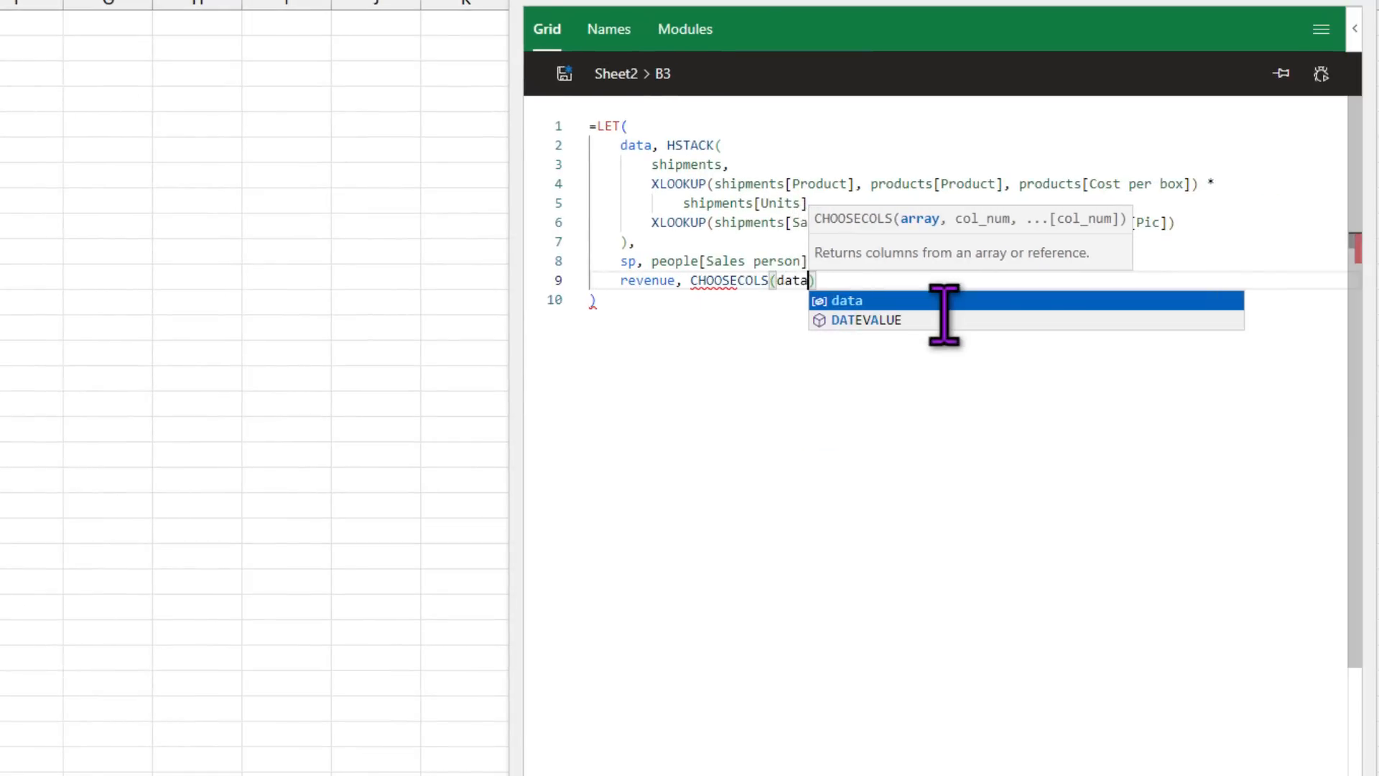
pyautogui.write(',')
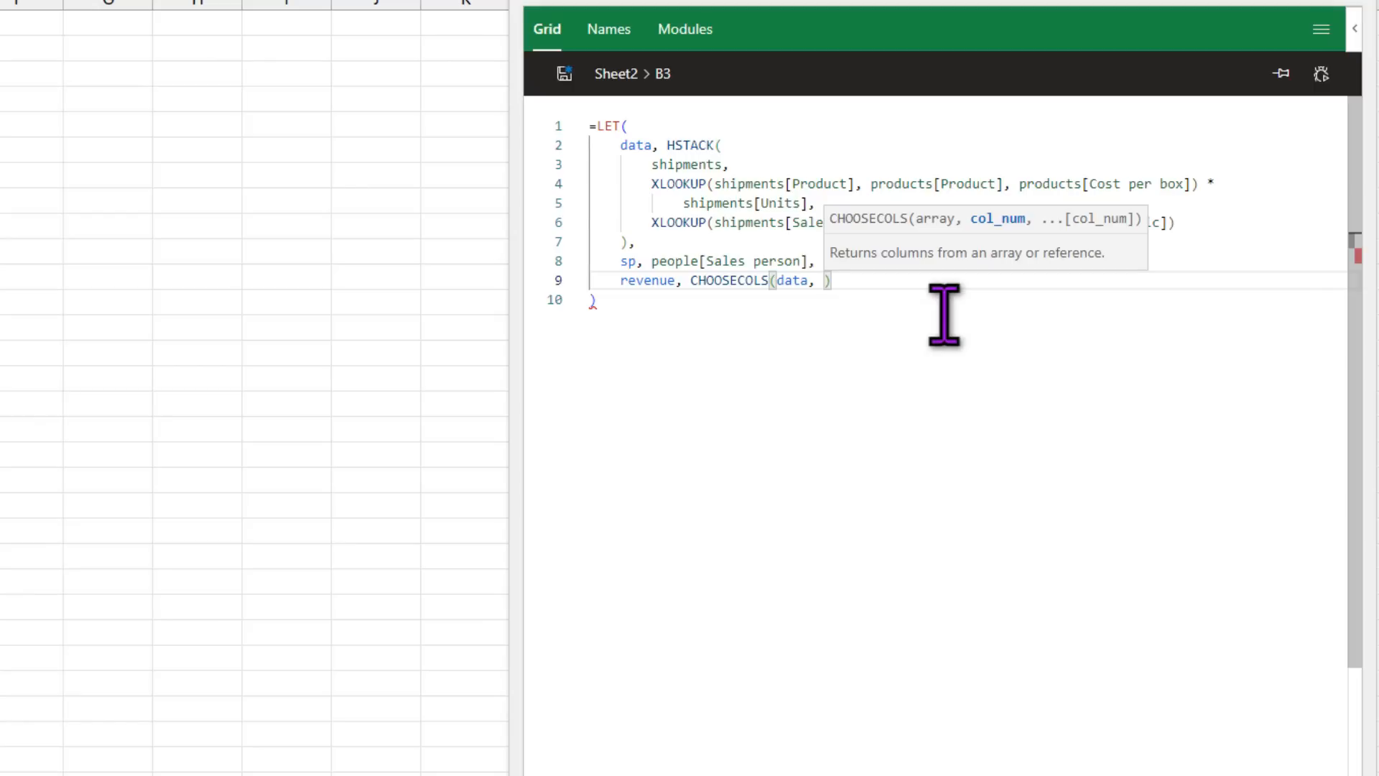
pyautogui.write('2)')
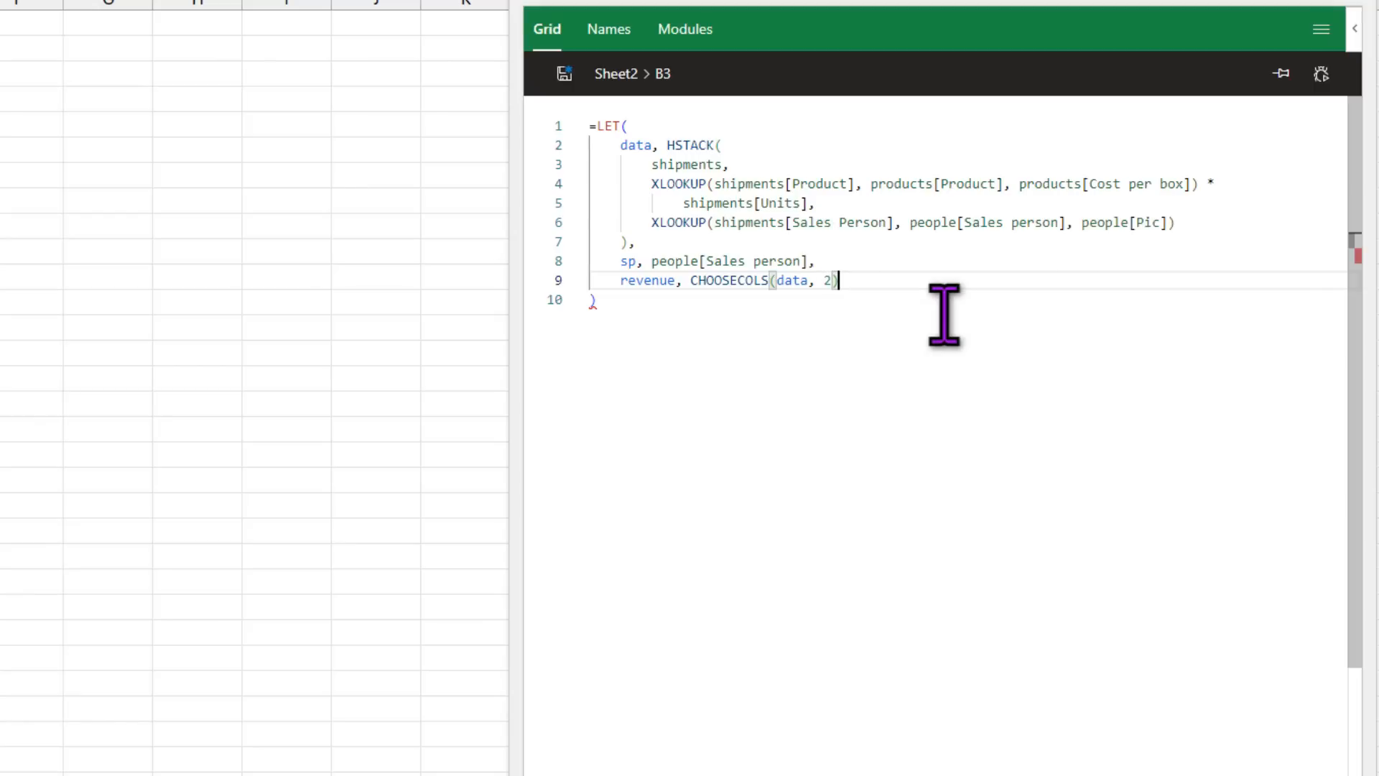
pyautogui.write(',')
pyautogui.press('Return')
pyautogui.write('data')
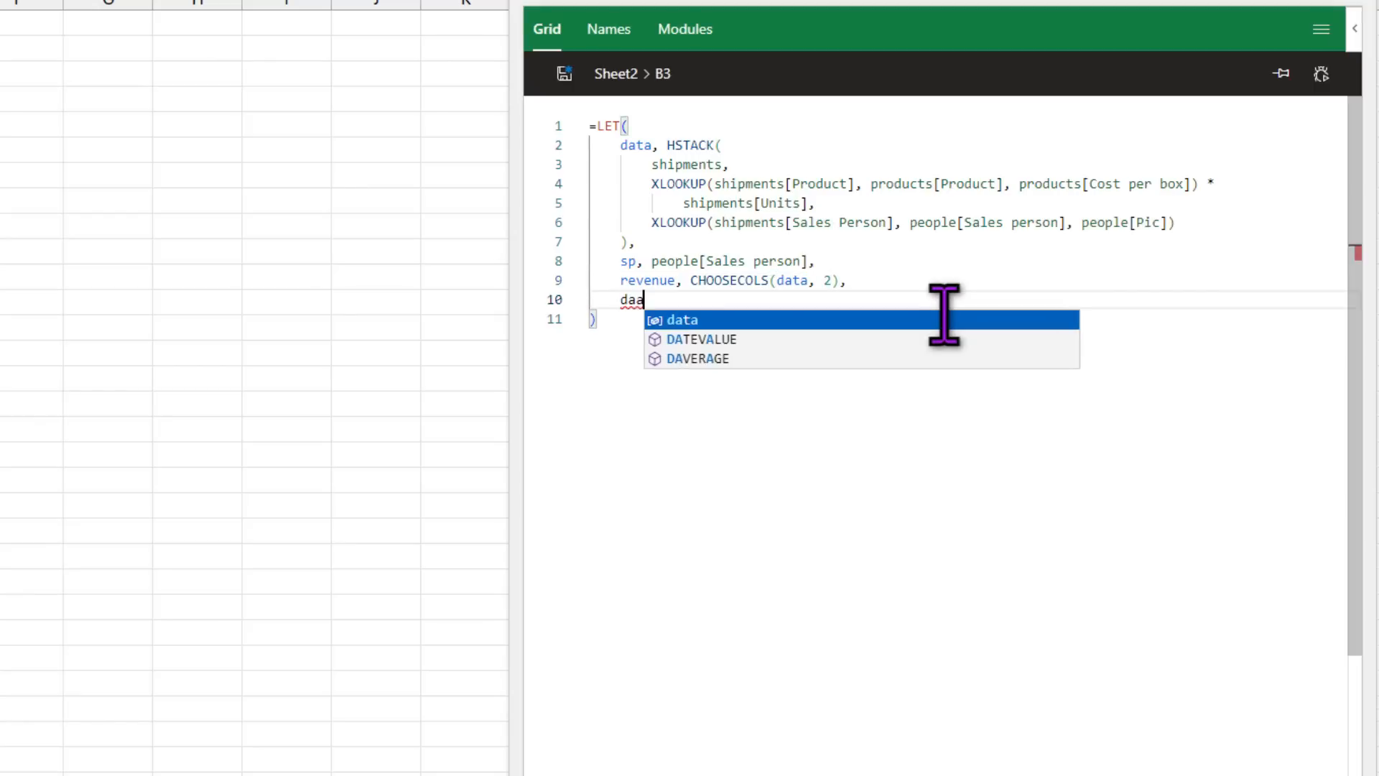
pyautogui.click(893, 320)
pyautogui.click(565, 73)
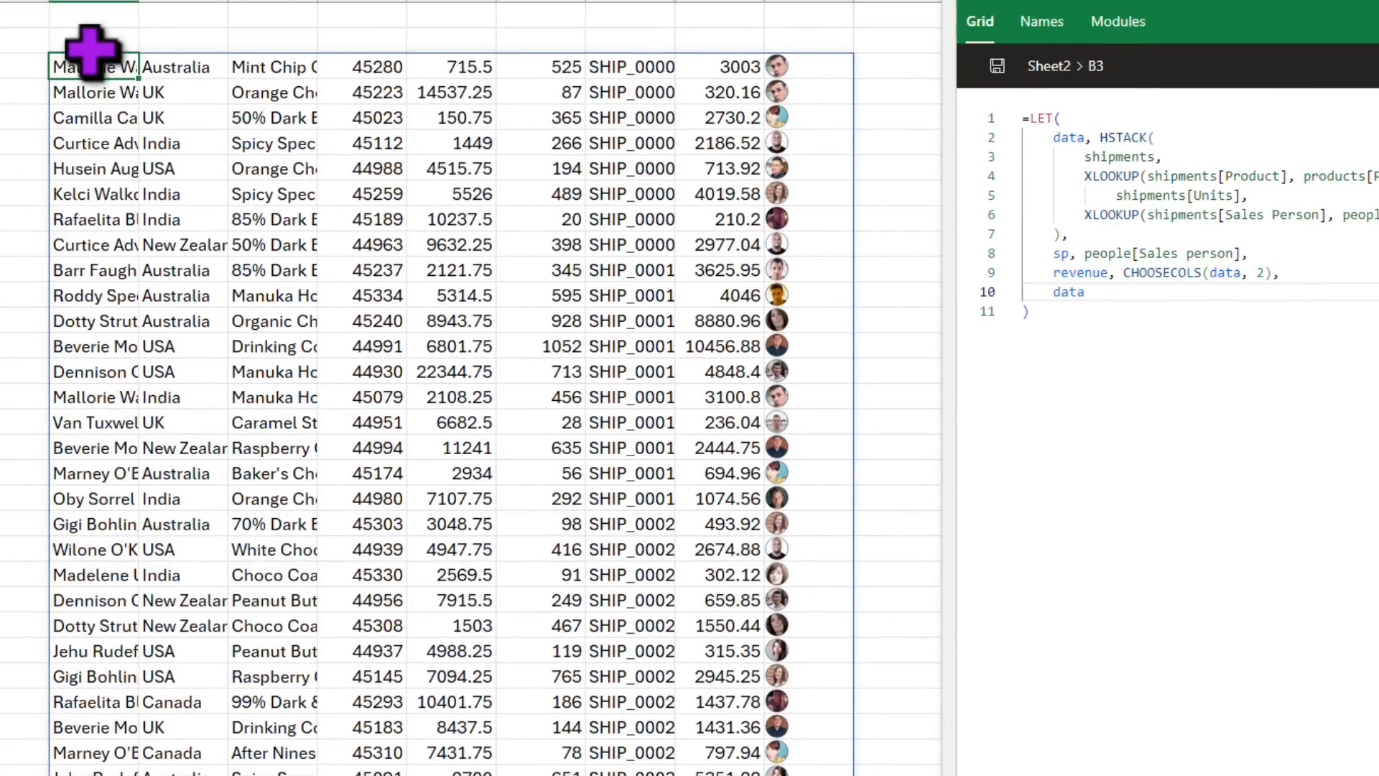
# Step: Inspect the first spilled row's values across columns C through I
pyautogui.click(188, 66)
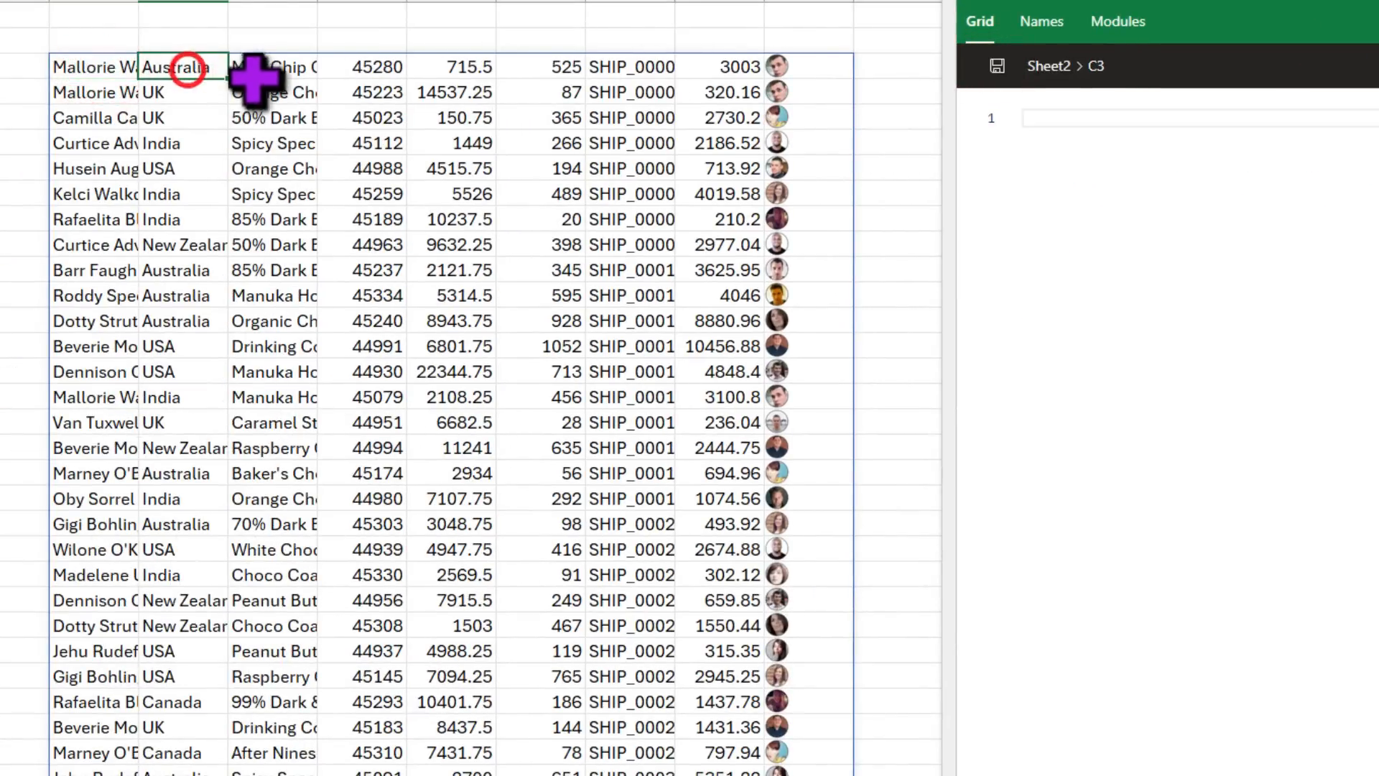
pyautogui.click(263, 65)
pyautogui.click(377, 64)
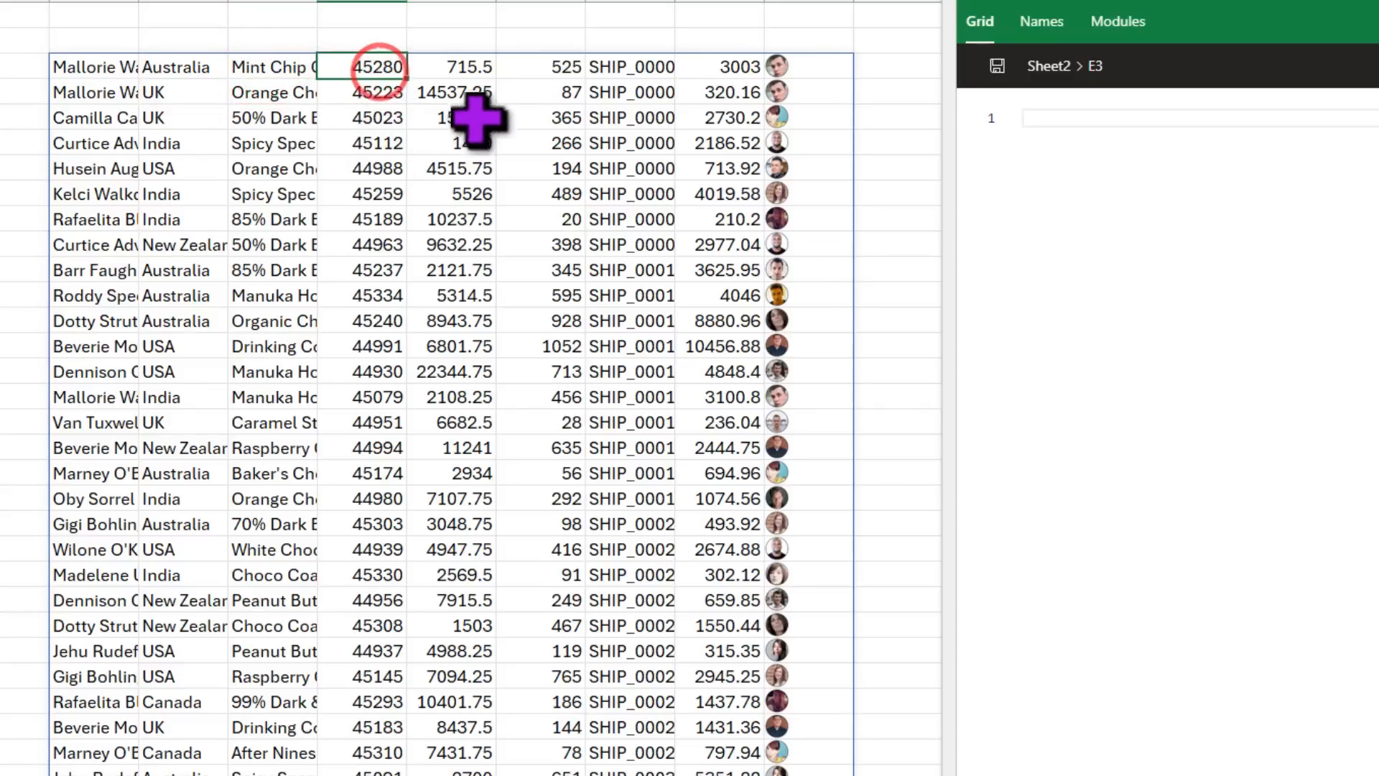
pyautogui.click(459, 68)
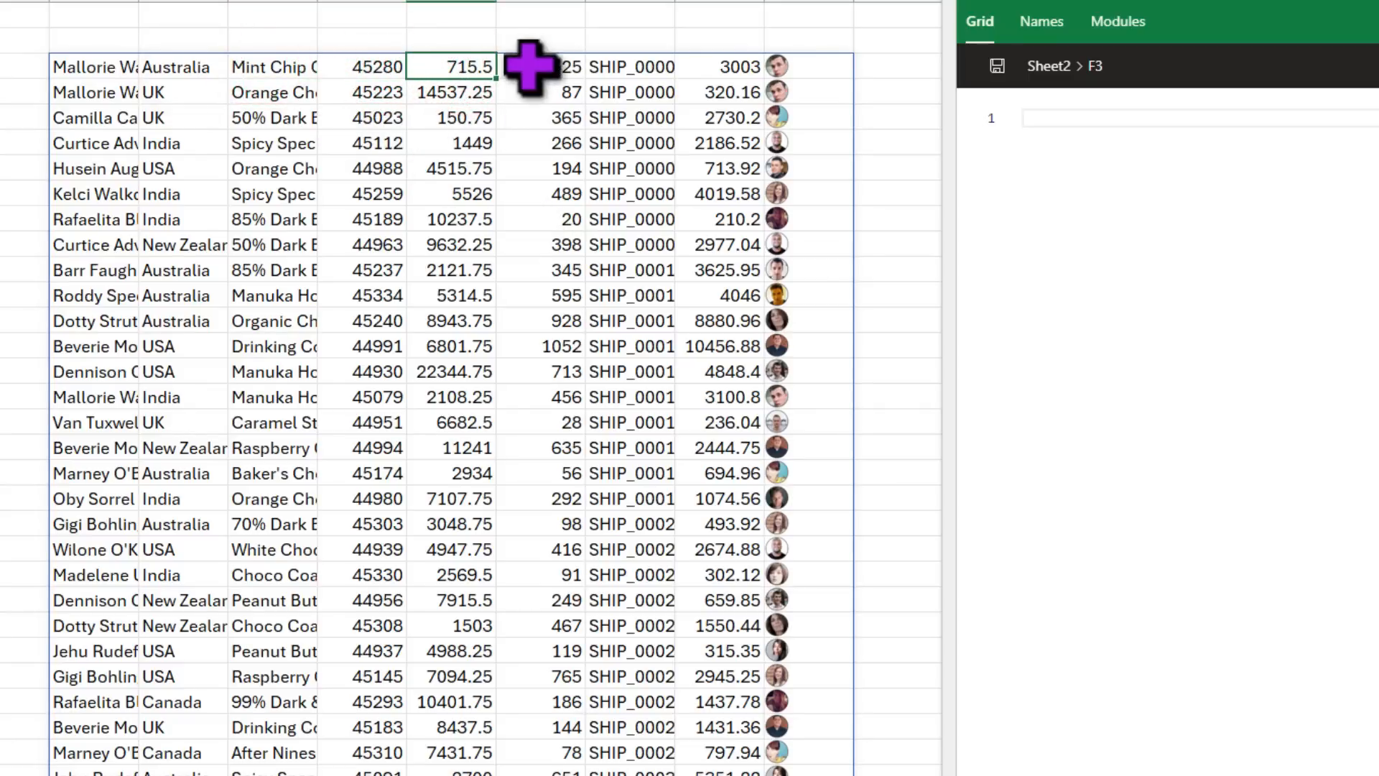
pyautogui.click(546, 66)
pyautogui.click(631, 66)
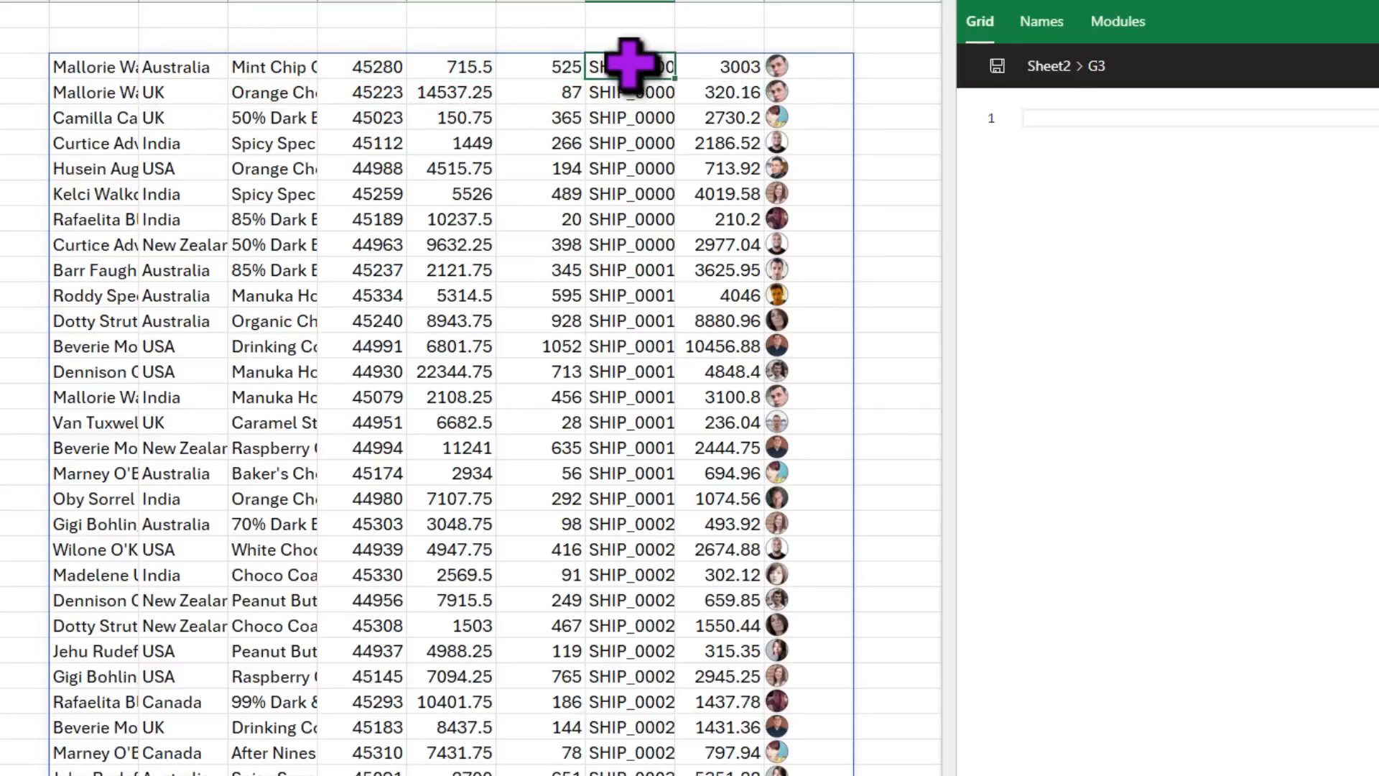
pyautogui.click(710, 66)
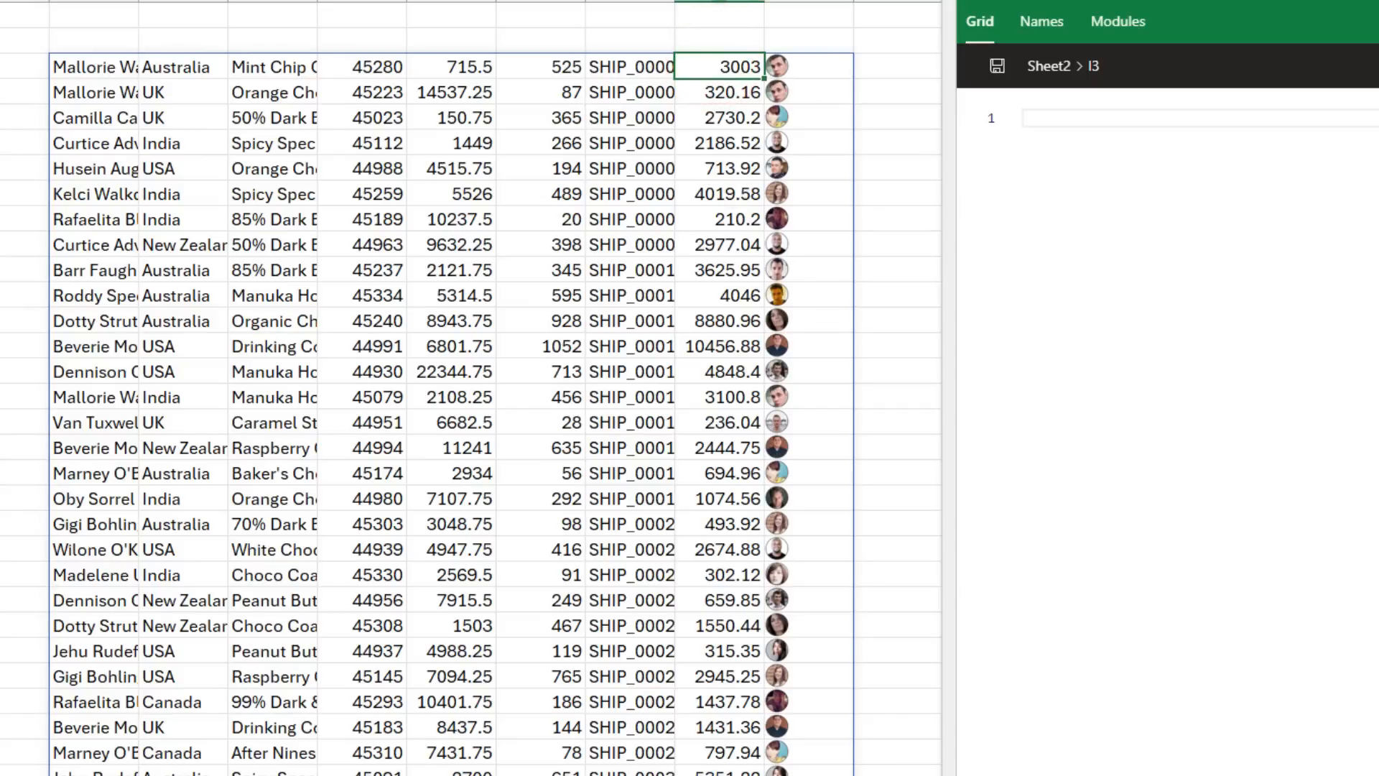
# Step: Recheck the revenue and units columns, then reopen B3's LET formula at the revenue line
pyautogui.click(462, 61)
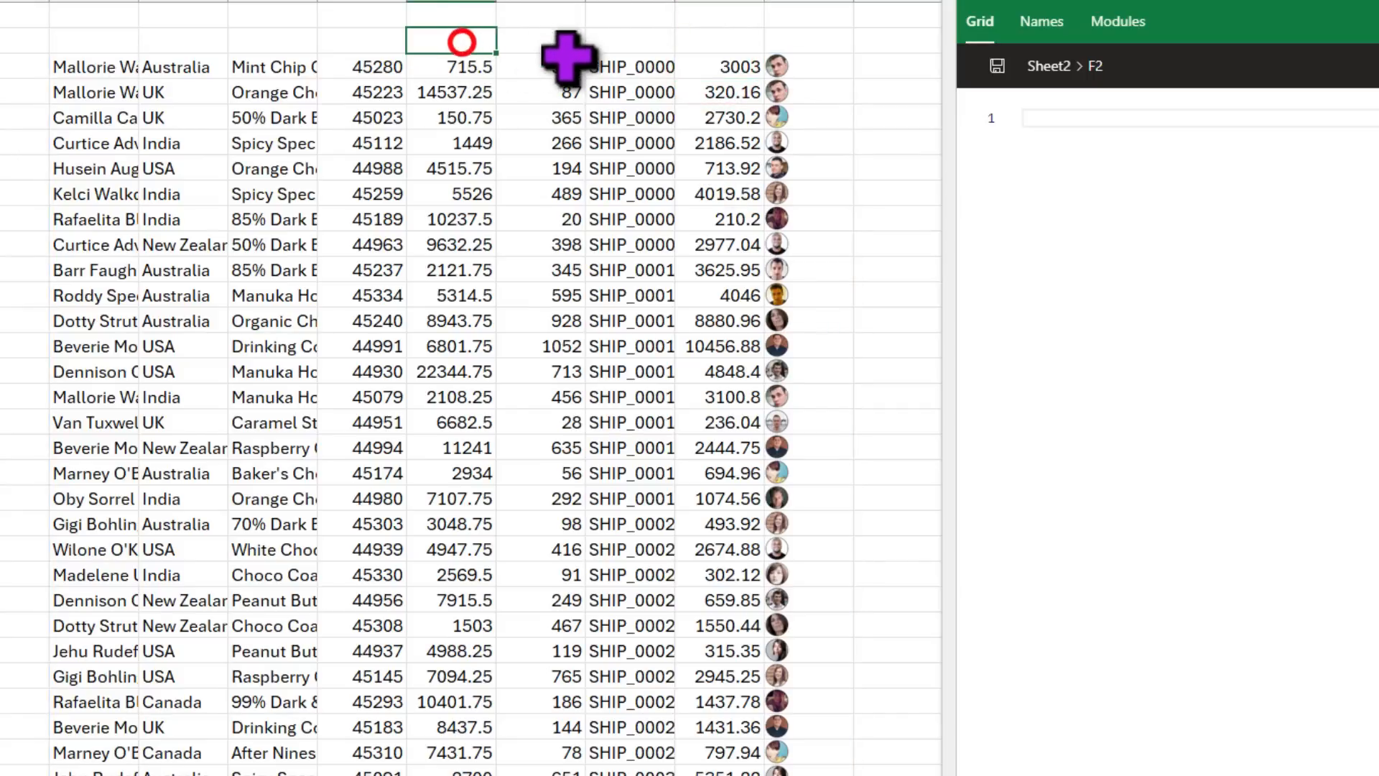
pyautogui.click(568, 61)
pyautogui.click(719, 40)
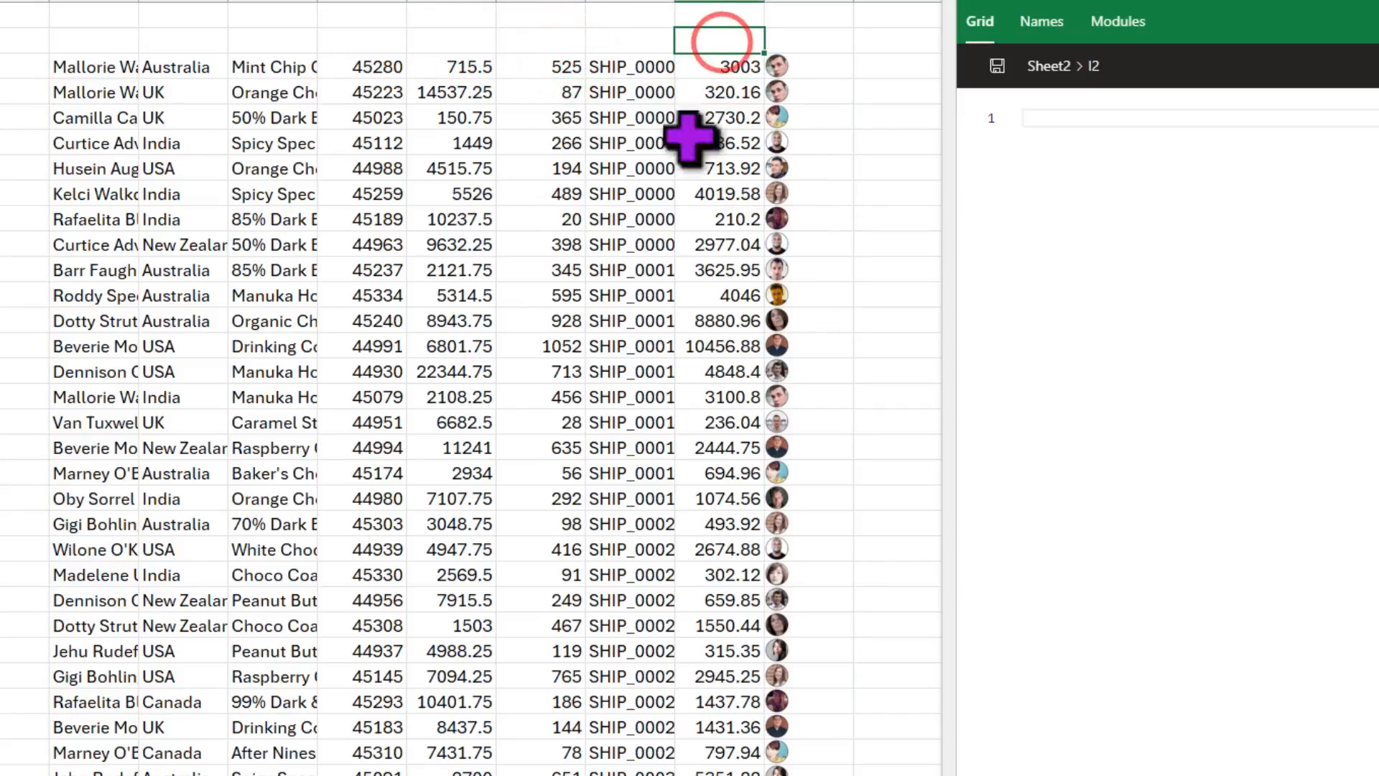
pyautogui.click(111, 63)
pyautogui.click(1148, 293)
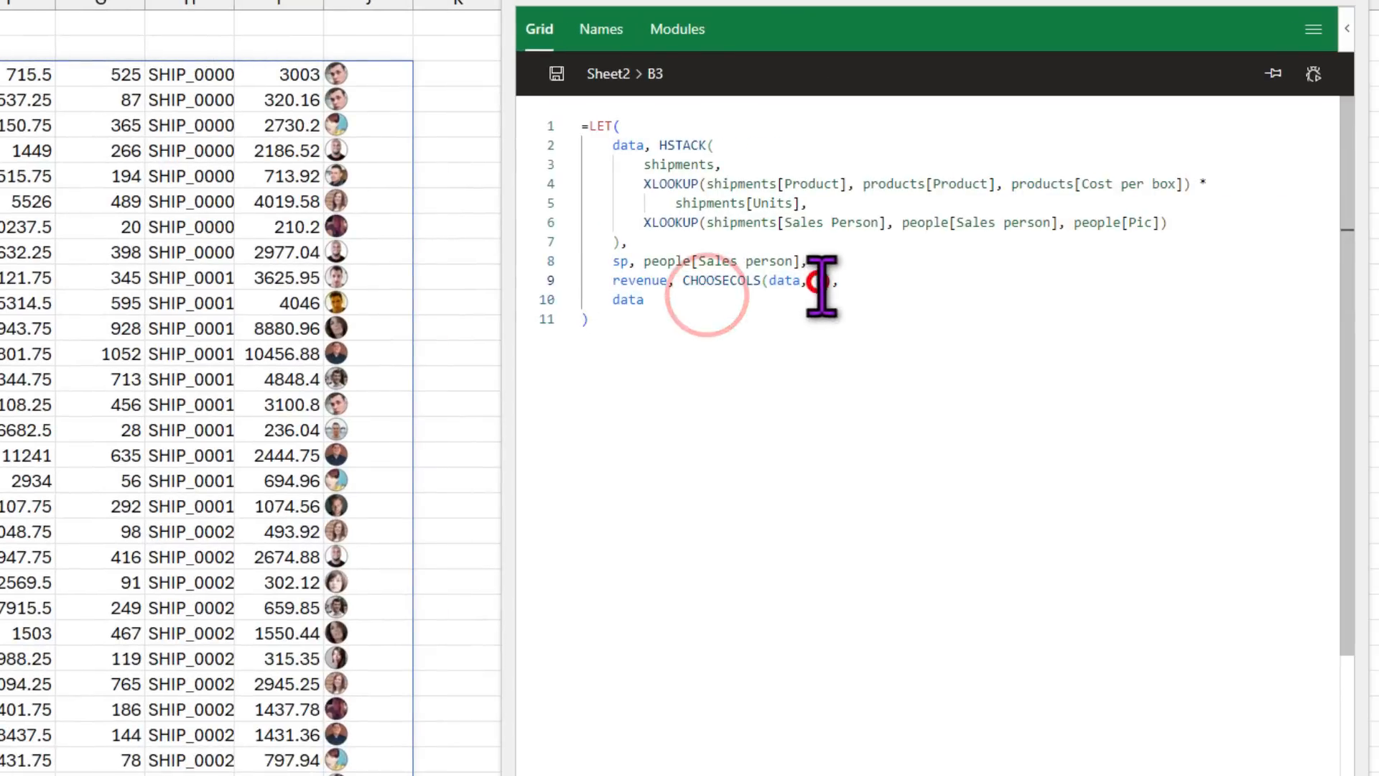
# Step: Point revenue at data column 5 and add units (column 6) and cost (column 8)
pyautogui.doubleClick(1261, 273)
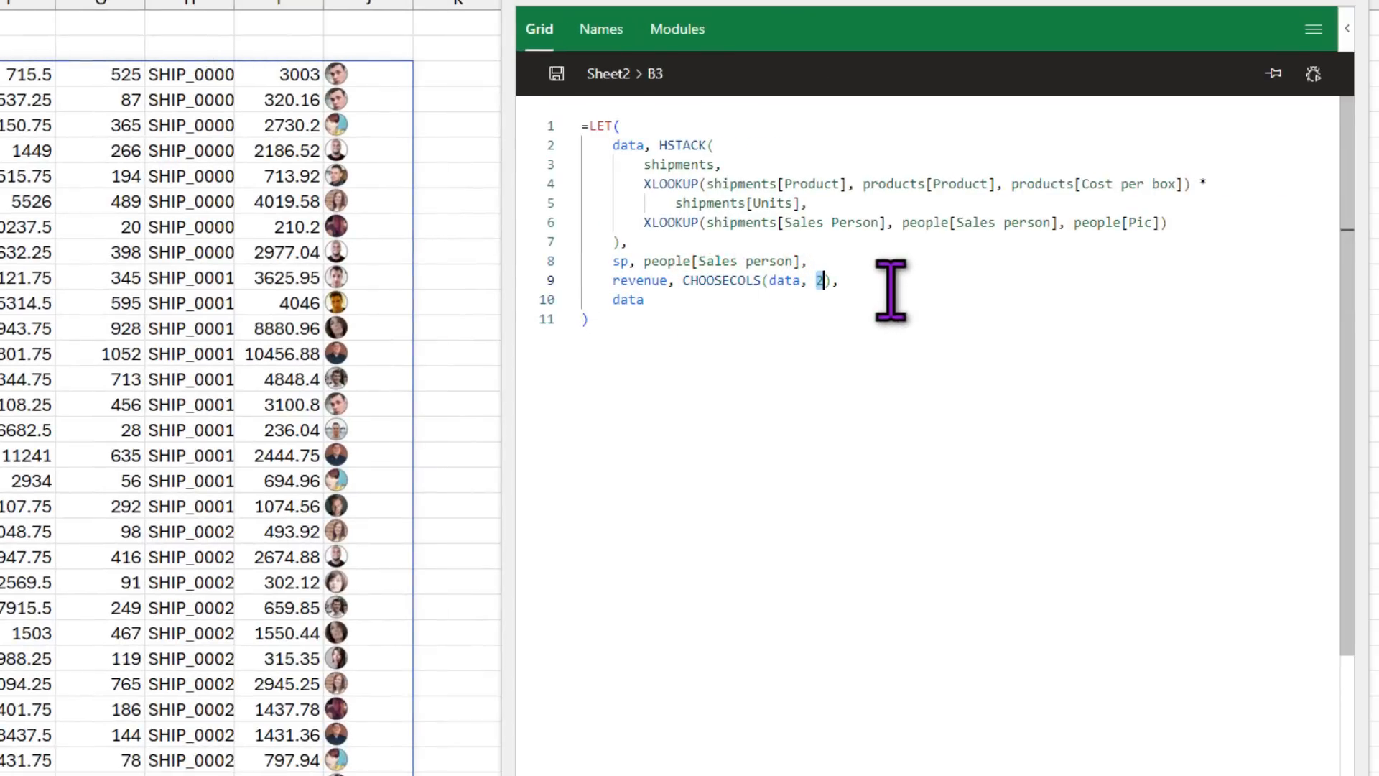
pyautogui.write('5')
pyautogui.click(879, 280)
pyautogui.press('Return')
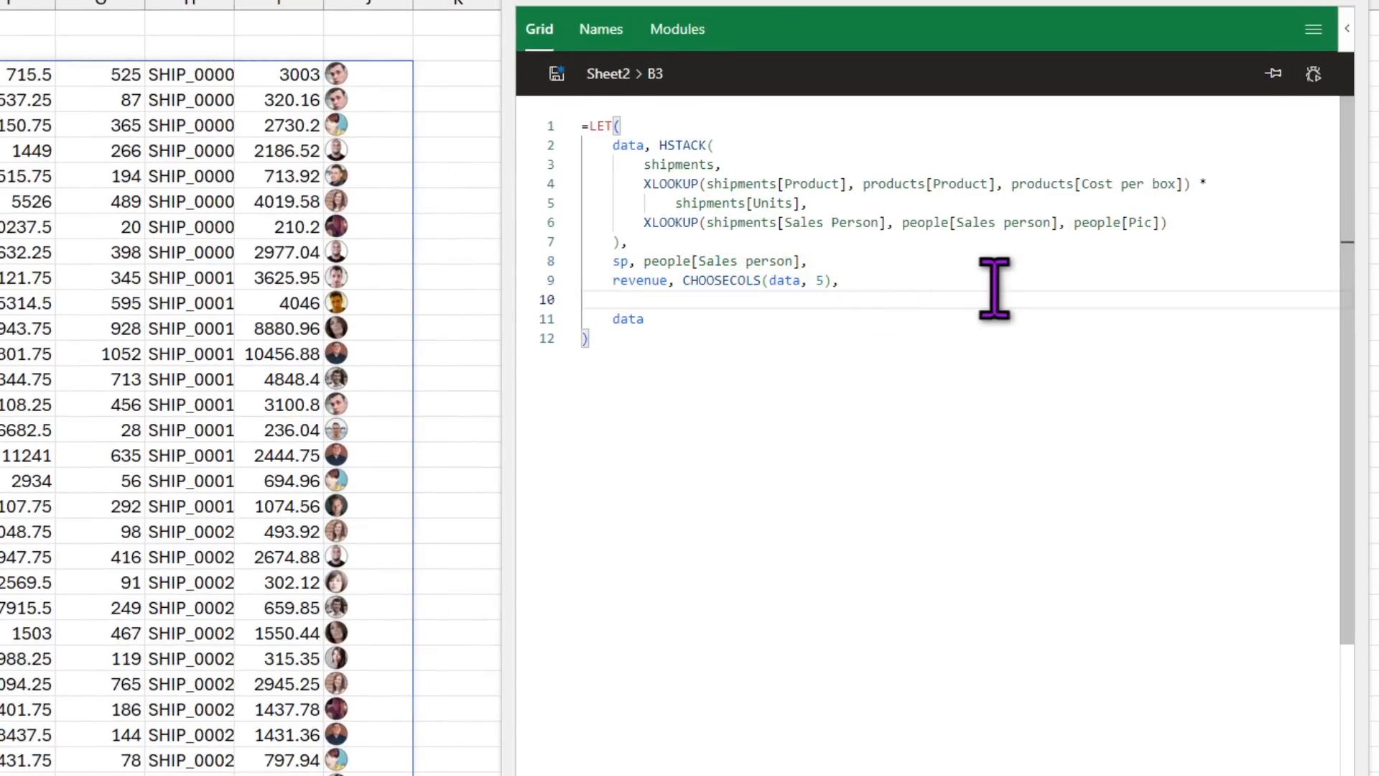
pyautogui.write('uni')
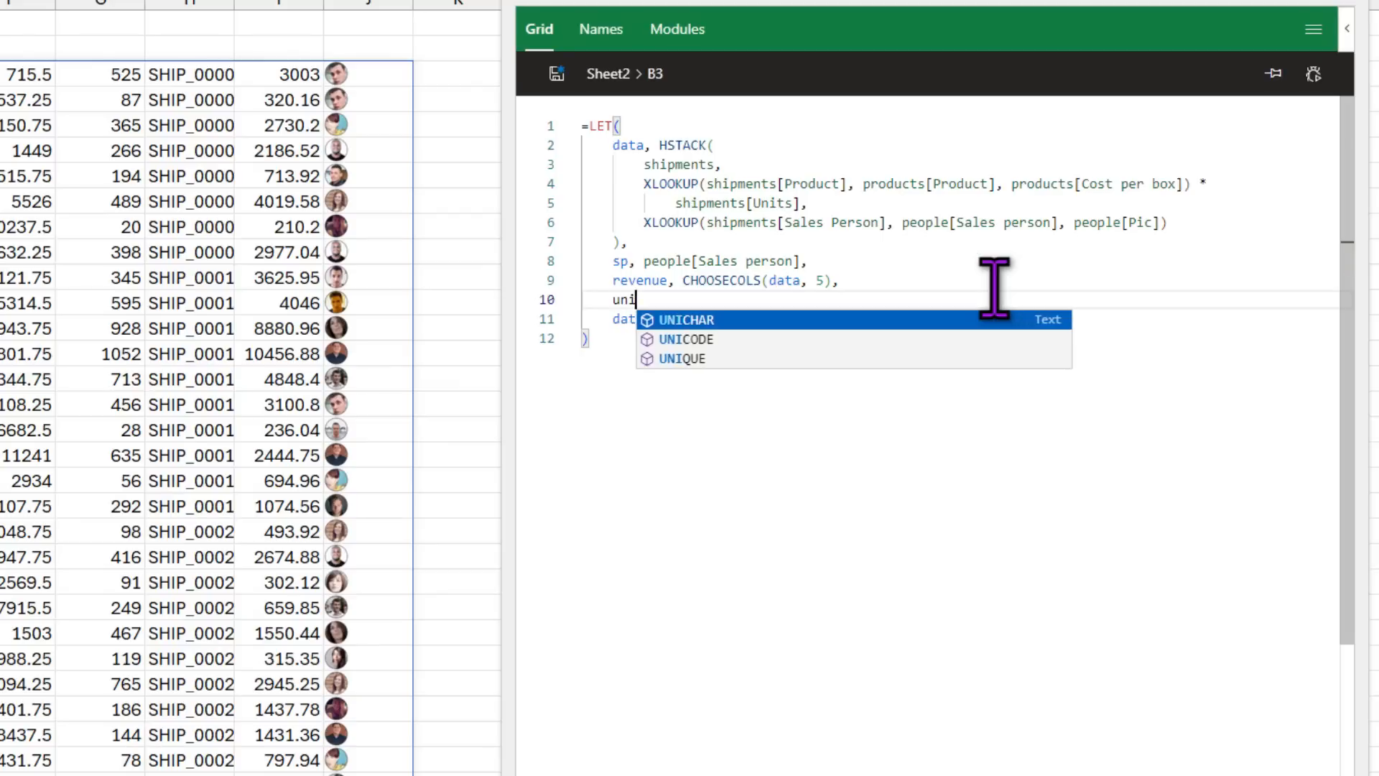
pyautogui.write('ts, choo')
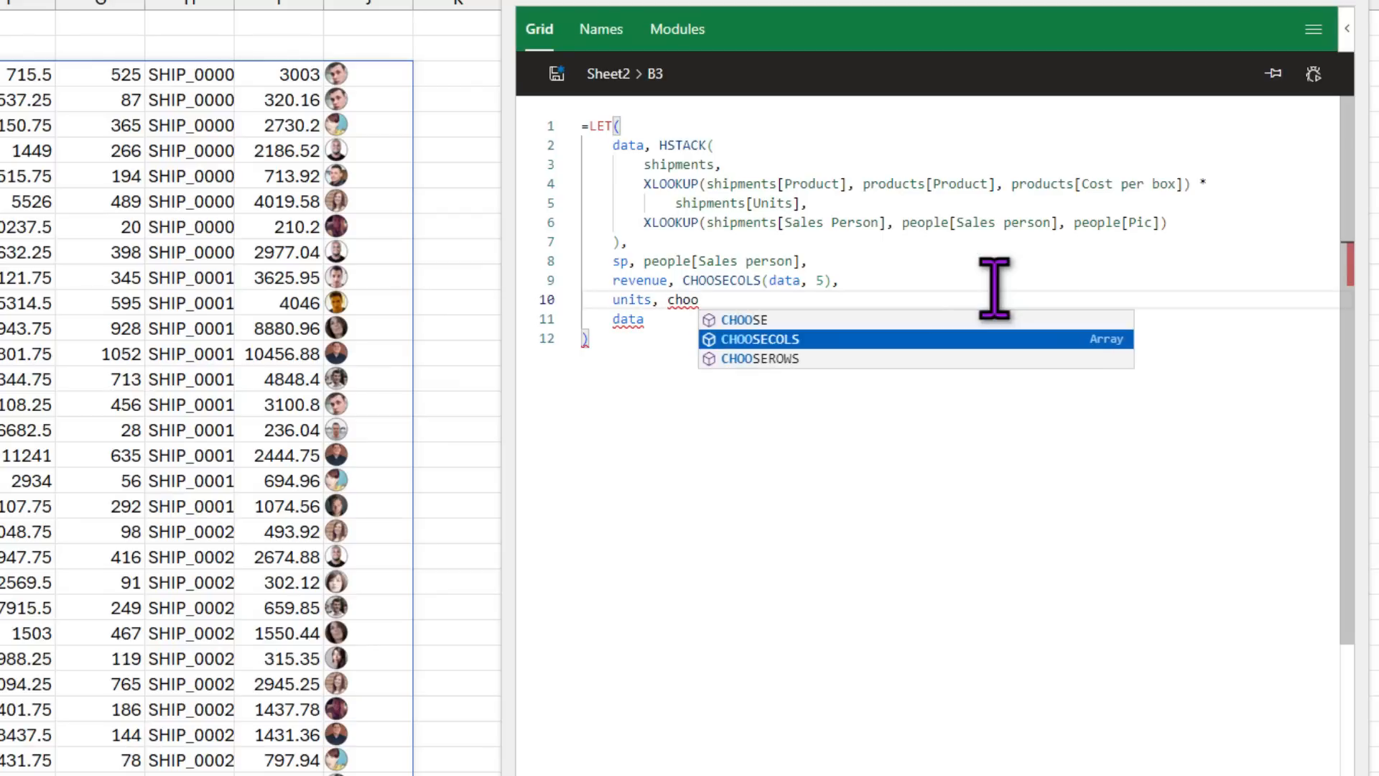
pyautogui.press('Tab')
pyautogui.write('data, ')
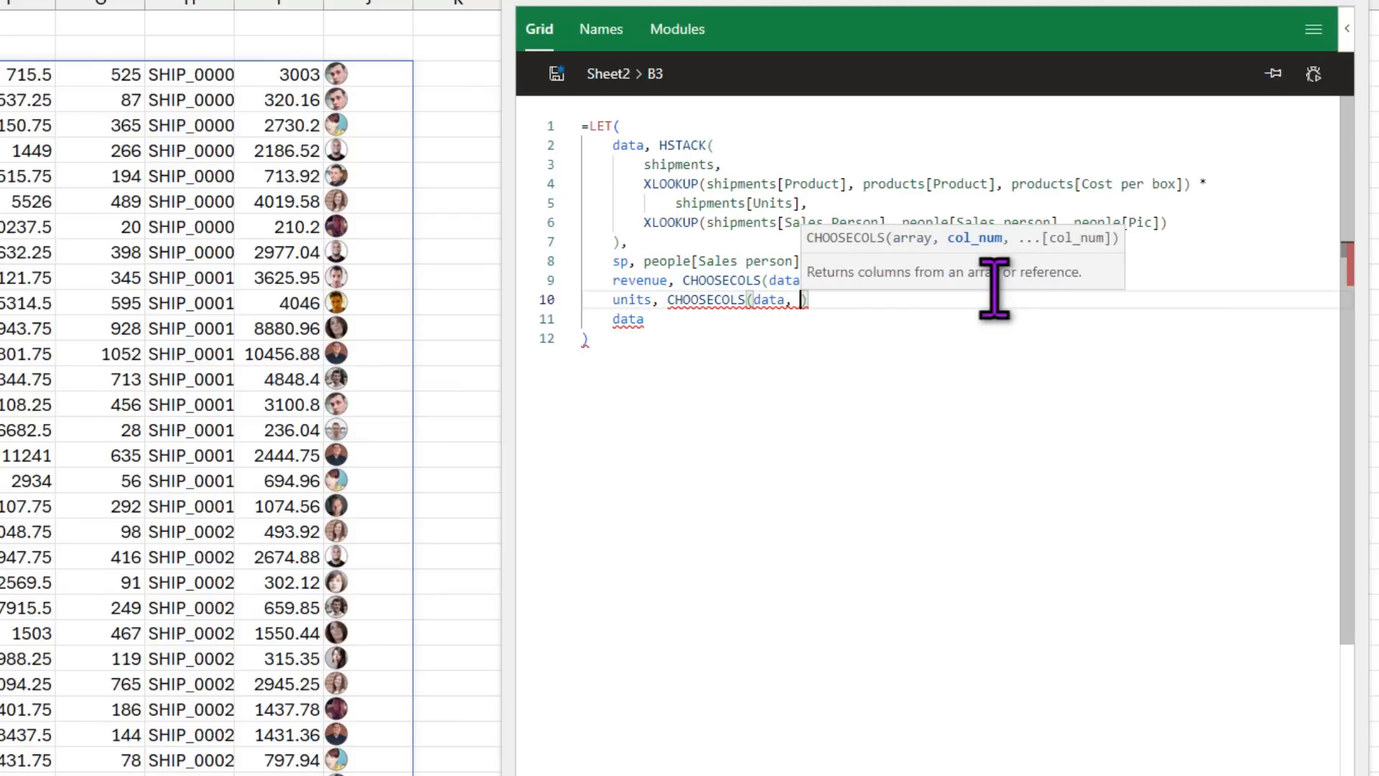
pyautogui.write('6),')
pyautogui.press('Return')
pyautogui.write('cost, ')
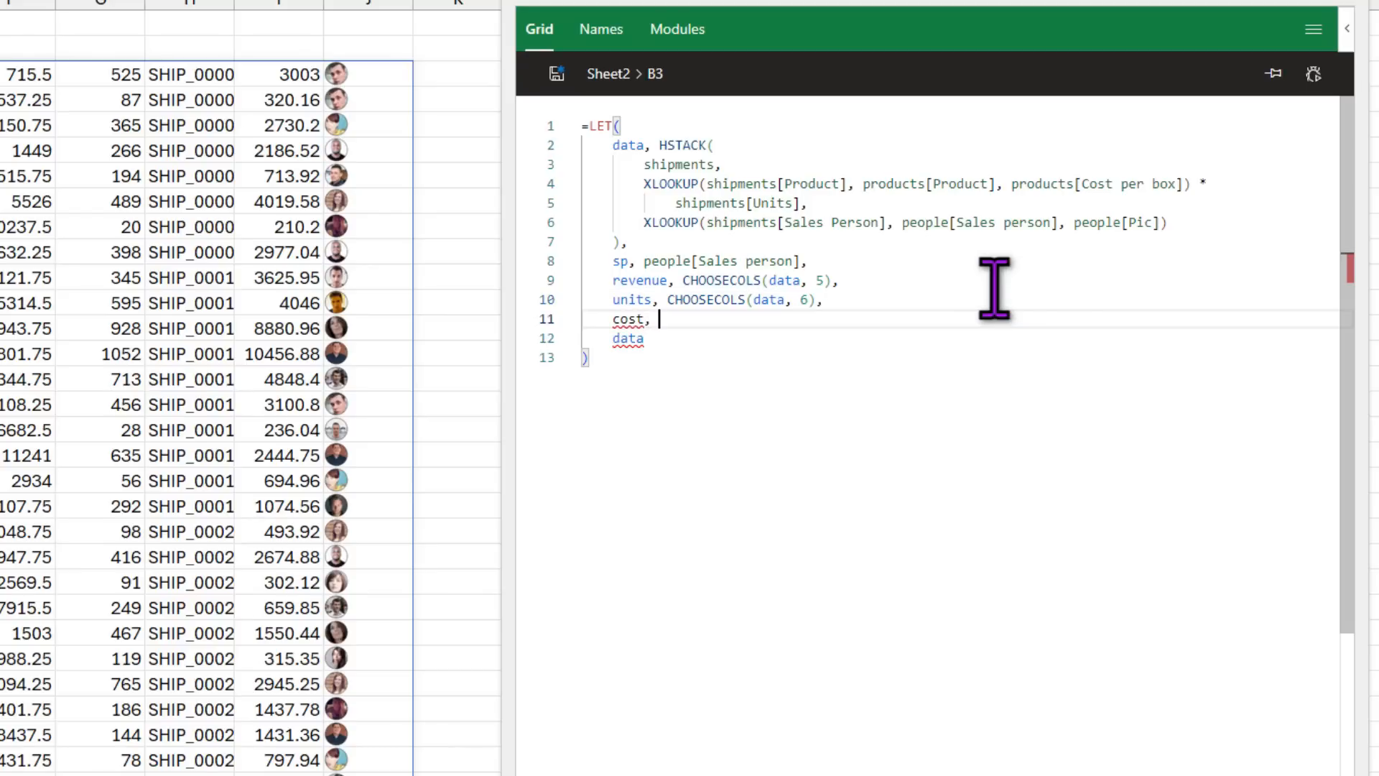
pyautogui.write('CHOOSECOLS(data, 8)')
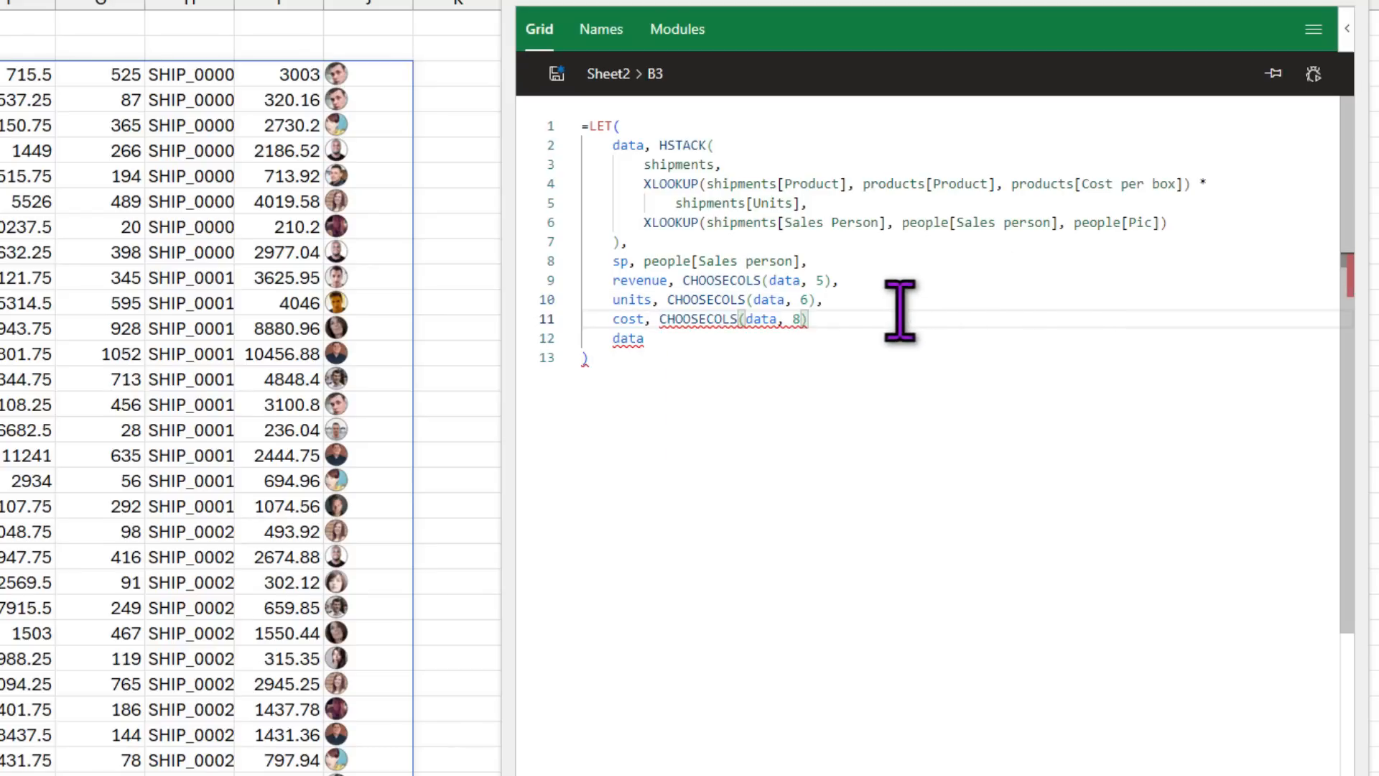
pyautogui.write(',')
# Step: Add profit as revenue-cost and profit_pct as profit / revenue
pyautogui.press('Return')
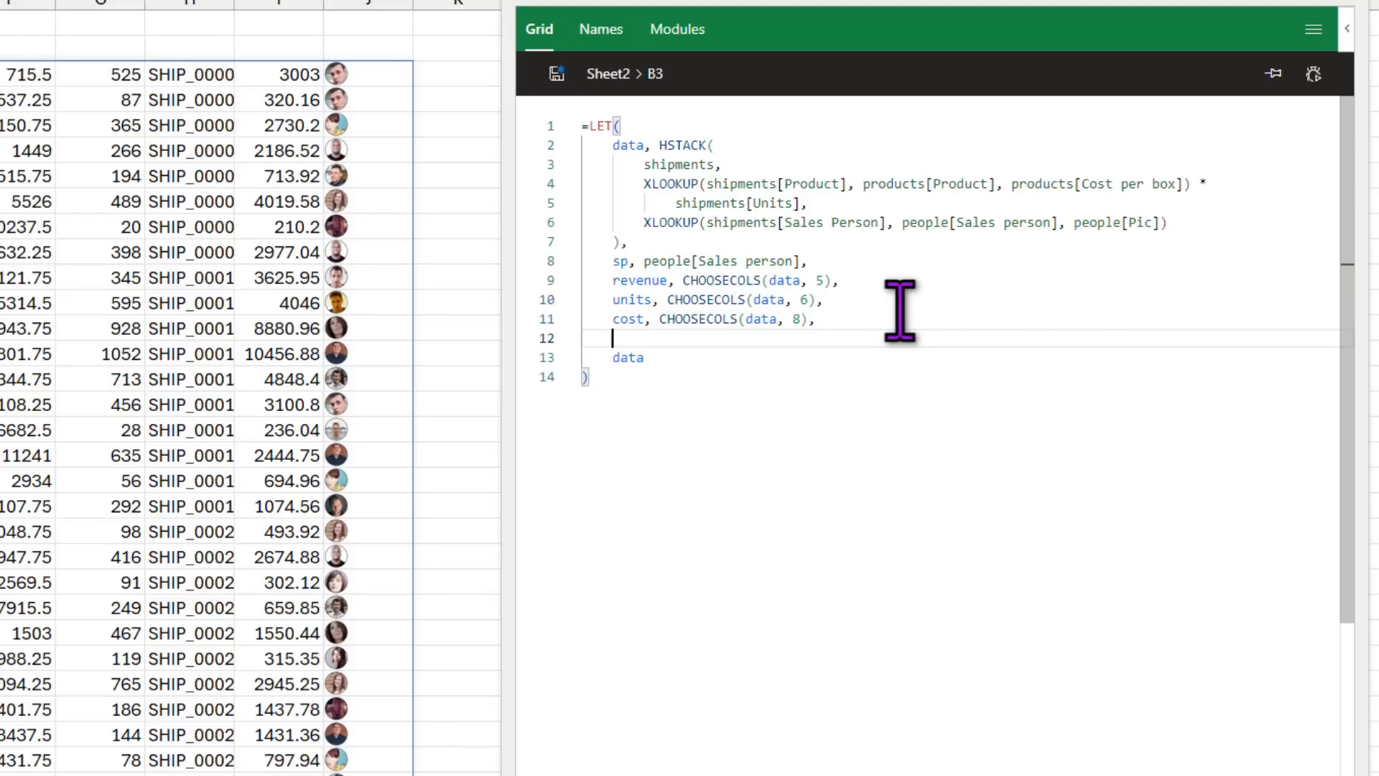
pyautogui.write('pro')
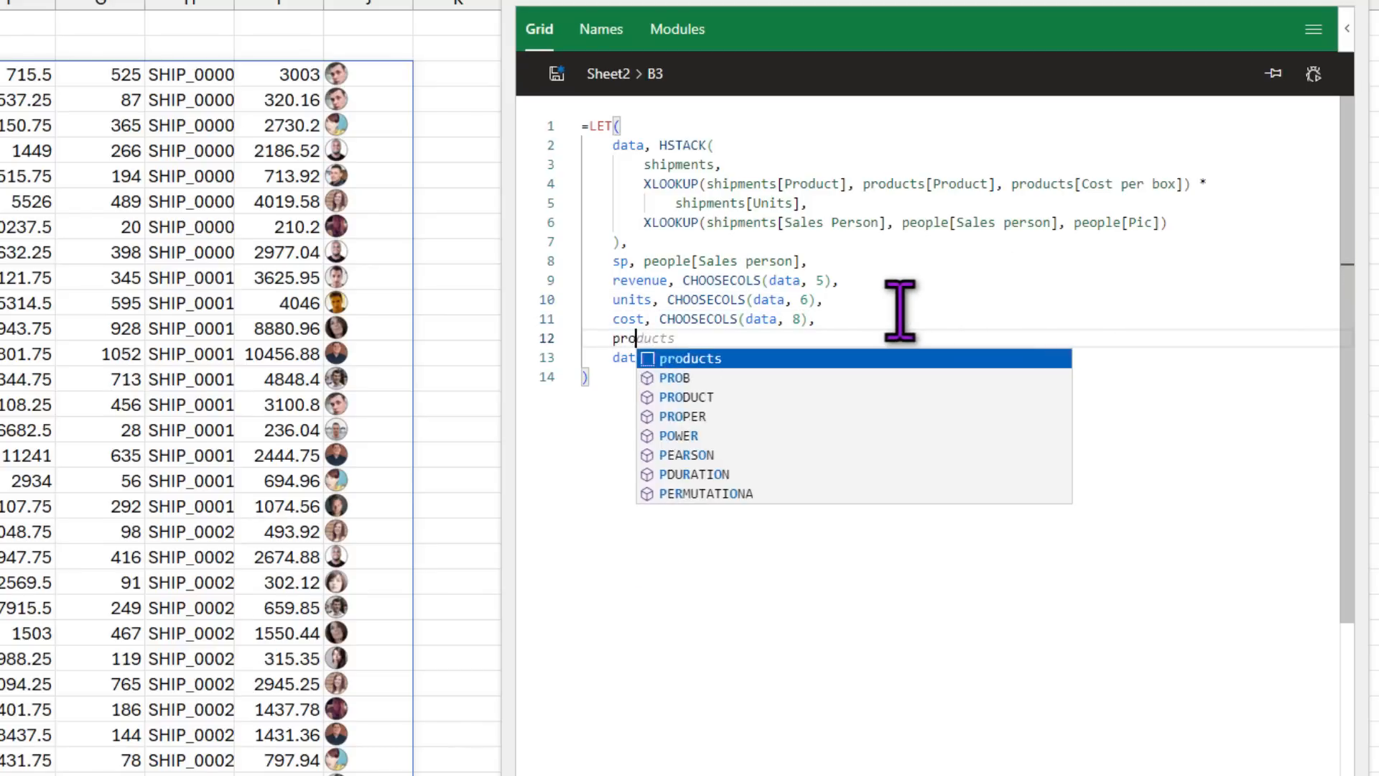
pyautogui.write('fit, rev')
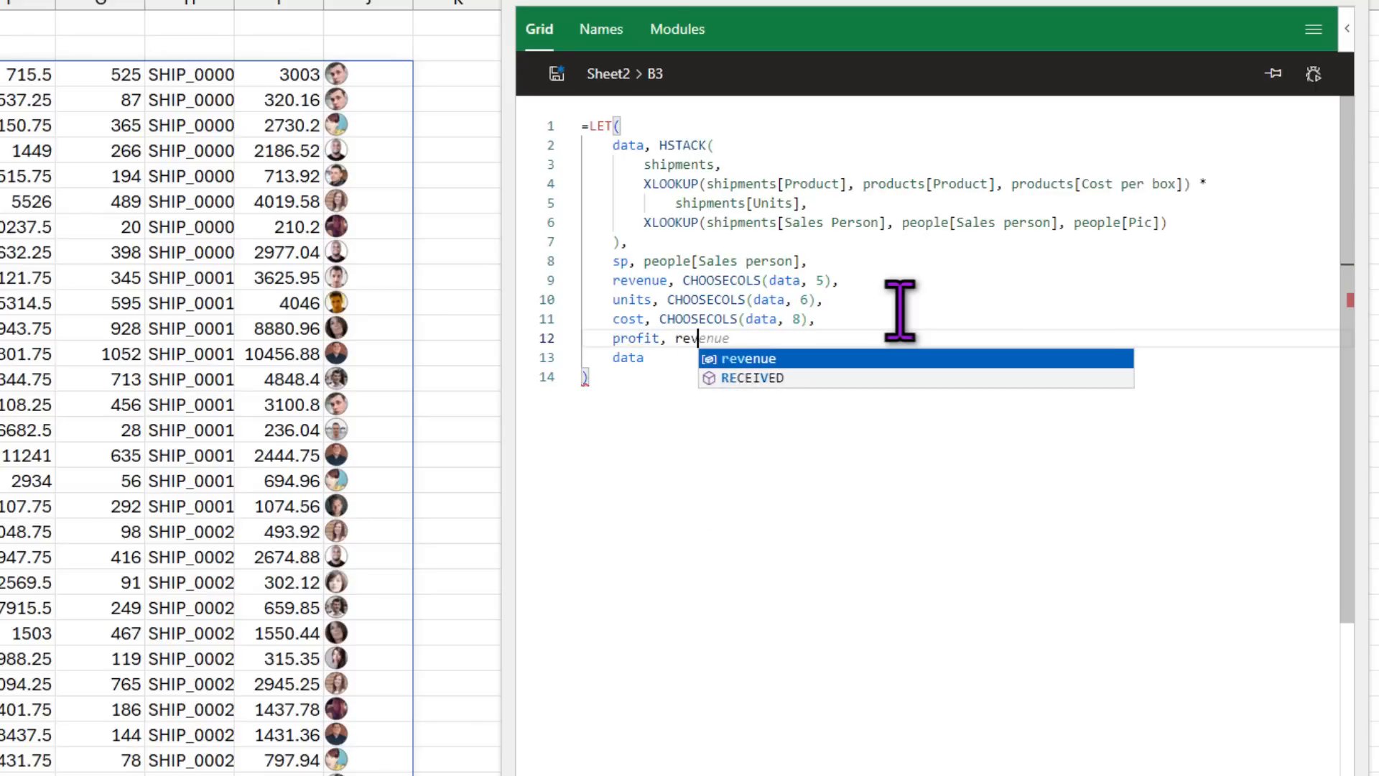
pyautogui.write('enue-cost,')
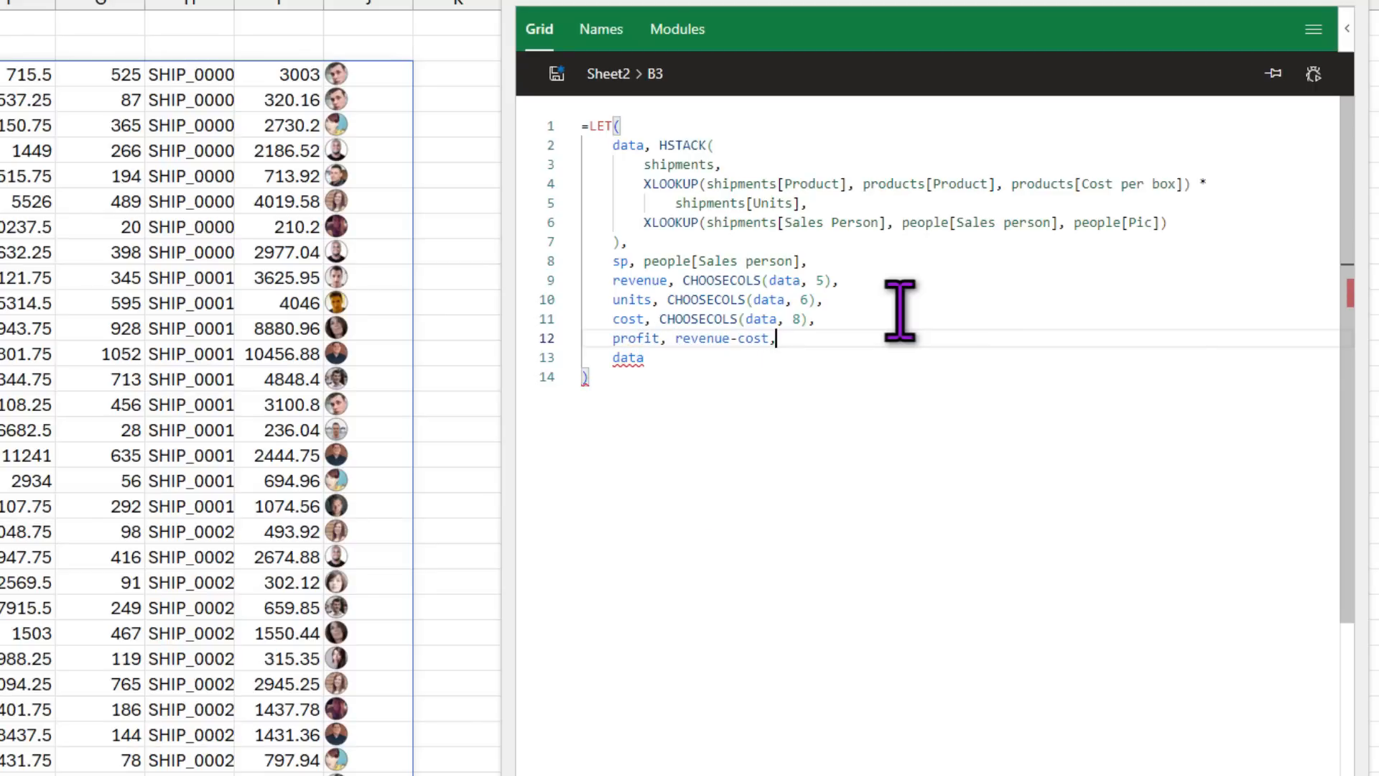
pyautogui.press('Return')
pyautogui.write('profit')
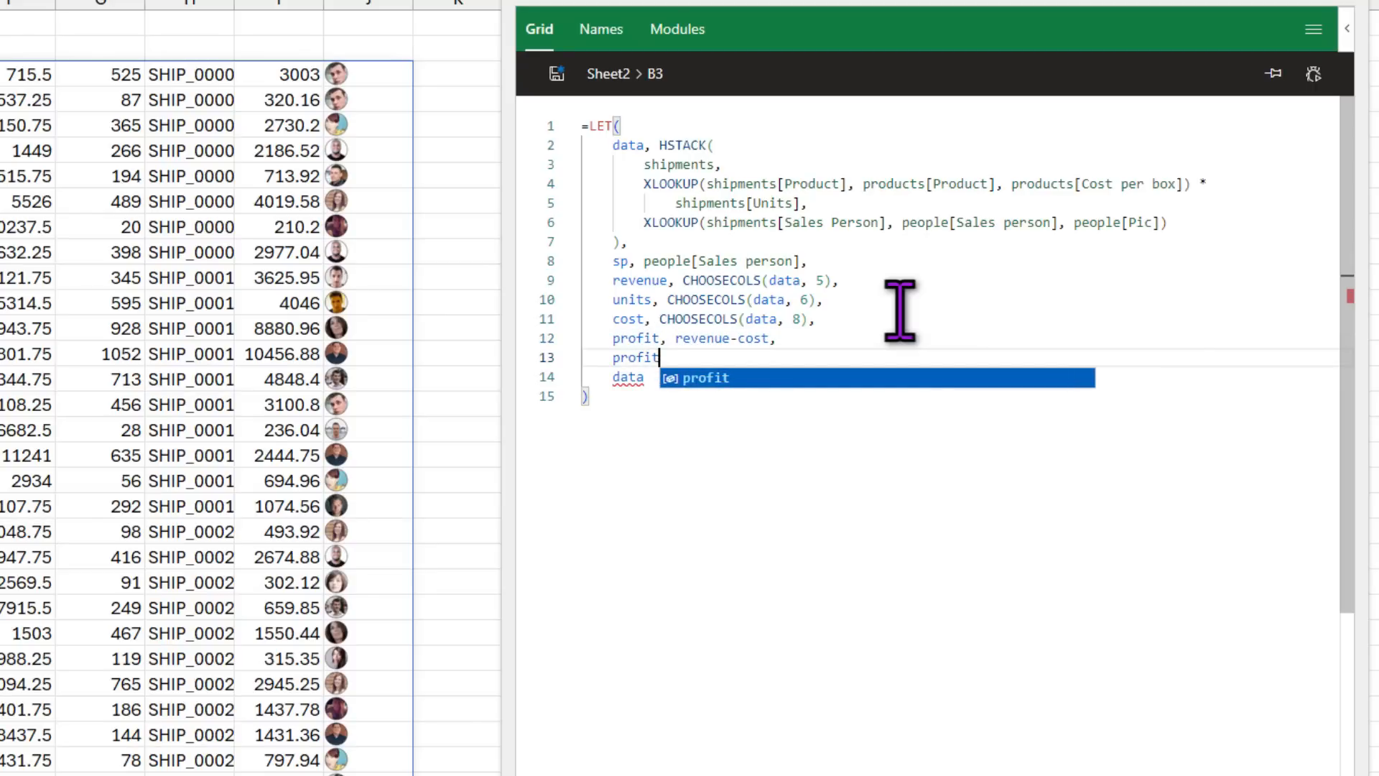
pyautogui.write('_pct,')
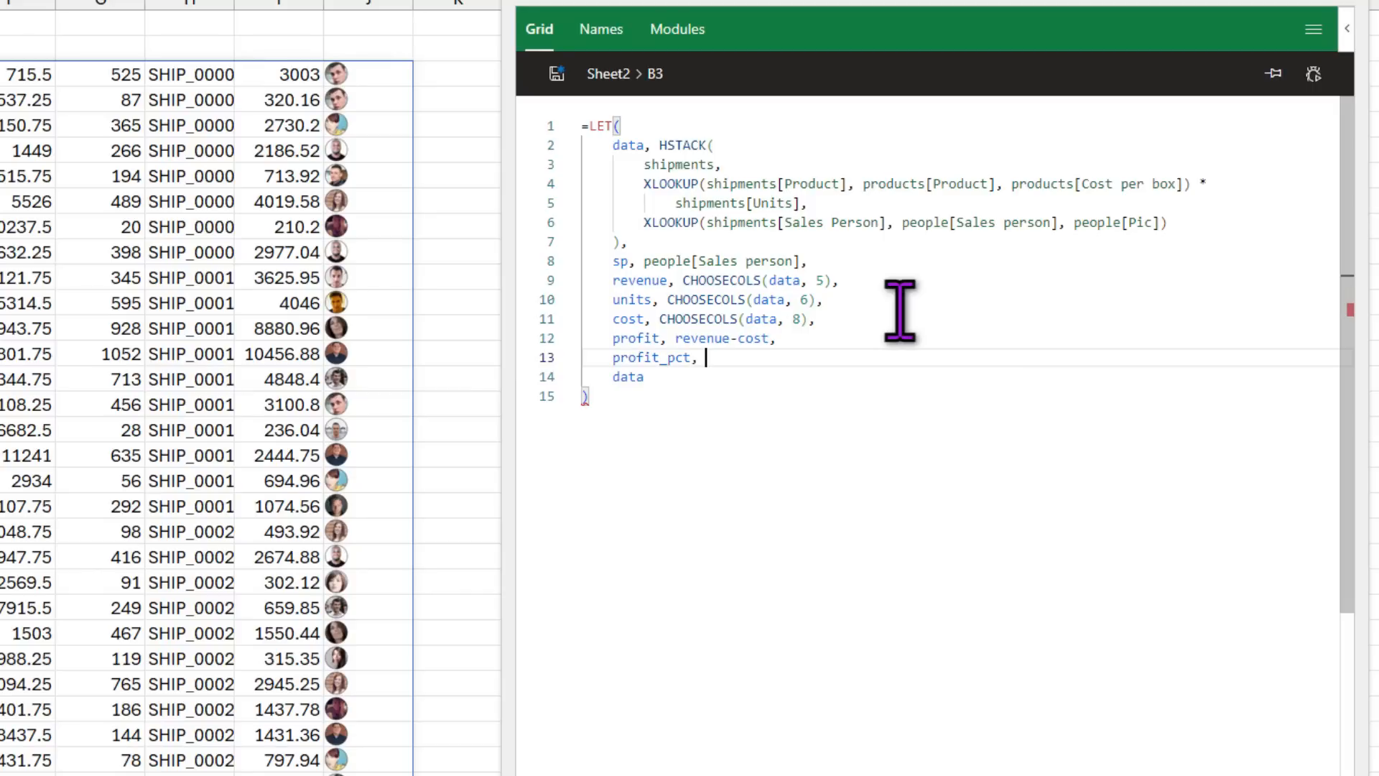
pyautogui.write(' profi')
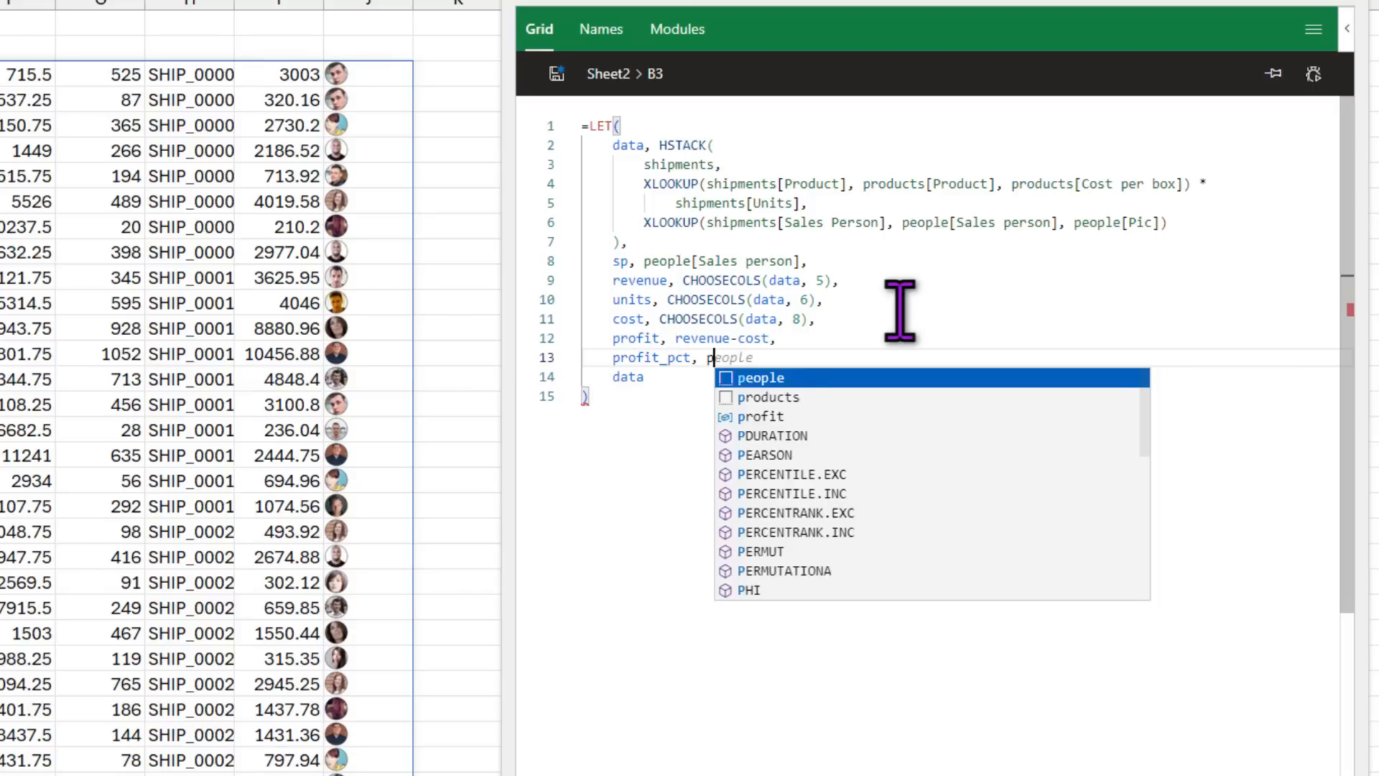
pyautogui.write('t')
pyautogui.press('BackSpace')
pyautogui.write('it ')
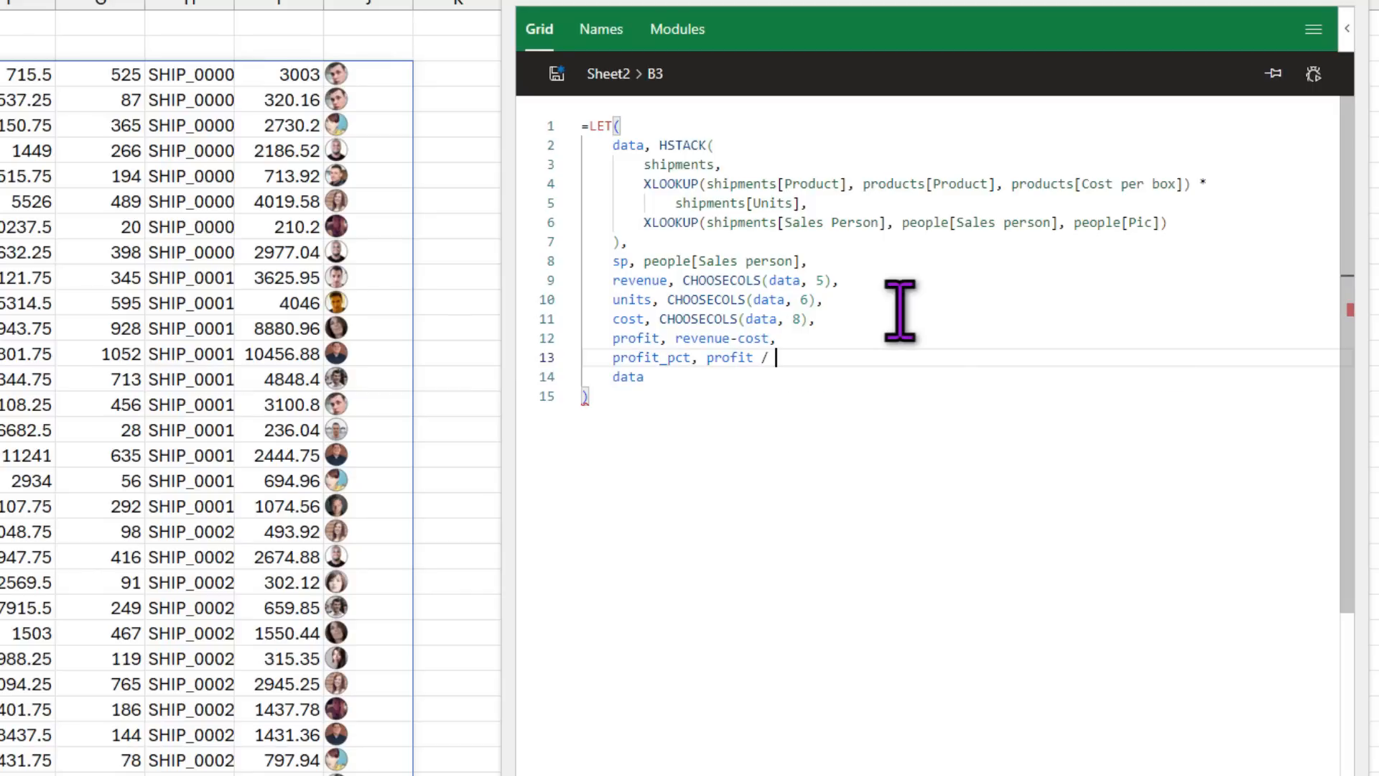
pyautogui.write('/ revenue,')
pyautogui.press('Down')
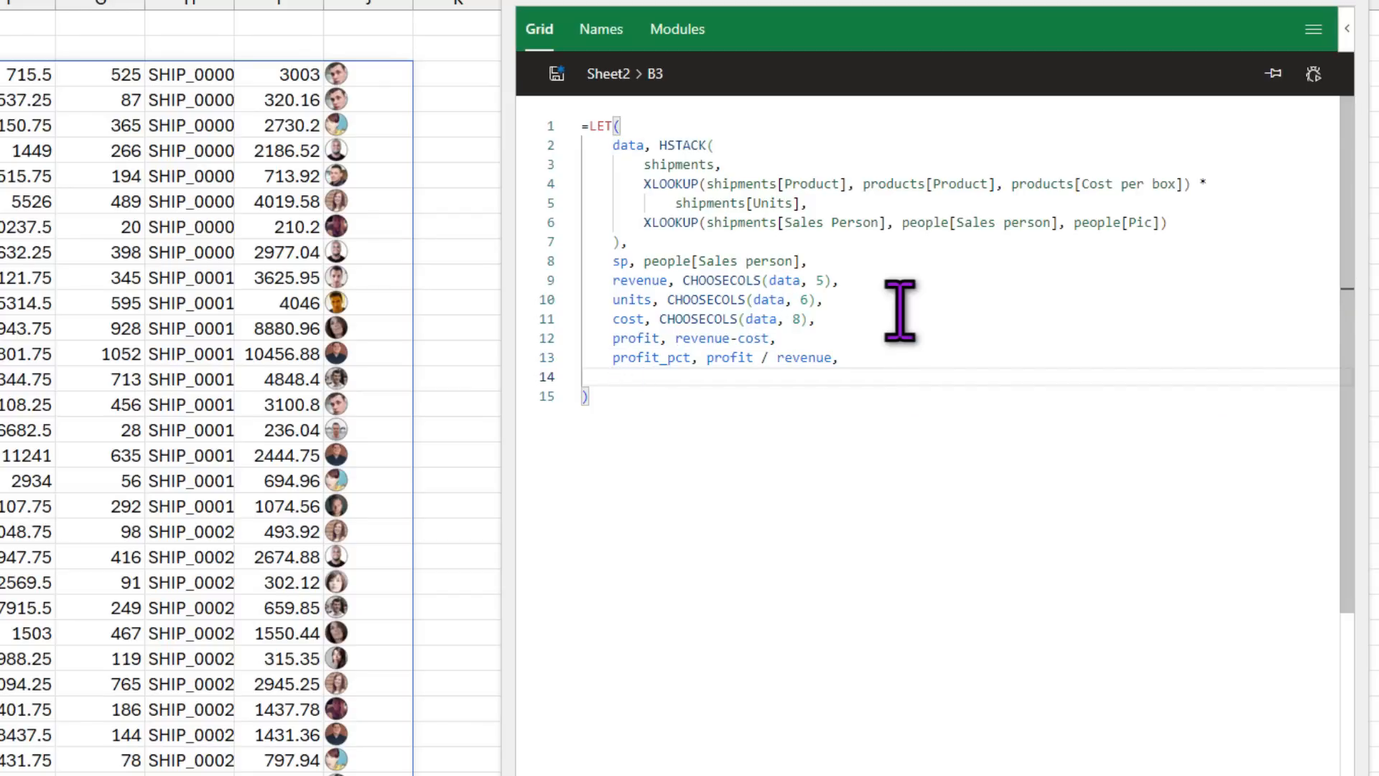
# Step: Temporarily return profit to preview its values, then remove that test line
pyautogui.press('Return')
pyautogui.write('fit')
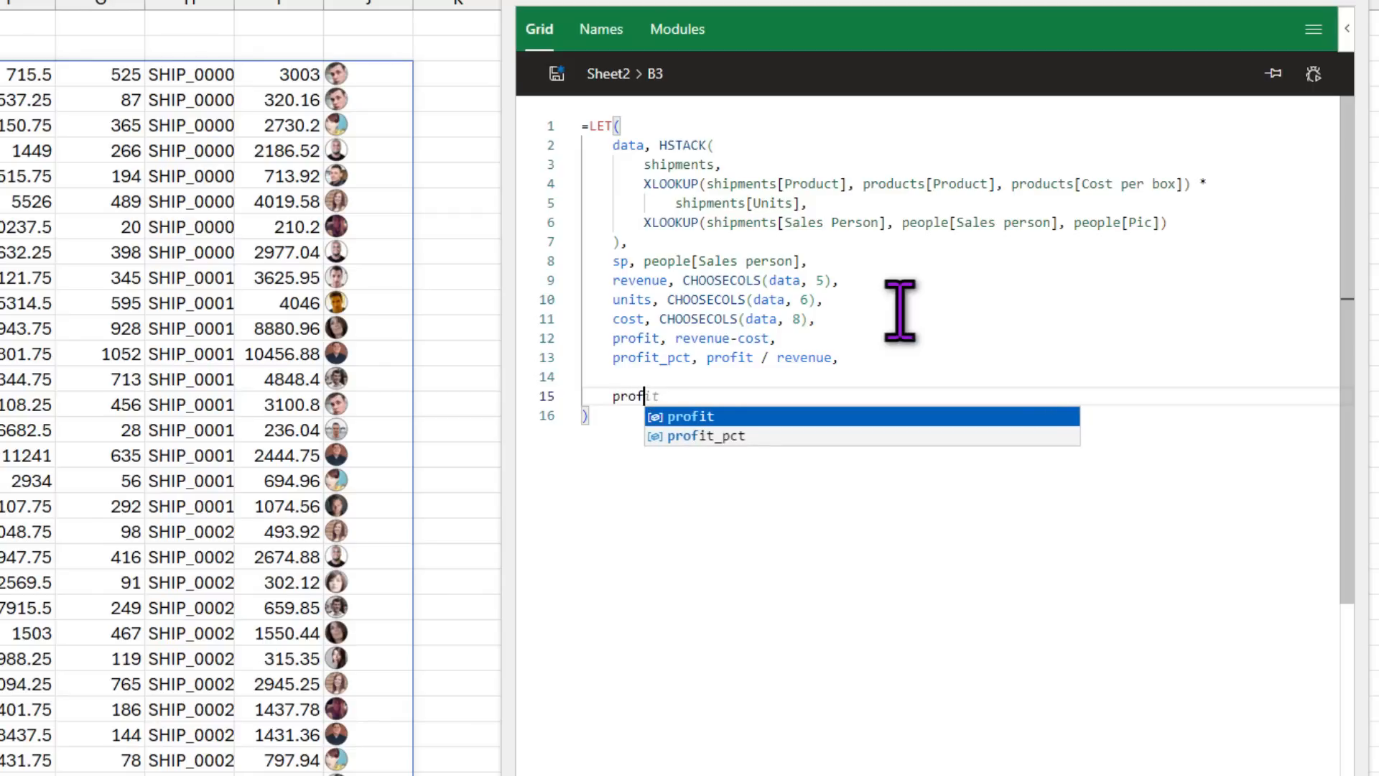
pyautogui.click(557, 74)
pyautogui.scroll(-7, 79, 160)
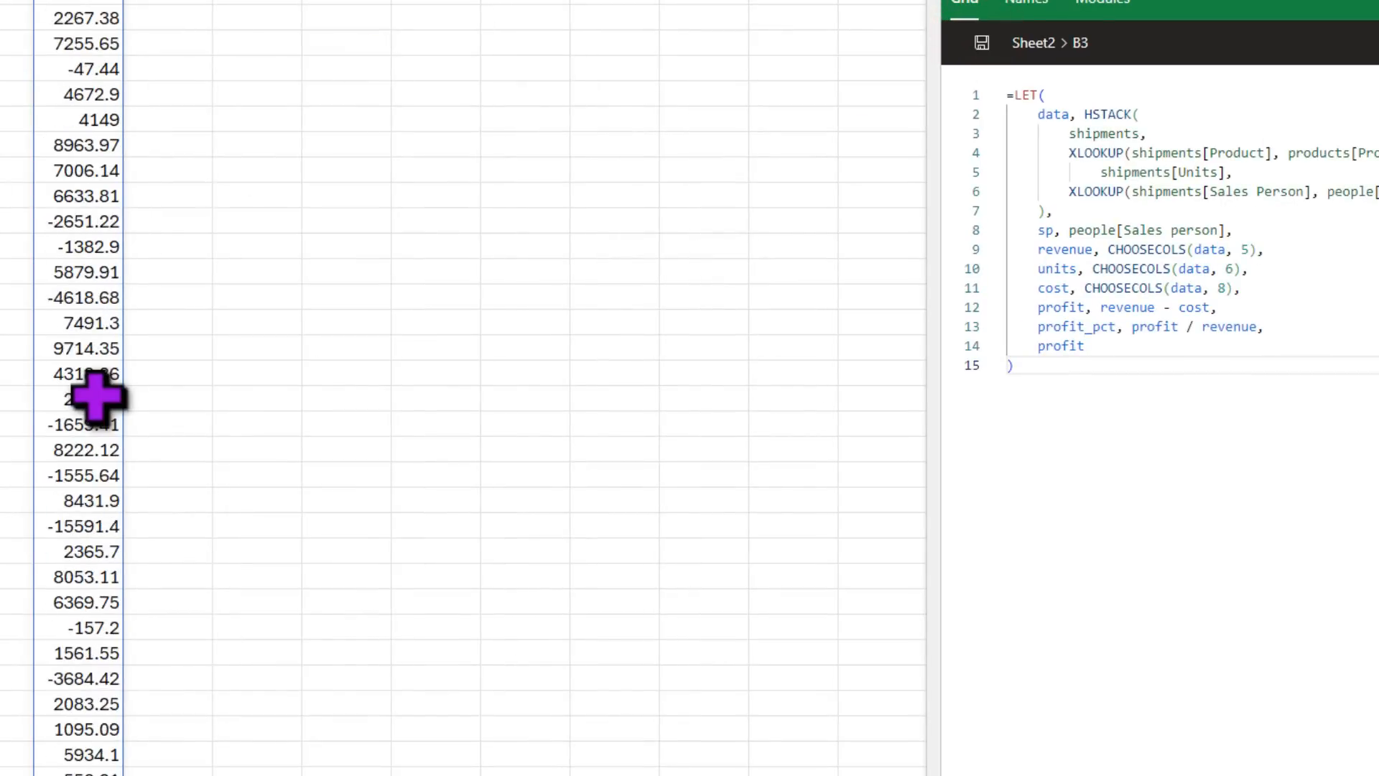
pyautogui.scroll(7, 99, 394)
pyautogui.doubleClick(1356, 343)
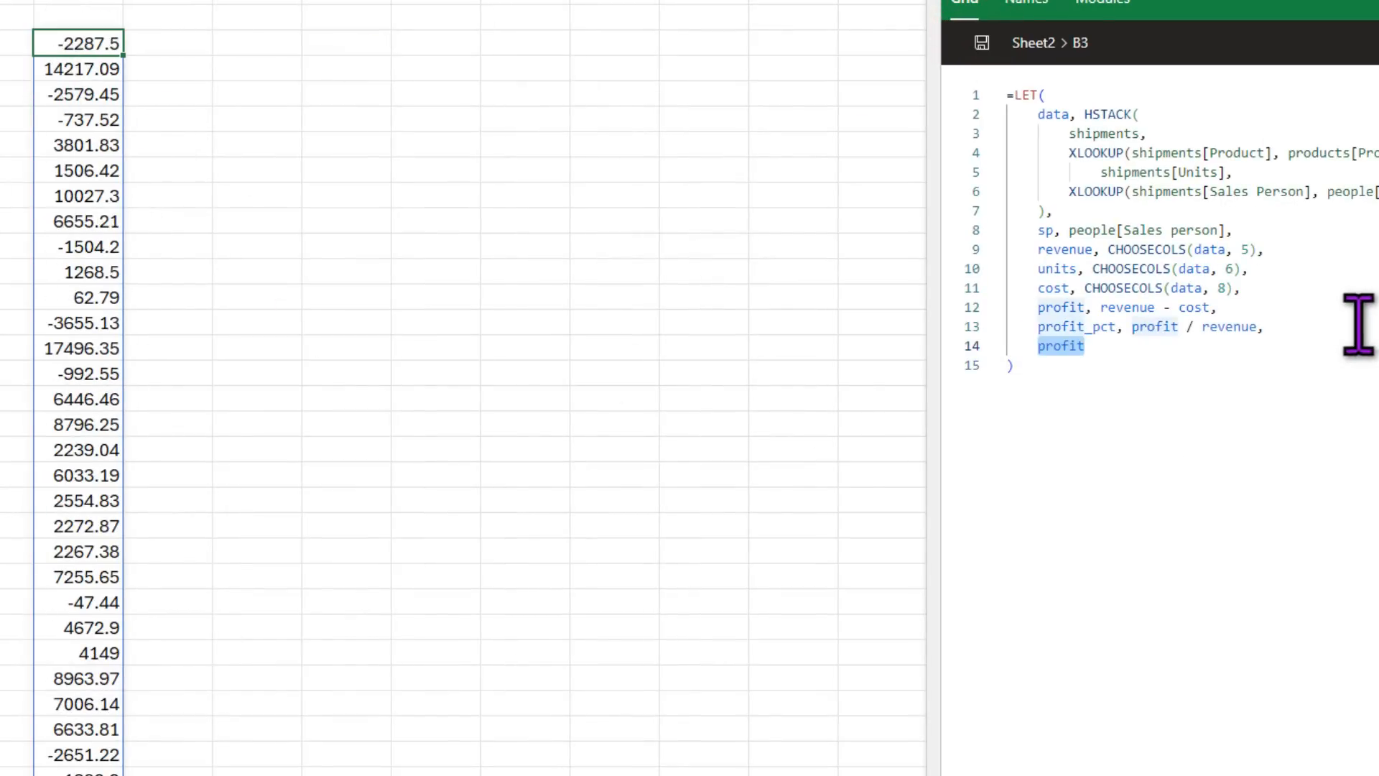
pyautogui.press('BackSpace')
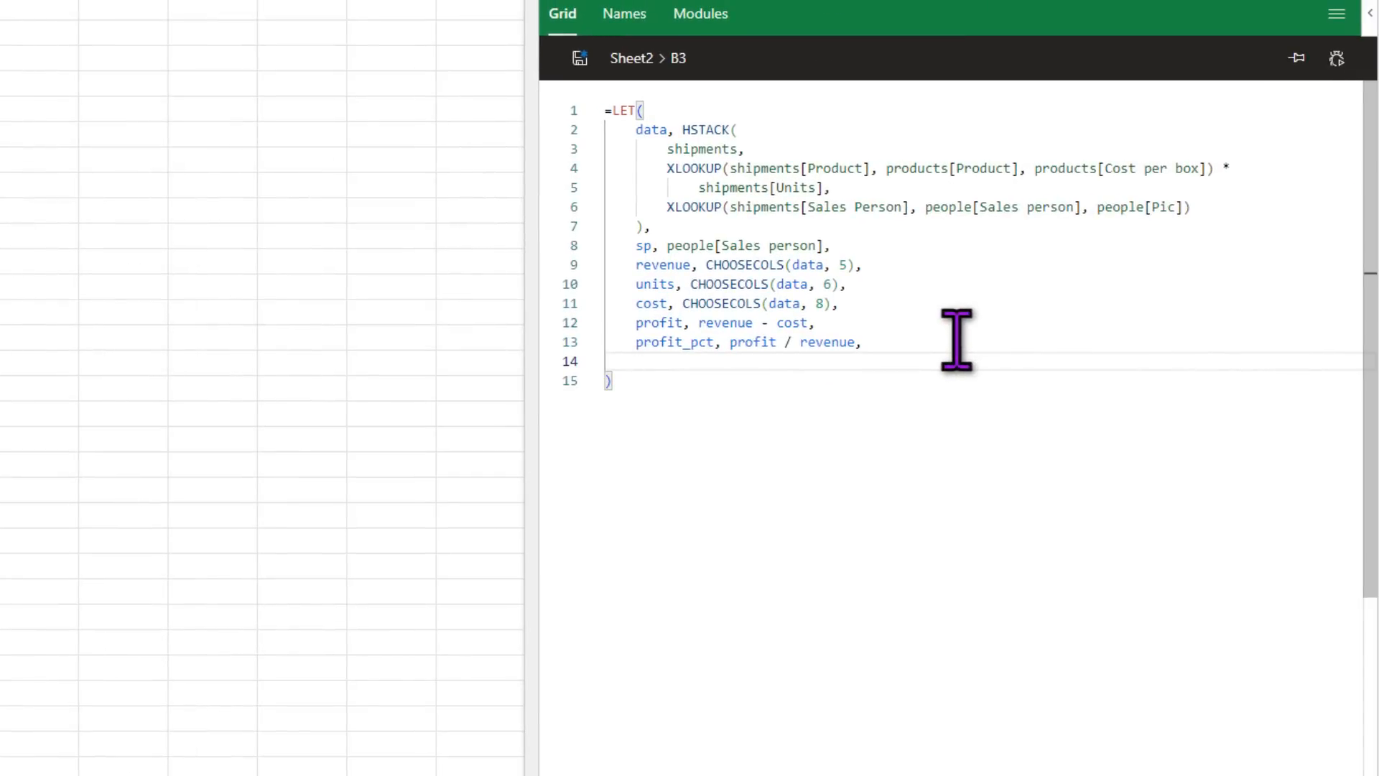
# Step: Start revenue_by_sp as BYROW over sp with a LAMBDA
pyautogui.press('Return')
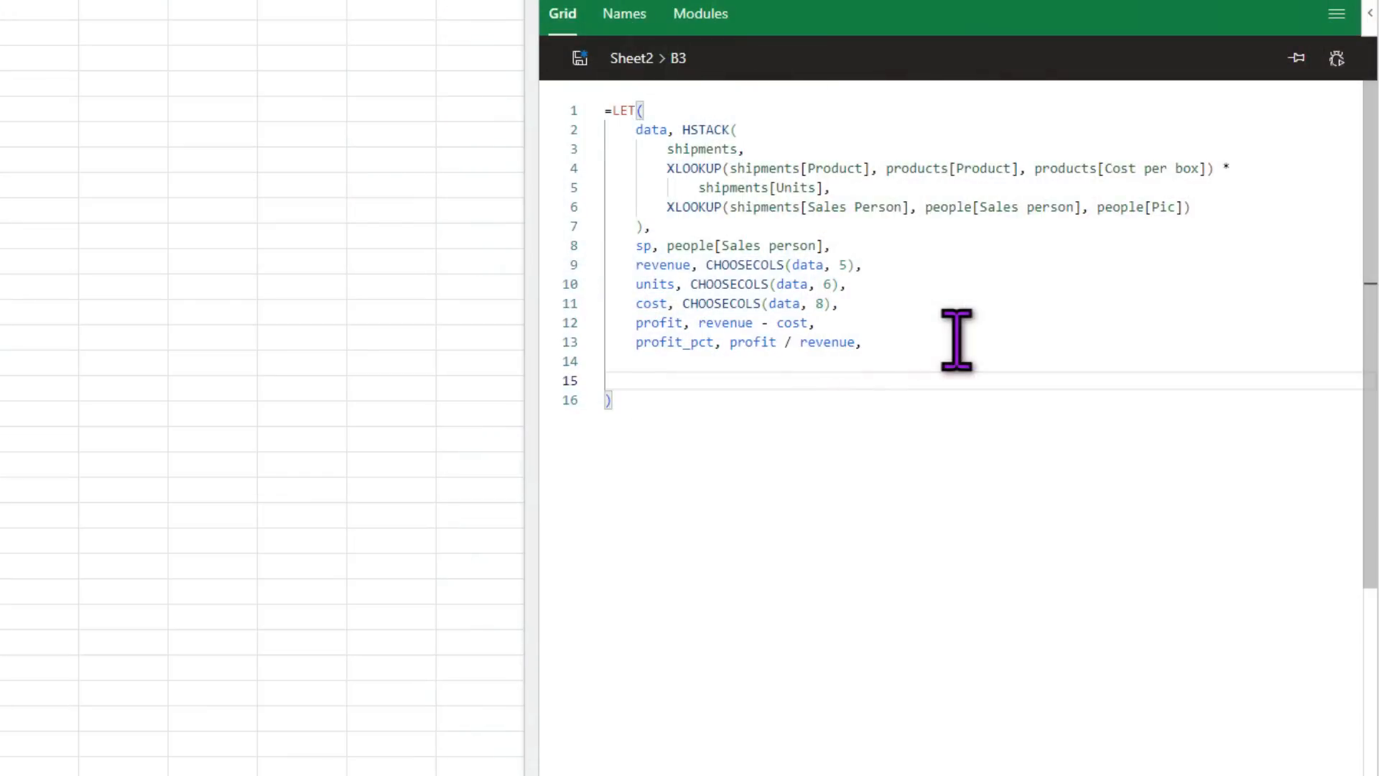
pyautogui.write('revenue_')
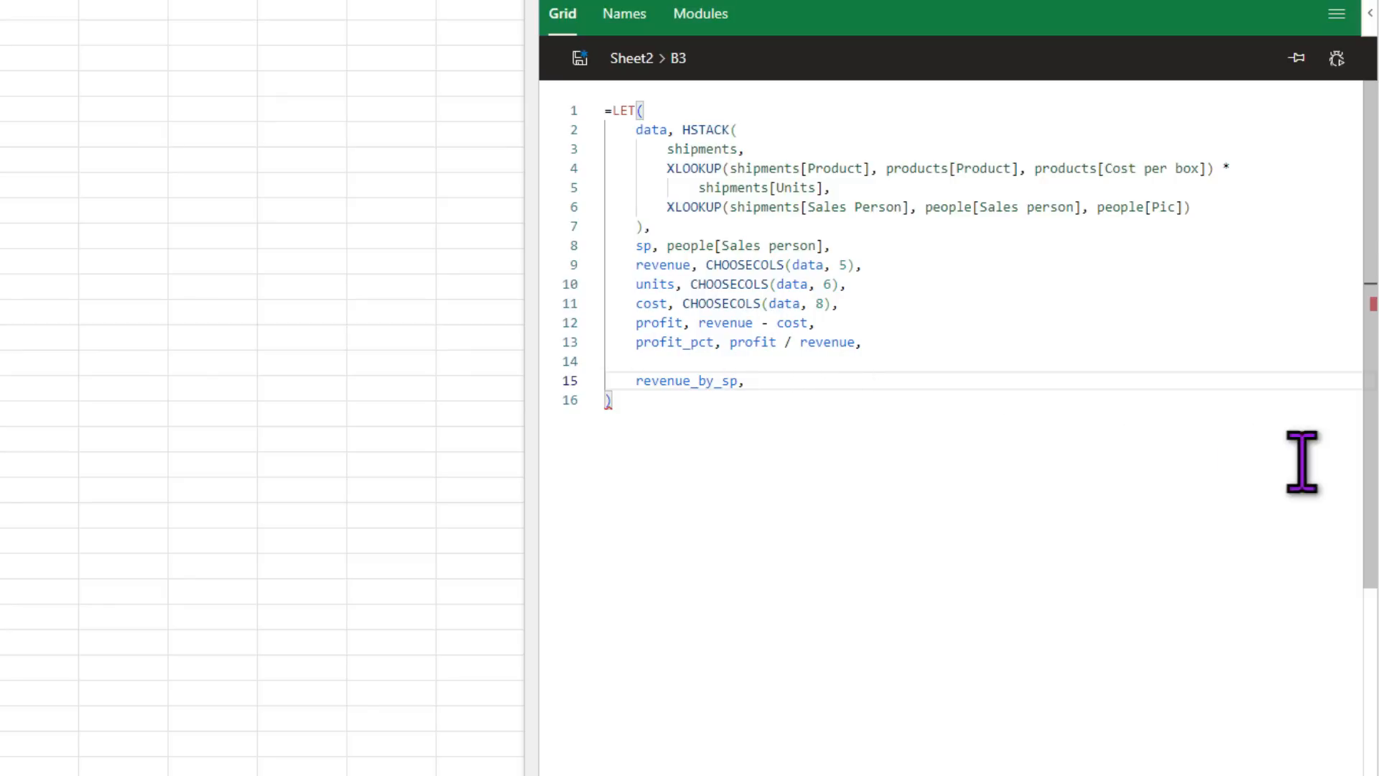
pyautogui.write('by')
pyautogui.press('Down')
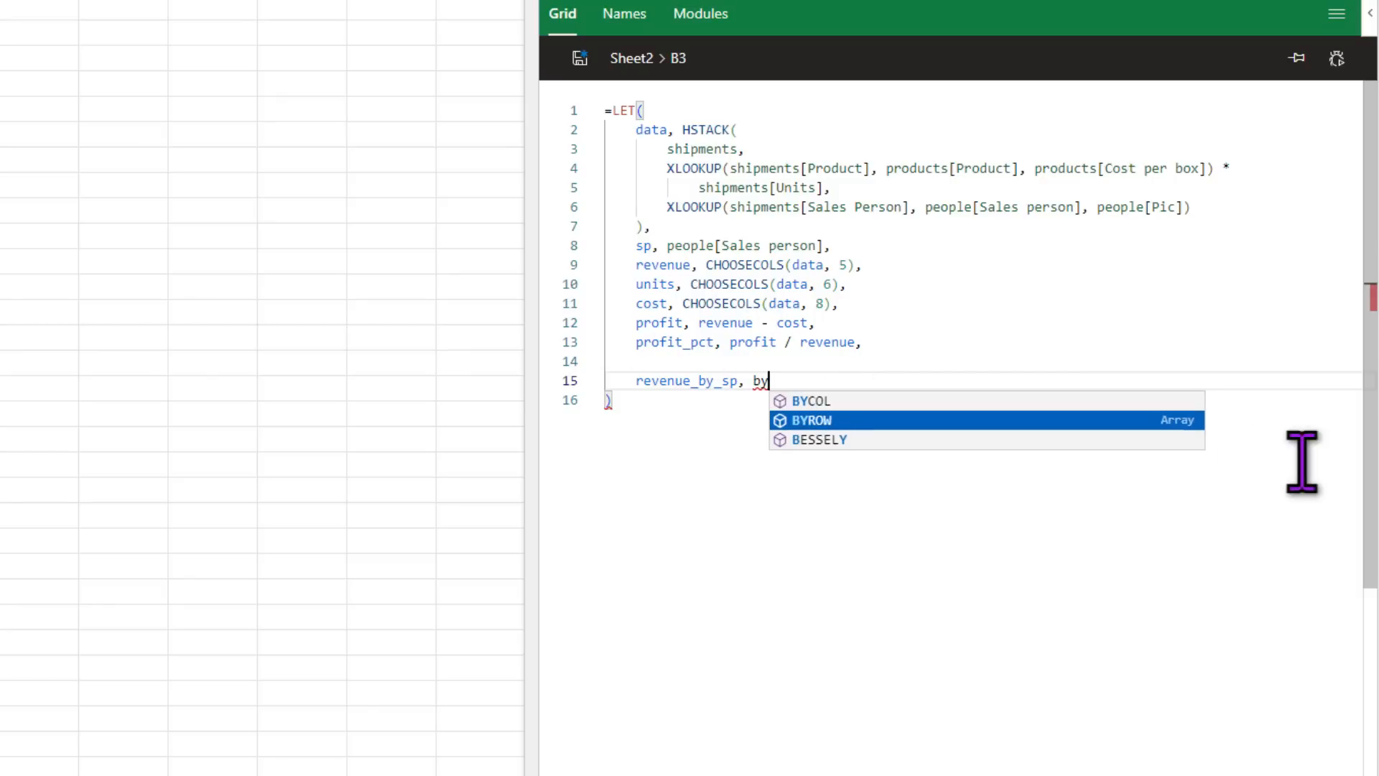
pyautogui.press('Tab')
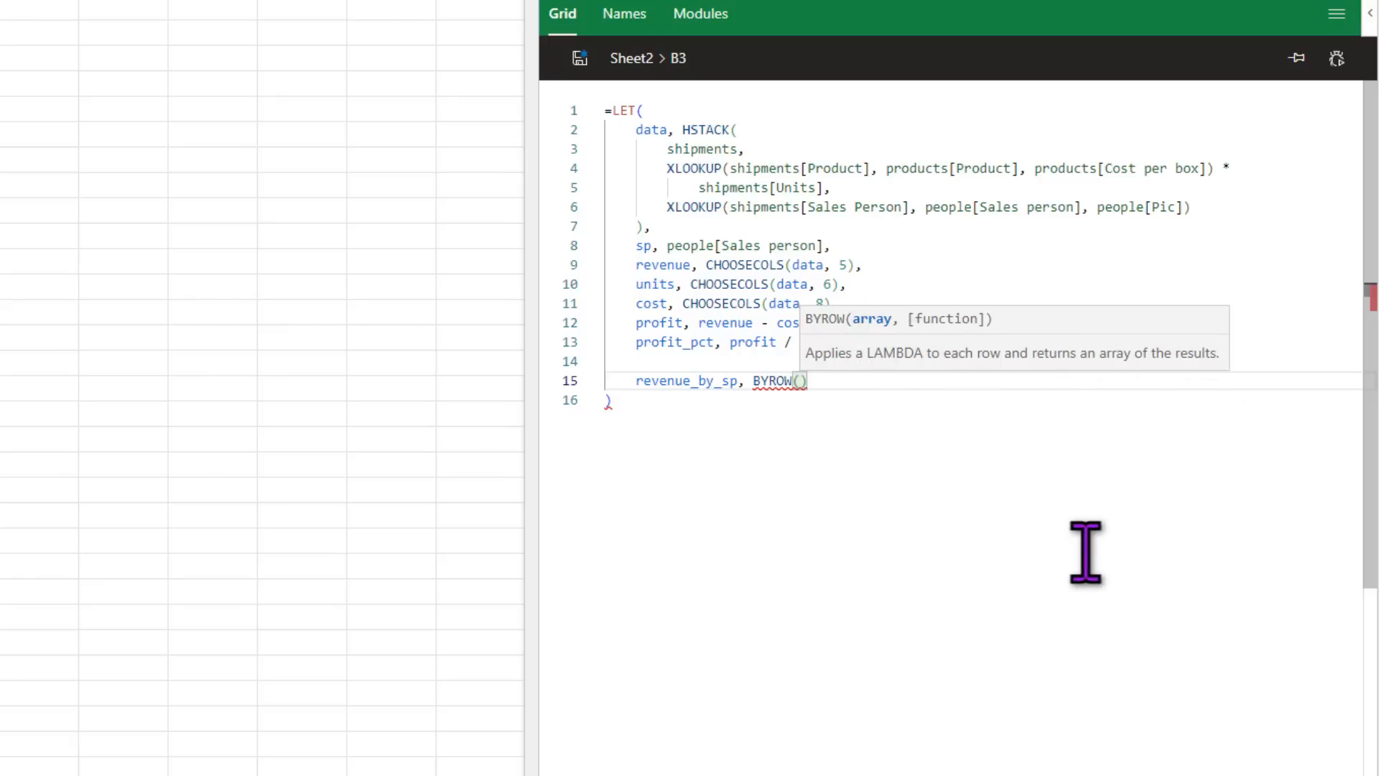
pyautogui.write('sp, ')
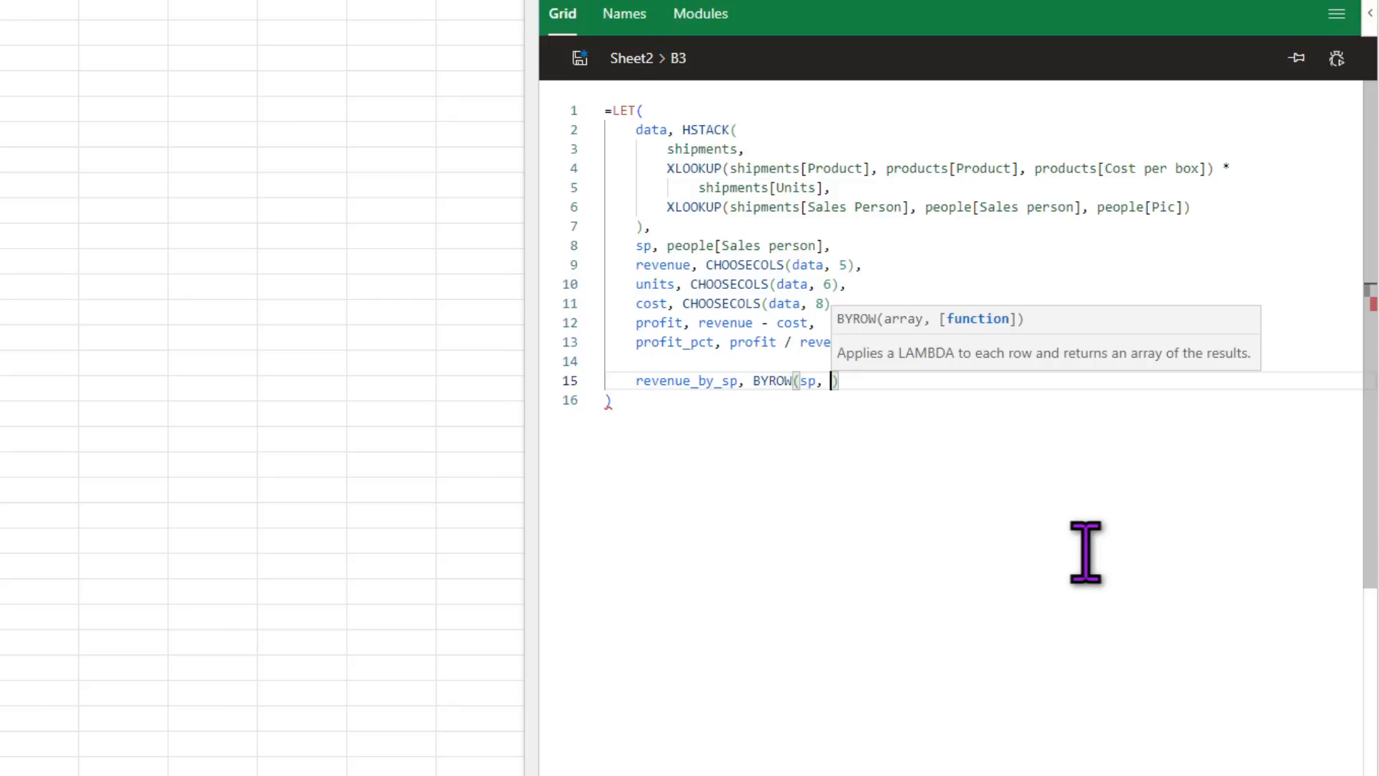
pyautogui.write('lam')
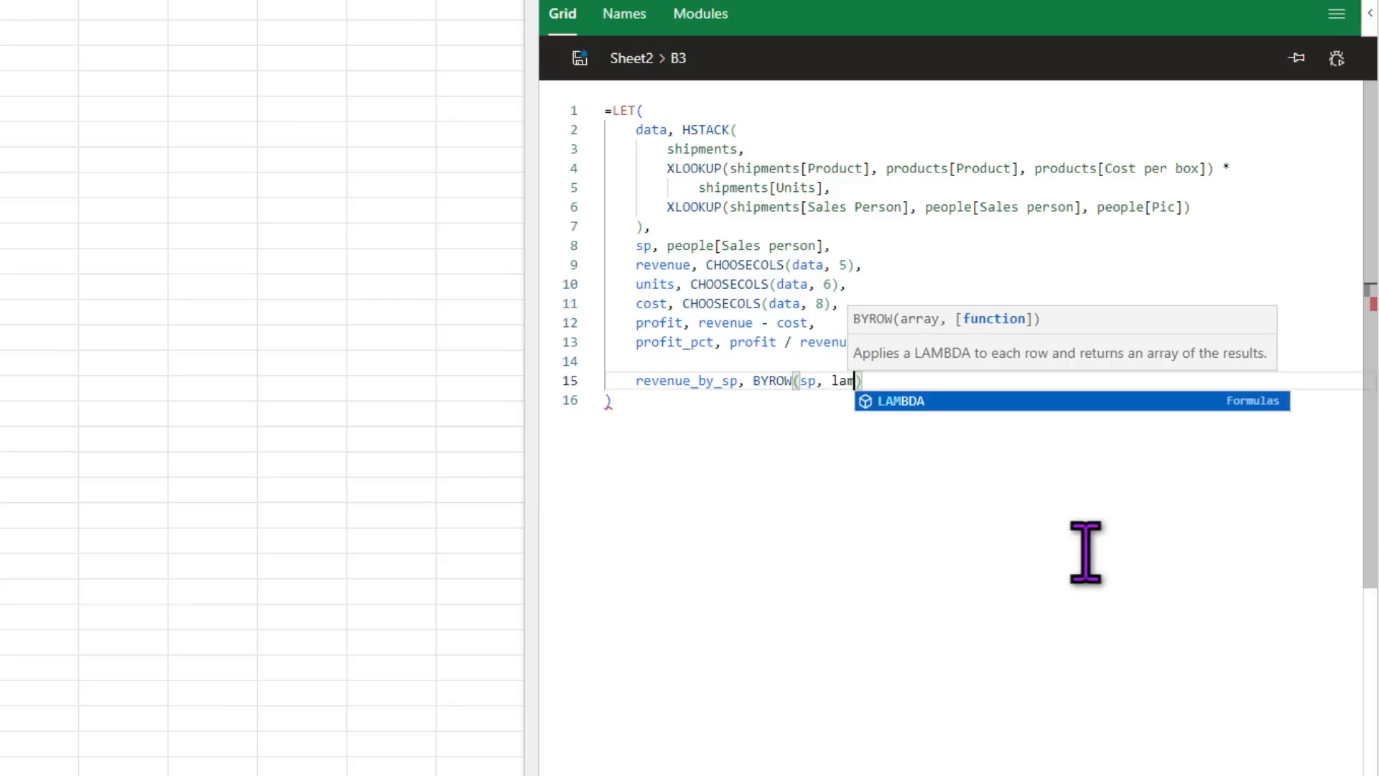
pyautogui.press('Tab')
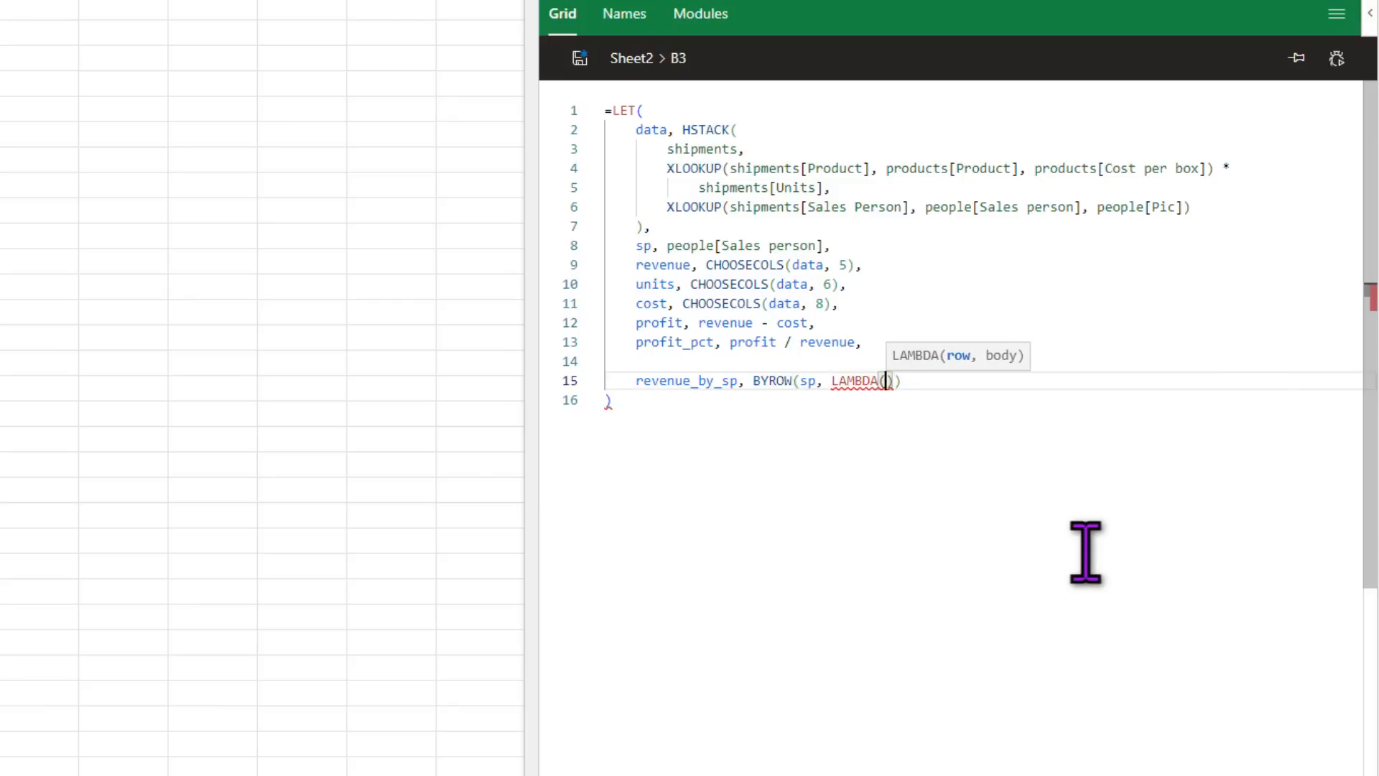
# Step: Make the LAMBDA compute SUM(revenue*(shipments[Sales Person]=a)) for each sales person a
pyautogui.write('a')
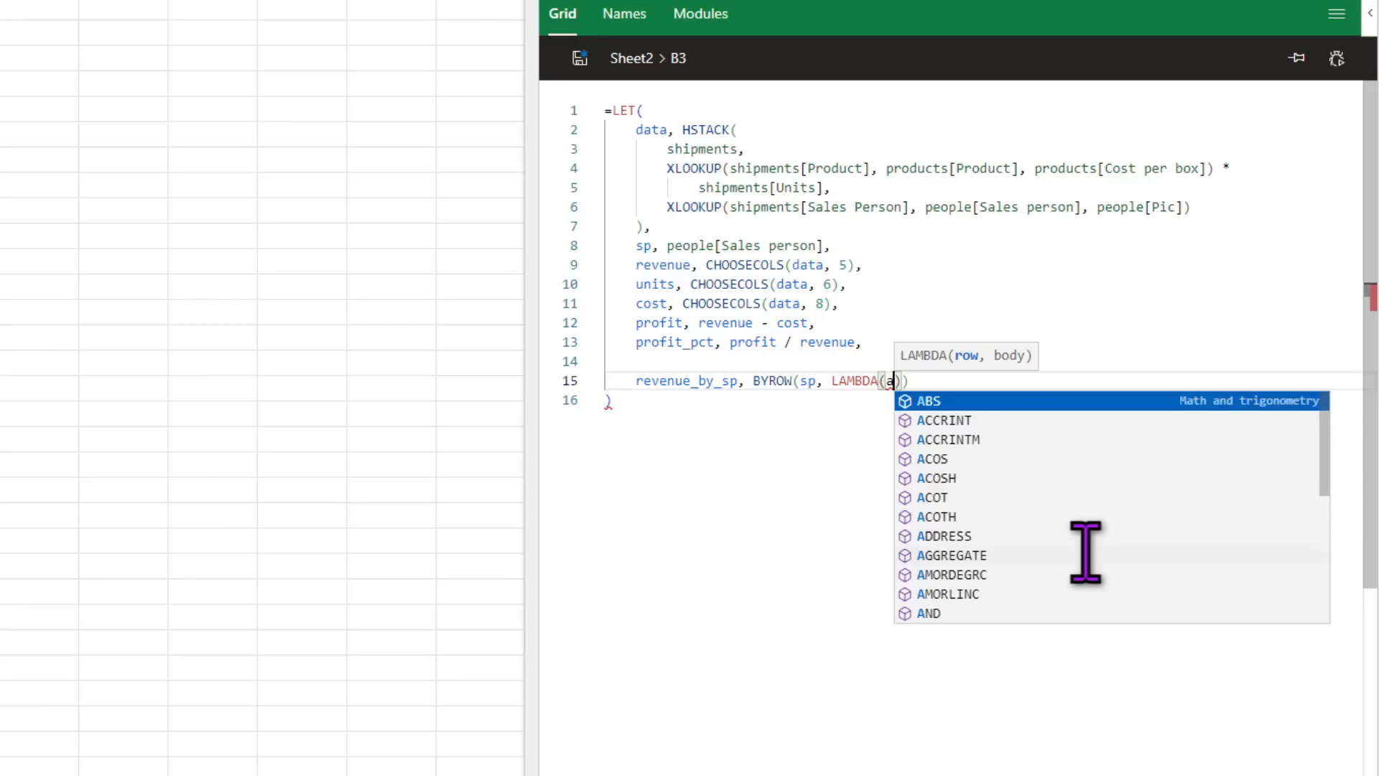
pyautogui.write(', ')
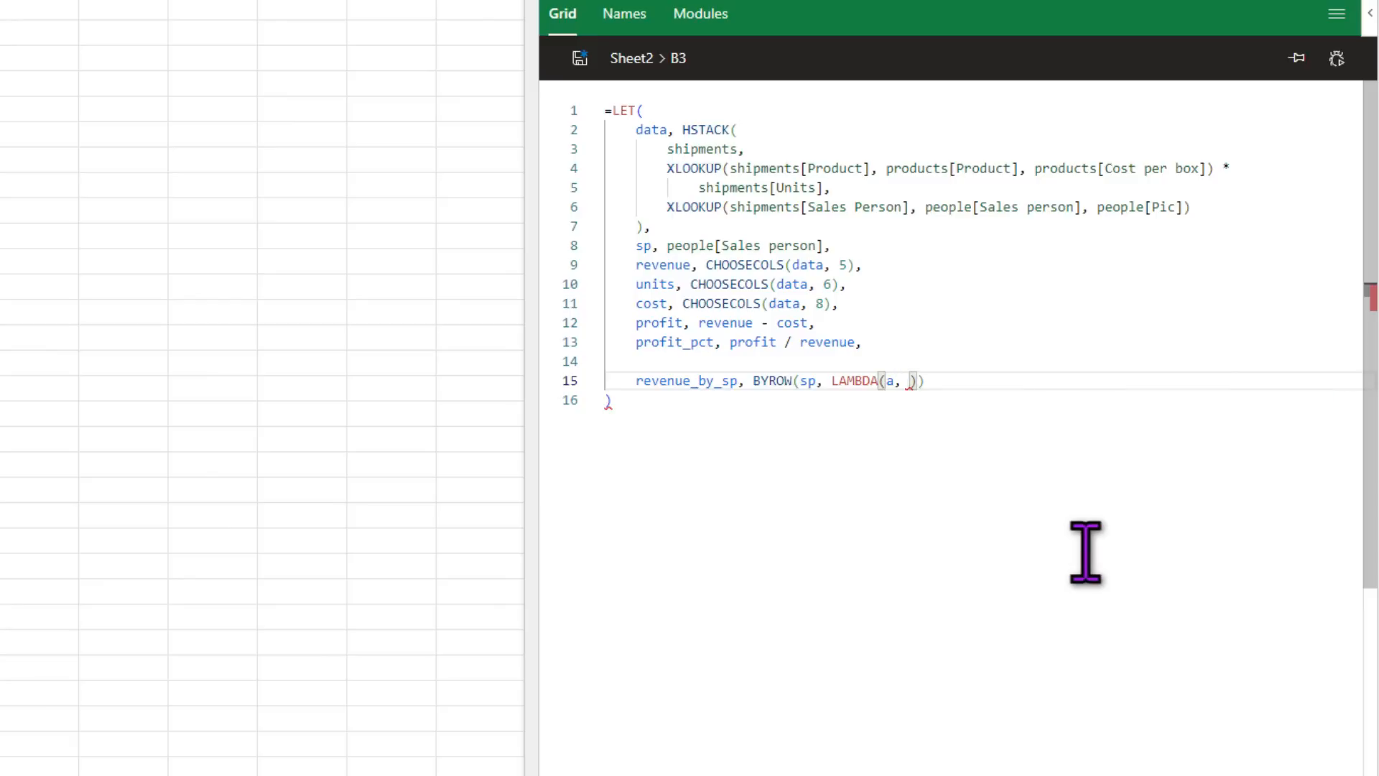
pyautogui.write('s')
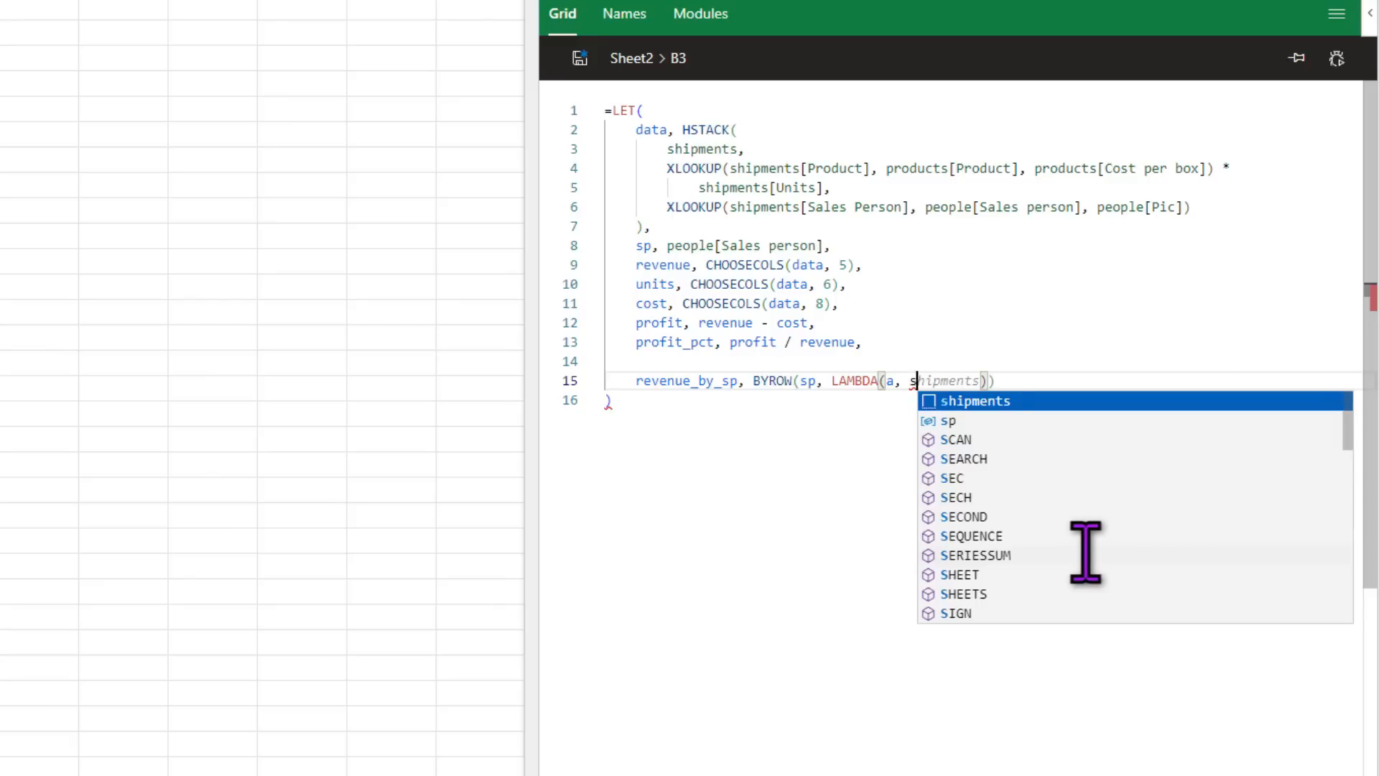
pyautogui.write('um')
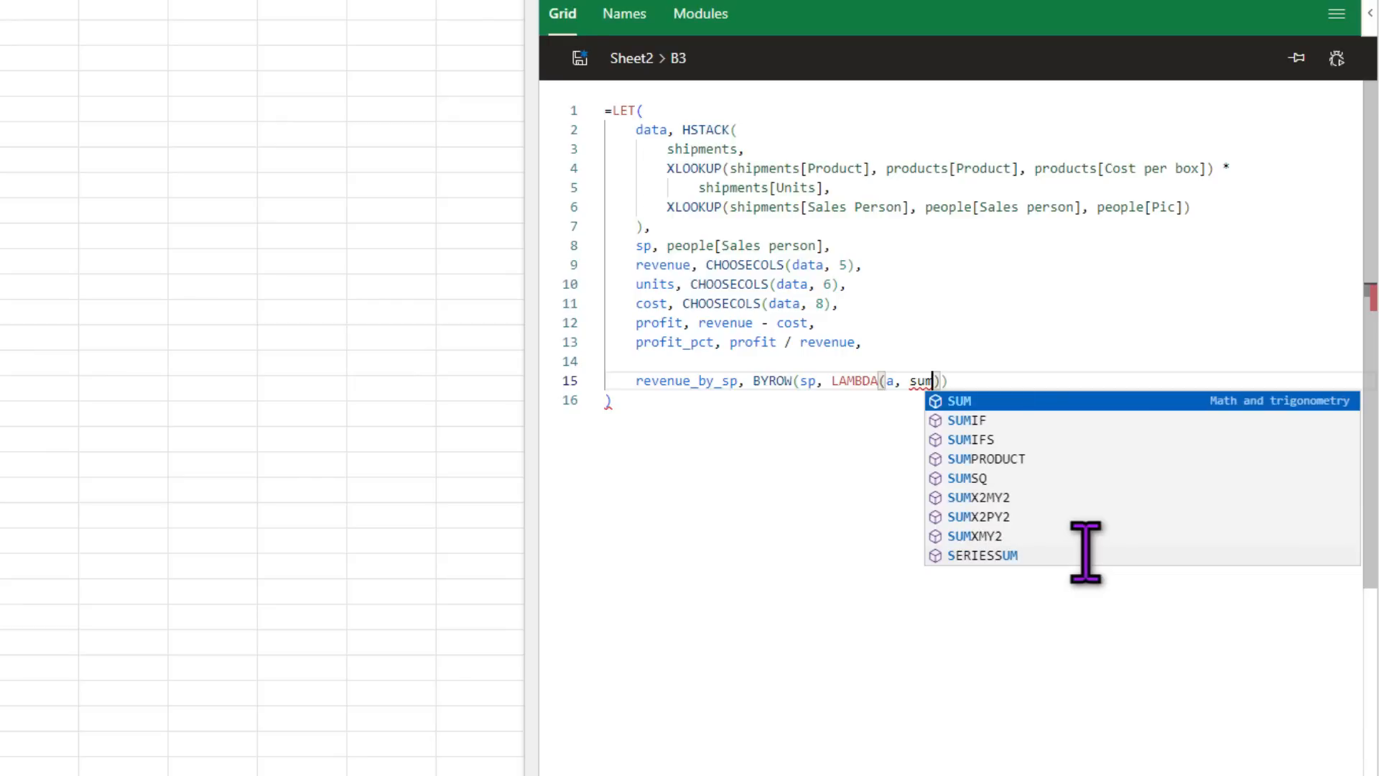
pyautogui.write('(revenue')
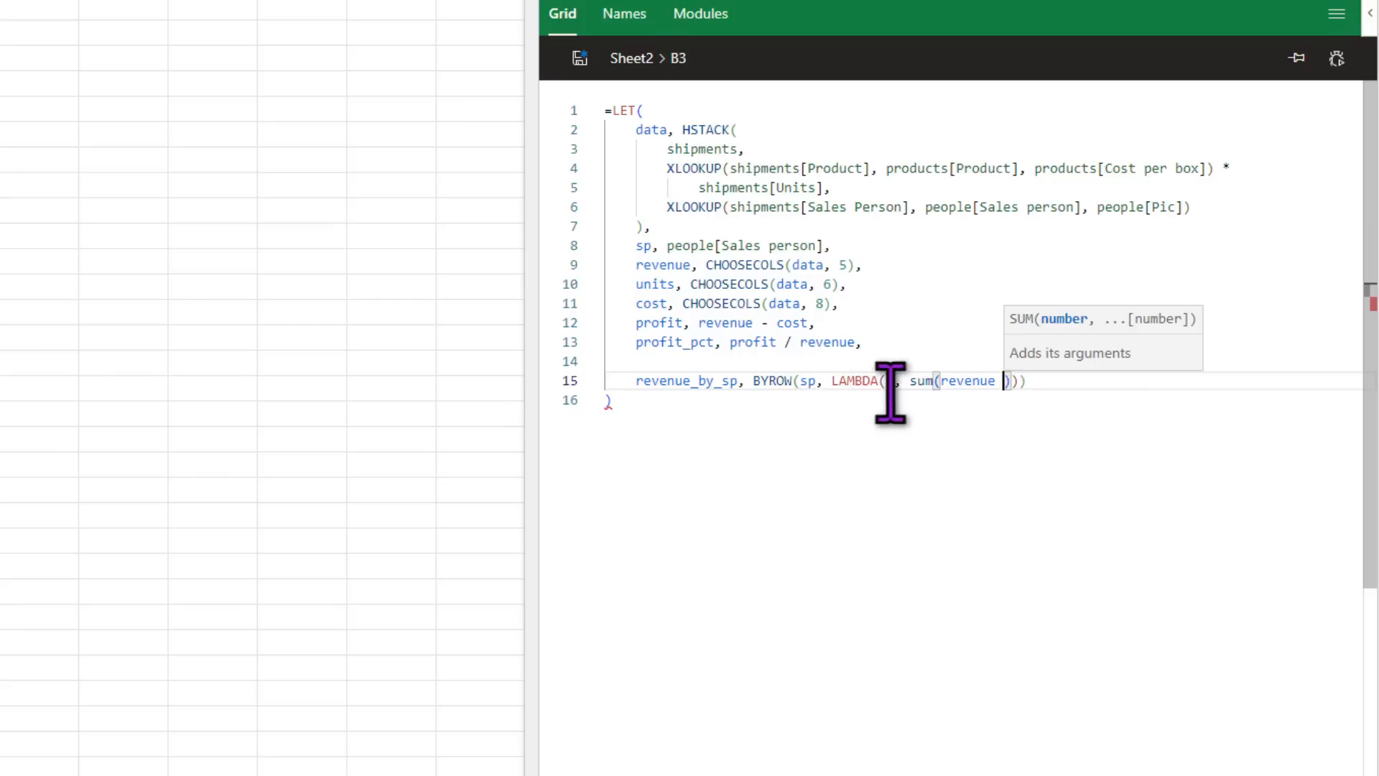
pyautogui.press('BackSpace')
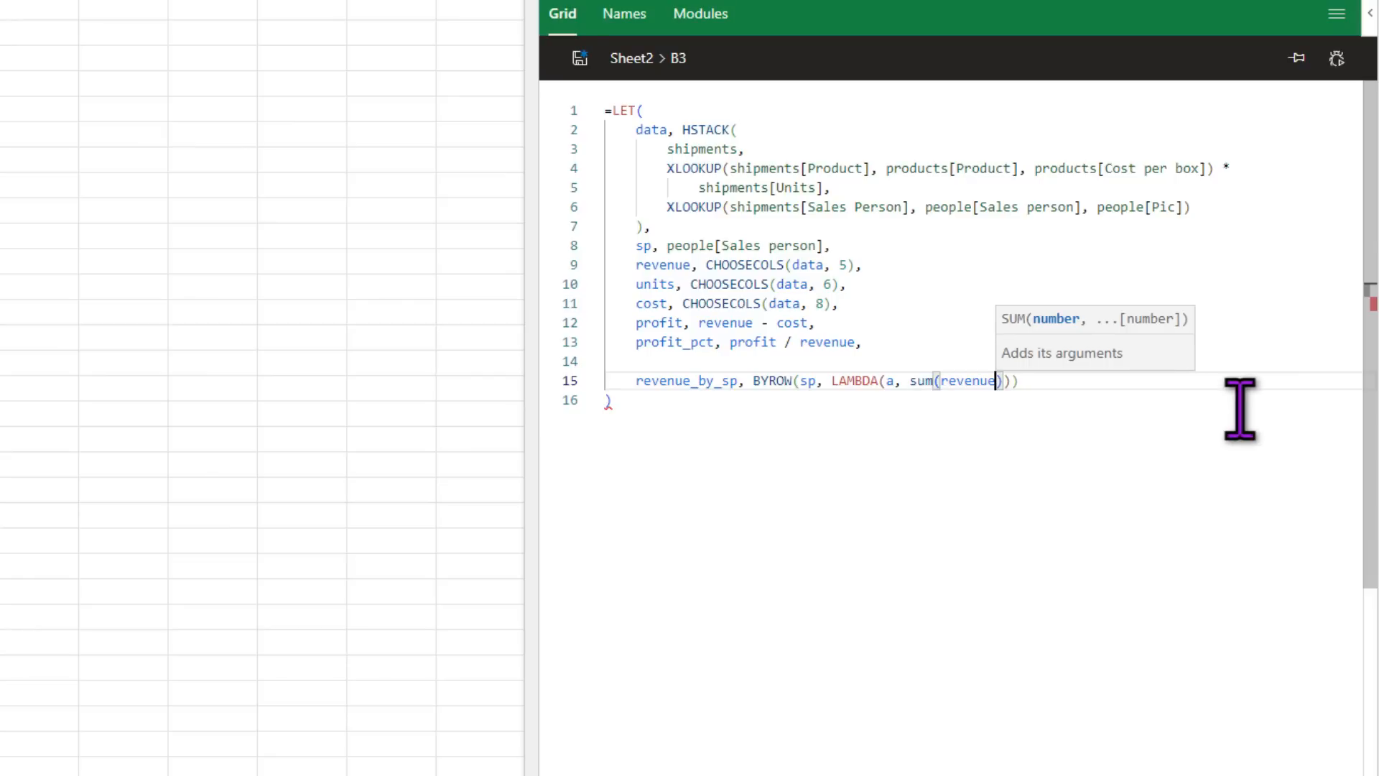
pyautogui.write('*')
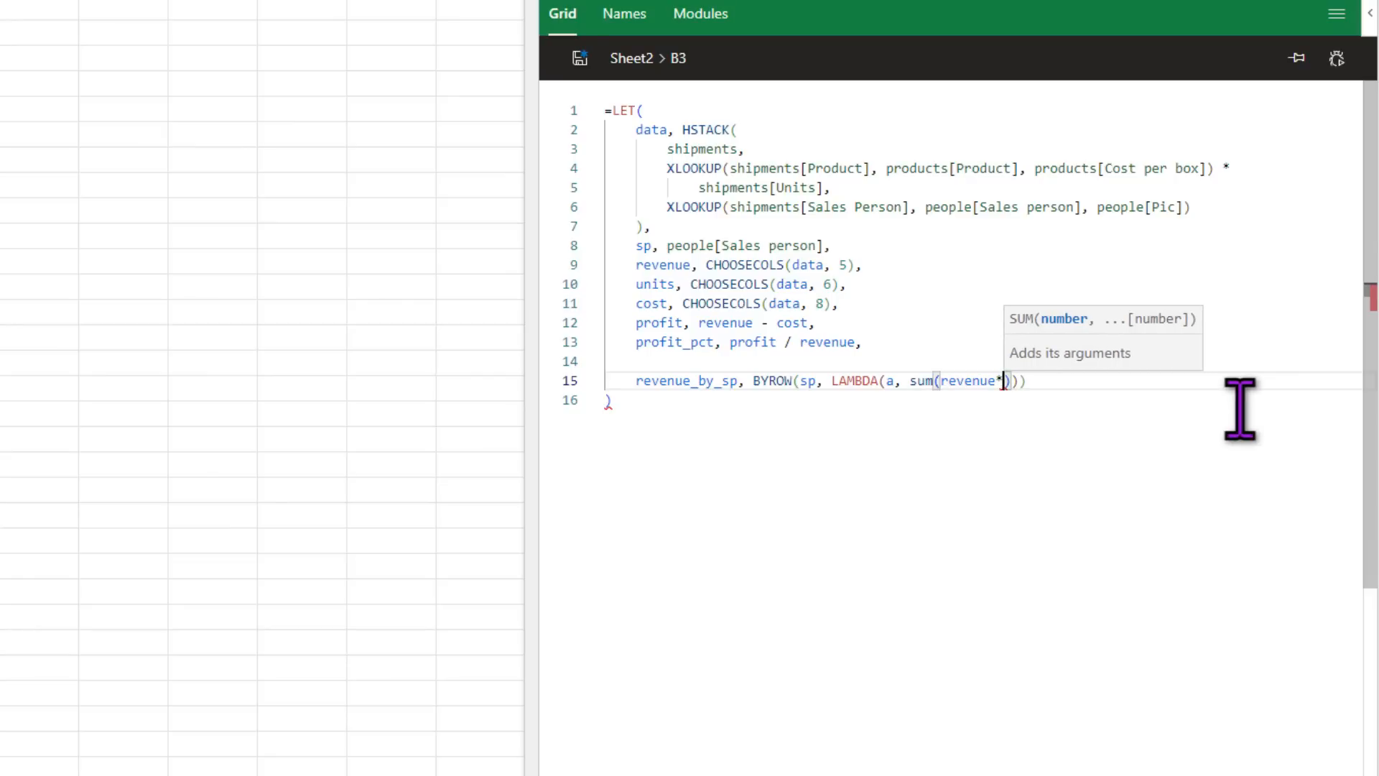
pyautogui.write('shipments')
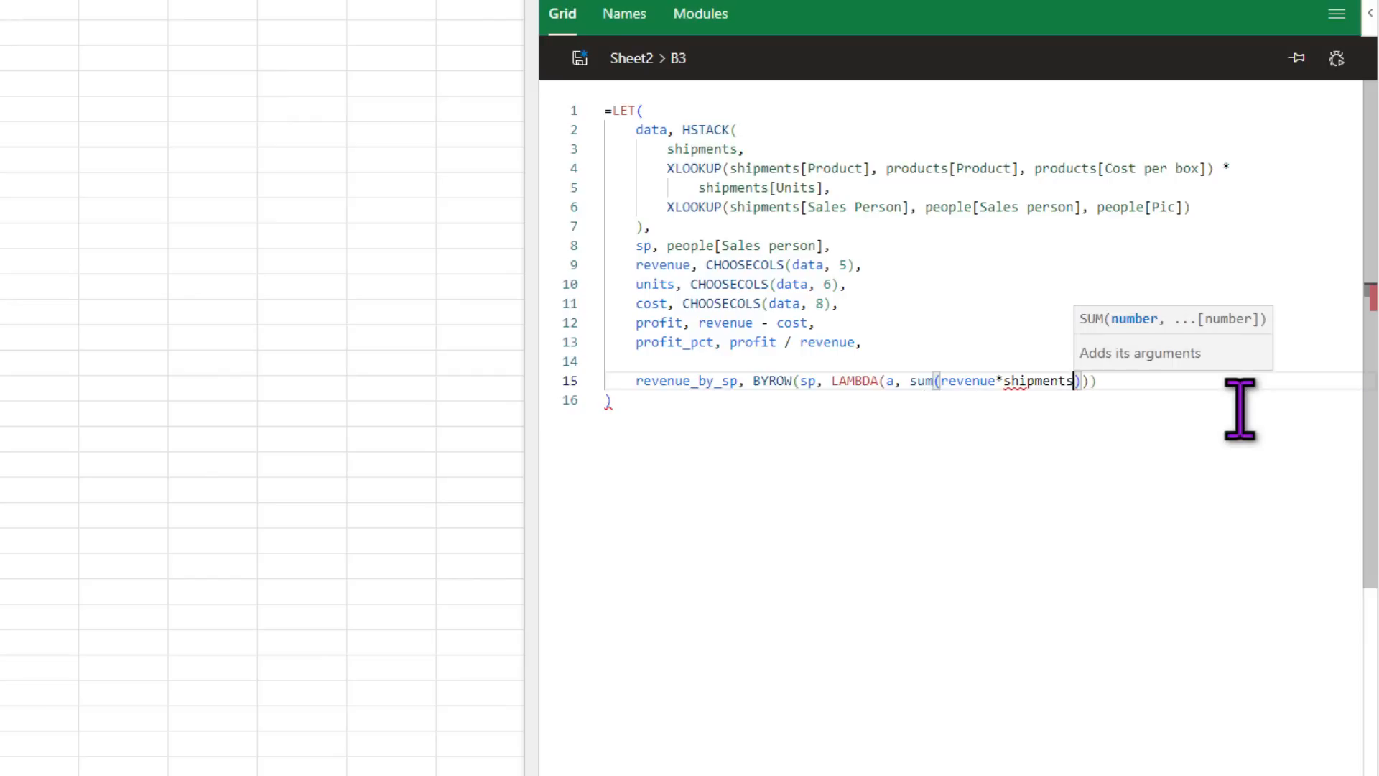
pyautogui.write('[p')
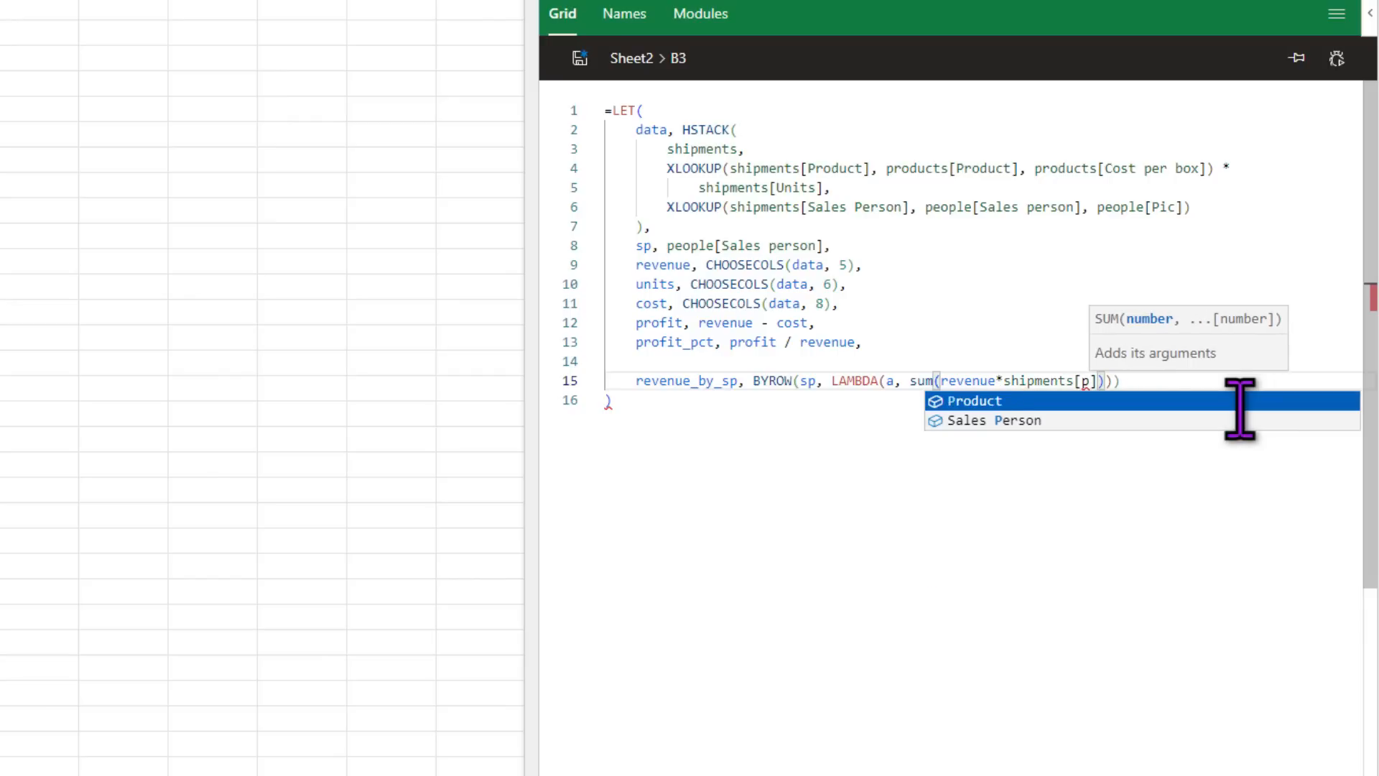
pyautogui.press('Down')
pyautogui.press('Tab')
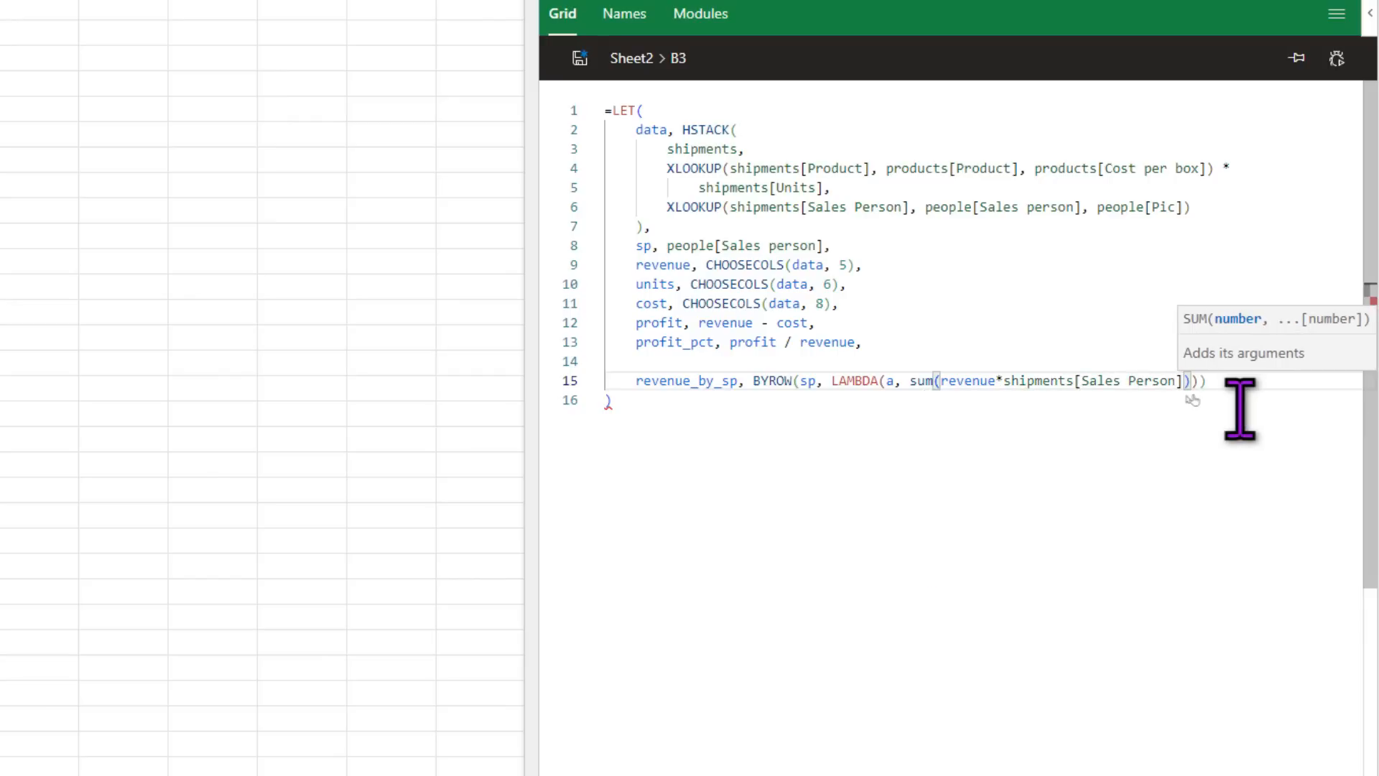
pyautogui.write('=a')
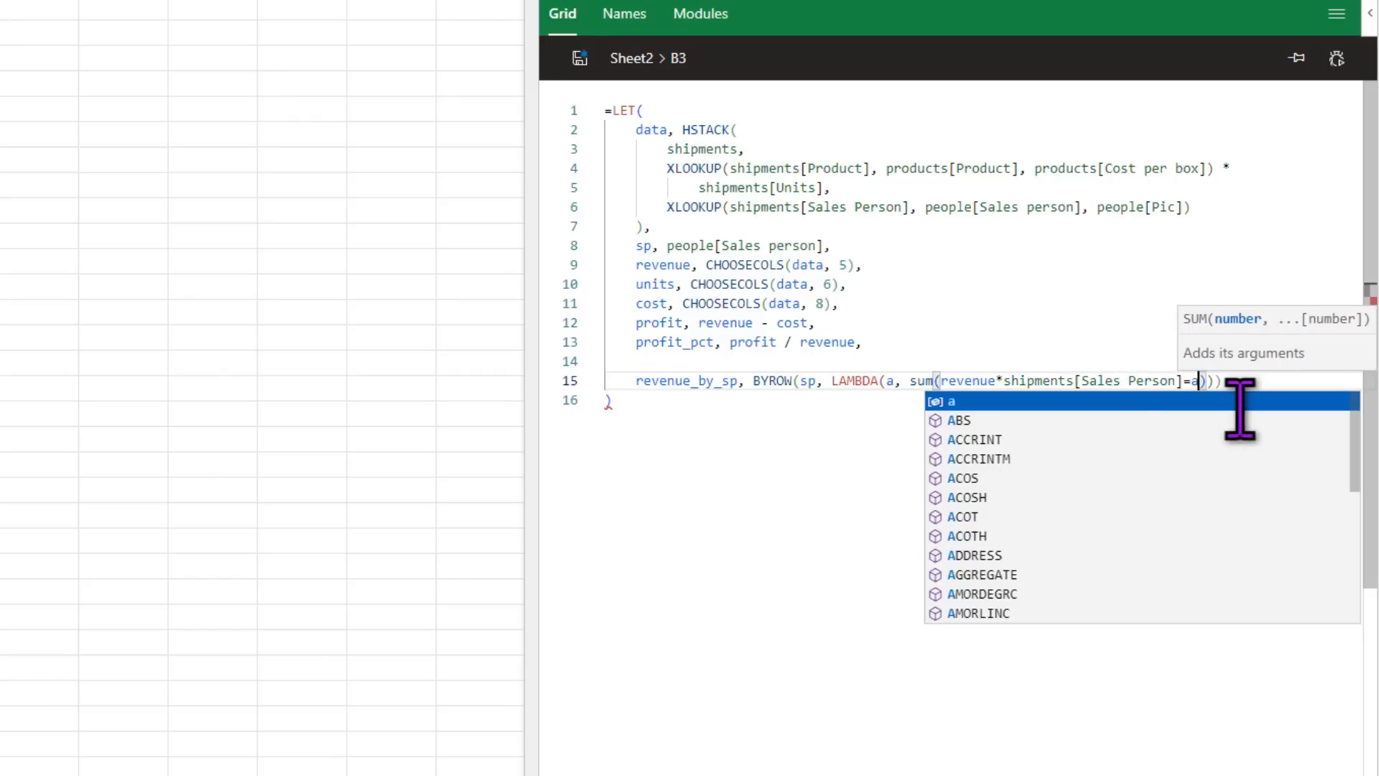
pyautogui.click(1010, 380)
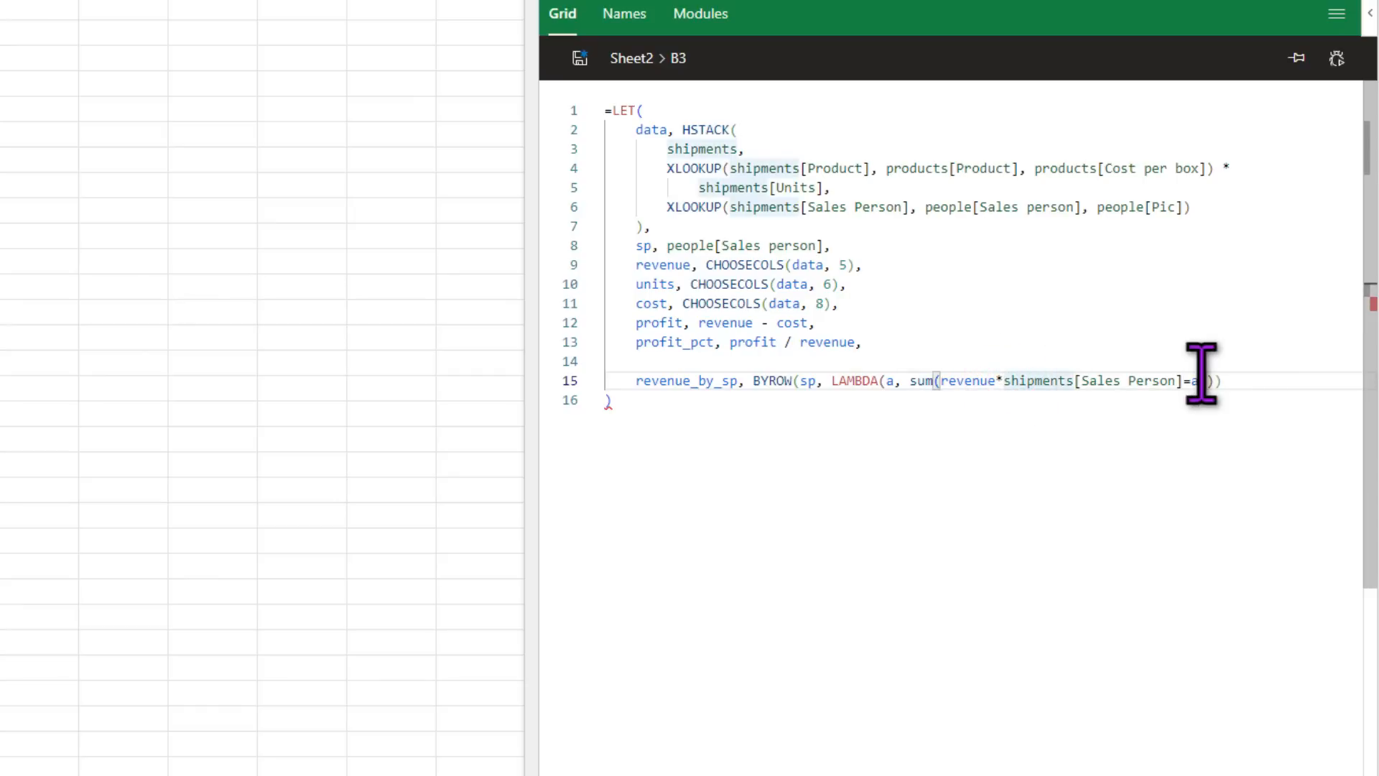
pyautogui.write('(')
pyautogui.click(1221, 383)
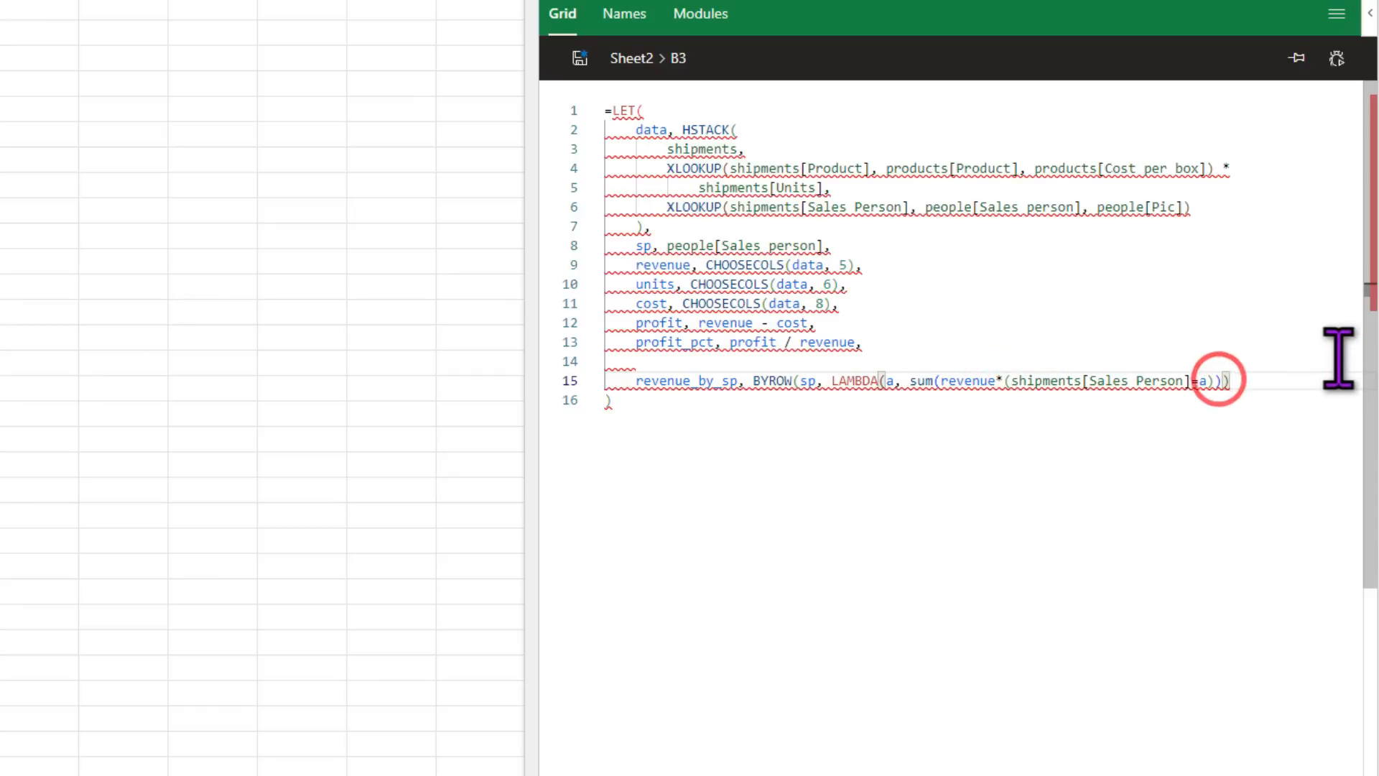
pyautogui.write(')')
# Step: Close the BYROW, return revenue_by_sp, and save to spill per-person revenue totals
pyautogui.press('Down')
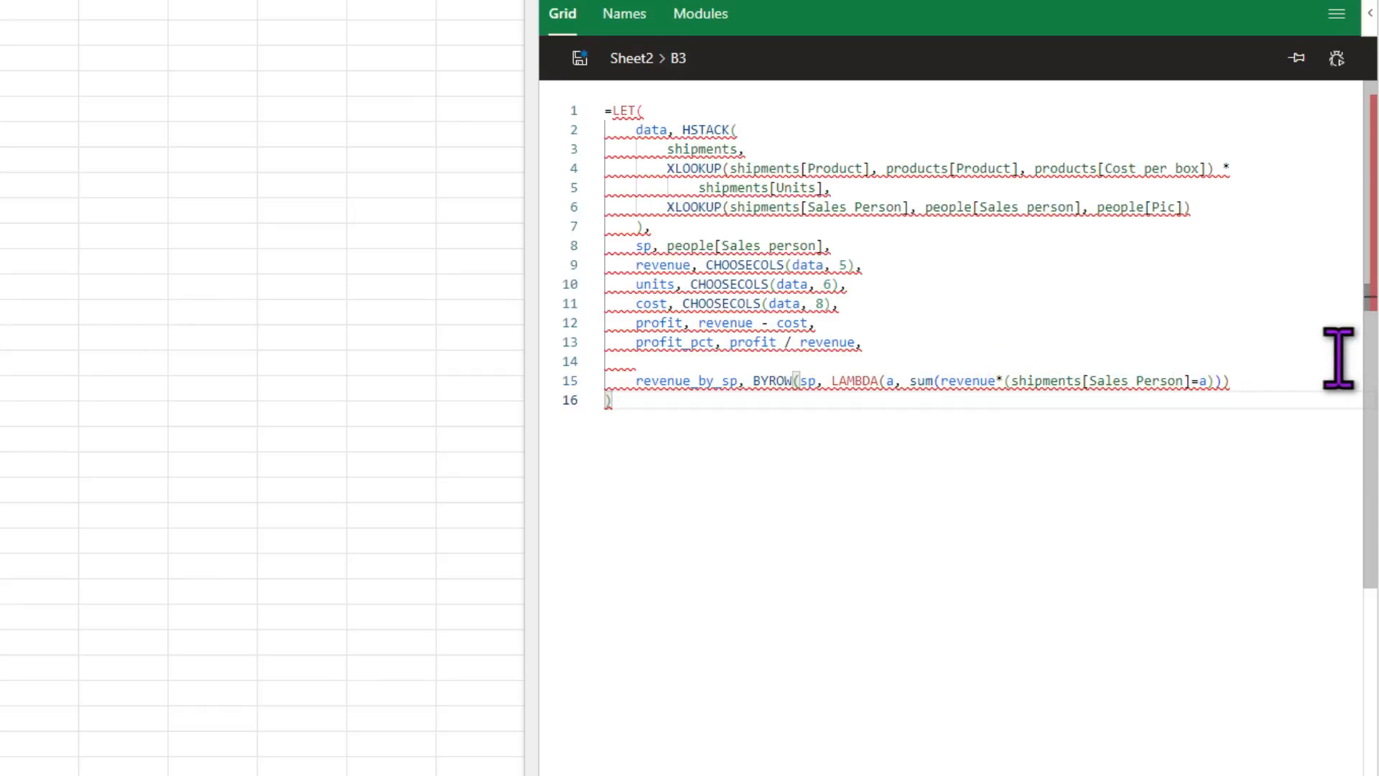
pyautogui.click(1257, 384)
pyautogui.write('),')
pyautogui.press('Return')
pyautogui.write('revenue_by_sp')
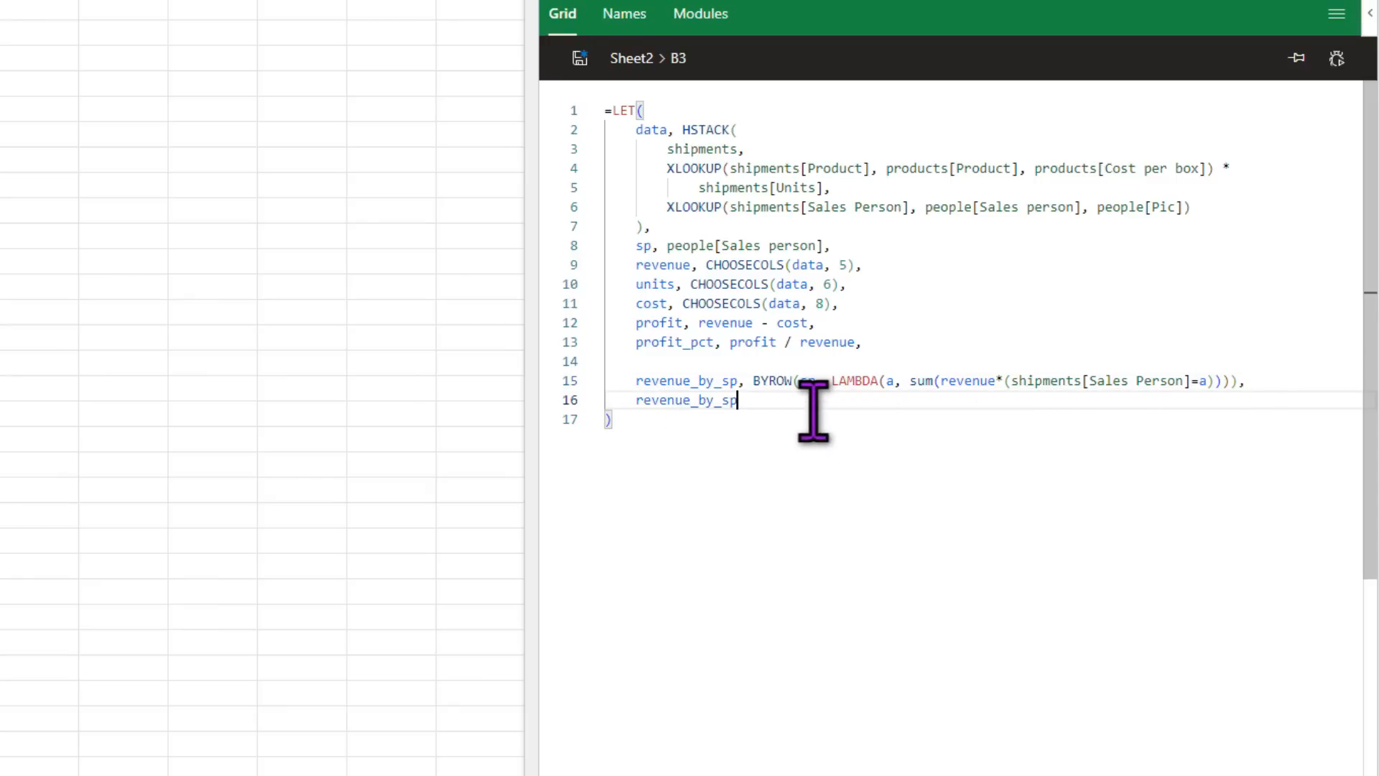
pyautogui.click(580, 58)
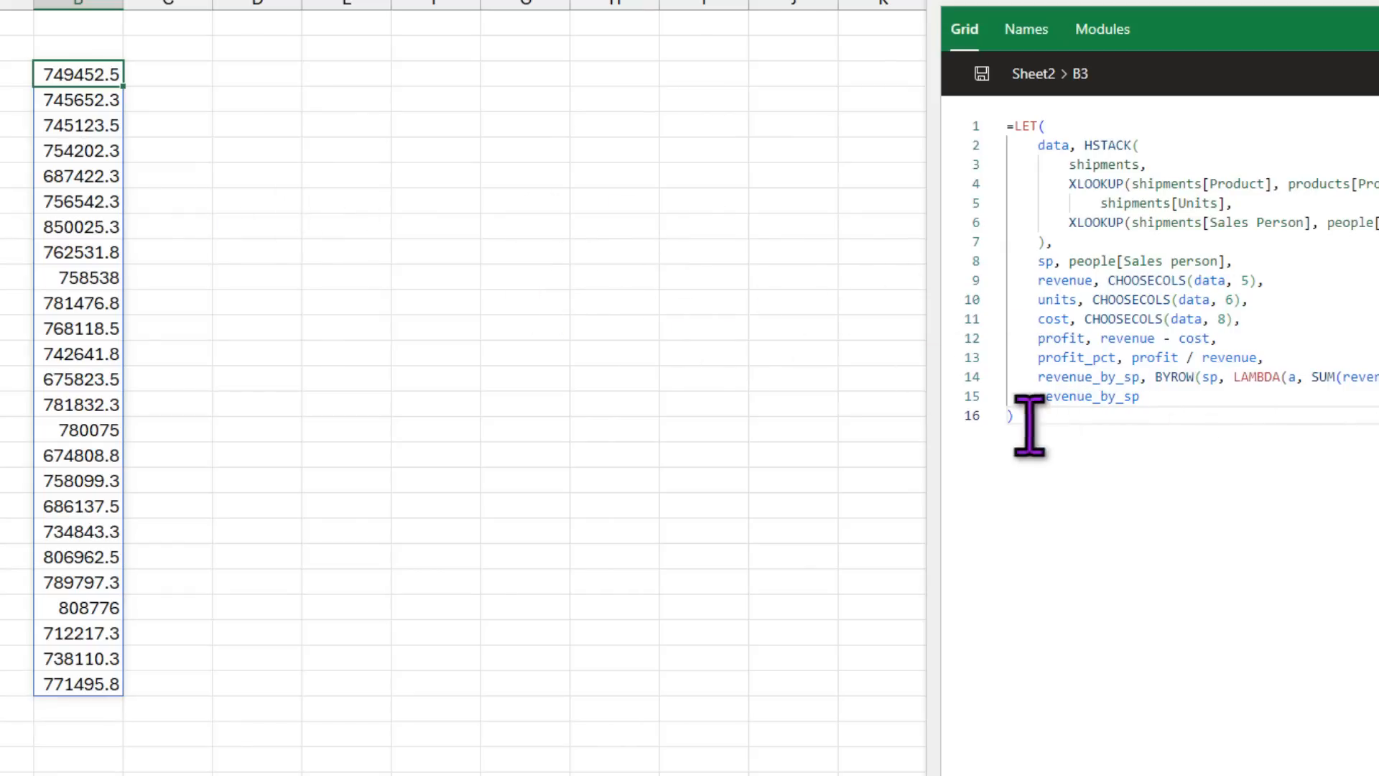
pyautogui.moveTo(1037, 397); pyautogui.dragTo(1189, 402)
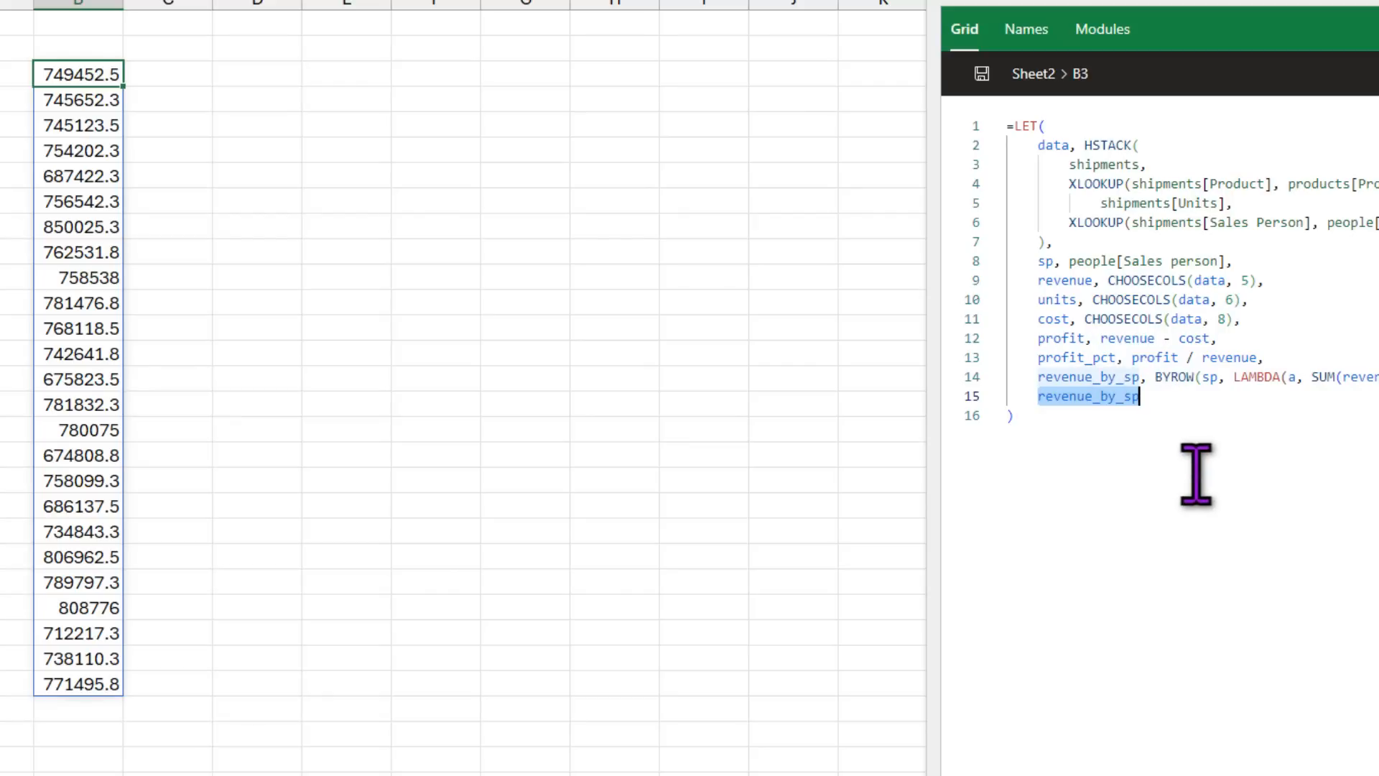
pyautogui.click(1157, 378)
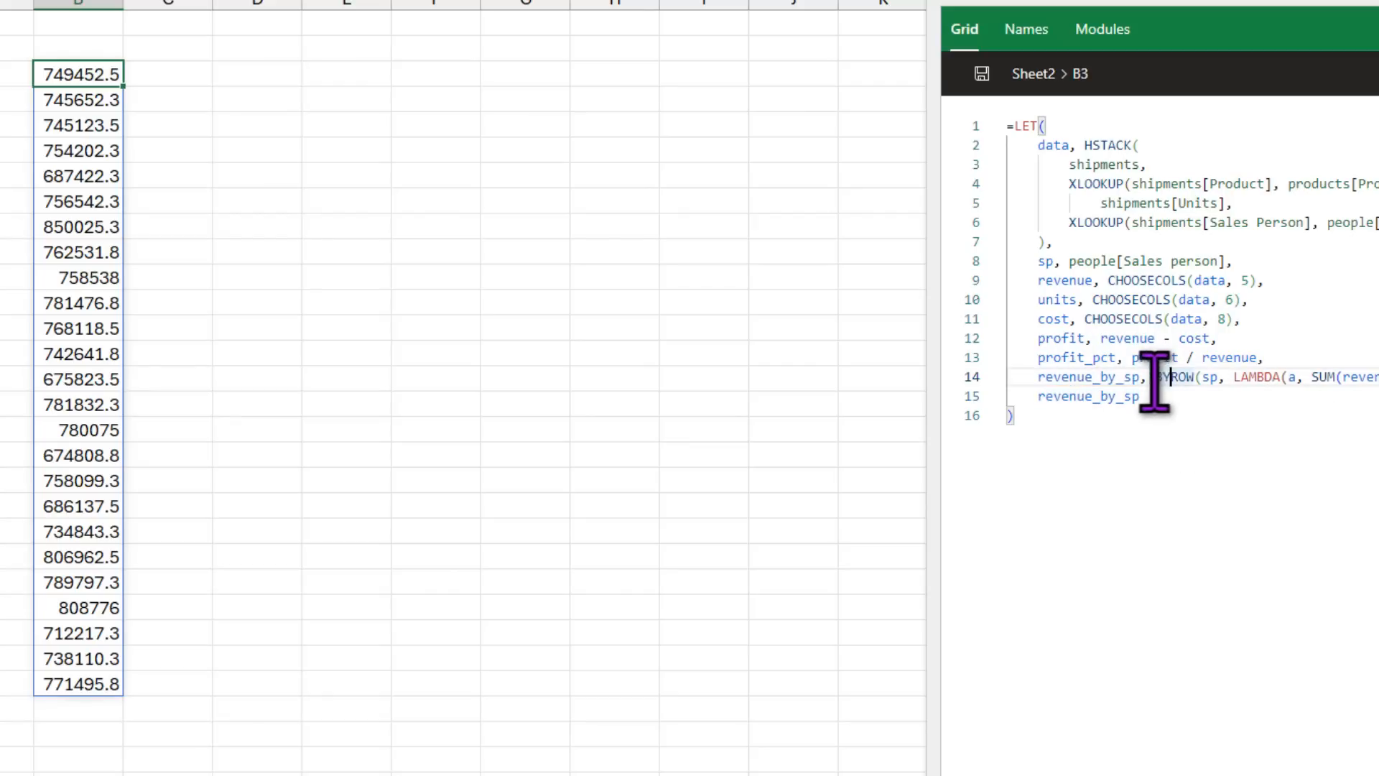
pyautogui.moveTo(1036, 377); pyautogui.dragTo(1100, 377)
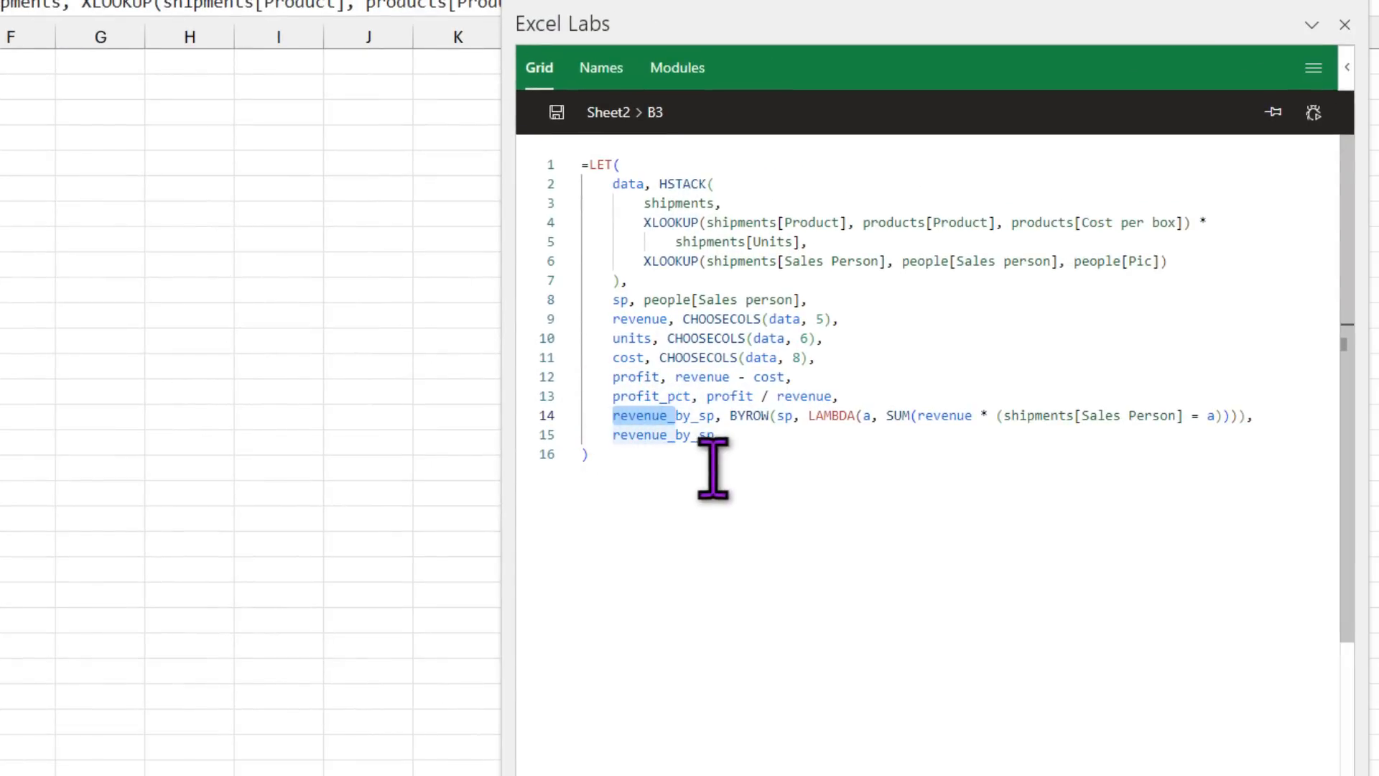
pyautogui.click(1264, 416)
pyautogui.moveTo(1005, 416); pyautogui.dragTo(1181, 417)
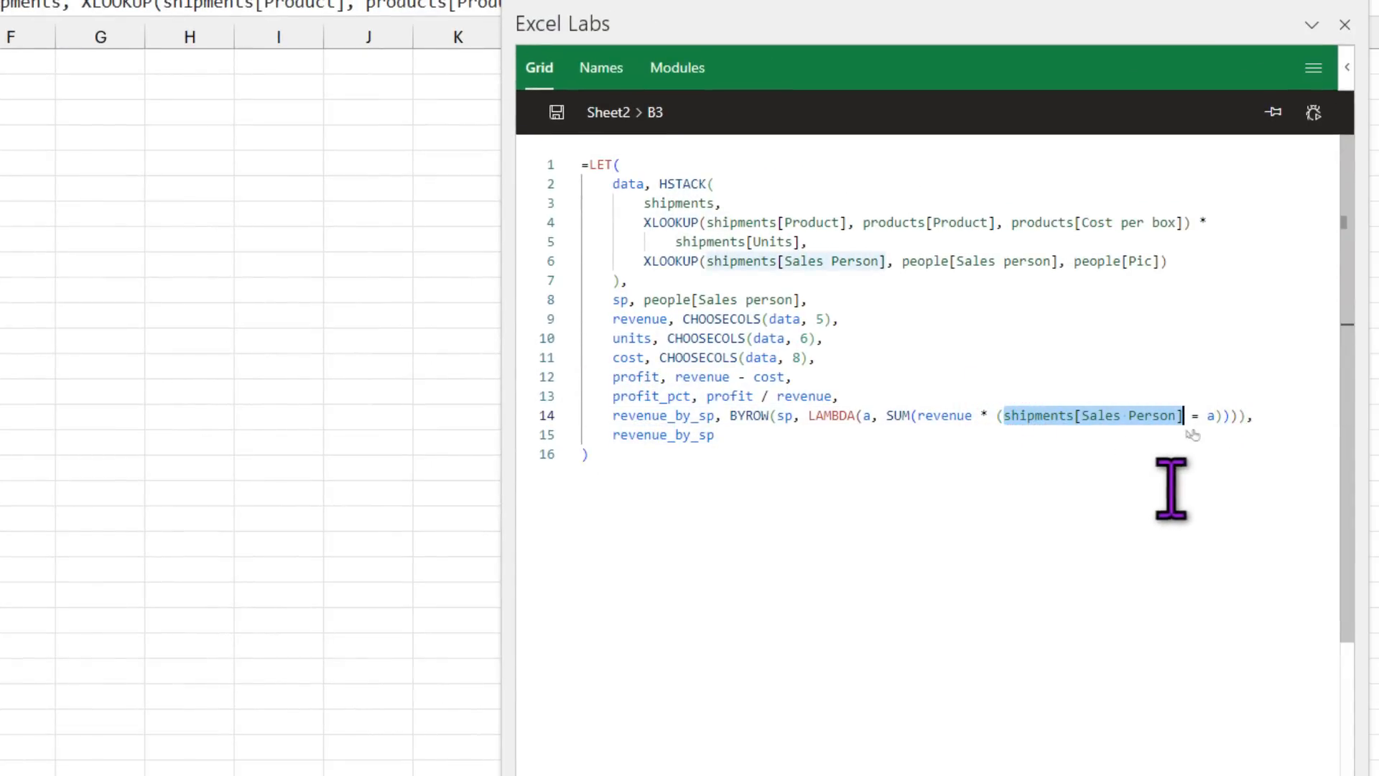
pyautogui.click(862, 393)
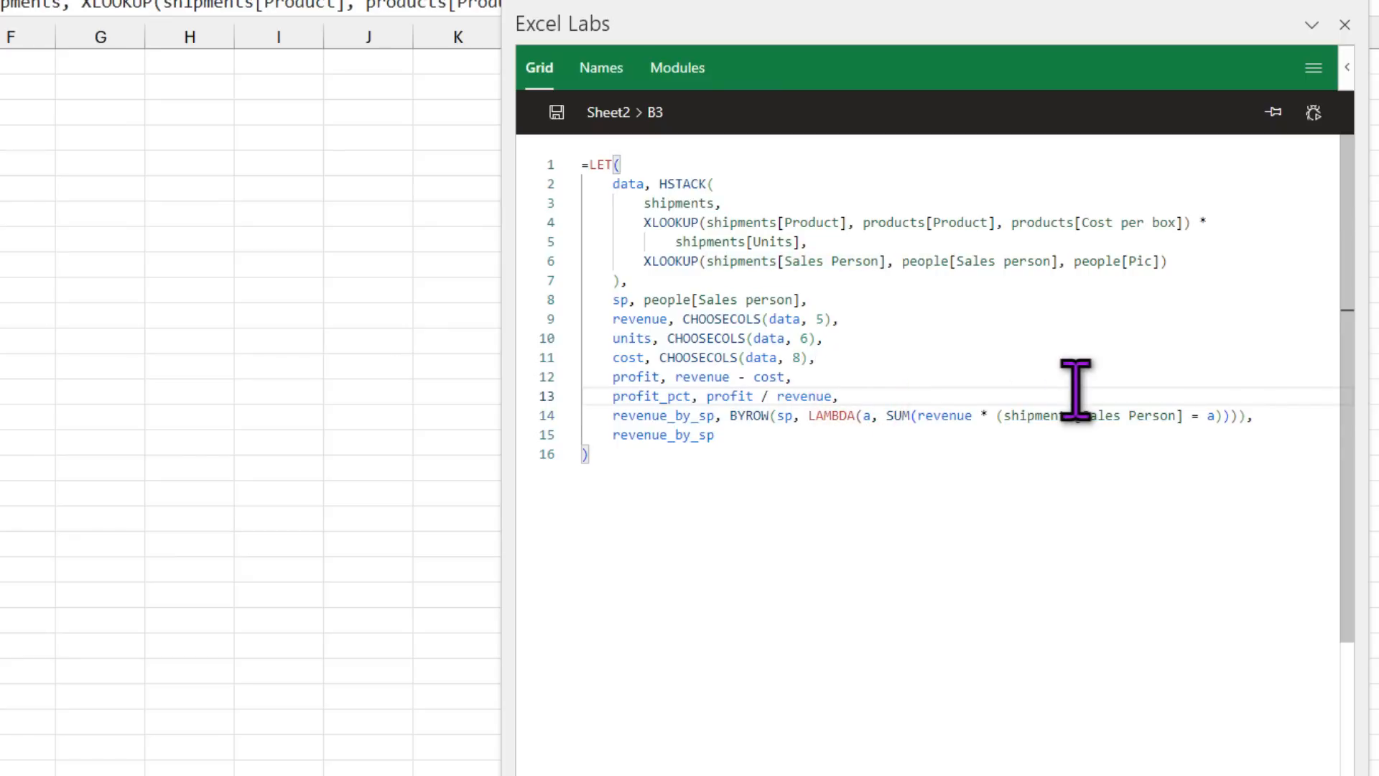
# Step: Define all_sp as shipments[Sales Person] and use it in the revenue_by_sp BYROW line
pyautogui.press('Return')
pyautogui.write('all_sp')
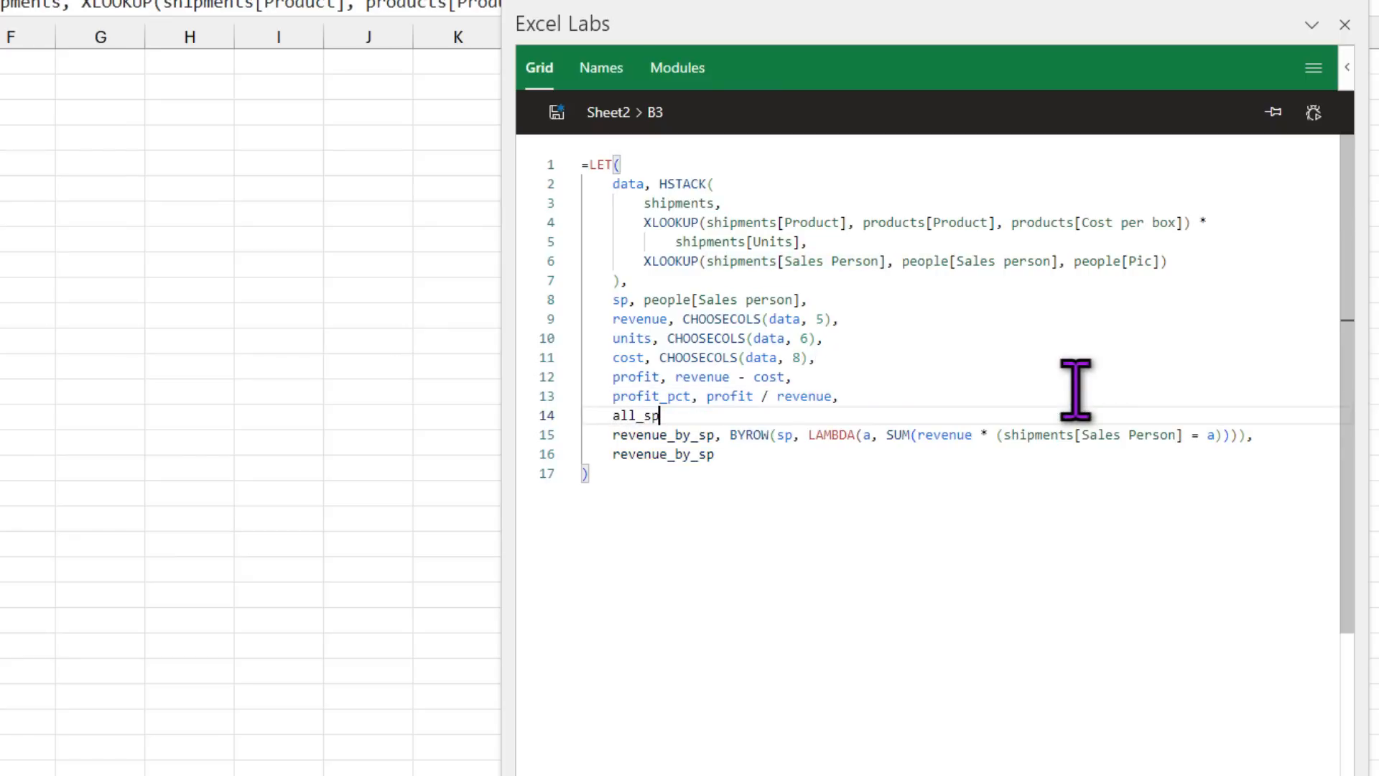
pyautogui.write(',')
pyautogui.moveTo(1004, 434); pyautogui.dragTo(1182, 446)
pyautogui.hotkey('ctrl', 'c')
pyautogui.press('Up')
pyautogui.hotkey('ctrl', 'v')
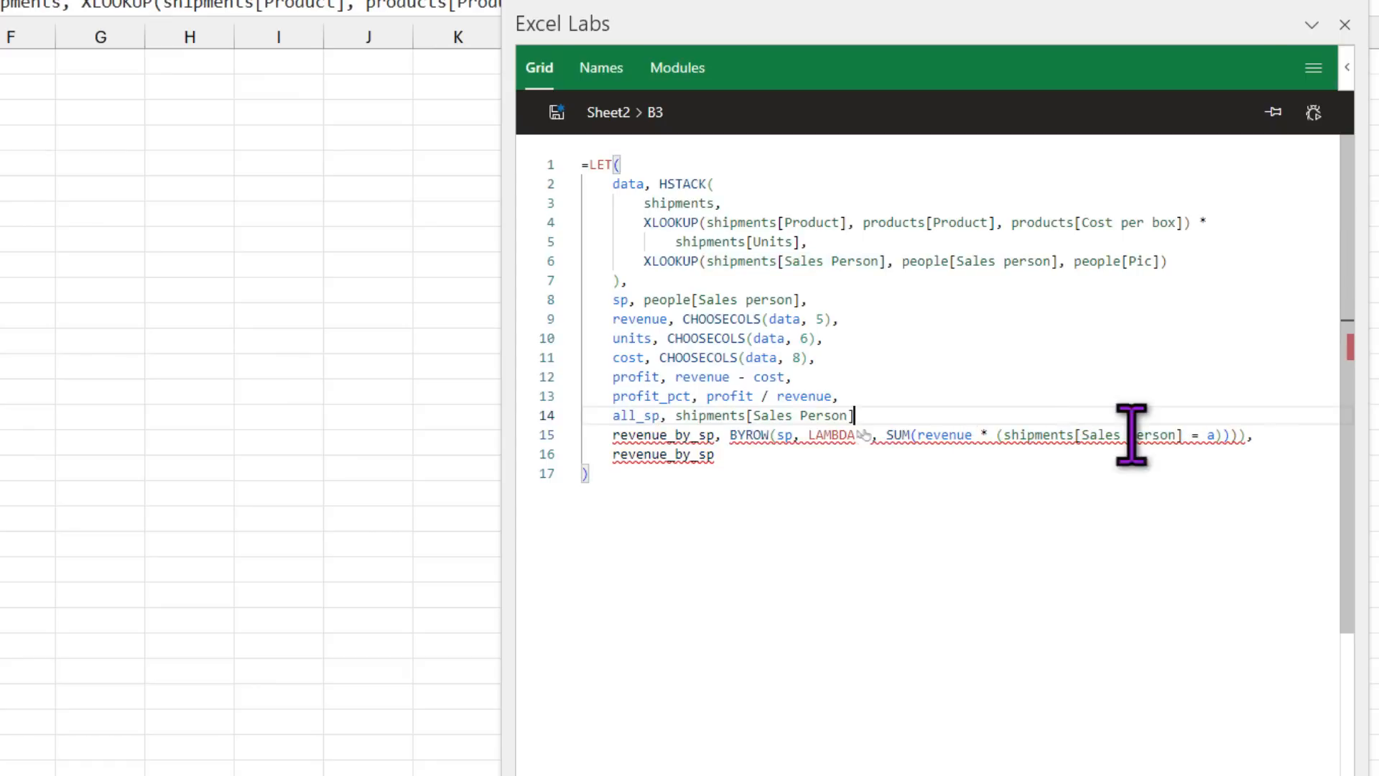
pyautogui.write(',')
pyautogui.press('Return')
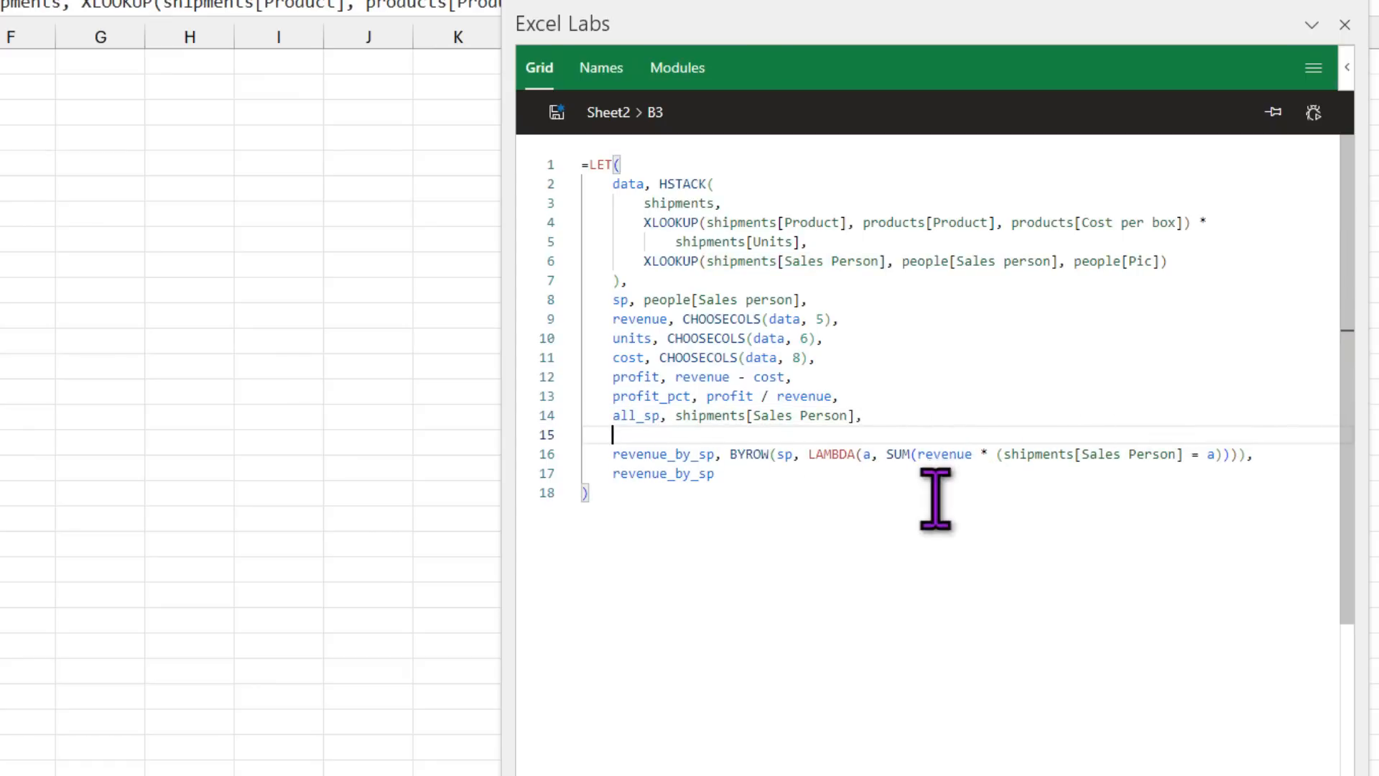
pyautogui.moveTo(1007, 459); pyautogui.dragTo(1181, 462)
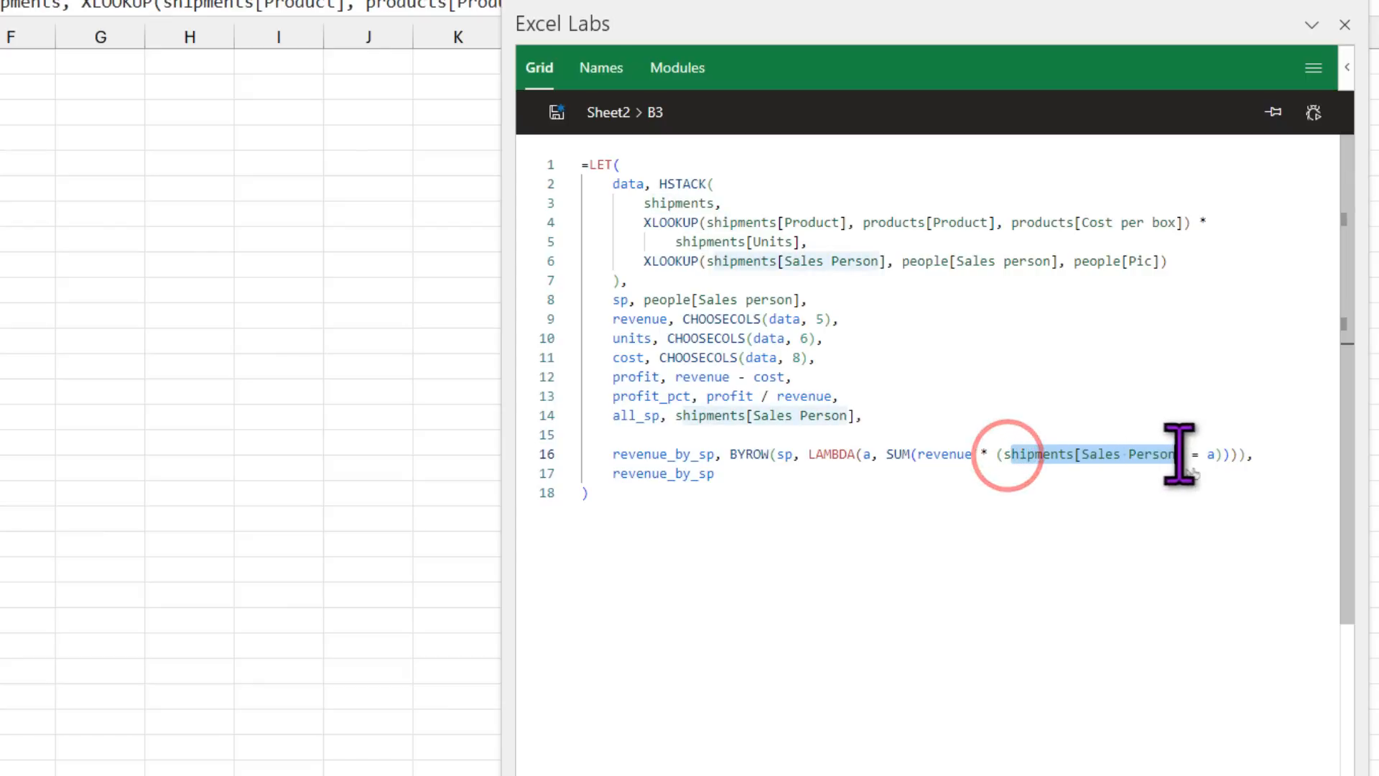
pyautogui.write('all')
pyautogui.press('Tab')
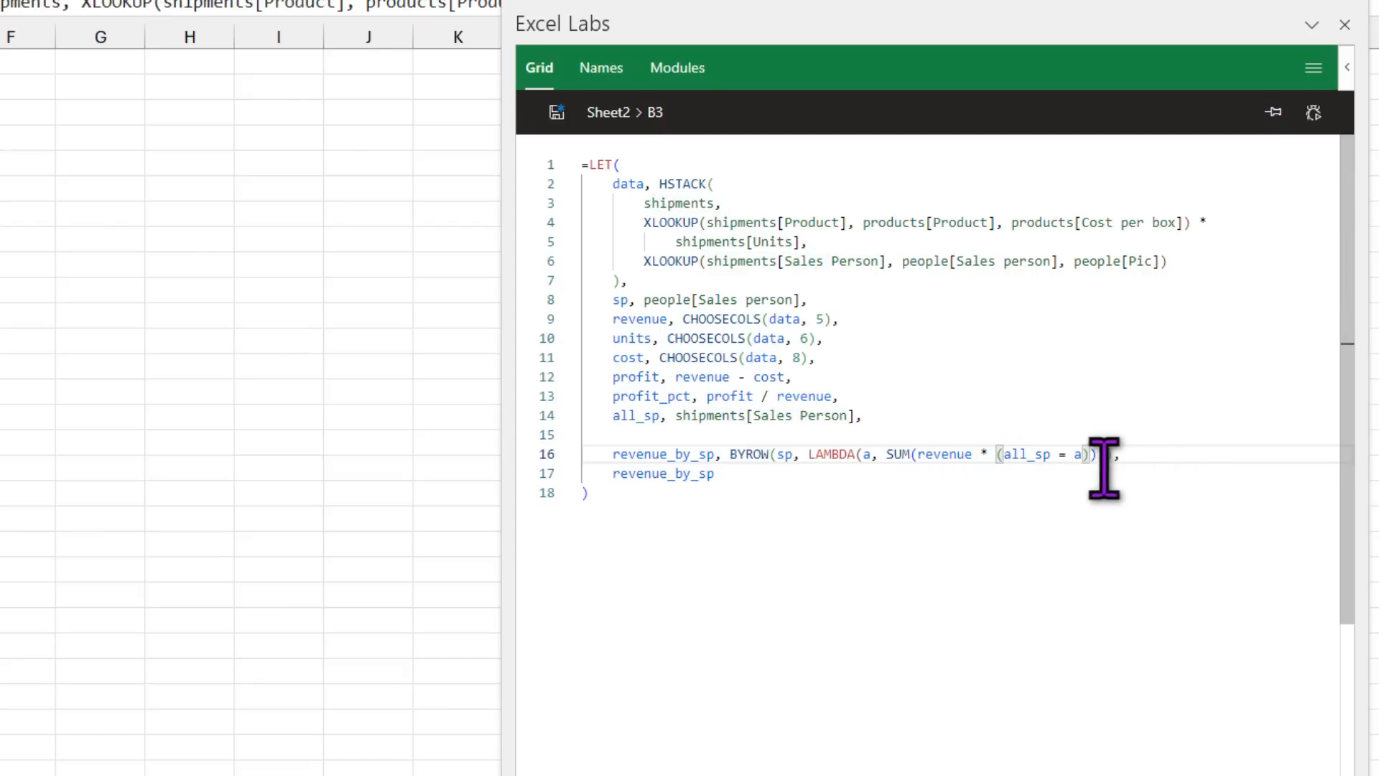
# Step: Copy the revenue_by_sp line below itself and rename the first copy to units_by_sp
pyautogui.click(1145, 453)
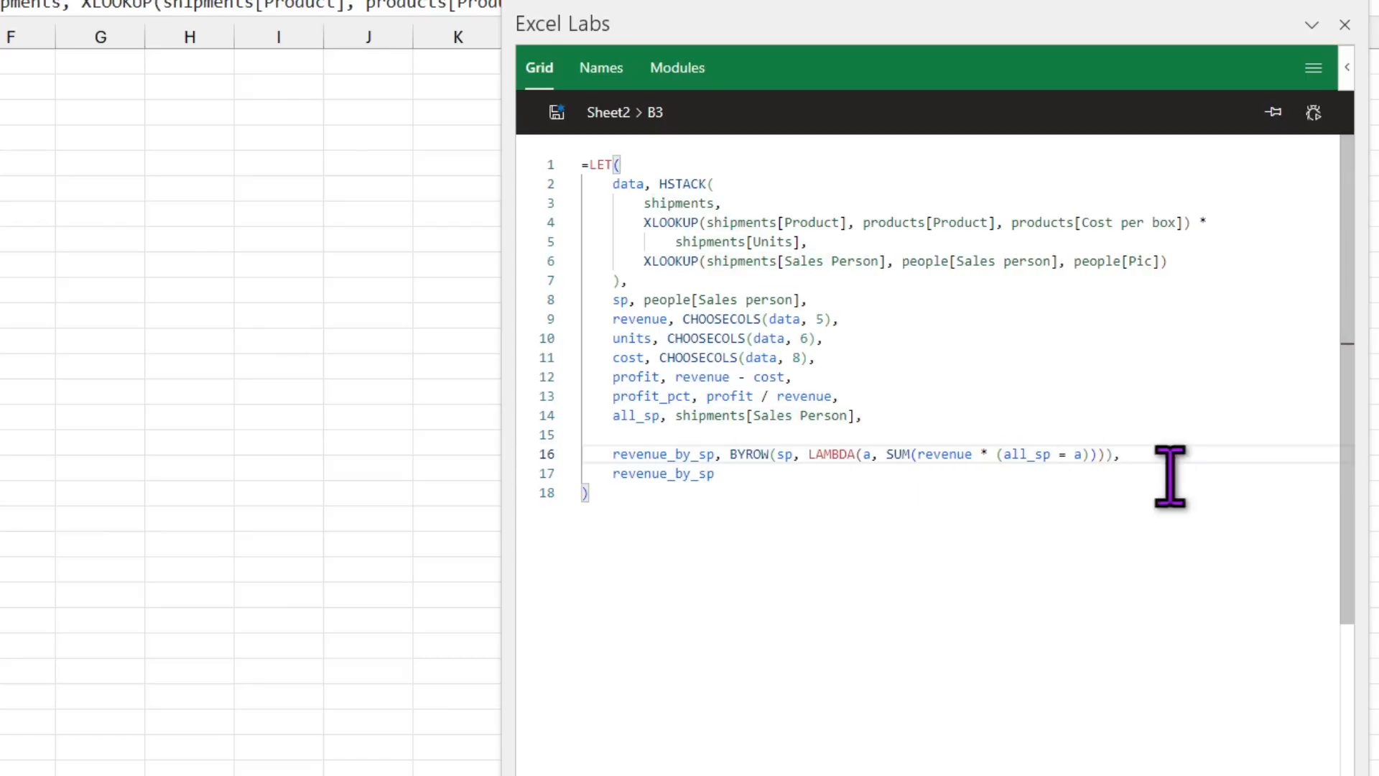
pyautogui.moveTo(1146, 454); pyautogui.dragTo(579, 463)
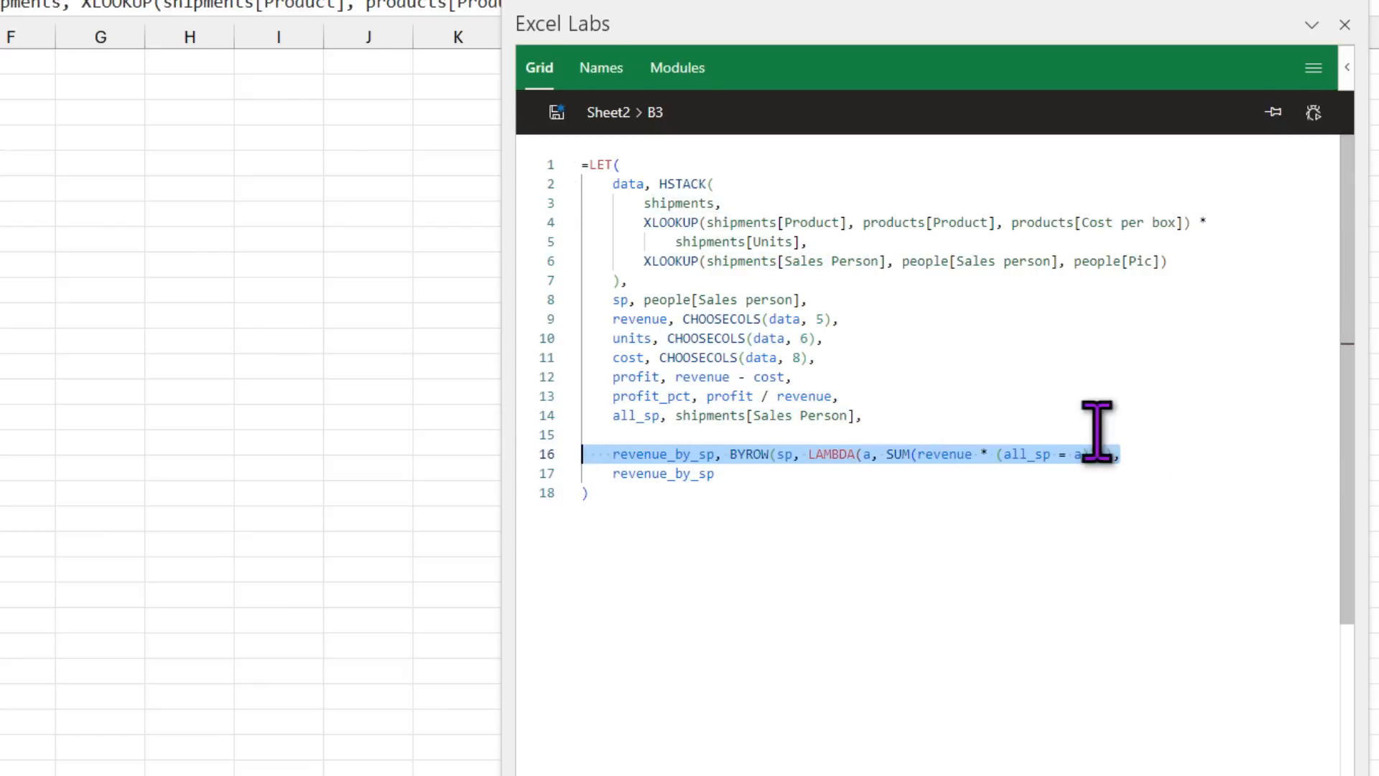
pyautogui.click(1146, 454)
pyautogui.press('Return')
pyautogui.hotkey('ctrl', 'v')
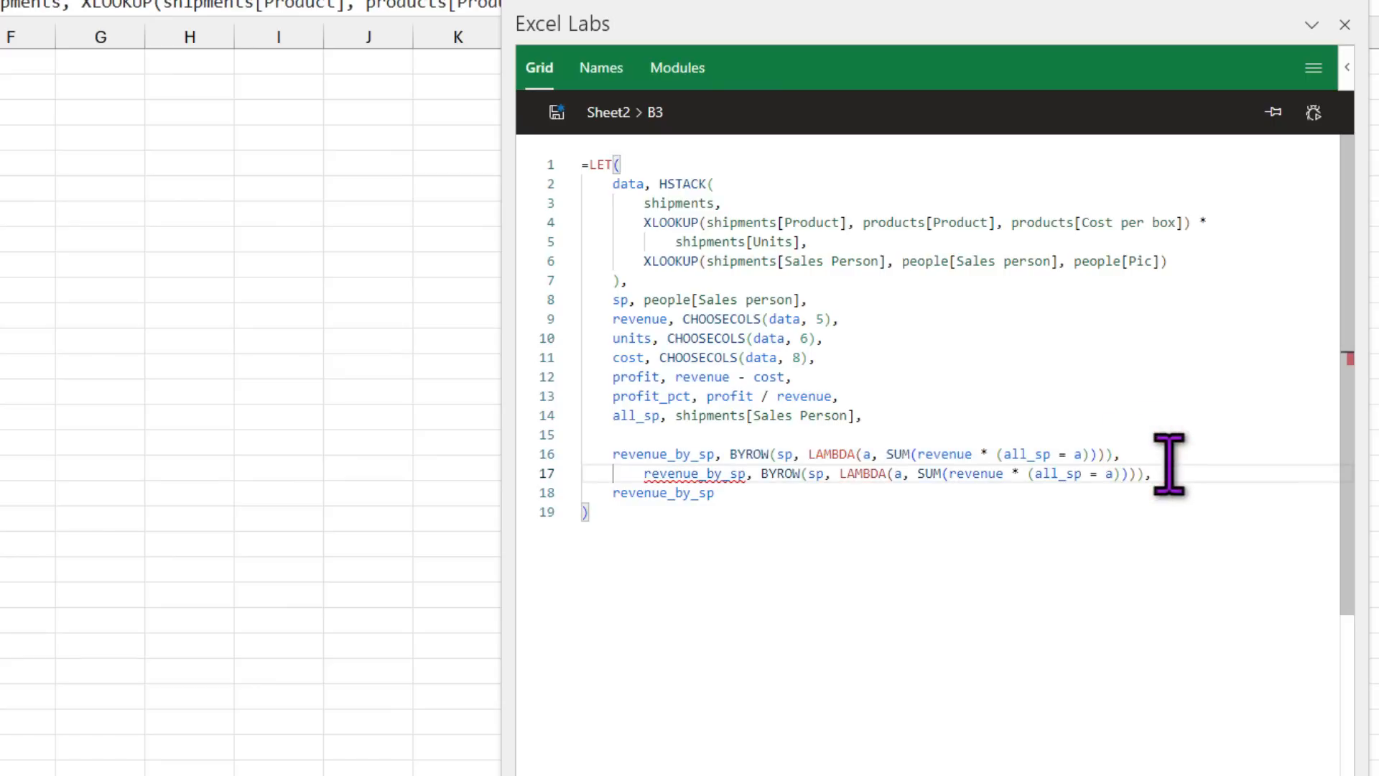
pyautogui.press('Home')
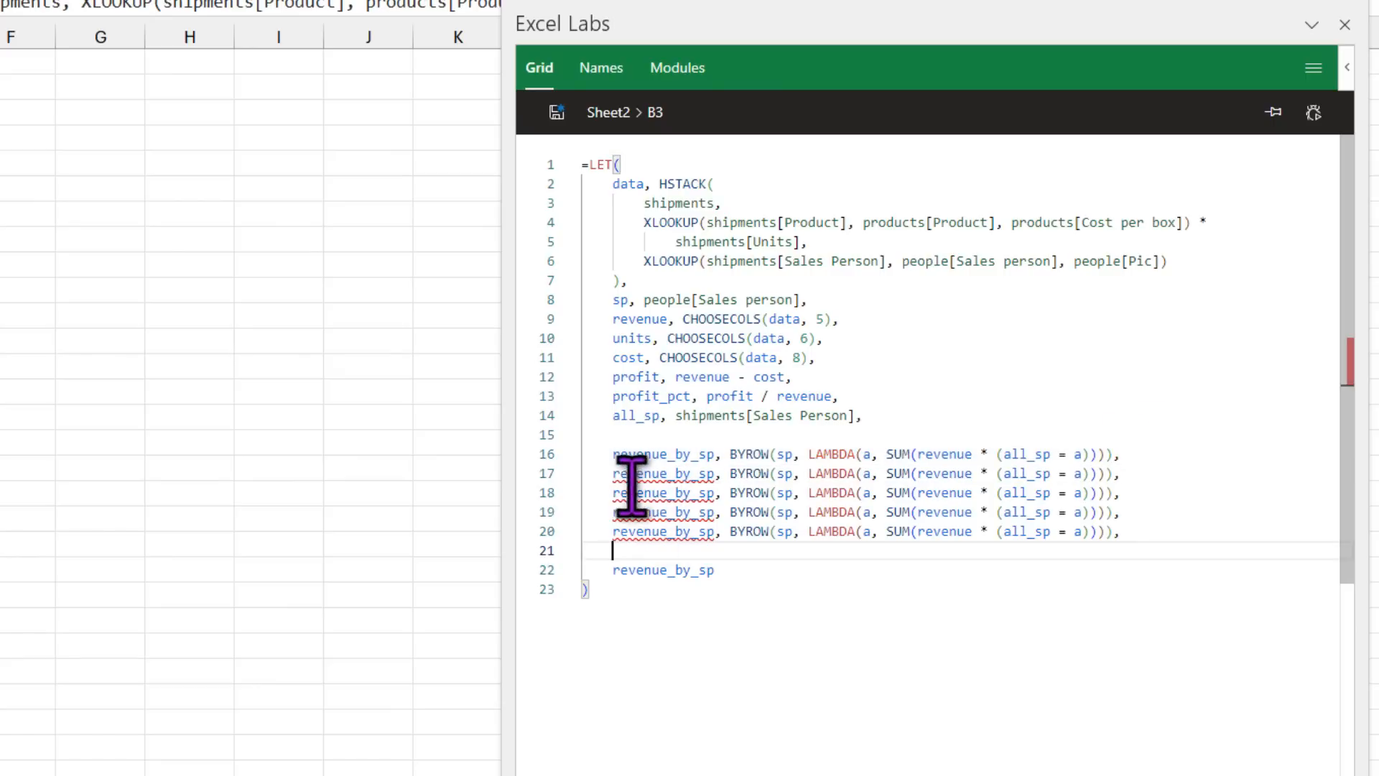
pyautogui.moveTo(614, 473); pyautogui.dragTo(667, 473)
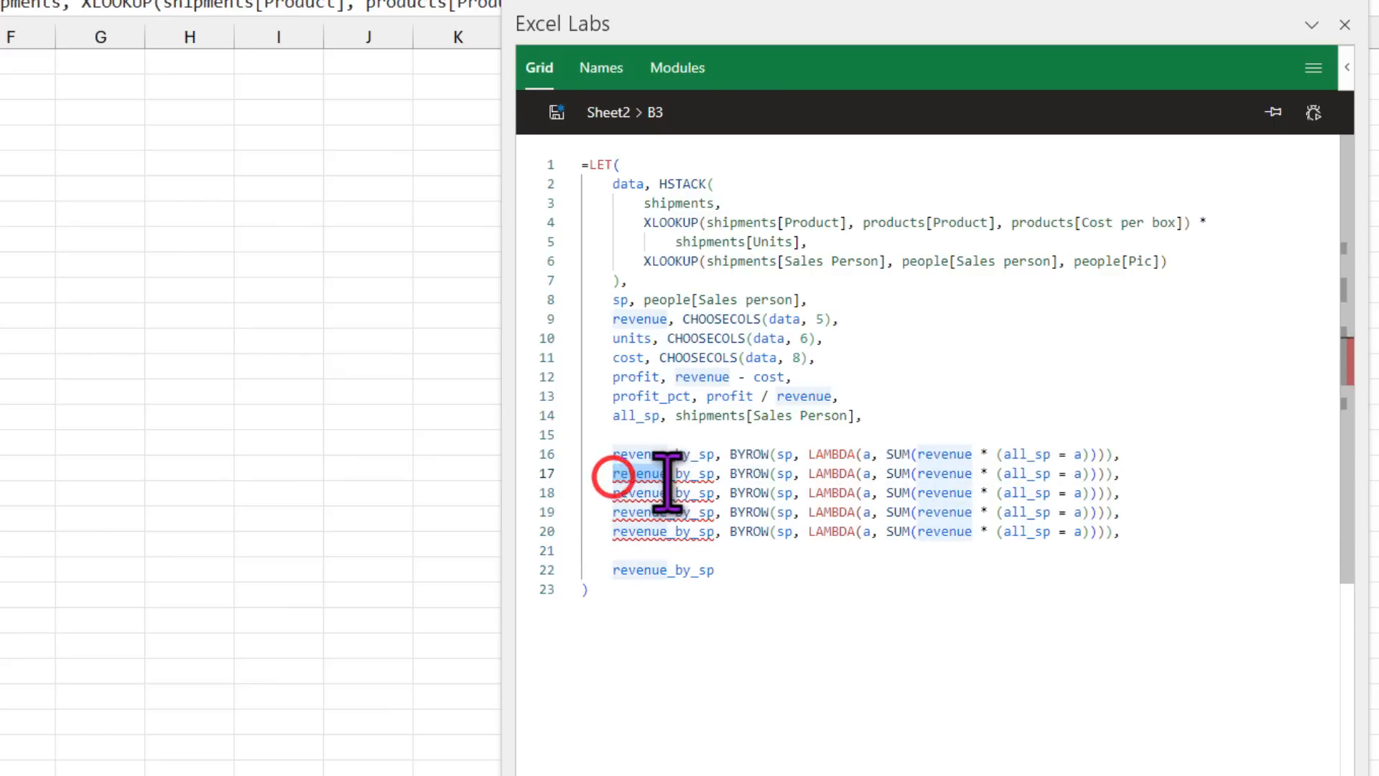
pyautogui.press('BackSpace')
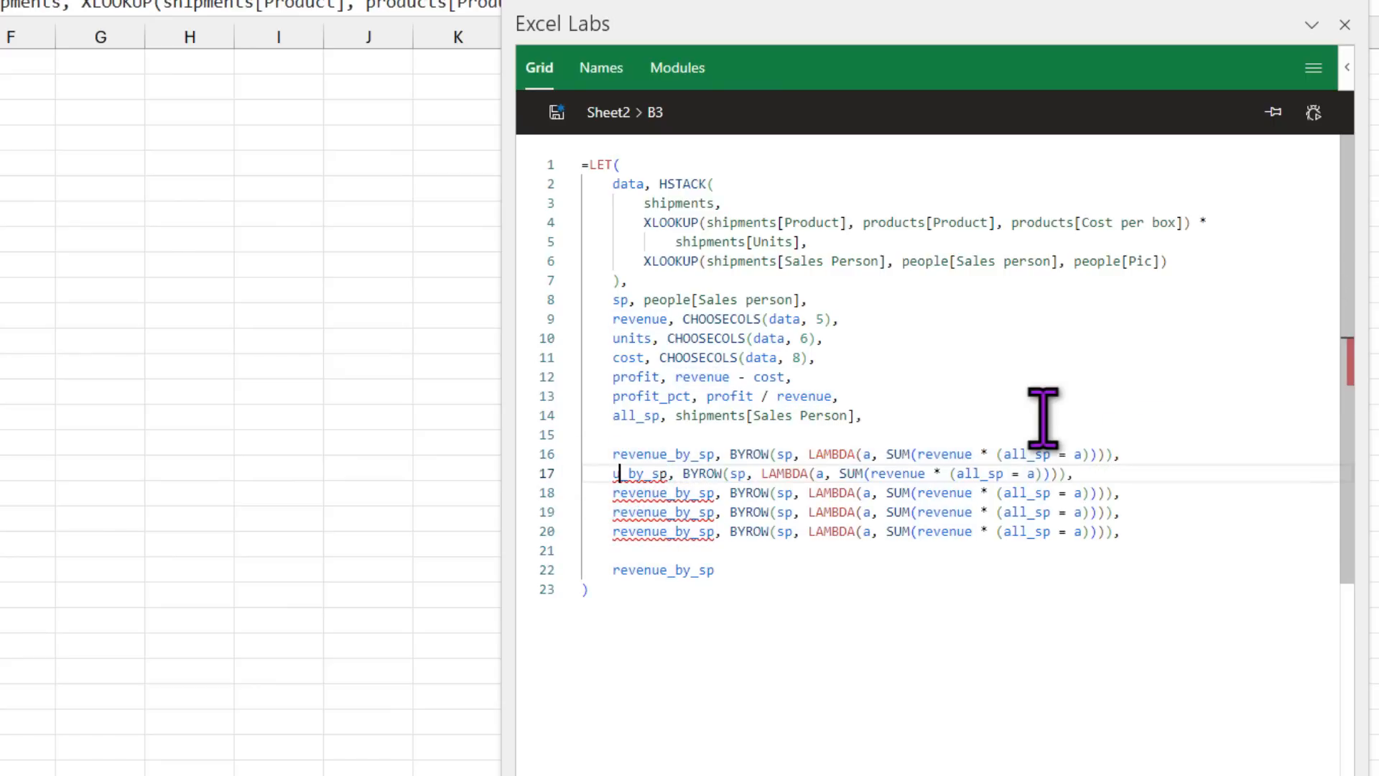
pyautogui.write('units')
# Step: Change the copied SUM arguments from revenue to units and the matching cost field
pyautogui.press('Down')
pyautogui.press('Right')
pyautogui.press('Right')
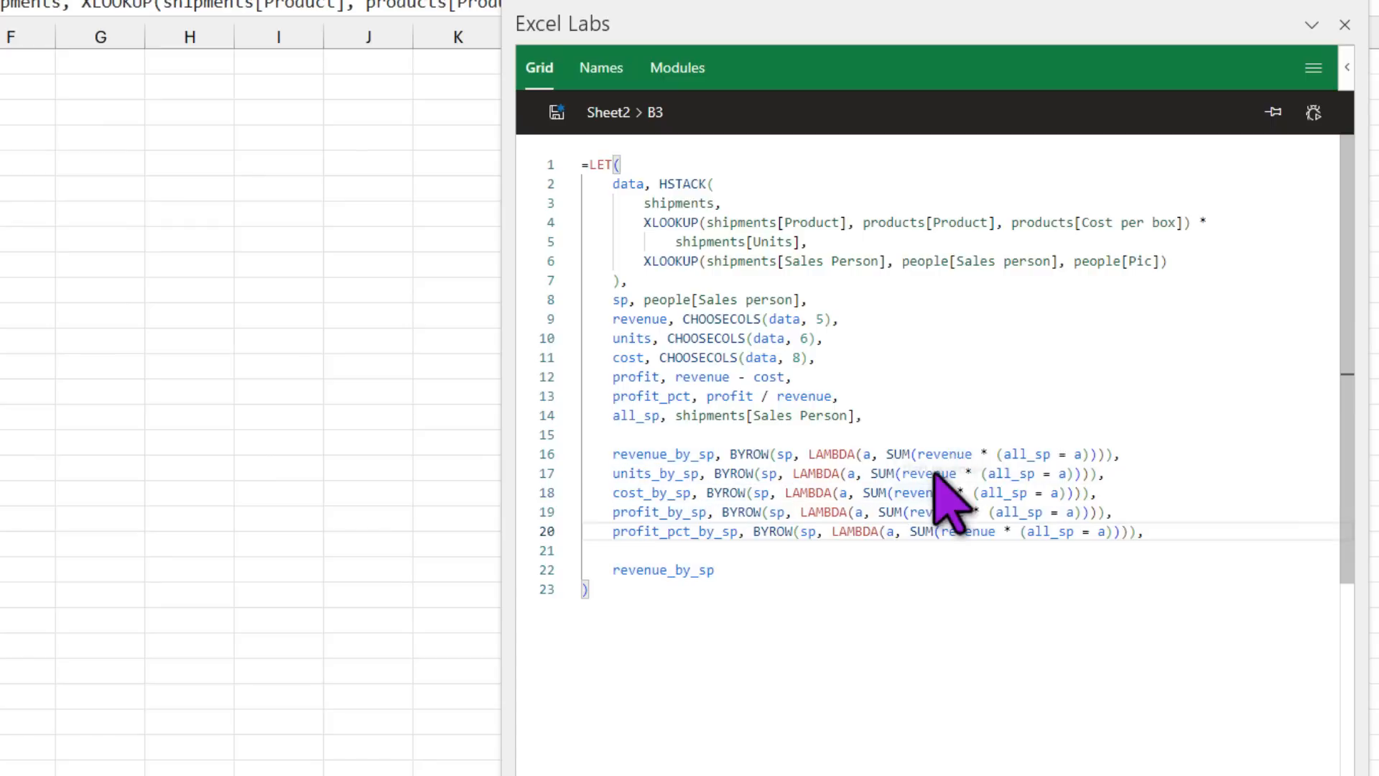
pyautogui.doubleClick(928, 473)
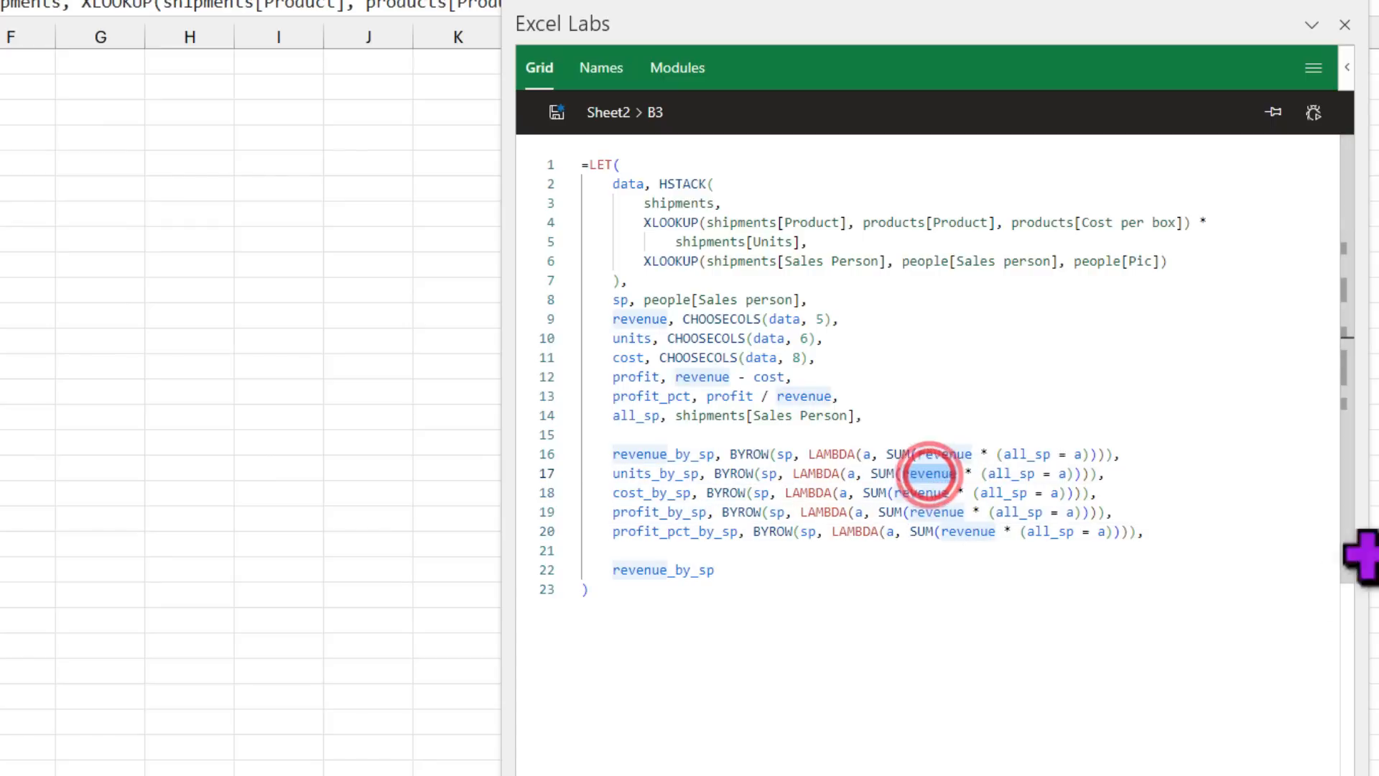
pyautogui.write('unit')
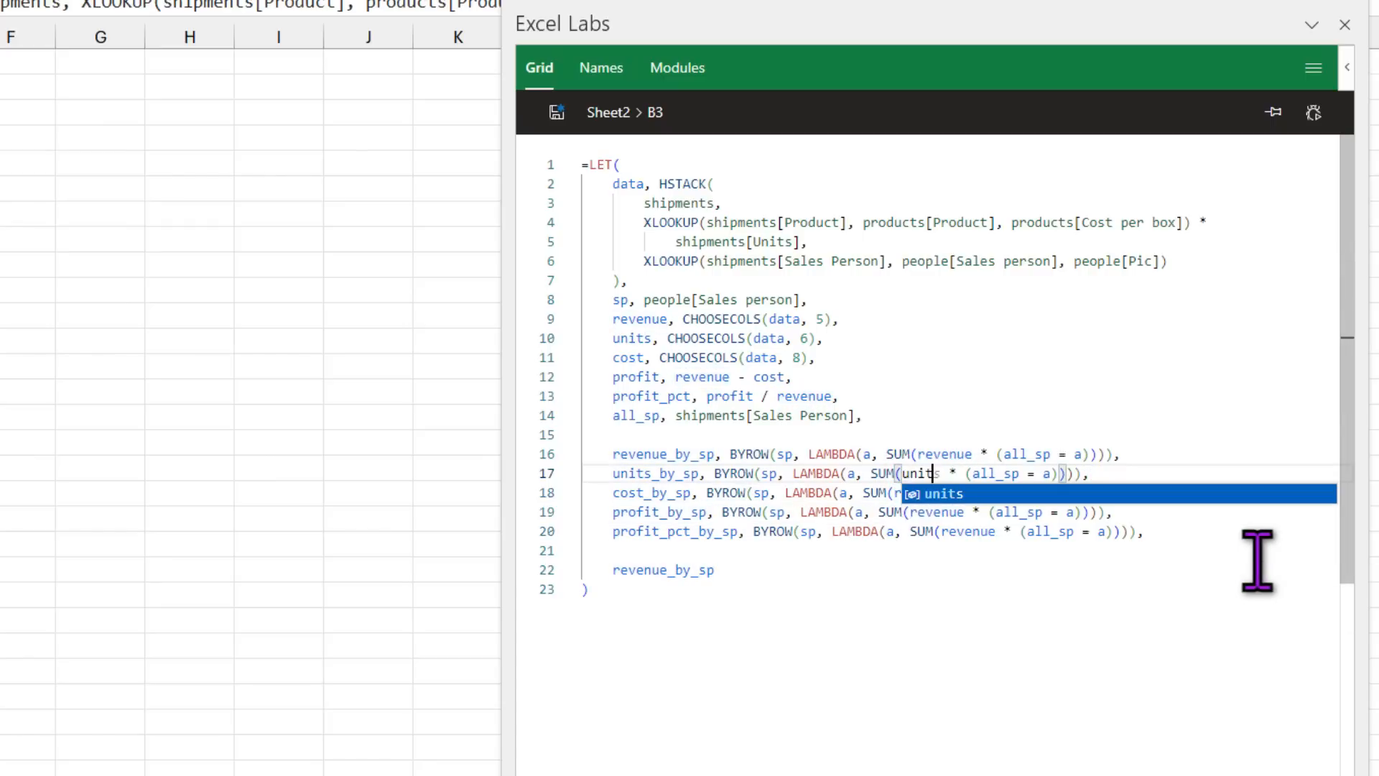
pyautogui.click(1113, 471)
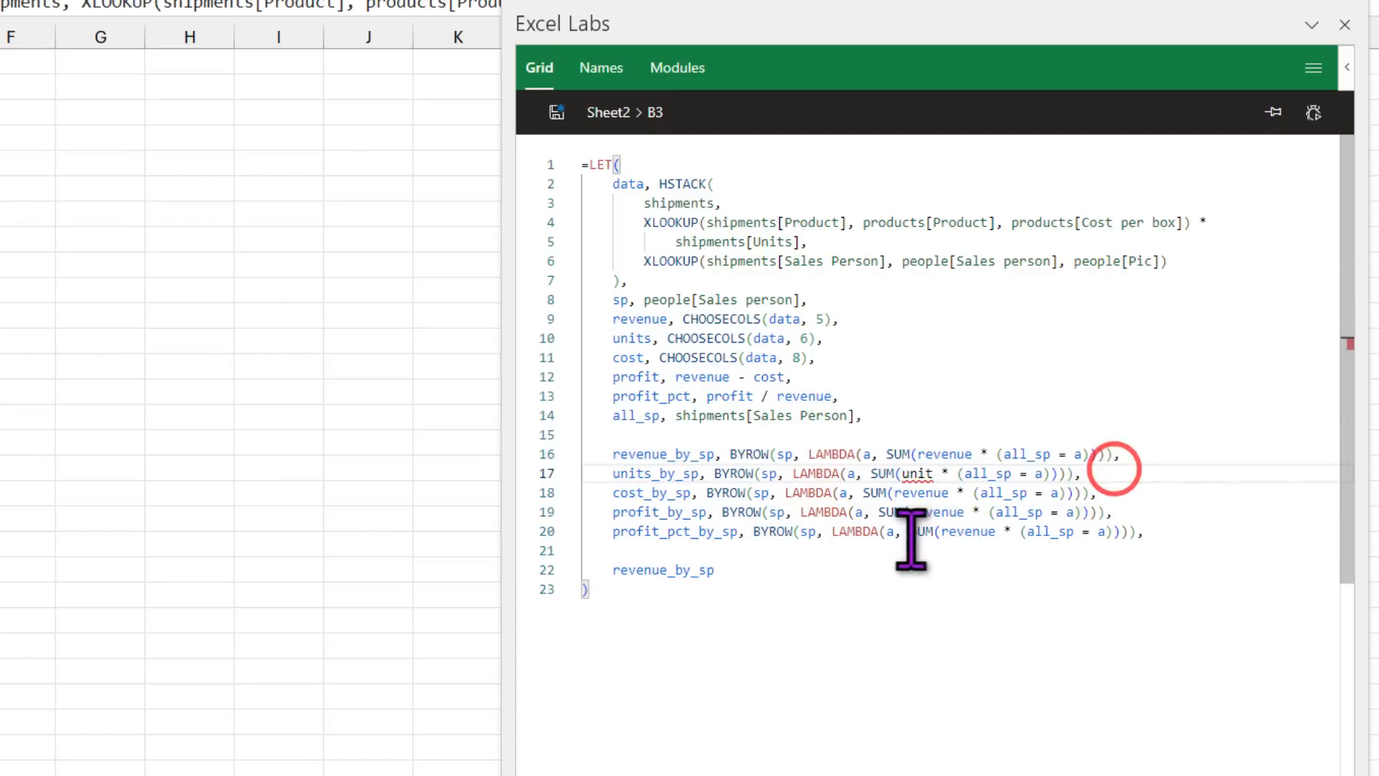
pyautogui.click(921, 493)
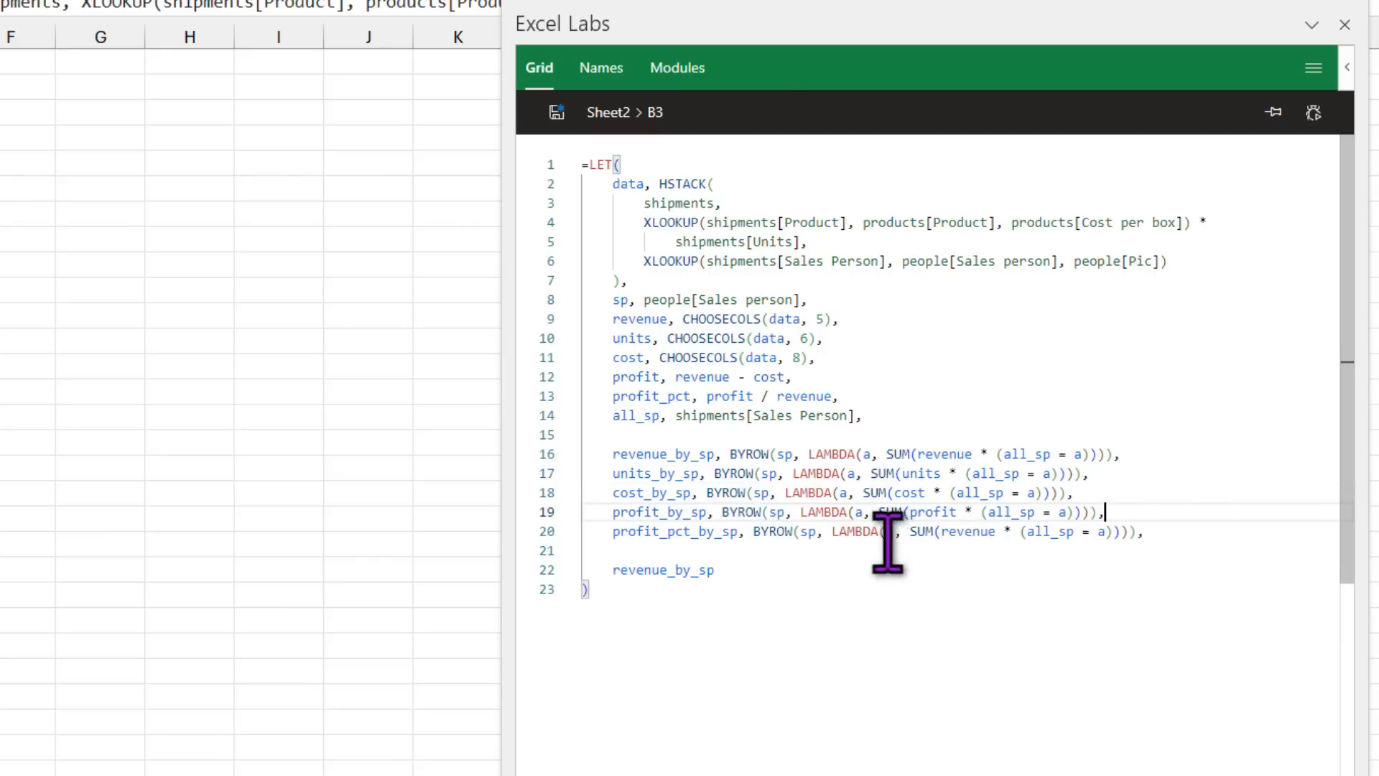
# Step: Set profit_pct_by_sp to profit_by_sp / revenue_by_sp and select the old final revenue_by_sp result
pyautogui.moveTo(752, 532); pyautogui.dragTo(1134, 532)
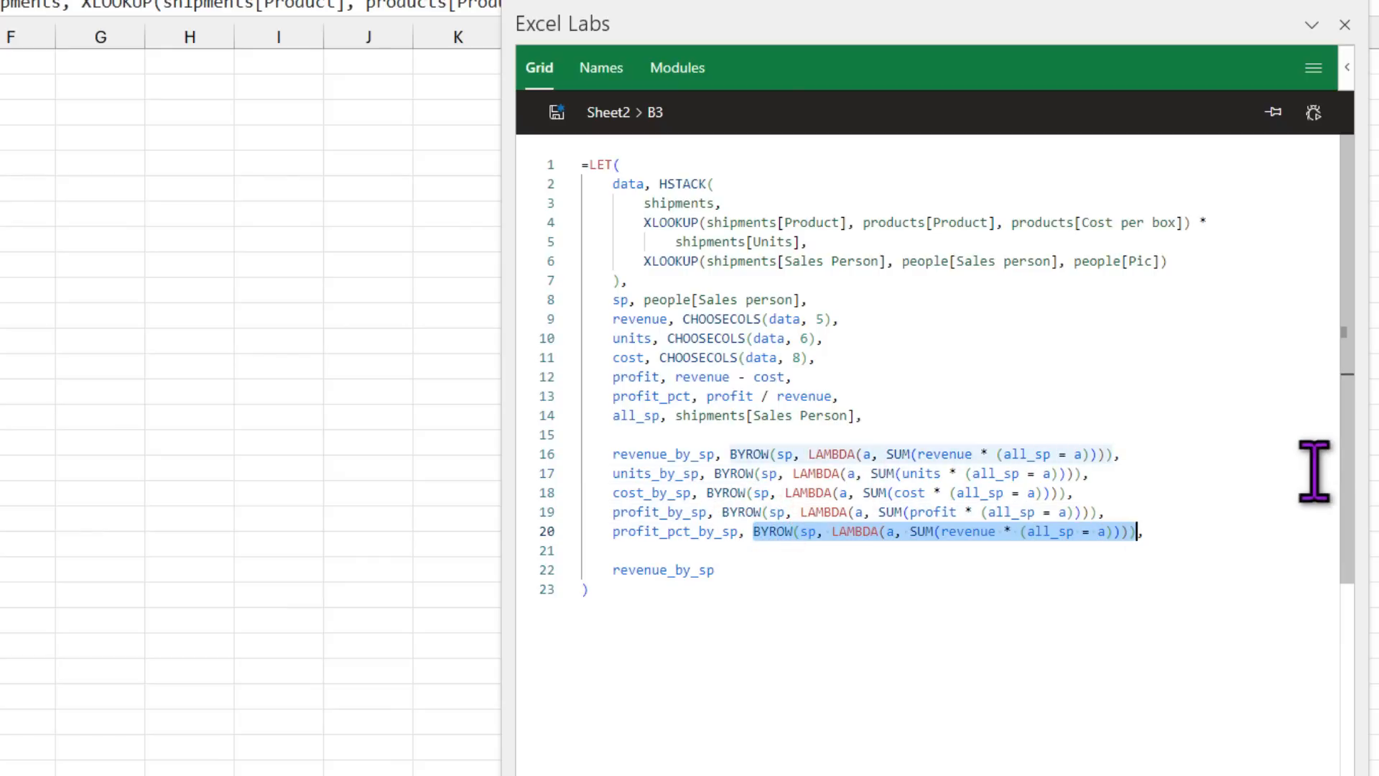
pyautogui.press('BackSpace')
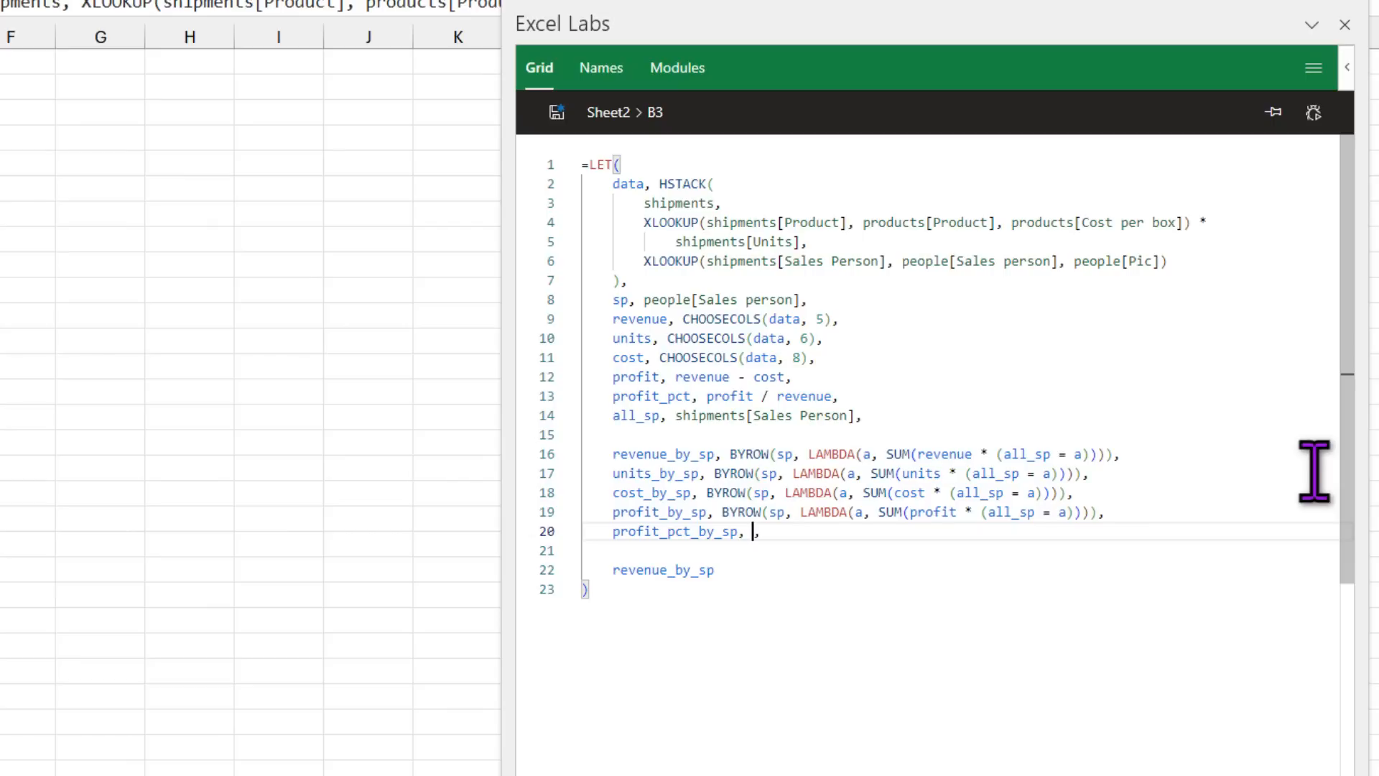
pyautogui.write('prof')
pyautogui.press('Down')
pyautogui.press('Tab')
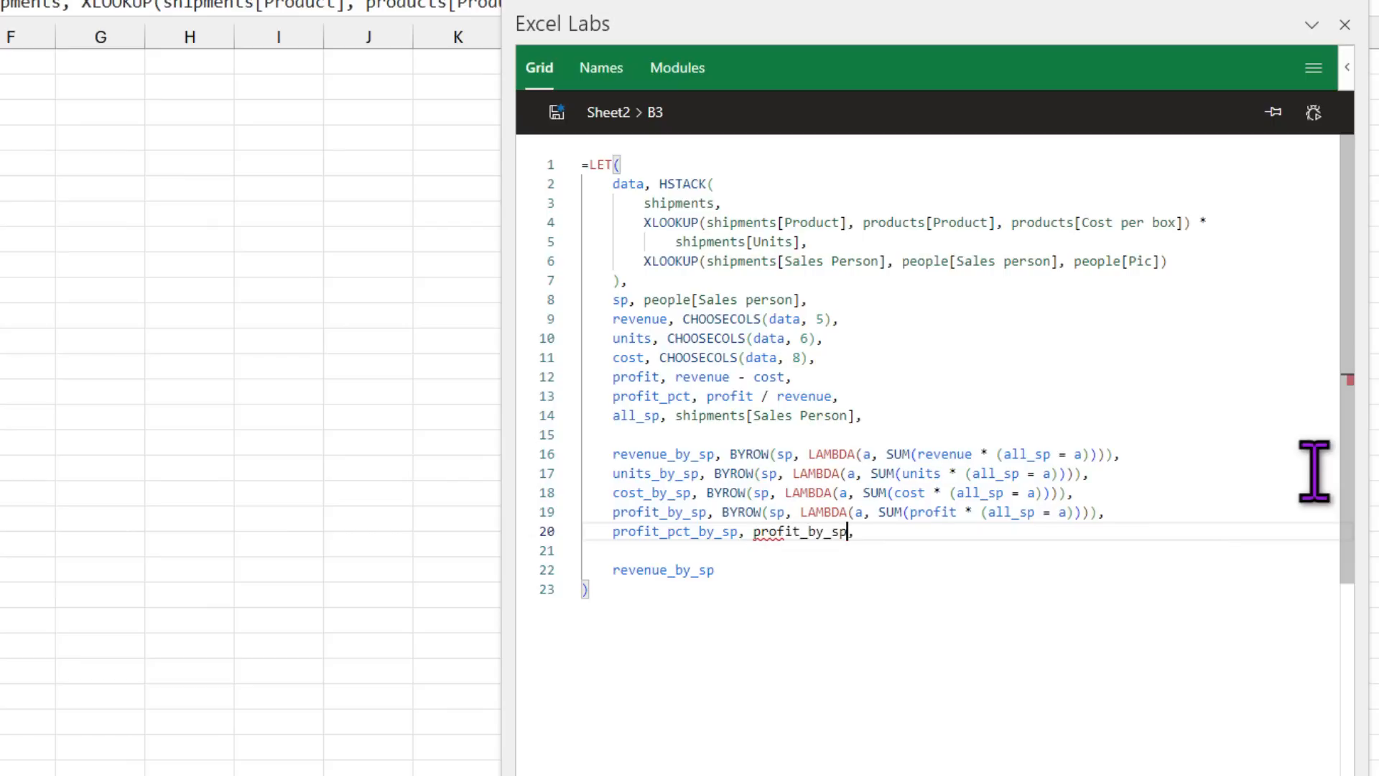
pyautogui.write('/ reve')
pyautogui.press('Down')
pyautogui.press('Tab')
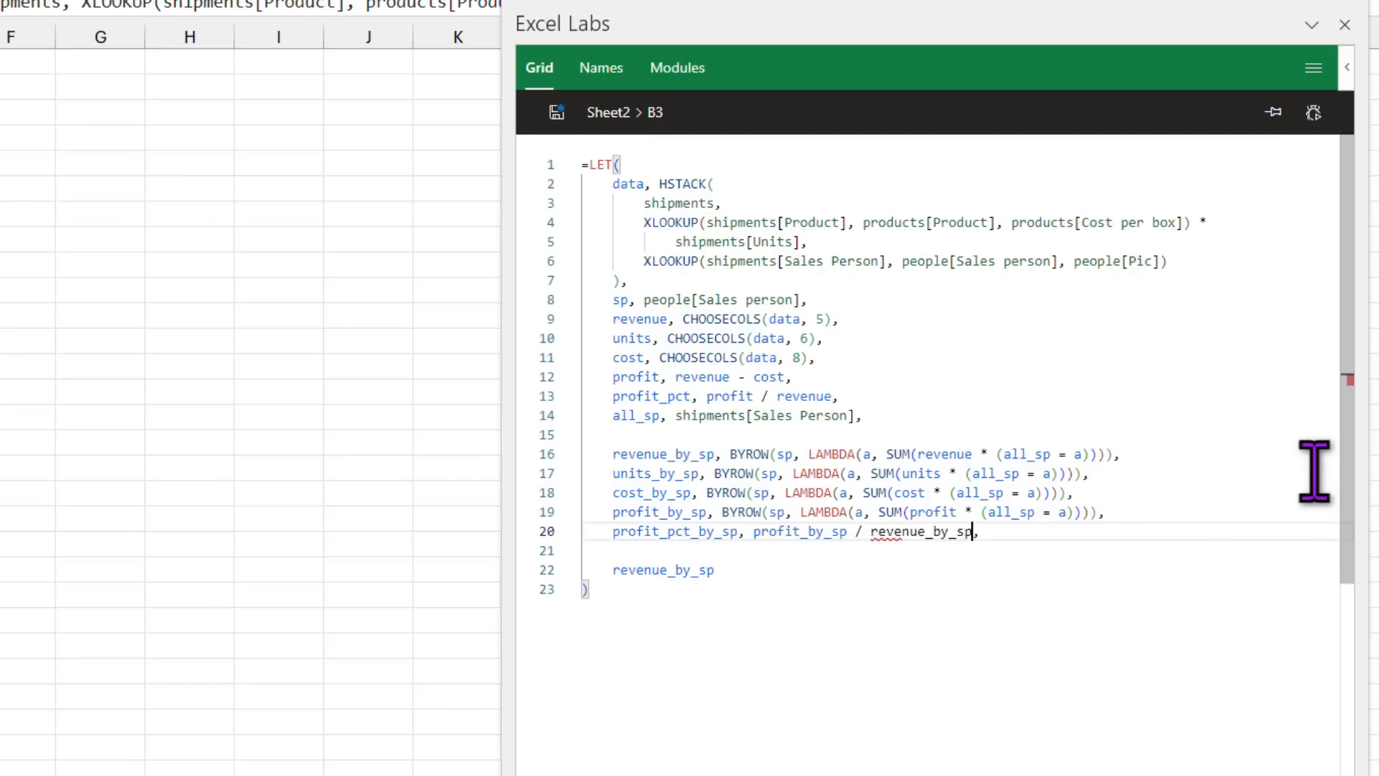
pyautogui.click(612, 570)
pyautogui.doubleClick(613, 571)
# Step: Replace the LET result with an HSTACK starting with sp and revenue_by_sp
pyautogui.press('BackSpace')
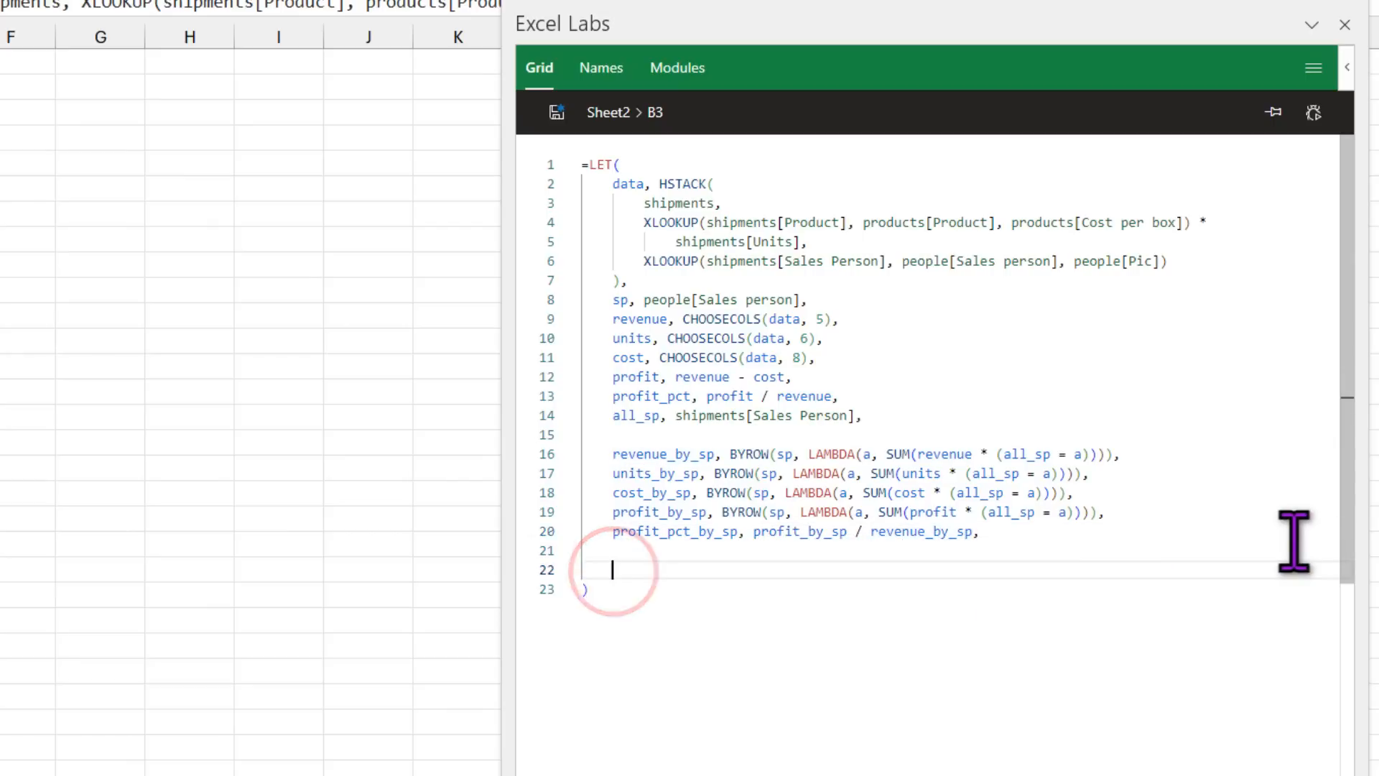
pyautogui.press('Return')
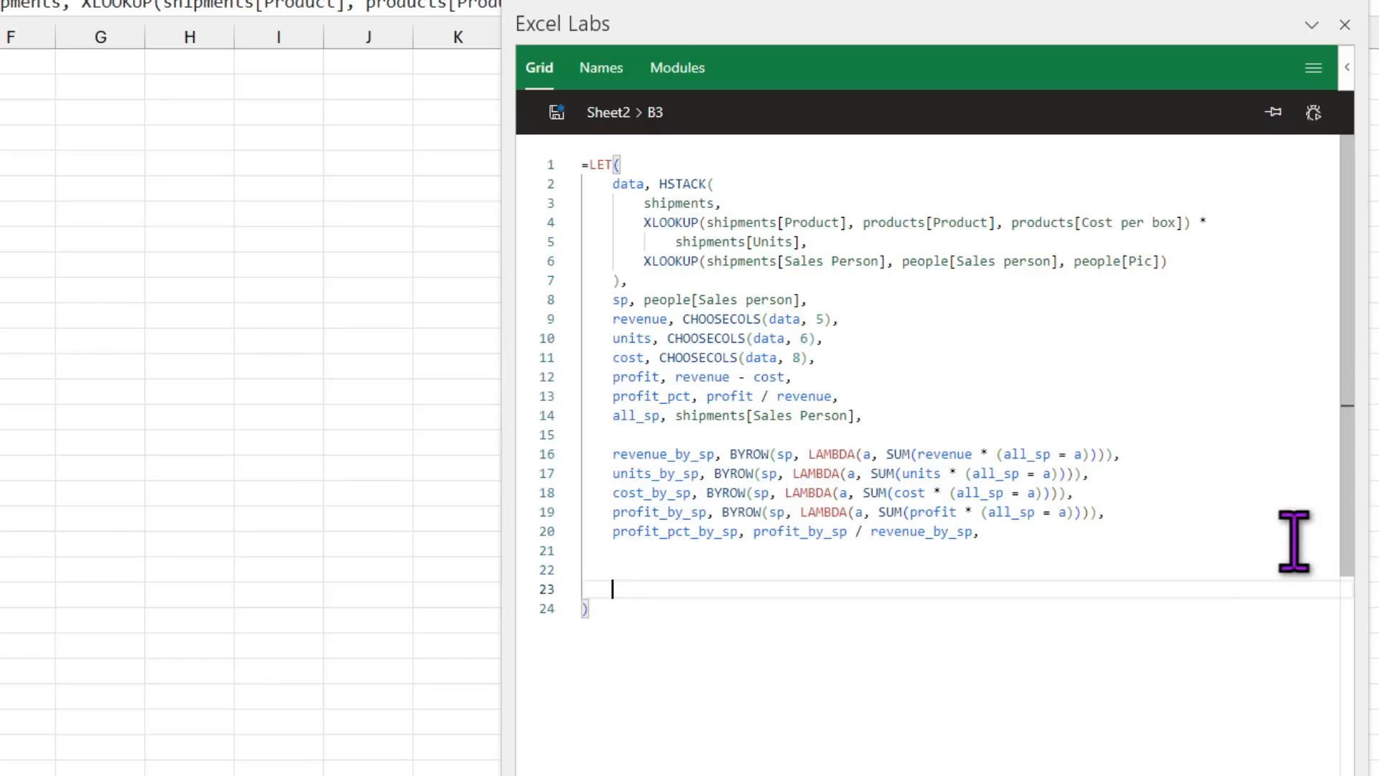
pyautogui.write('h')
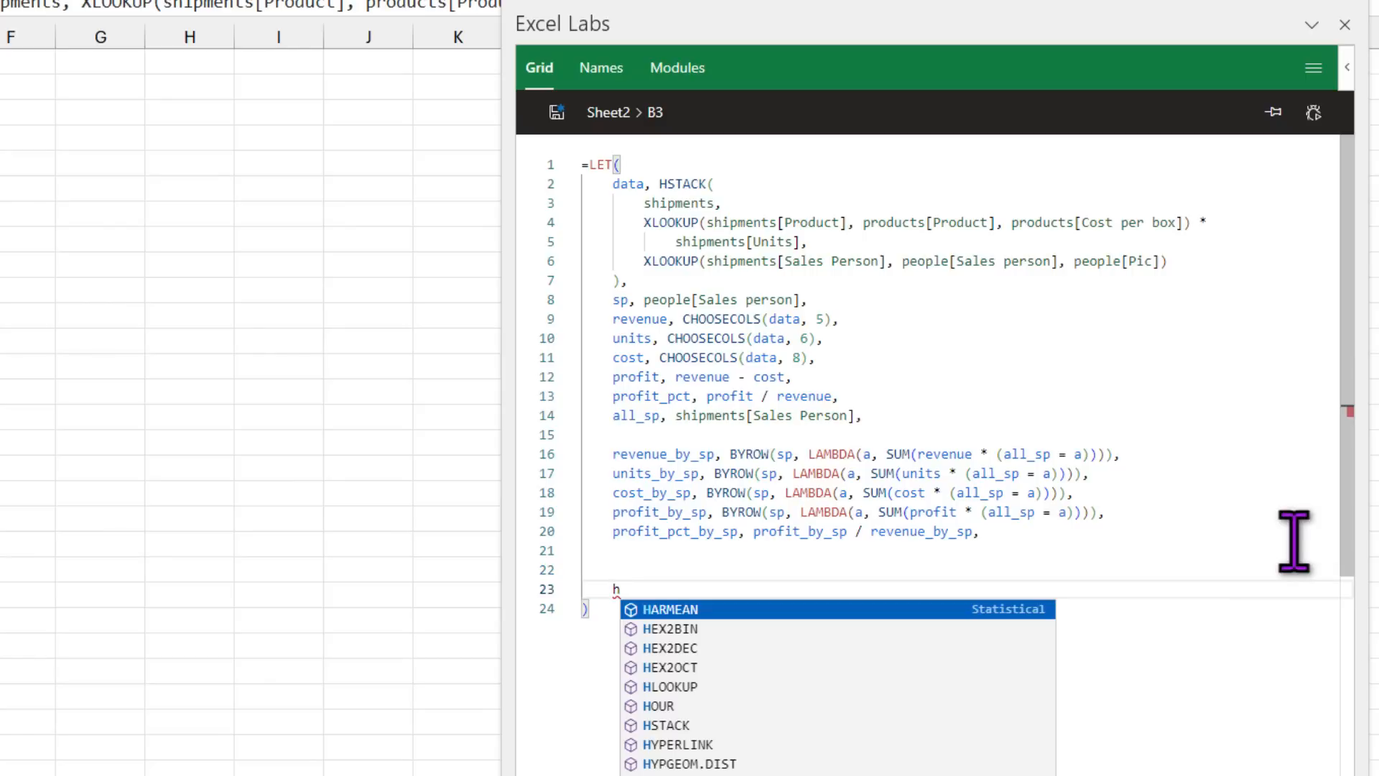
pyautogui.write('s')
pyautogui.press('Tab')
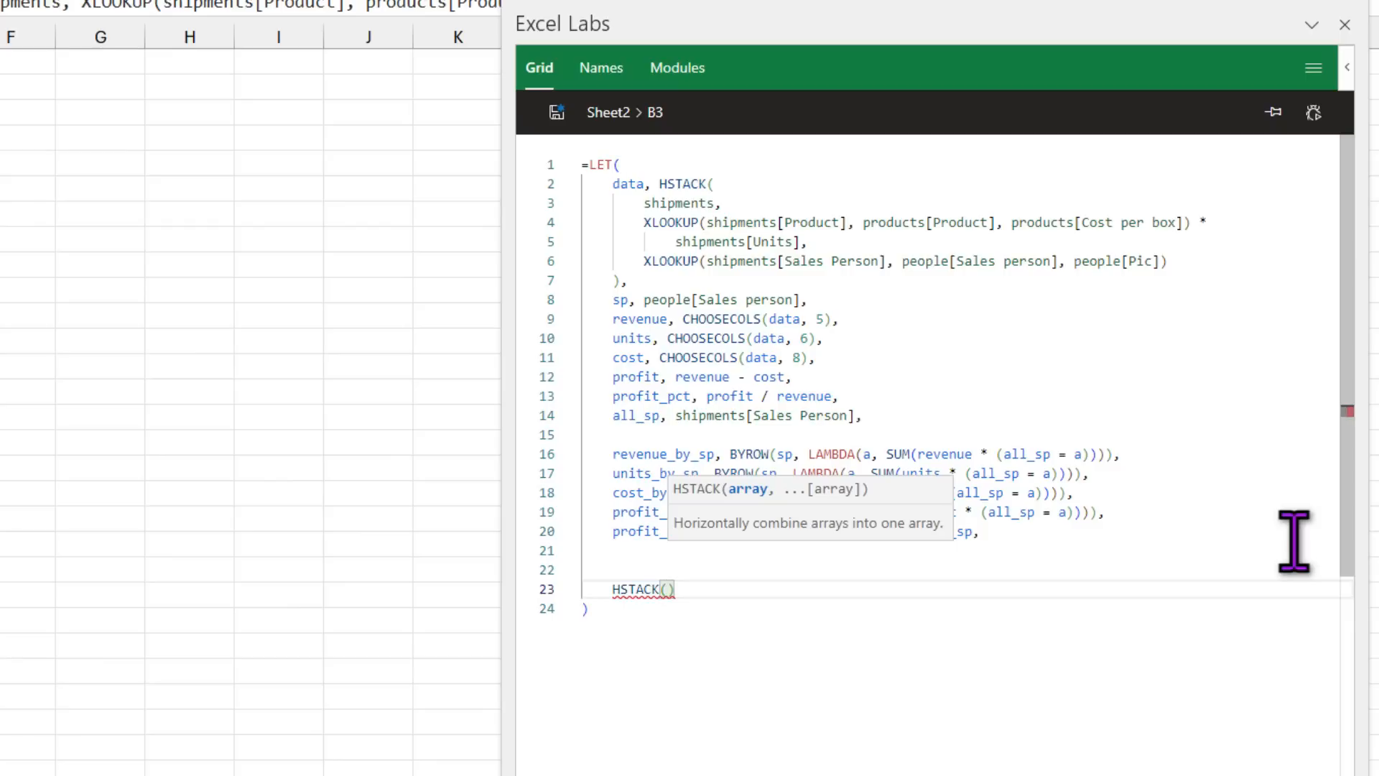
pyautogui.write('sp, ')
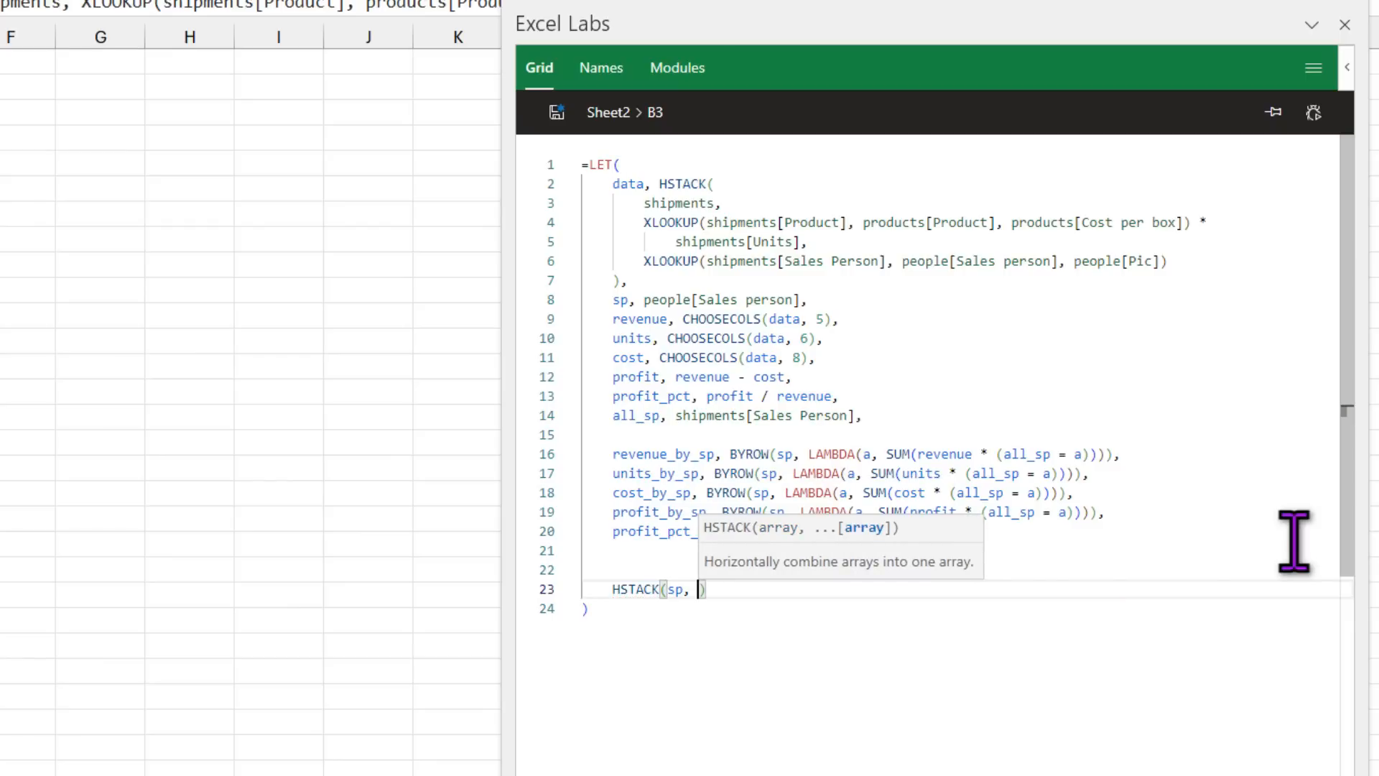
pyautogui.write('reve')
pyautogui.press('Down')
pyautogui.press('Tab')
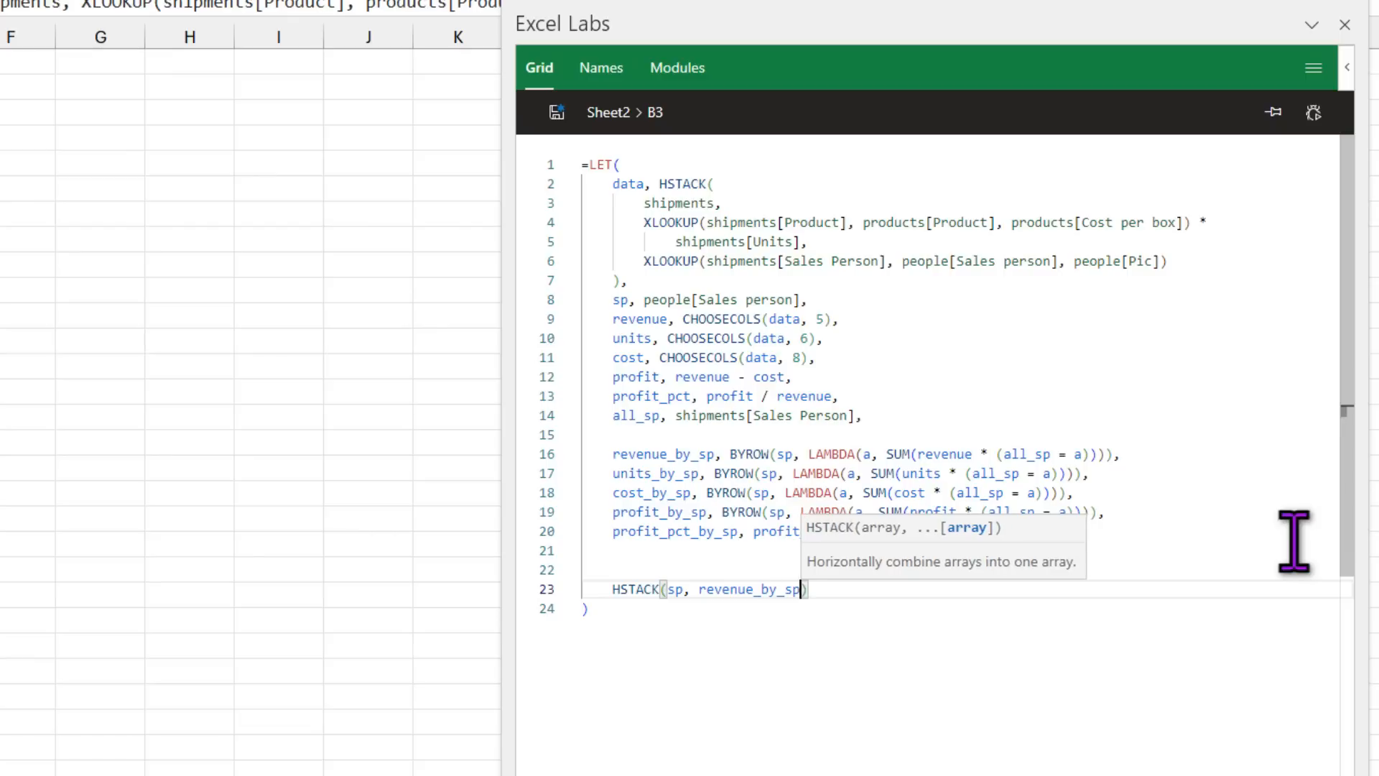
# Step: Add cost_by_sp and units_by_sp to the HSTACK, save, and select the spilled table
pyautogui.write(', costs')
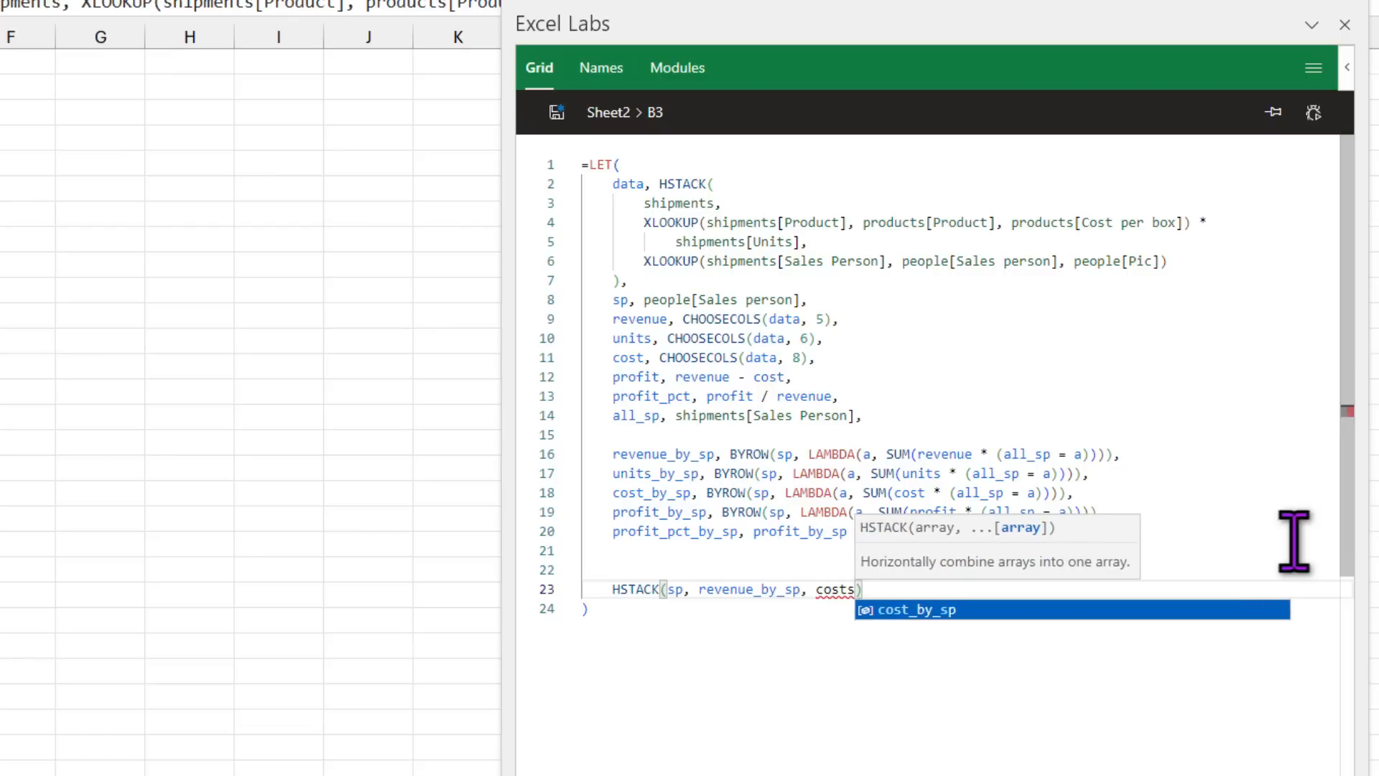
pyautogui.press('Tab')
pyautogui.write(', u')
pyautogui.press('Down')
pyautogui.press('Tab')
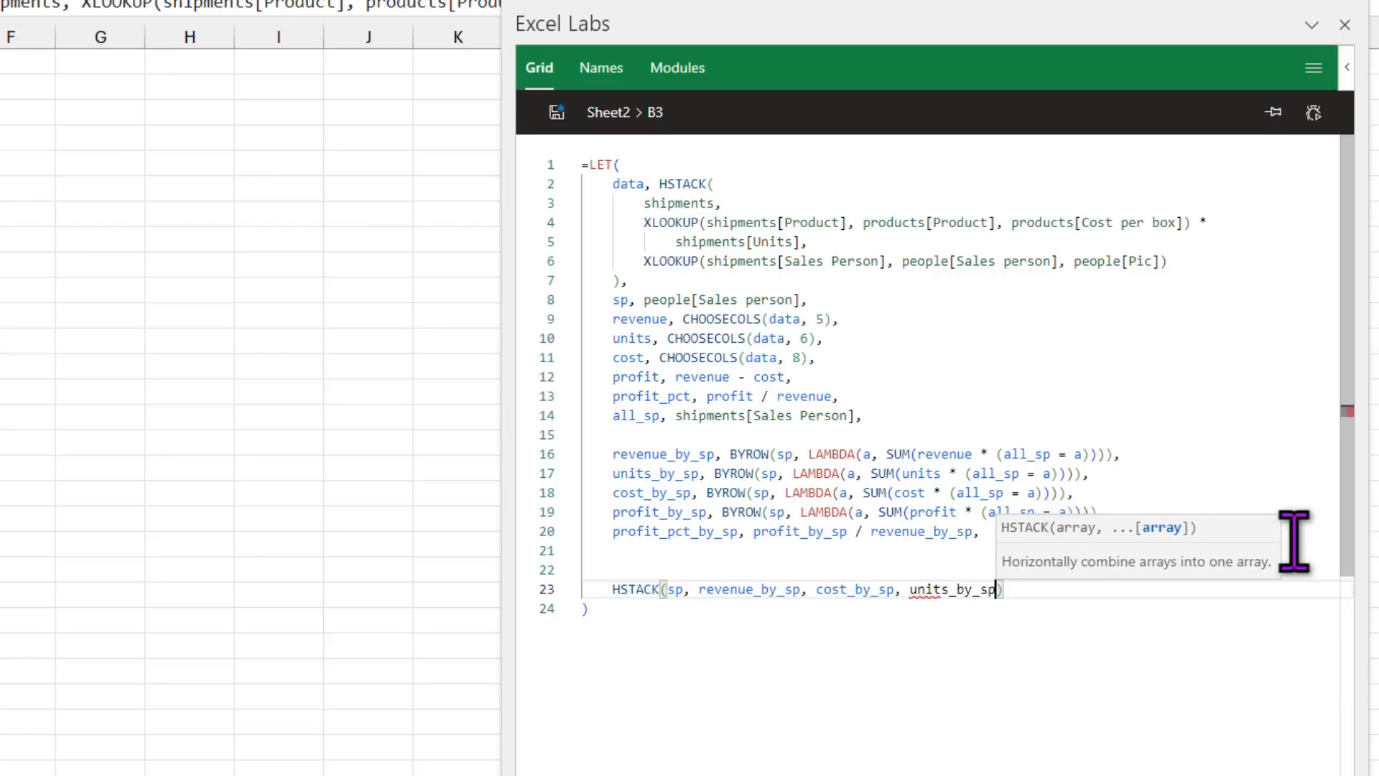
pyautogui.write(',')
pyautogui.click(557, 112)
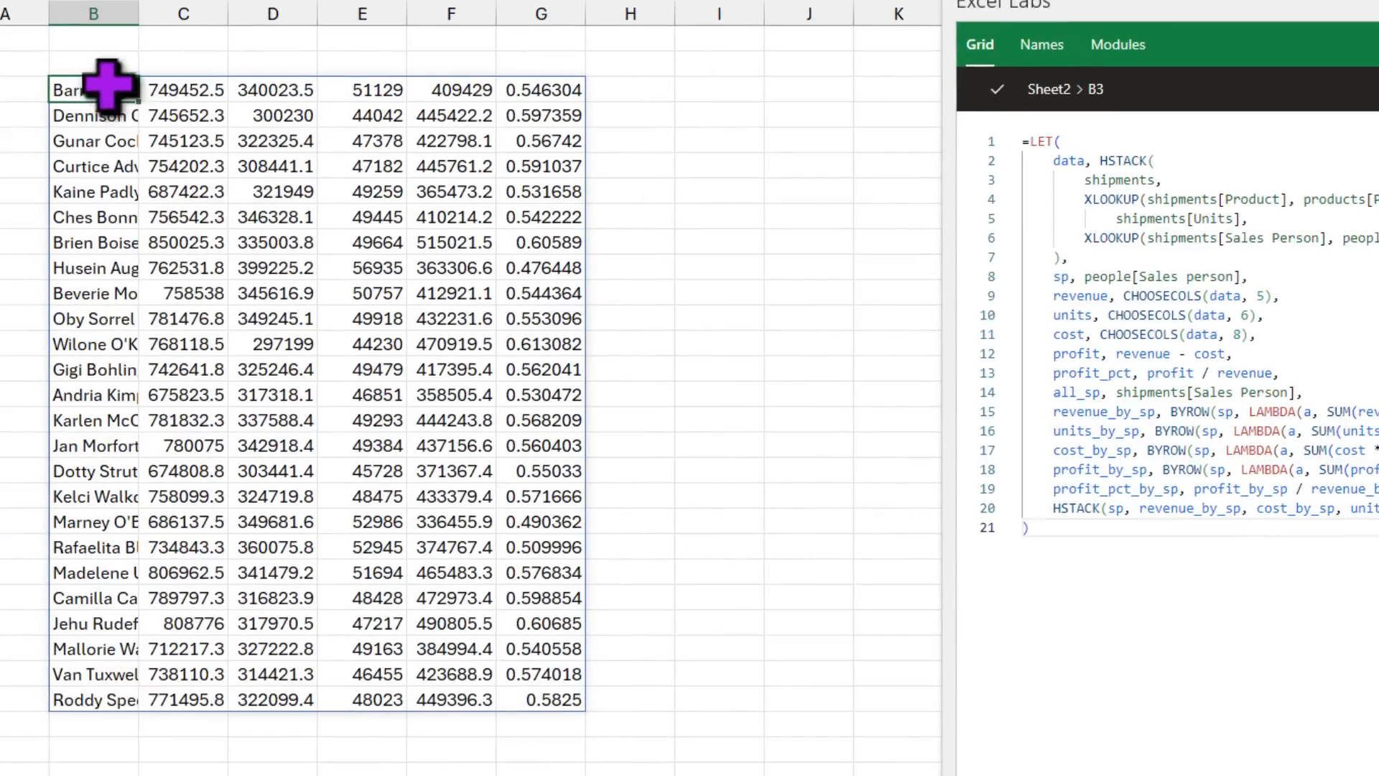
pyautogui.moveTo(108, 86)
pyautogui.mouseDown()
pyautogui.moveTo(338, 268)
pyautogui.moveTo(578, 637)
pyautogui.moveTo(556, 707)
pyautogui.mouseUp()
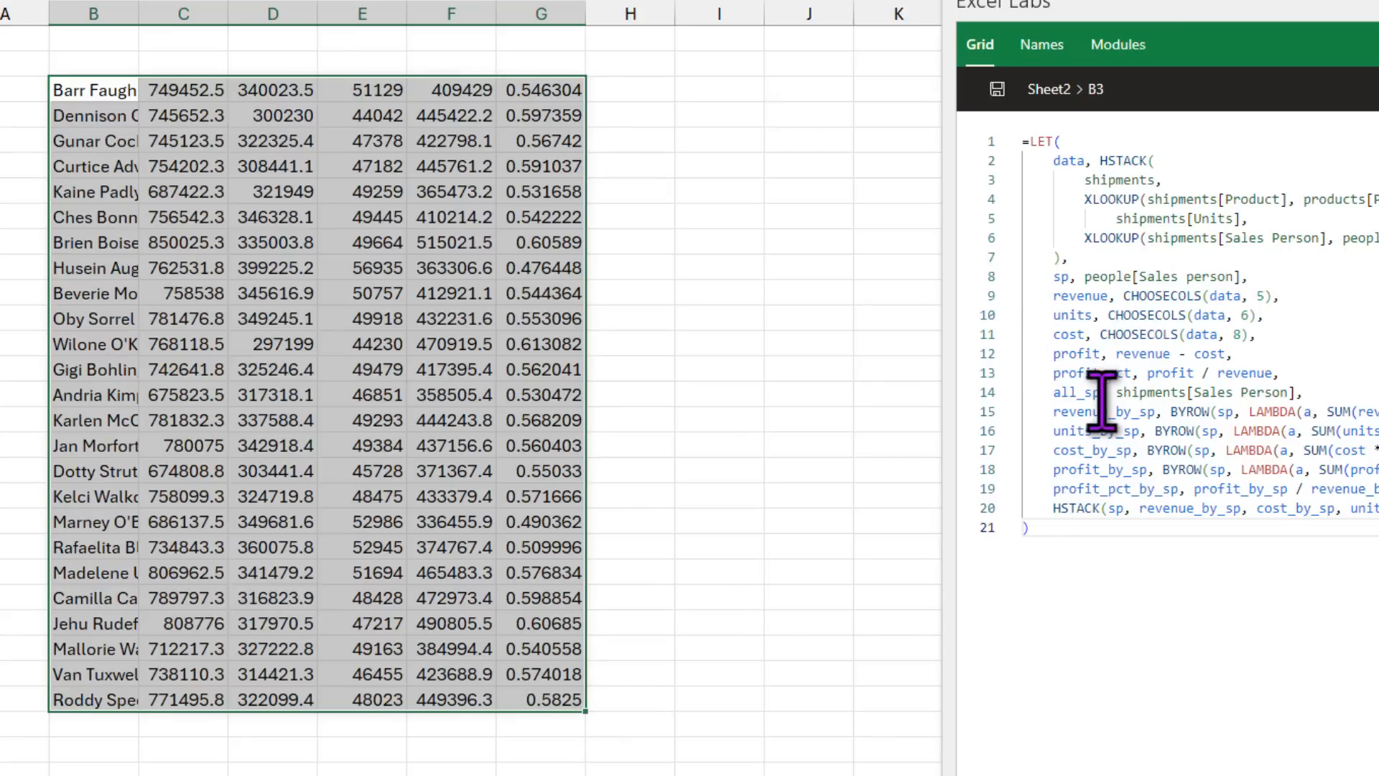
pyautogui.click(1072, 527)
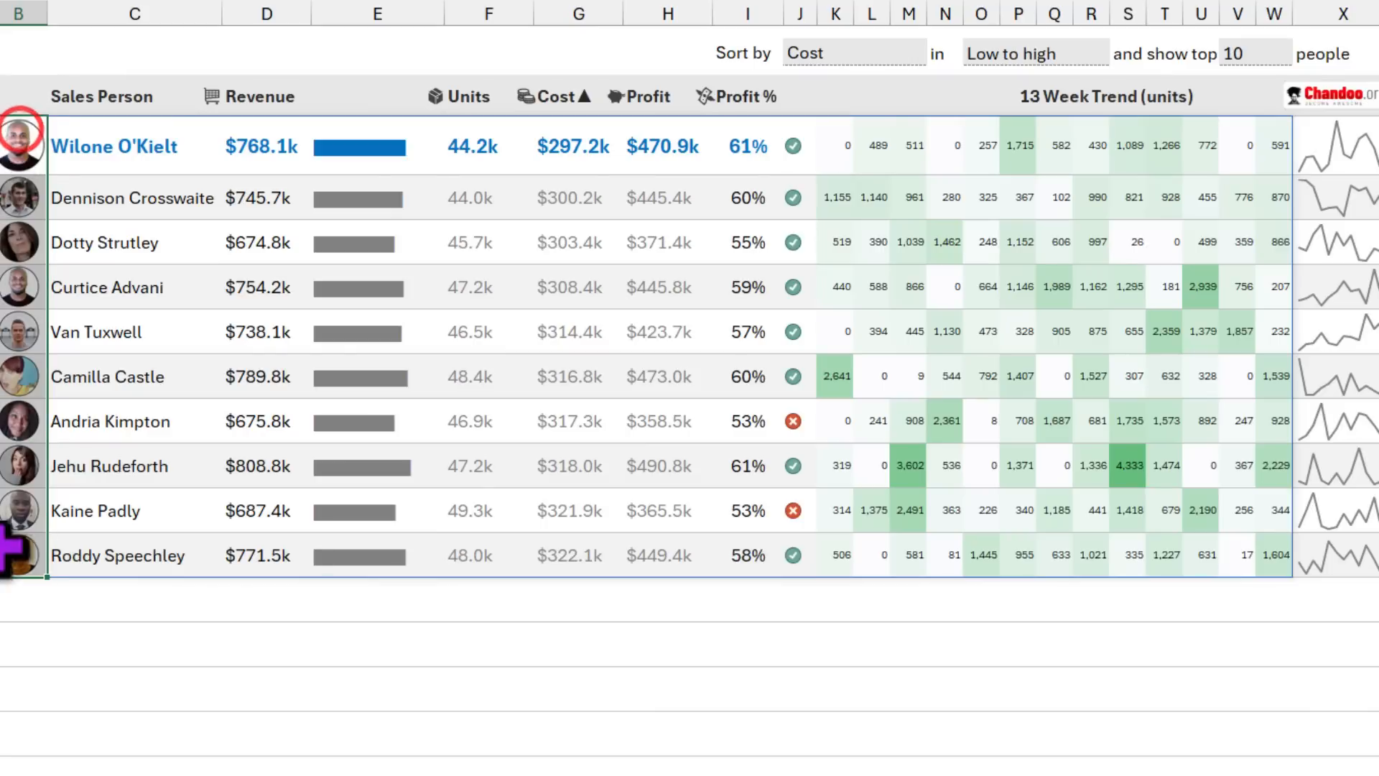
pyautogui.moveTo(122, 144); pyautogui.dragTo(123, 555)
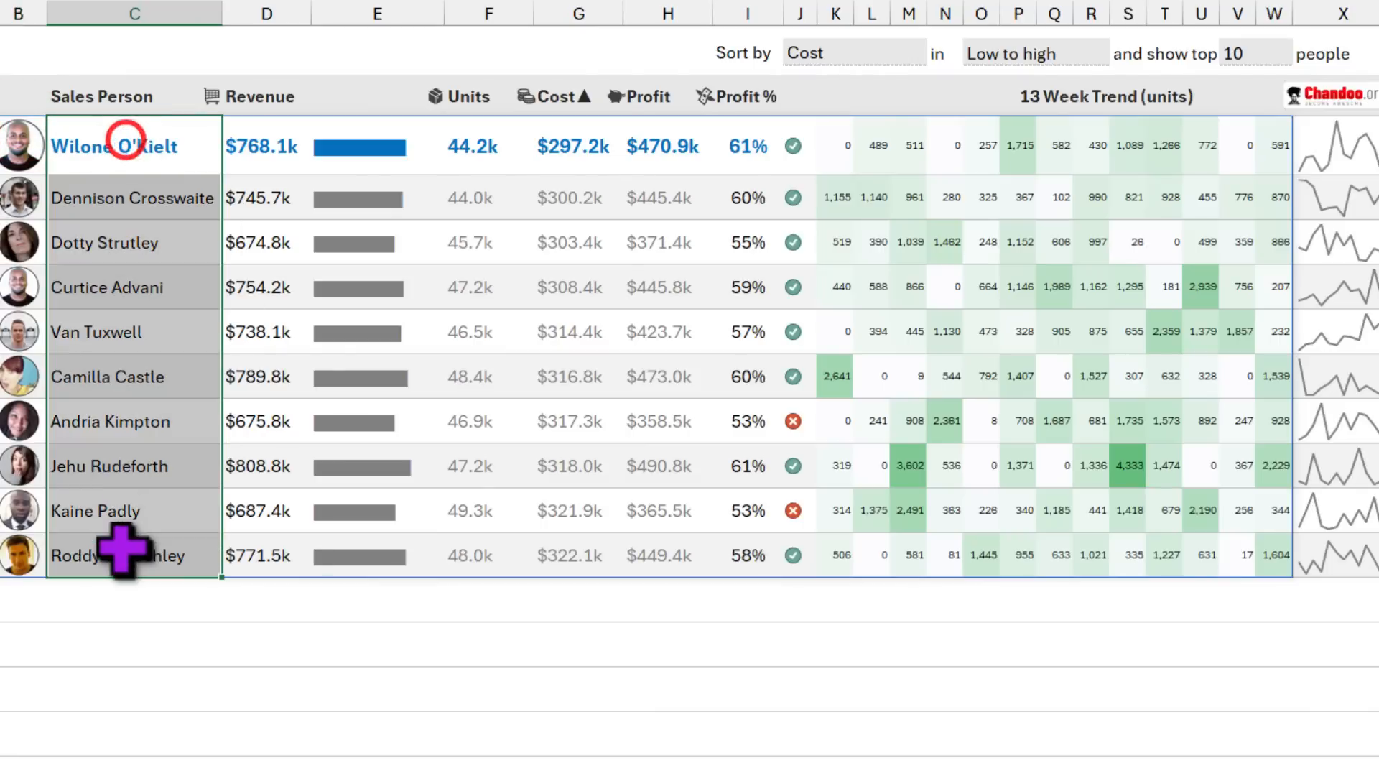
pyautogui.moveTo(264, 143); pyautogui.dragTo(263, 542)
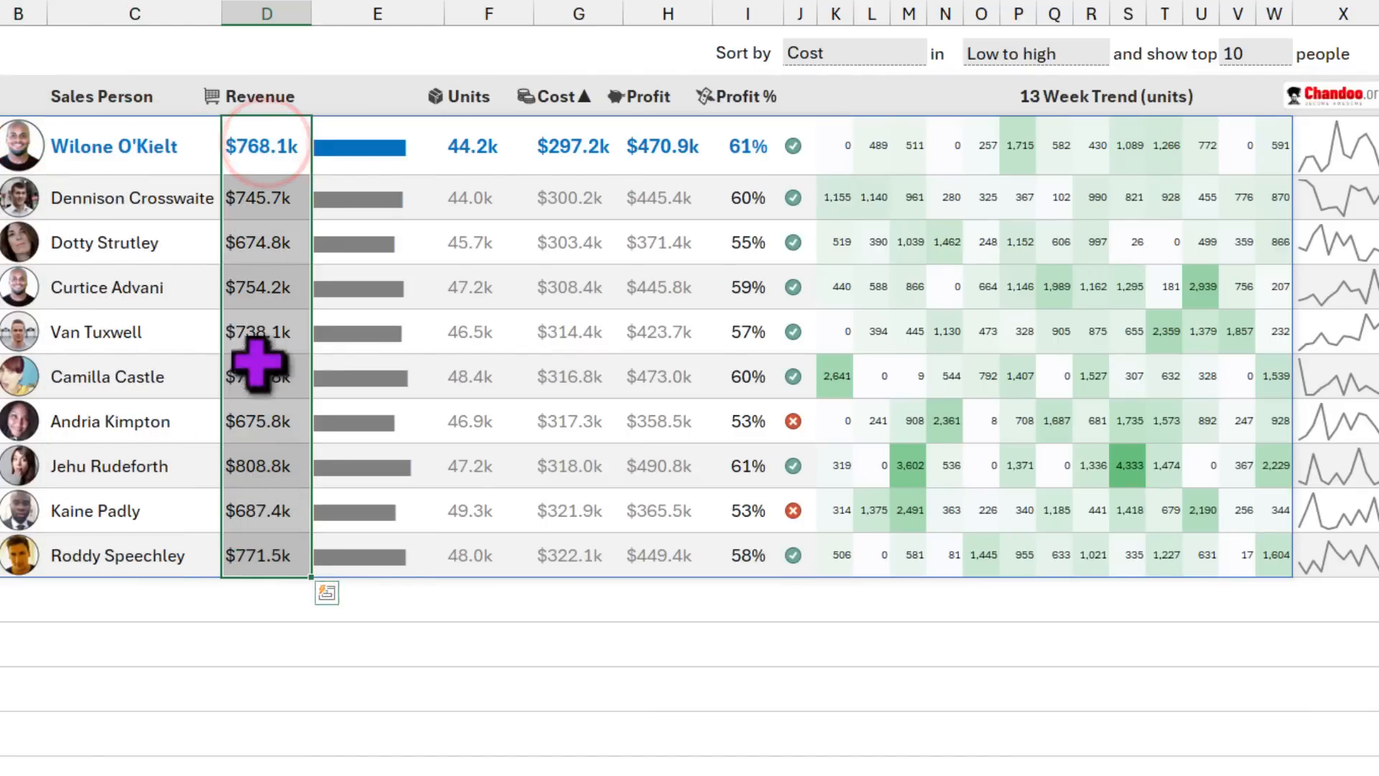
pyautogui.moveTo(359, 148); pyautogui.dragTo(376, 563)
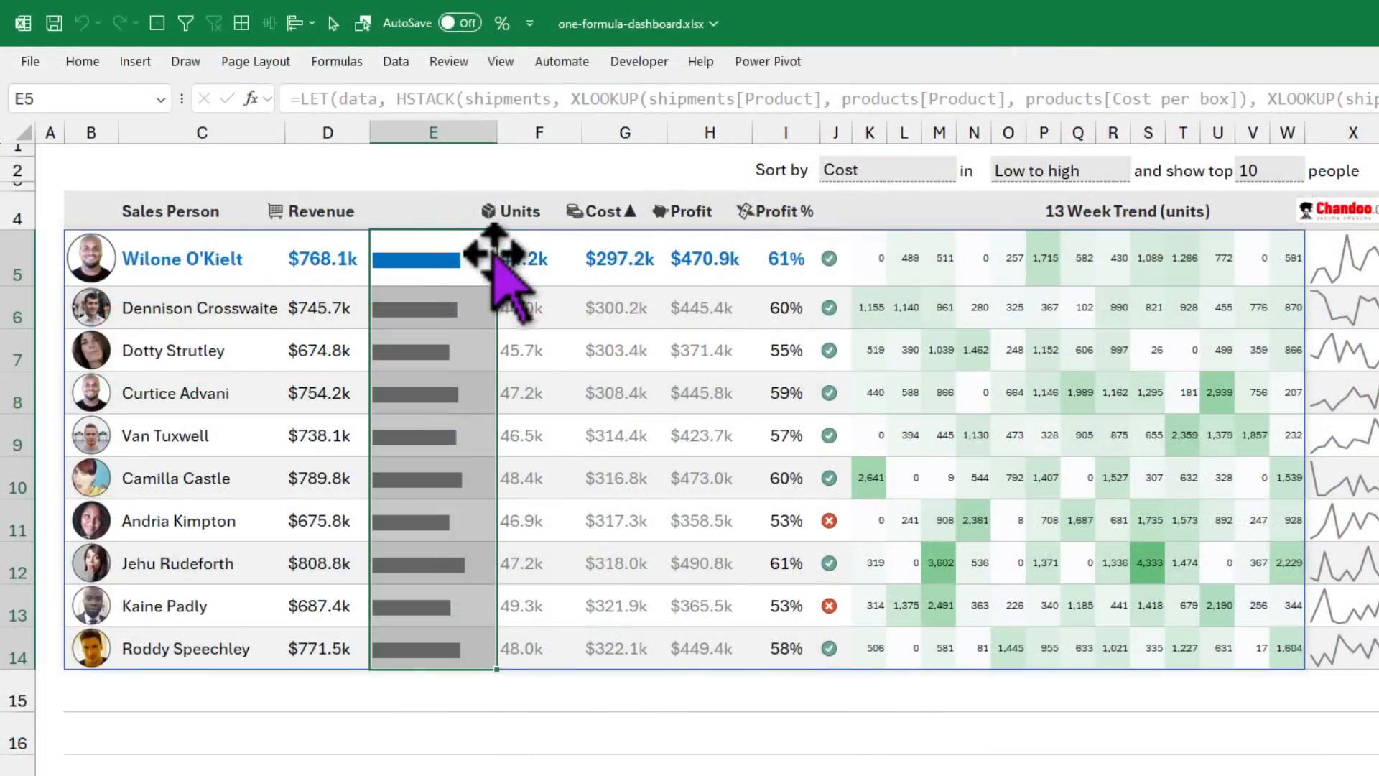
pyautogui.click(82, 61)
pyautogui.click(905, 135)
pyautogui.moveTo(947, 260)
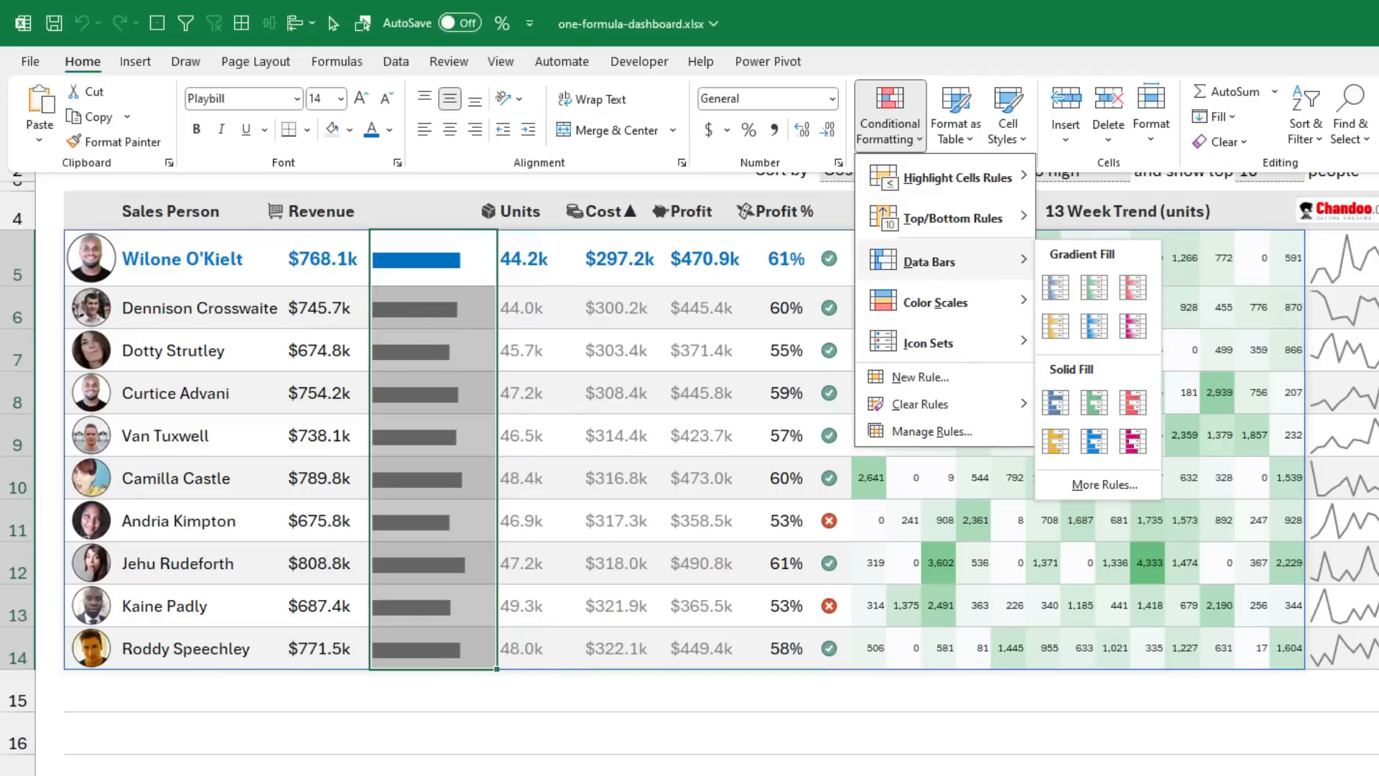
pyautogui.press('Escape')
pyautogui.press('Escape')
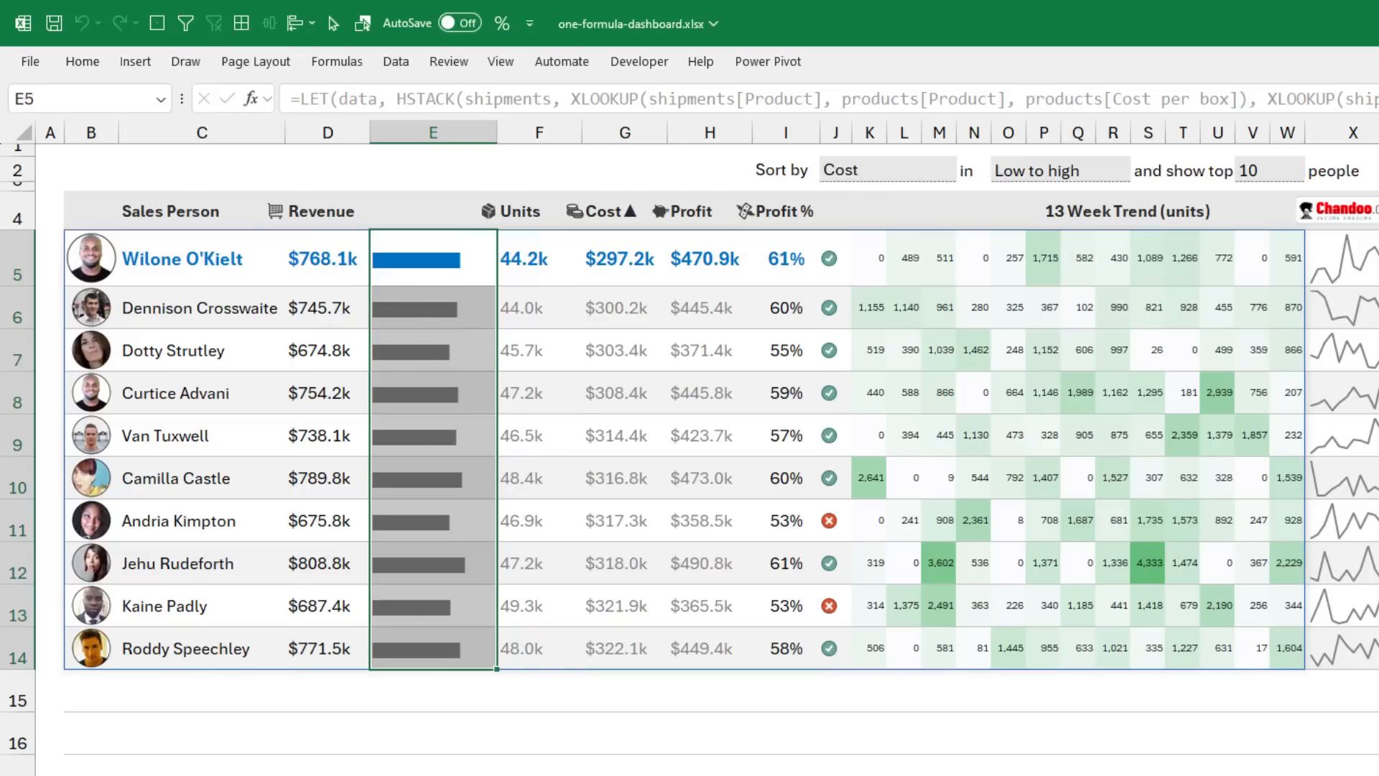
pyautogui.hotkey('ctrl', 'pageup')
pyautogui.moveTo(862, 769); pyautogui.dragTo(1350, 150)
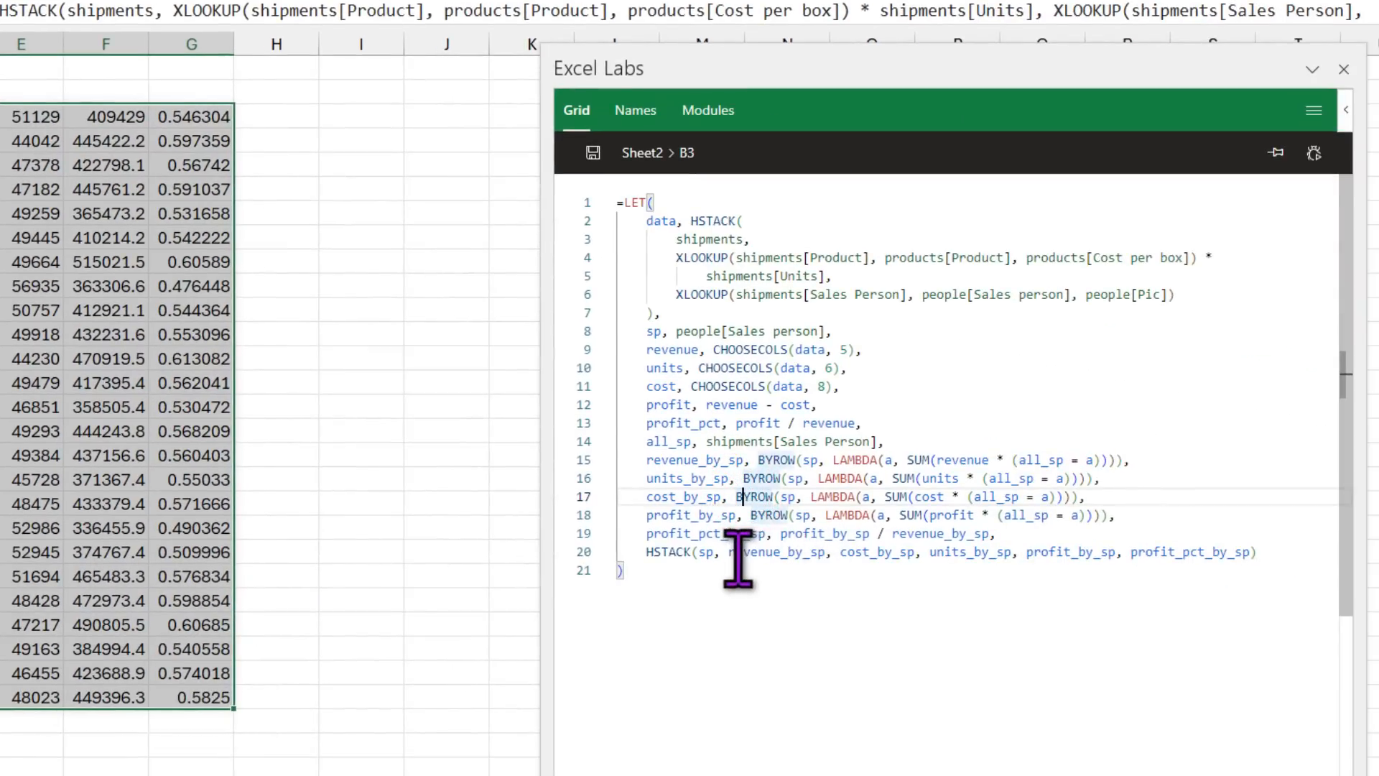
# Step: Duplicate revenue_by_sp in the HSTACK list, save, and widen column B for names
pyautogui.click(1127, 641)
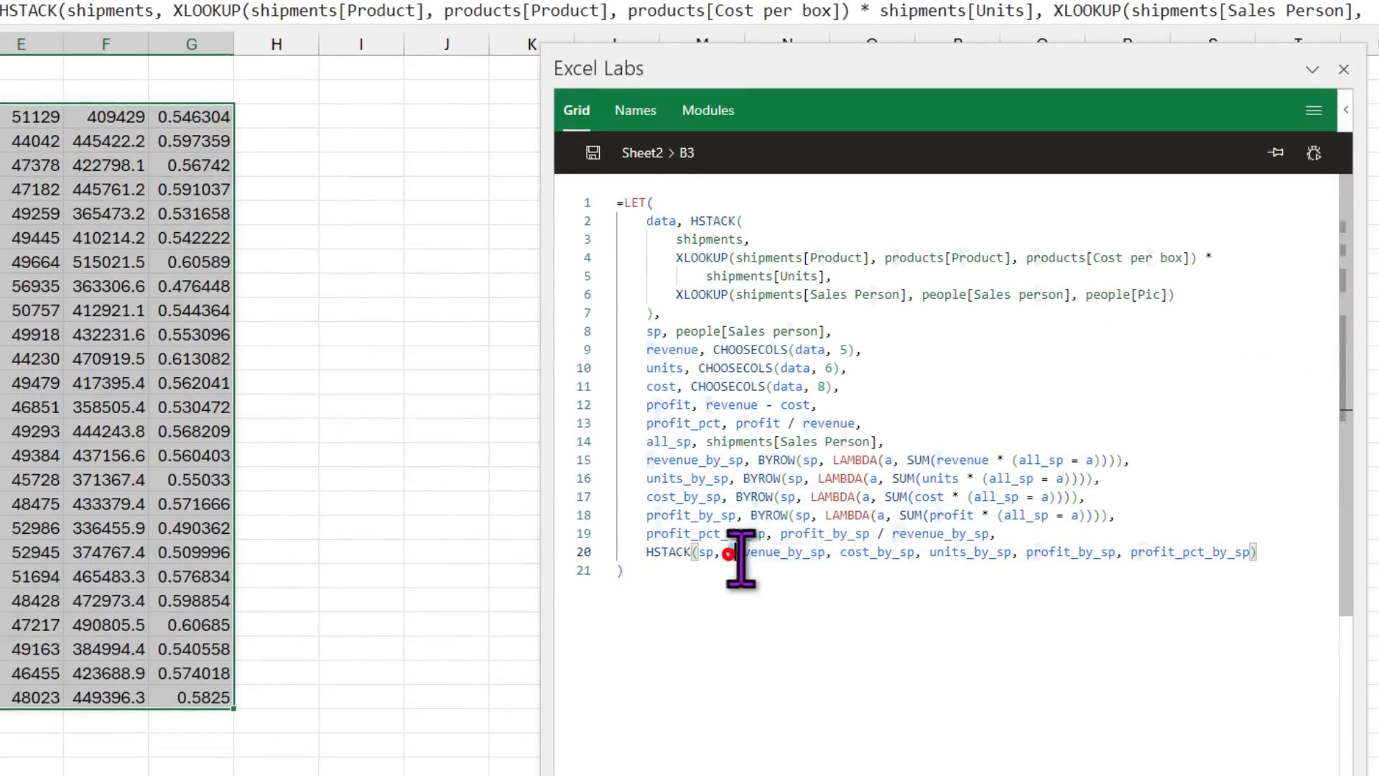
pyautogui.moveTo(728, 553); pyautogui.dragTo(810, 554)
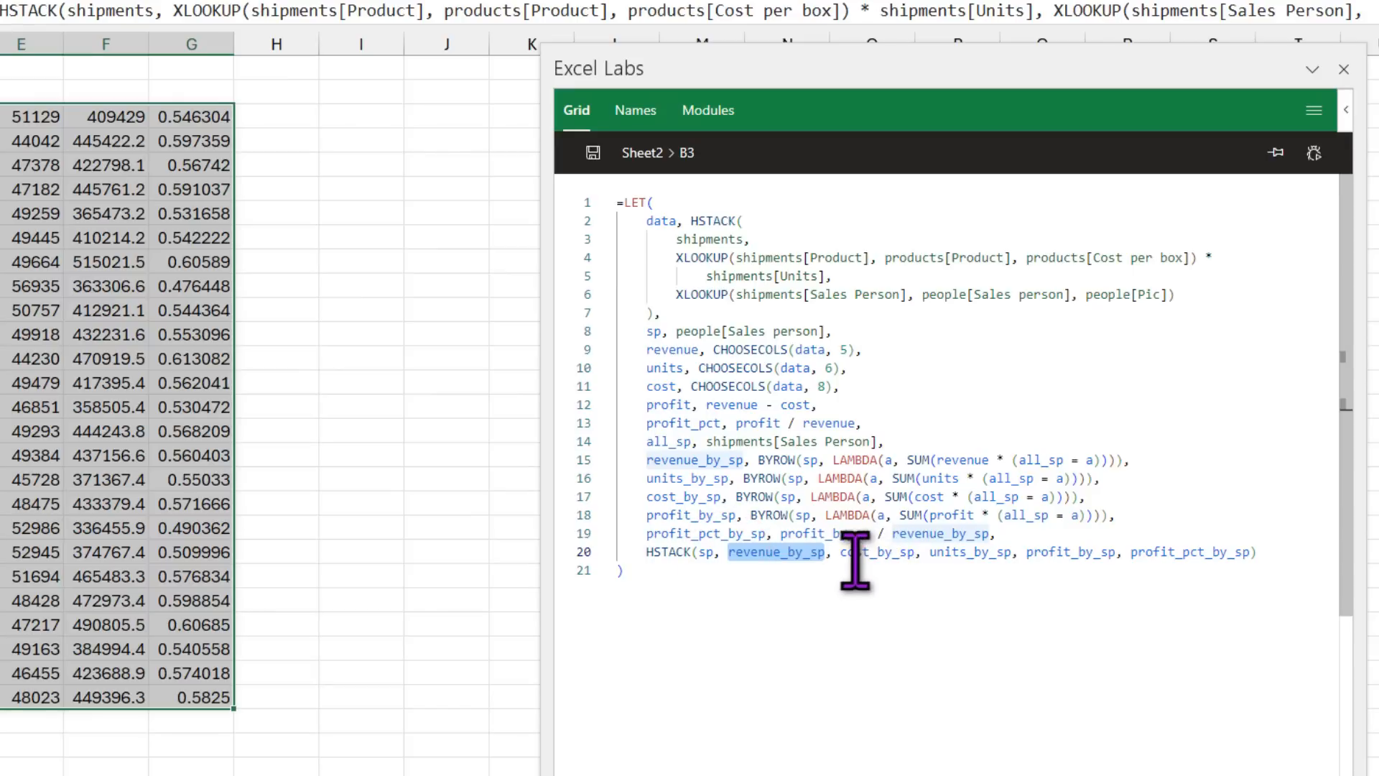
pyautogui.hotkey('ctrl', 'c')
pyautogui.click(840, 555)
pyautogui.hotkey('ctrl', 'v')
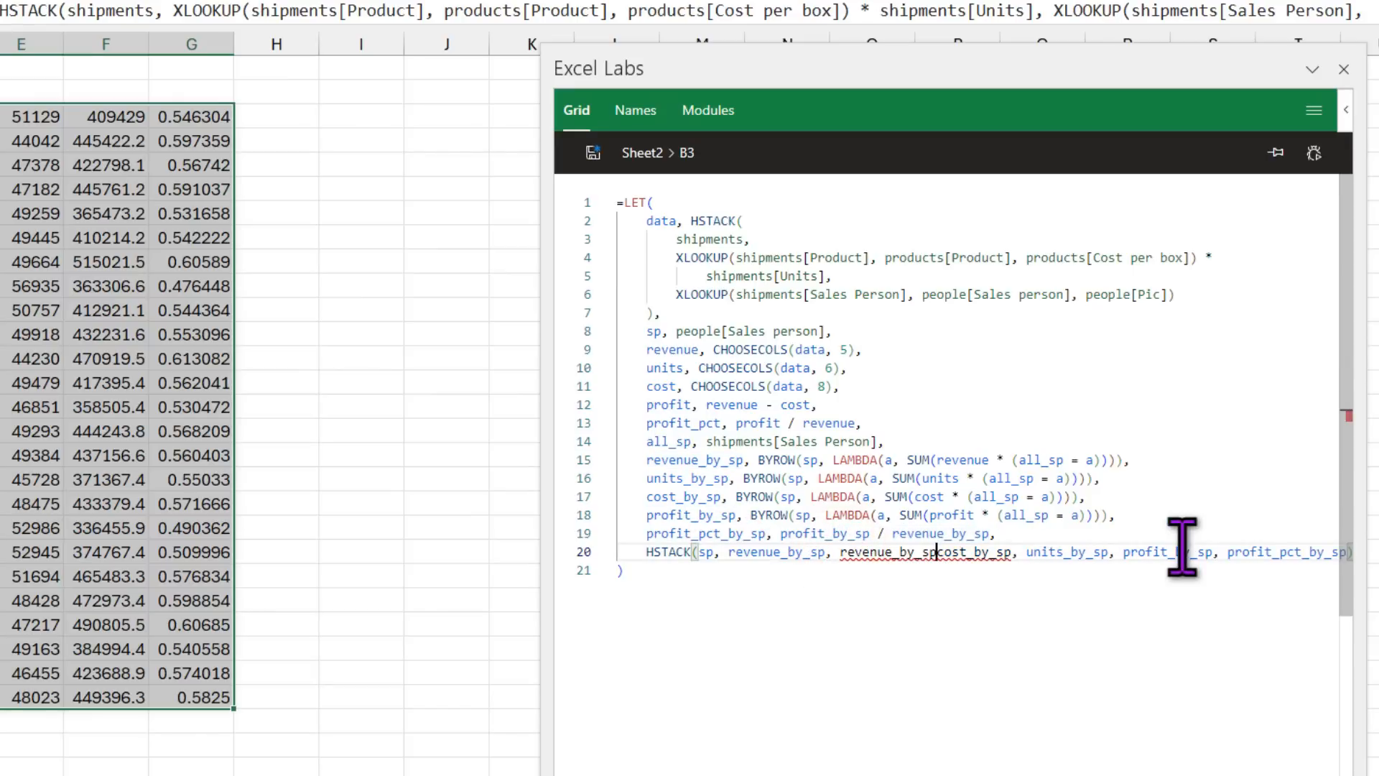
pyautogui.click(593, 152)
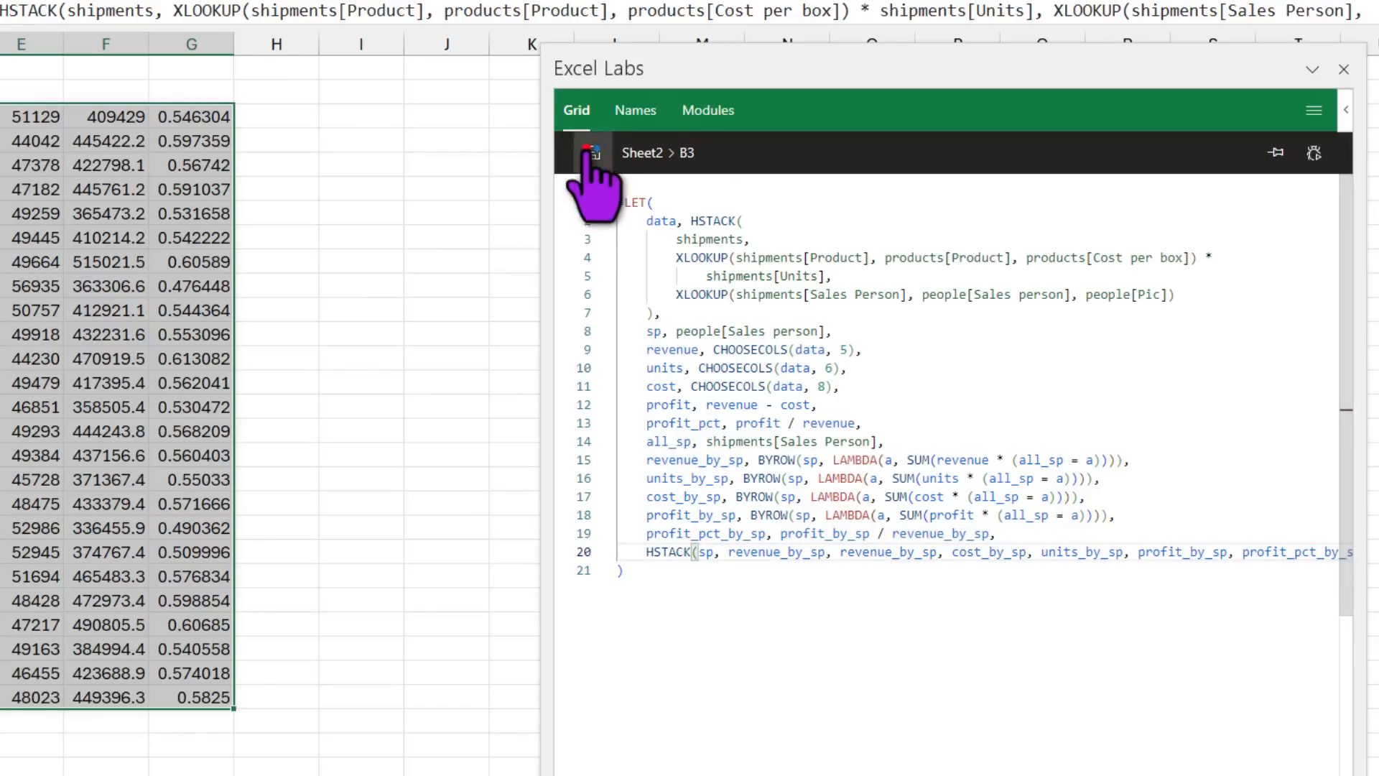
pyautogui.moveTo(155, 116); pyautogui.dragTo(233, 693)
pyautogui.moveTo(118, 41); pyautogui.dragTo(215, 41)
# Step: Define sp_pic as people[Pic] after sp and insert it first in HSTACK
pyautogui.click(85, 115)
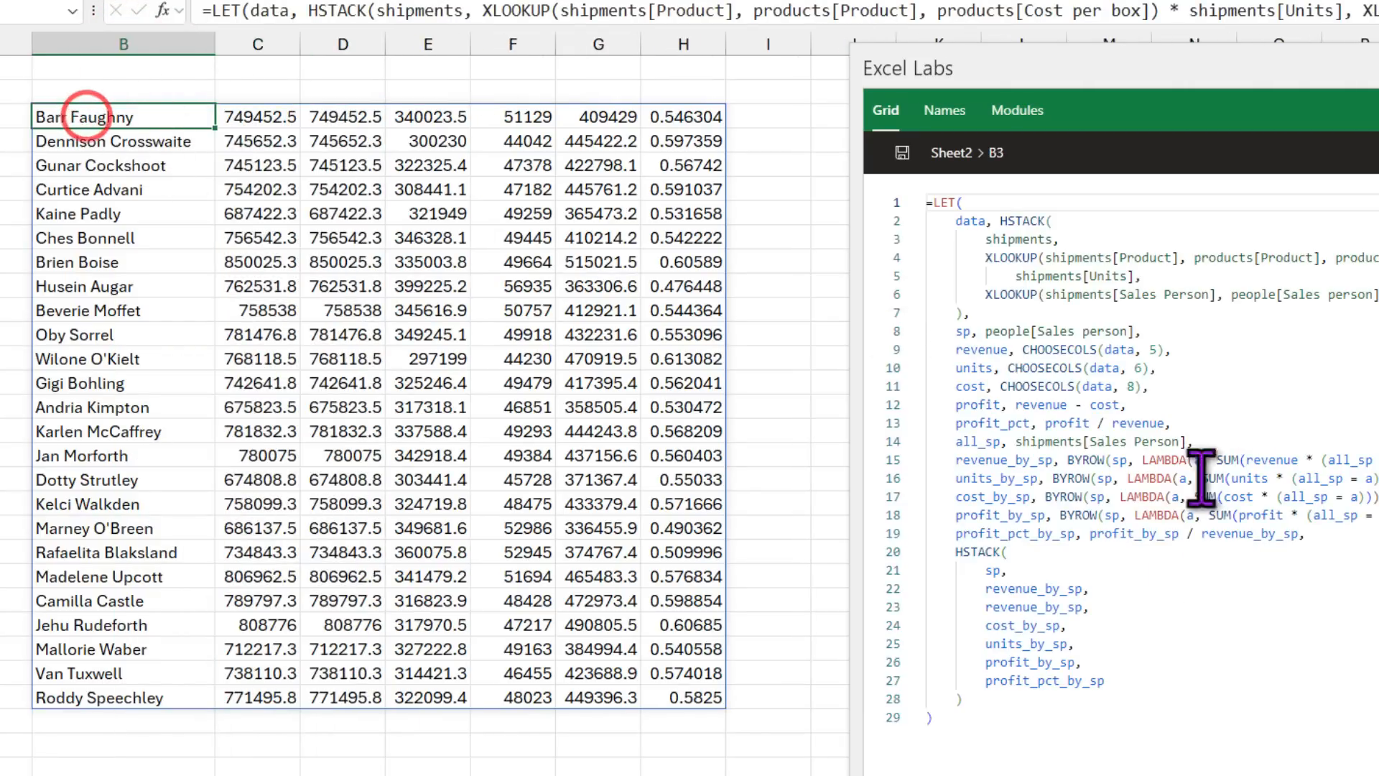
pyautogui.click(1162, 659)
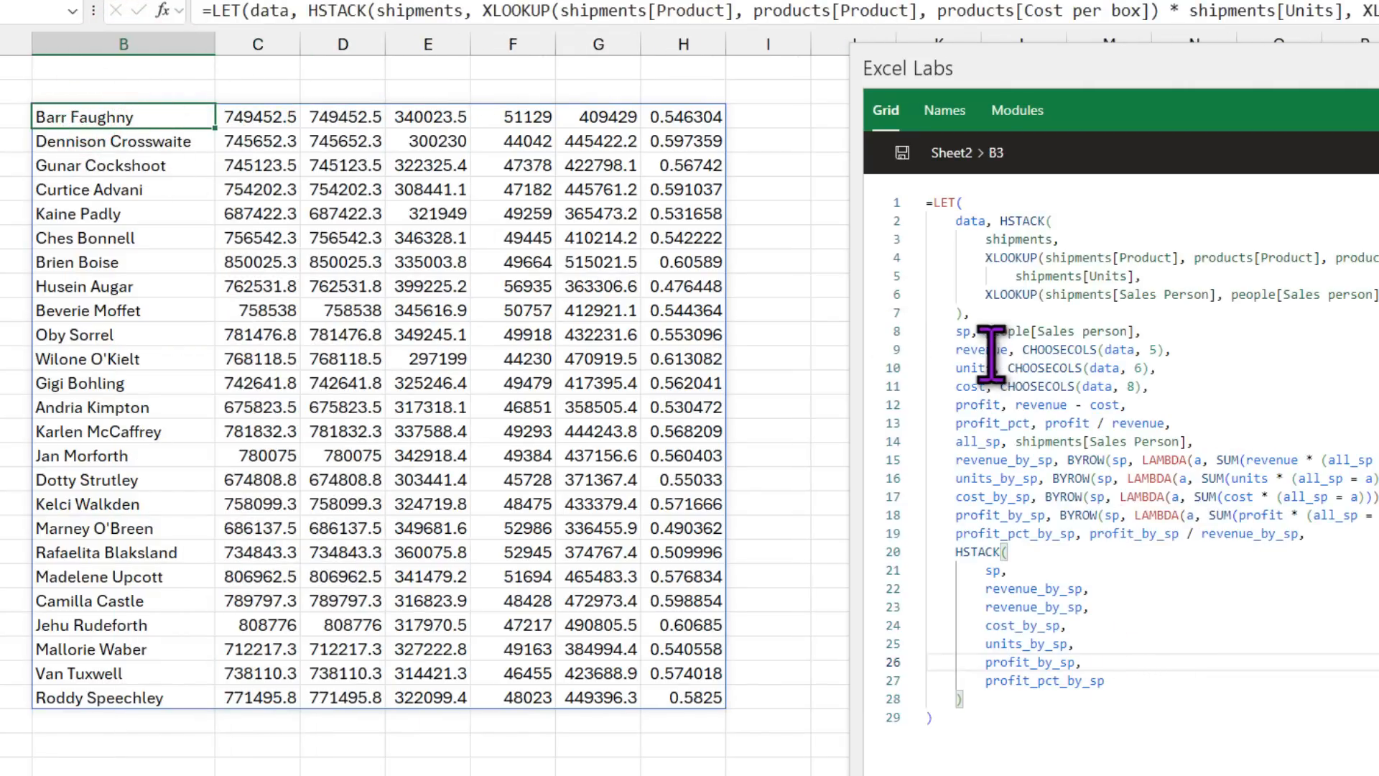
pyautogui.click(1158, 331)
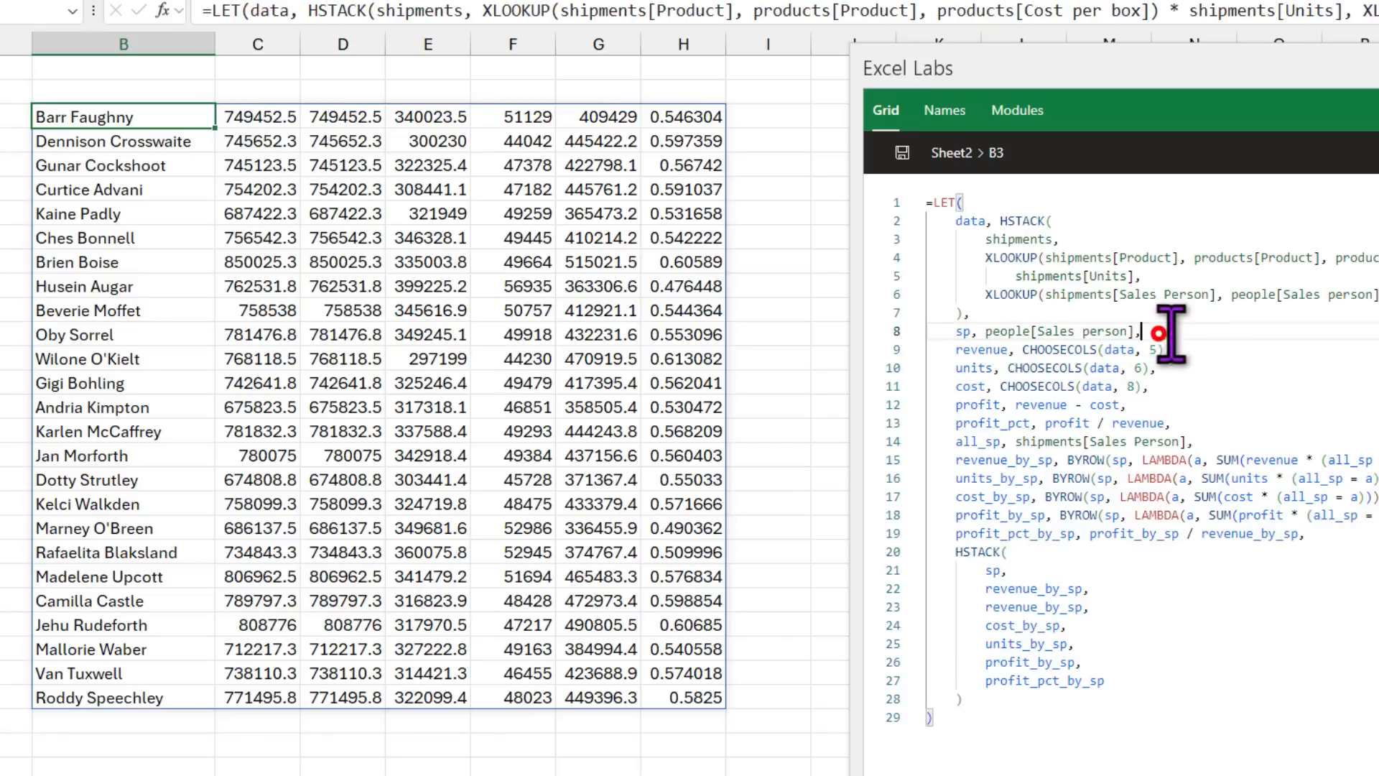
pyautogui.press('Return')
pyautogui.write('sp+')
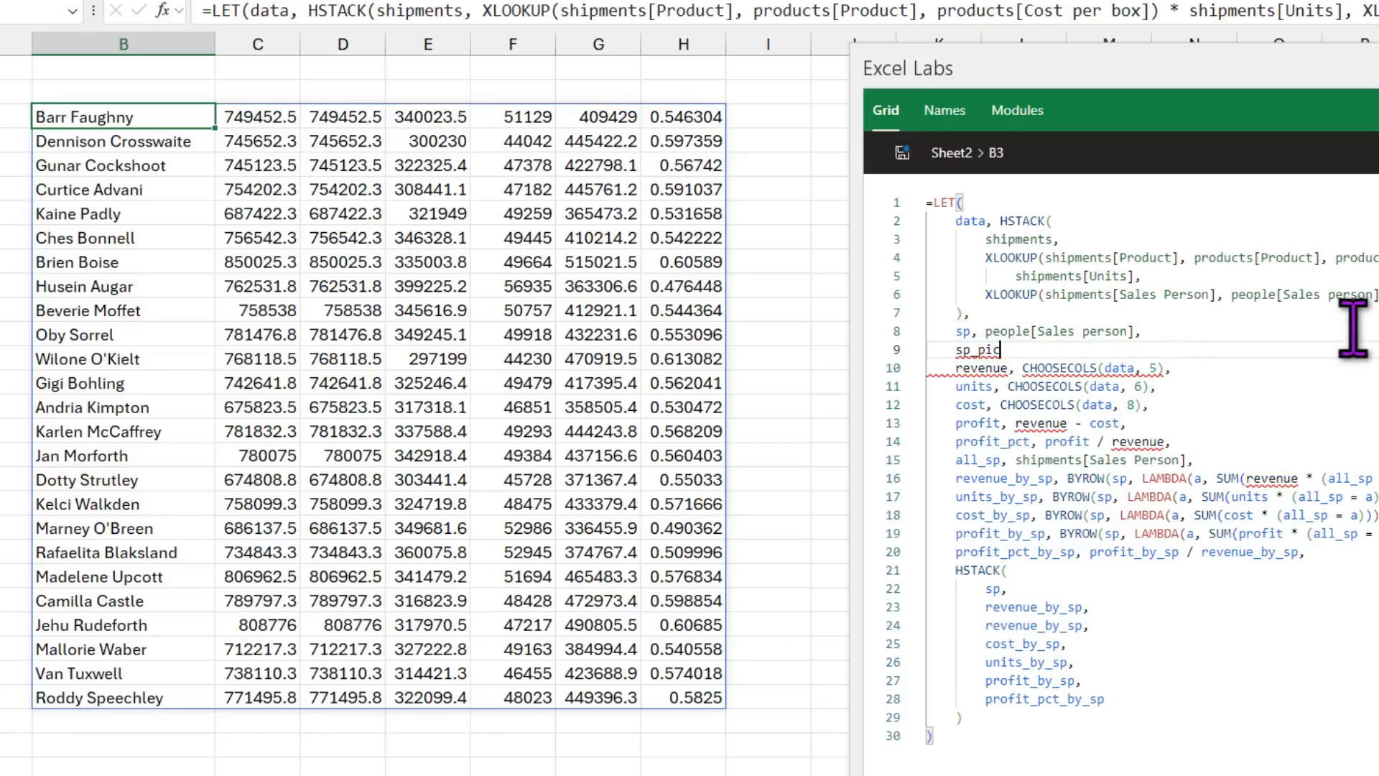
pyautogui.write('pic, people[')
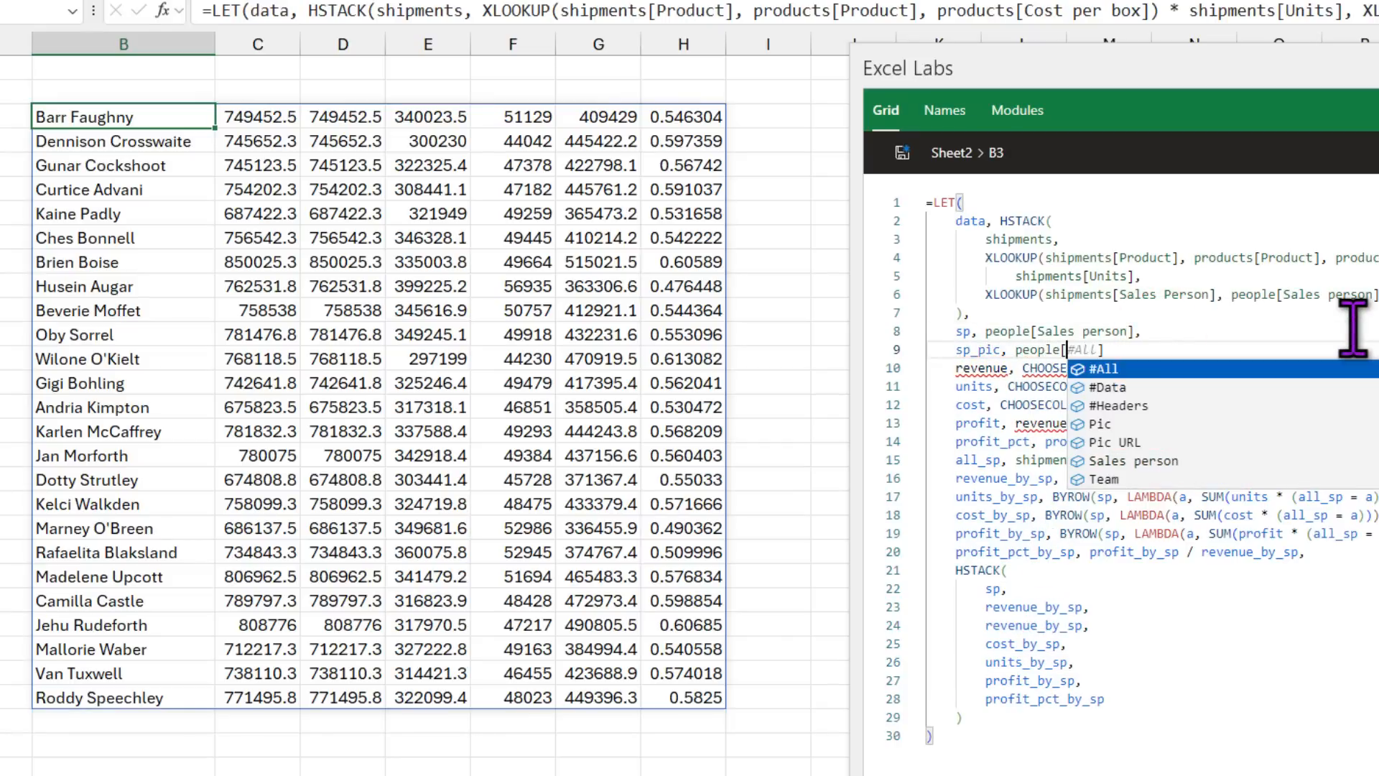
pyautogui.write('Pic,')
pyautogui.click(1147, 583)
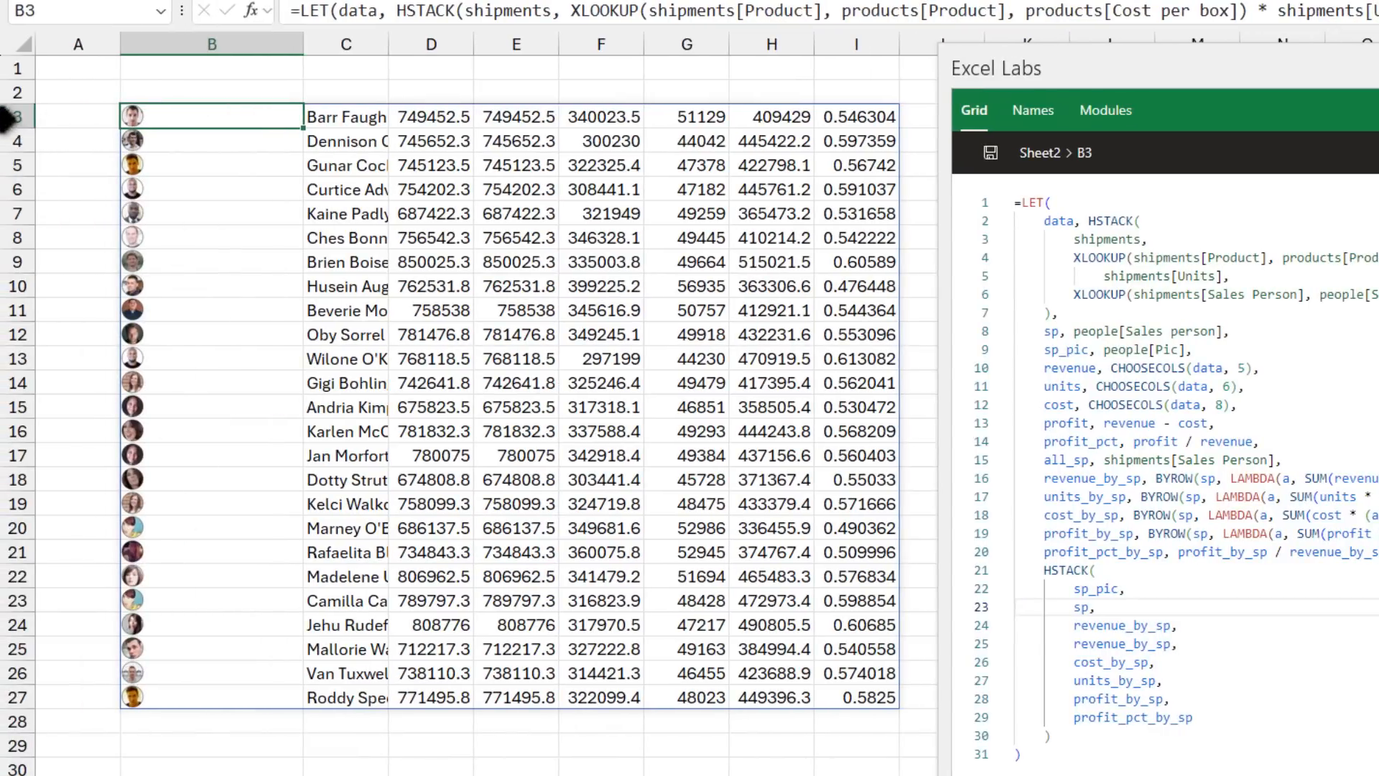
pyautogui.moveTo(18, 116); pyautogui.dragTo(8, 691)
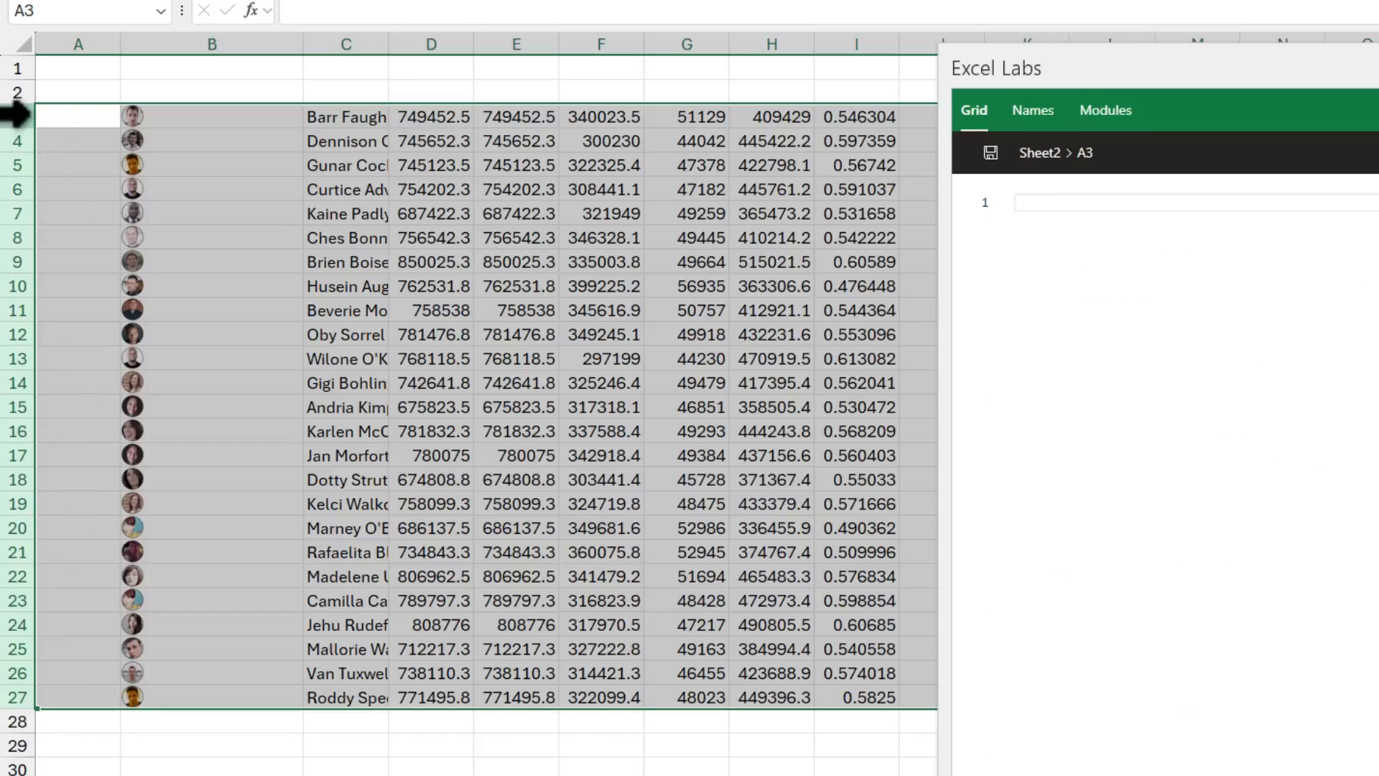
# Step: Make rows 3–27 height 24, narrow the photo column, and autofit the names column
pyautogui.moveTo(26, 127); pyautogui.dragTo(26, 136)
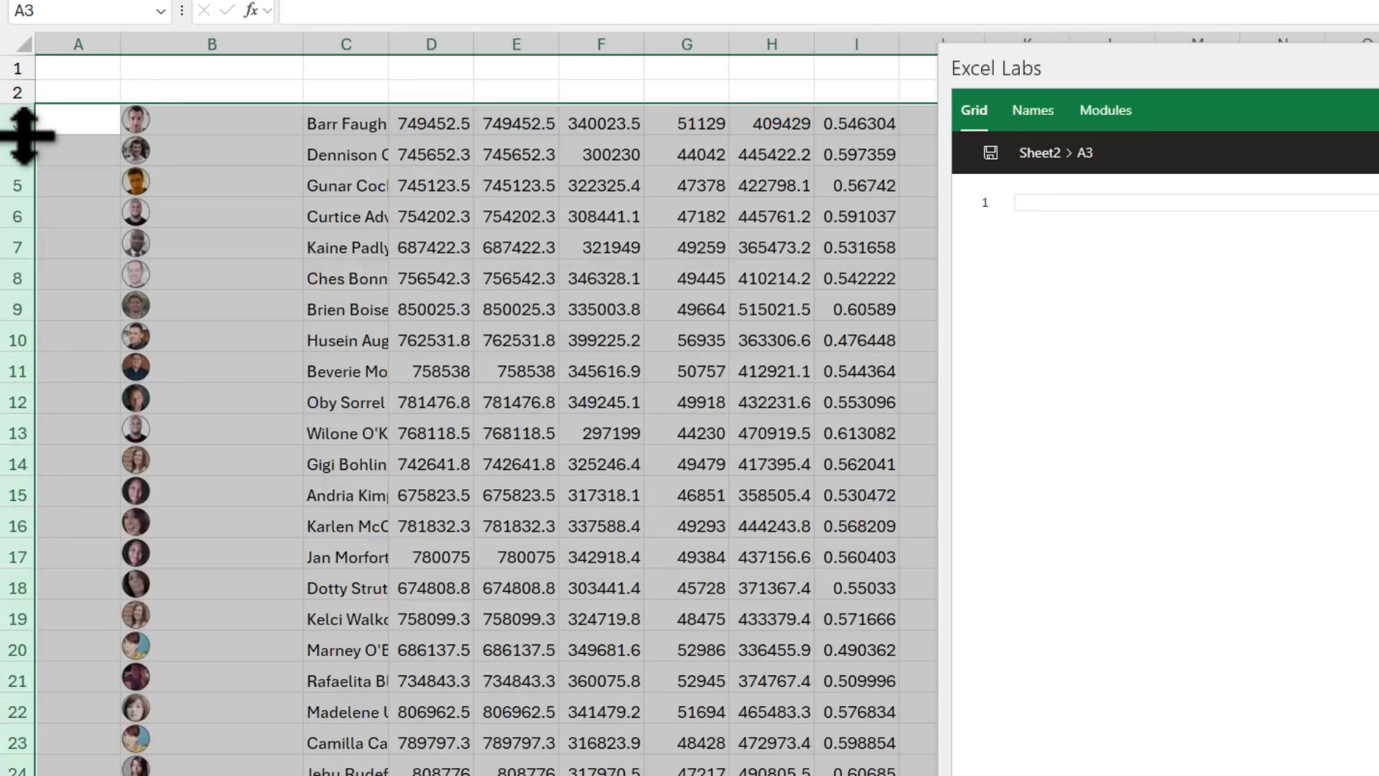
pyautogui.click(154, 43)
pyautogui.moveTo(302, 44); pyautogui.dragTo(153, 57)
pyautogui.click(216, 119)
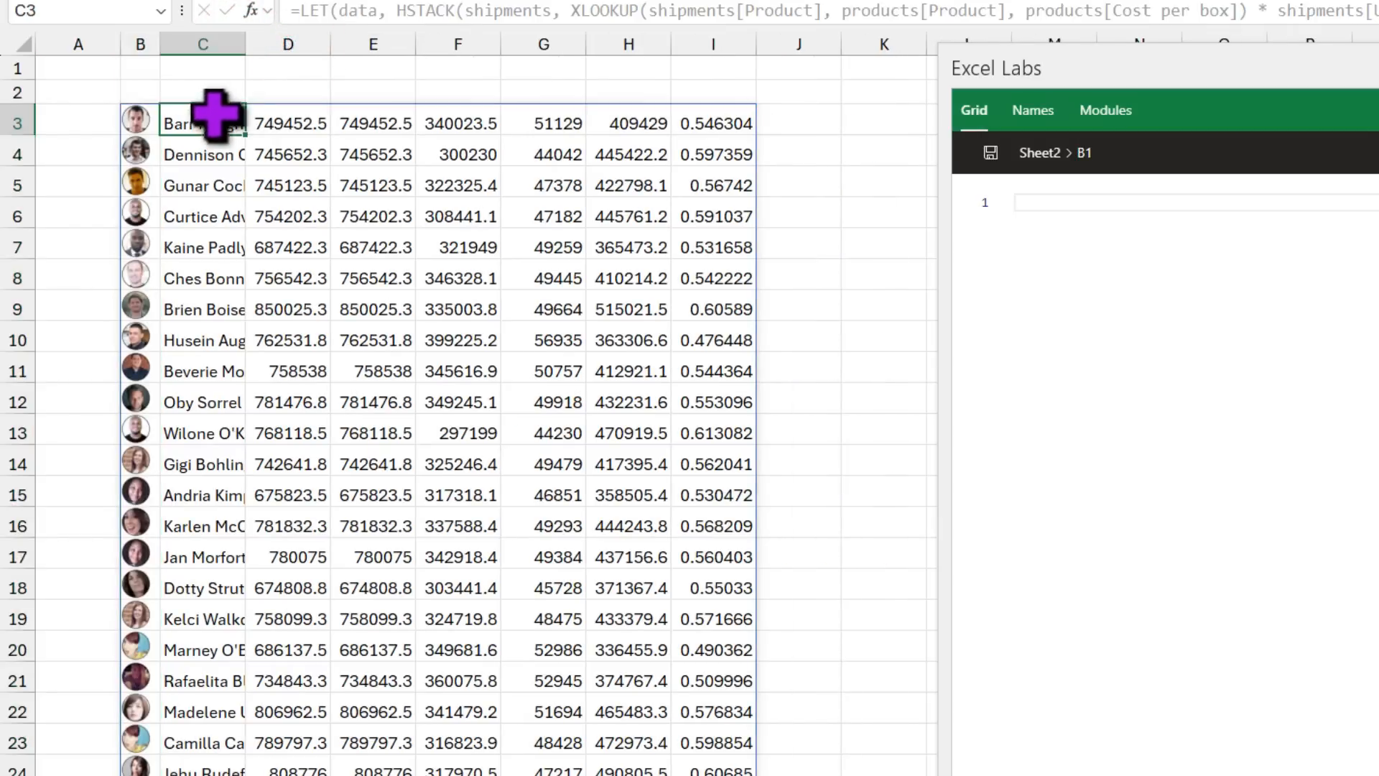
pyautogui.doubleClick(248, 43)
# Step: Select the revenue values in E3:E27
pyautogui.moveTo(452, 124); pyautogui.dragTo(453, 464)
pyautogui.scroll(-3, 463, 502)
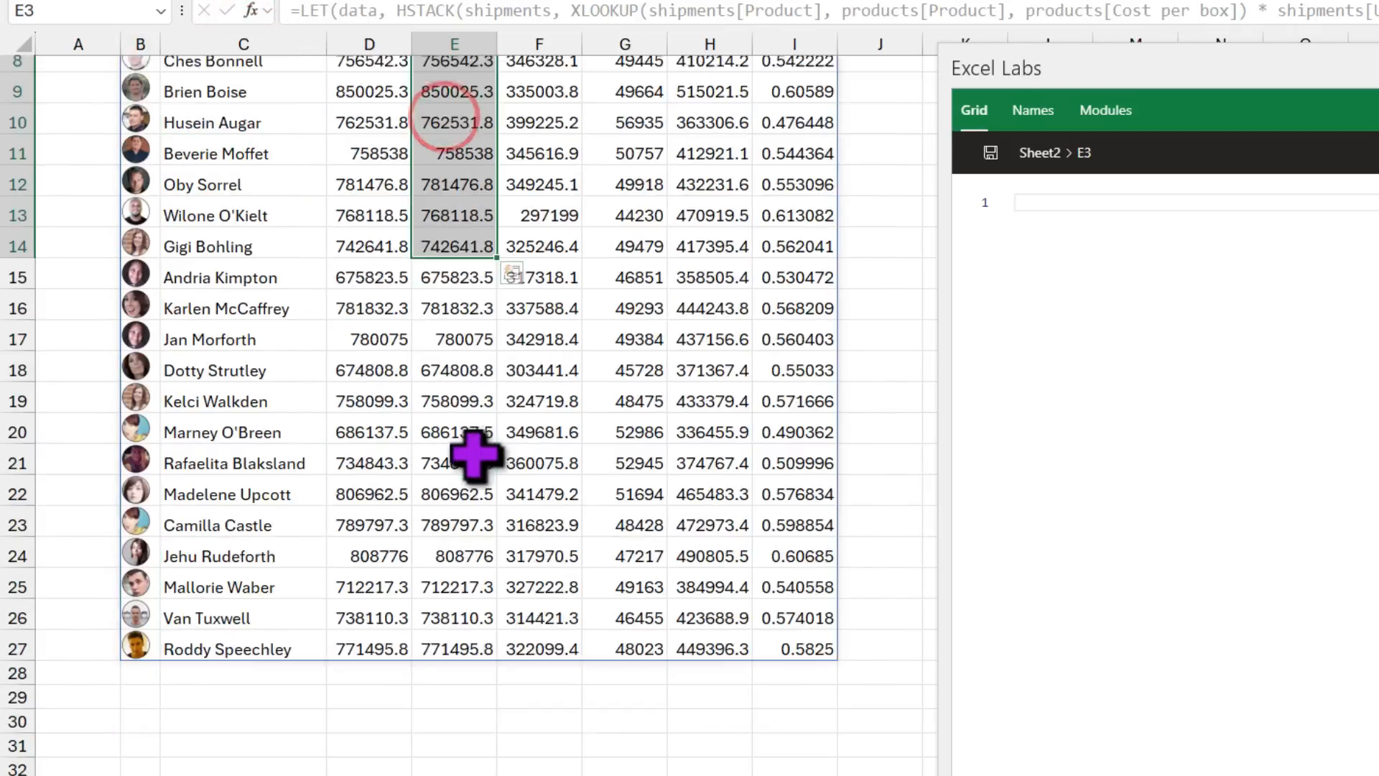
pyautogui.keyDown('shift'); pyautogui.click(458, 571); pyautogui.keyUp('shift')
pyautogui.scroll(4, 462, 299)
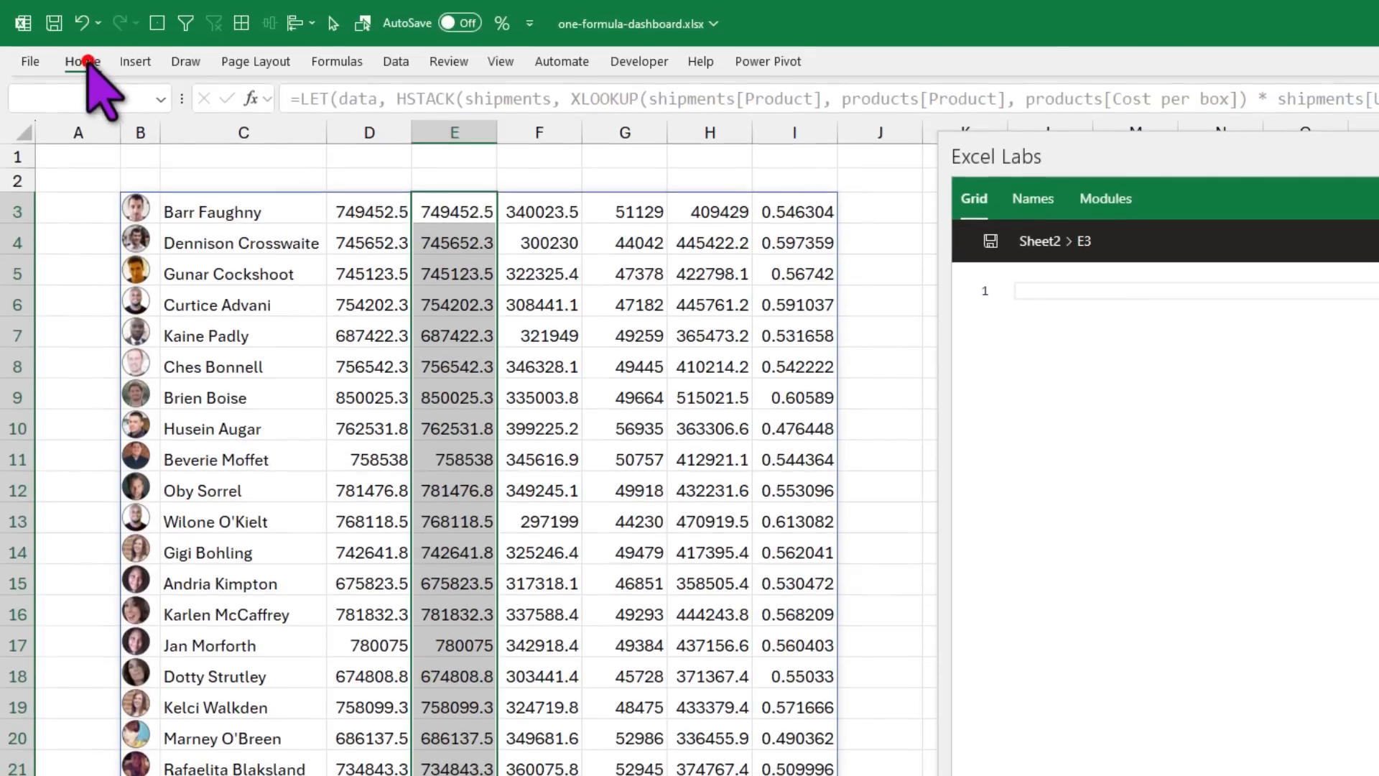
# Step: Apply blue Solid Fill data bars to the second revenue column
pyautogui.click(82, 61)
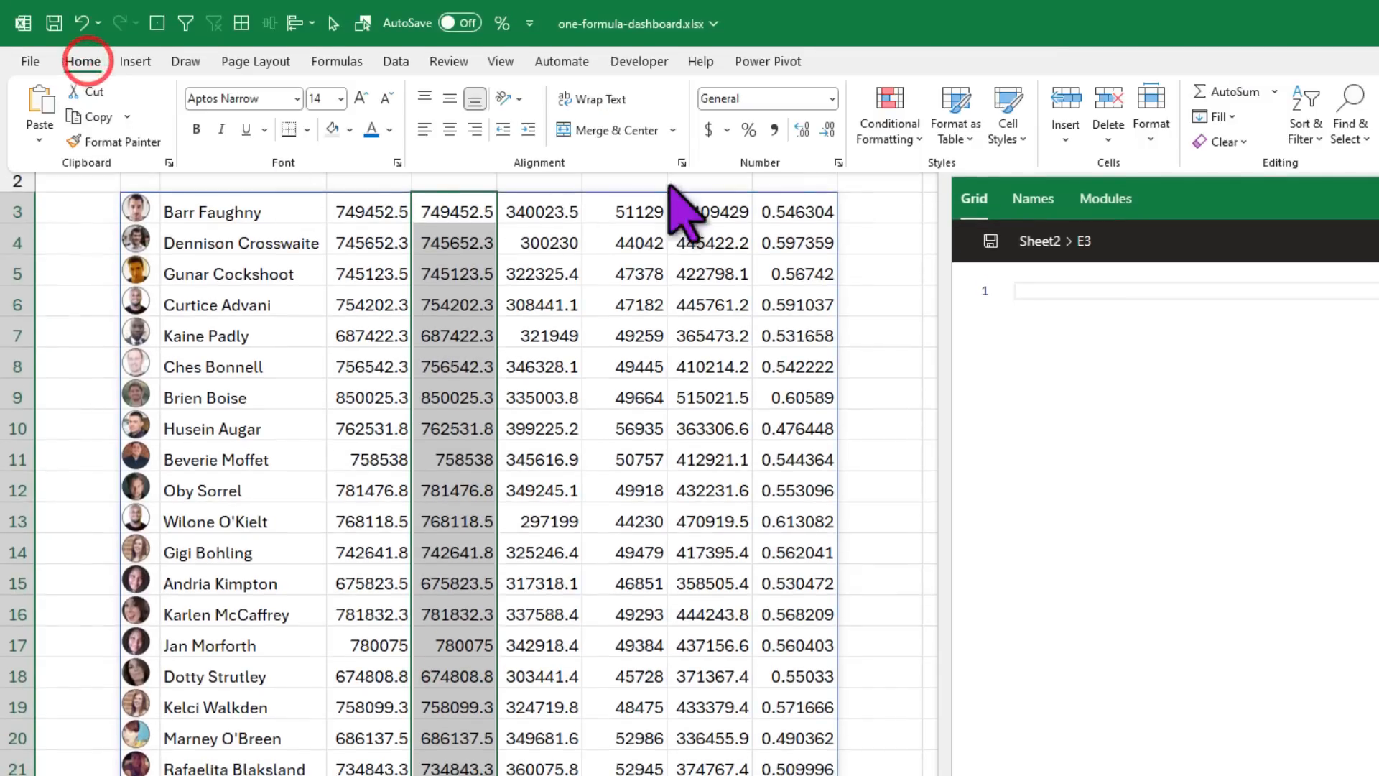
pyautogui.click(914, 135)
pyautogui.click(951, 251)
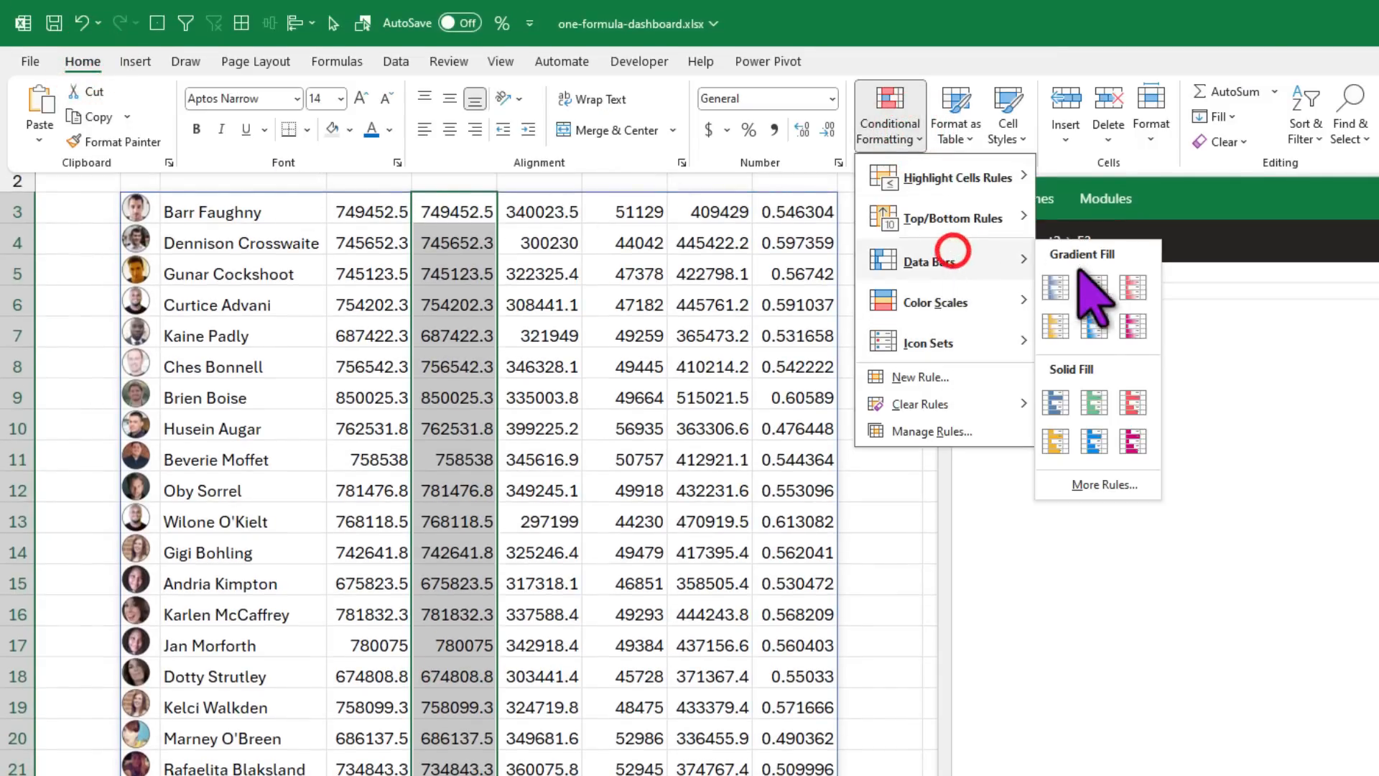
pyautogui.click(1056, 404)
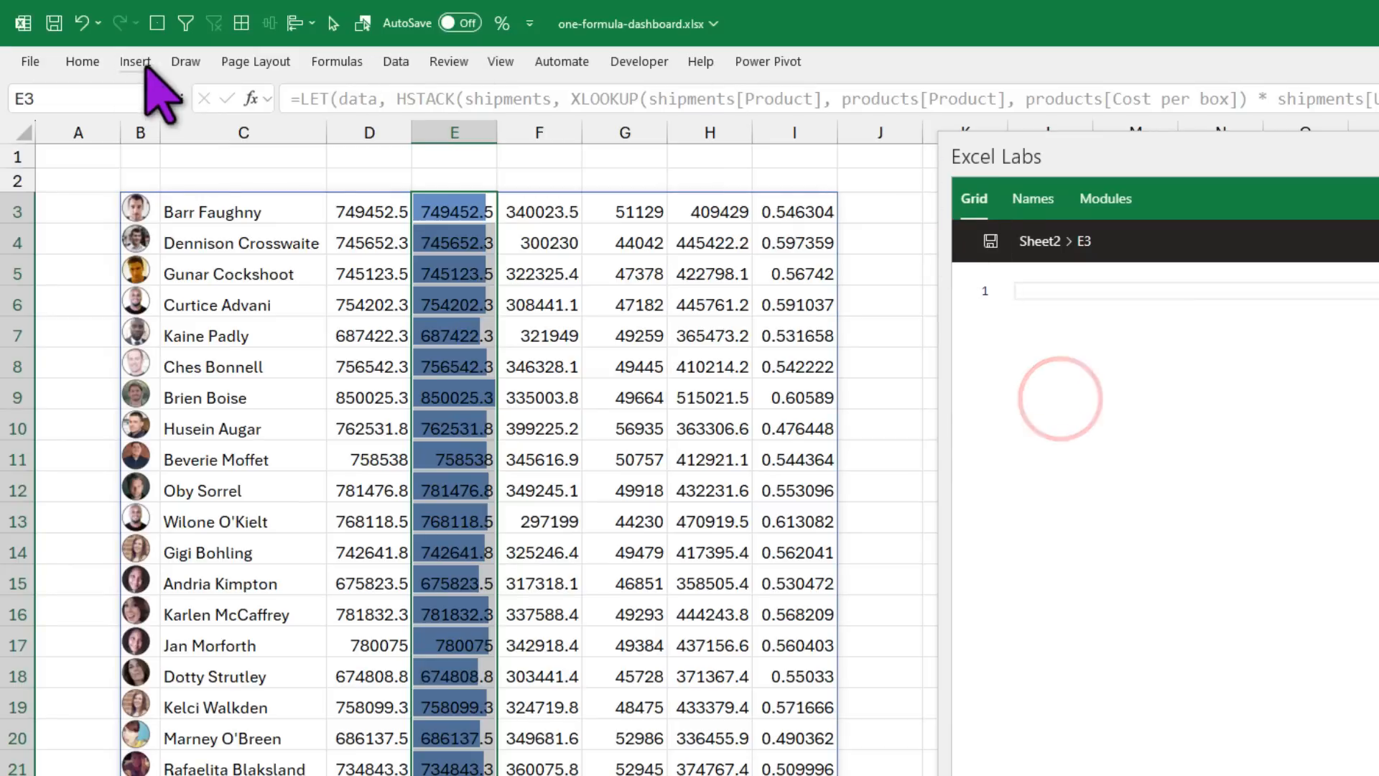
# Step: Edit the E3:E27 data bar rule to Show Bar Only
pyautogui.click(375, 211)
pyautogui.click(456, 209)
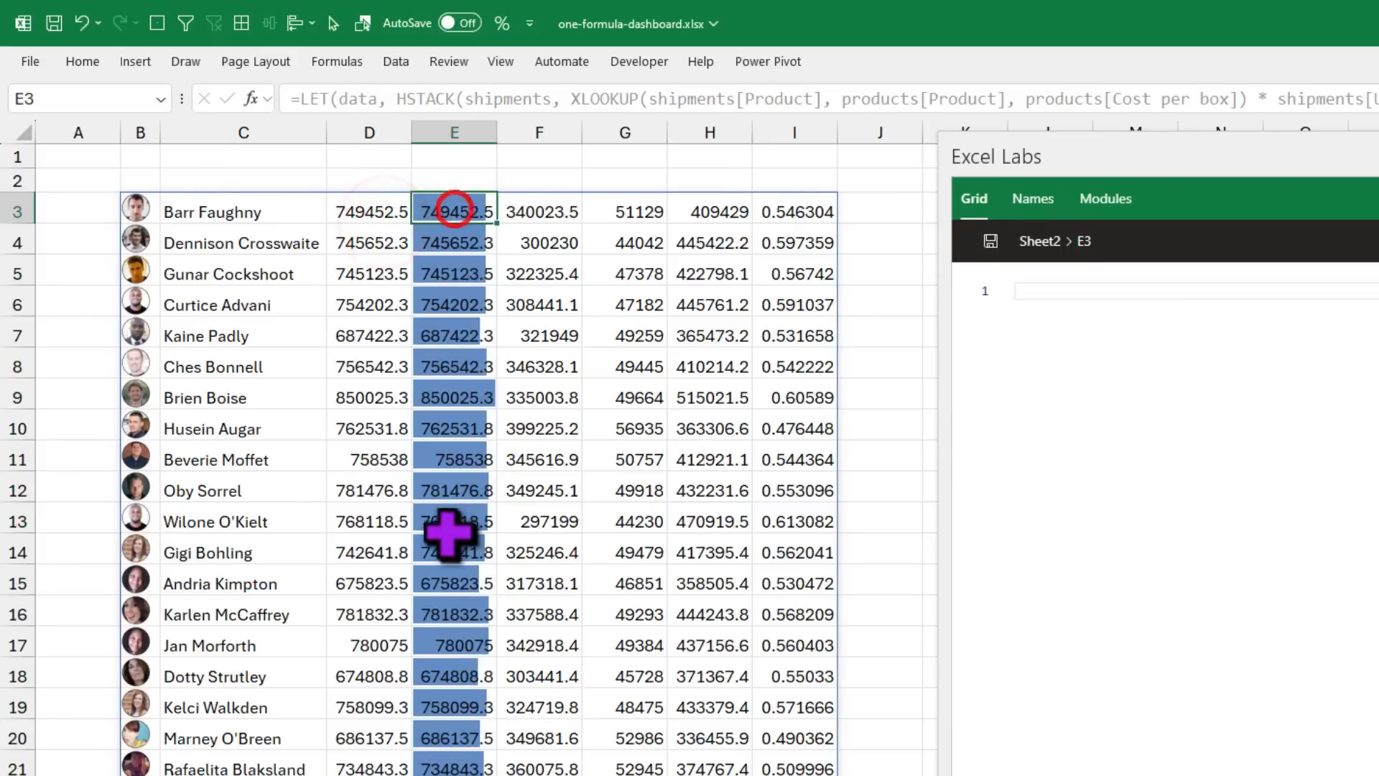
pyautogui.scroll(-2, 453, 544)
pyautogui.keyDown('shift'); pyautogui.click(456, 736); pyautogui.keyUp('shift')
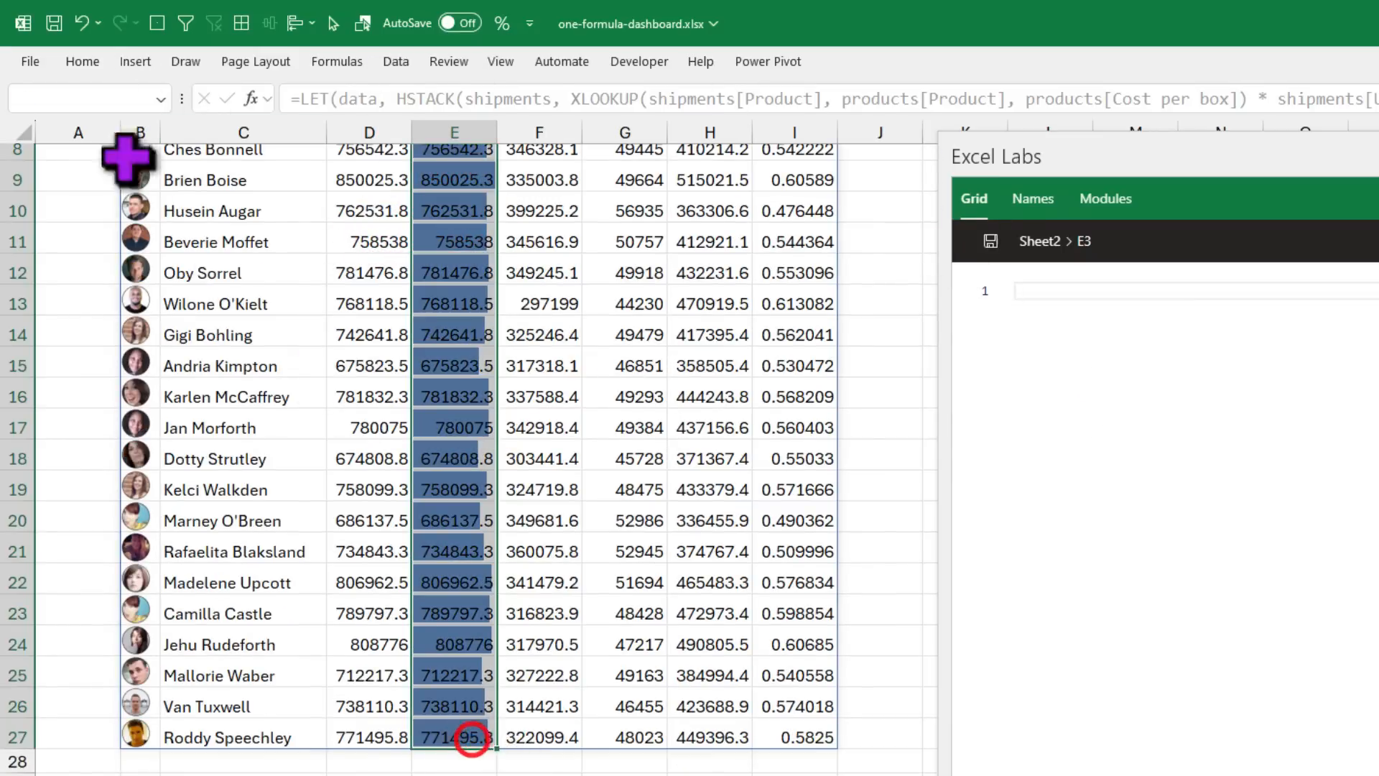
pyautogui.click(83, 61)
pyautogui.click(891, 119)
pyautogui.click(933, 429)
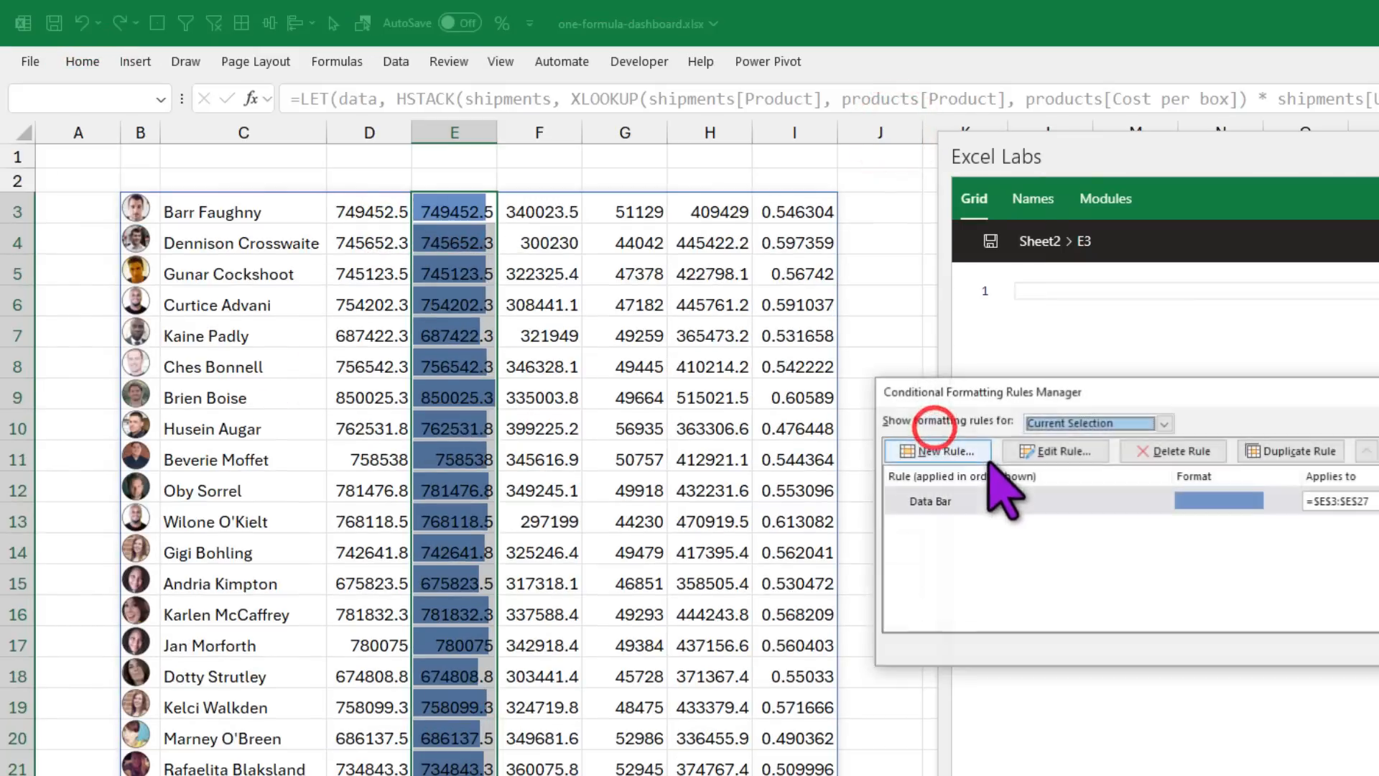
pyautogui.doubleClick(1074, 502)
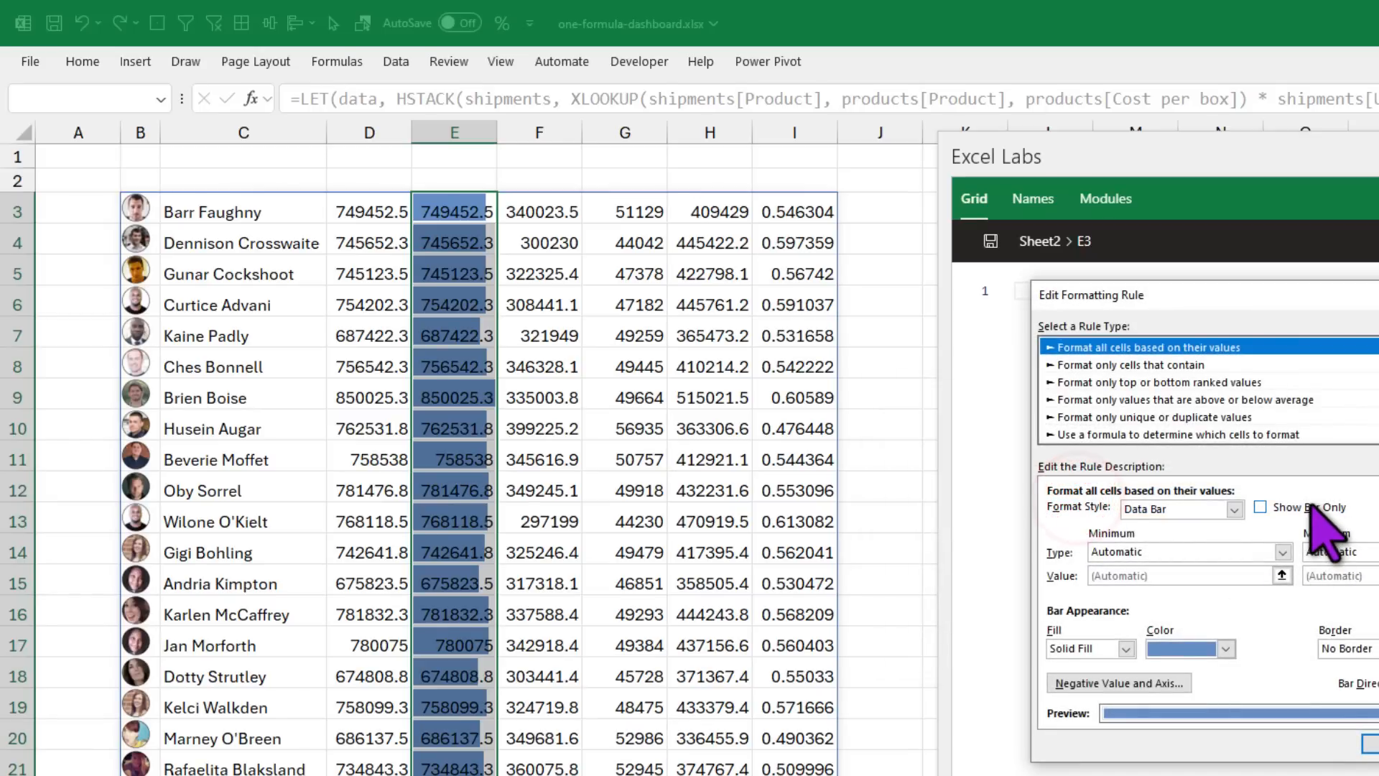
pyautogui.click(1311, 505)
pyautogui.click(1372, 744)
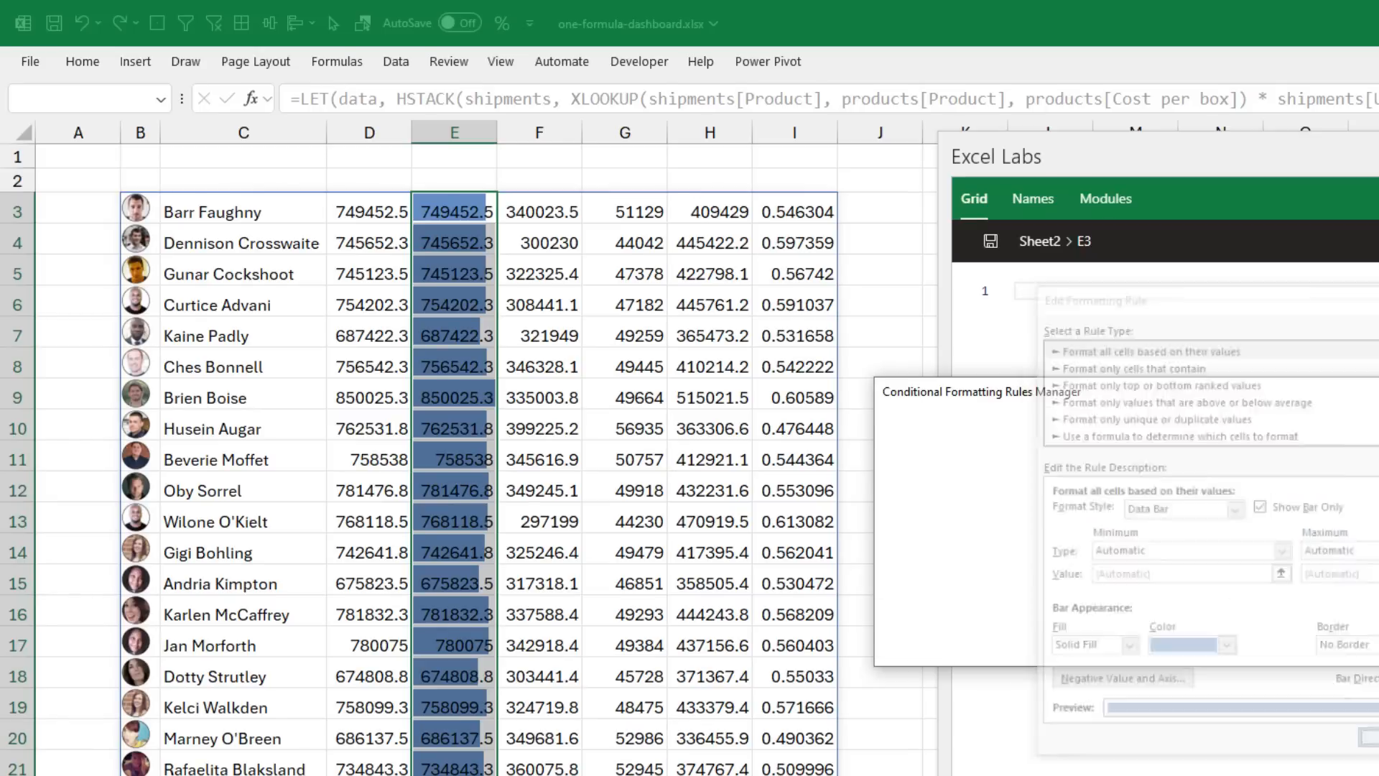
pyautogui.press('Return')
# Step: Check the bars, undo a row 3 height change, and move the Excel Labs pane away
pyautogui.click(707, 489)
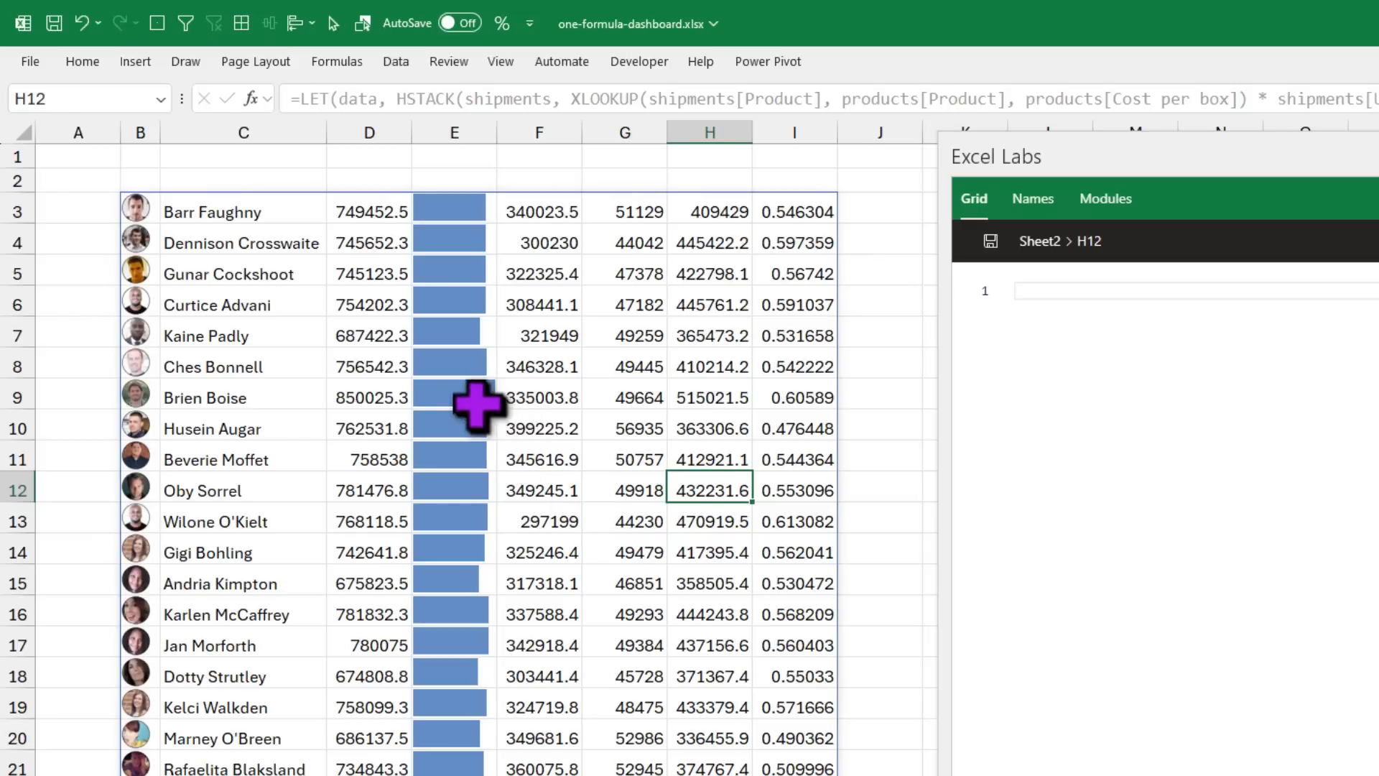
pyautogui.click(448, 395)
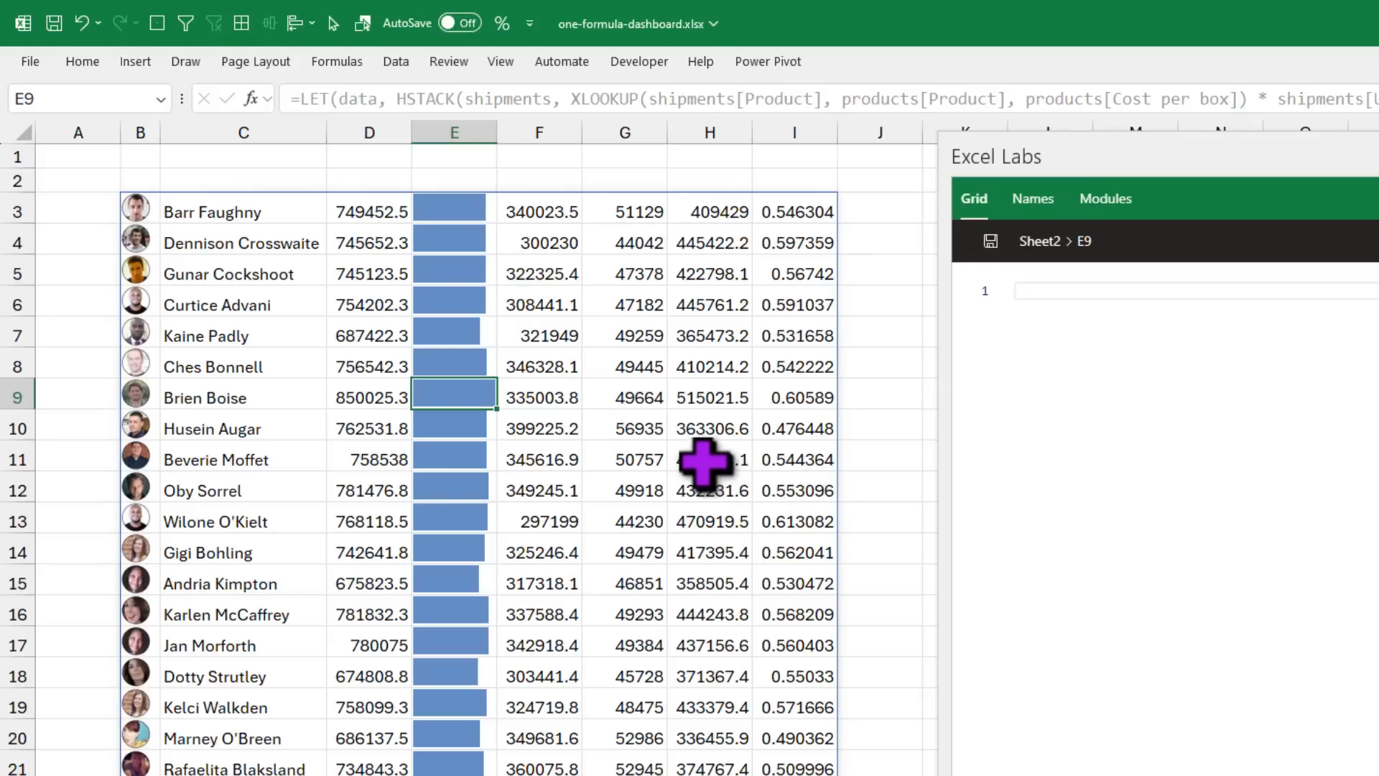
pyautogui.moveTo(17, 222); pyautogui.dragTo(17, 242)
pyautogui.click(456, 219)
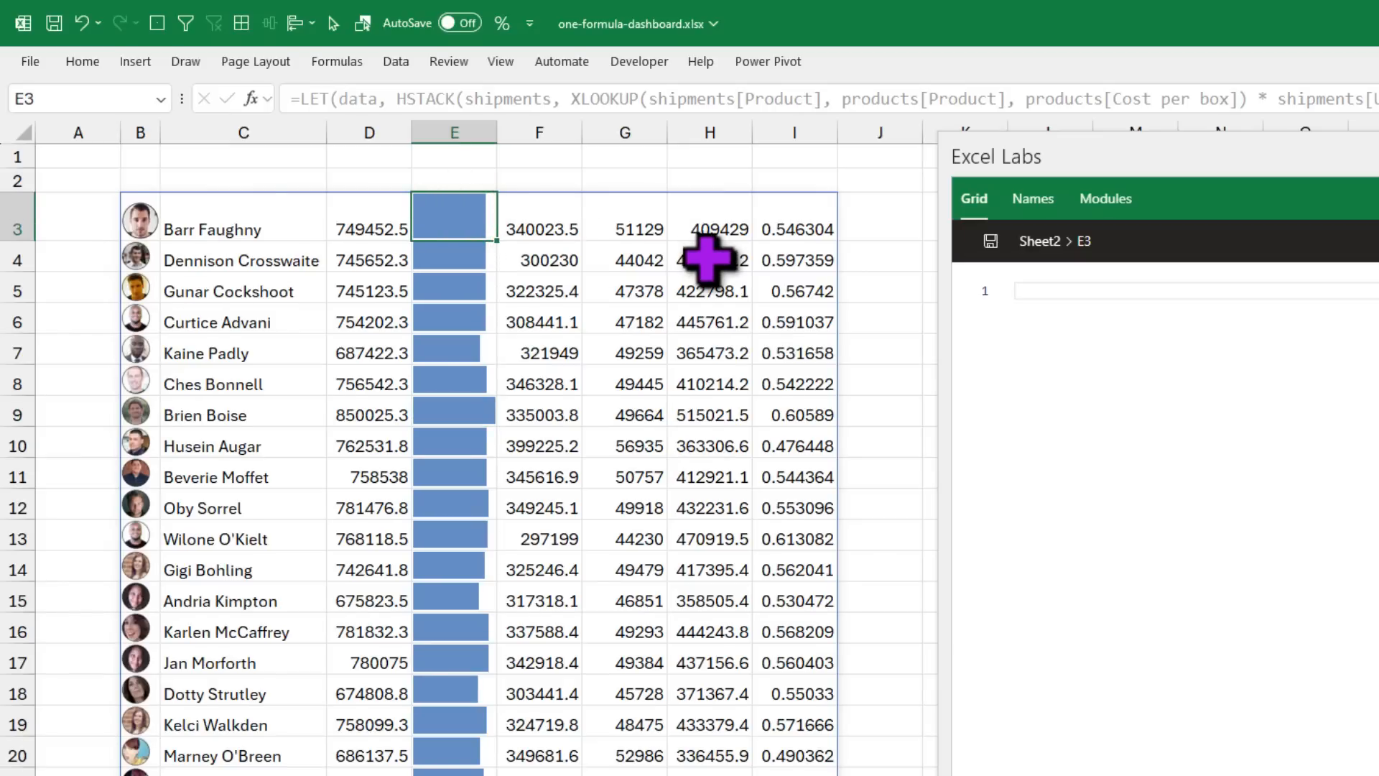
pyautogui.hotkey('ctrl', 'z')
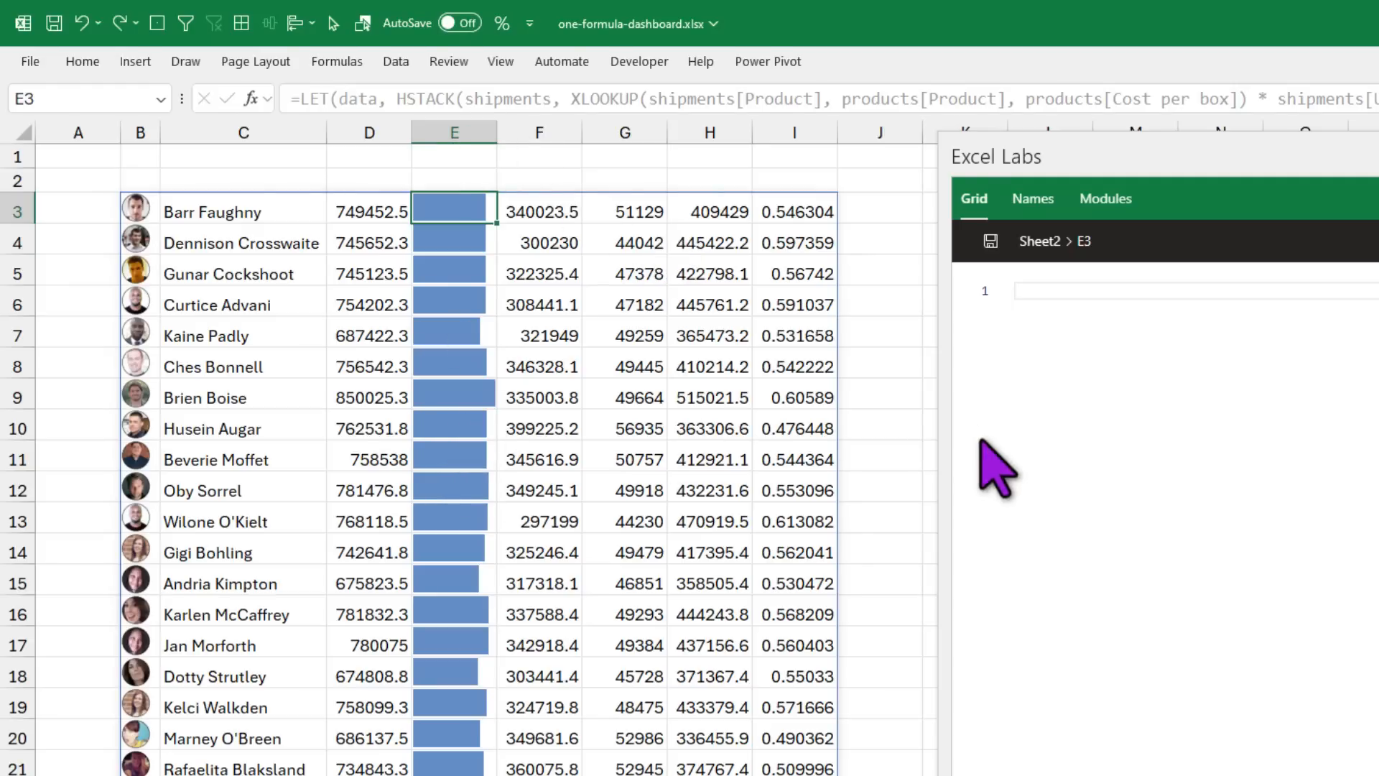
pyautogui.click(906, 243)
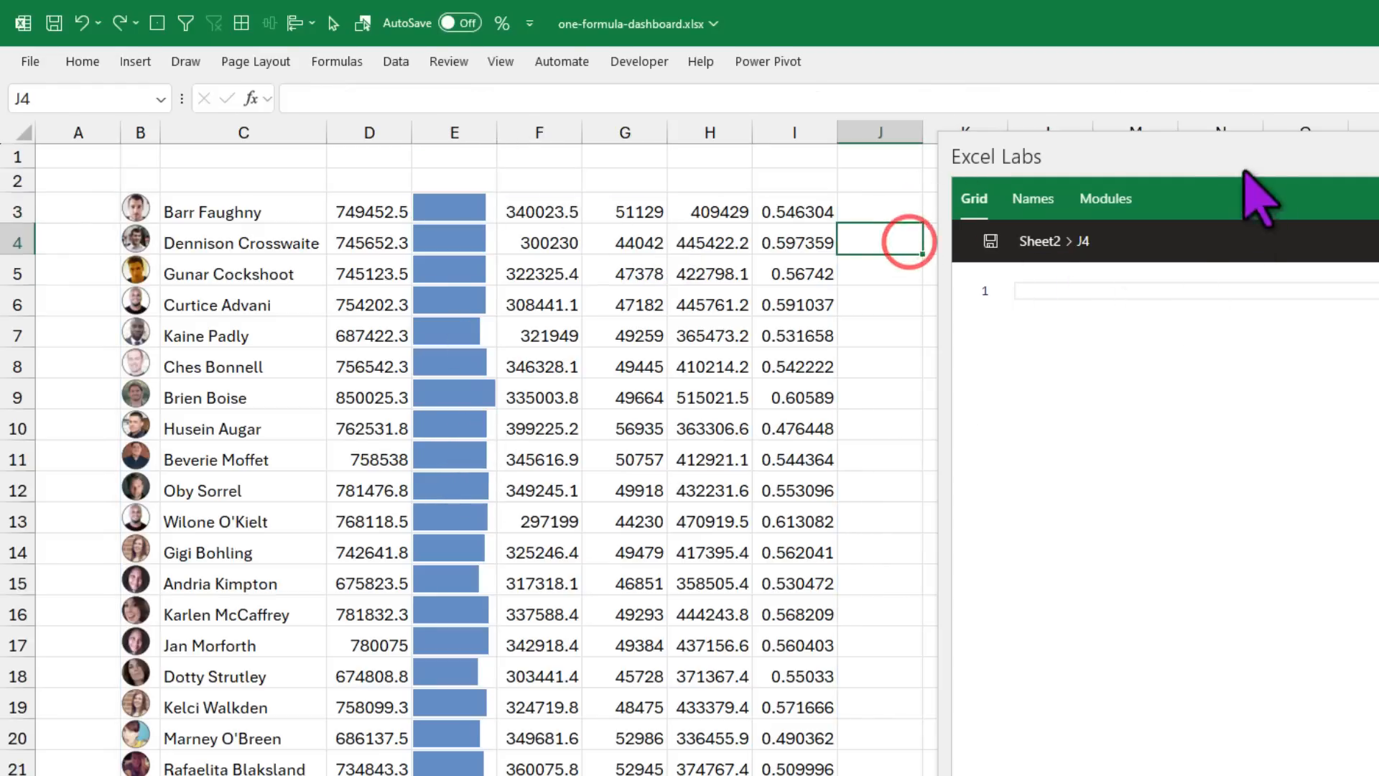
pyautogui.click(463, 216)
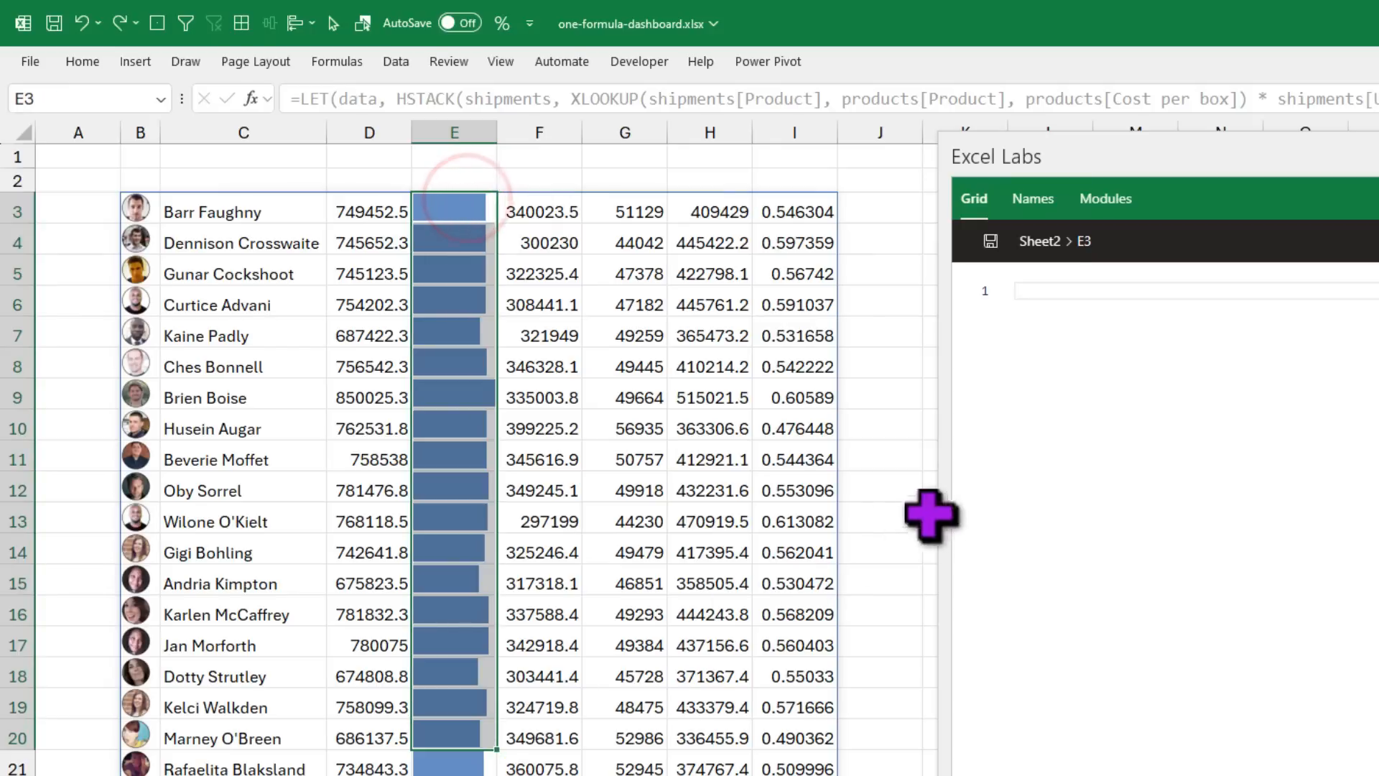
pyautogui.click(895, 416)
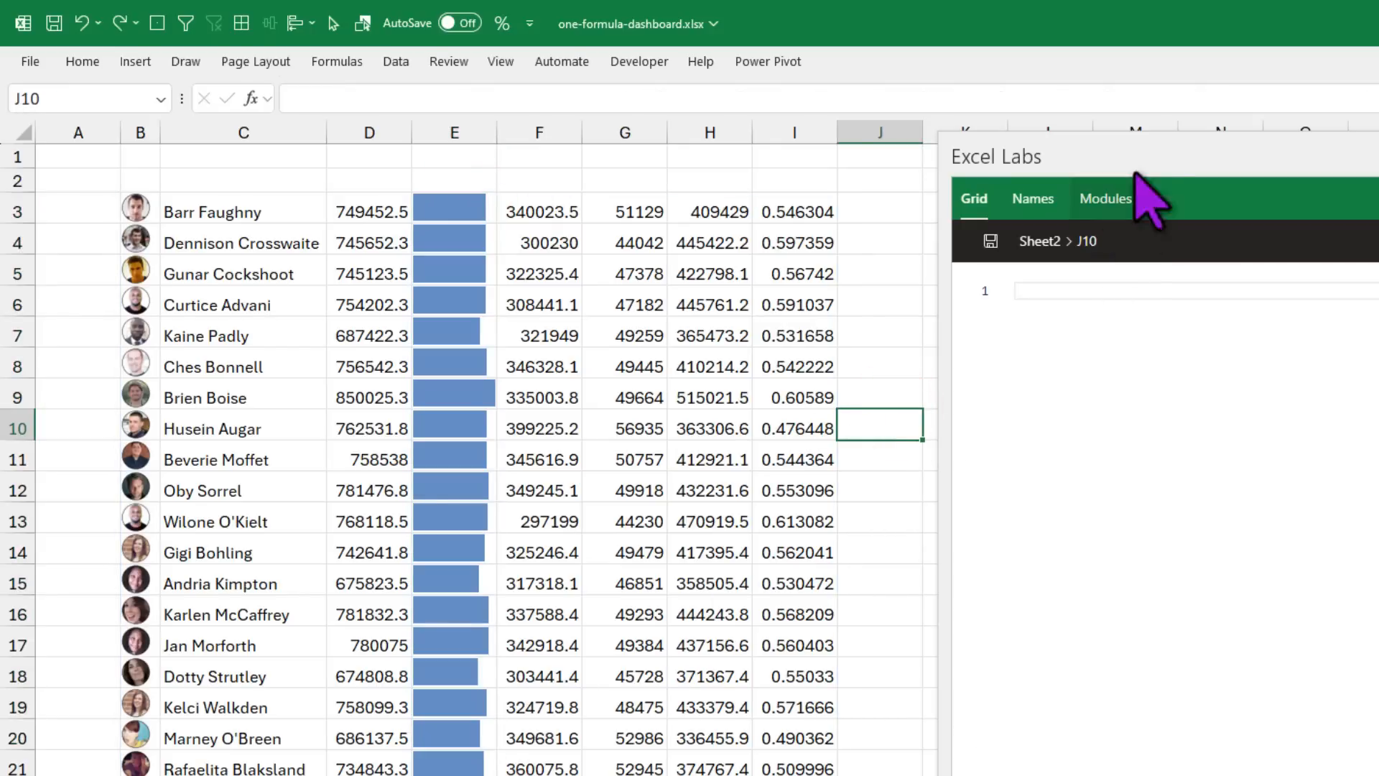
pyautogui.moveTo(1150, 151); pyautogui.dragTo(0, 775)
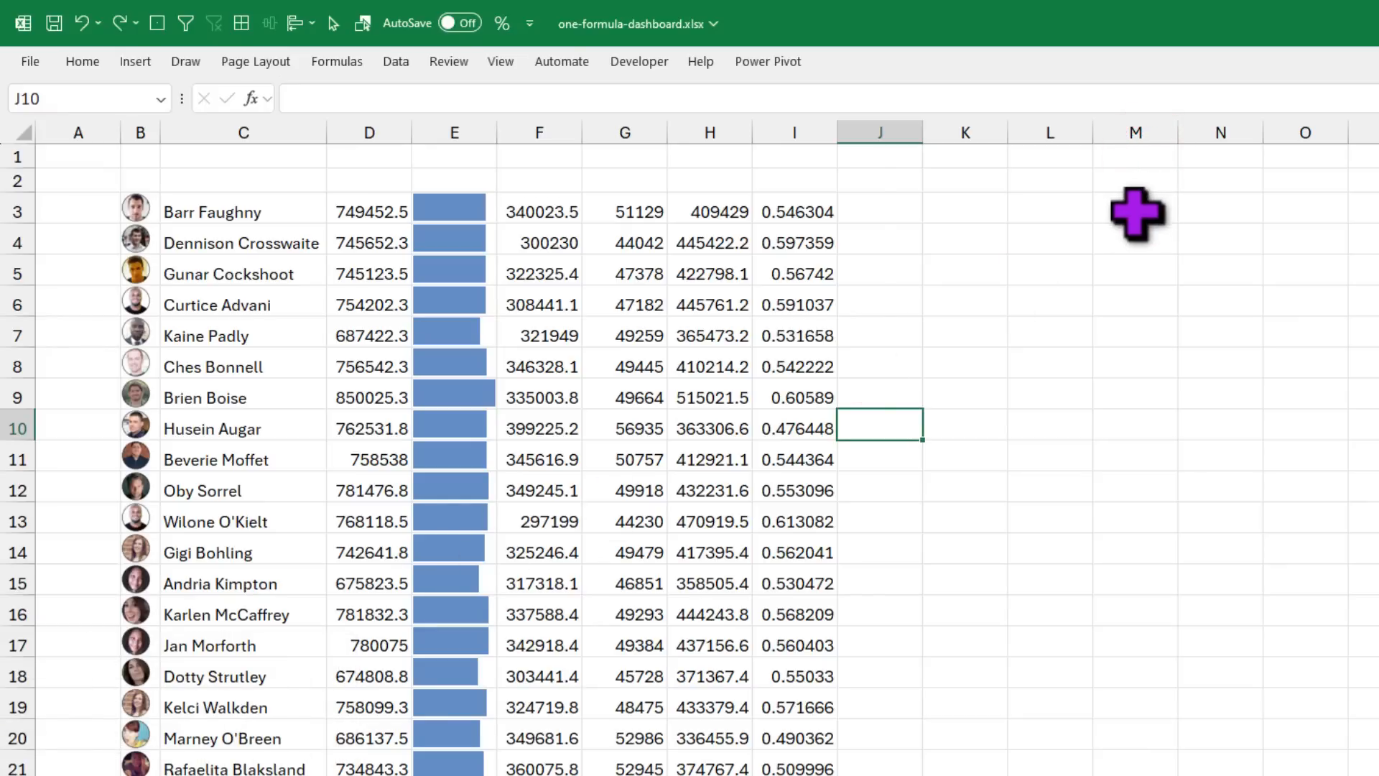
# Step: Select cell L4 and type a run of six | characters
pyautogui.click(1059, 203)
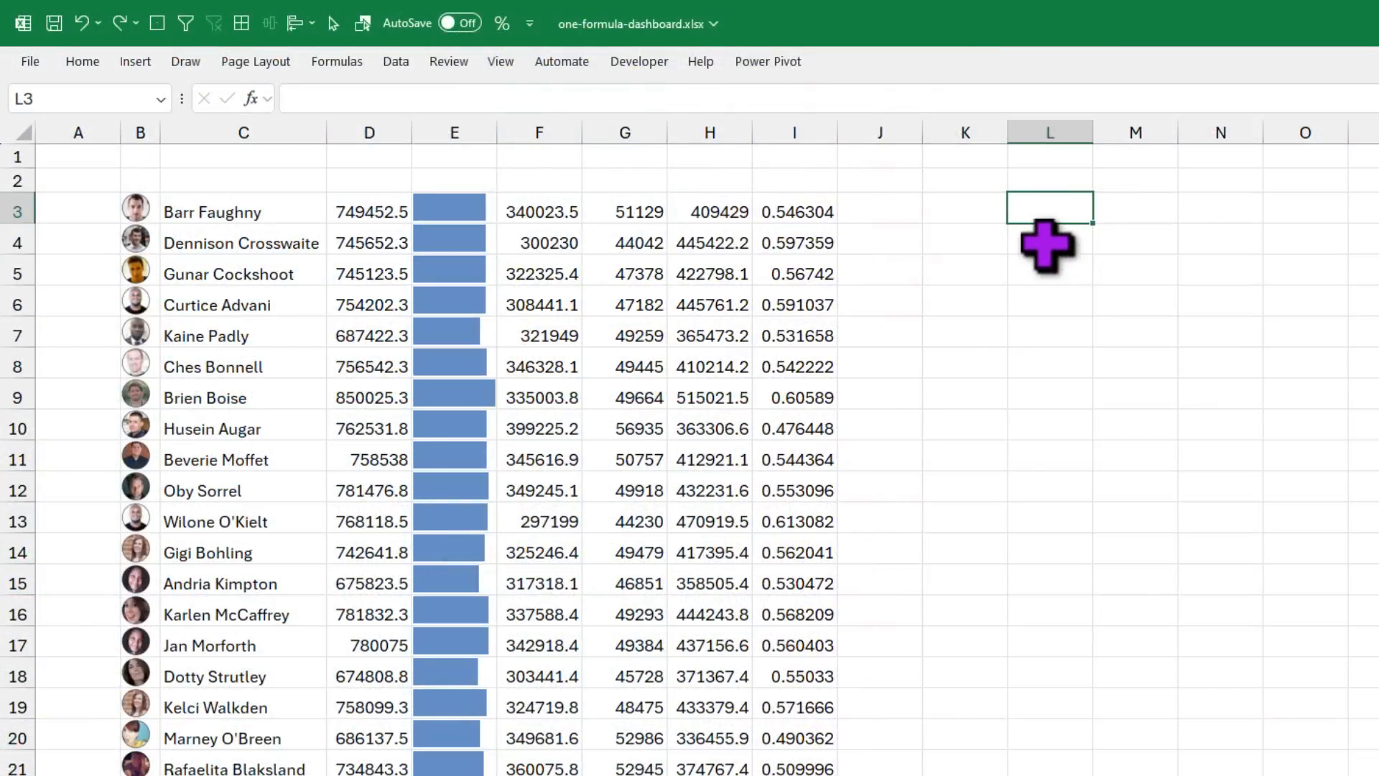
pyautogui.click(1049, 238)
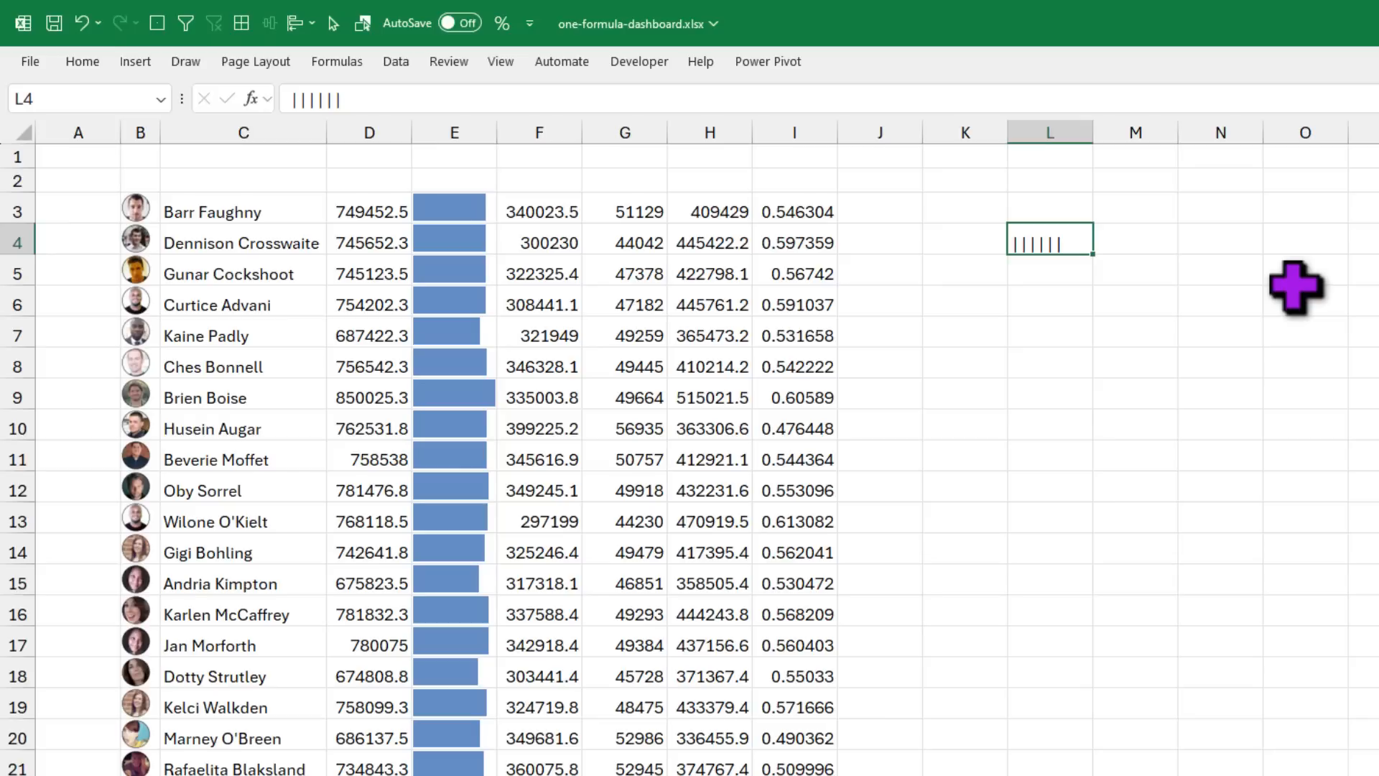
# Step: Put a nine-pipe run in L5 and fill the L4:L5 pattern down to L11
pyautogui.click(1056, 270)
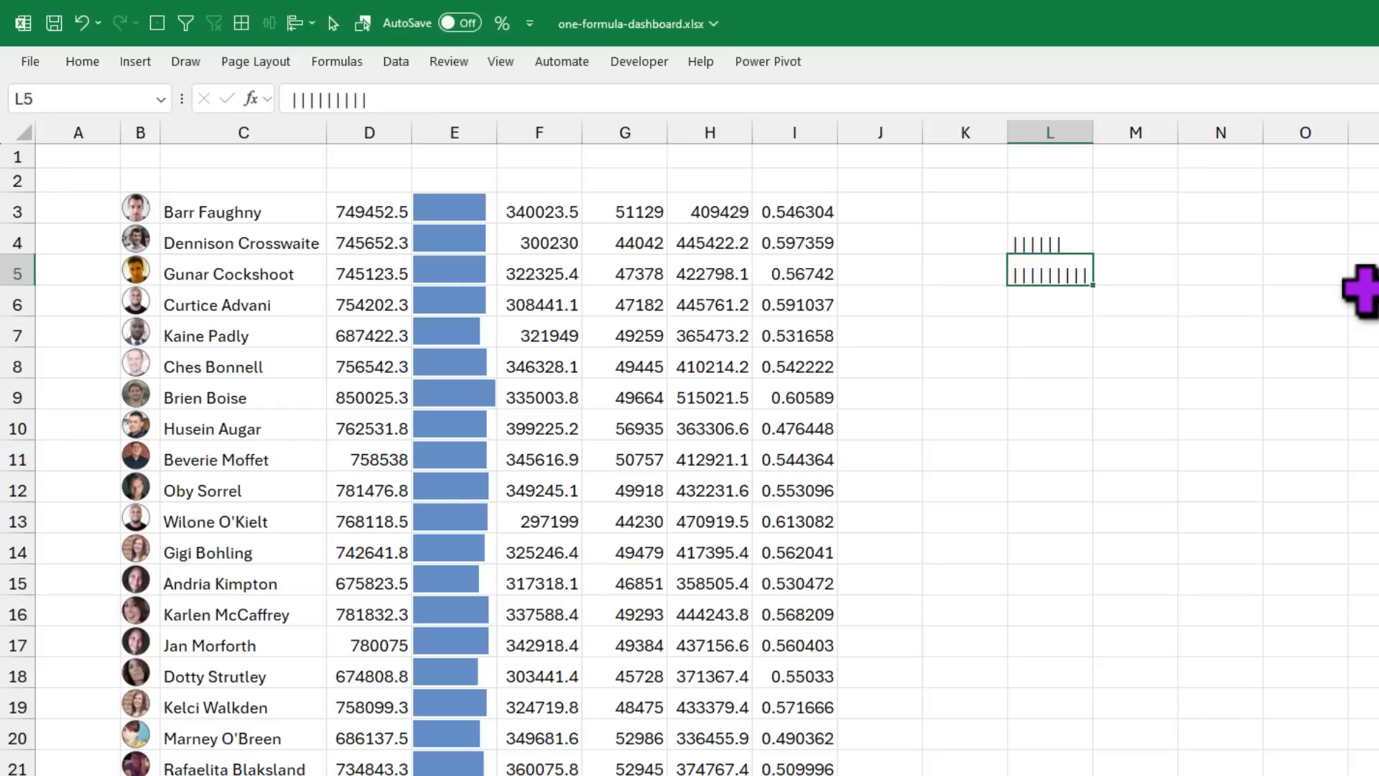
pyautogui.click(1195, 359)
pyautogui.moveTo(1086, 245); pyautogui.dragTo(1095, 467)
pyautogui.click(1284, 511)
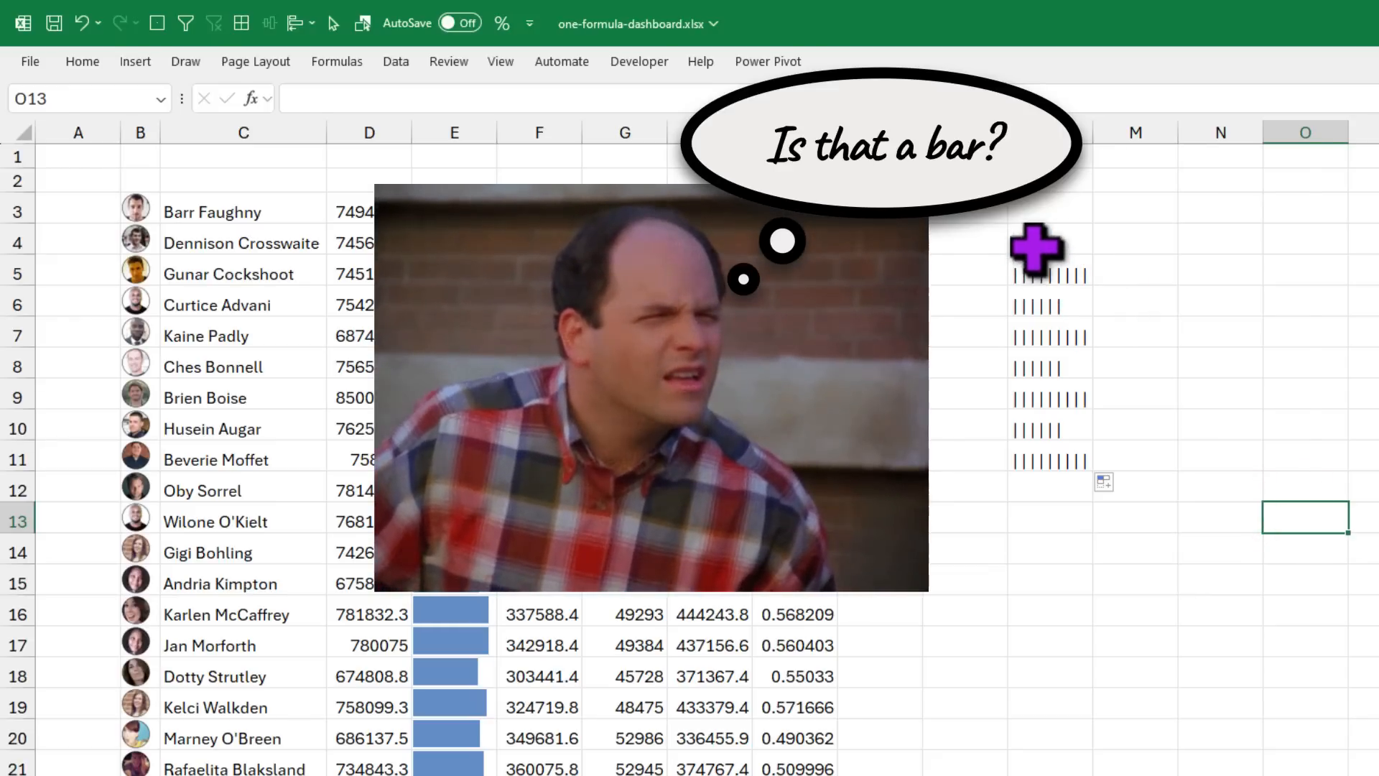
pyautogui.moveTo(1034, 247); pyautogui.dragTo(1046, 465)
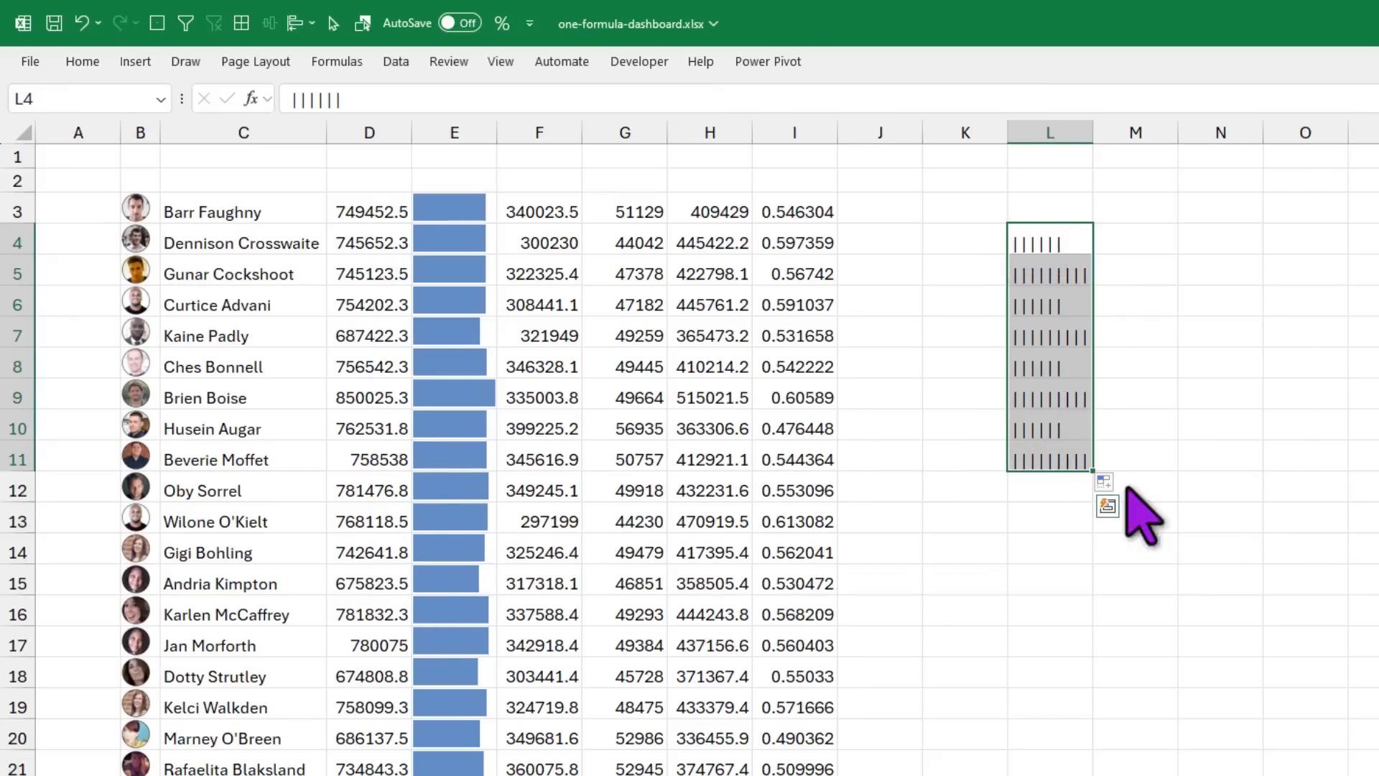
pyautogui.click(80, 63)
# Step: Set L4:L11 to the Playbill font so the pipes show as solid bars, then select D3
pyautogui.doubleClick(80, 63)
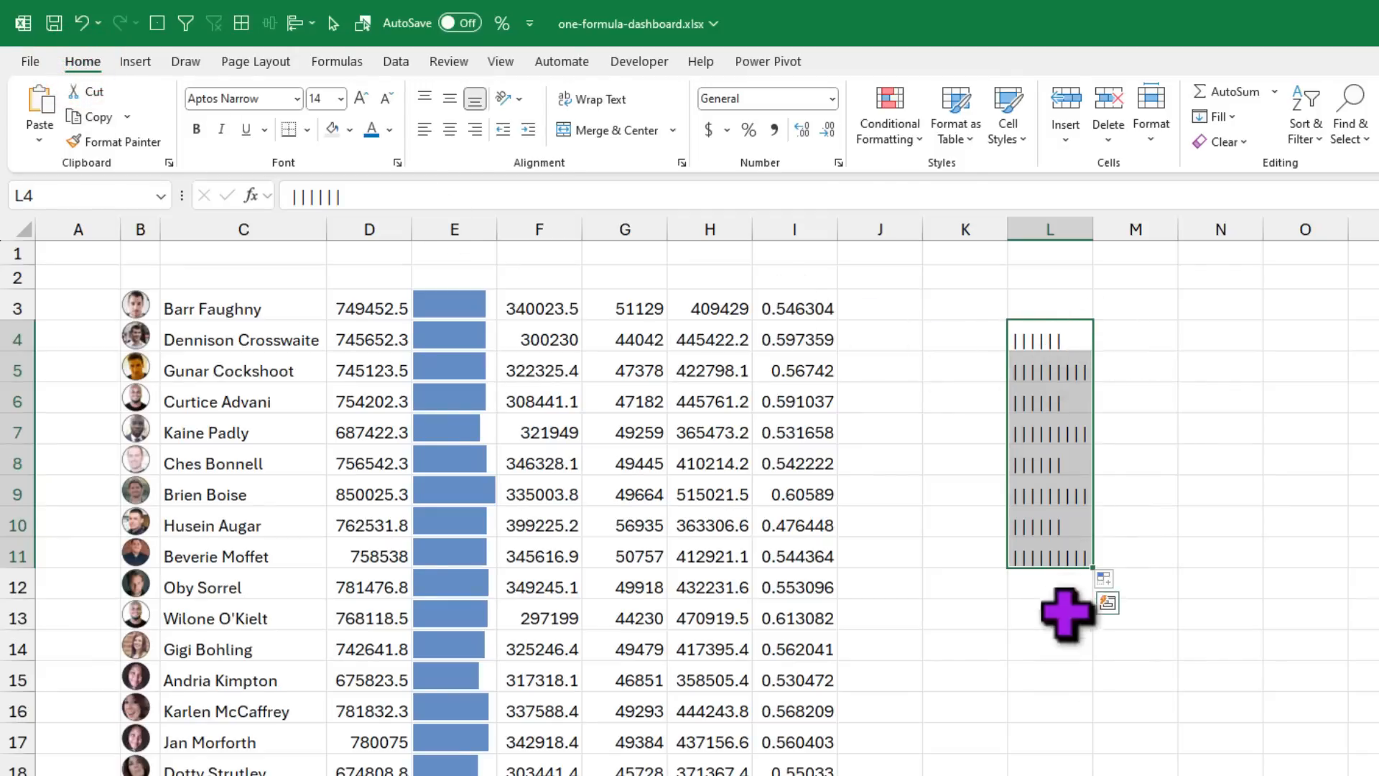
pyautogui.click(271, 96)
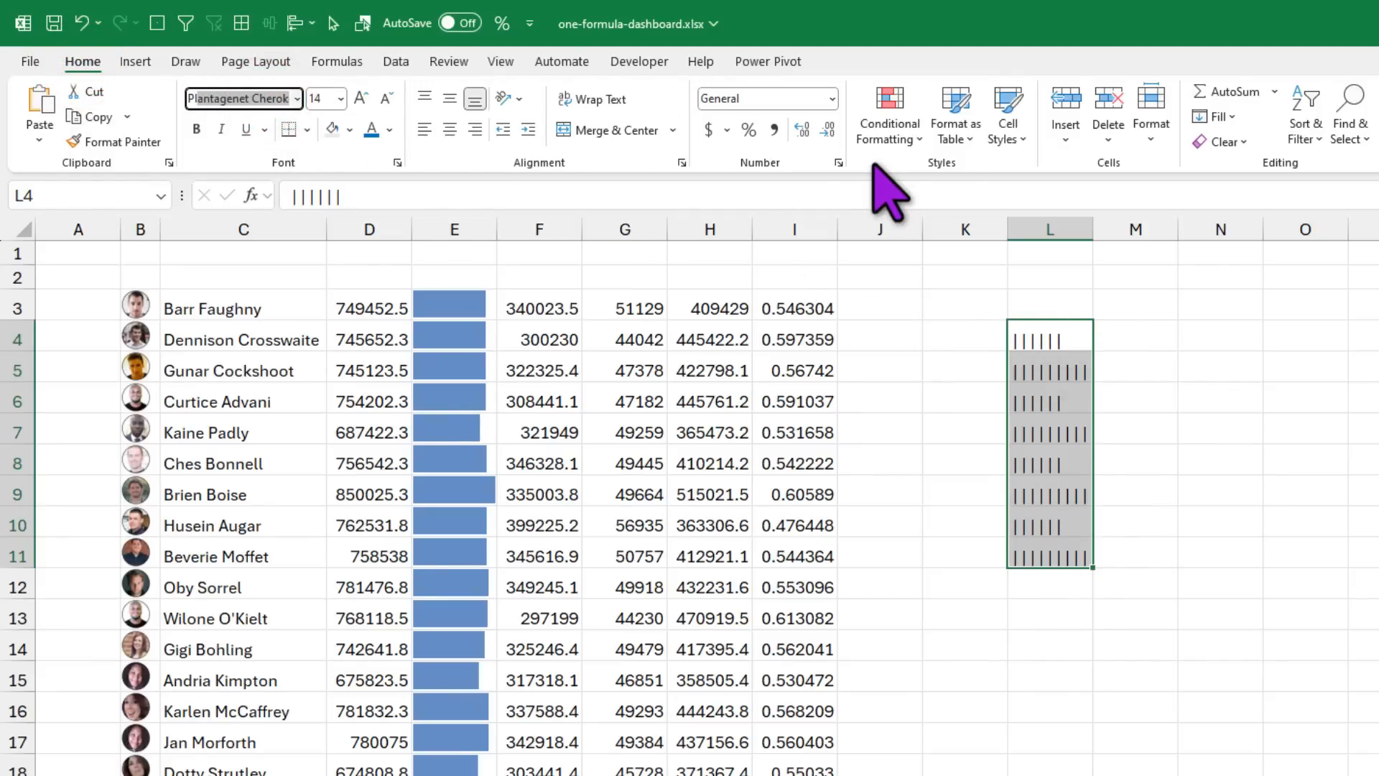
pyautogui.write('Playbill')
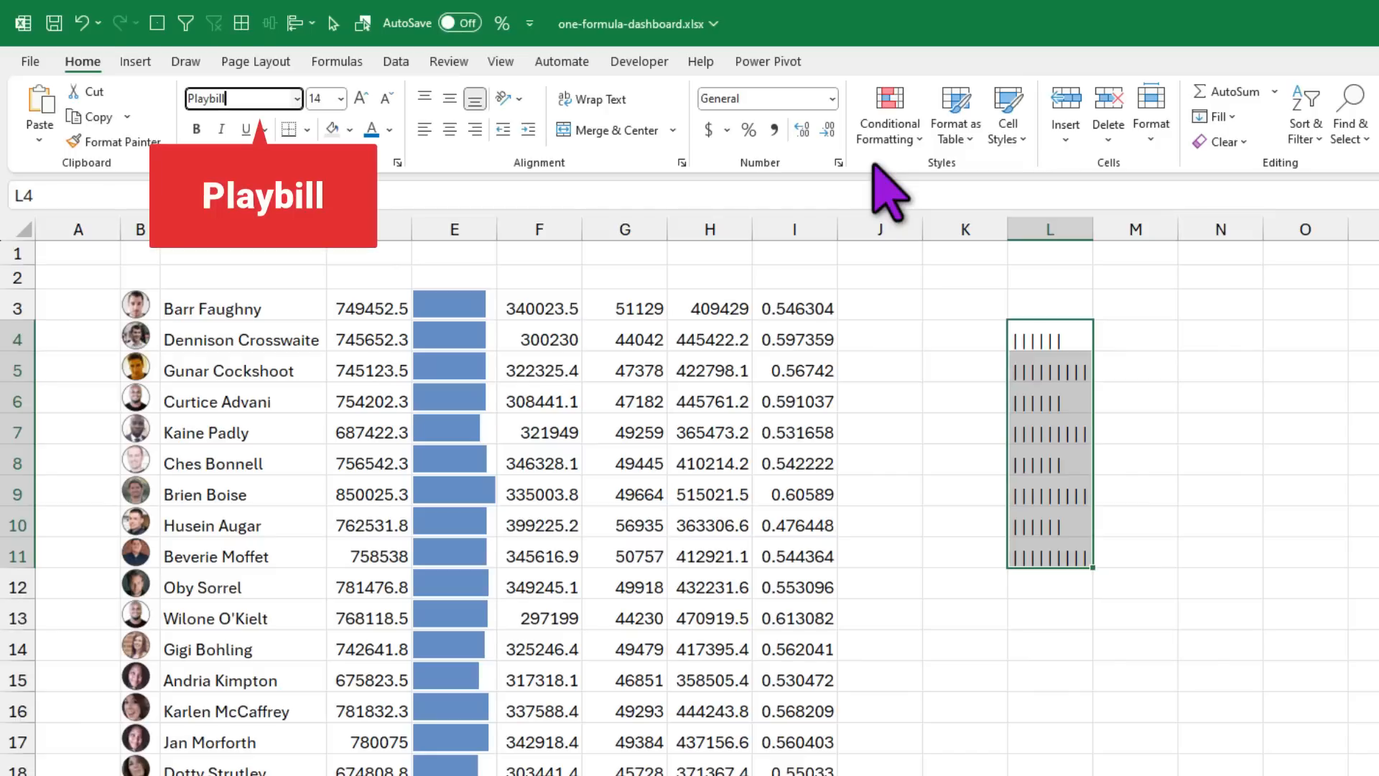
pyautogui.press('Return')
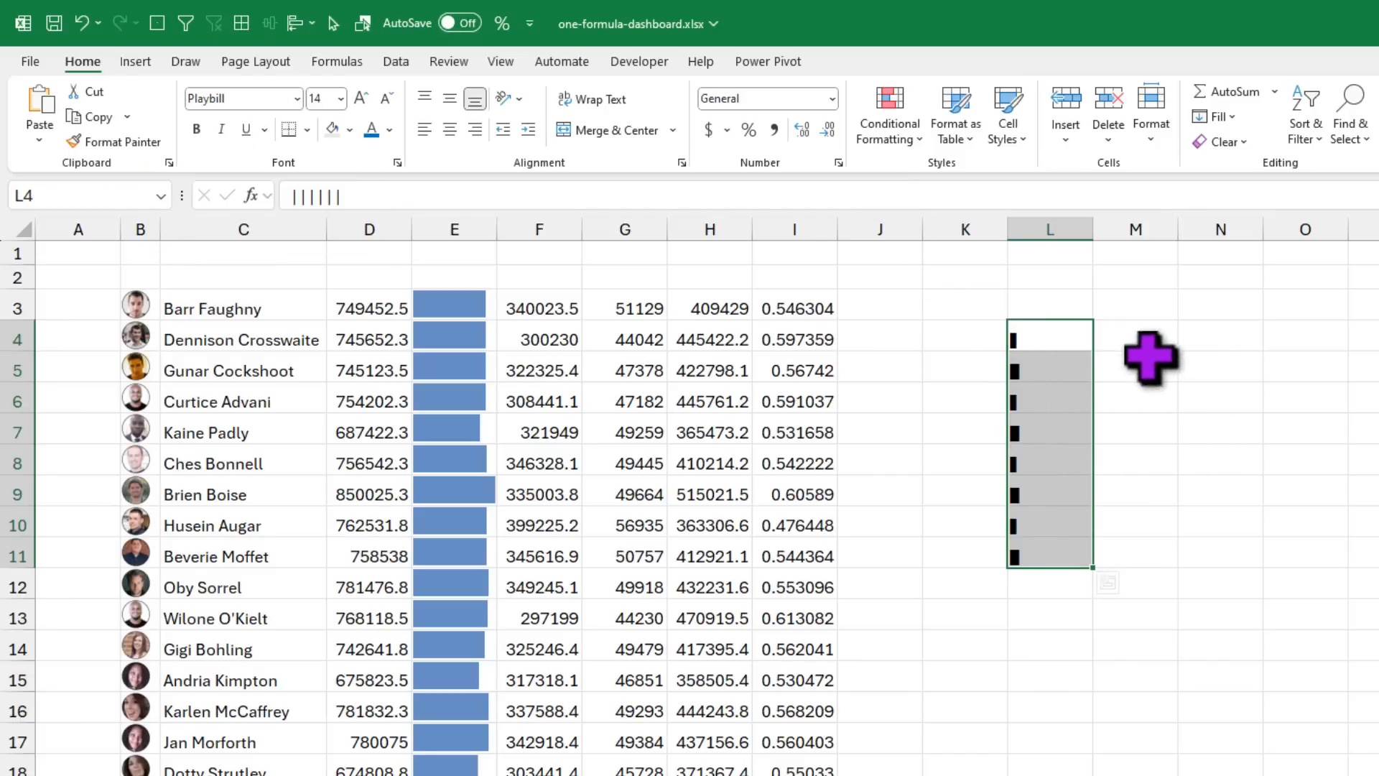
pyautogui.click(1216, 356)
pyautogui.moveTo(1042, 336); pyautogui.dragTo(1058, 555)
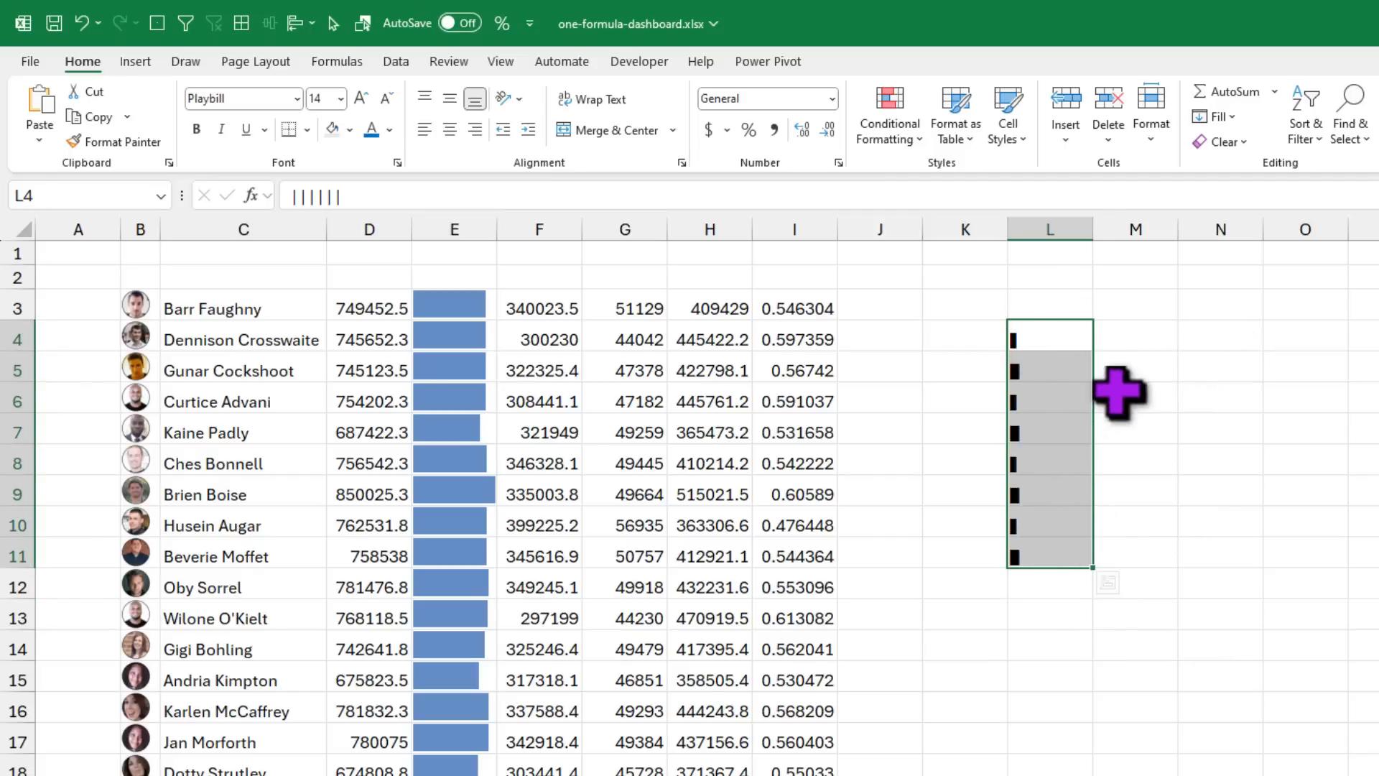
pyautogui.click(384, 309)
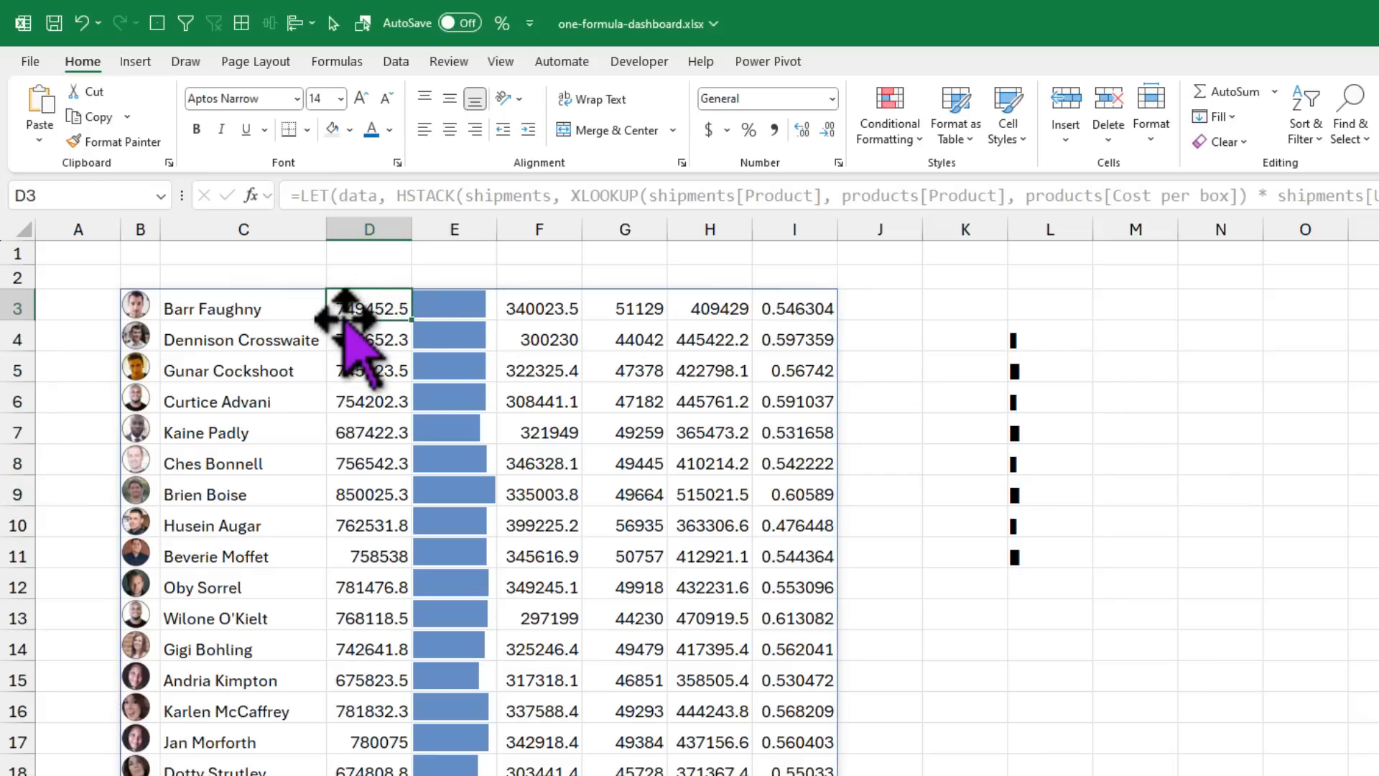
pyautogui.click(1084, 339)
pyautogui.click(387, 313)
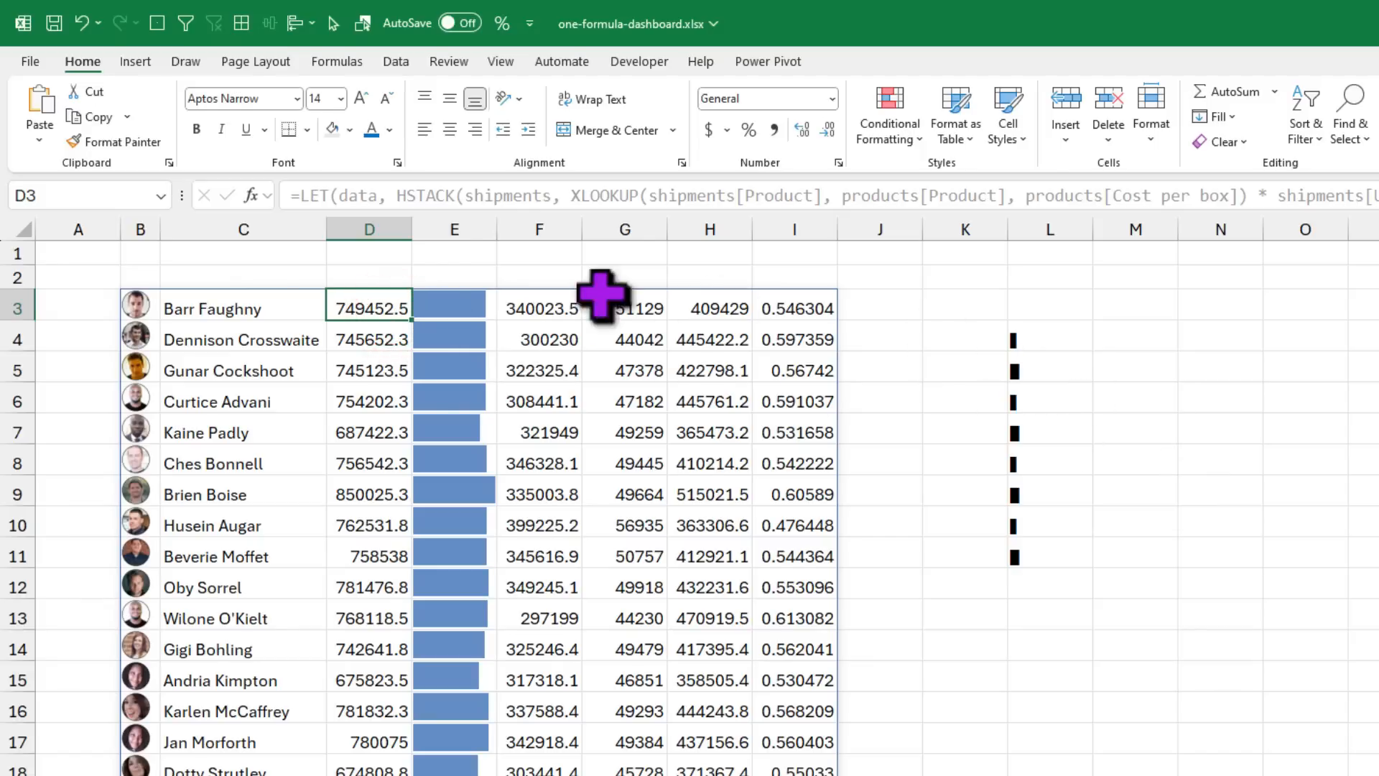
pyautogui.scroll(-2, 381, 632)
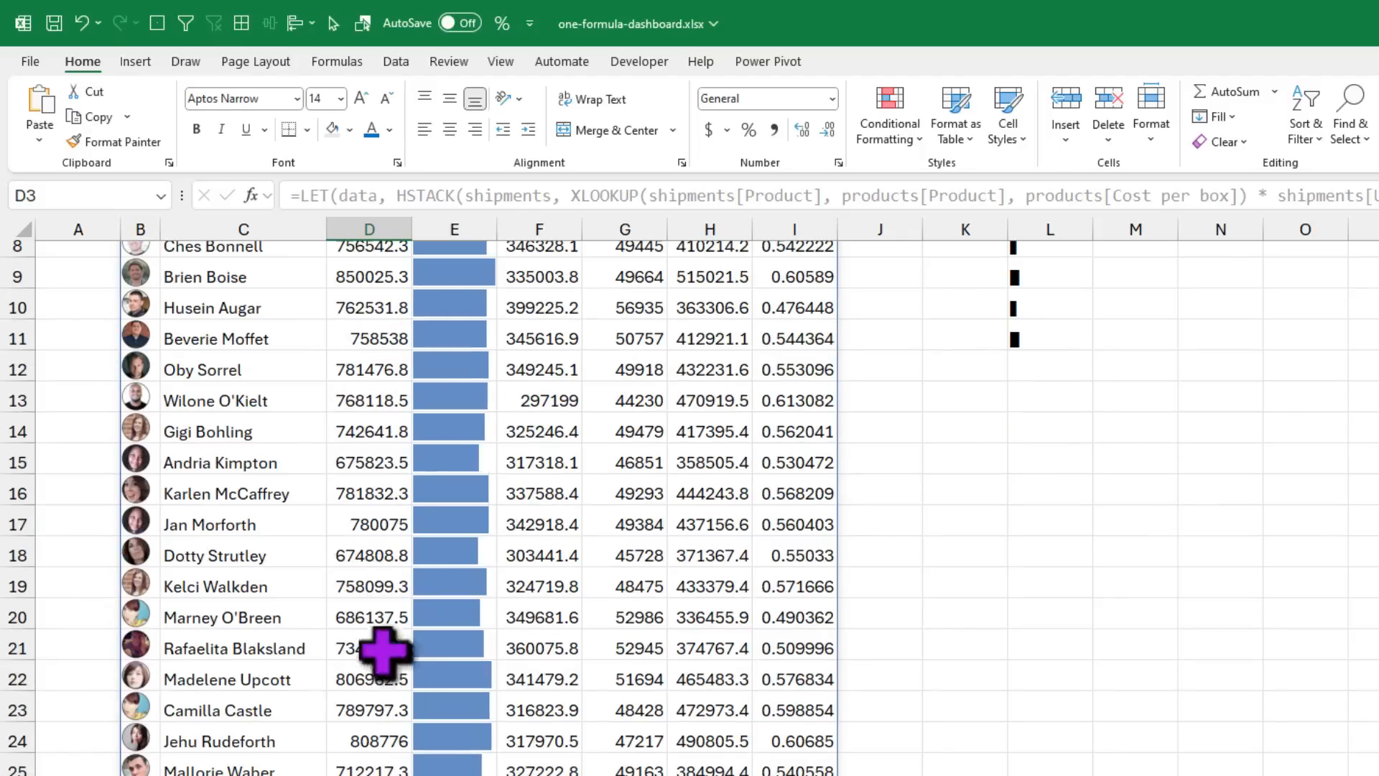
pyautogui.hotkey('ctrl', 'shift', 'Down')
pyautogui.scroll(3, 386, 573)
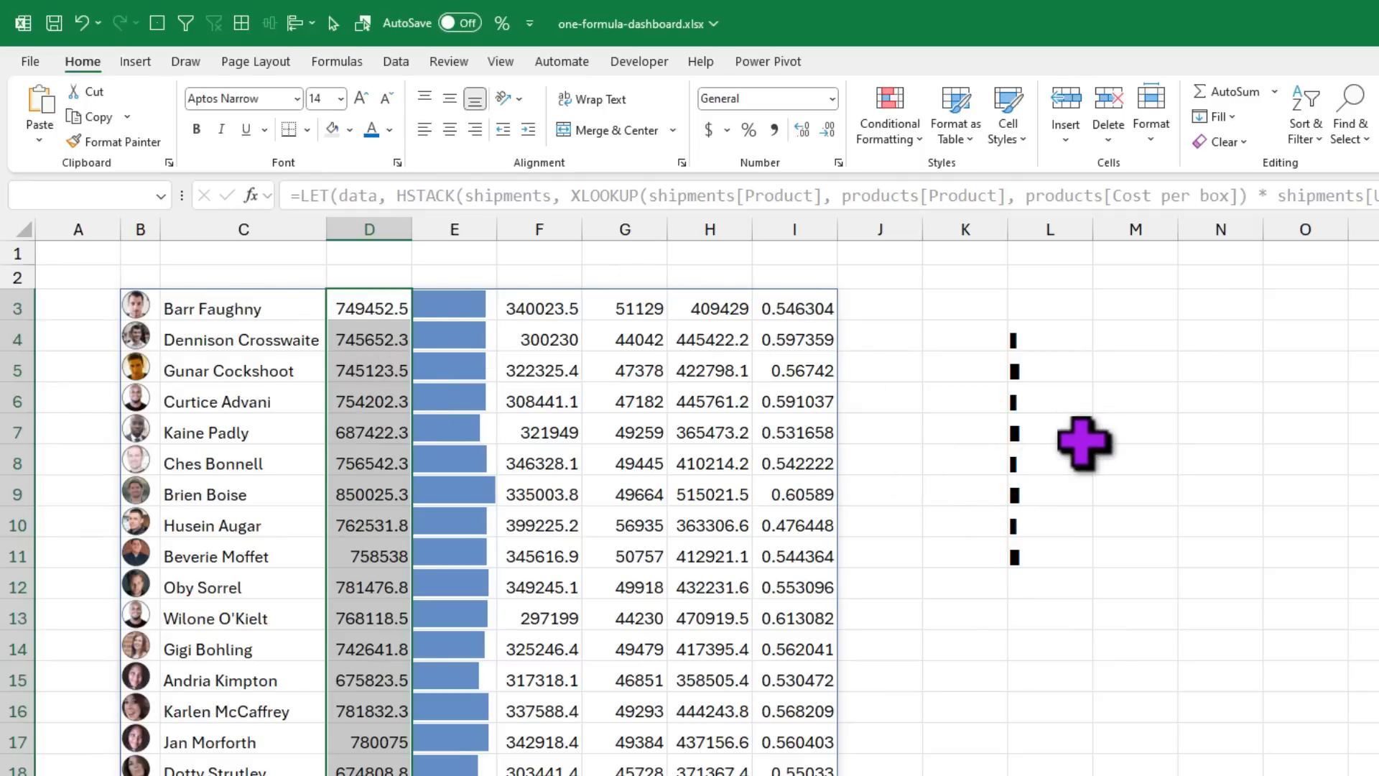
pyautogui.click(1042, 344)
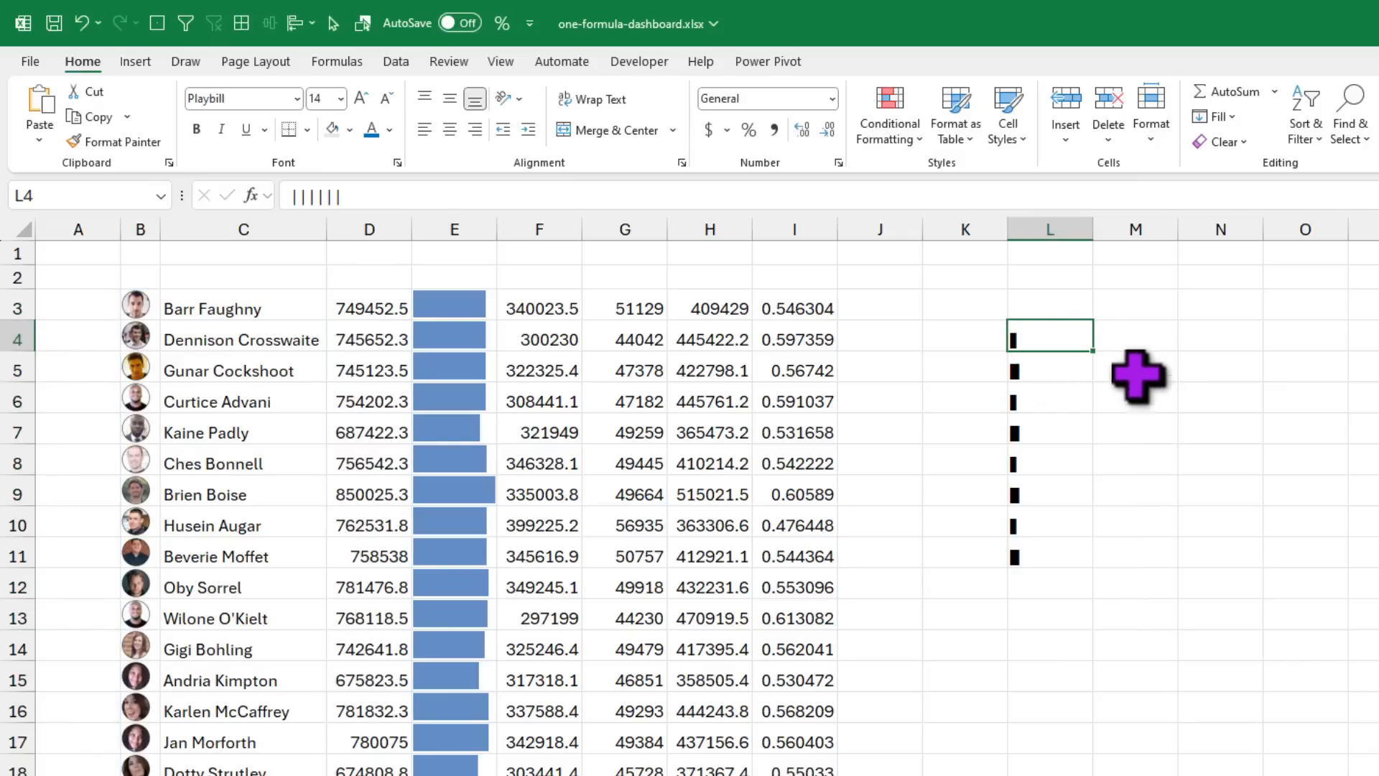
# Step: Enter the test formula =REPT("|",35) in N4
pyautogui.click(1151, 336)
pyautogui.click(1210, 340)
pyautogui.write('=re')
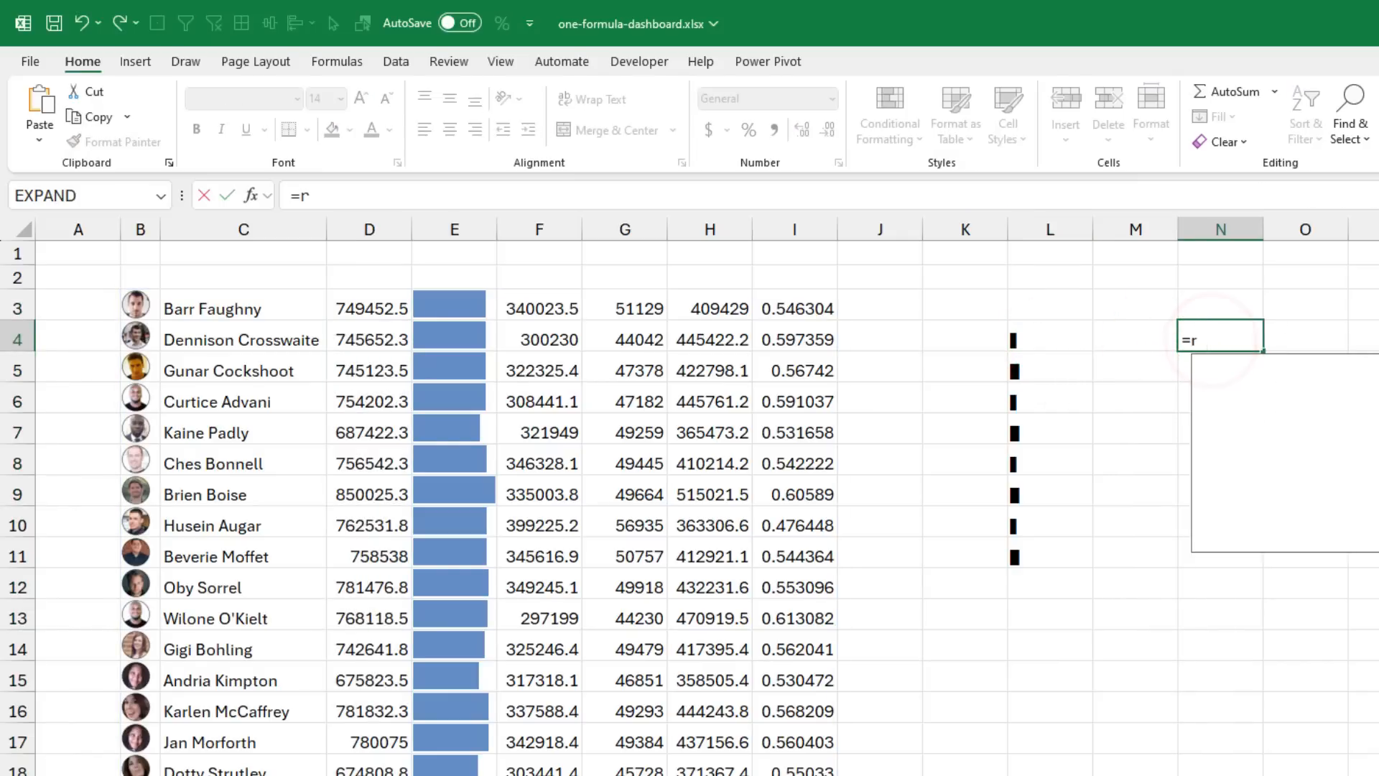
pyautogui.press('Down')
pyautogui.press('Down')
pyautogui.press('Down')
pyautogui.press('Tab')
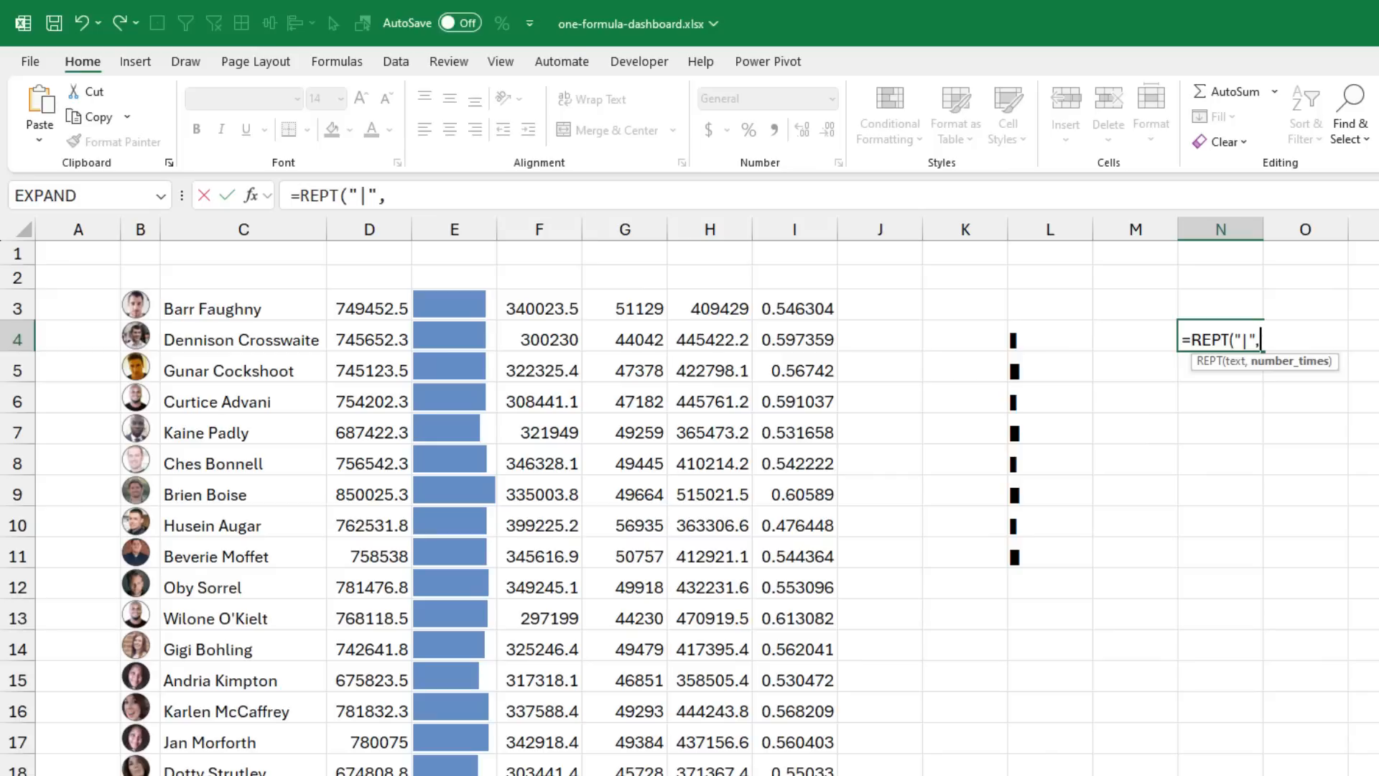
pyautogui.write('"|",35)')
pyautogui.hotkey('ctrl', 'Return')
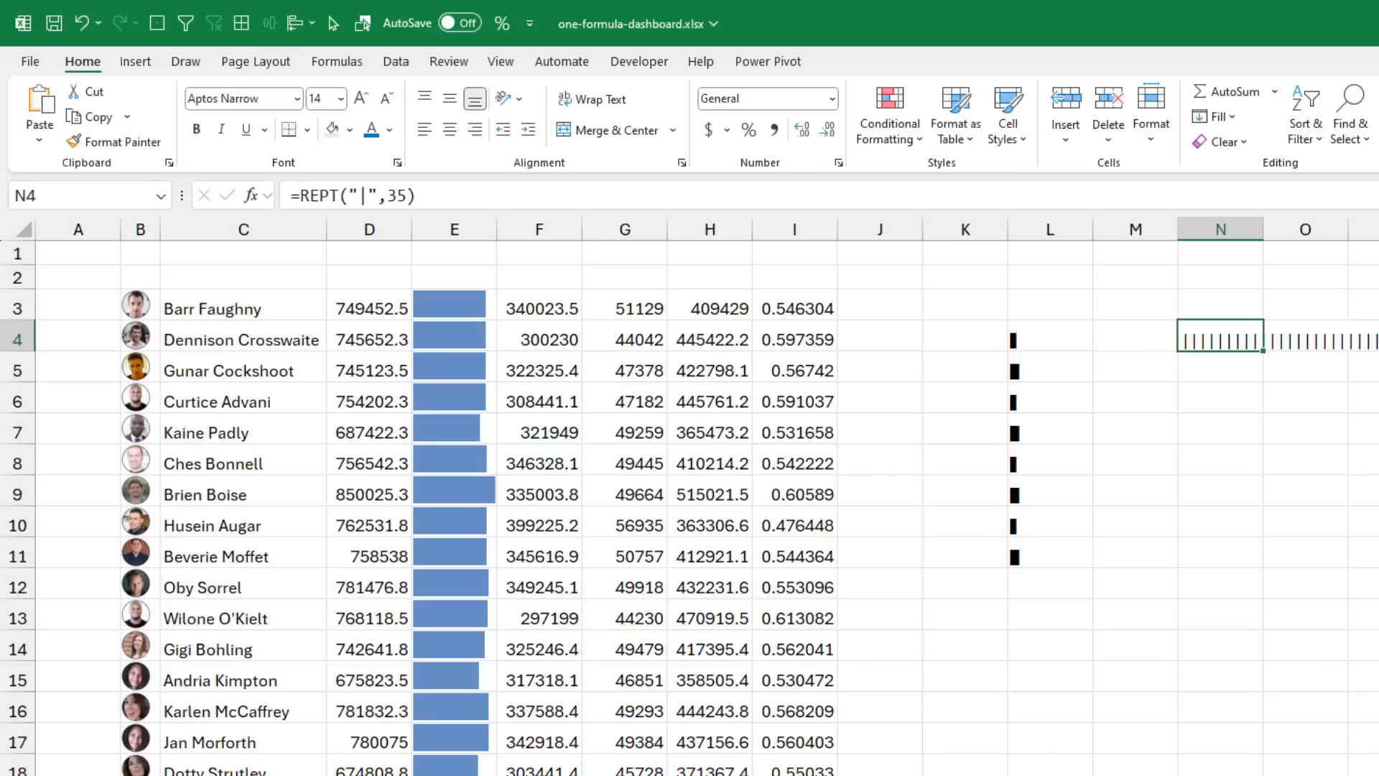
# Step: Clear L4:N11, select B3, and bring the Excel Labs editor into view
pyautogui.moveTo(1049, 339); pyautogui.dragTo(1194, 548)
pyautogui.press('Delete')
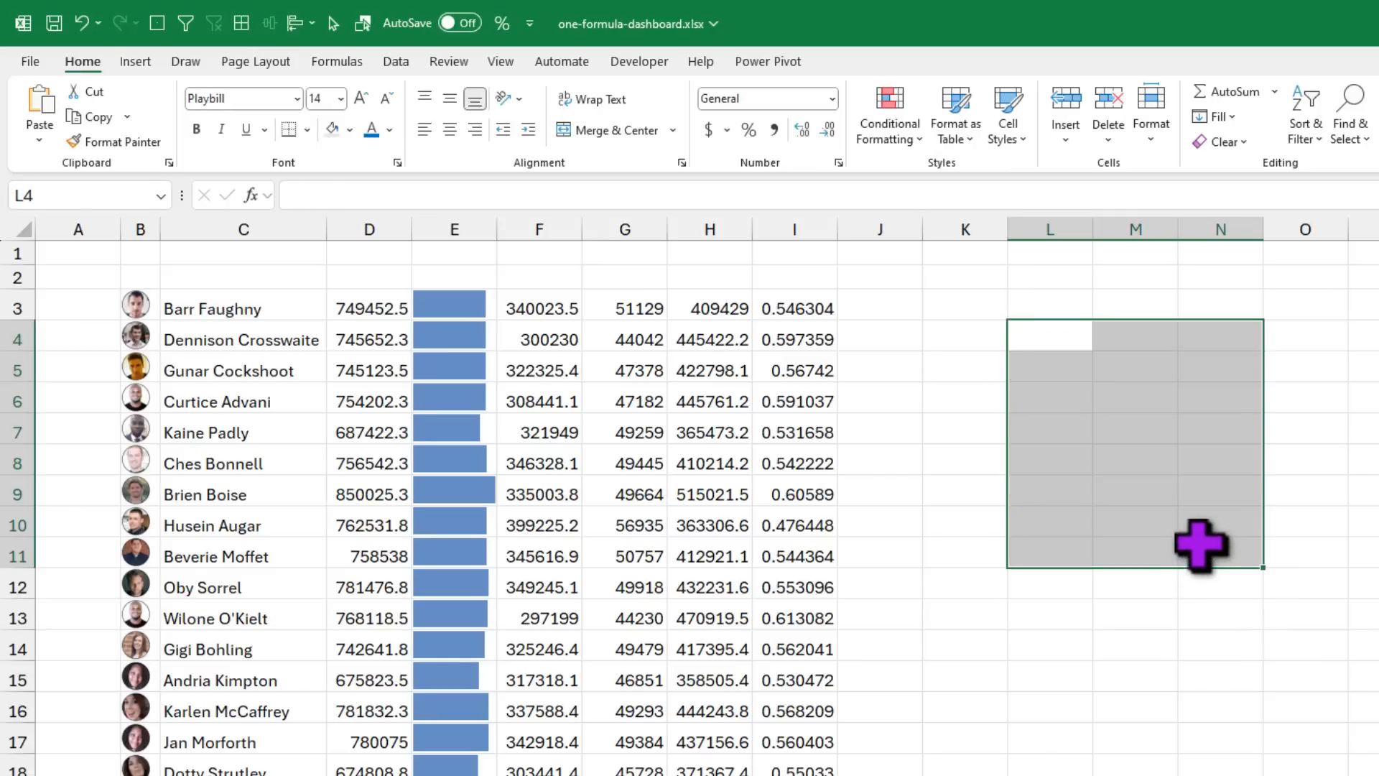
pyautogui.click(130, 300)
pyautogui.moveTo(933, 775); pyautogui.dragTo(1180, 130)
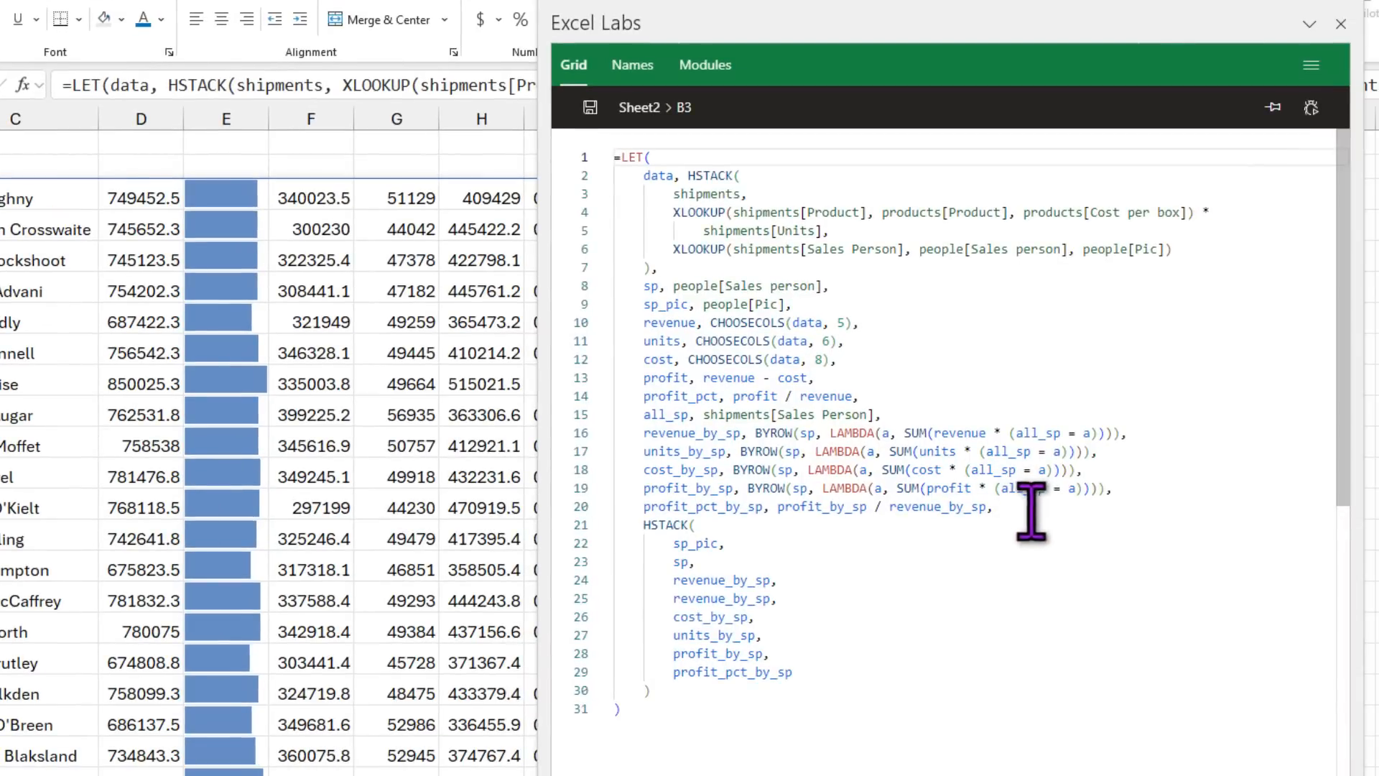
# Step: Add a revenue_max variable defined as max(revenue_by_sp) before the HSTACK output in the LET formula
pyautogui.click(1033, 511)
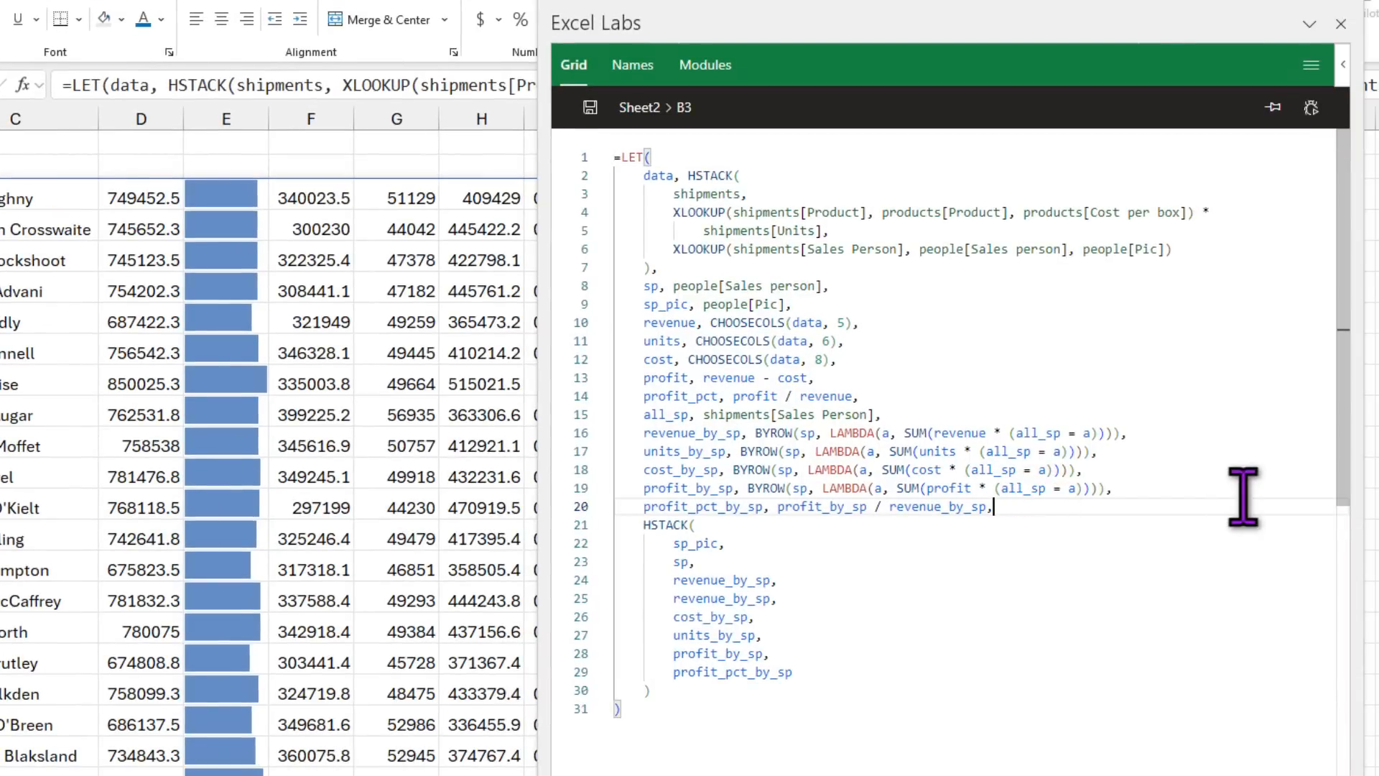
pyautogui.press('Return')
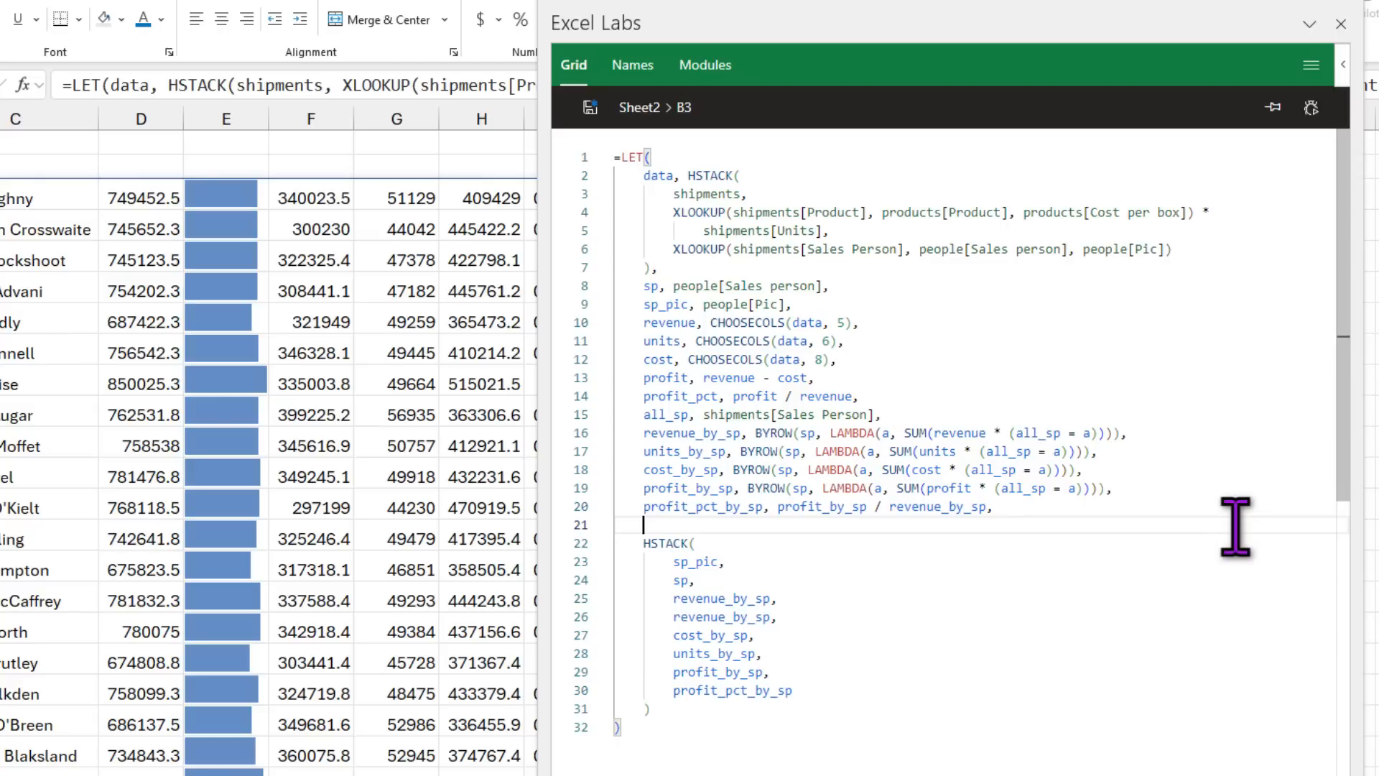
pyautogui.press('Return')
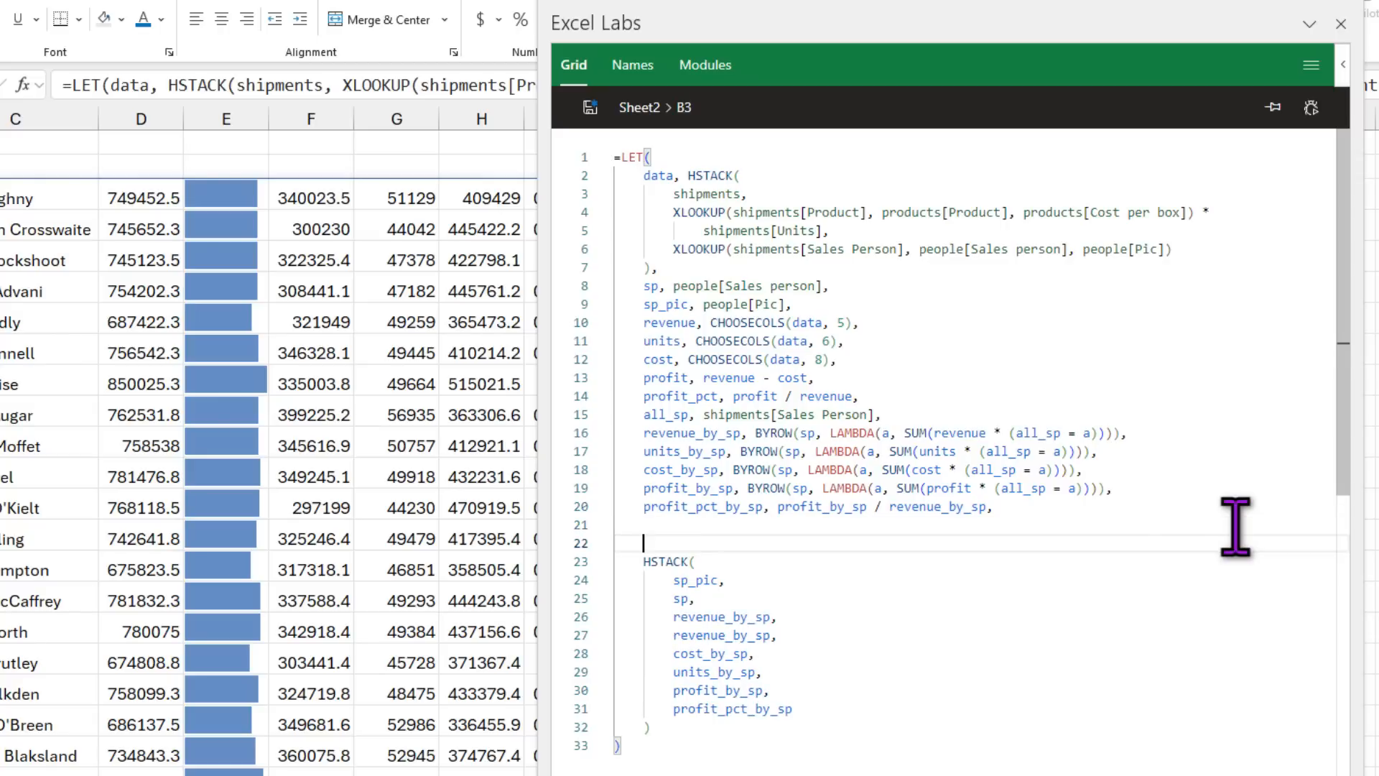
pyautogui.write('revenu')
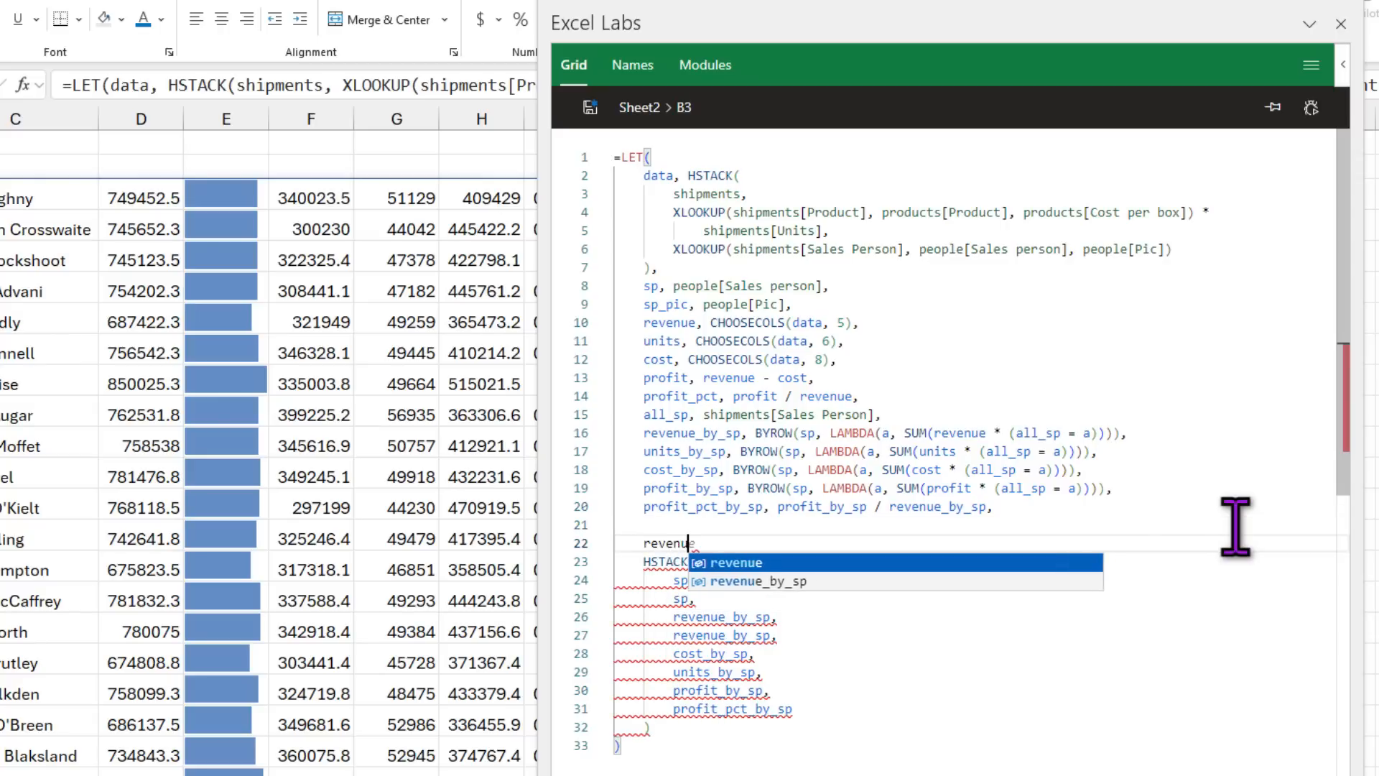
pyautogui.write('e_ba')
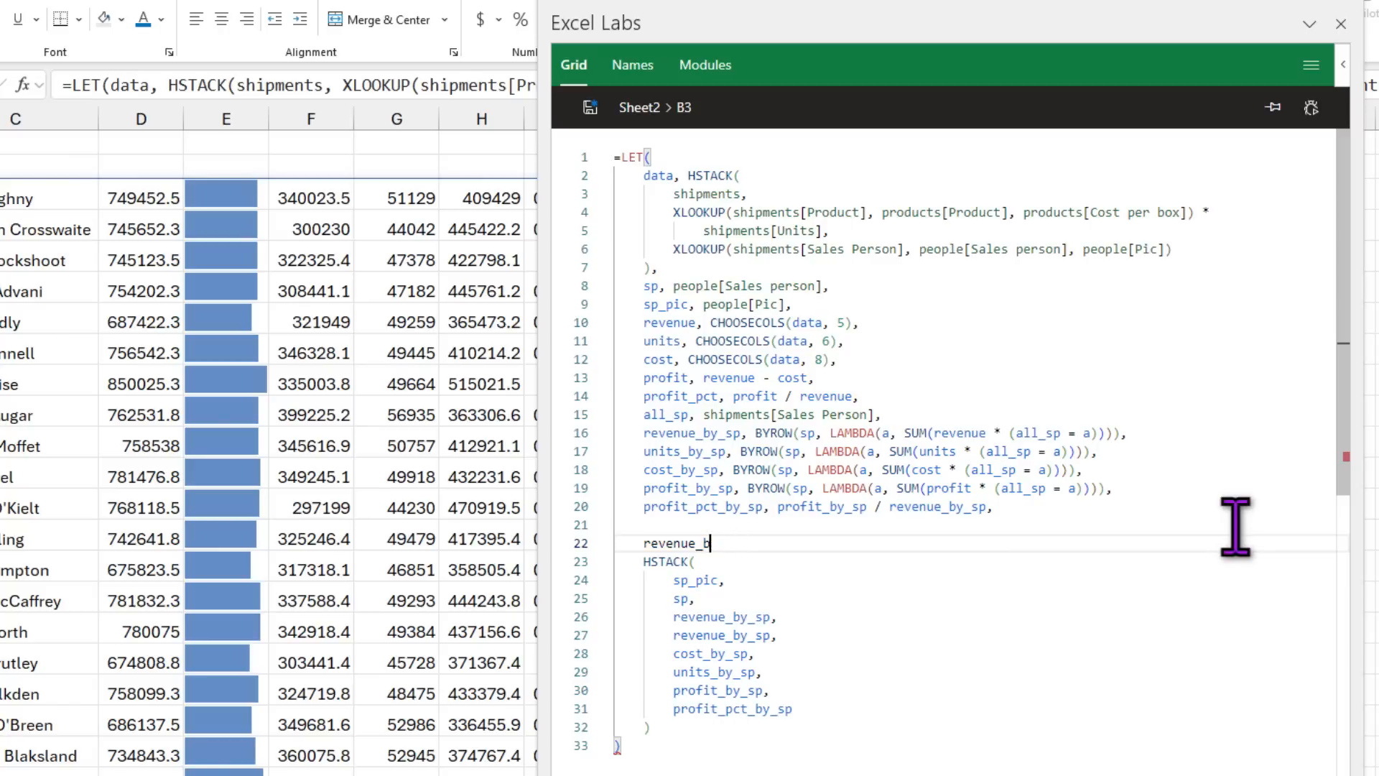
pyautogui.press('BackSpace')
pyautogui.write('max, ')
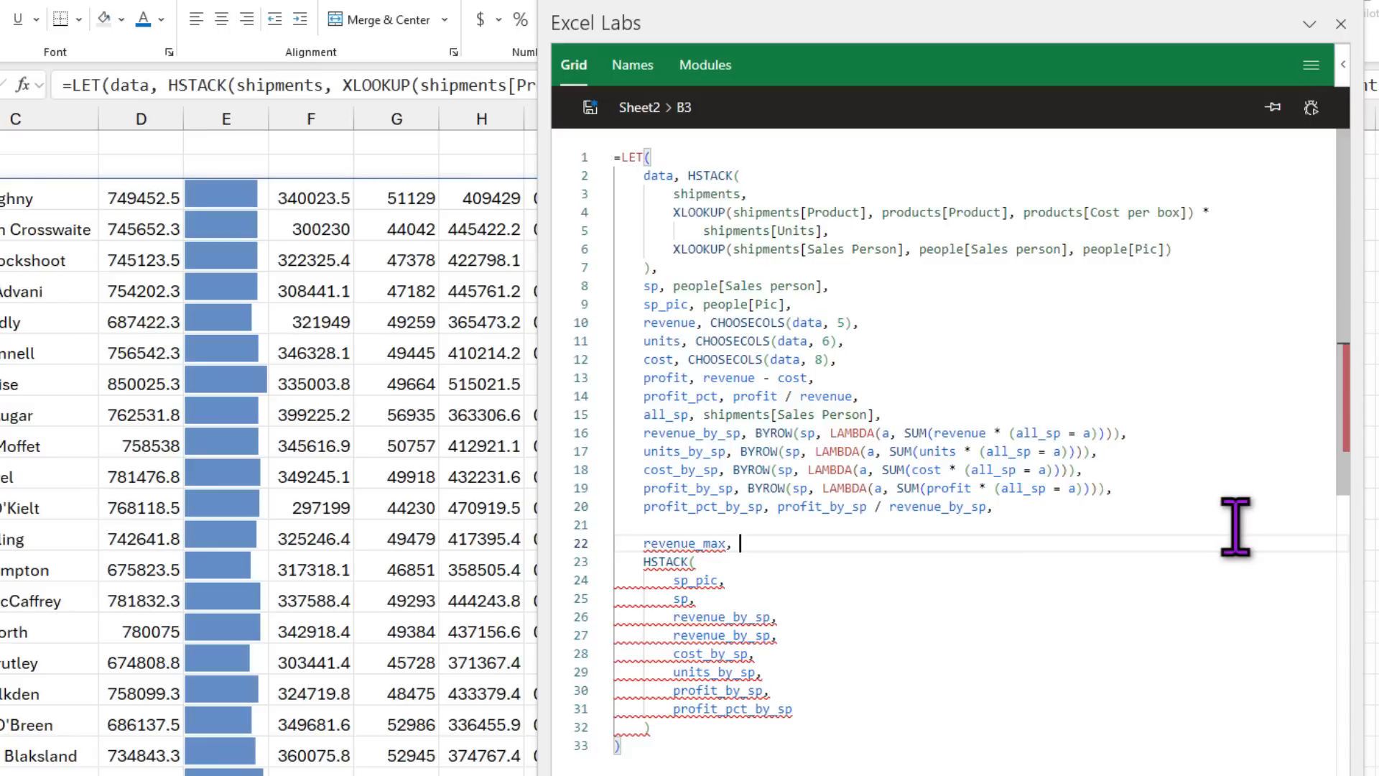
pyautogui.write('max(')
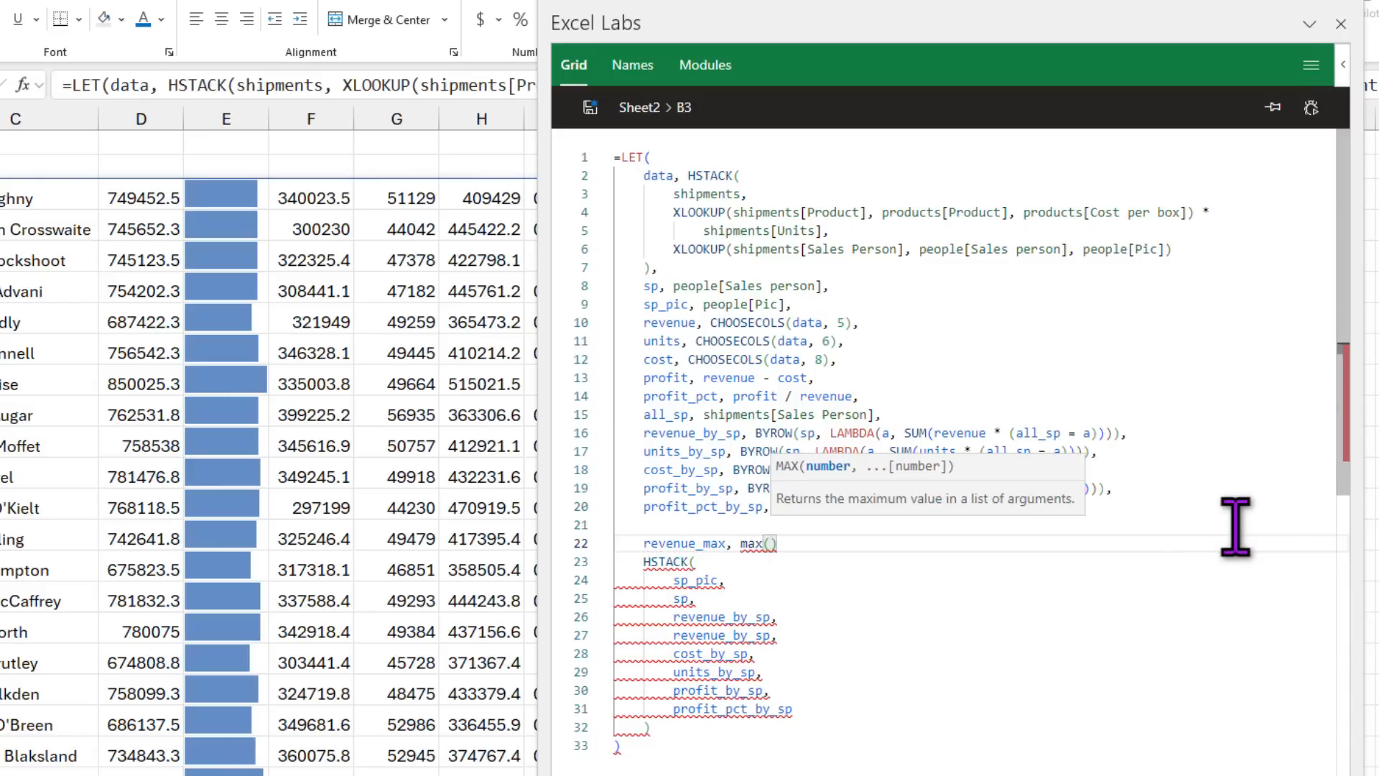
pyautogui.write('revenue_by_sp')
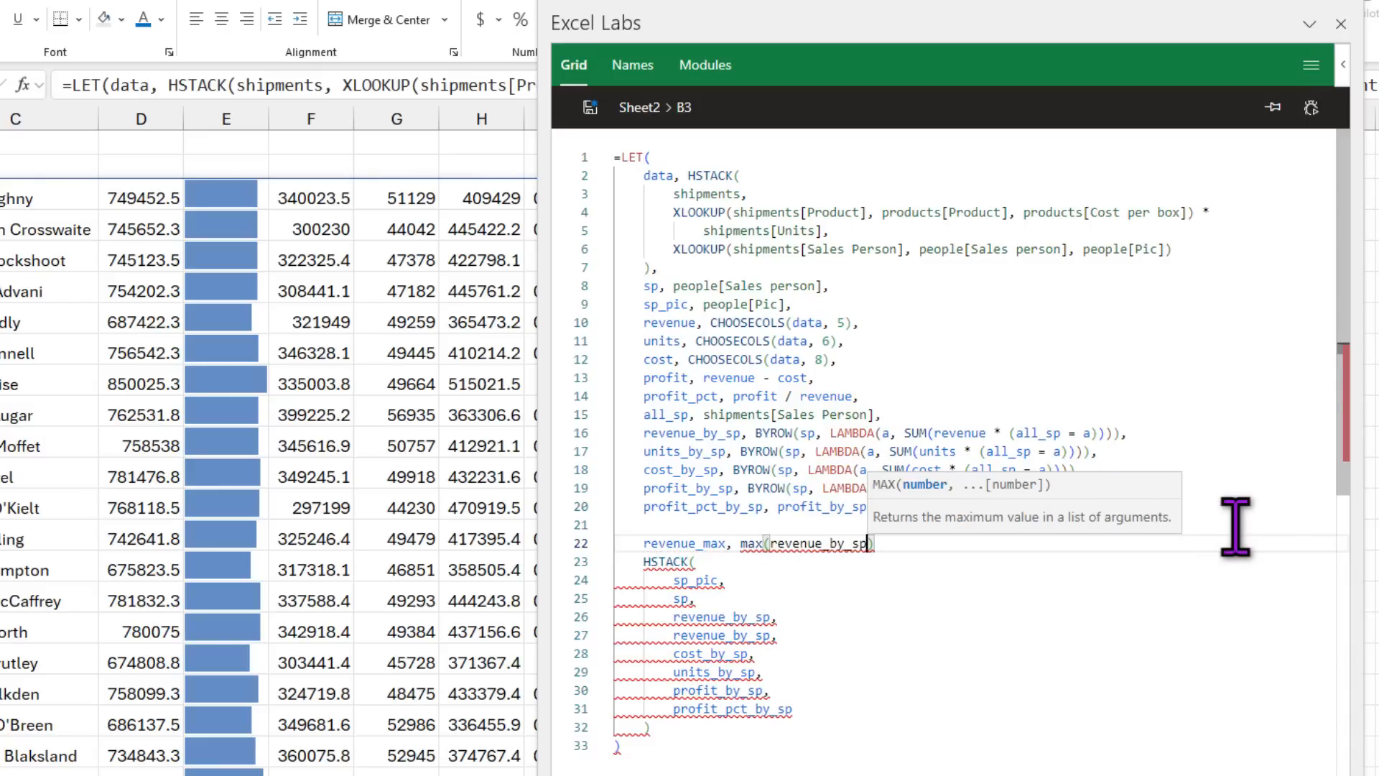
pyautogui.write(')')
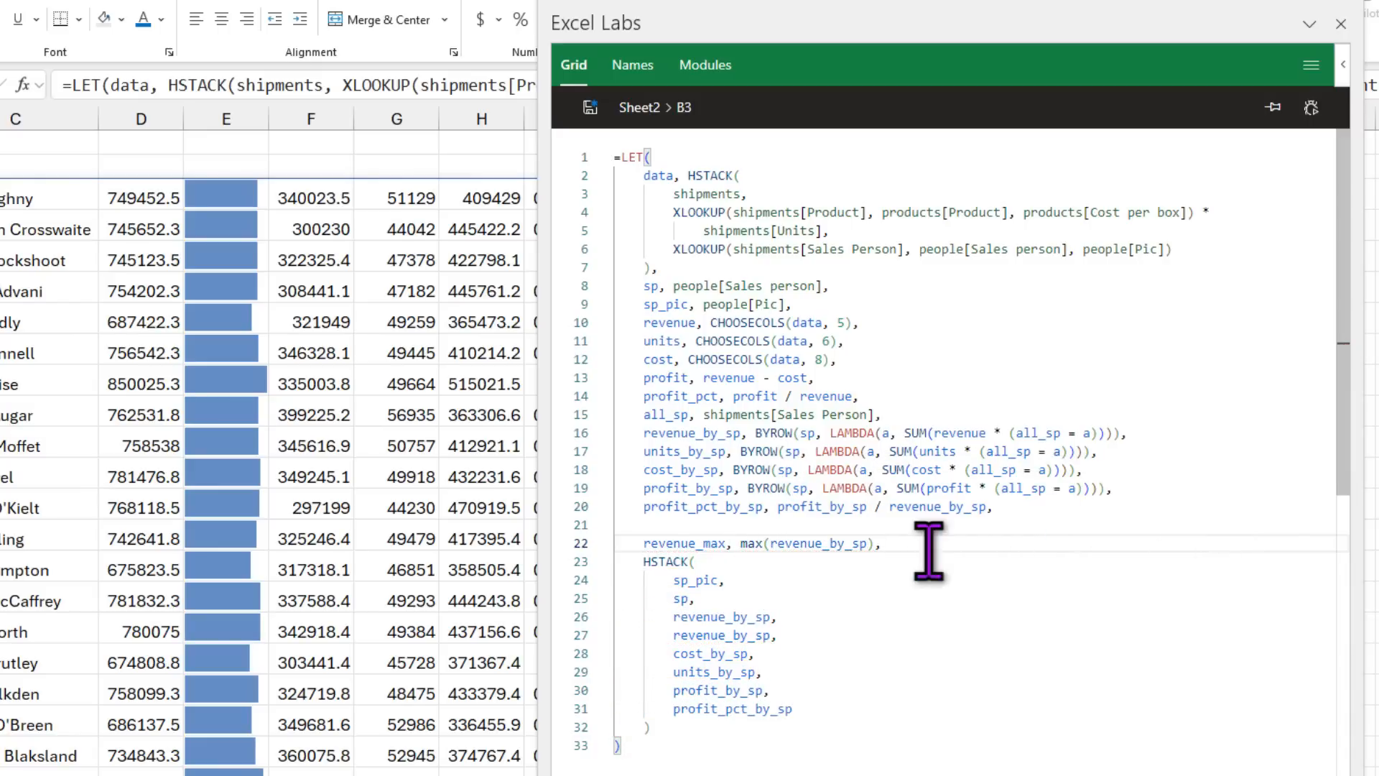
pyautogui.moveTo(771, 543); pyautogui.dragTo(869, 543)
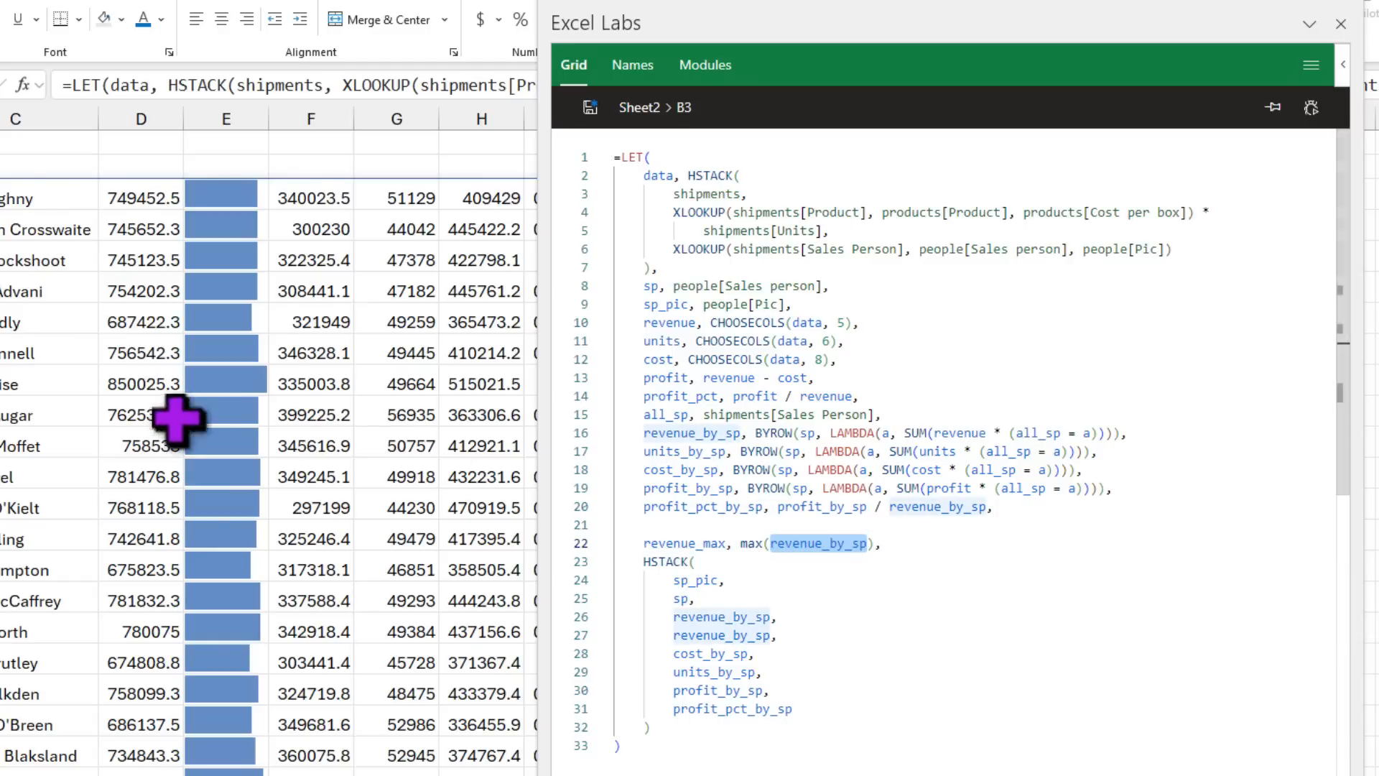
# Step: Add a revenue_norm variable below it, defined as revenue_by_sp / revenue_max
pyautogui.click(984, 546)
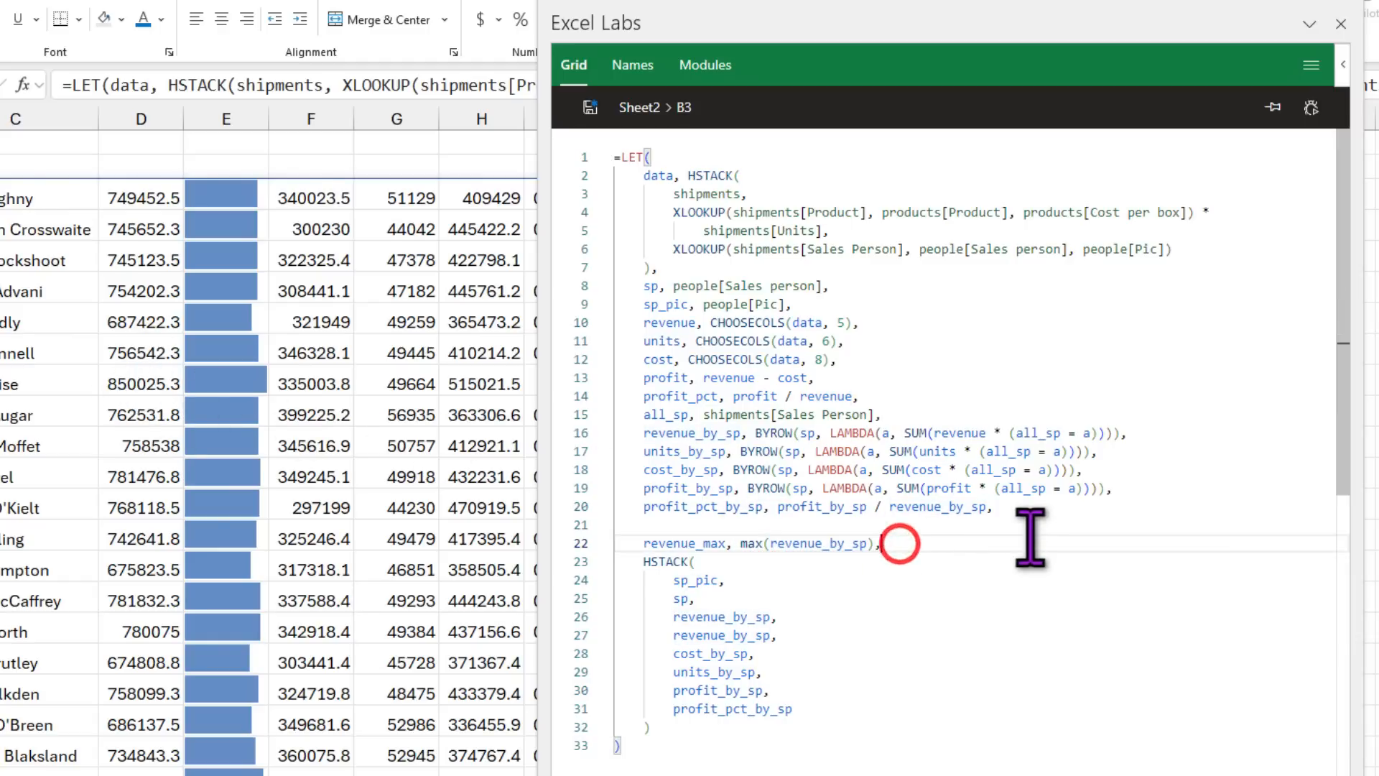
pyautogui.press('Return')
pyautogui.write('revenm')
pyautogui.press('BackSpace')
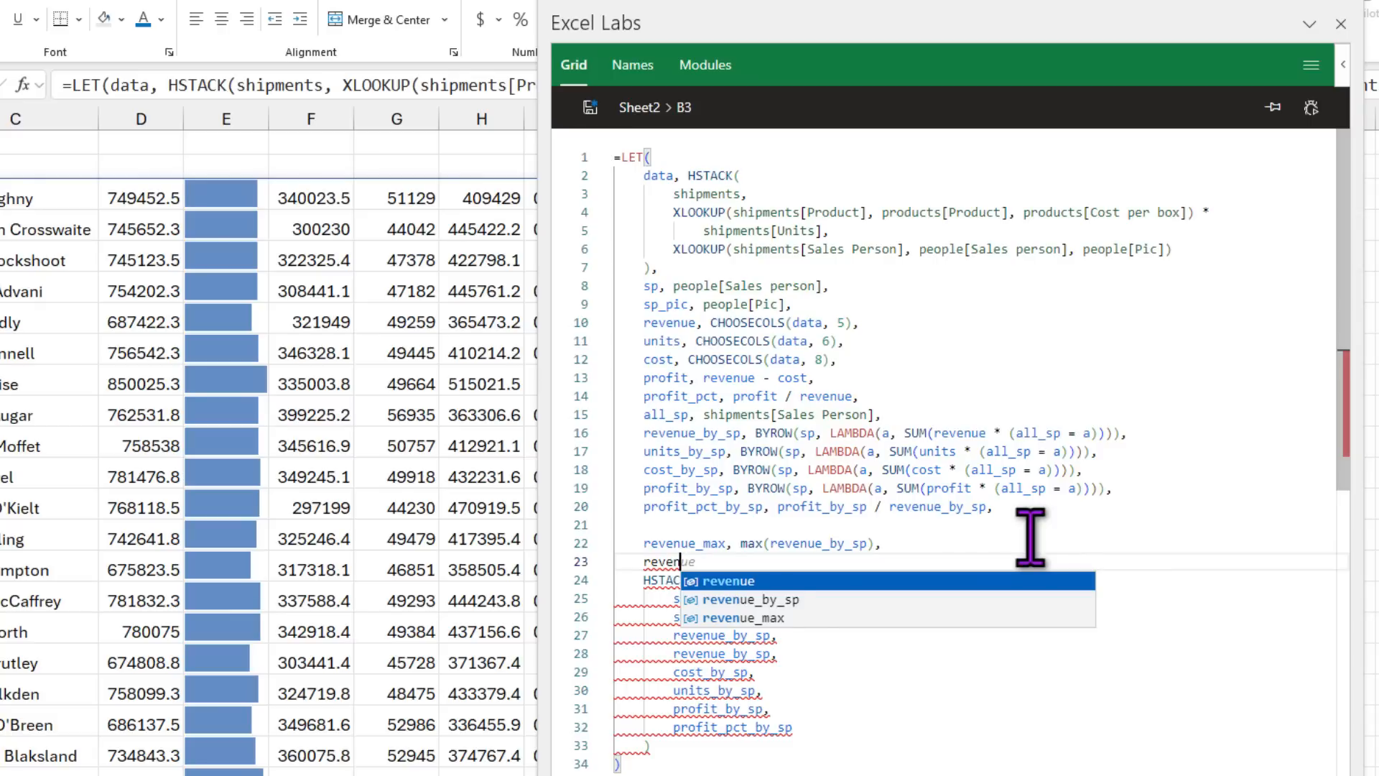
pyautogui.write('ue_norm,')
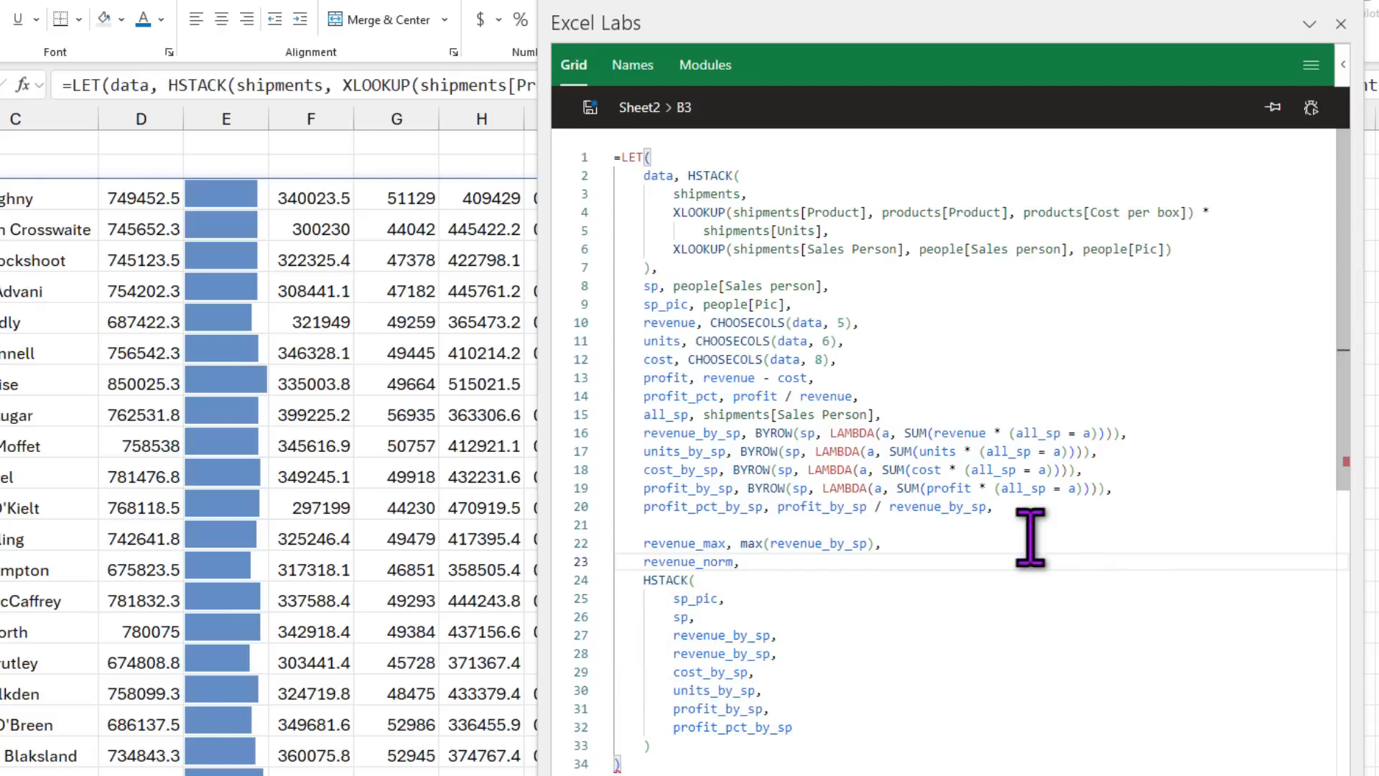
pyautogui.write(' revenue_by_sp')
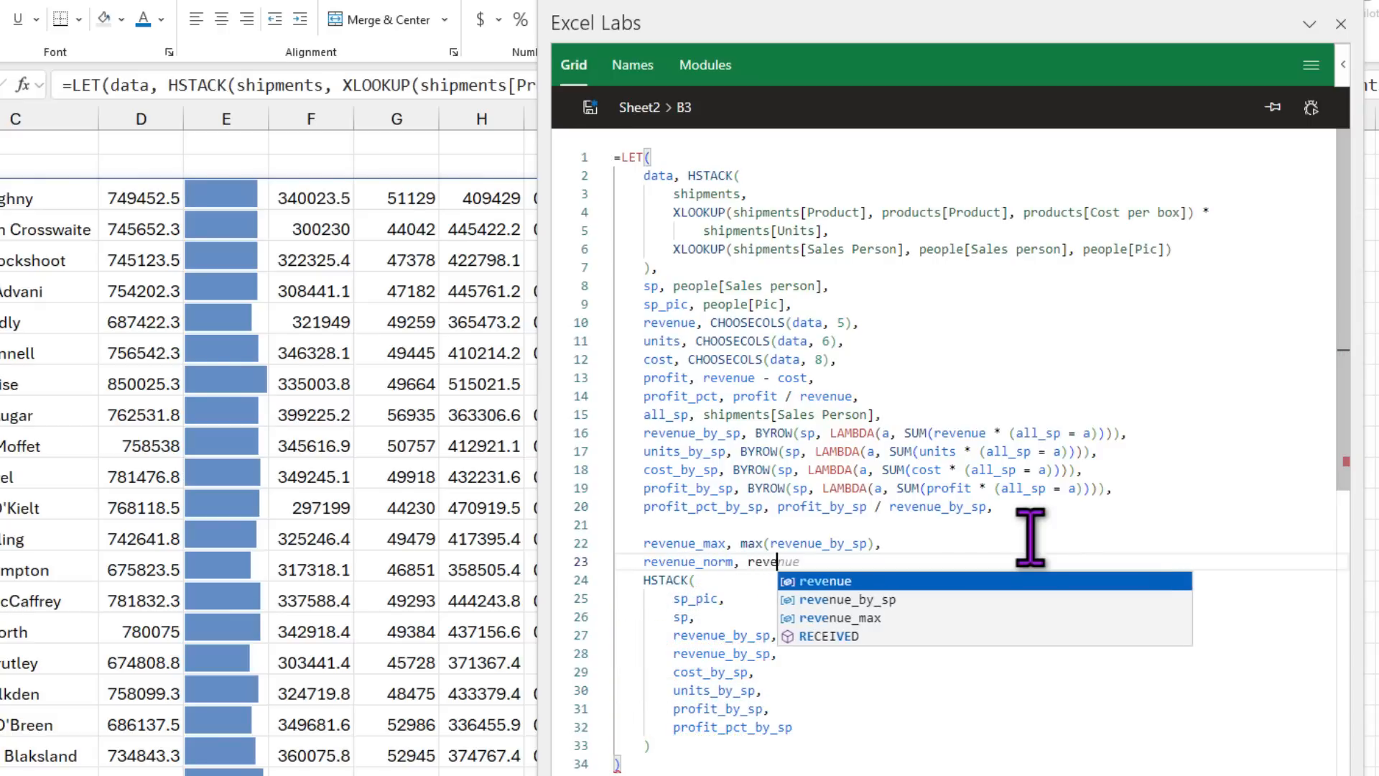
pyautogui.press('Down')
pyautogui.press('Tab')
pyautogui.write('revenue_max')
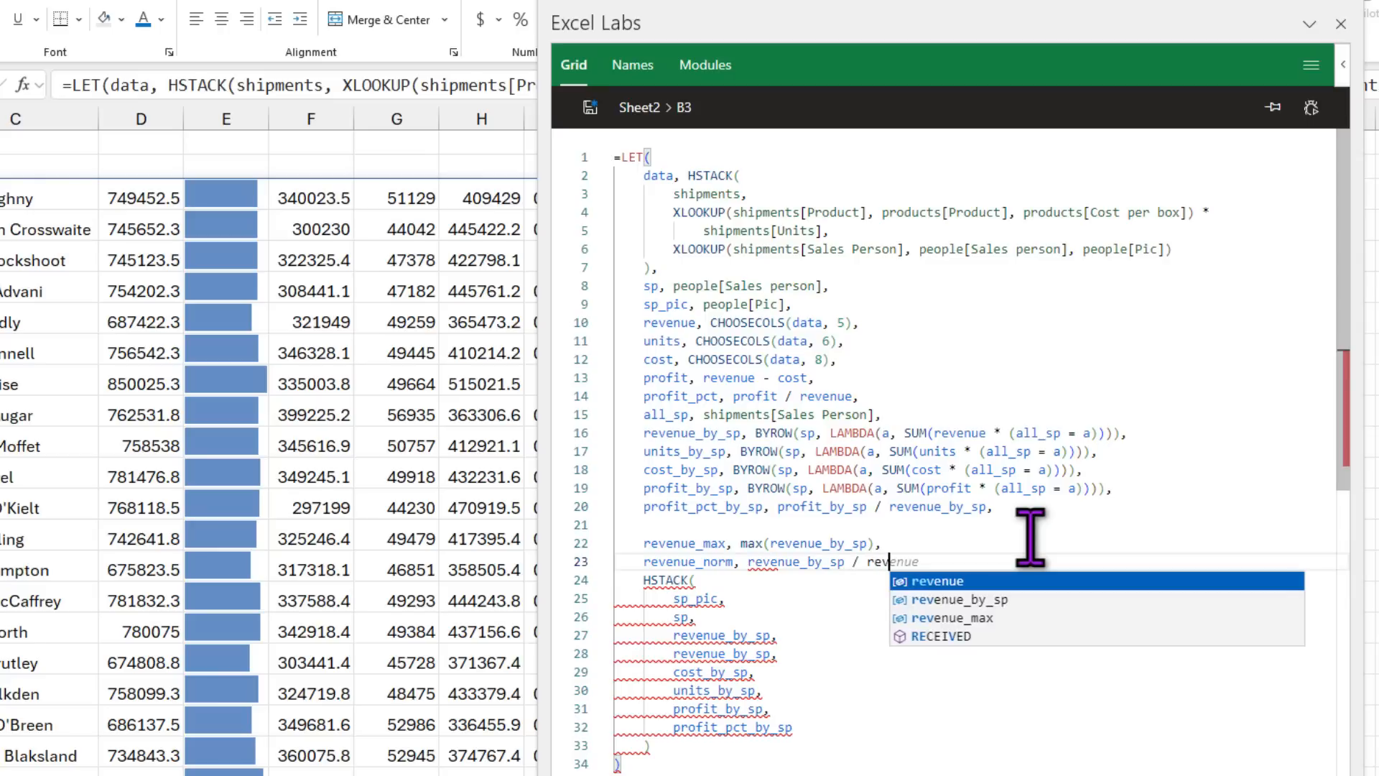
pyautogui.press('Down')
pyautogui.press('Tab')
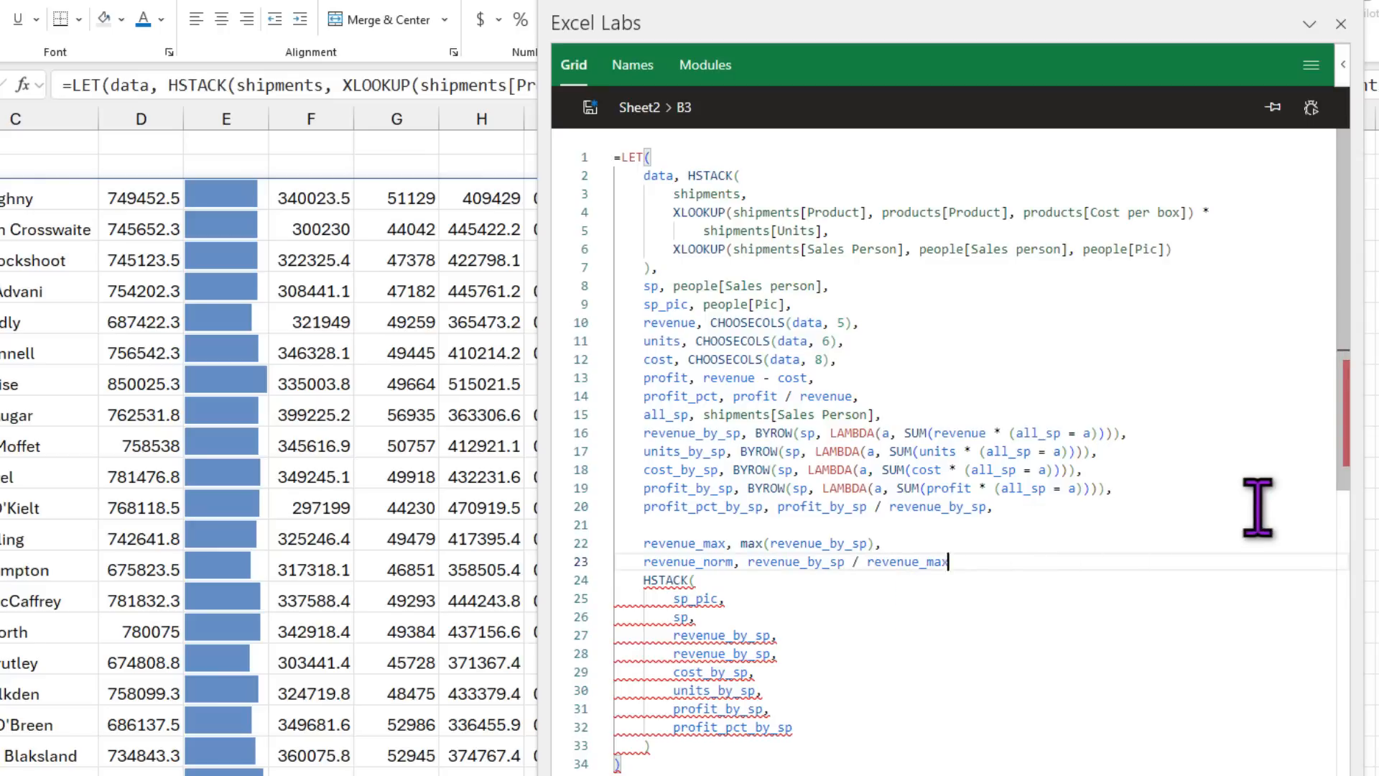
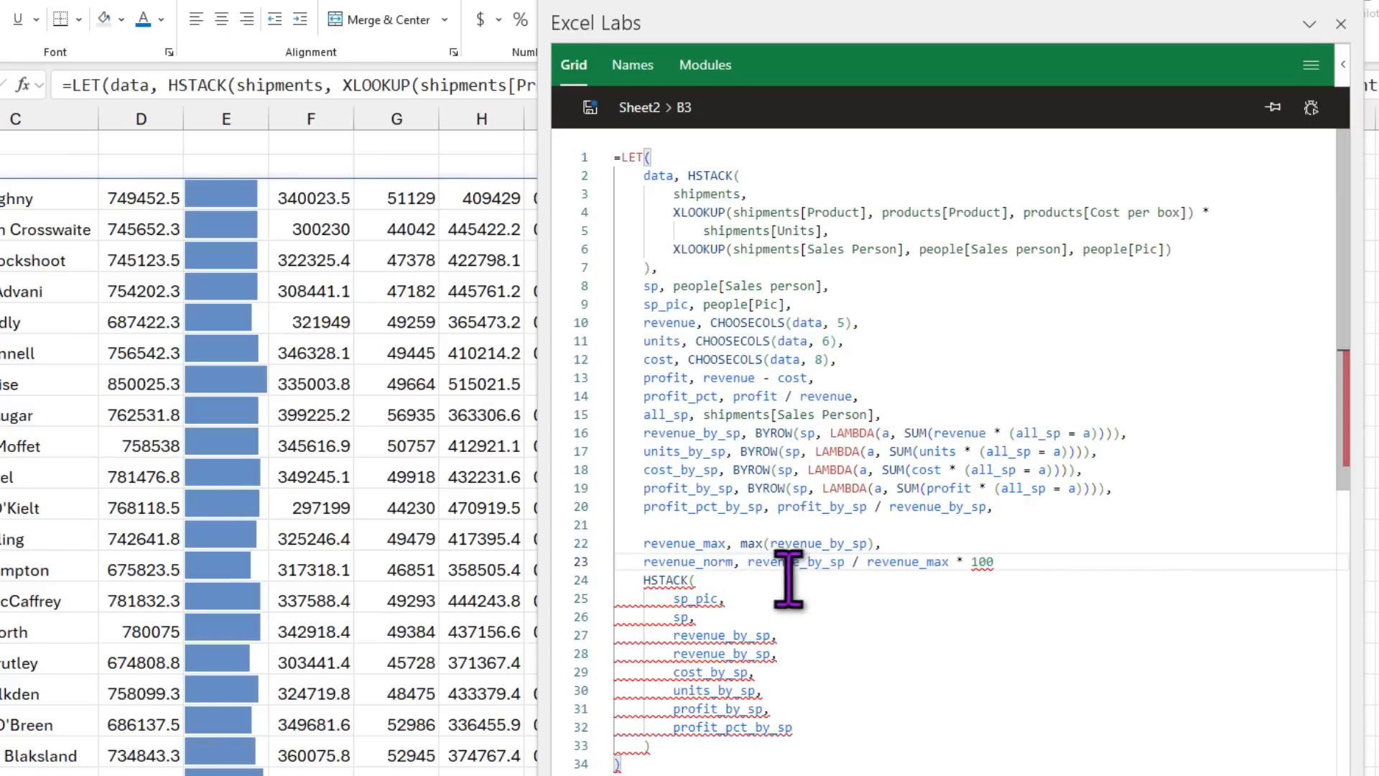
# Step: Add a revenue_bar line defined as REPT("|", revenue_norm) below the normalisation line
pyautogui.moveTo(747, 561); pyautogui.dragTo(945, 562)
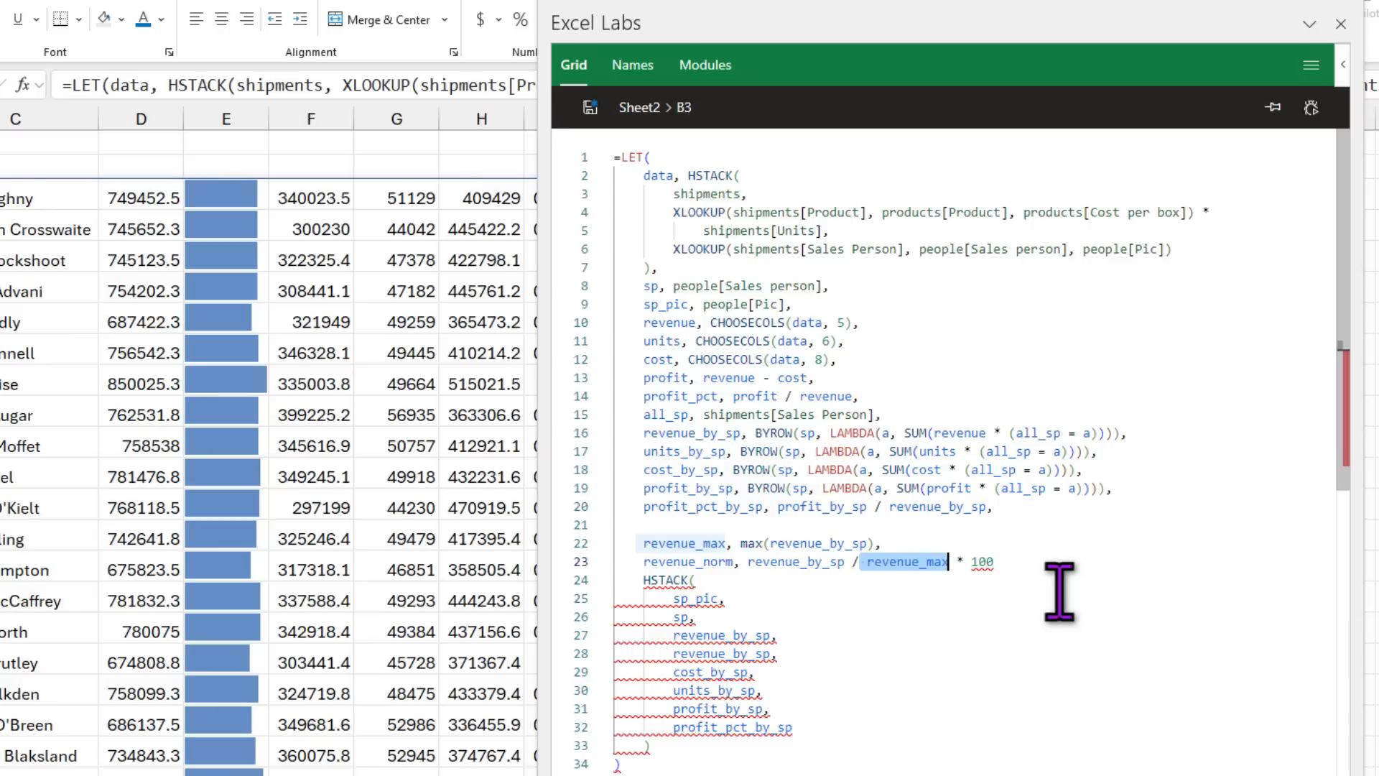
pyautogui.click(1009, 561)
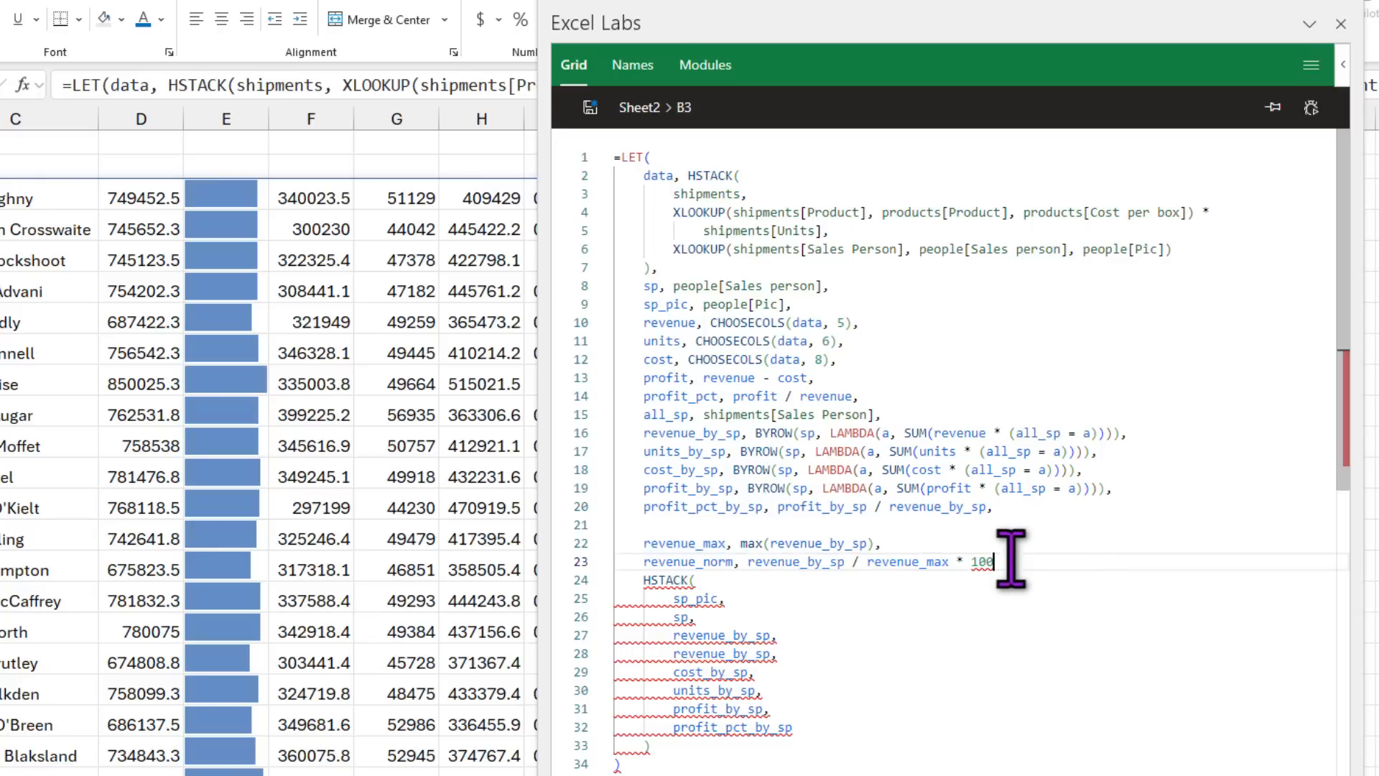
pyautogui.write(',')
pyautogui.press('Return')
pyautogui.write('revenu')
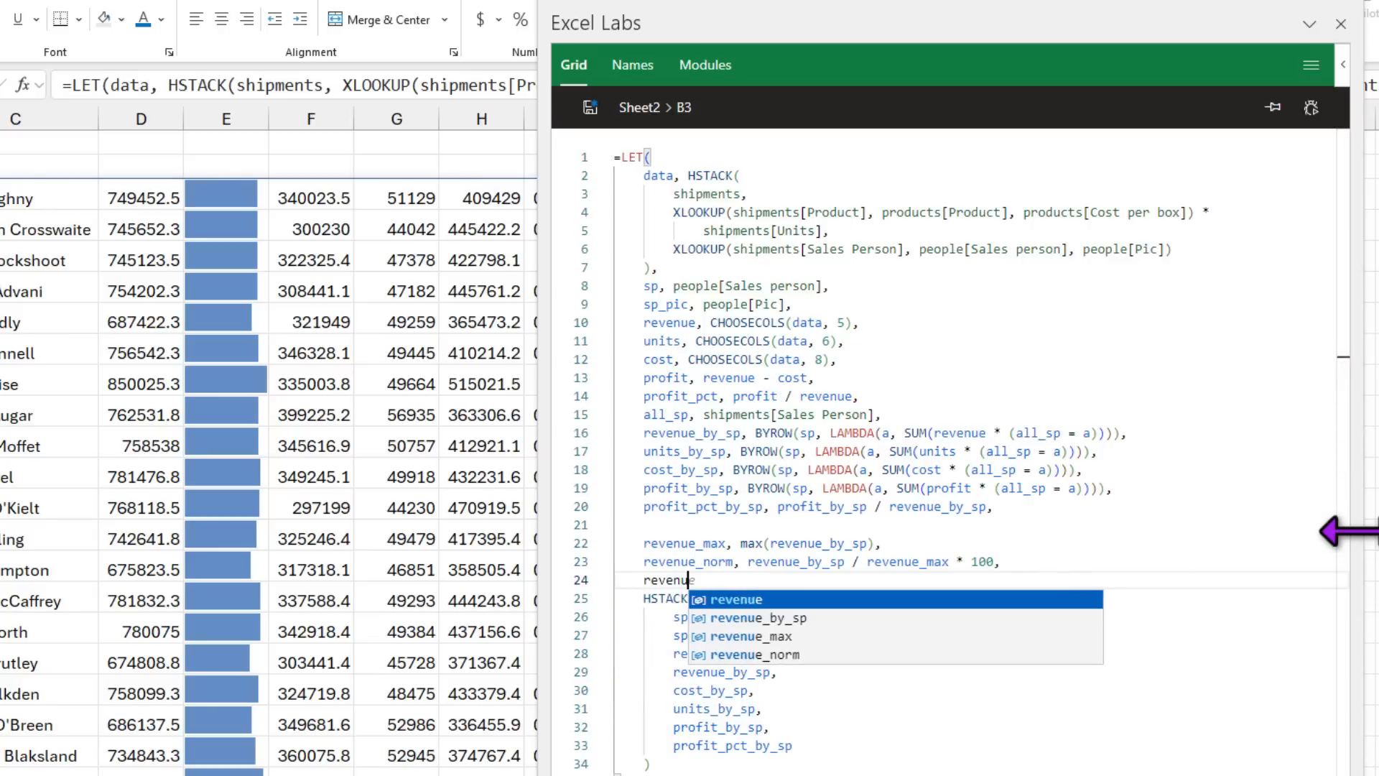
pyautogui.write('e_bar, ')
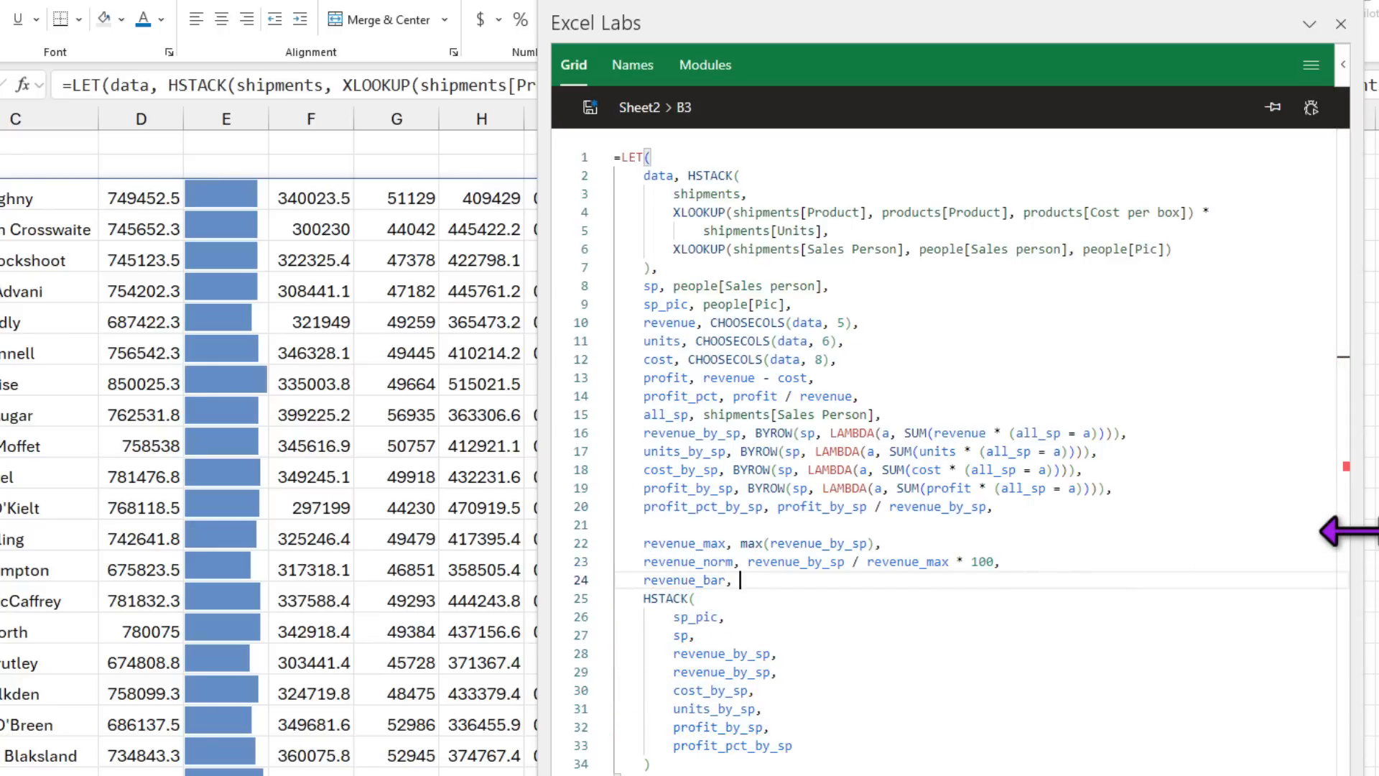
pyautogui.write('rept("')
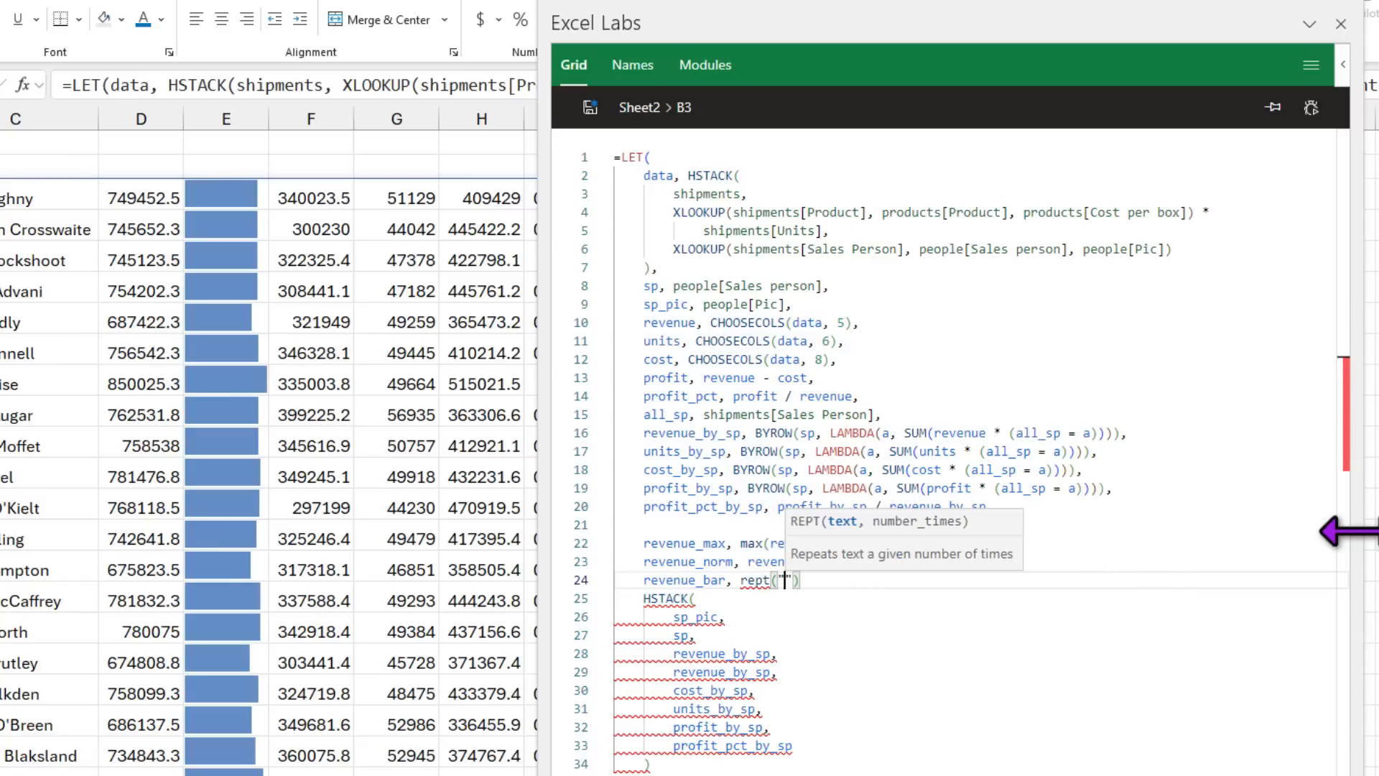
pyautogui.write('|')
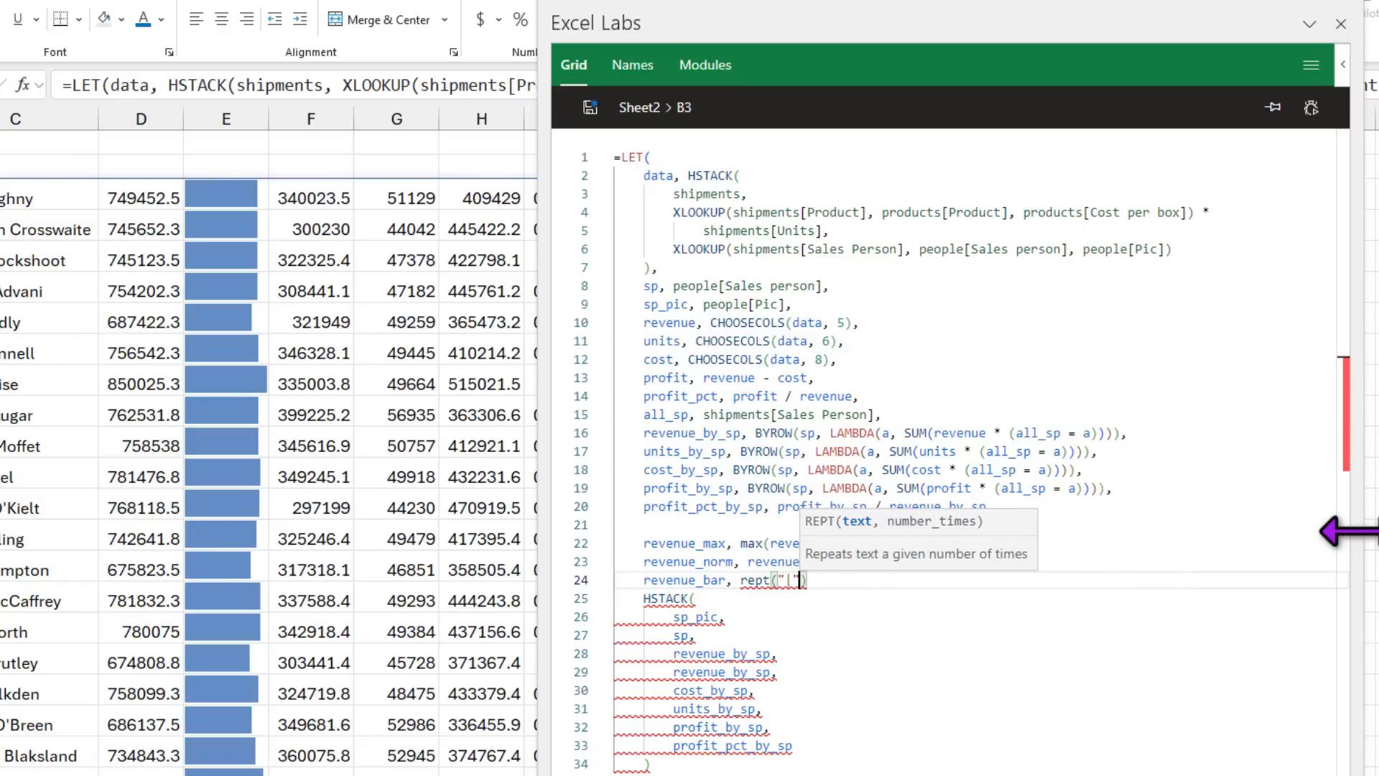
pyautogui.write('", r')
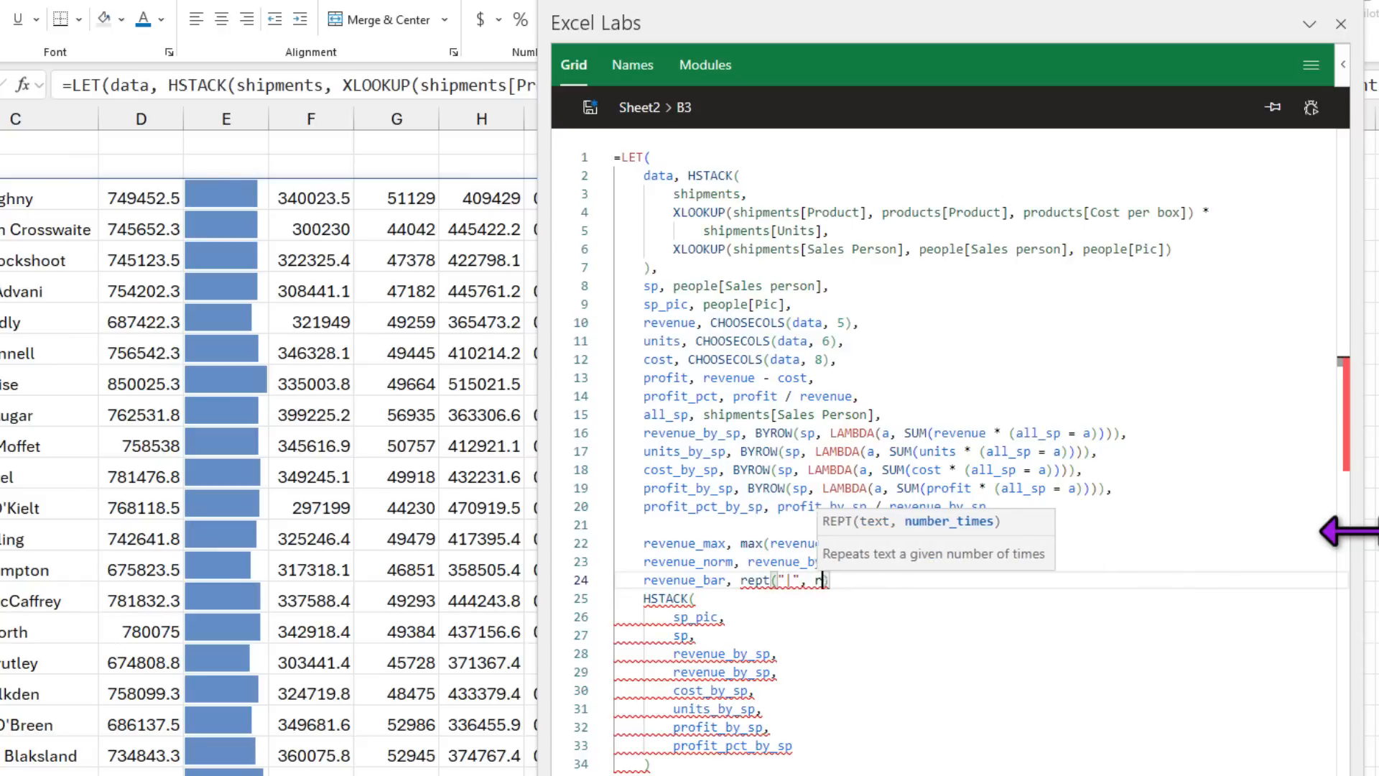
pyautogui.write('evenue_norm')
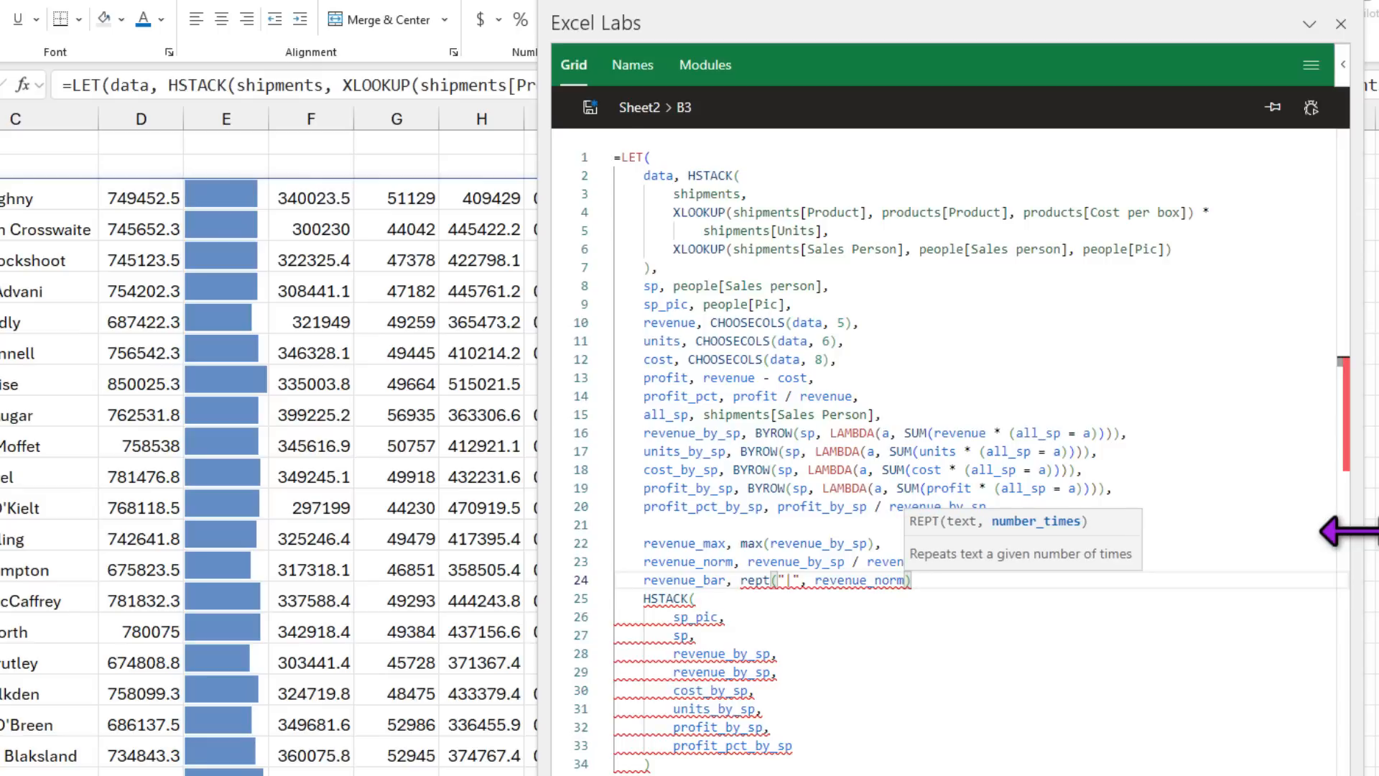
pyautogui.click(927, 600)
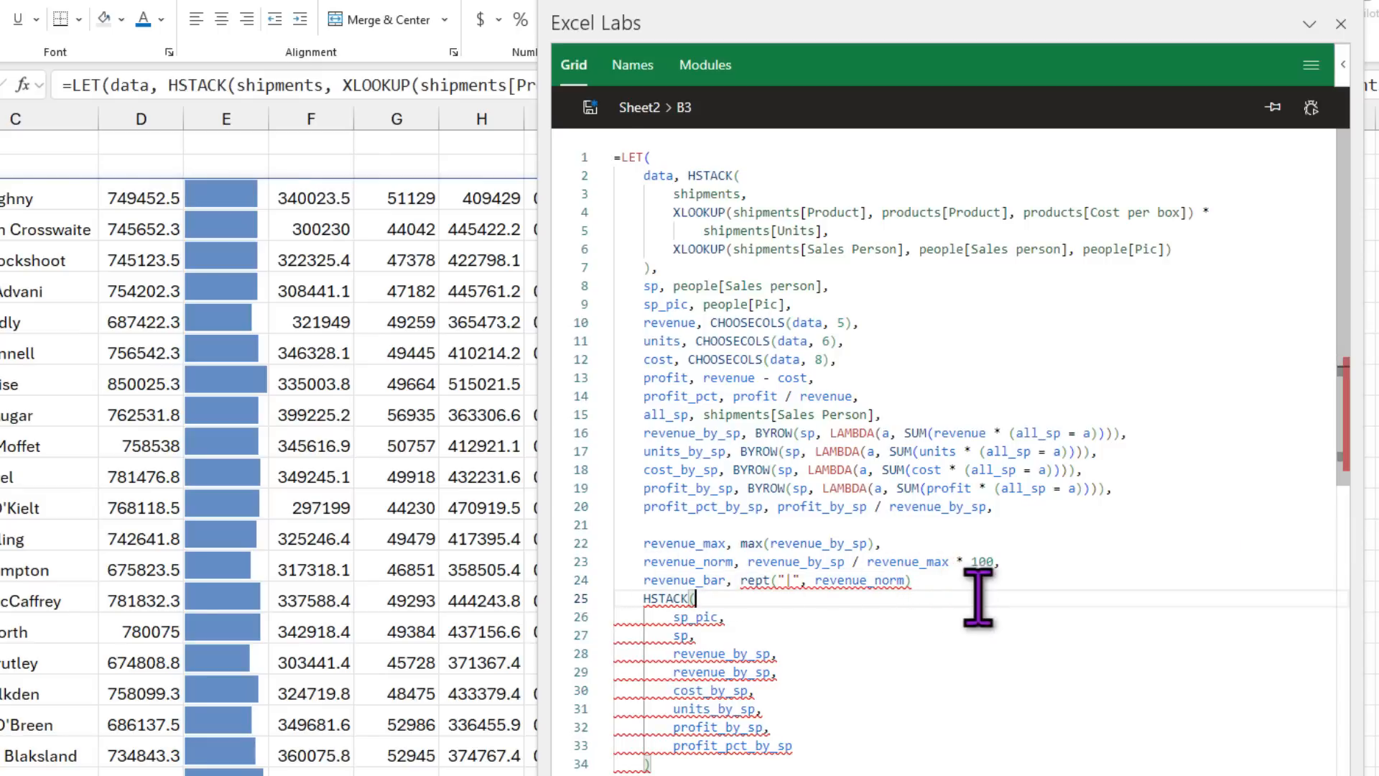
pyautogui.click(955, 581)
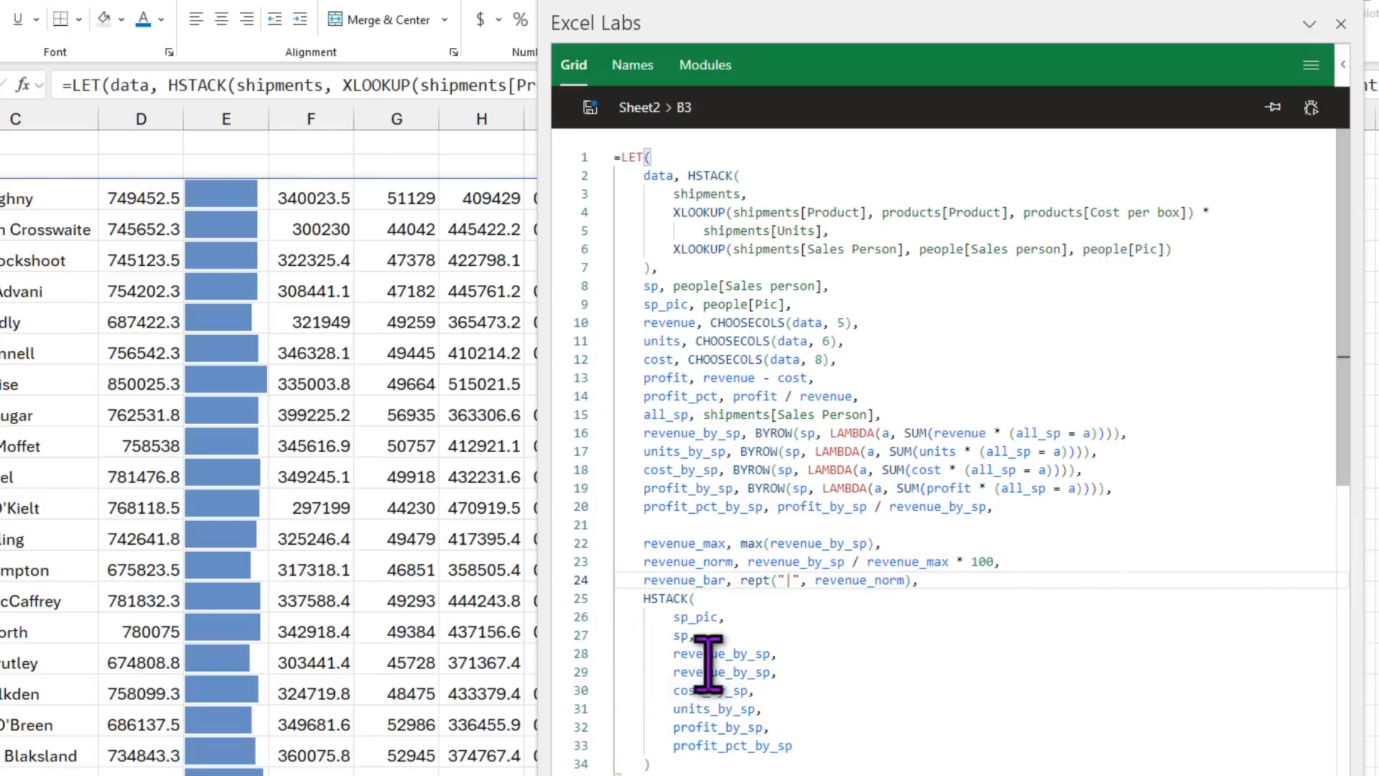
# Step: Replace the duplicate revenue_by_sp output in HSTACK with revenue_bar and save the formula
pyautogui.moveTo(783, 671); pyautogui.dragTo(673, 674)
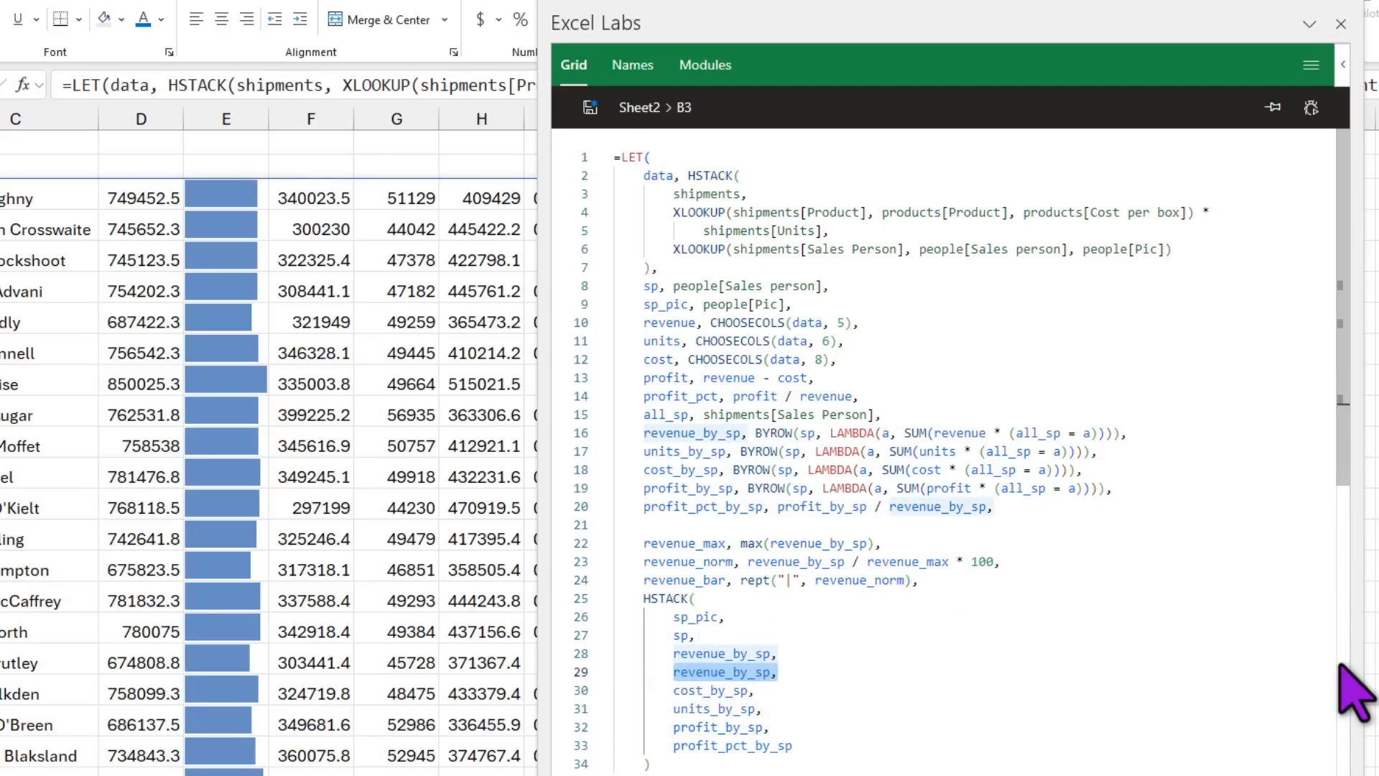
pyautogui.write('reve')
pyautogui.press('Down')
pyautogui.press('Tab')
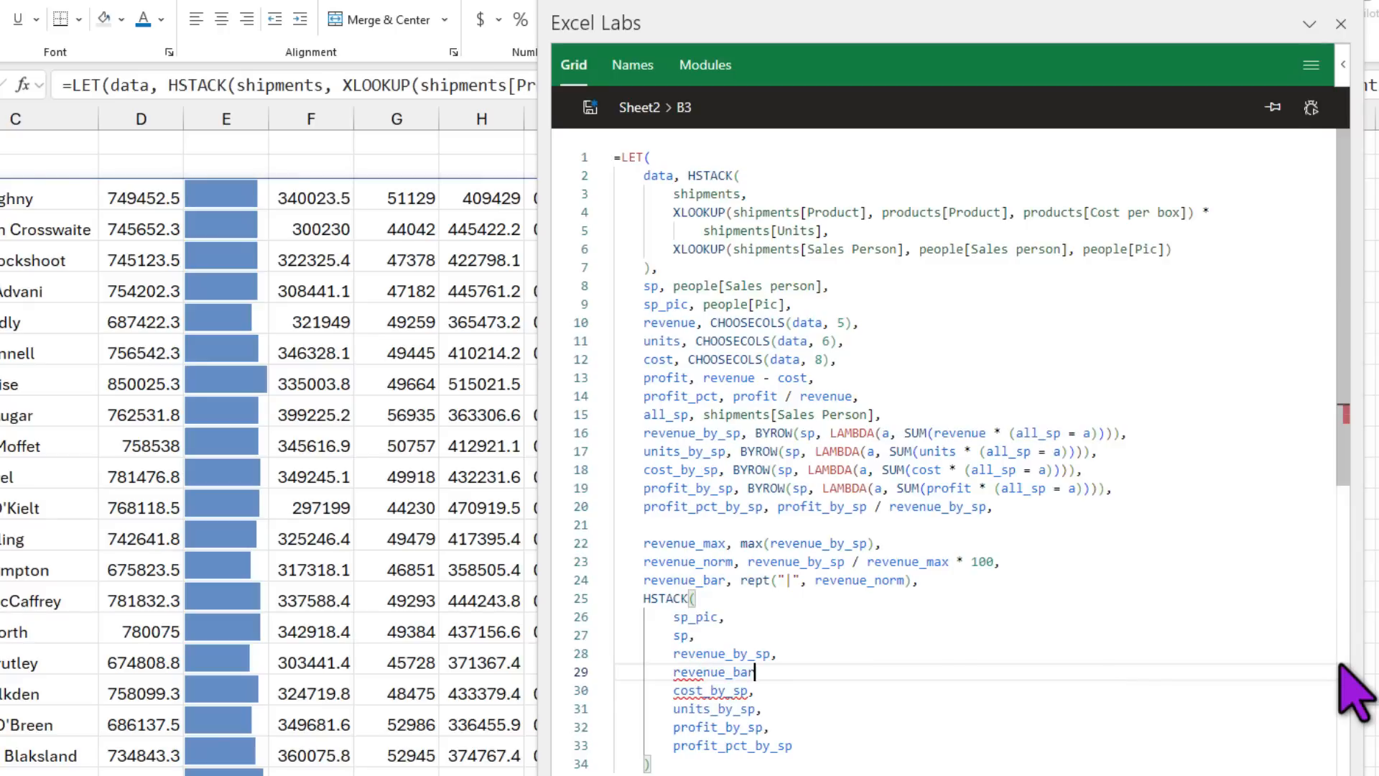
pyautogui.click(590, 107)
pyautogui.click(222, 195)
# Step: Select the bar cells E3:E27 and clear their old data-bar conditional formatting
pyautogui.scroll(-4, 283, 530)
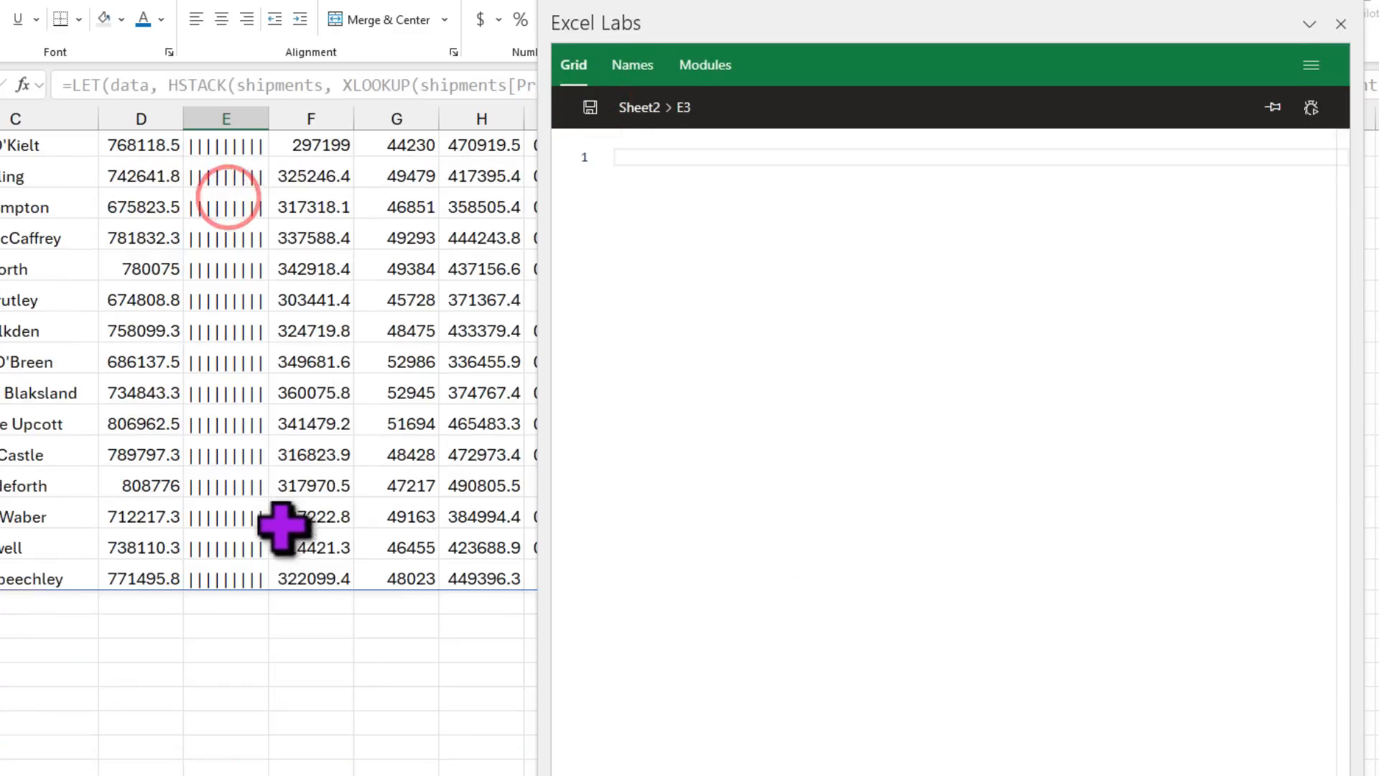
pyautogui.keyDown('shift'); pyautogui.click(239, 579); pyautogui.keyUp('shift')
pyautogui.moveTo(738, 25); pyautogui.dragTo(973, 15)
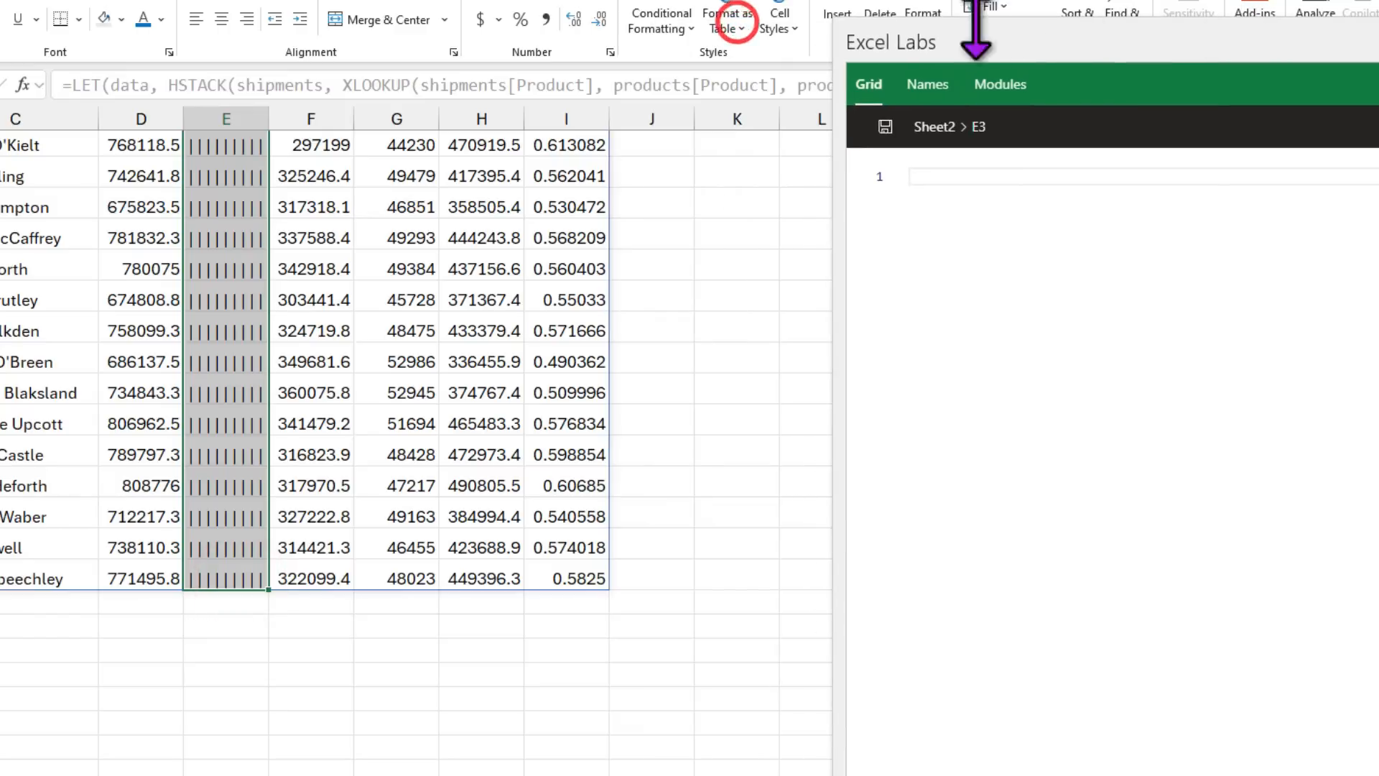
pyautogui.click(678, 25)
pyautogui.moveTo(740, 293)
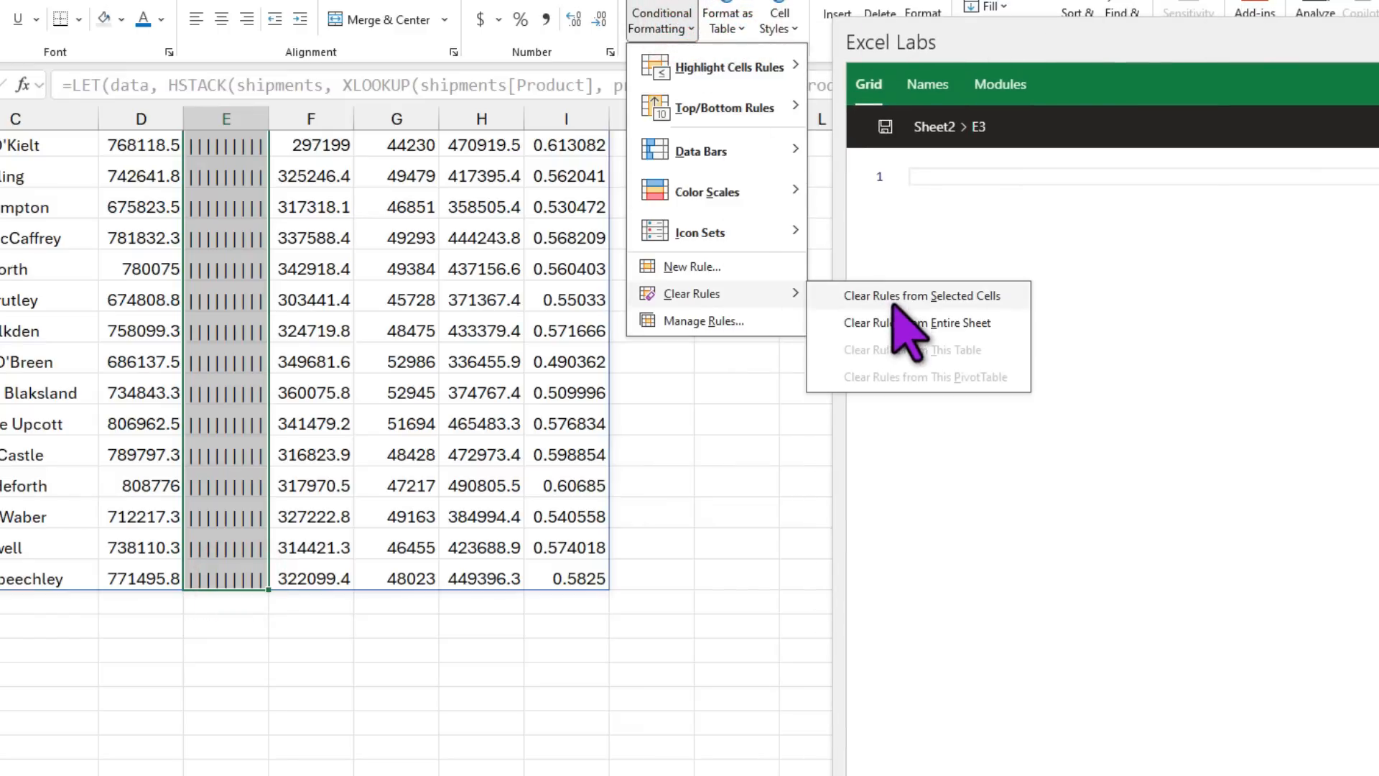
pyautogui.click(894, 296)
pyautogui.scroll(3, 233, 336)
pyautogui.scroll(1, 233, 336)
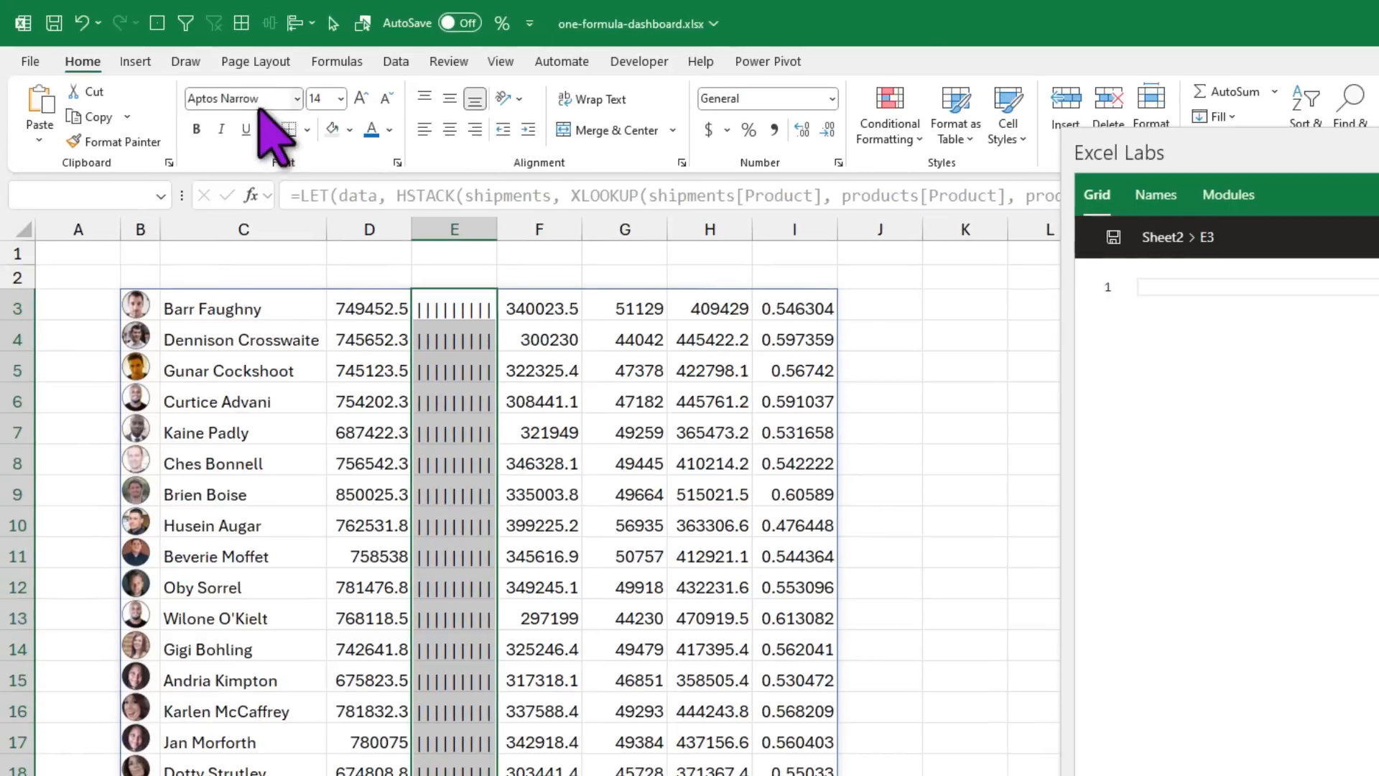
# Step: Set the bars to Playbill font size 12 and widen column E
pyautogui.click(265, 97)
pyautogui.write('P')
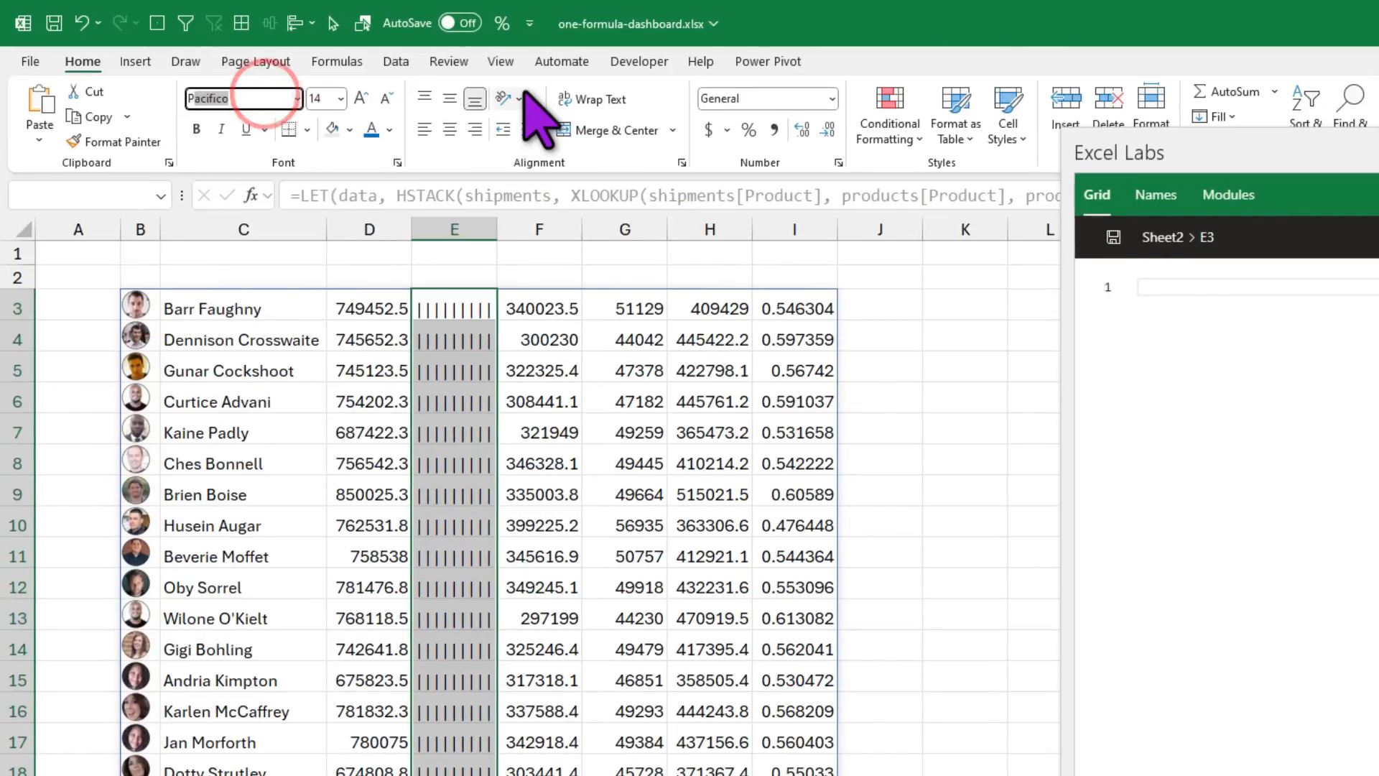
pyautogui.write('laybill')
pyautogui.press('Tab')
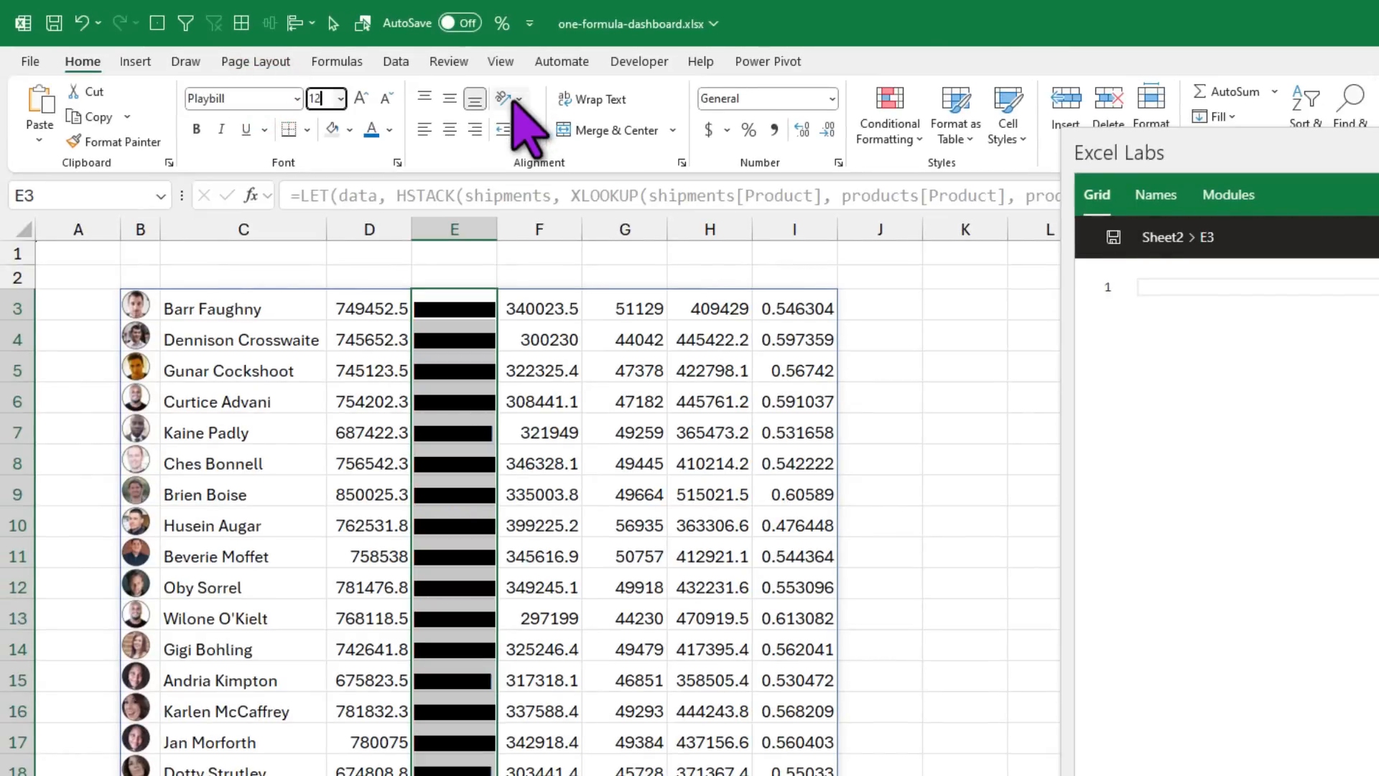
pyautogui.press('Return')
pyautogui.moveTo(497, 229); pyautogui.dragTo(543, 231)
# Step: Middle-align the bar cells, colour them dark grey, and make row 3 taller
pyautogui.click(477, 503)
pyautogui.scroll(-1, 503, 582)
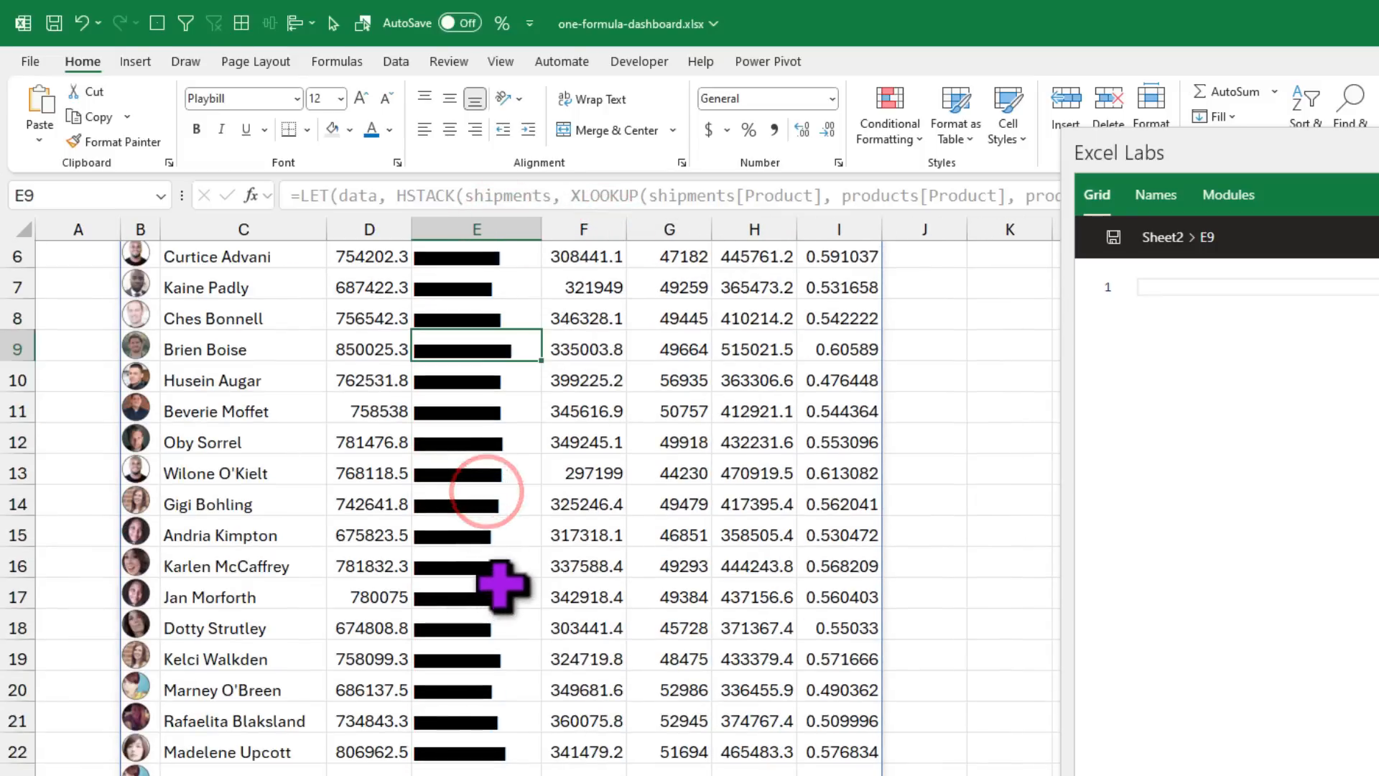
pyautogui.click(493, 566)
pyautogui.click(498, 627)
pyautogui.moveTo(486, 747); pyautogui.dragTo(462, 296)
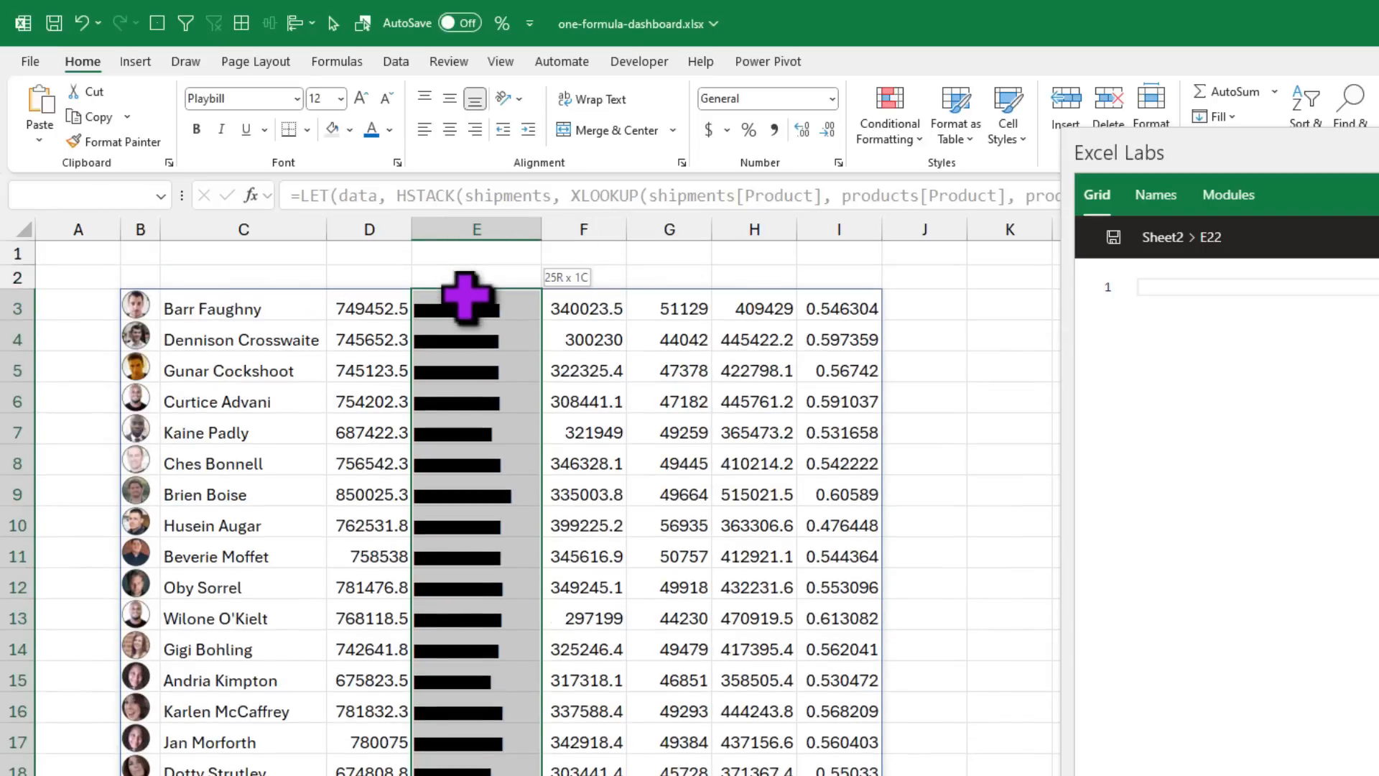
pyautogui.click(451, 97)
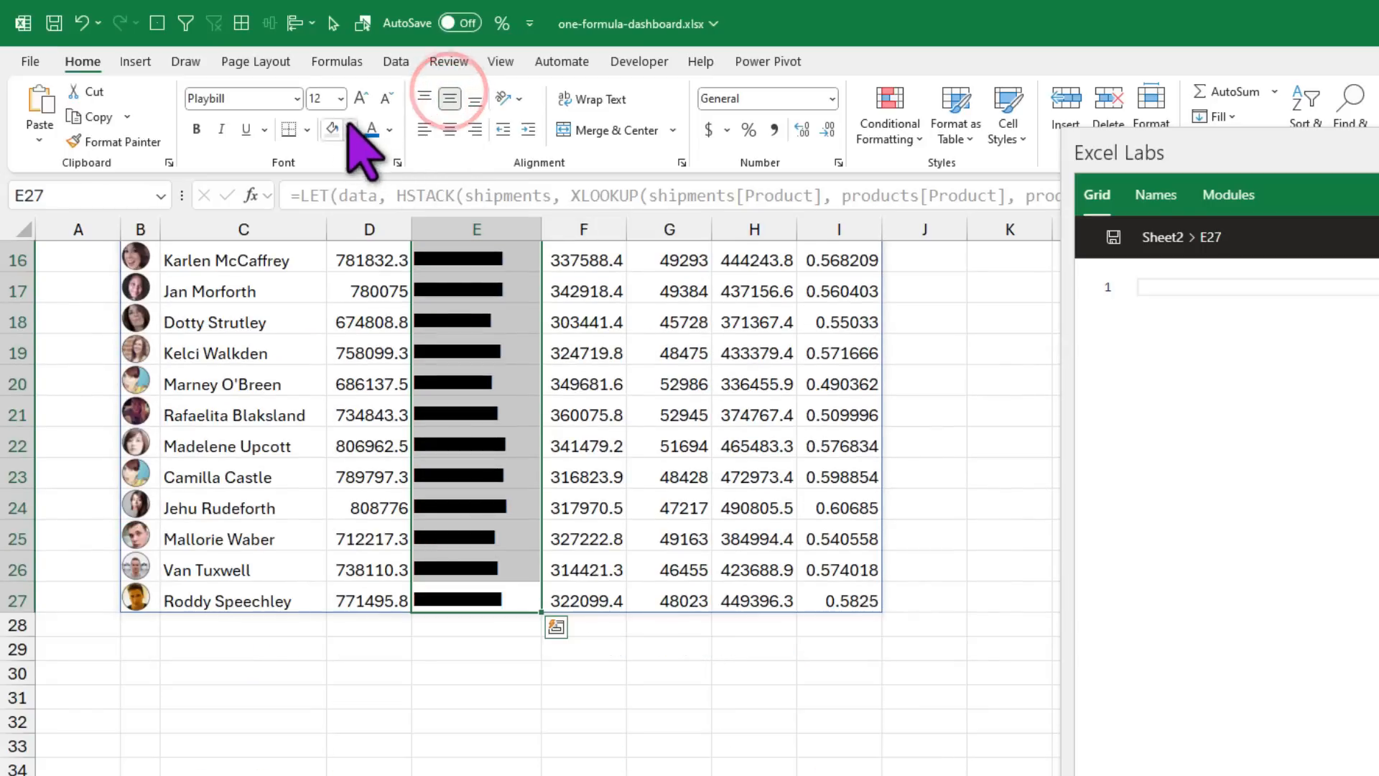
pyautogui.click(389, 128)
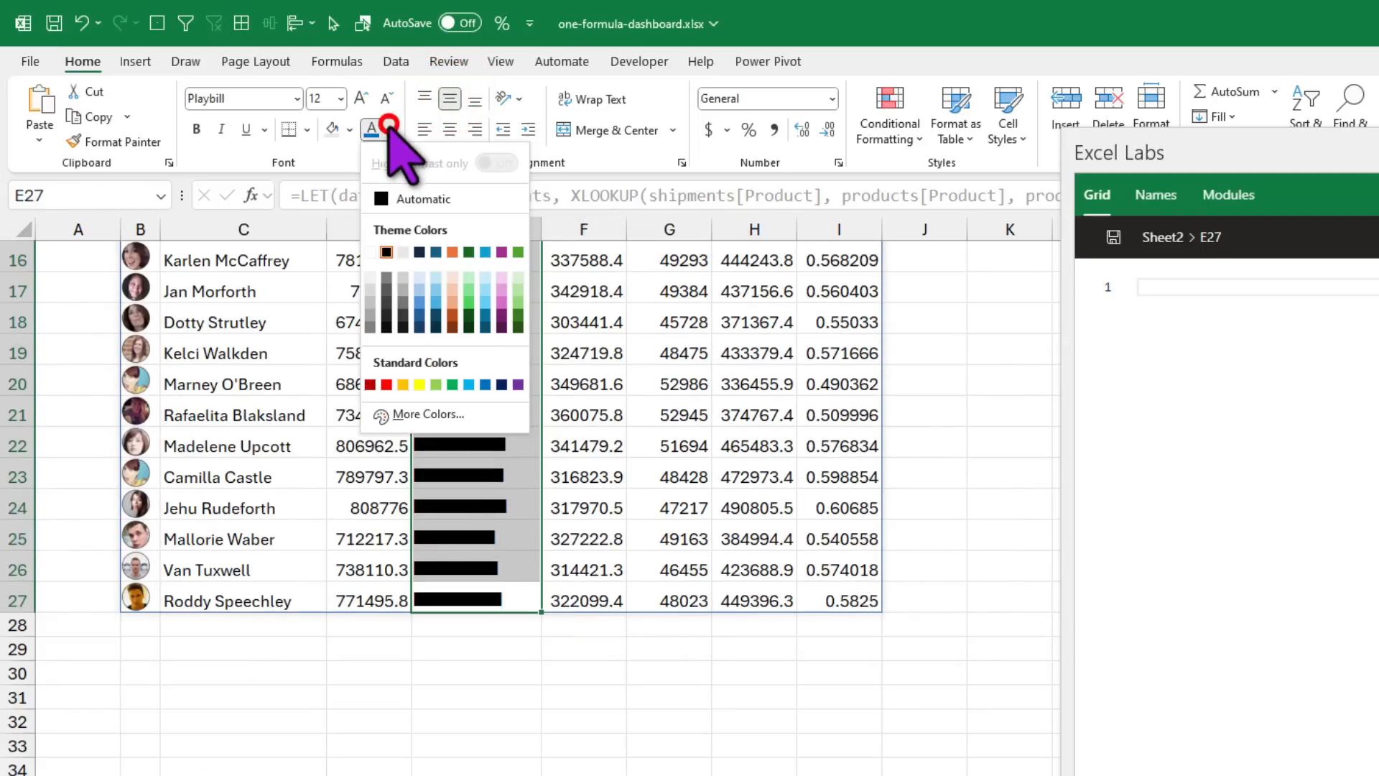
pyautogui.click(386, 275)
pyautogui.scroll(5, 693, 456)
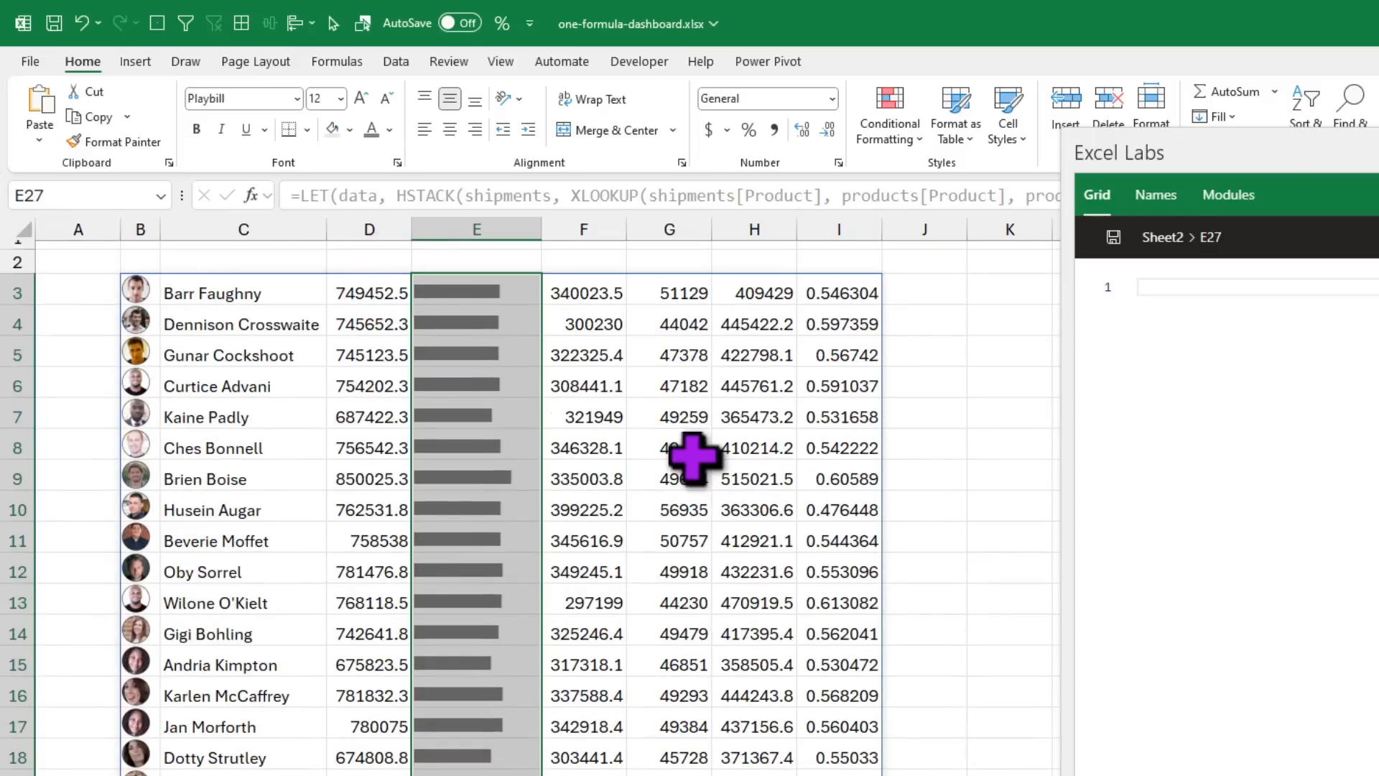
pyautogui.click(456, 477)
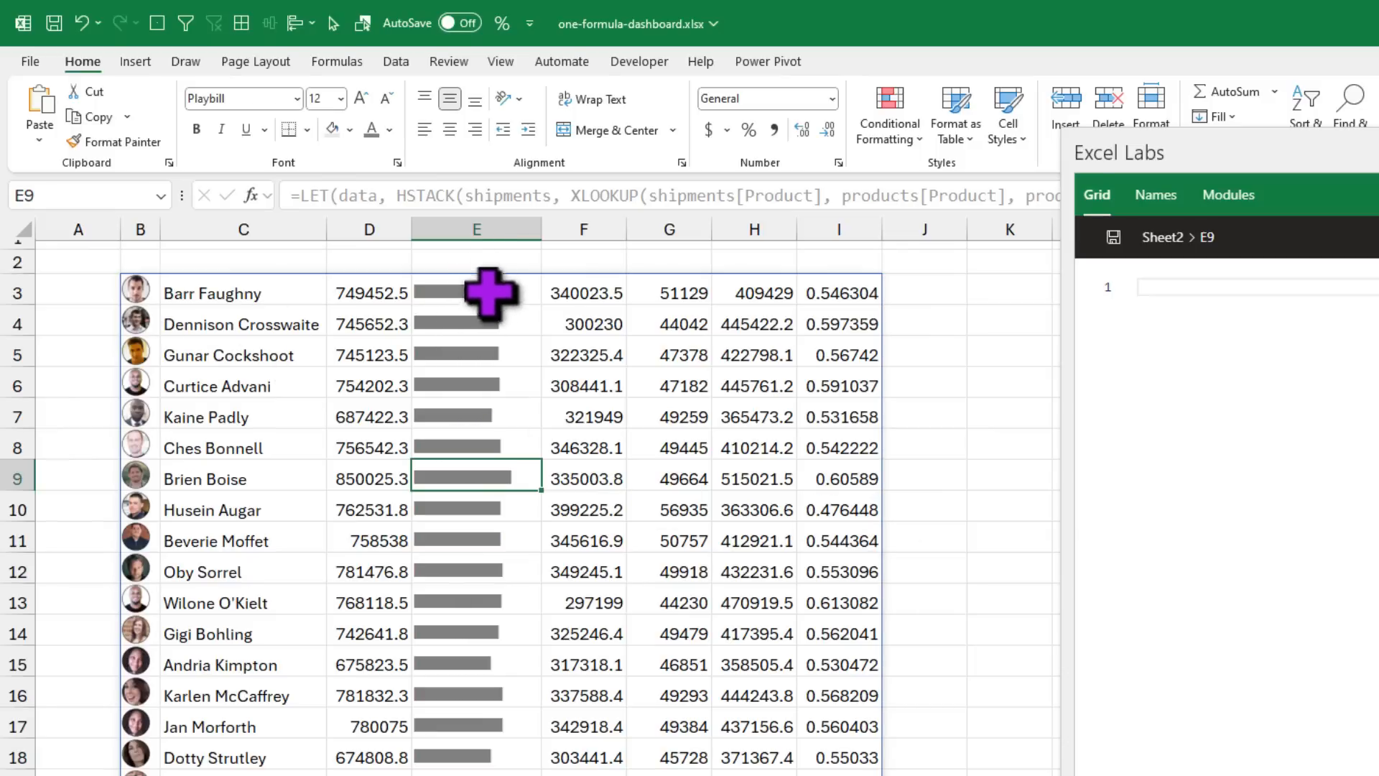
pyautogui.moveTo(26, 307)
pyautogui.mouseDown()
pyautogui.moveTo(18, 359)
pyautogui.moveTo(19, 309)
pyautogui.mouseUp()
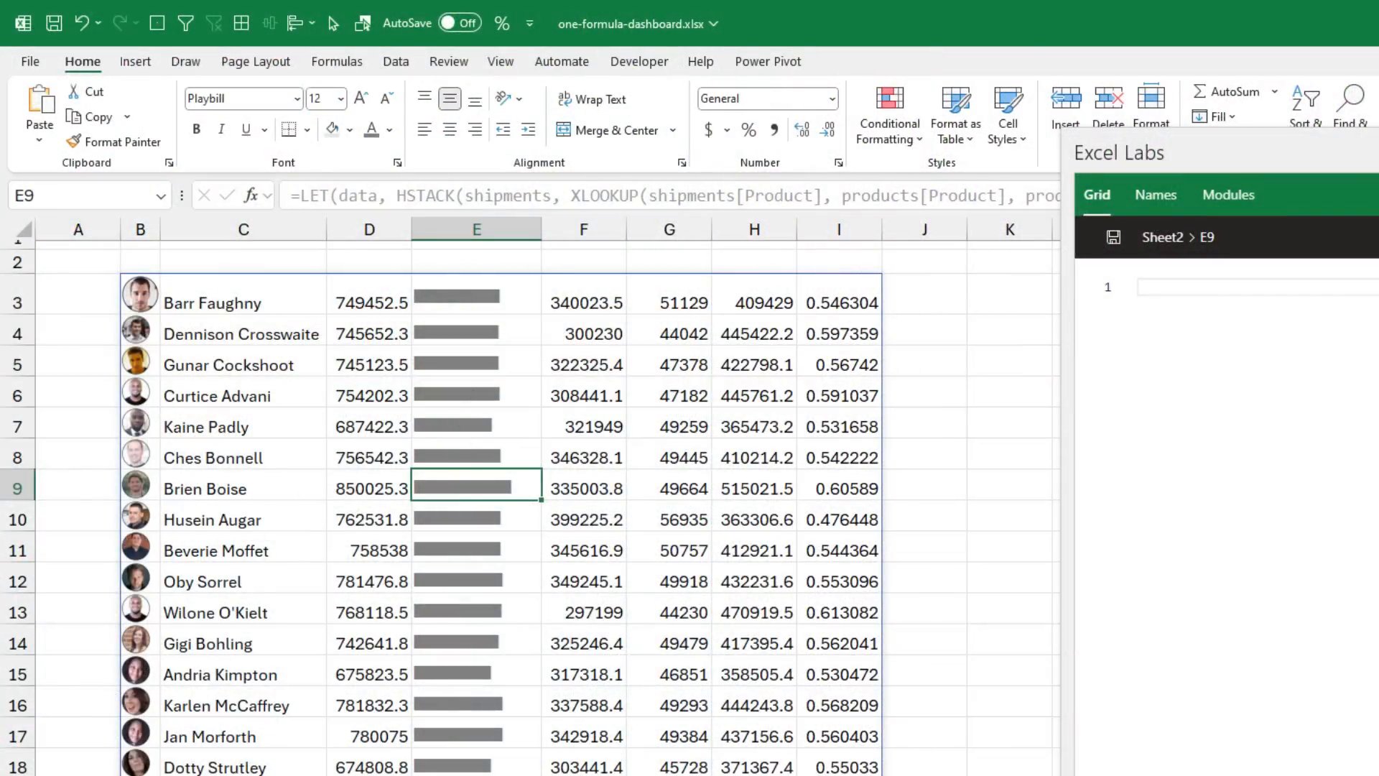
pyautogui.click(287, 774)
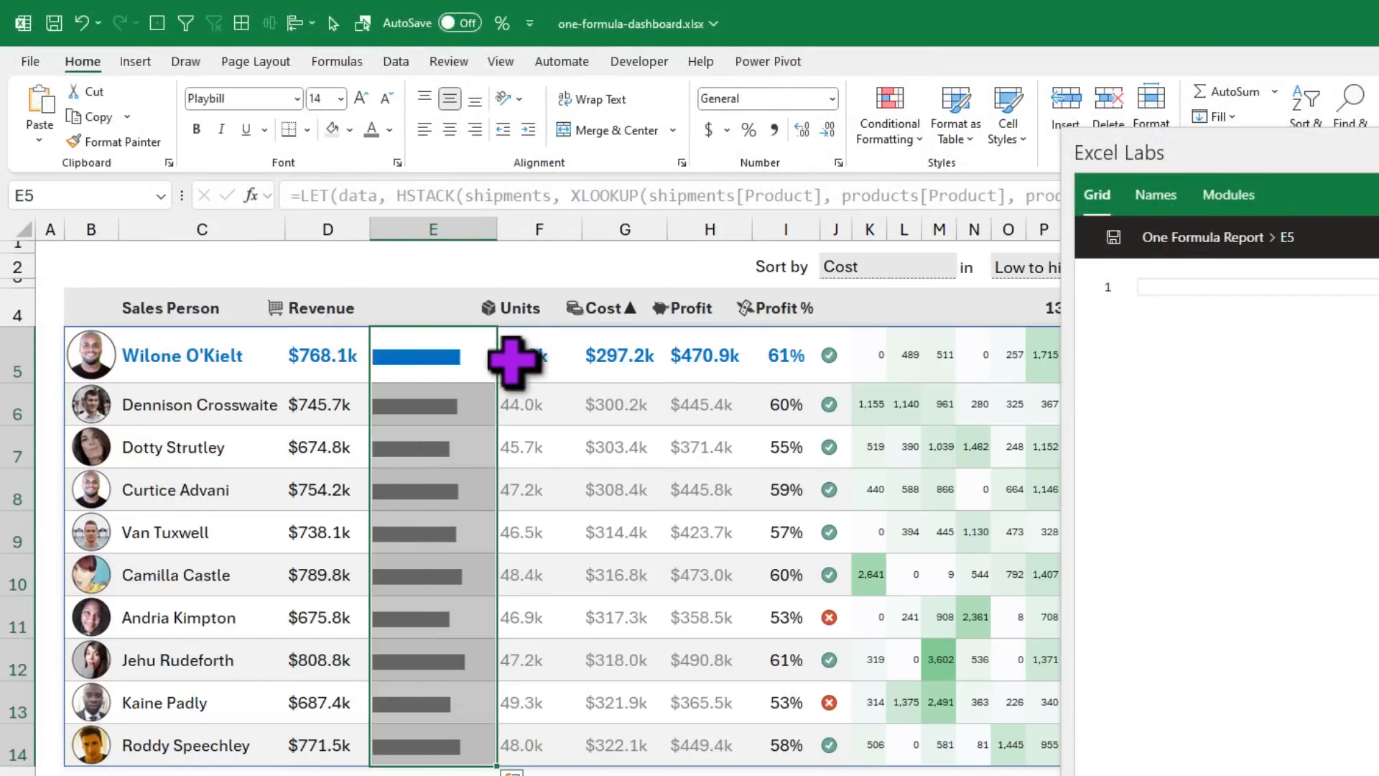
# Step: Select B5:I14 and J5:J14 on One Formula Report to inspect the bar and icon formatting
pyautogui.moveTo(314, 355); pyautogui.dragTo(777, 751)
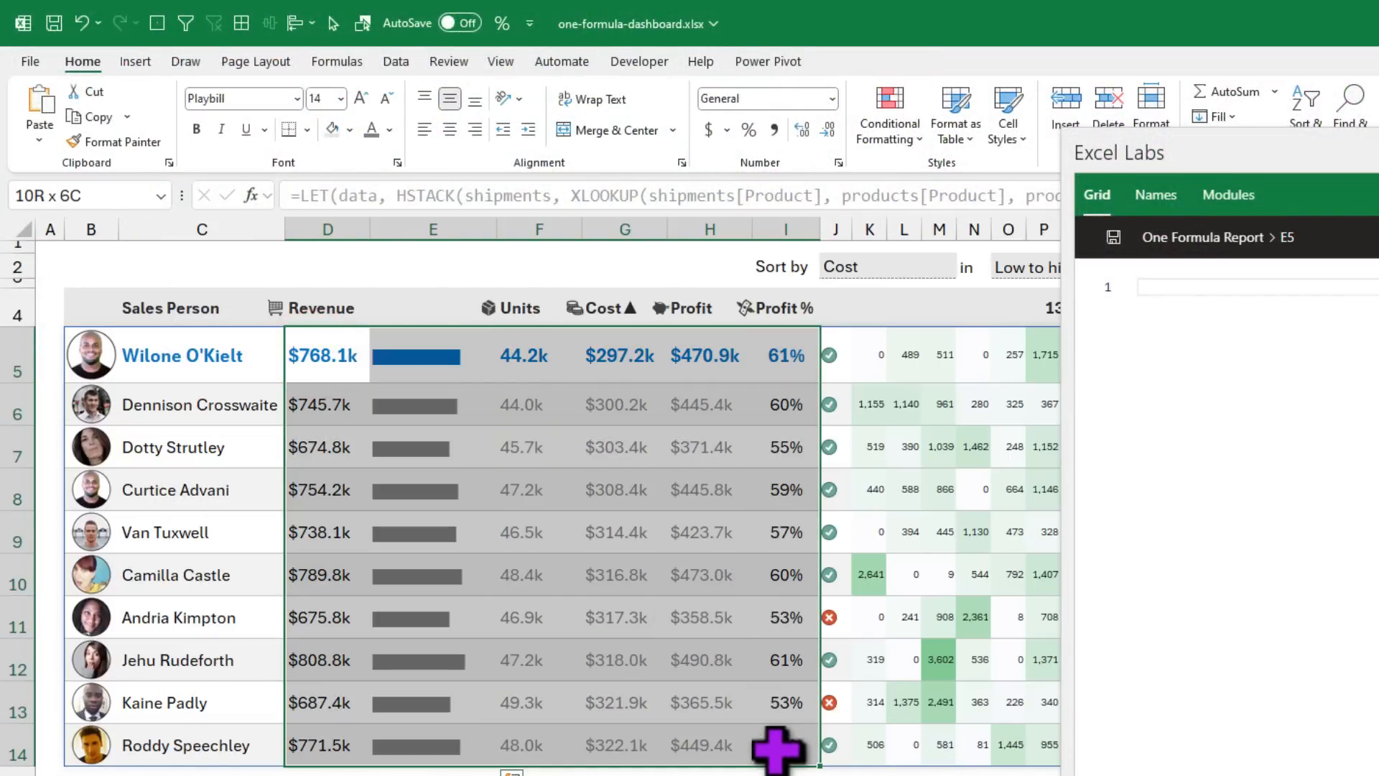
pyautogui.moveTo(81, 357); pyautogui.dragTo(798, 744)
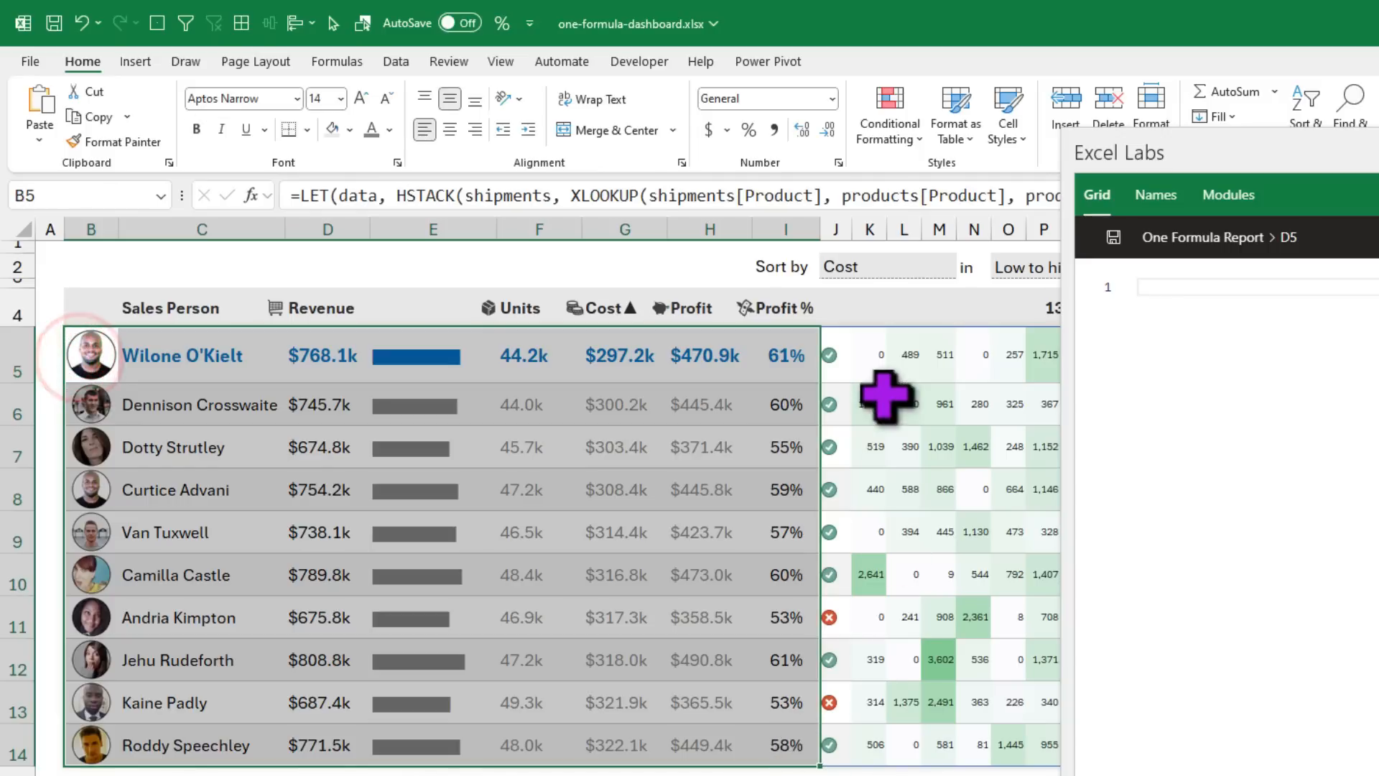
pyautogui.moveTo(834, 354); pyautogui.dragTo(824, 748)
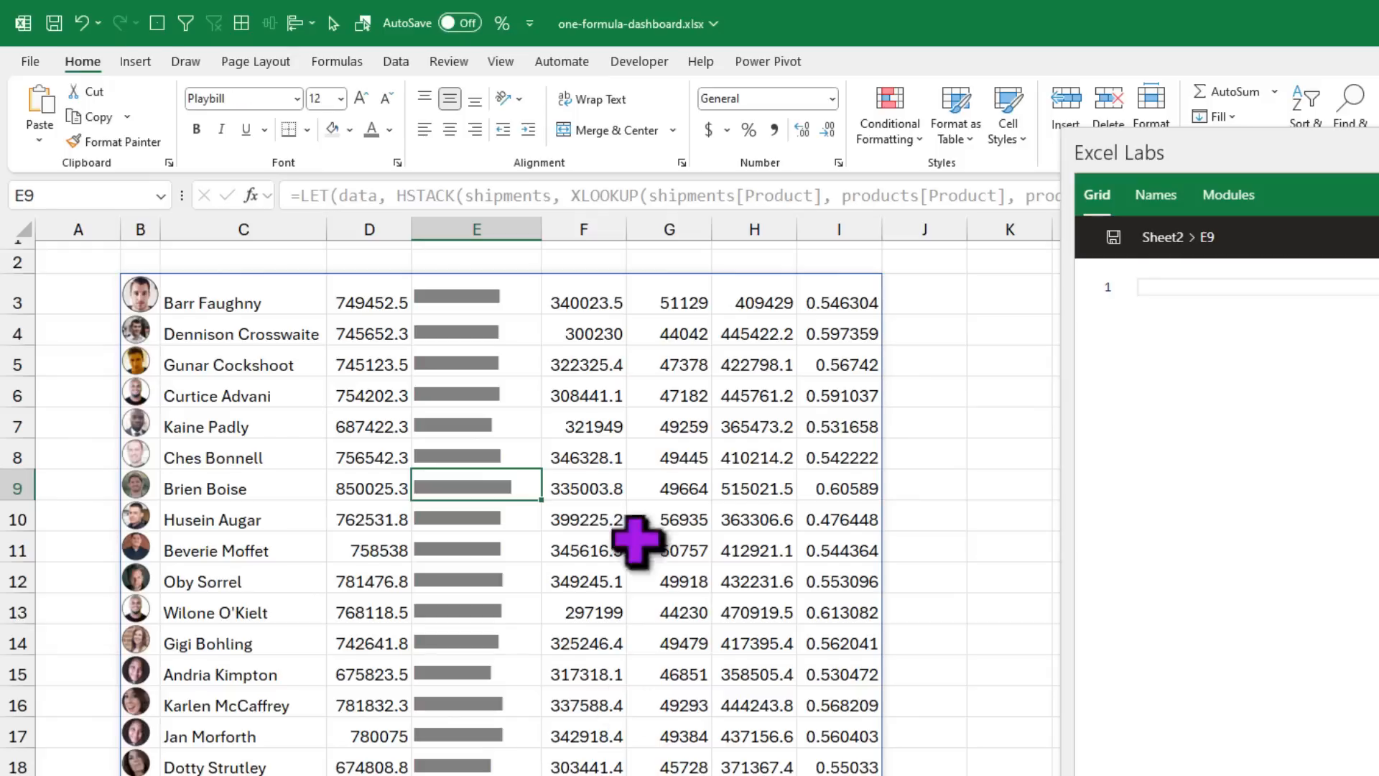
# Step: In B3's formula, define profit_indicator as IF(profit_pct_by_sp>0.55, 1, 0)
pyautogui.click(230, 296)
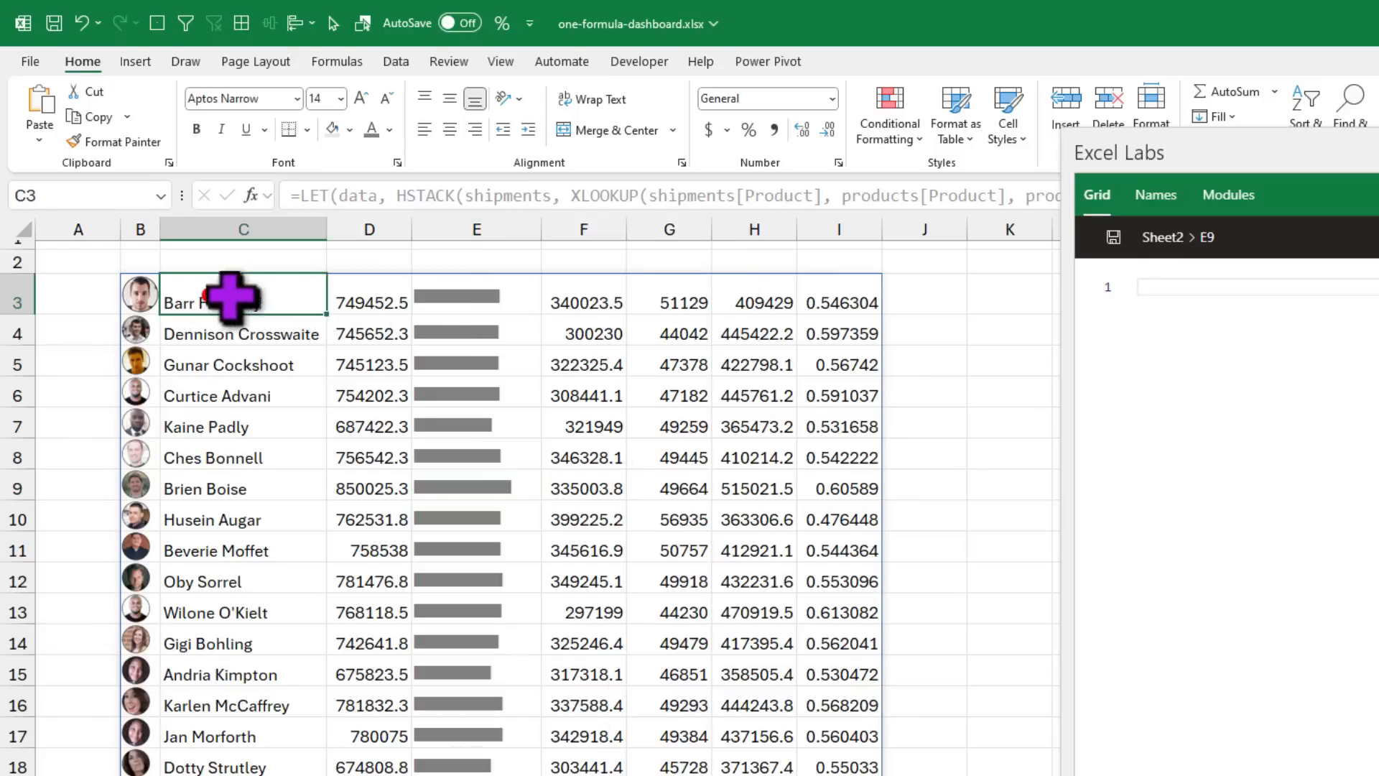
pyautogui.click(139, 293)
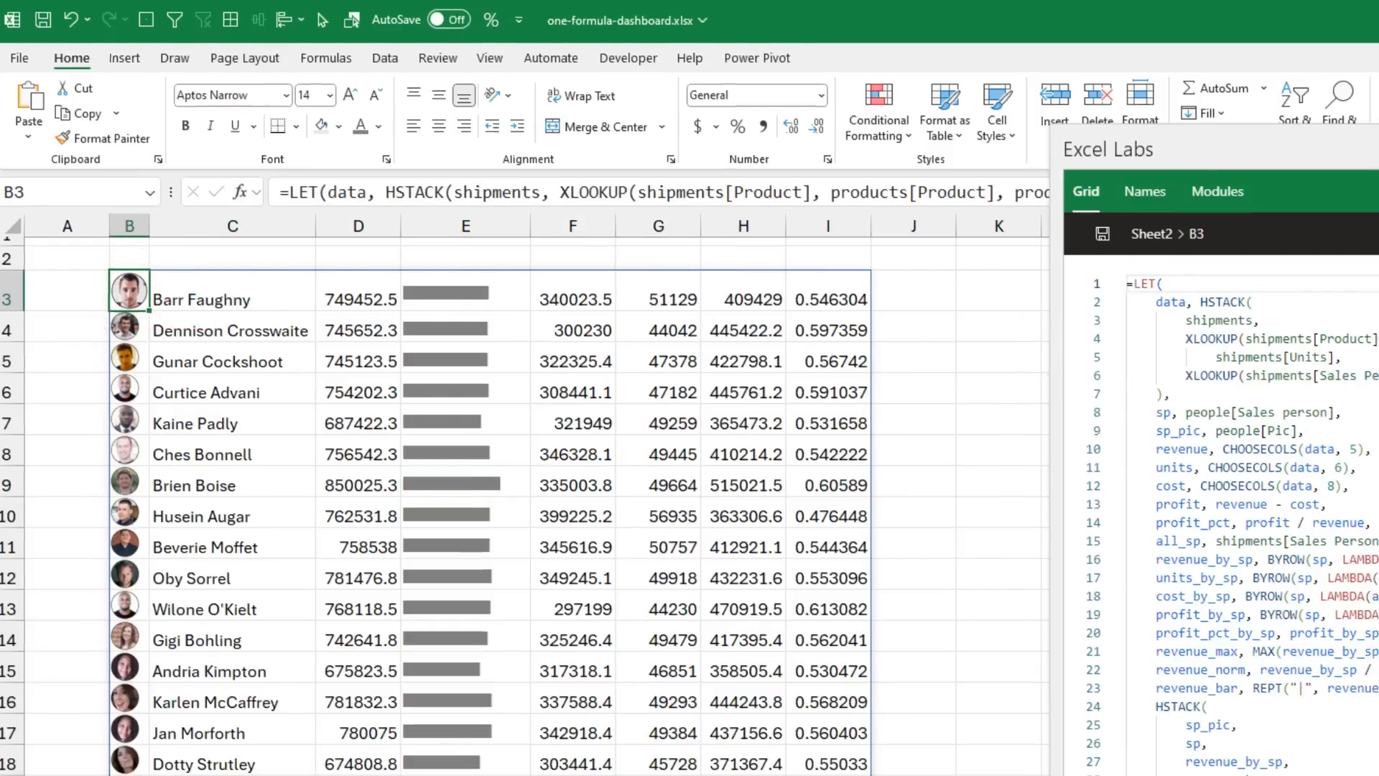
pyautogui.click(1047, 556)
pyautogui.press('Return')
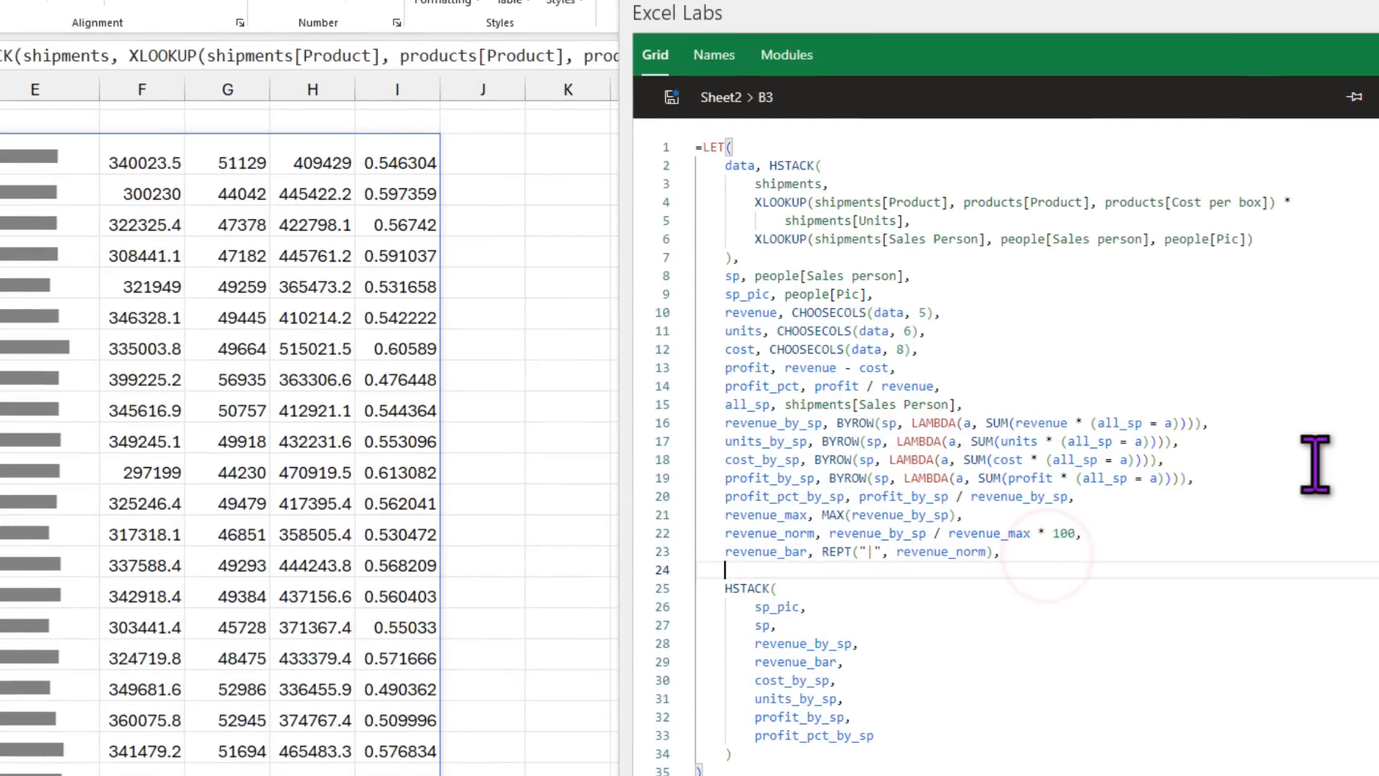
pyautogui.press('Return')
pyautogui.write('pr')
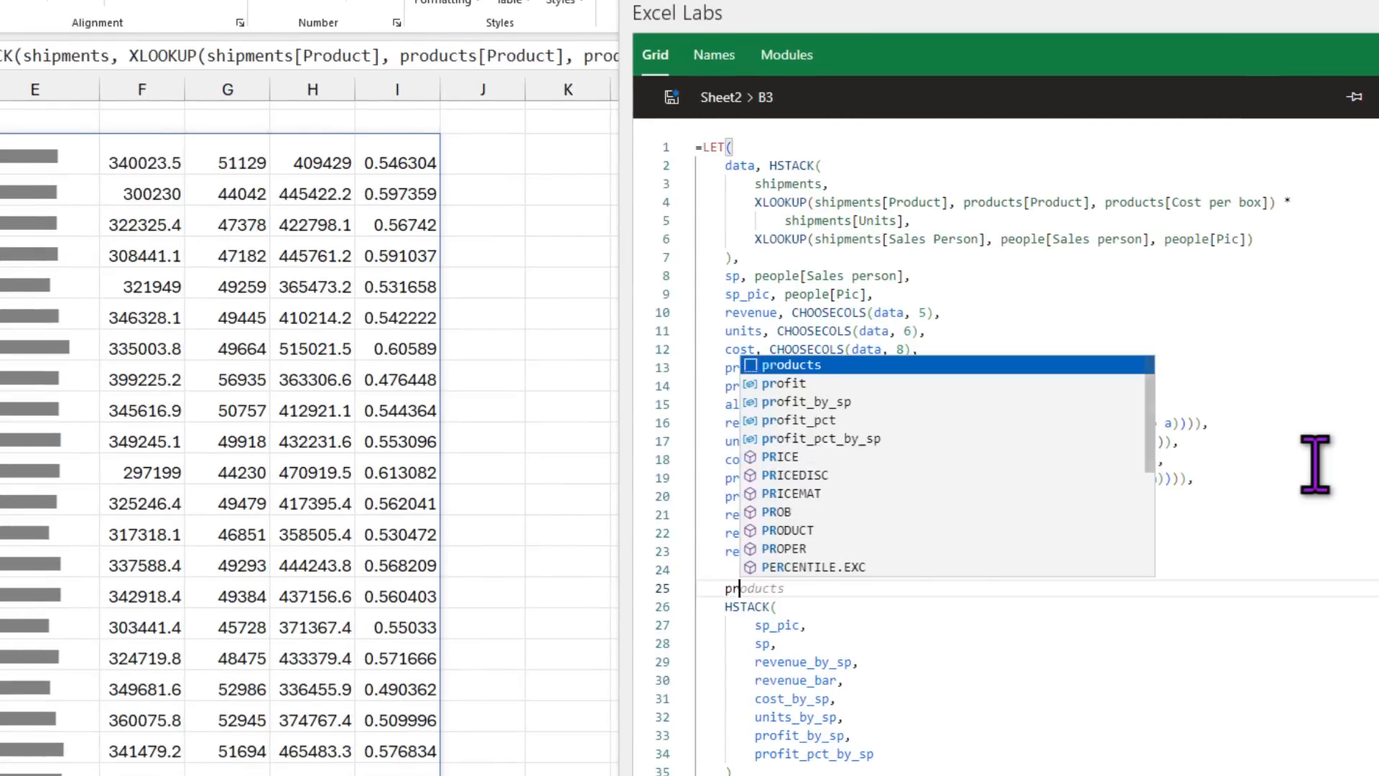
pyautogui.write('ofit_i')
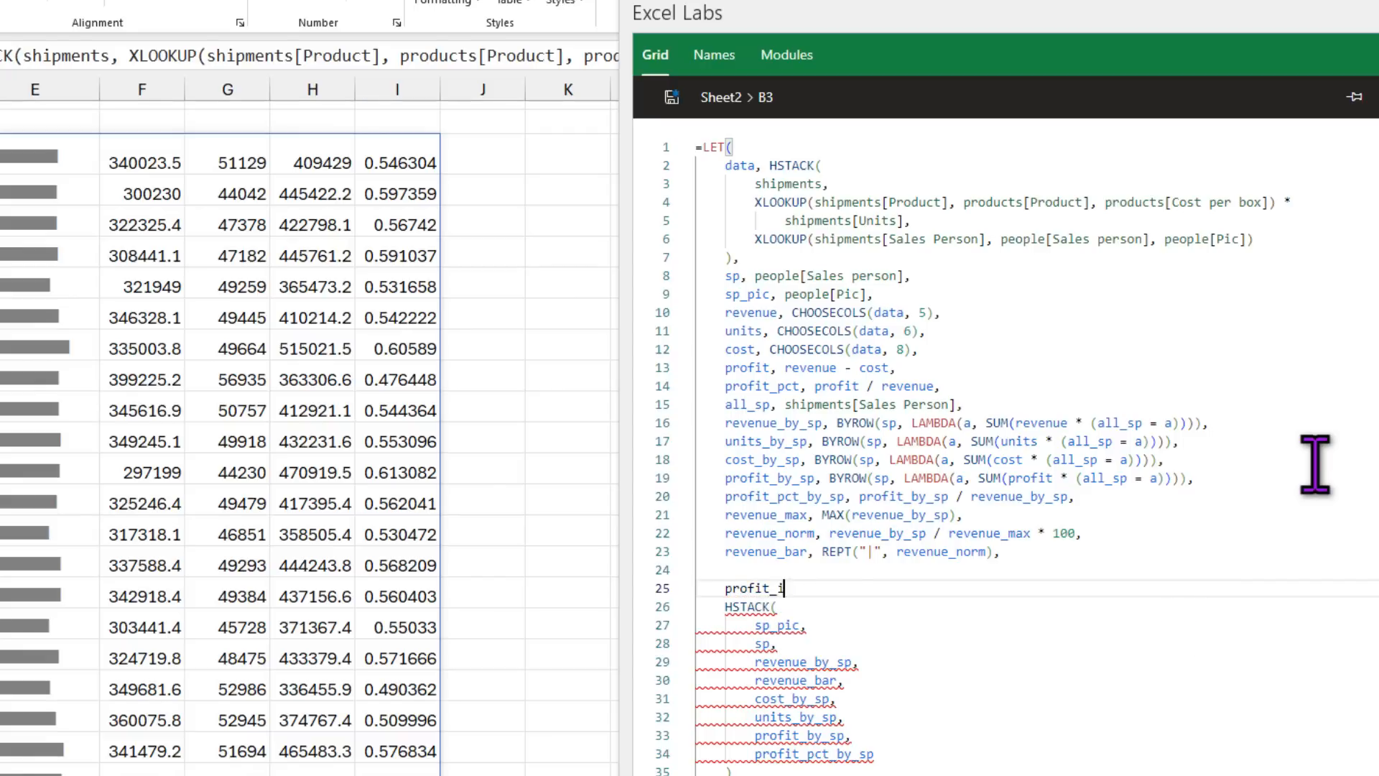
pyautogui.write('ndicator, ')
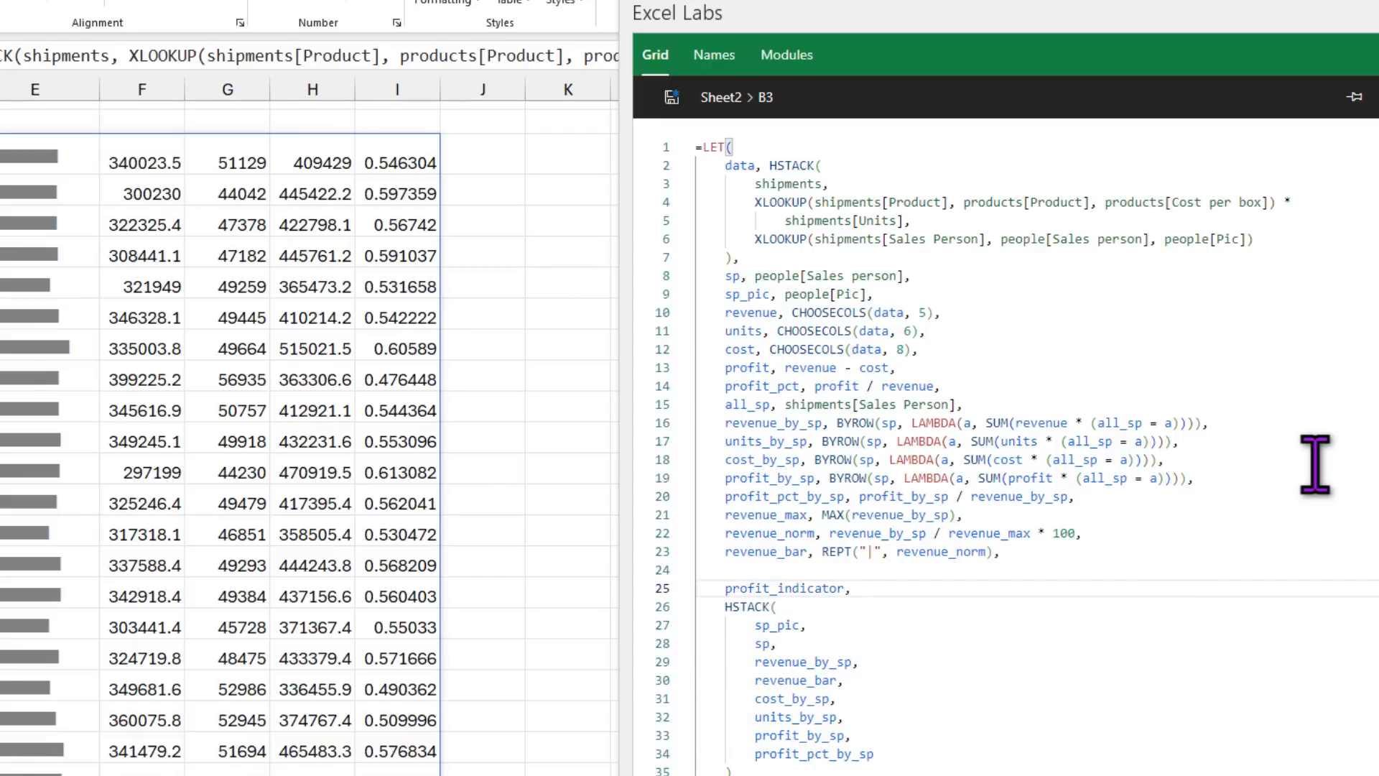
pyautogui.write('if(pro')
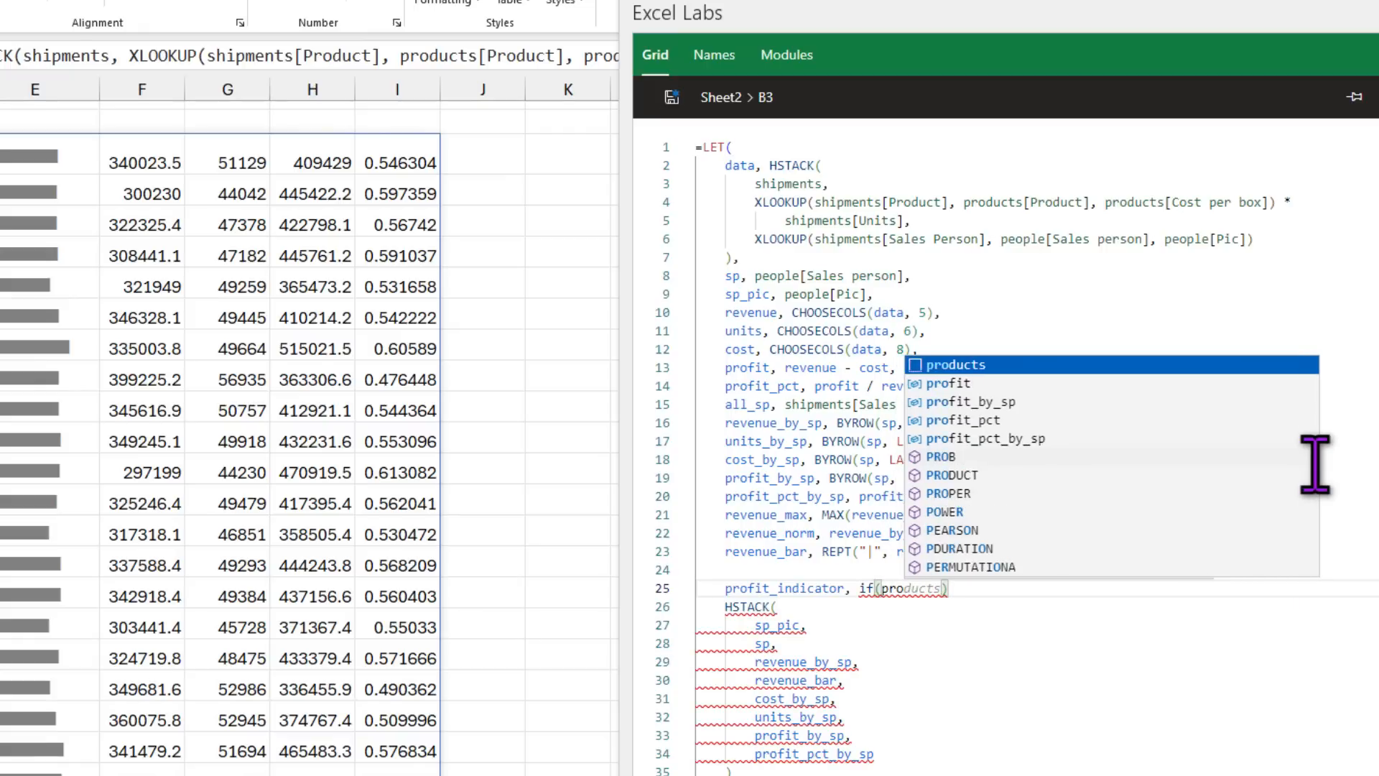
pyautogui.press('Down')
pyautogui.press('Down')
pyautogui.press('Down')
pyautogui.press('Down')
pyautogui.press('Tab')
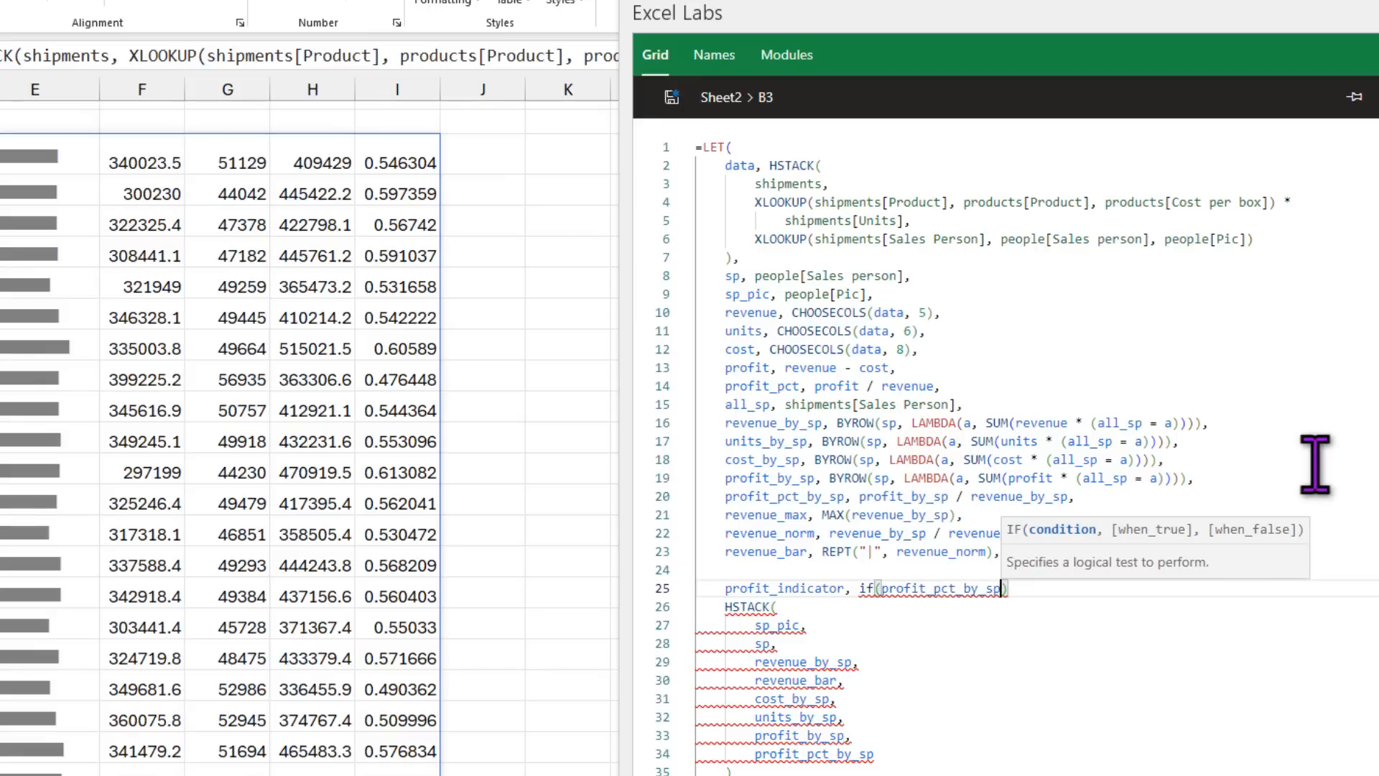
pyautogui.write('>0.55,')
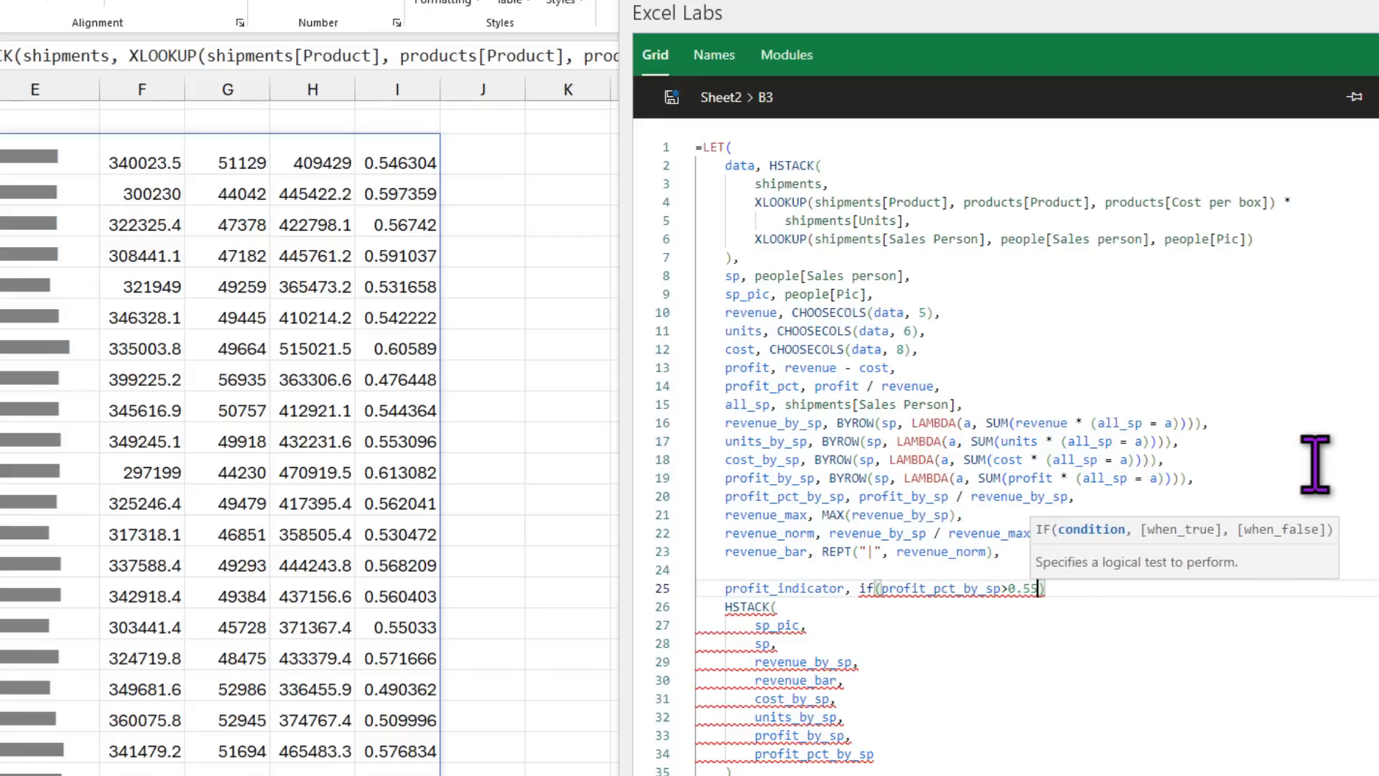
pyautogui.write(' 1, 0)')
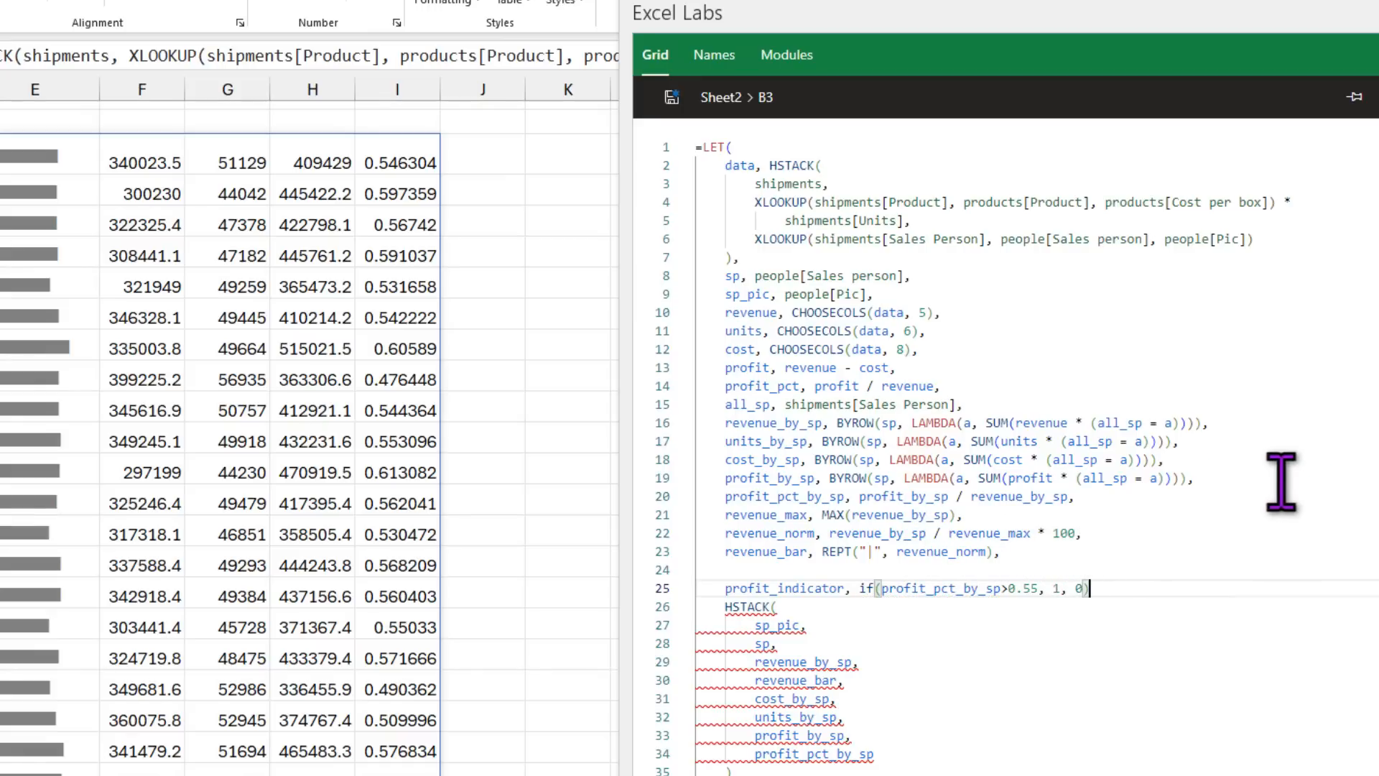
pyautogui.write(',')
# Step: Append profit_indicator as a new HSTACK output column and save the formula
pyautogui.click(887, 751)
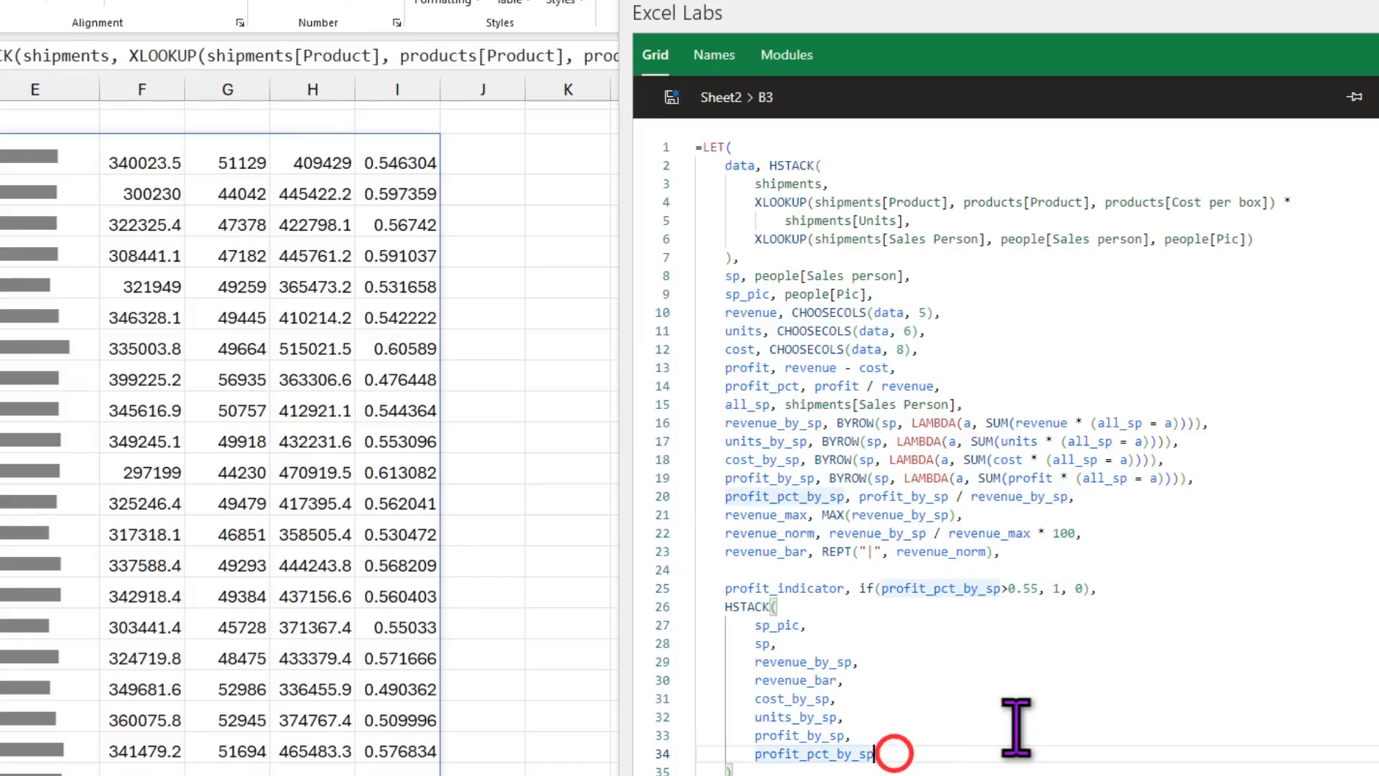
pyautogui.write(',')
pyautogui.press('Return')
pyautogui.write('pro')
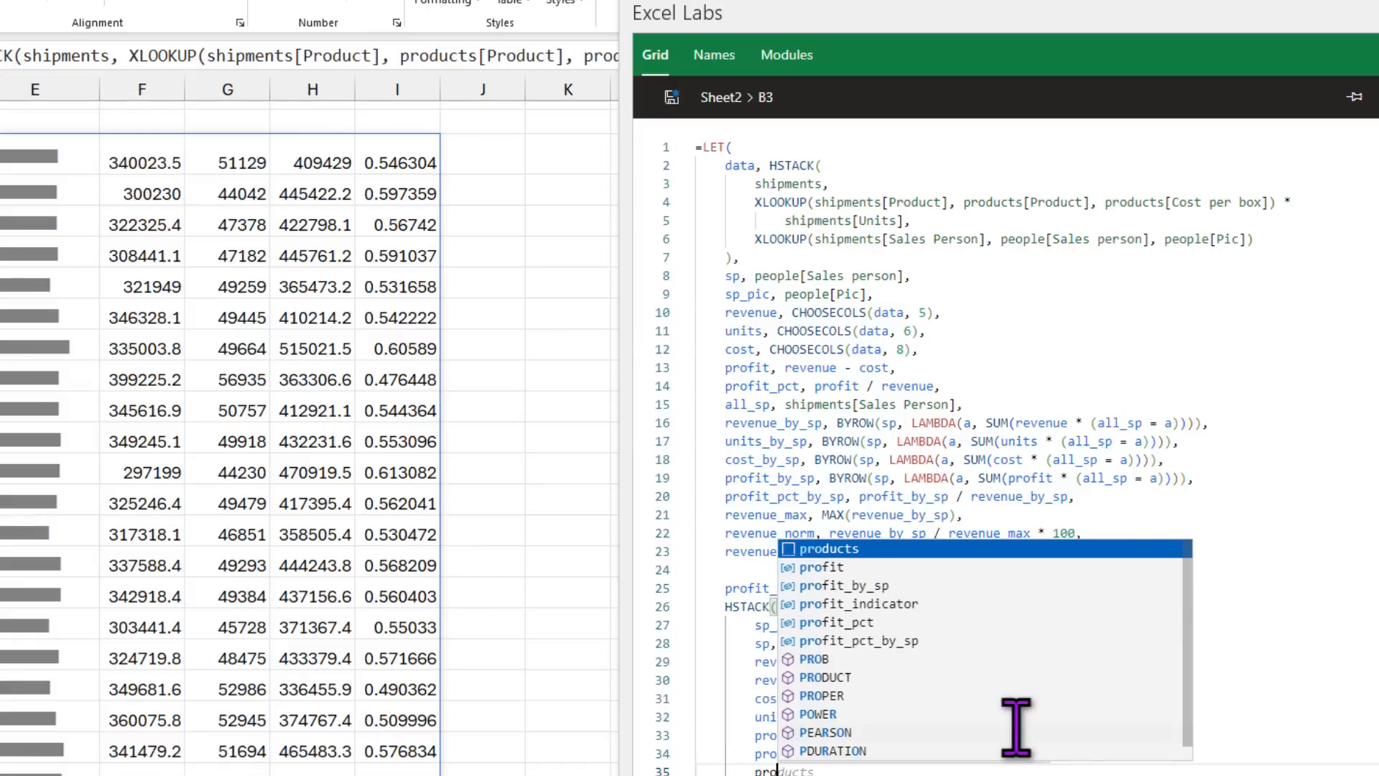
pyautogui.press('Down')
pyautogui.press('Down')
pyautogui.press('Down')
pyautogui.press('Tab')
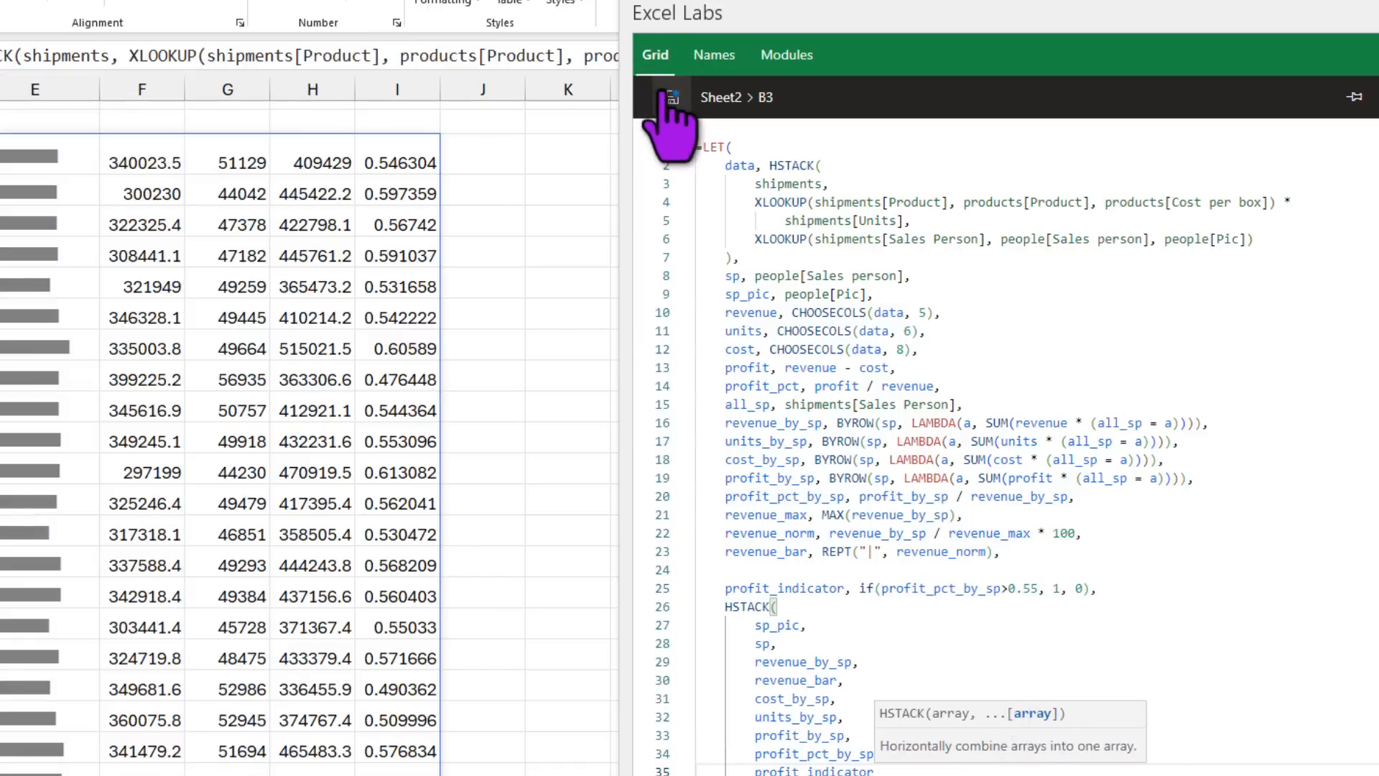
pyautogui.click(671, 97)
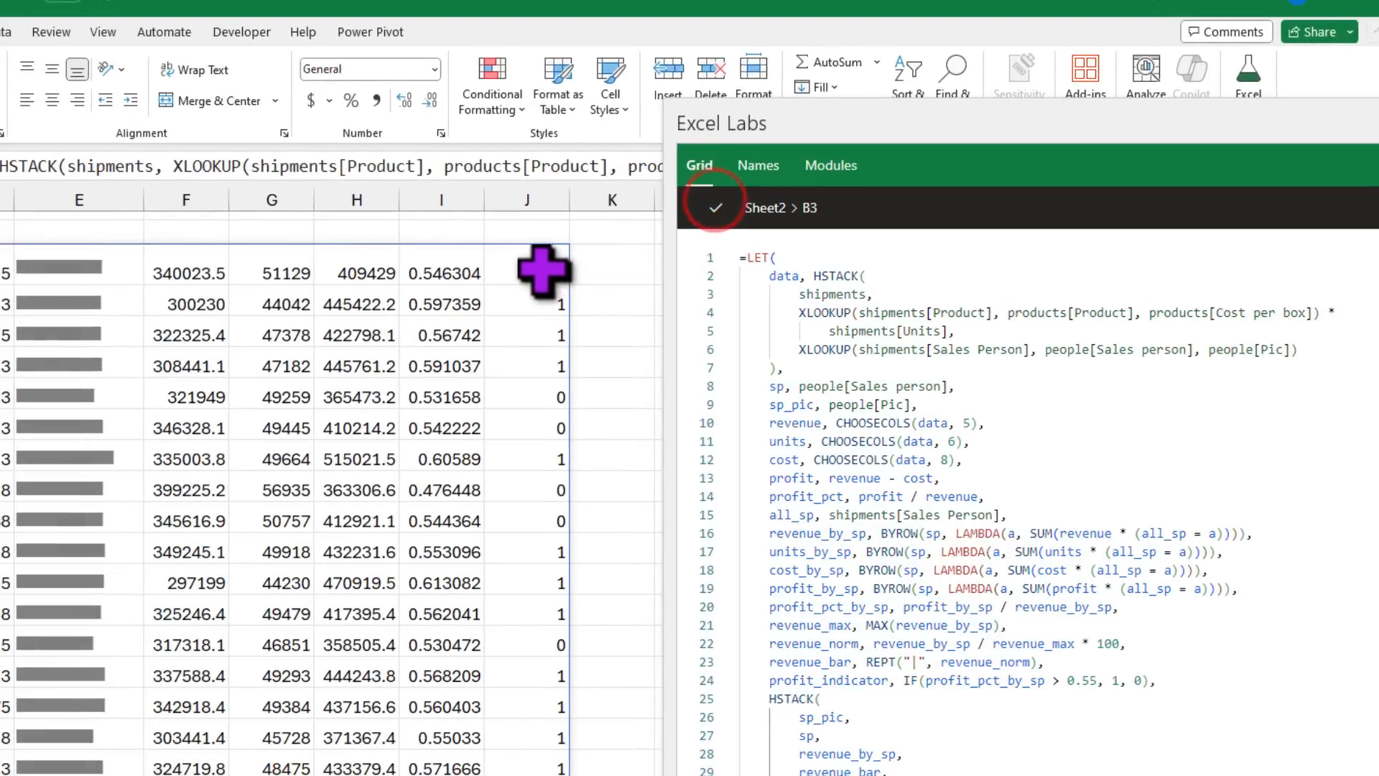
# Step: Select the indicator cells J3:J27 for conditional formatting
pyautogui.click(546, 272)
pyautogui.scroll(-3, 548, 318)
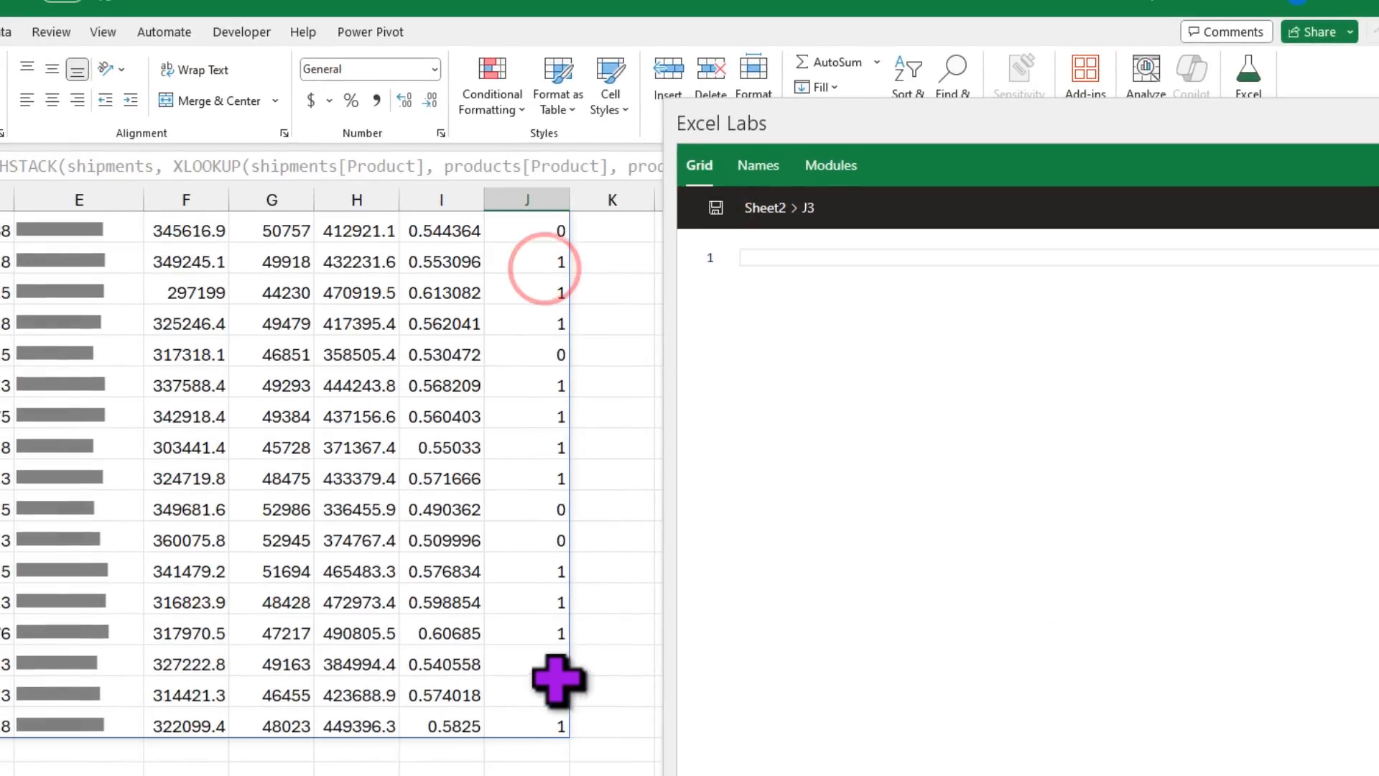
pyautogui.keyDown('shift'); pyautogui.click(536, 724); pyautogui.keyUp('shift')
pyautogui.click(494, 83)
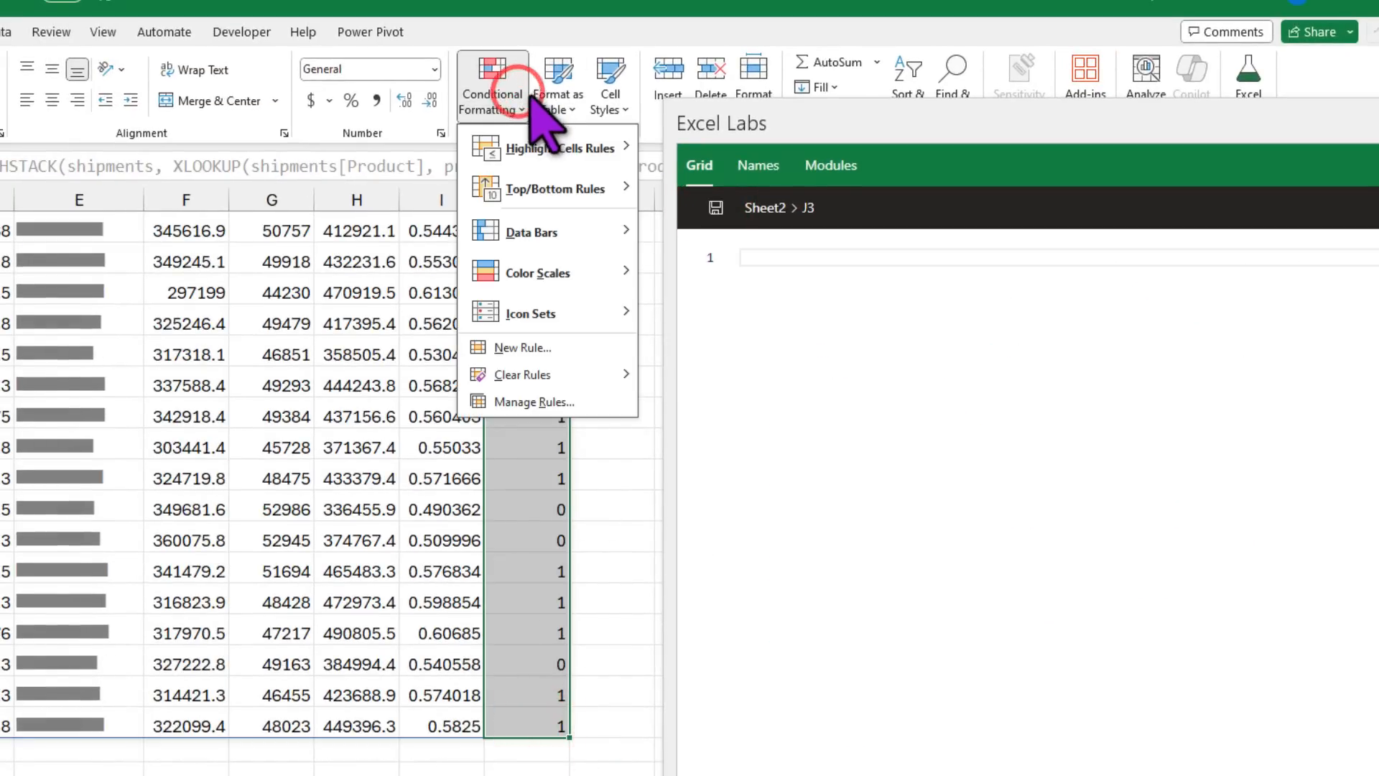
# Step: Apply the check/exclamation/cross icon set to column J and set the rule to Show Icon Only
pyautogui.moveTo(555, 310)
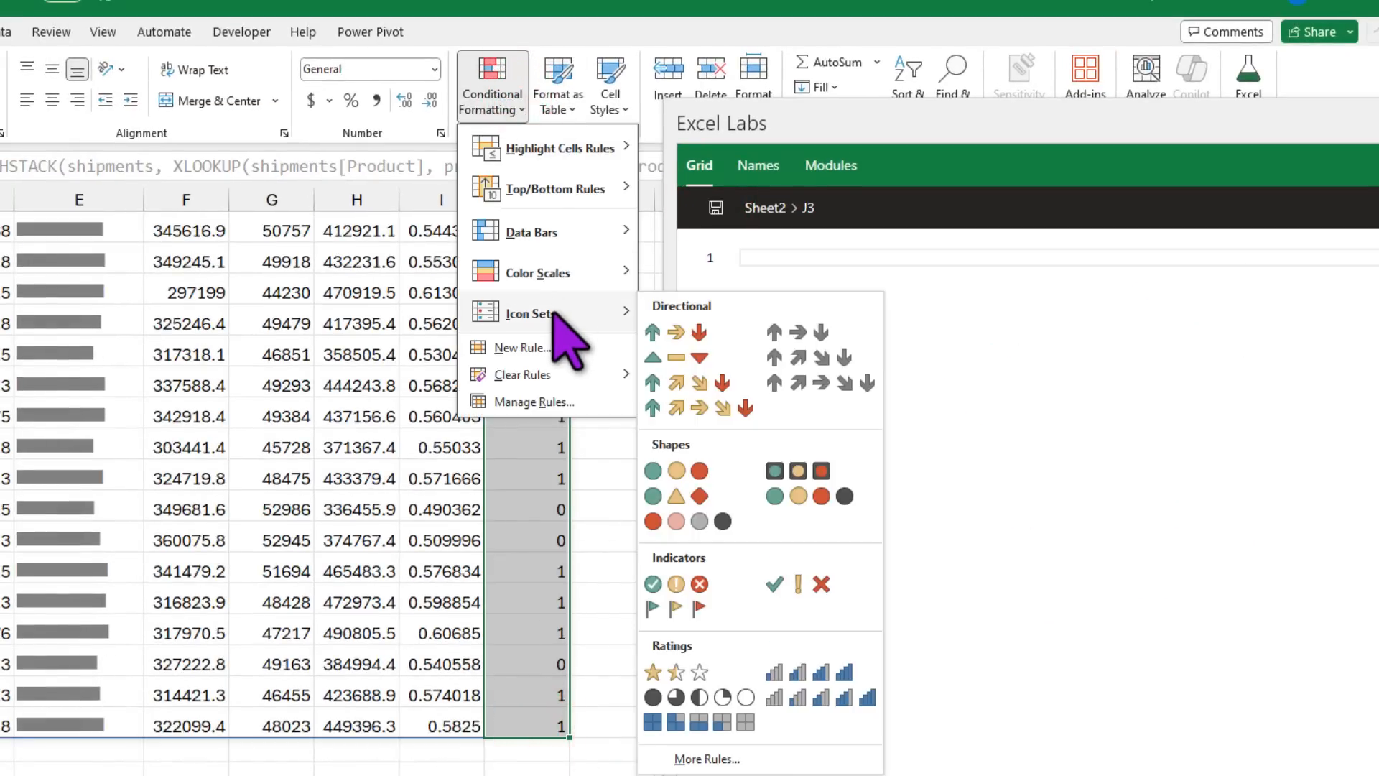
pyautogui.click(684, 587)
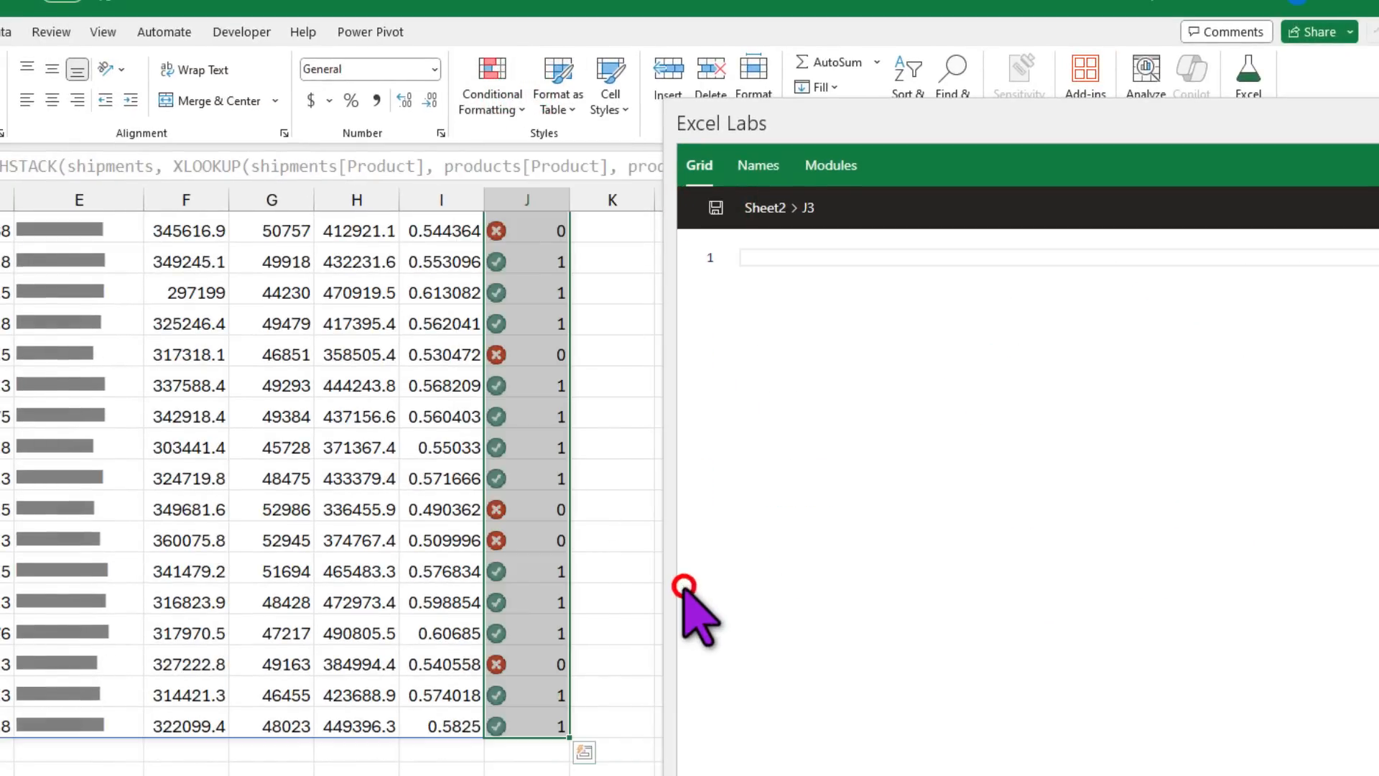
pyautogui.click(490, 92)
pyautogui.click(535, 402)
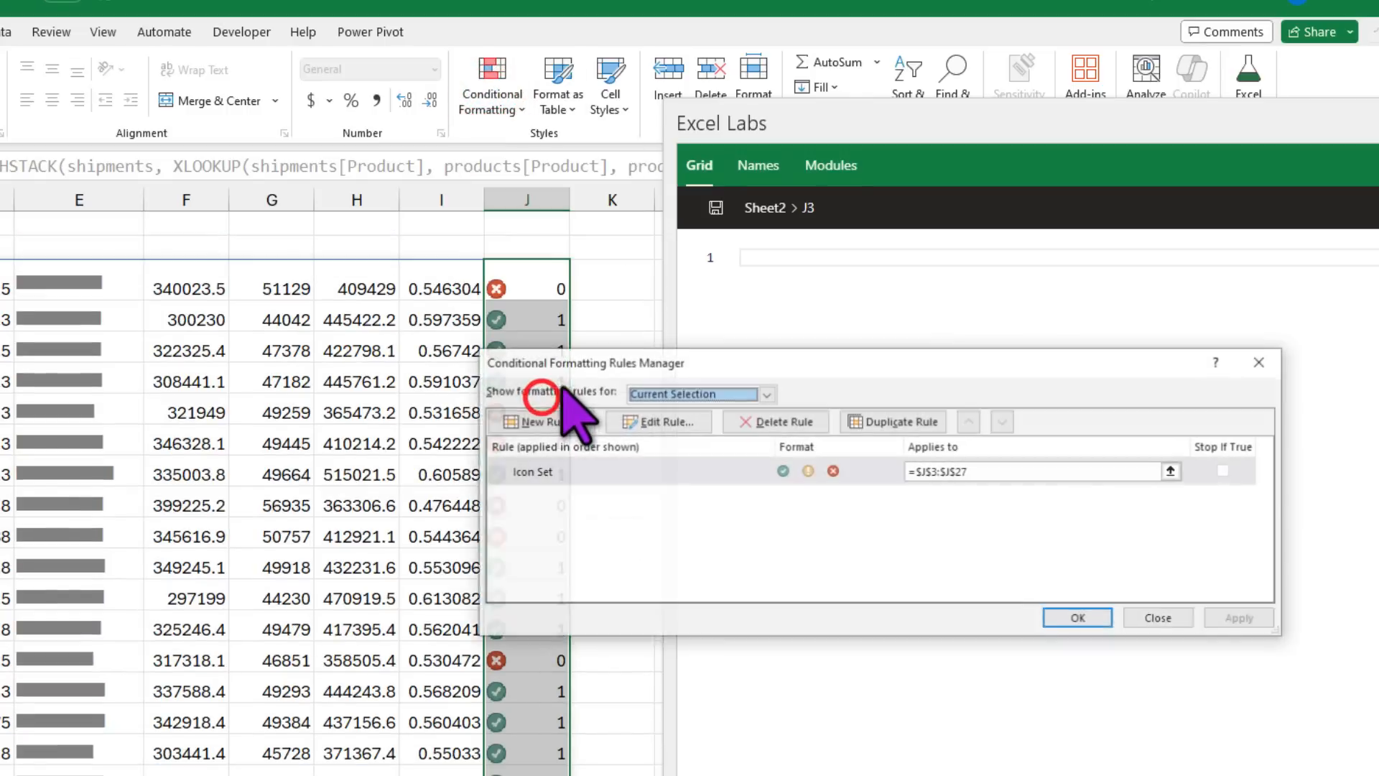
pyautogui.click(521, 471)
pyautogui.doubleClick(521, 471)
pyautogui.click(874, 527)
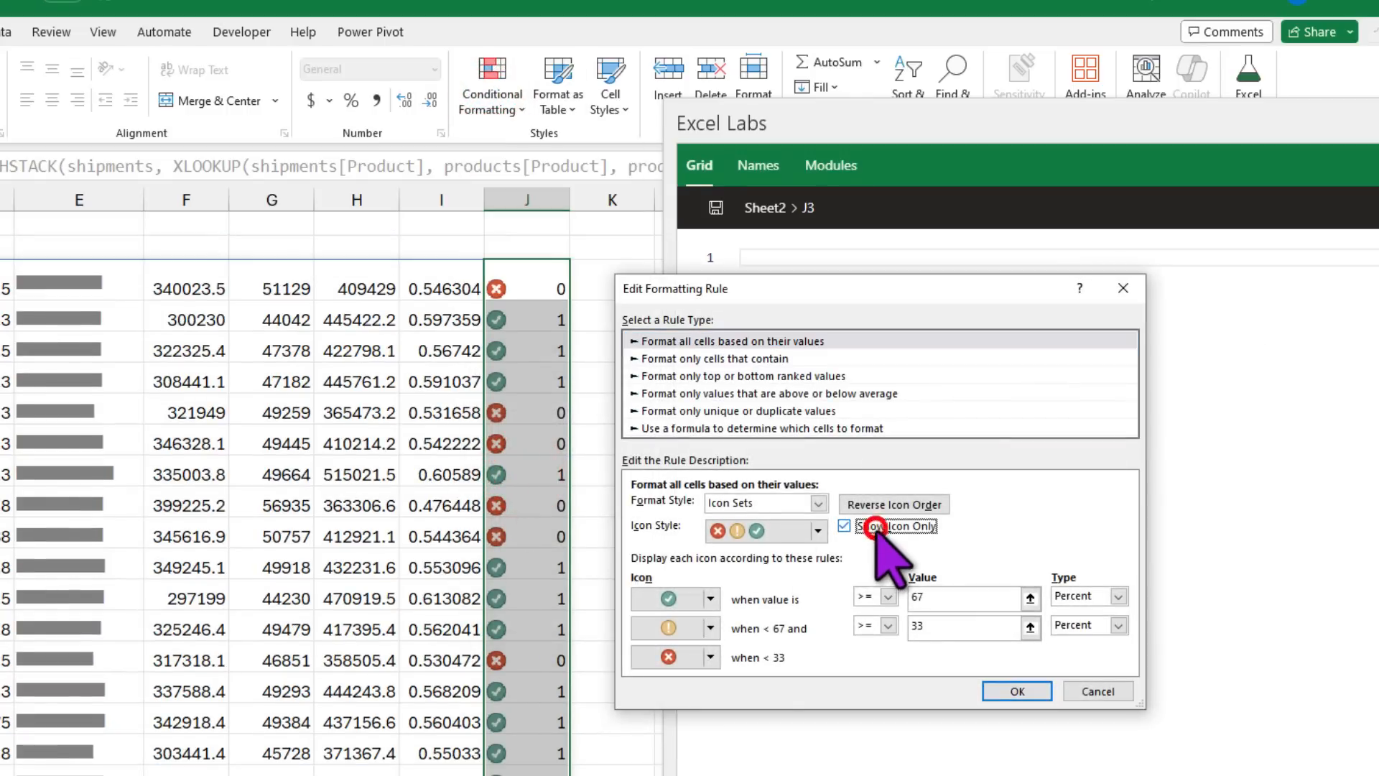
pyautogui.moveTo(872, 291); pyautogui.dragTo(840, 116)
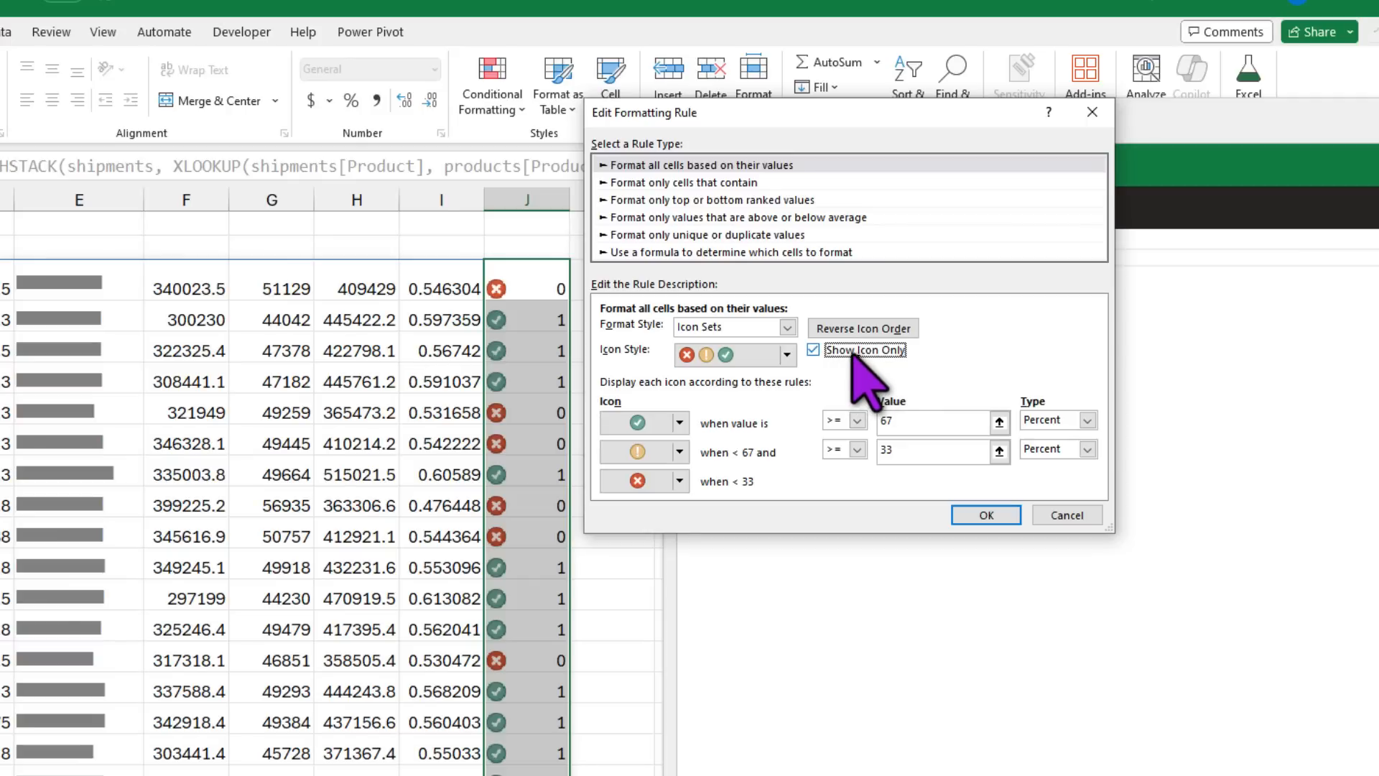
# Step: Switch both icon thresholds to Number type, with the check at >= 1
pyautogui.click(1068, 420)
pyautogui.click(1049, 436)
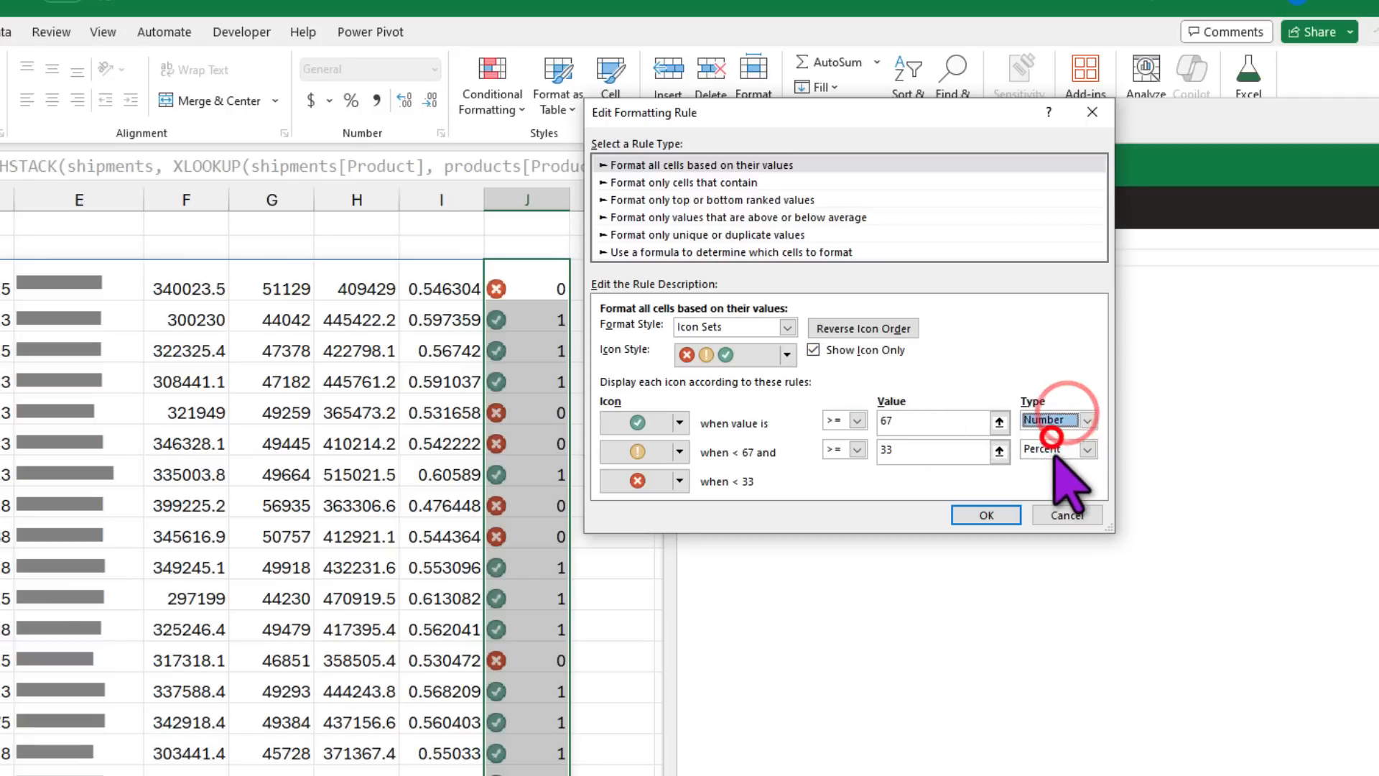
pyautogui.click(1053, 449)
pyautogui.click(1047, 467)
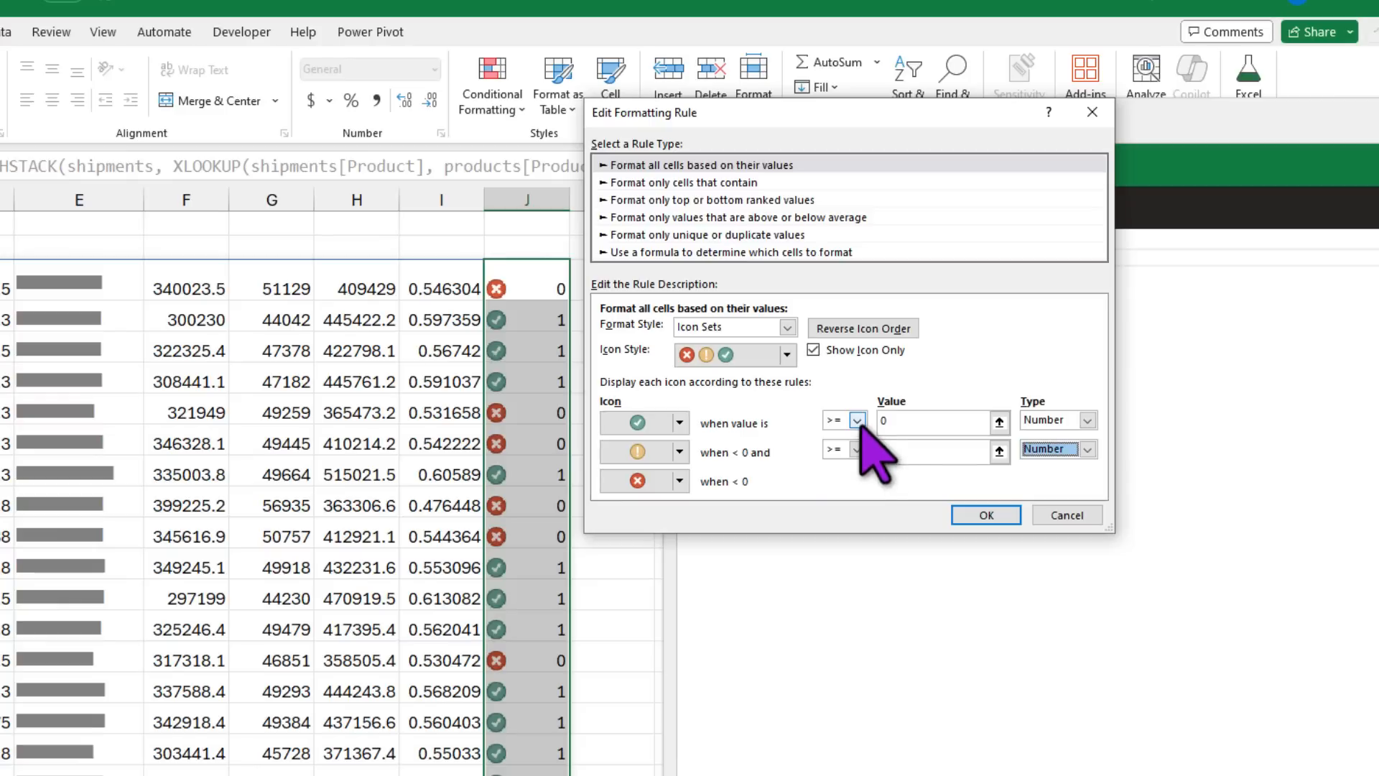
pyautogui.doubleClick(890, 420)
pyautogui.write('1')
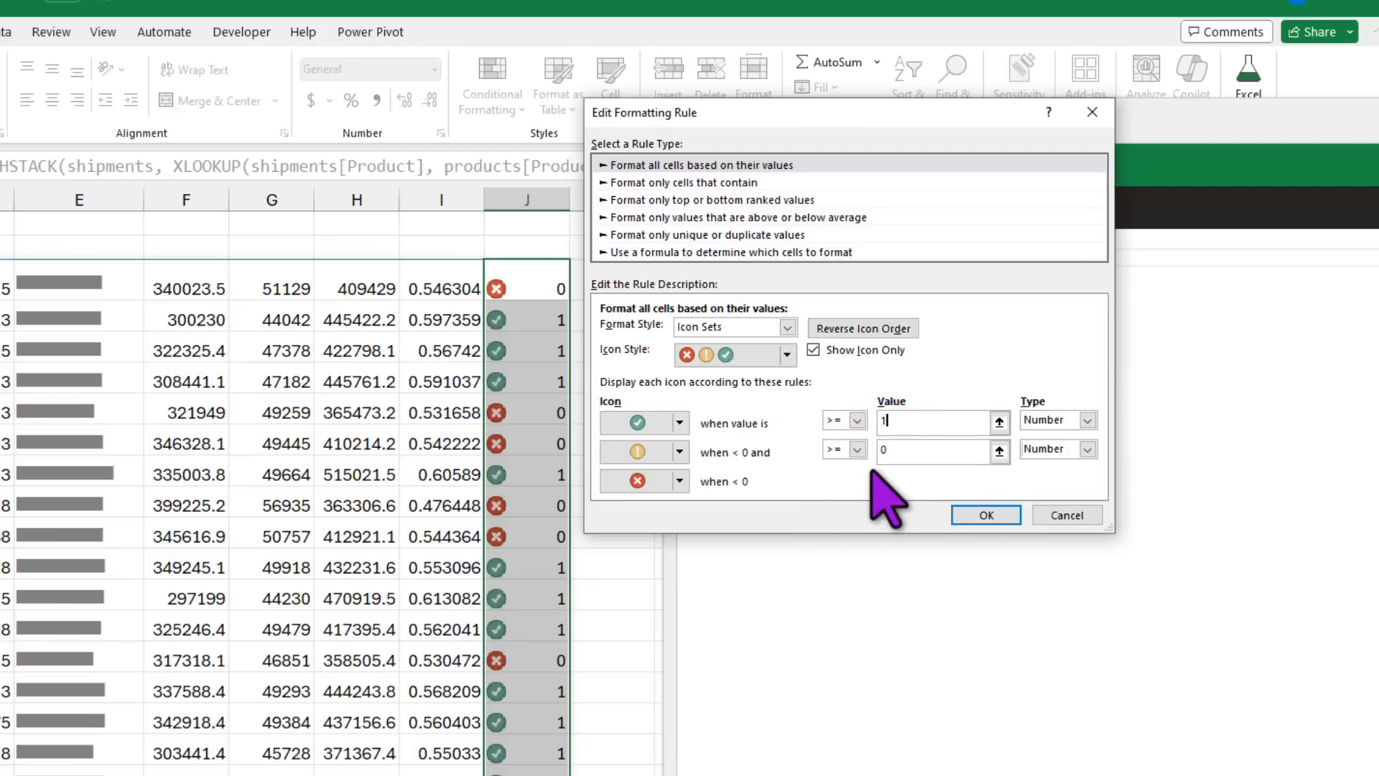
# Step: Use a red cross for the middle level and no icon for the lowest, then apply the rule
pyautogui.click(677, 451)
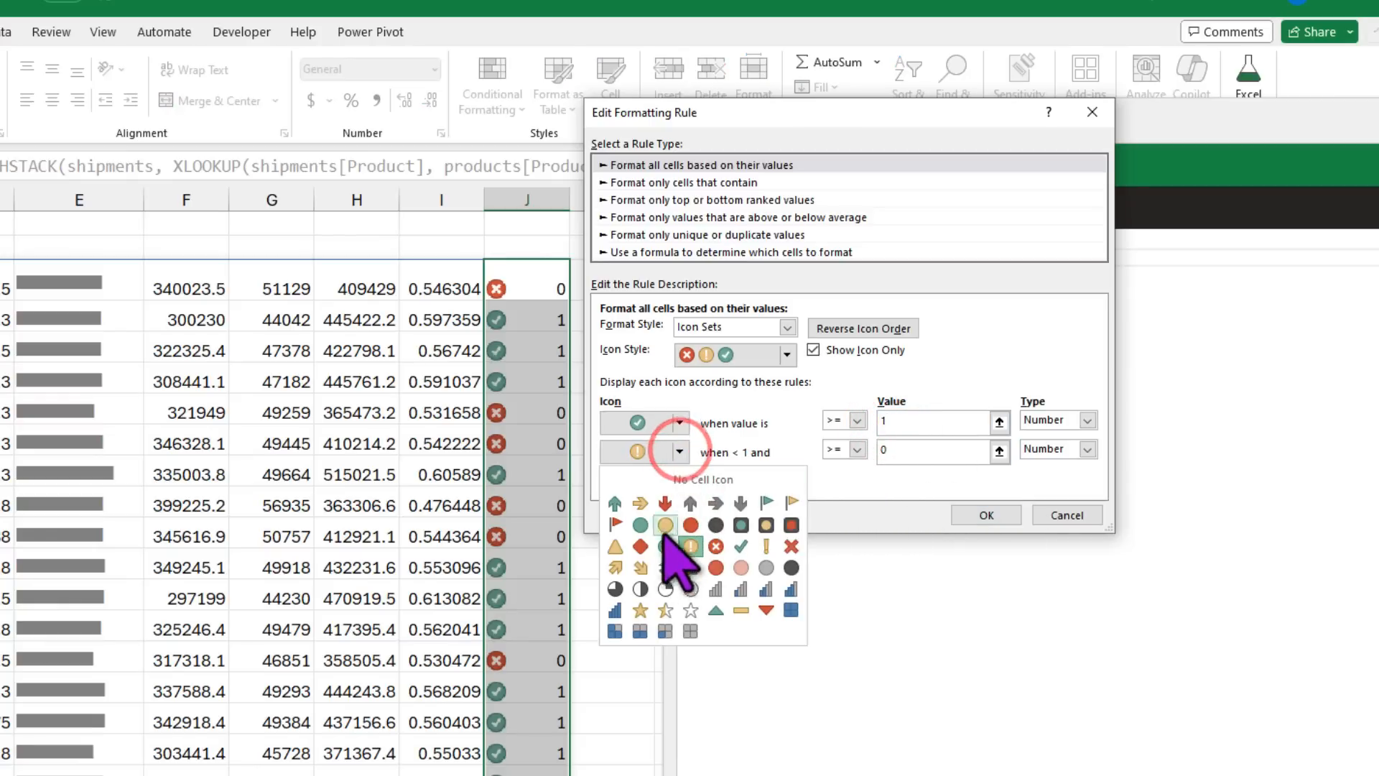
pyautogui.click(715, 550)
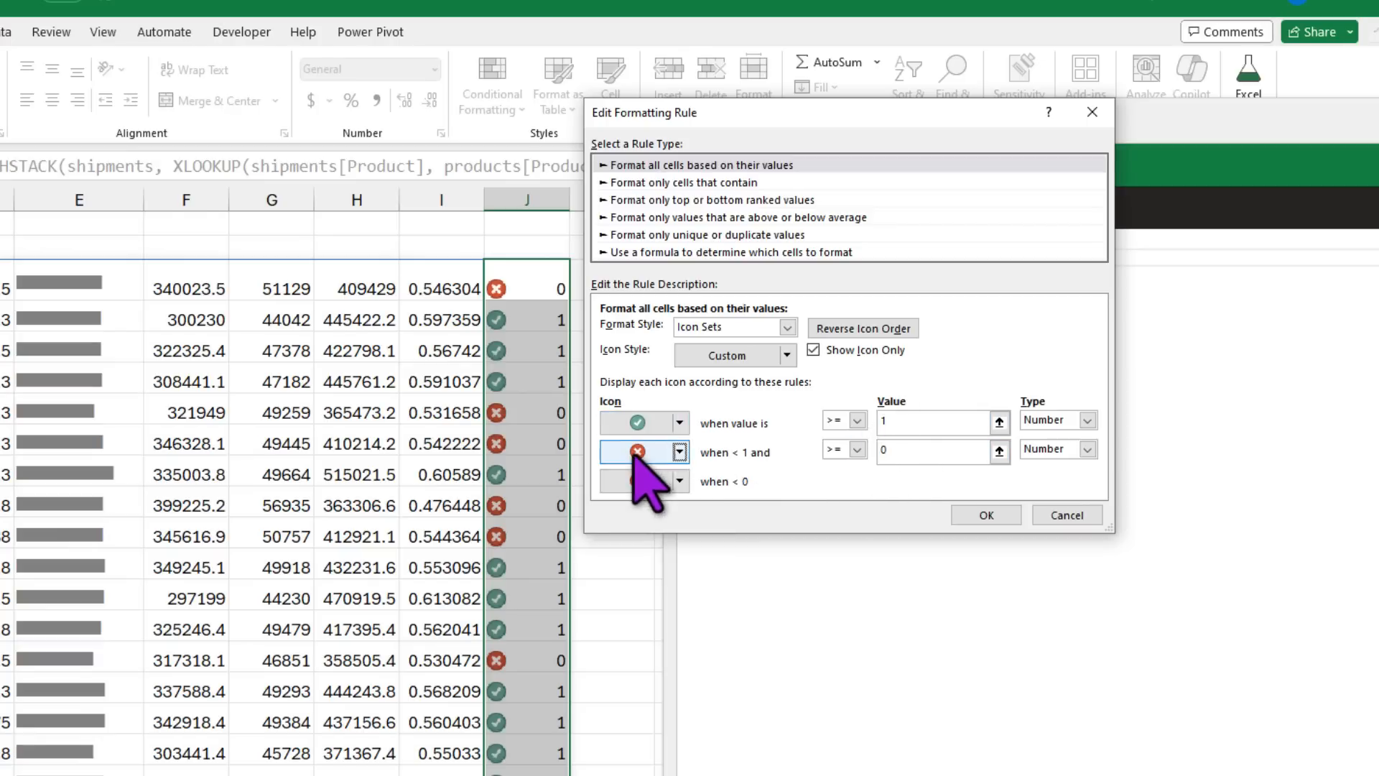
pyautogui.click(679, 481)
pyautogui.click(682, 510)
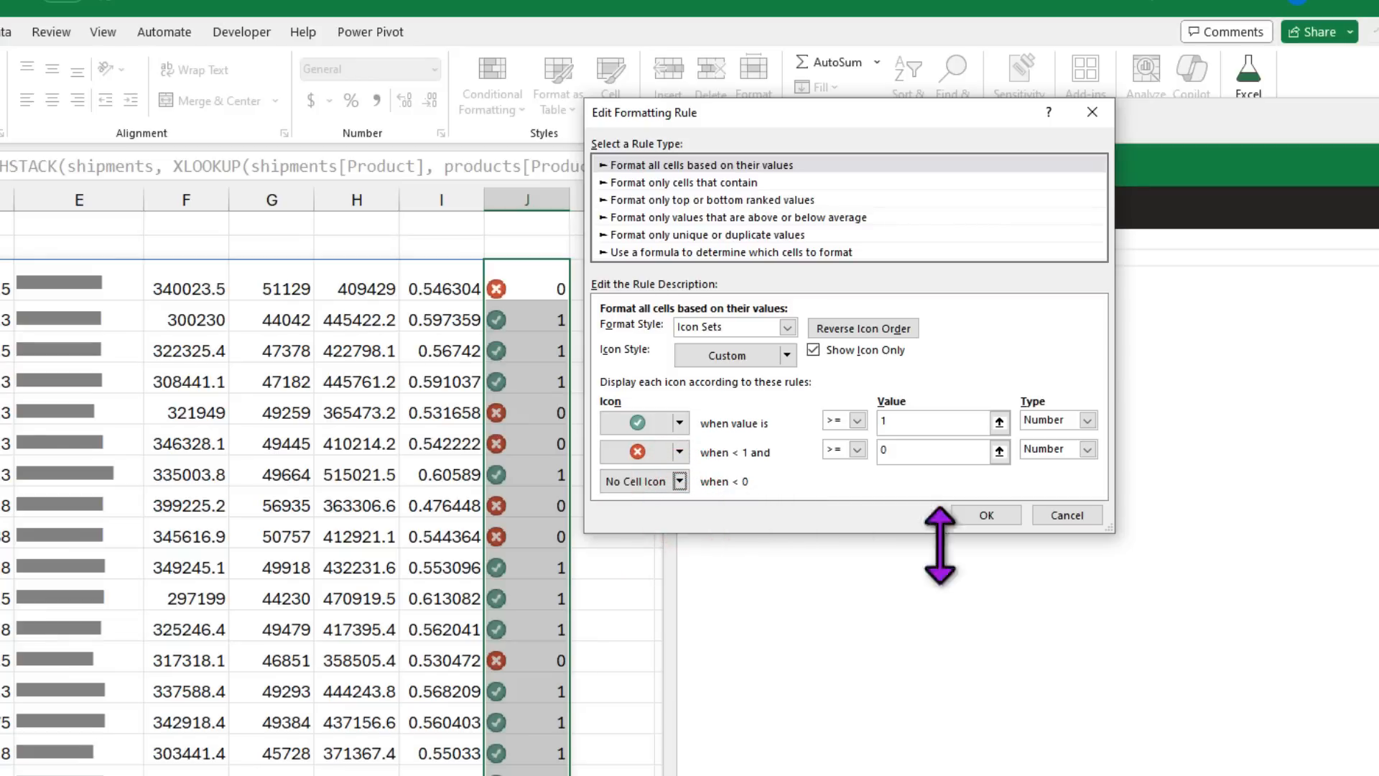
pyautogui.click(989, 515)
pyautogui.click(1257, 615)
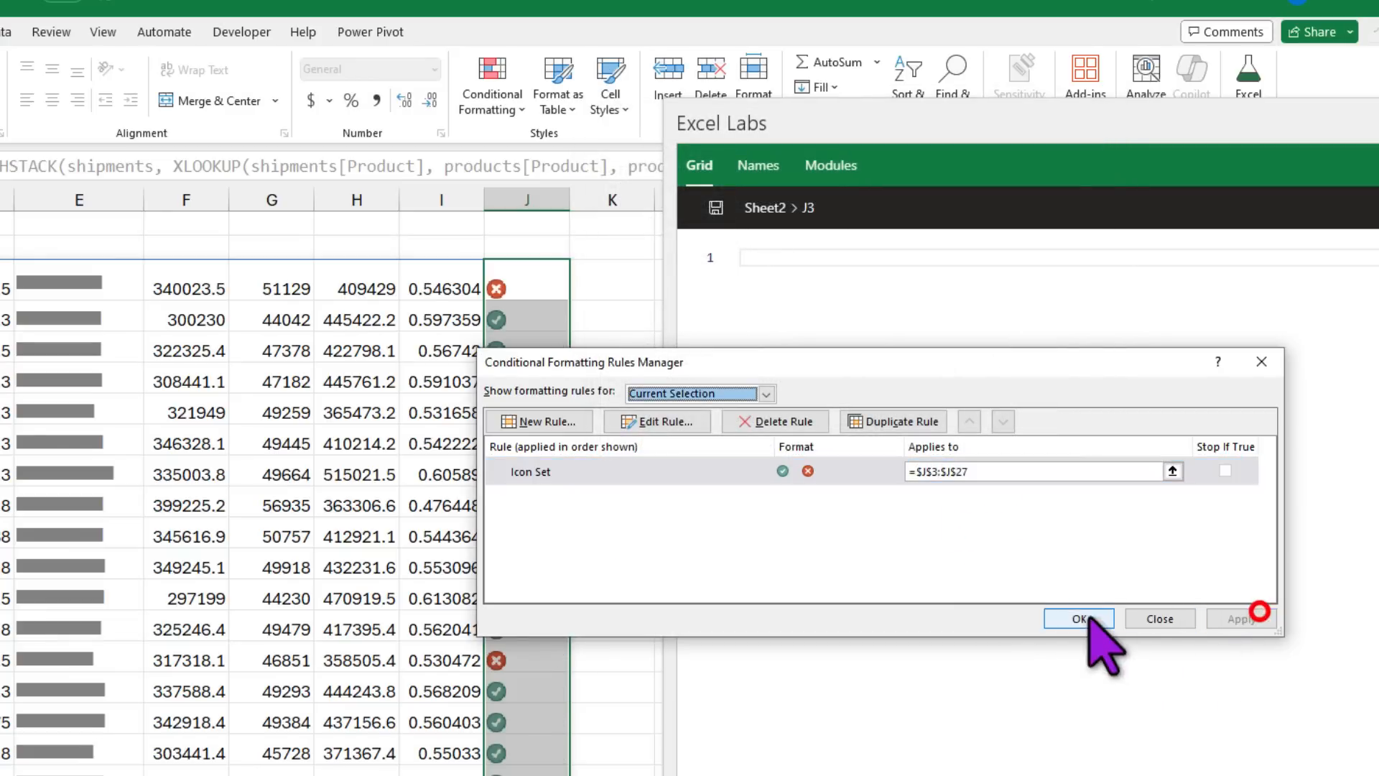
pyautogui.click(1077, 618)
pyautogui.scroll(-1, 531, 538)
# Step: Centre the column J icons horizontally and vertically and set their font size to 11
pyautogui.click(575, 503)
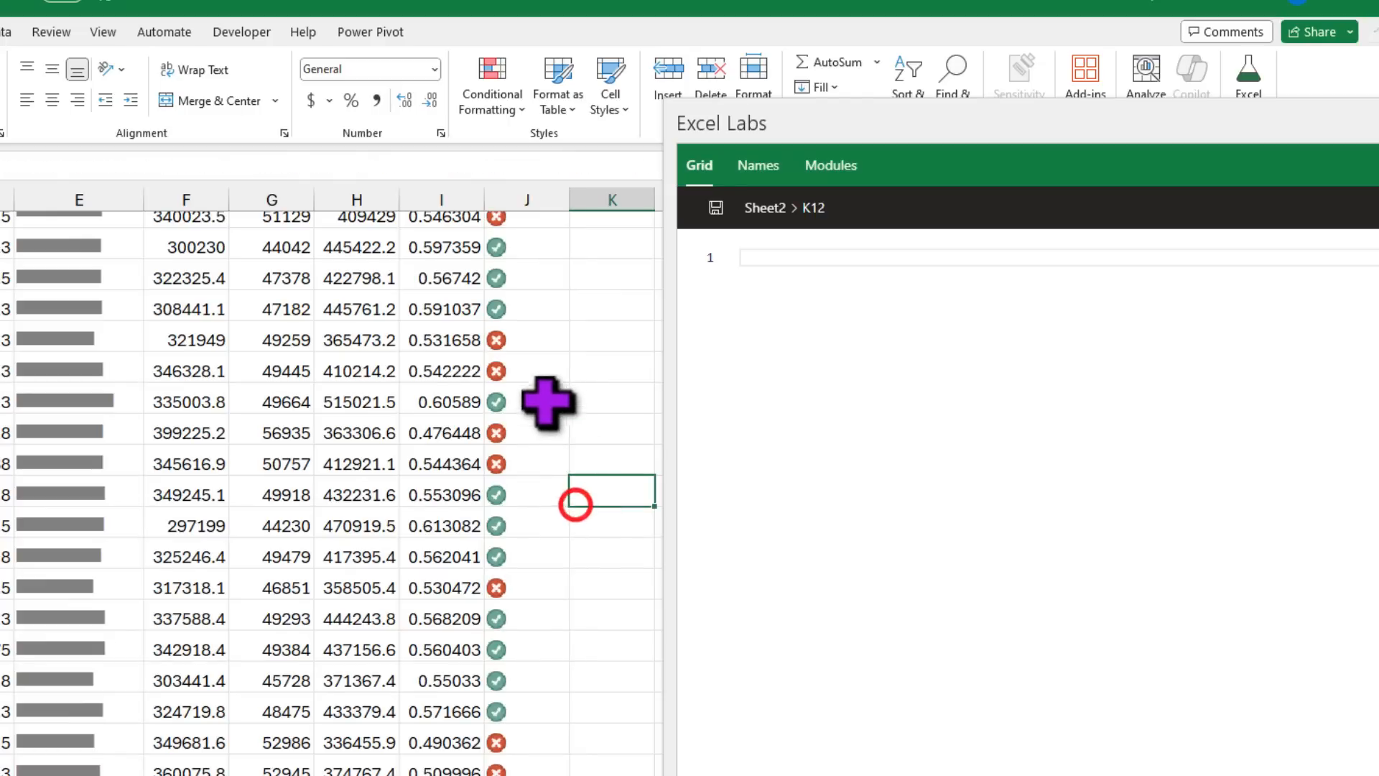
pyautogui.click(542, 436)
pyautogui.scroll(1, 541, 440)
pyautogui.click(542, 294)
pyautogui.scroll(-1, 550, 535)
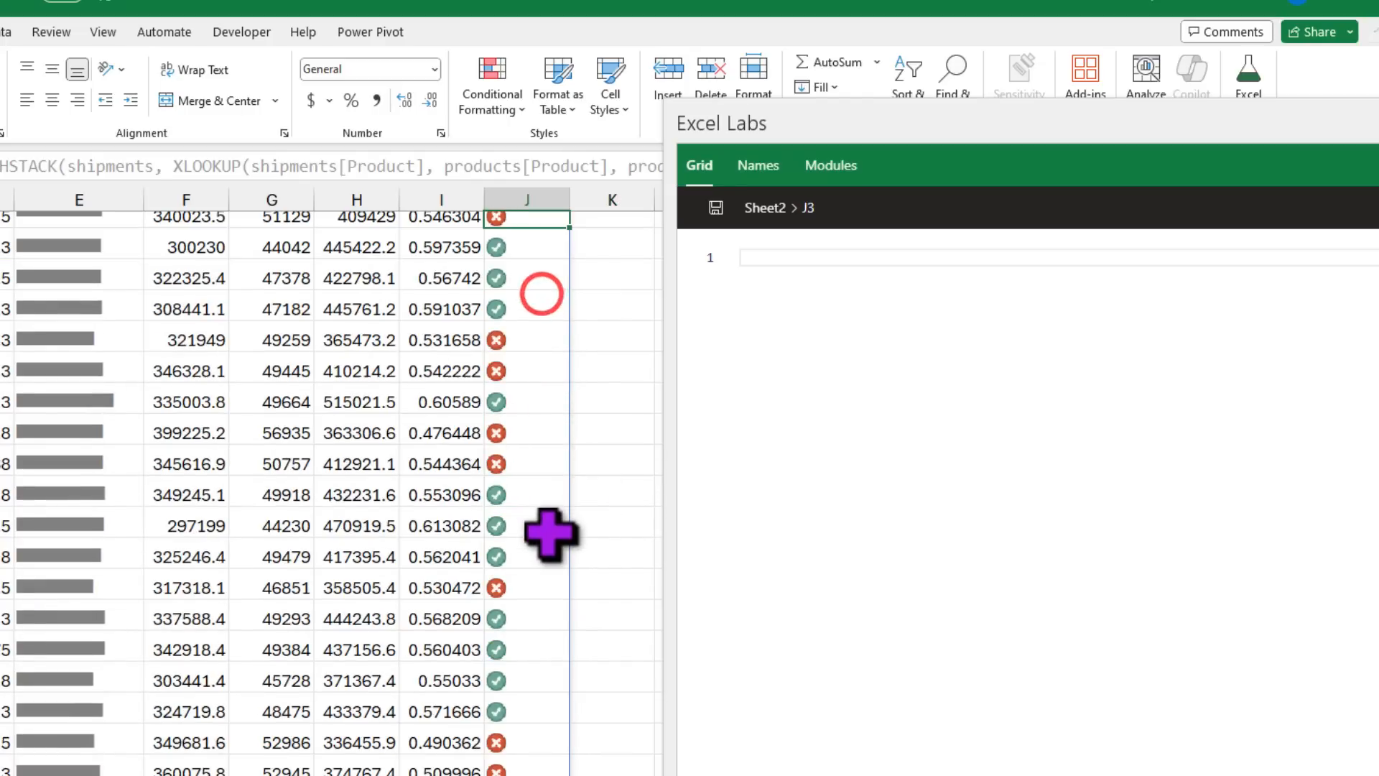
pyautogui.scroll(-3, 548, 533)
pyautogui.keyDown('shift'); pyautogui.click(542, 743); pyautogui.keyUp('shift')
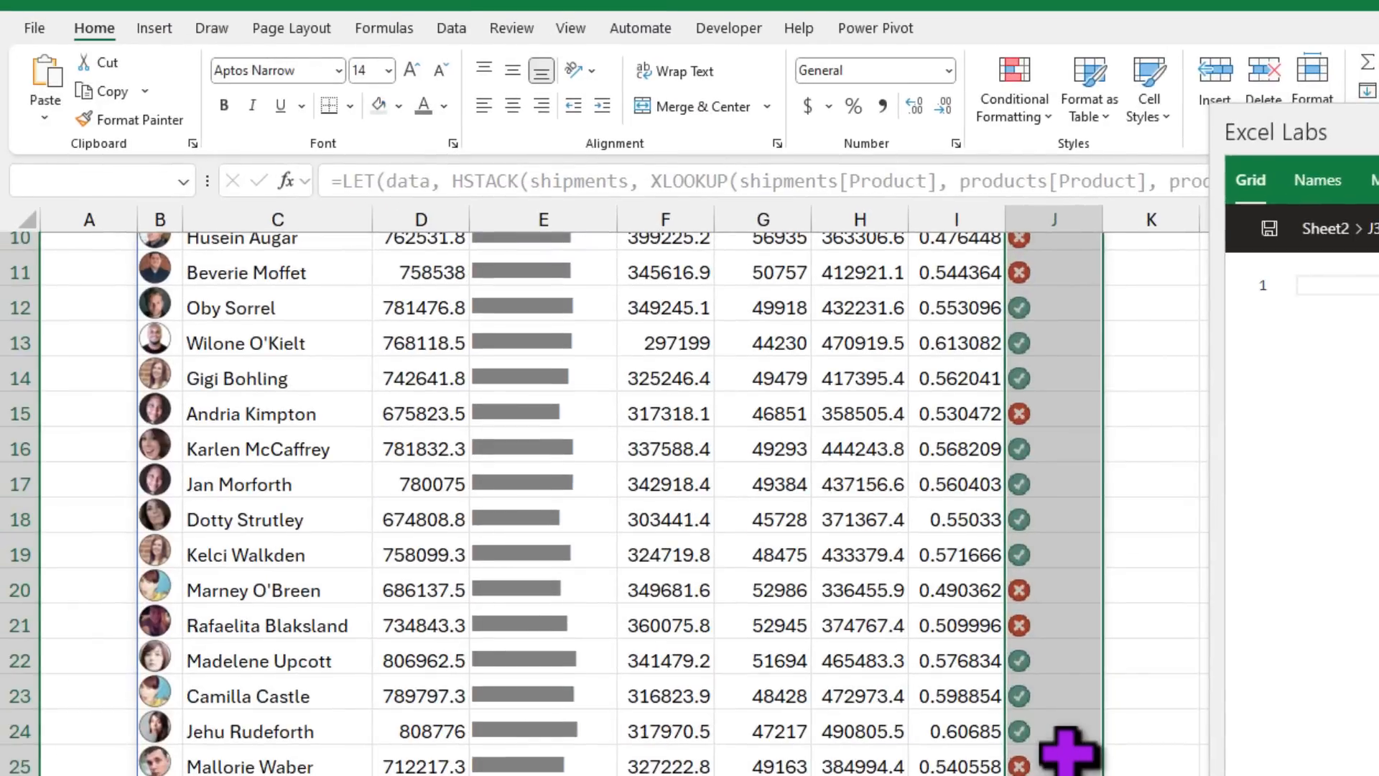
pyautogui.scroll(3, 903, 354)
pyautogui.click(511, 106)
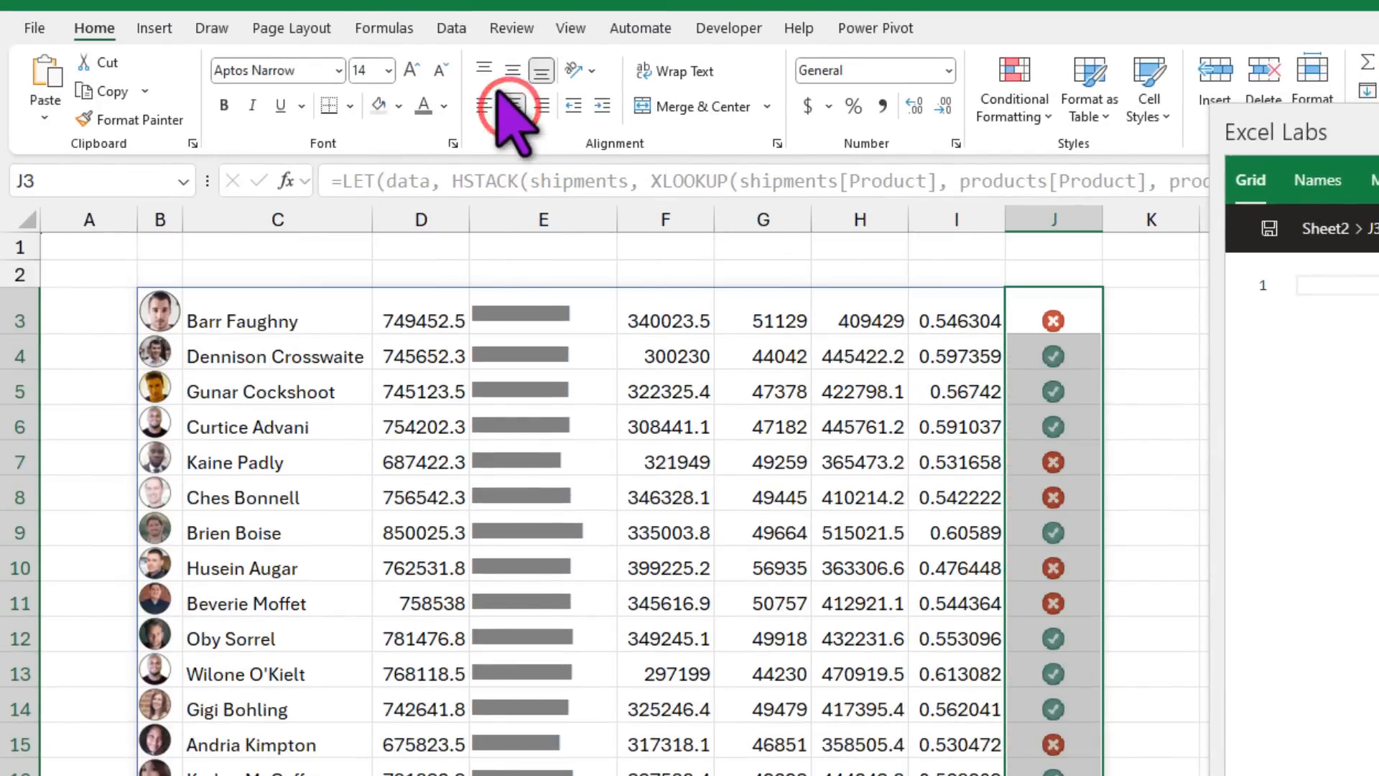
pyautogui.click(512, 69)
pyautogui.click(442, 70)
pyautogui.click(442, 70)
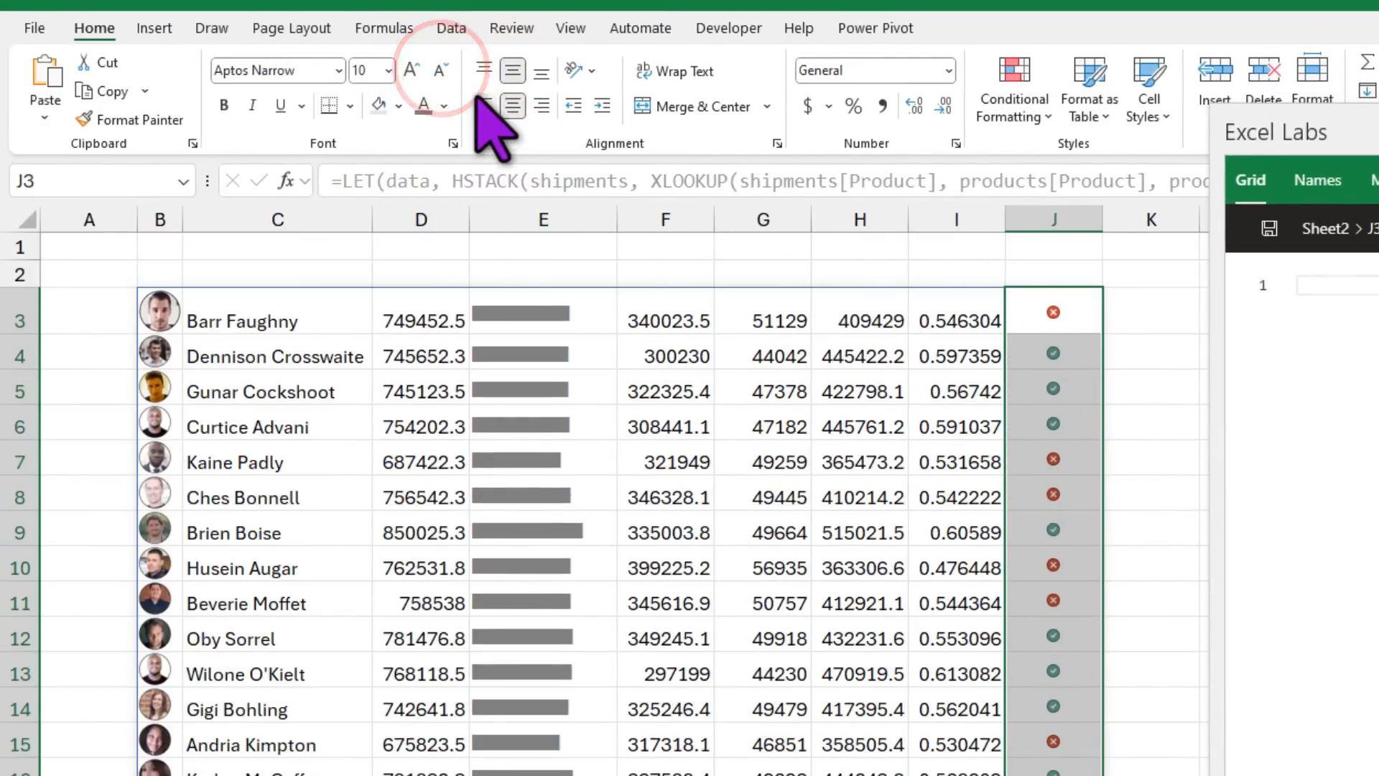
pyautogui.click(411, 70)
pyautogui.click(1139, 386)
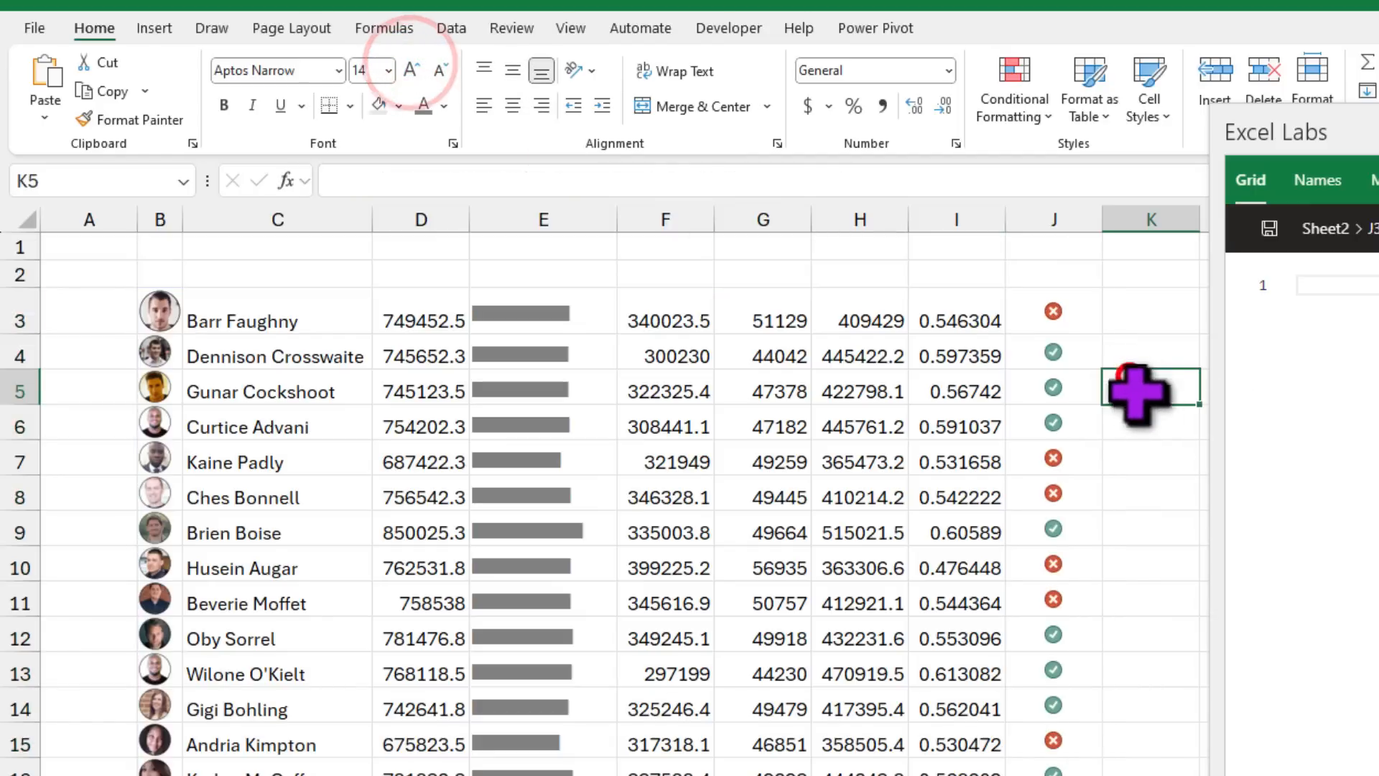
# Step: Format the Profit % cells I3:I27 with Percent Style as whole percentages
pyautogui.click(1056, 311)
pyautogui.scroll(-1, 1135, 594)
pyautogui.scroll(1, 1135, 593)
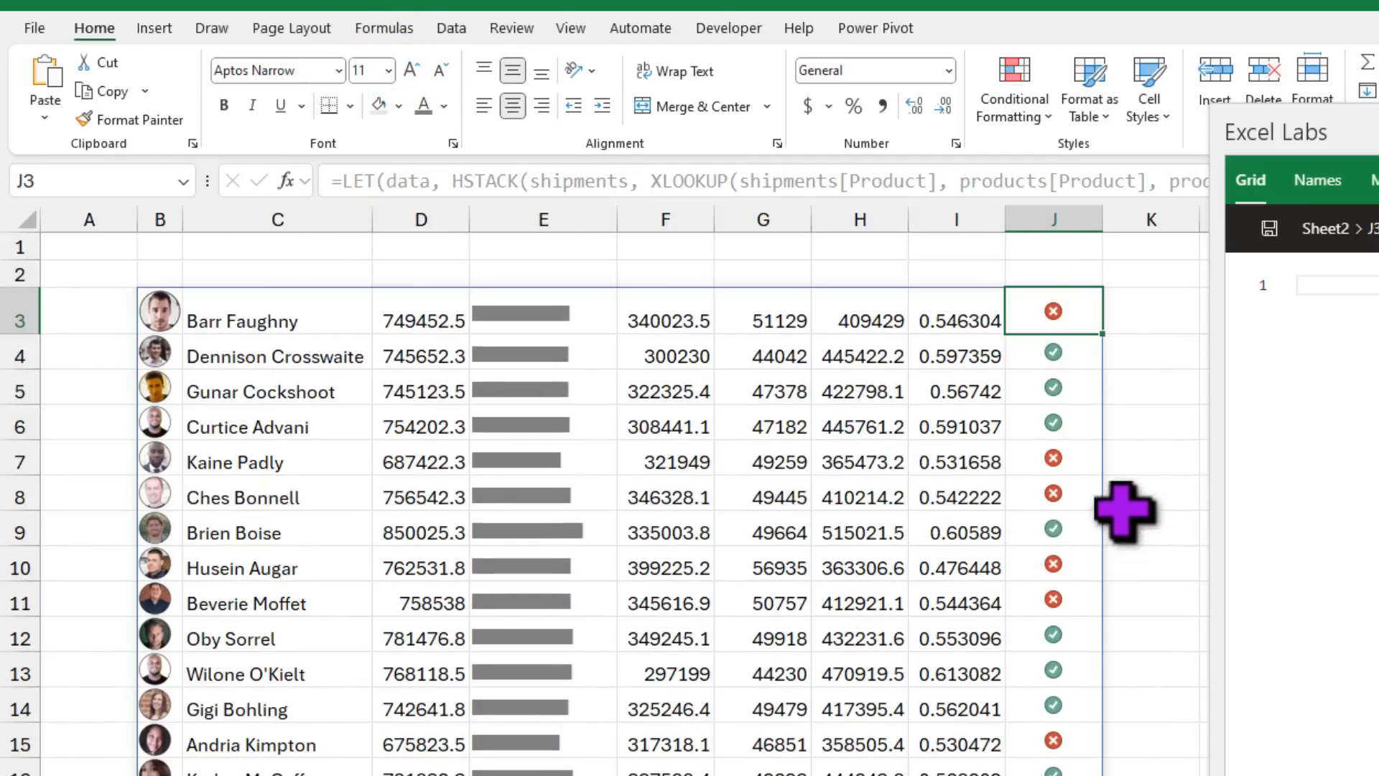
pyautogui.scroll(-2, 617, 503)
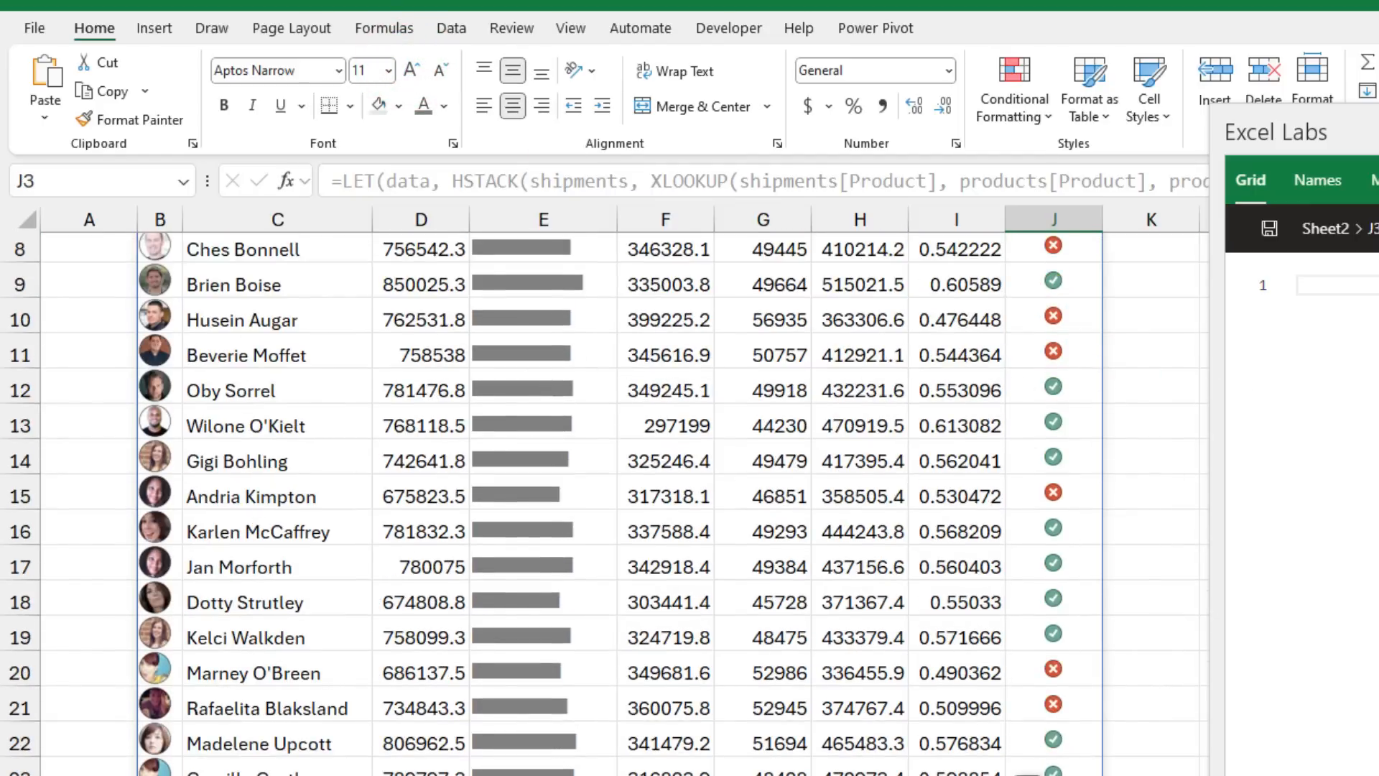
pyautogui.scroll(2, 954, 370)
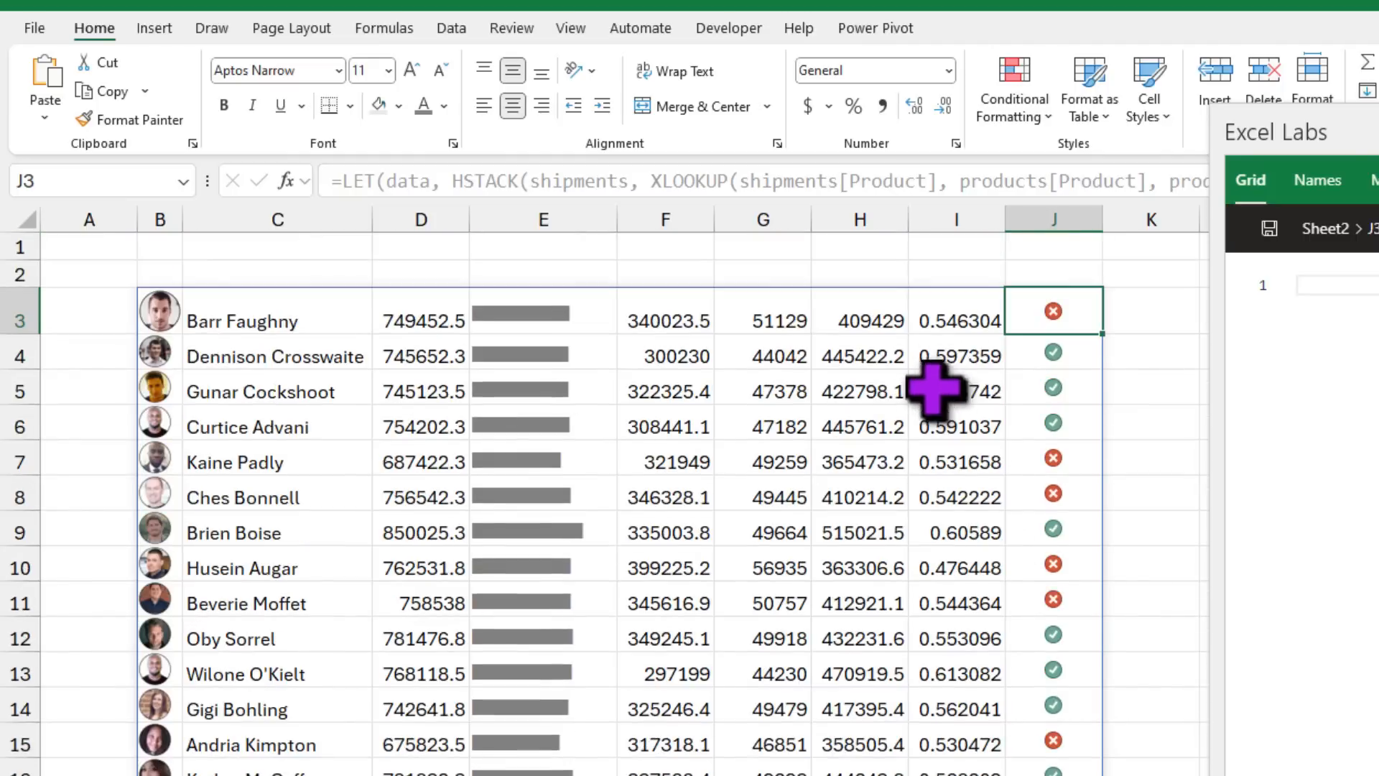
pyautogui.click(954, 309)
pyautogui.scroll(-4, 982, 684)
pyautogui.keyDown('shift'); pyautogui.click(961, 748); pyautogui.keyUp('shift')
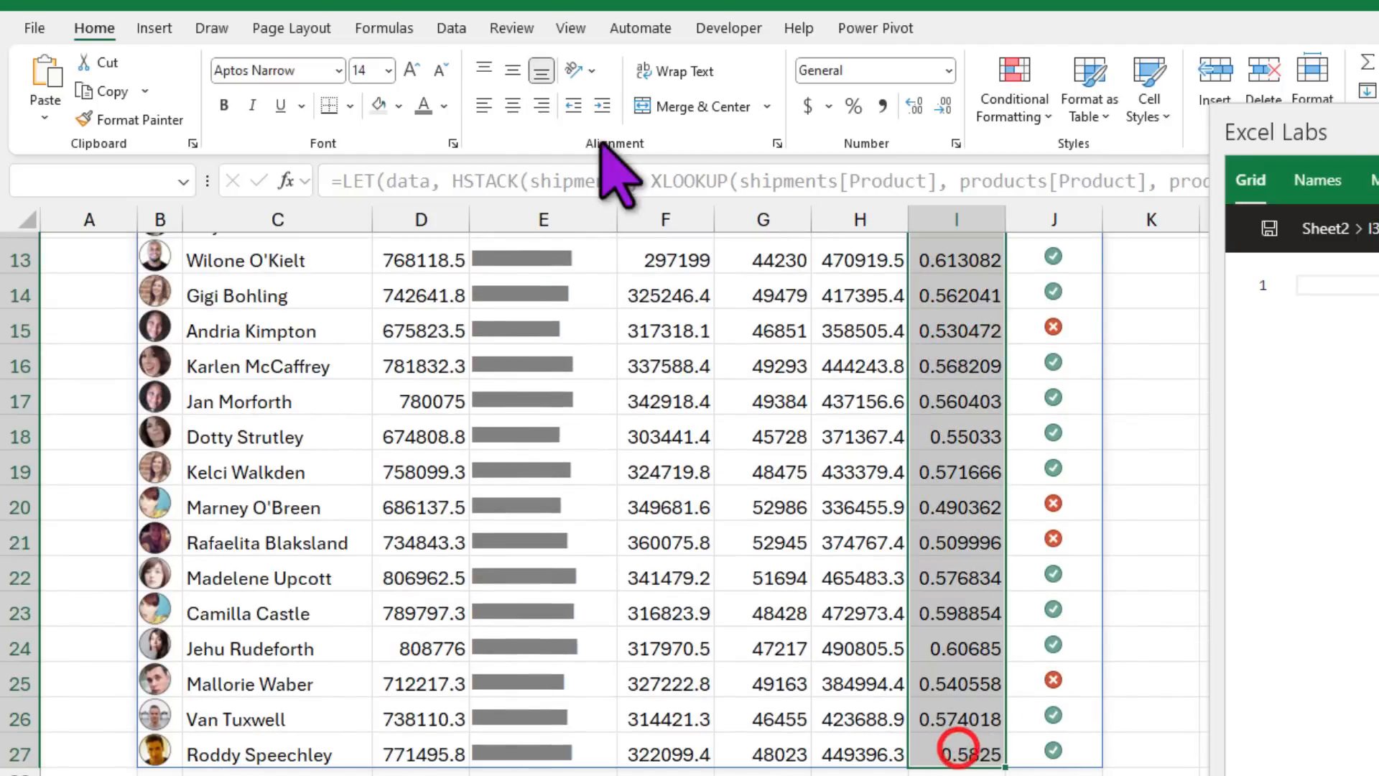
pyautogui.click(853, 105)
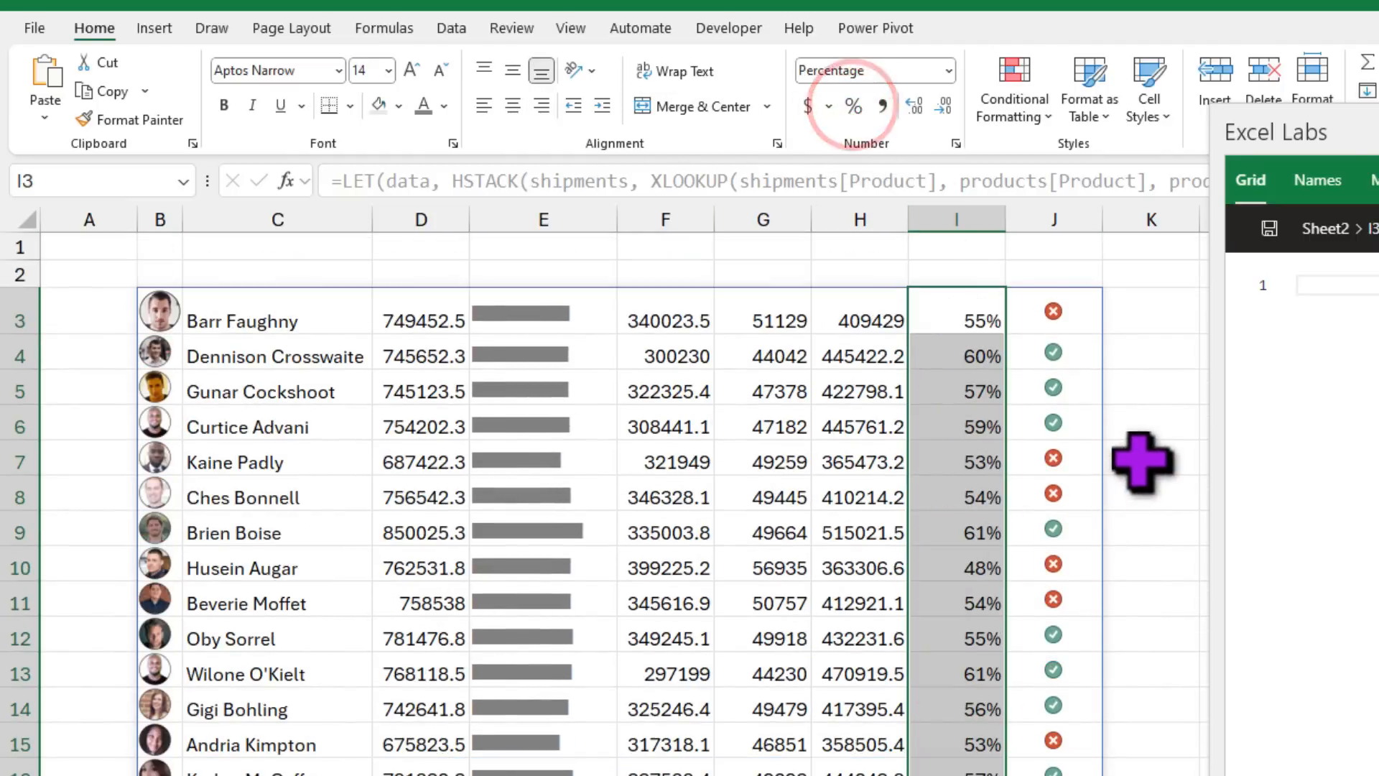
pyautogui.click(1140, 458)
pyautogui.click(425, 310)
pyautogui.scroll(-3, 287, 373)
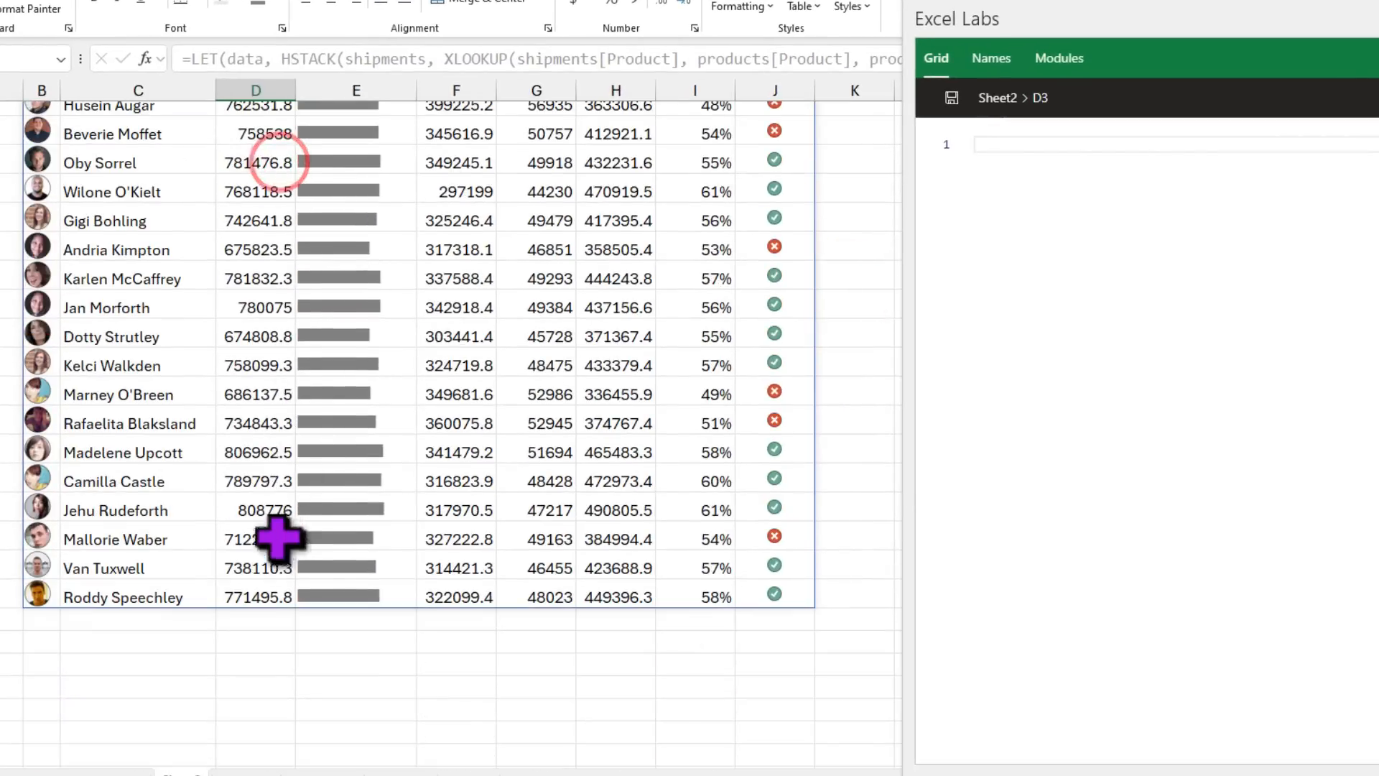
# Step: Format revenue cells D3:D27 as Currency with 0 decimal places
pyautogui.keyDown('shift'); pyautogui.click(261, 596); pyautogui.keyUp('shift')
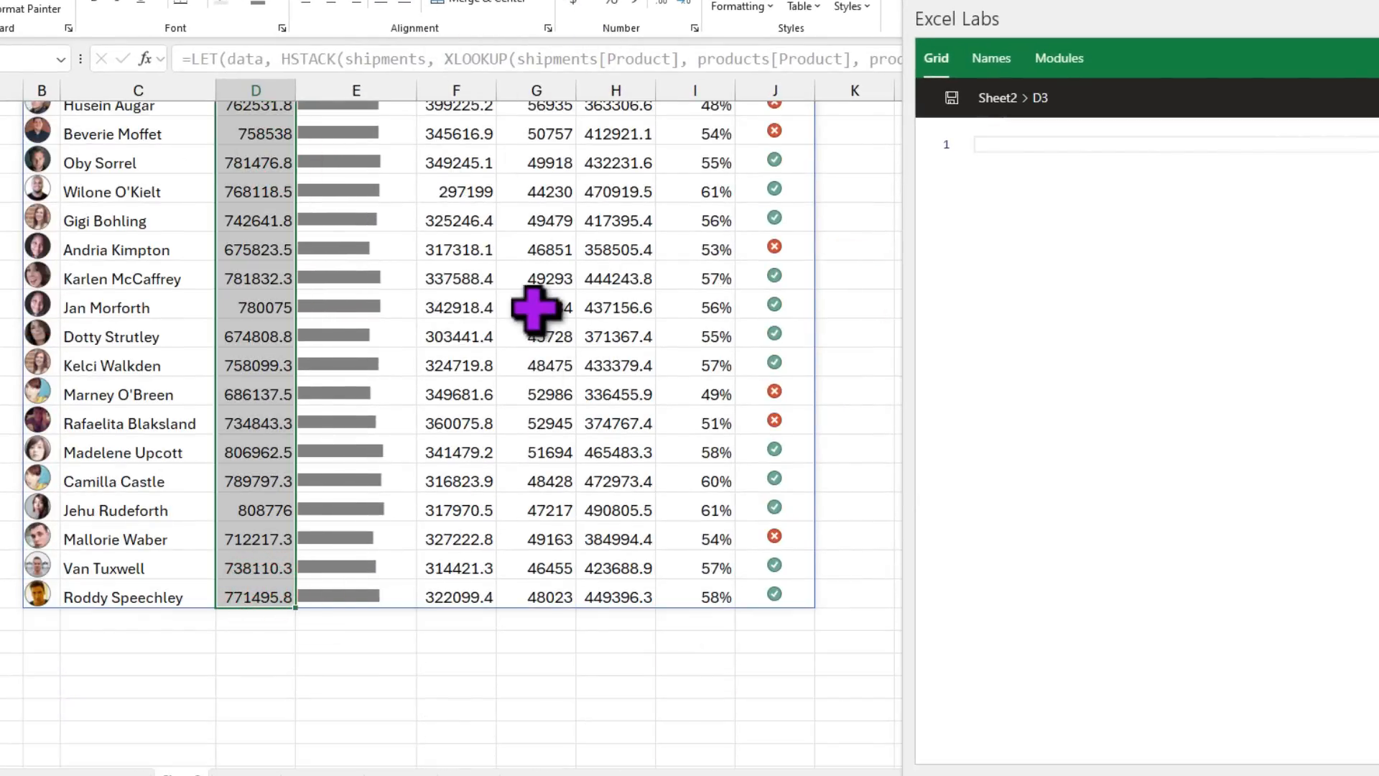
pyautogui.scroll(3, 535, 310)
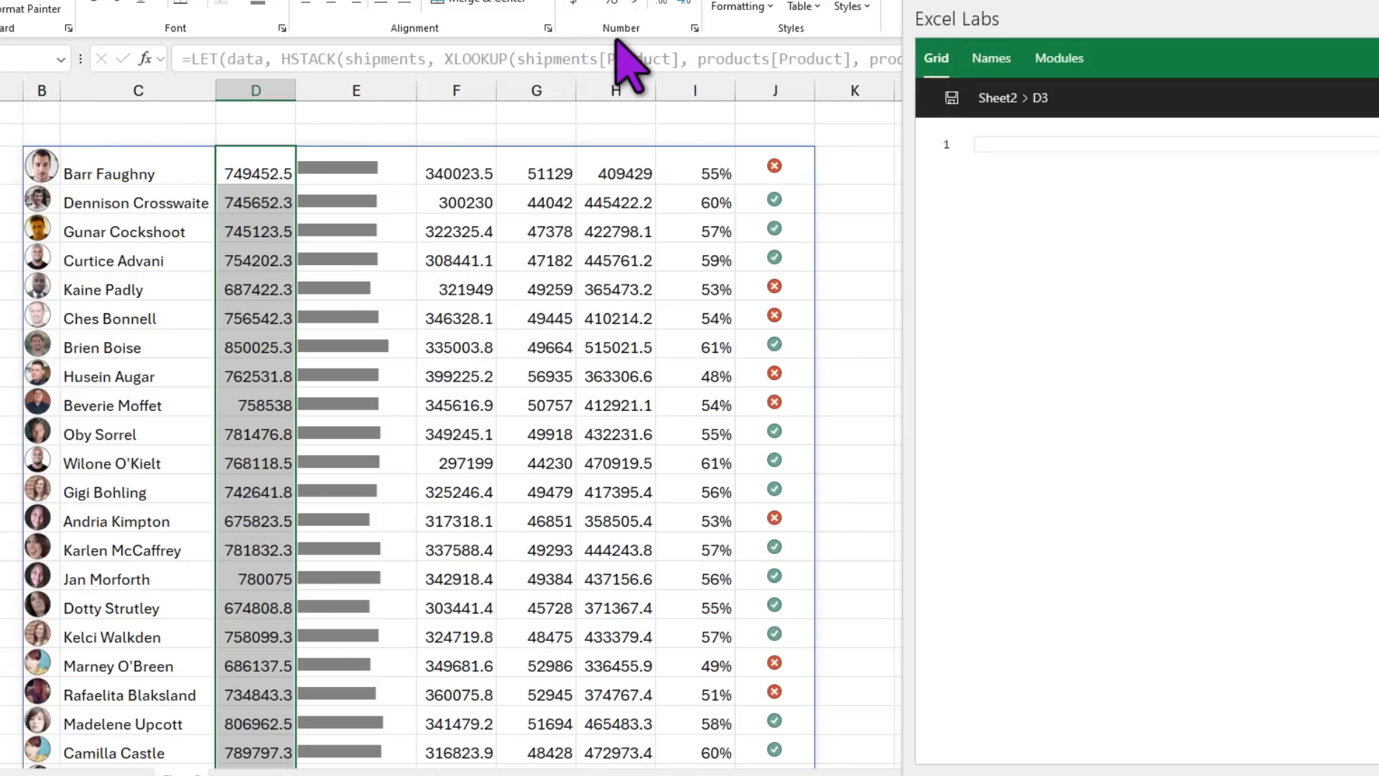
pyautogui.hotkey('ctrl', '1')
pyautogui.click(898, 158)
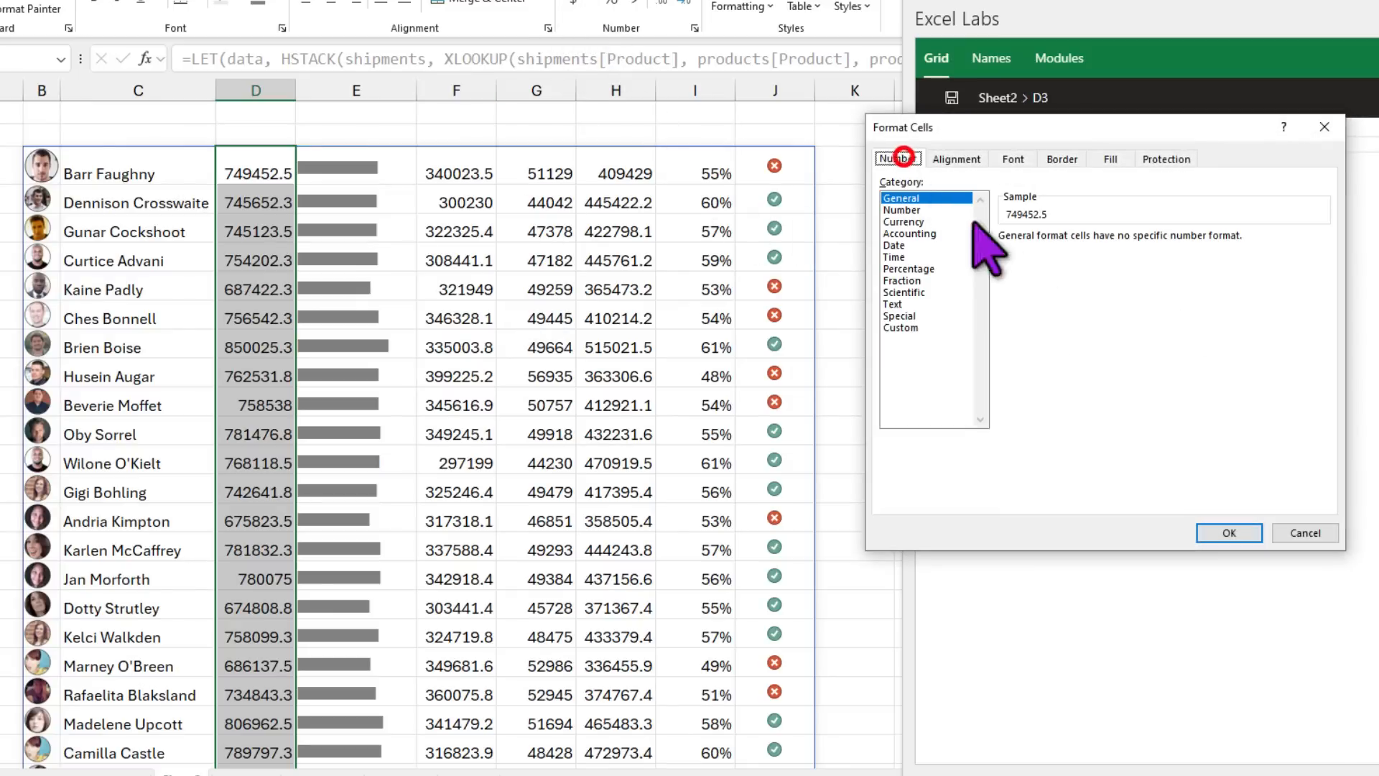
pyautogui.click(903, 221)
pyautogui.doubleClick(1121, 242)
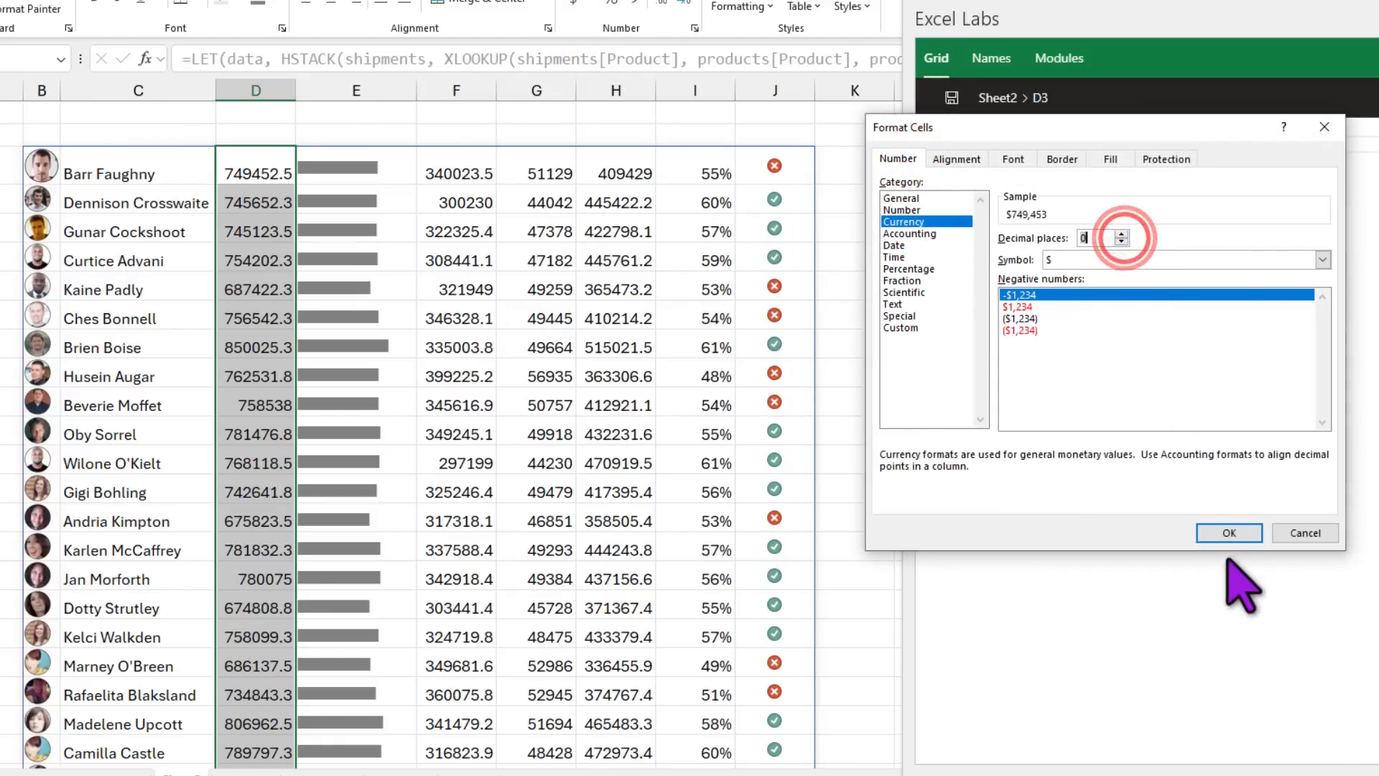
pyautogui.click(1229, 532)
pyautogui.click(838, 365)
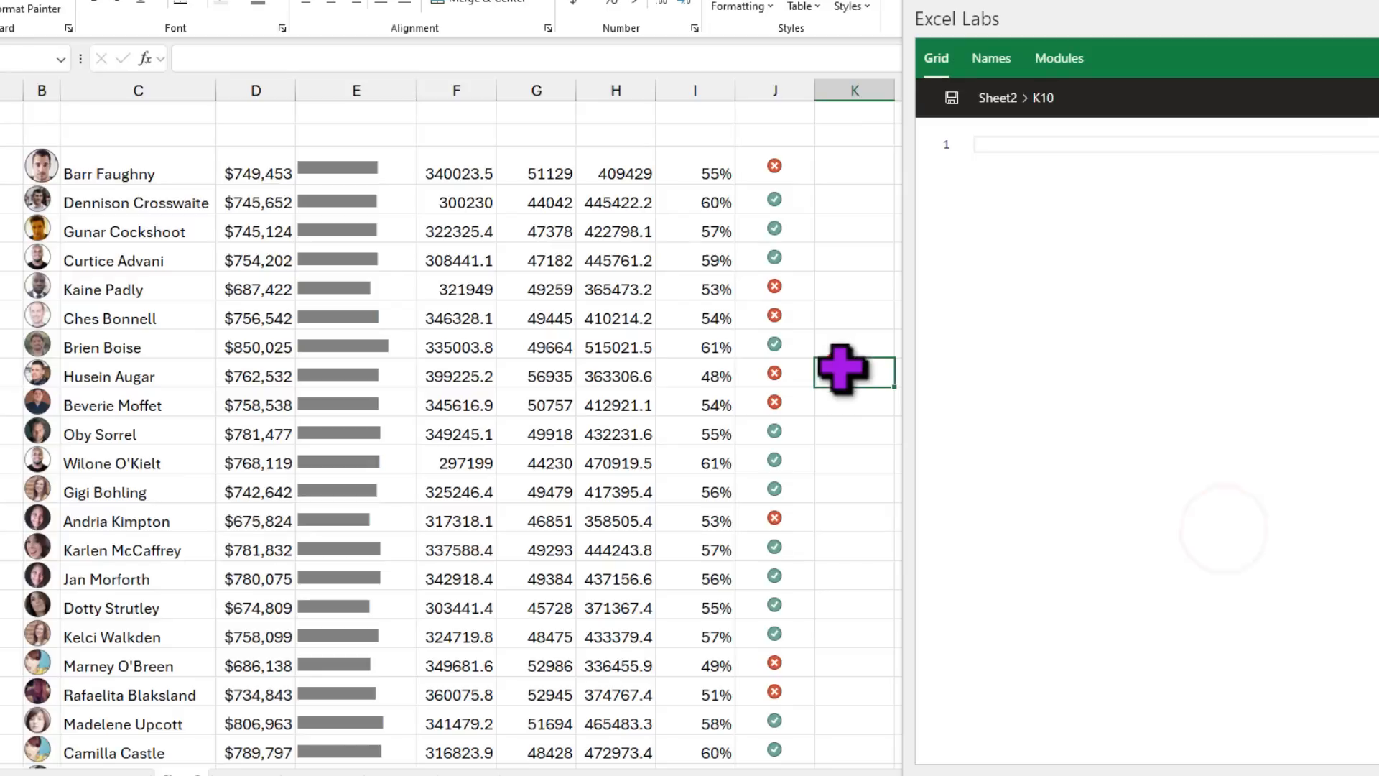
# Step: Reselect the revenue range D3:D27 for further formatting
pyautogui.click(260, 165)
pyautogui.scroll(-4, 274, 502)
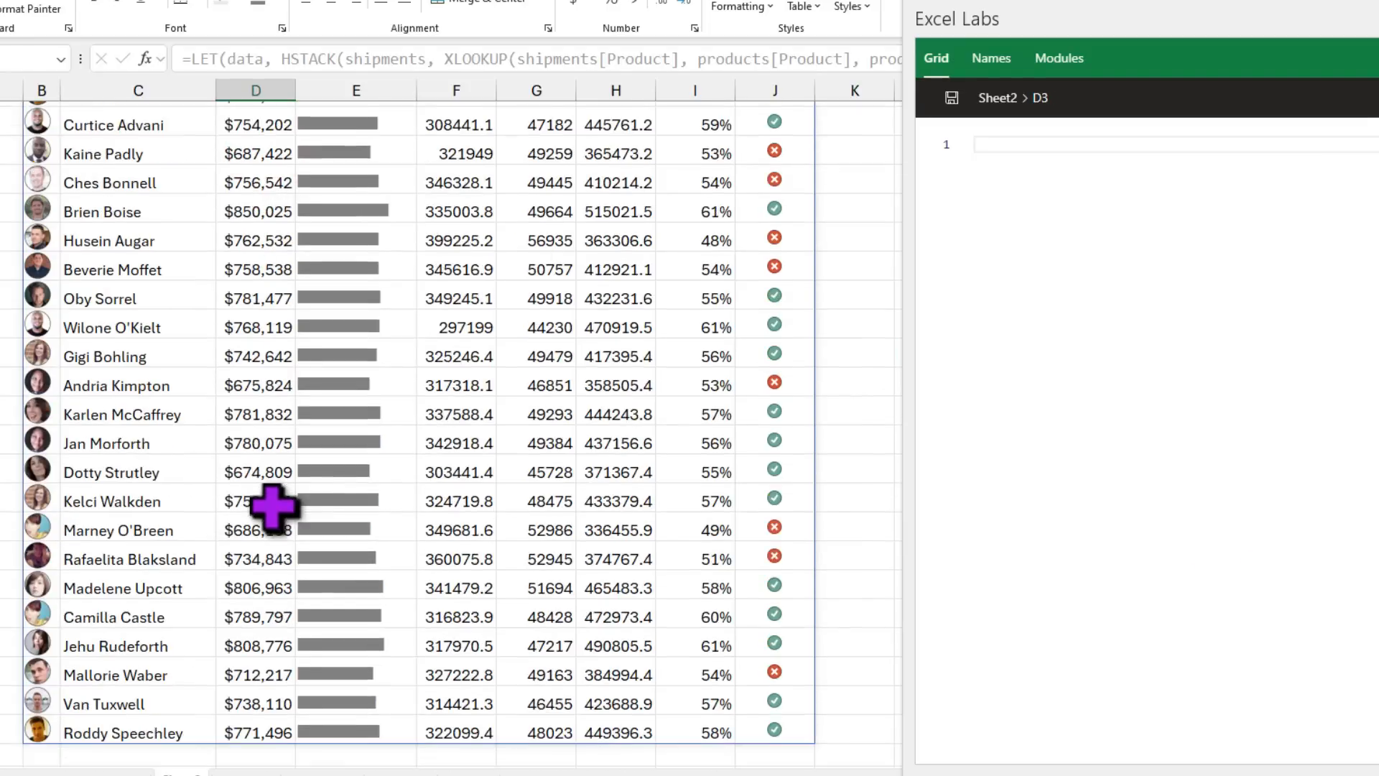
pyautogui.scroll(4, 274, 502)
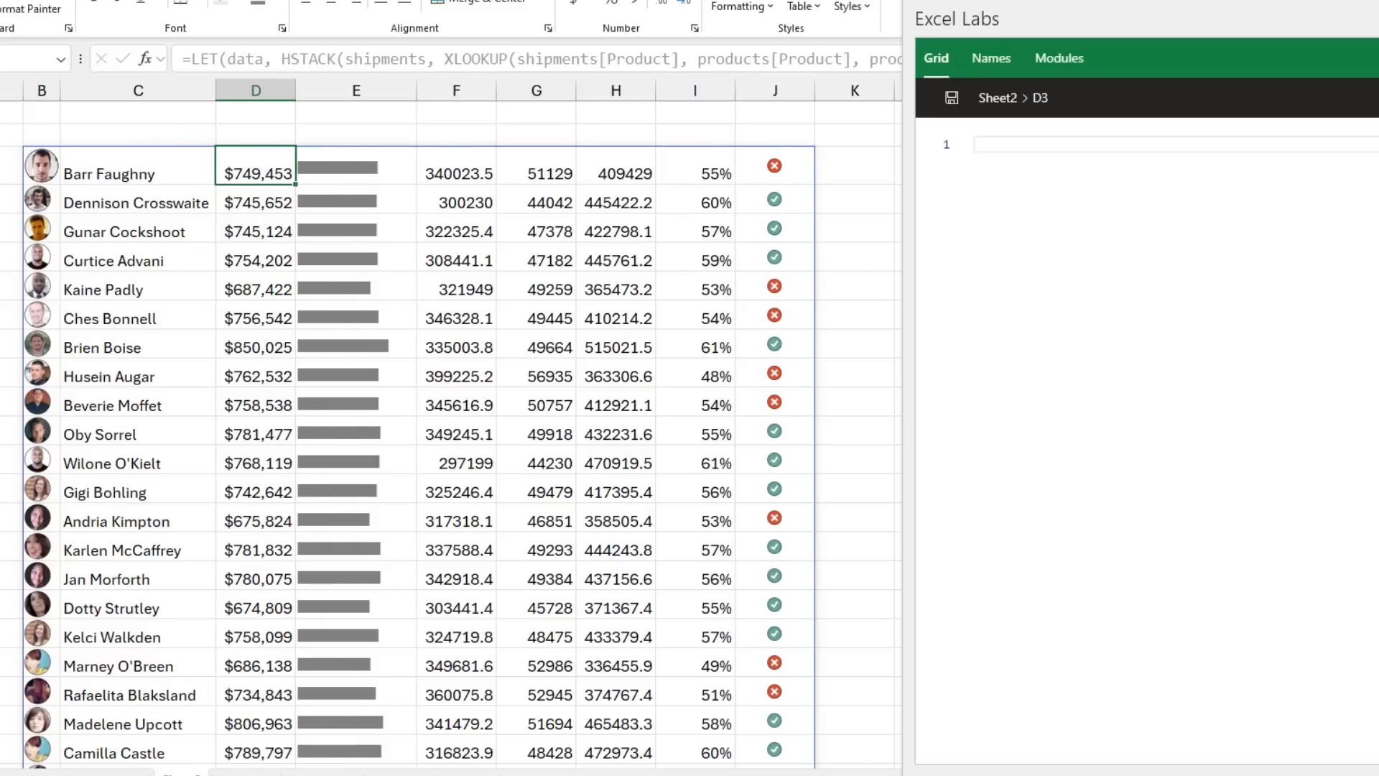
pyautogui.click(118, 765)
pyautogui.moveTo(212, 207); pyautogui.dragTo(212, 572)
pyautogui.scroll(-3, 246, 615)
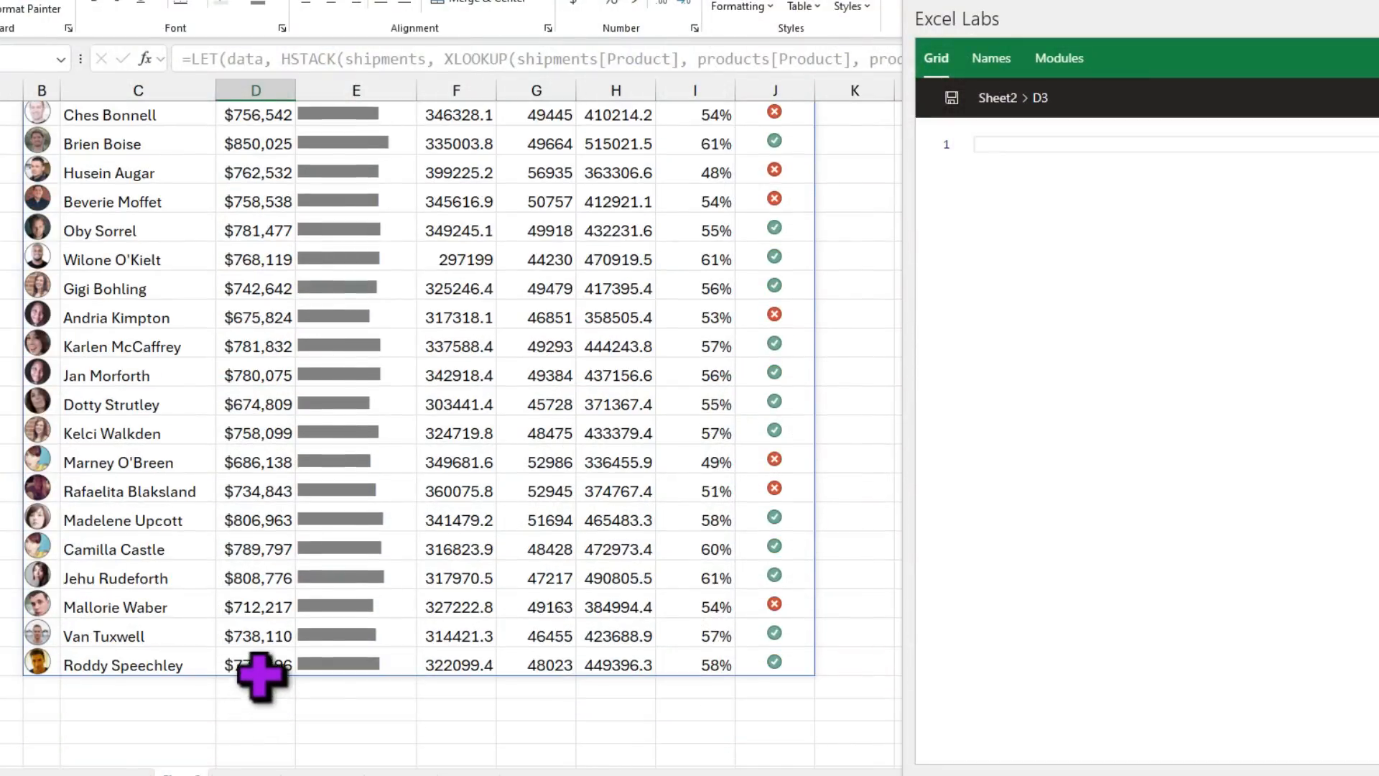
pyautogui.keyDown('shift'); pyautogui.click(261, 665); pyautogui.keyUp('shift')
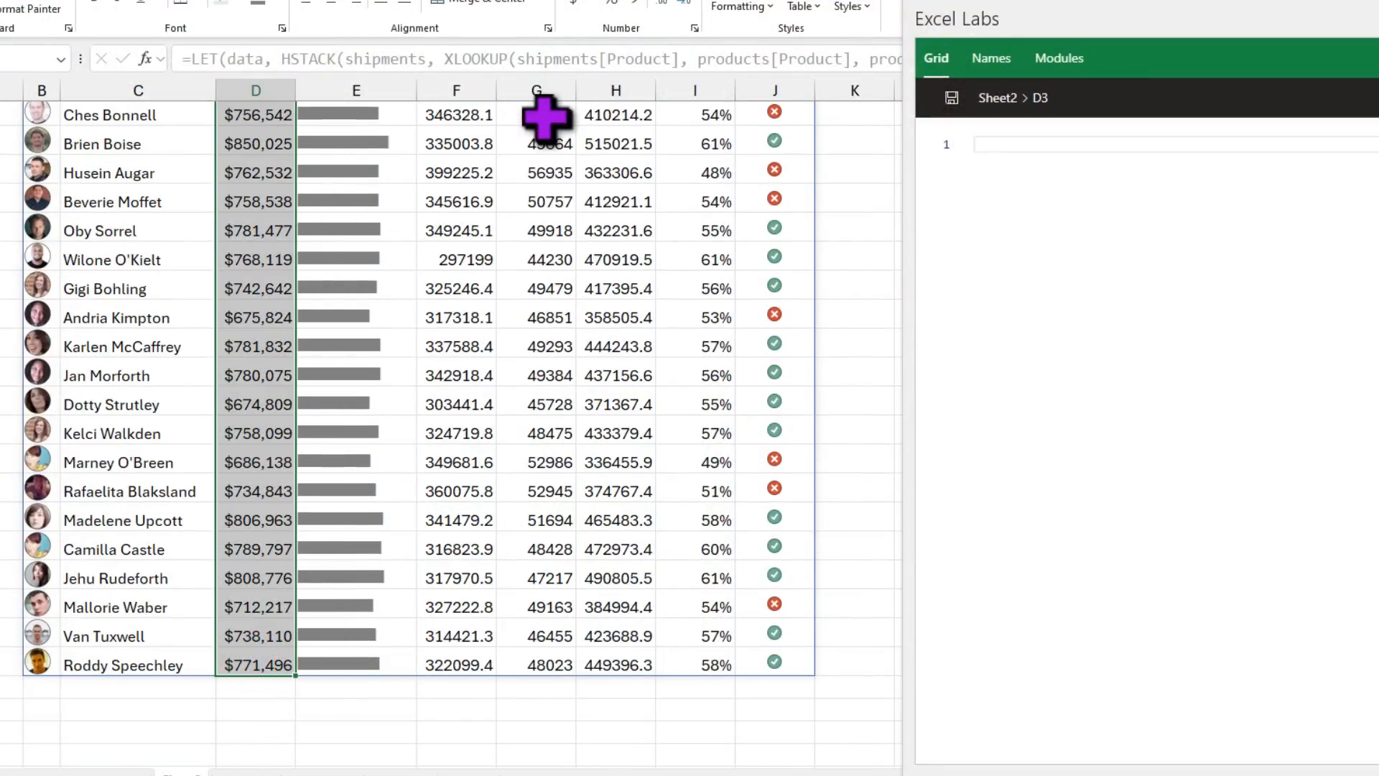
# Step: Apply the custom format $#,##,.0"k" to the revenue column to show thousands
pyautogui.scroll(3, 545, 117)
pyautogui.hotkey('ctrl', '1')
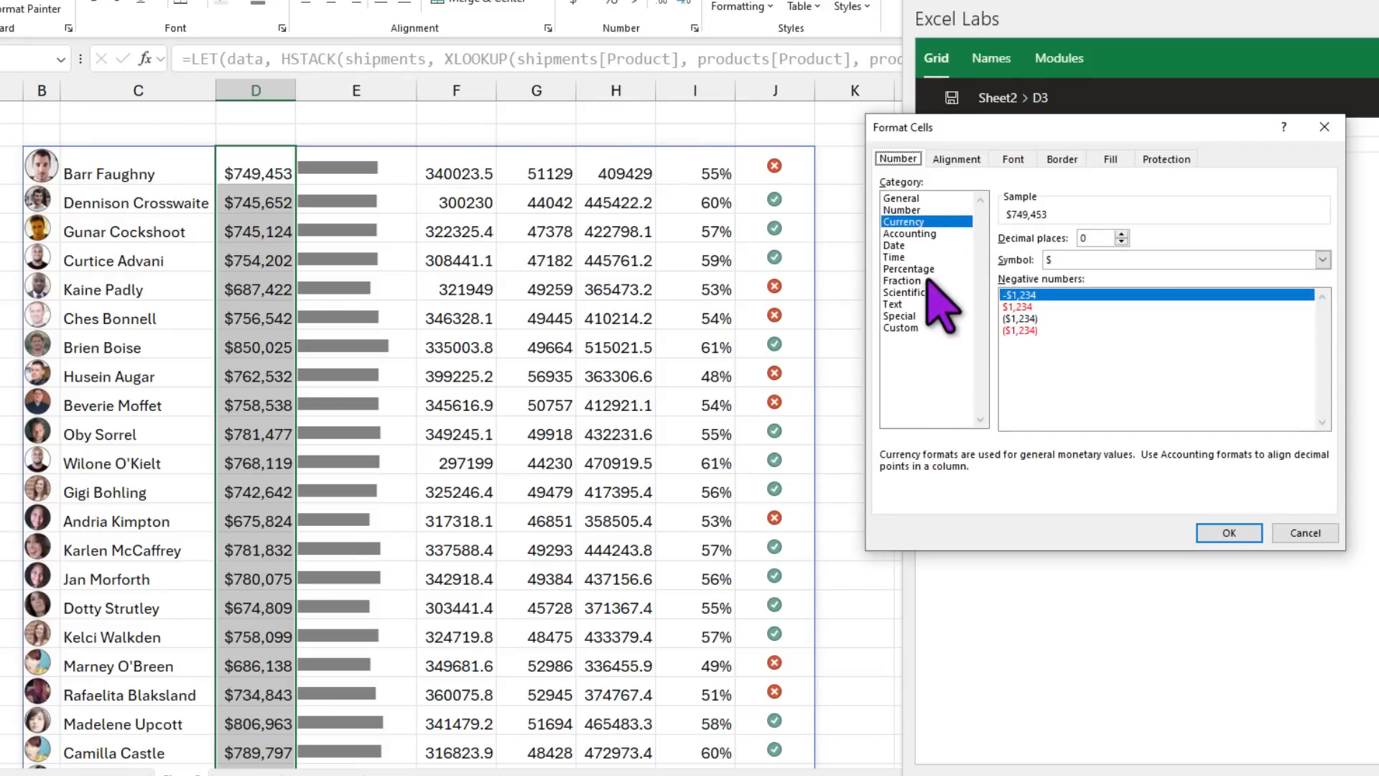
pyautogui.click(911, 327)
pyautogui.click(1060, 254)
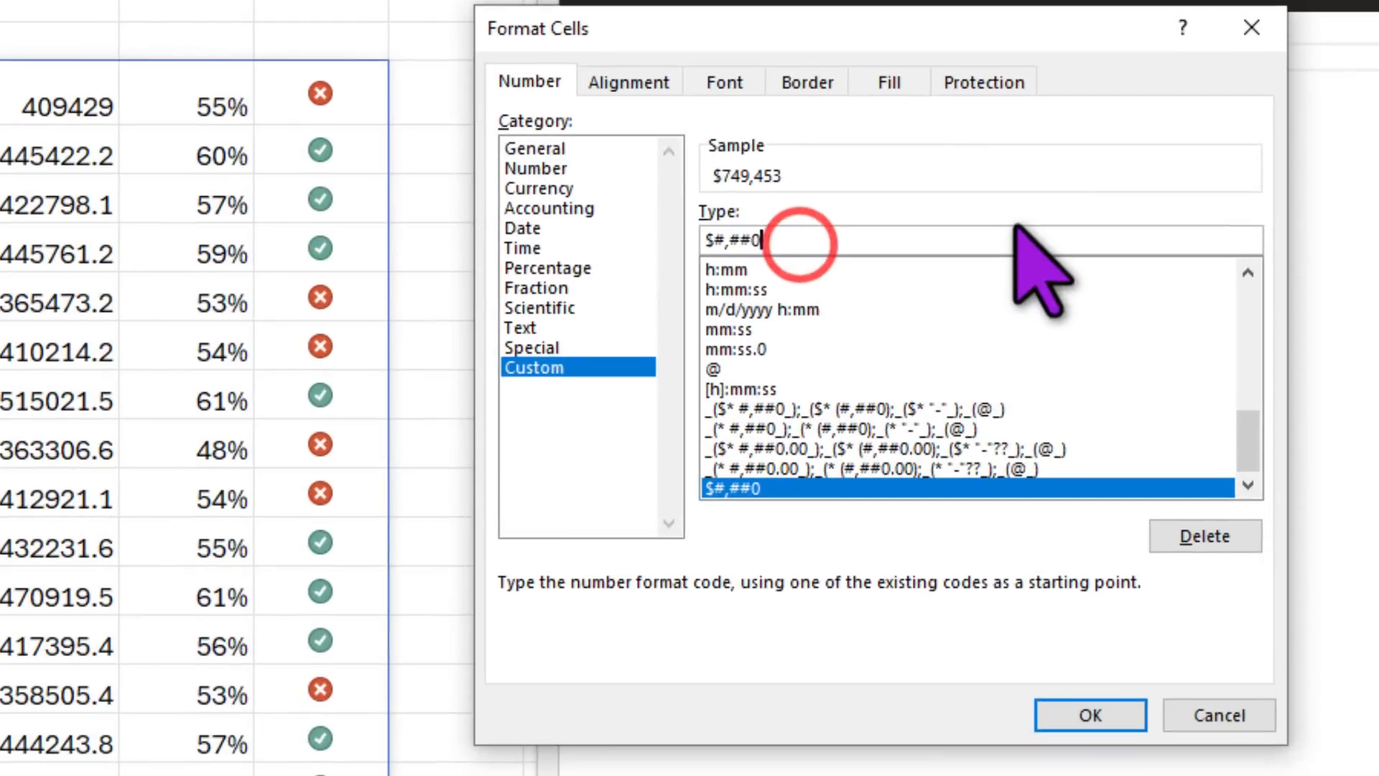
pyautogui.press('BackSpace')
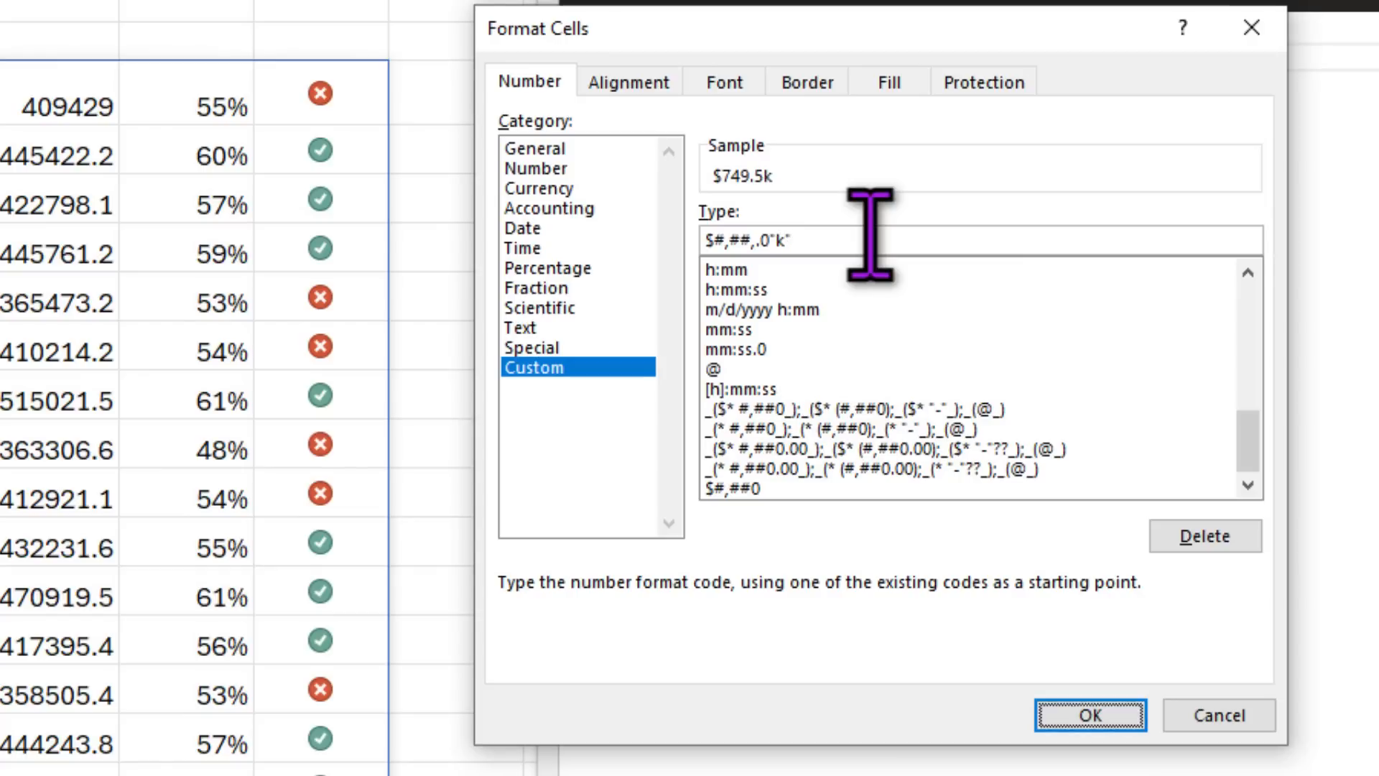
pyautogui.press('Return')
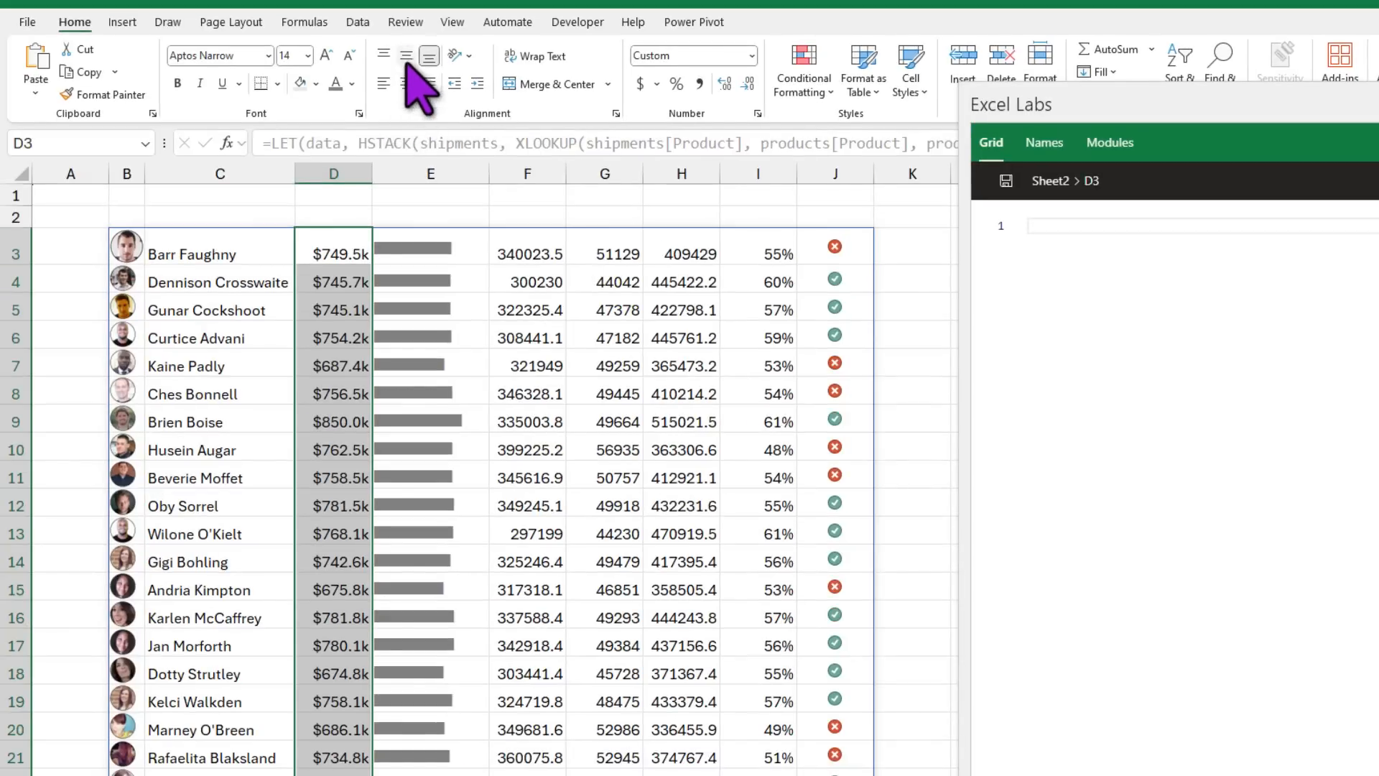
# Step: Middle-align and left-align the revenue values in column D
pyautogui.click(405, 55)
pyautogui.click(383, 84)
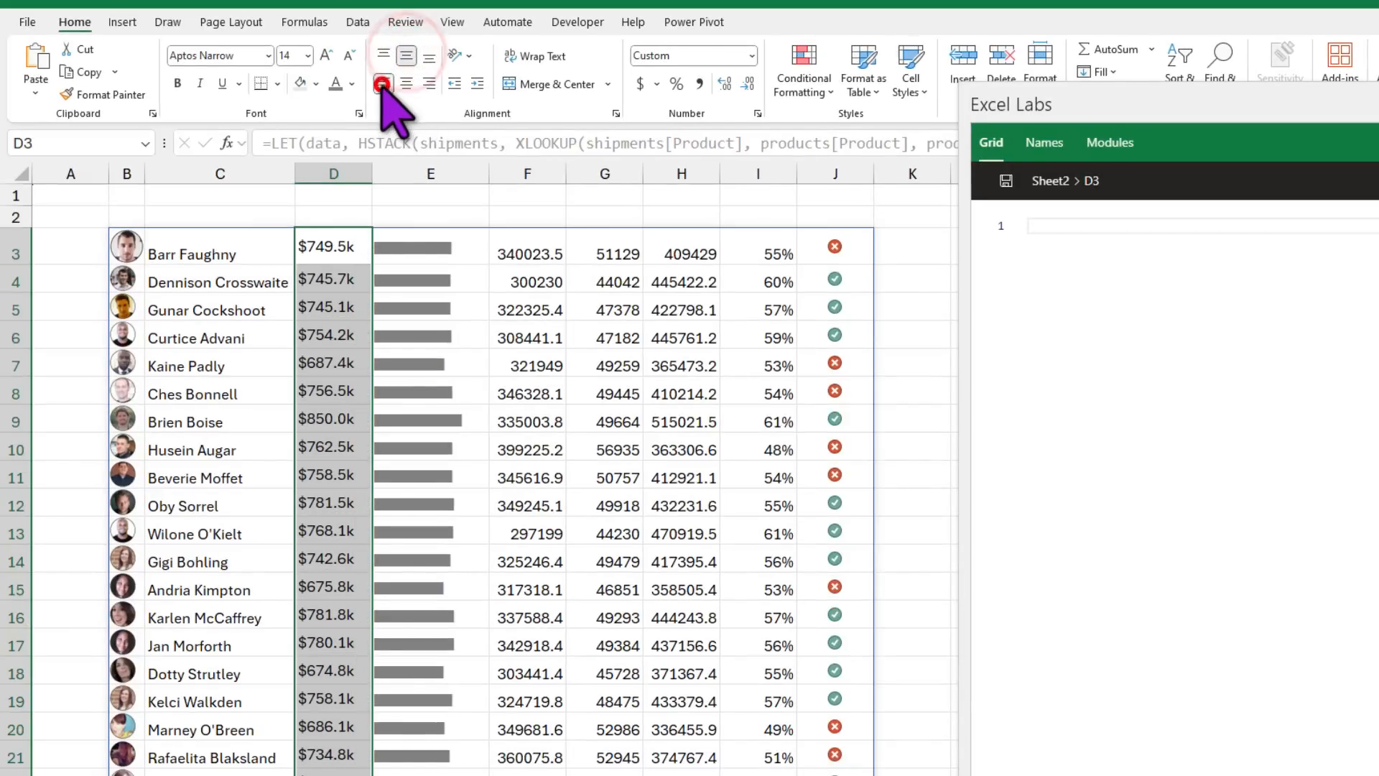
pyautogui.click(339, 231)
pyautogui.click(128, 243)
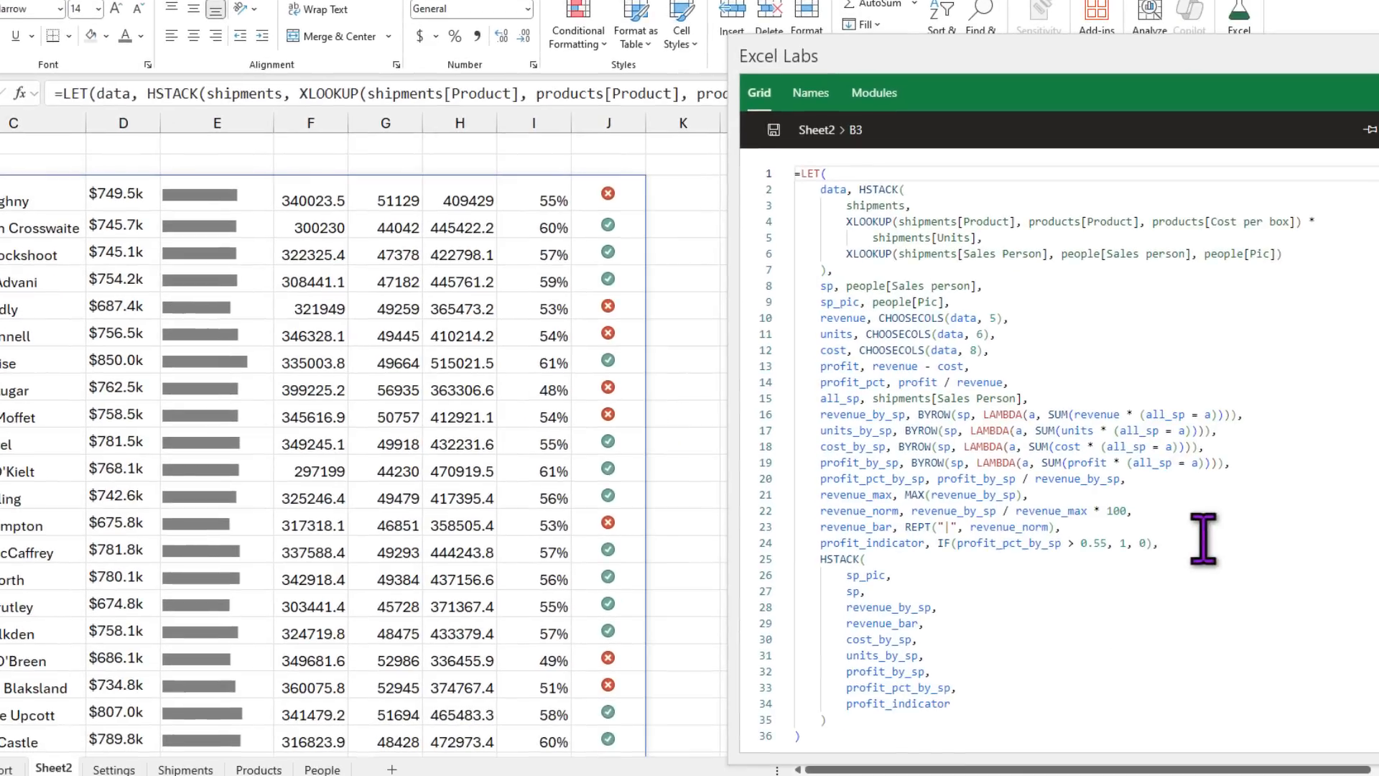
# Step: Add a revenue_disp variable defined as TEXT(revenue_by_sp,"$#,##,.0k") to the LET formula
pyautogui.click(1198, 546)
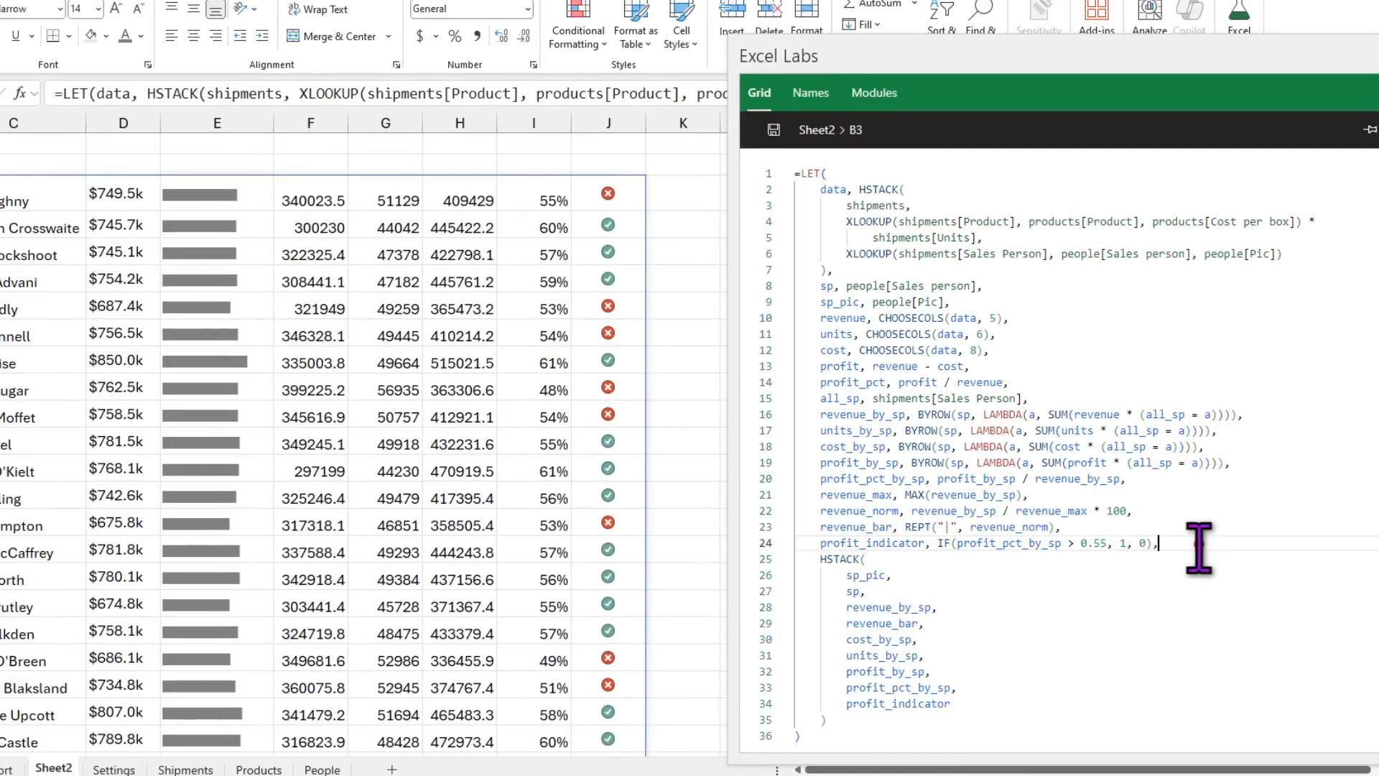
pyautogui.press('Return')
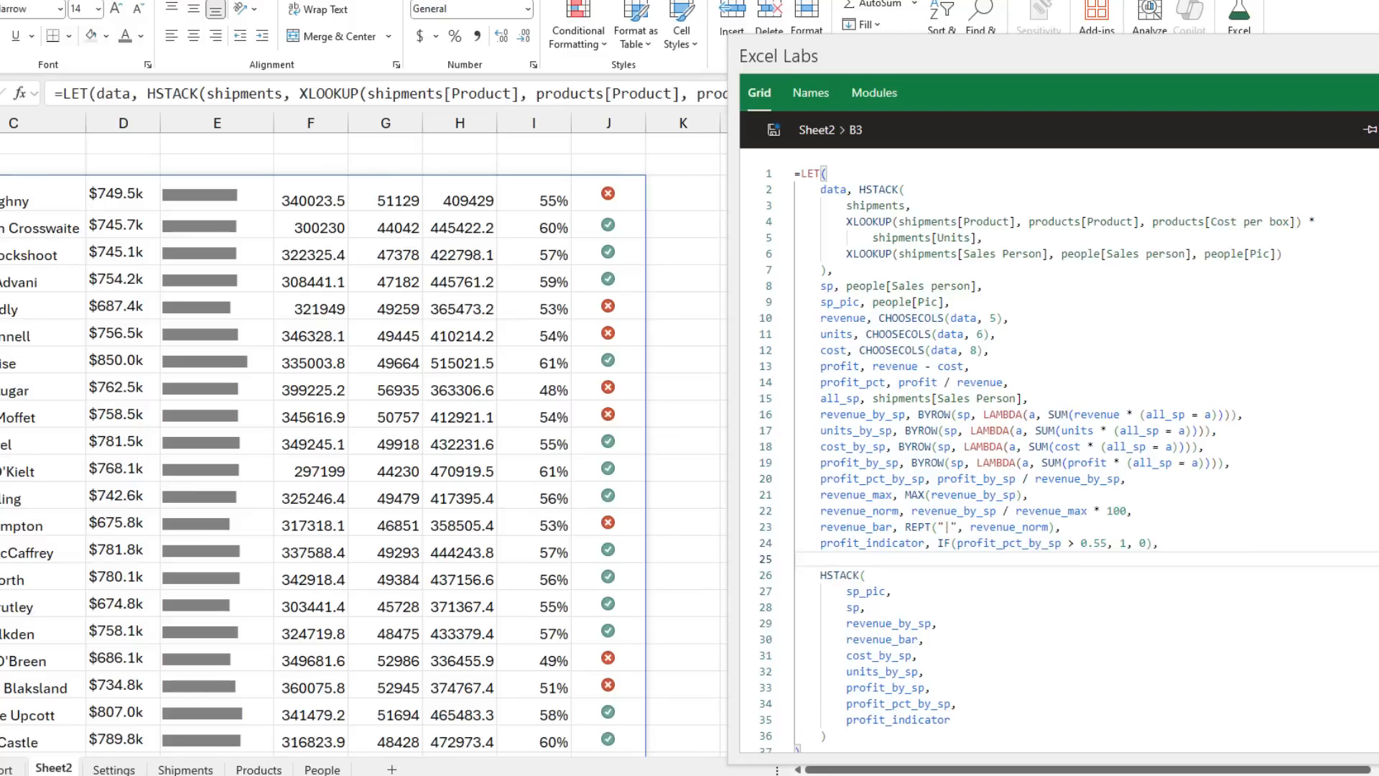
pyautogui.press('Return')
pyautogui.press('BackSpace')
pyautogui.press('Return')
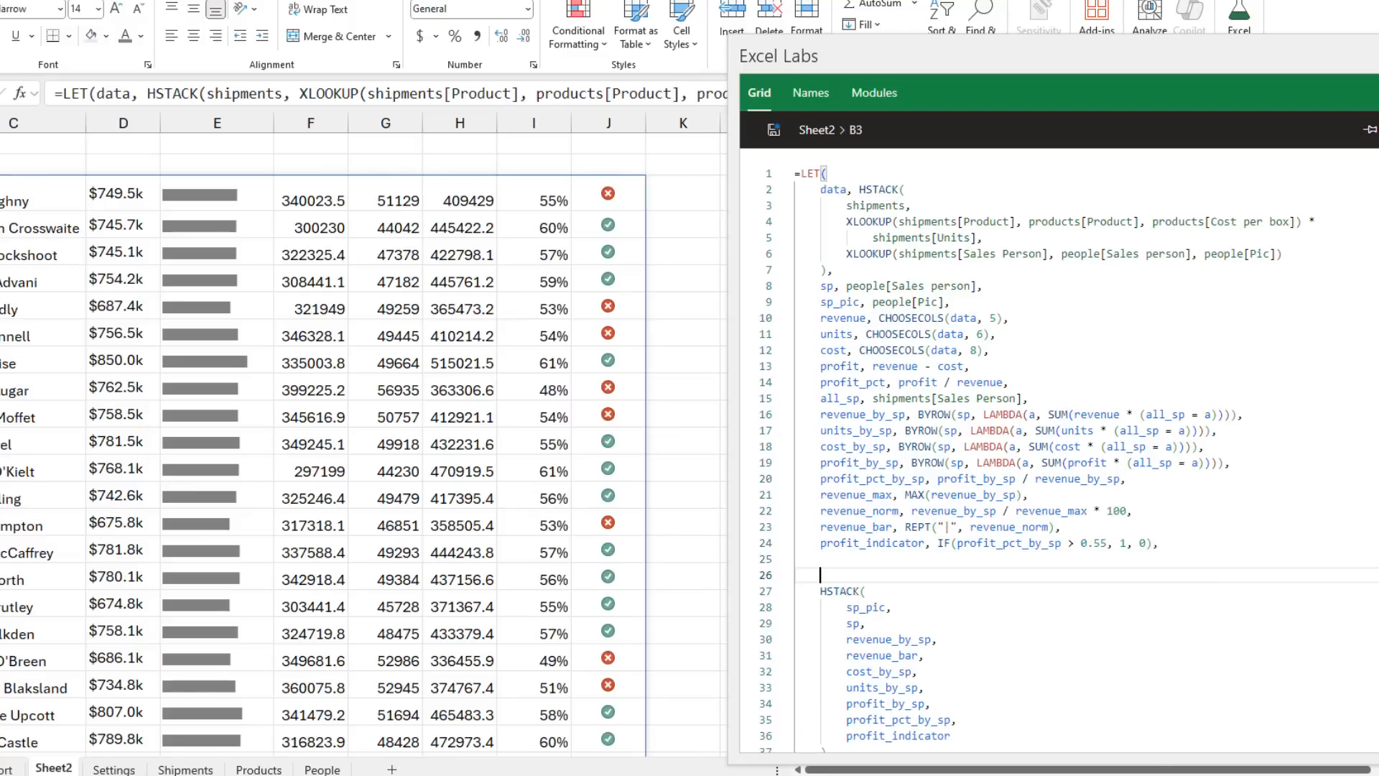
pyautogui.write('revenue')
pyautogui.write('_cisp,')
pyautogui.write('text')
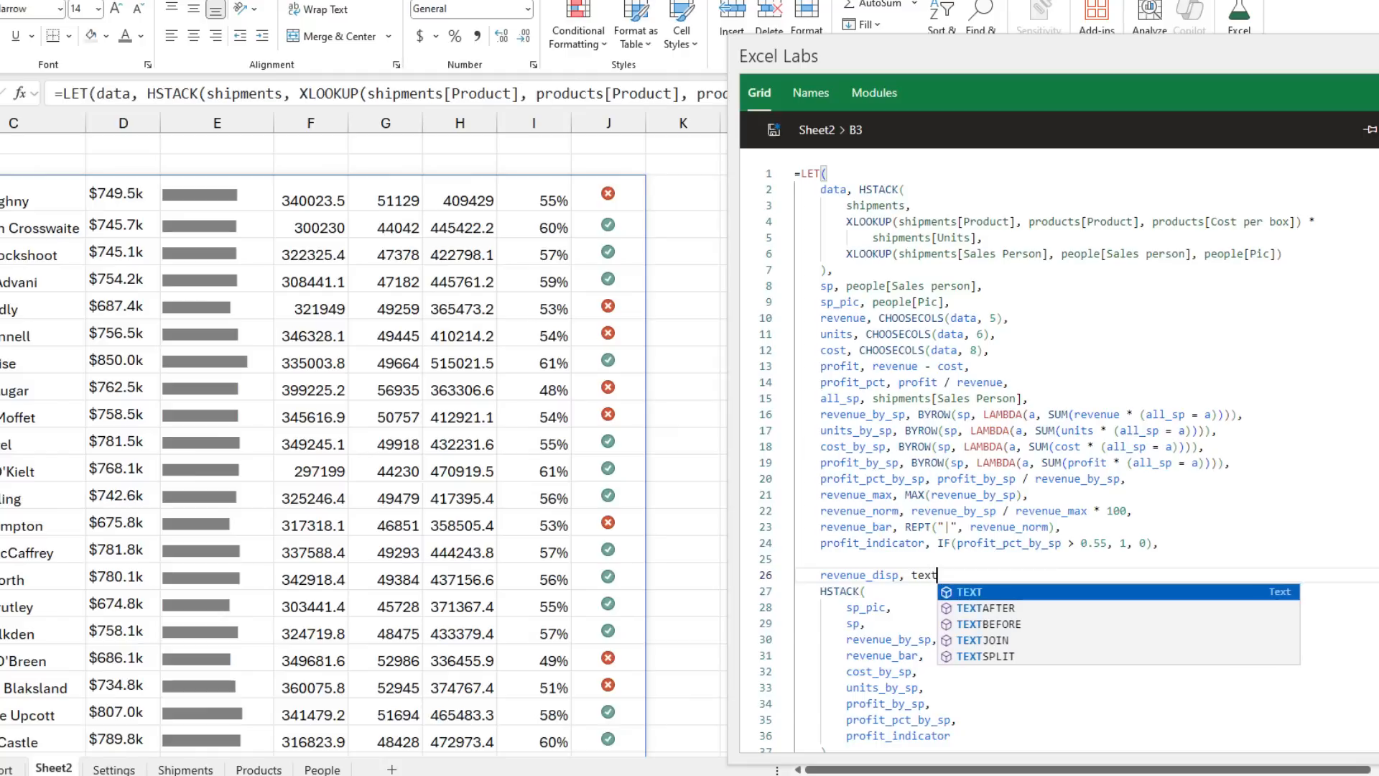
pyautogui.press('Tab')
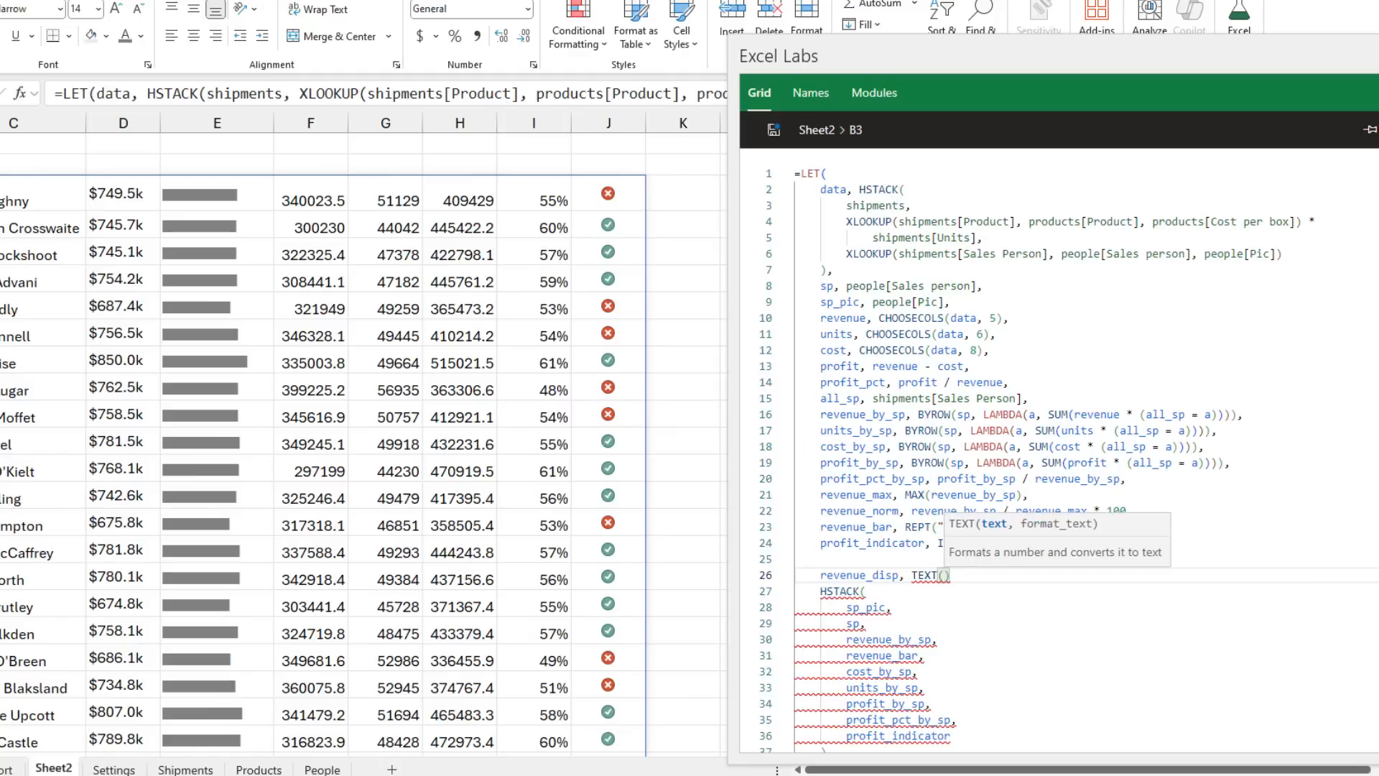
pyautogui.write('reve')
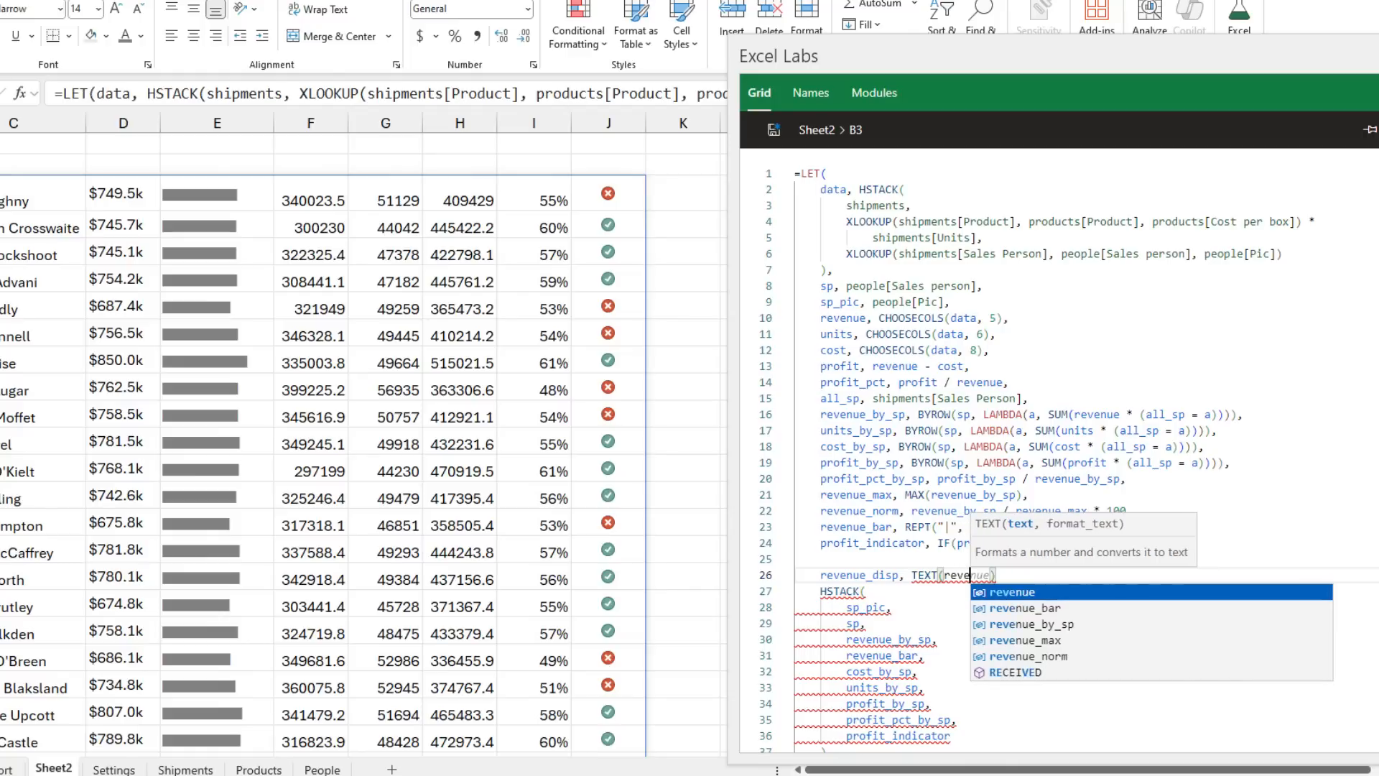
pyautogui.press('Down')
pyautogui.press('Down')
pyautogui.press('Tab')
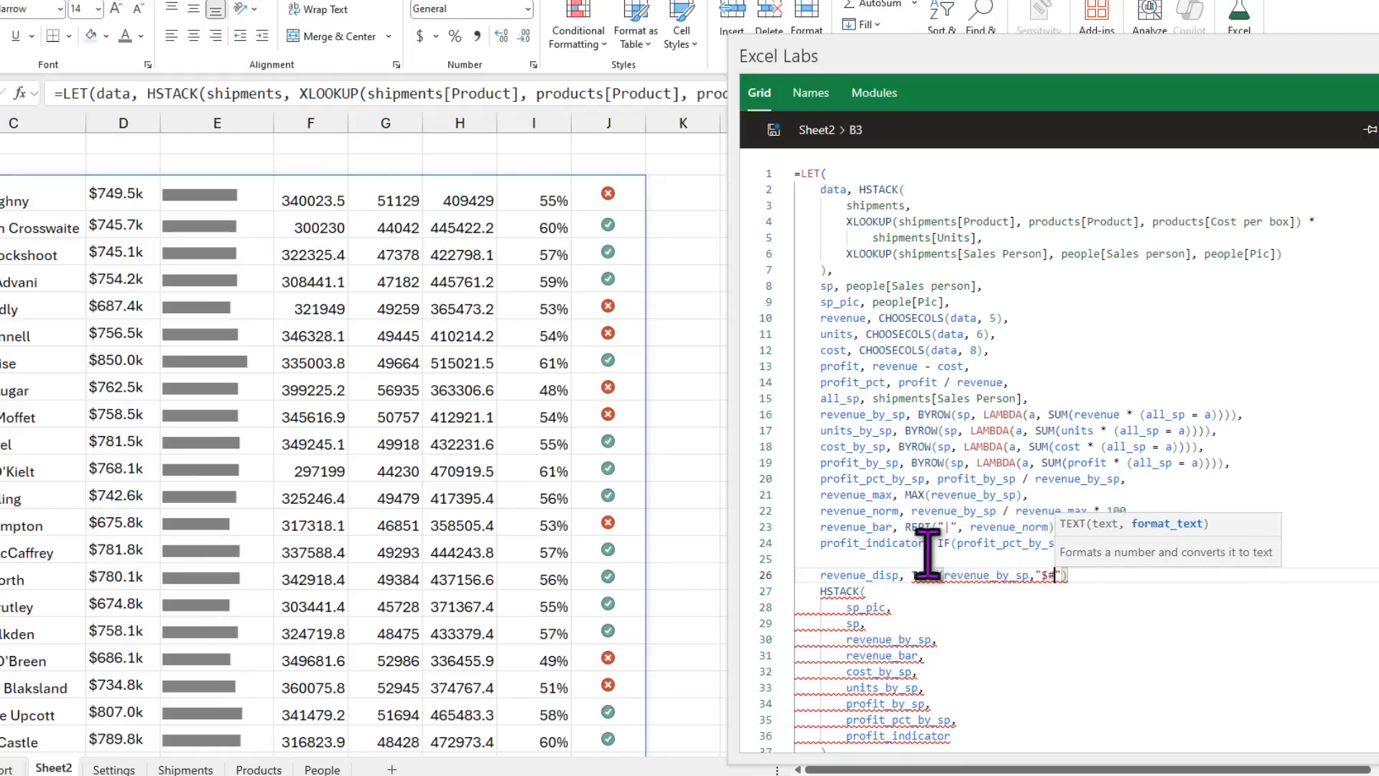
pyautogui.write(',##,.0k"),')
# Step: Replace revenue_by_sp in the HSTACK output with revenue_disp and check the result in D3
pyautogui.moveTo(819, 575); pyautogui.dragTo(881, 576)
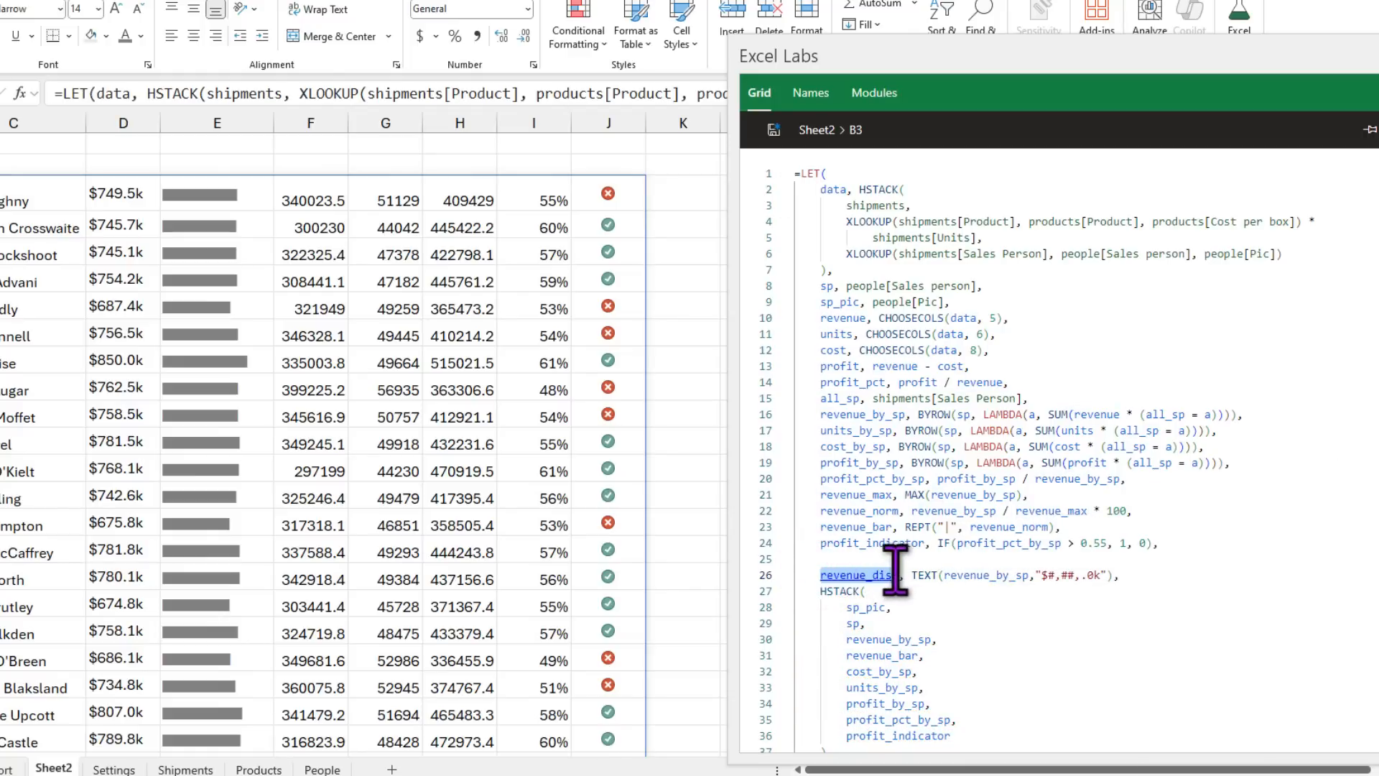
pyautogui.moveTo(848, 639); pyautogui.dragTo(939, 640)
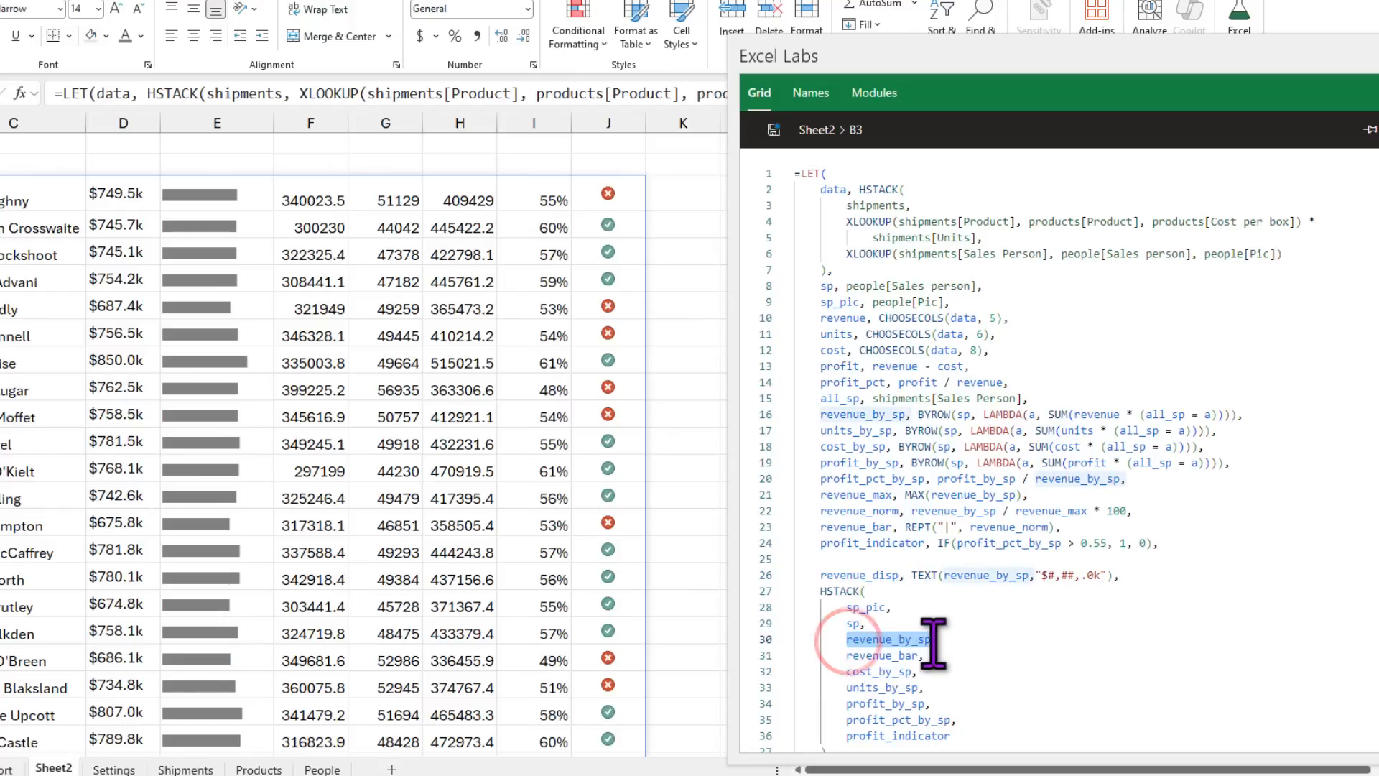
pyautogui.write('revenue_disp')
pyautogui.scroll(-2, 984, 670)
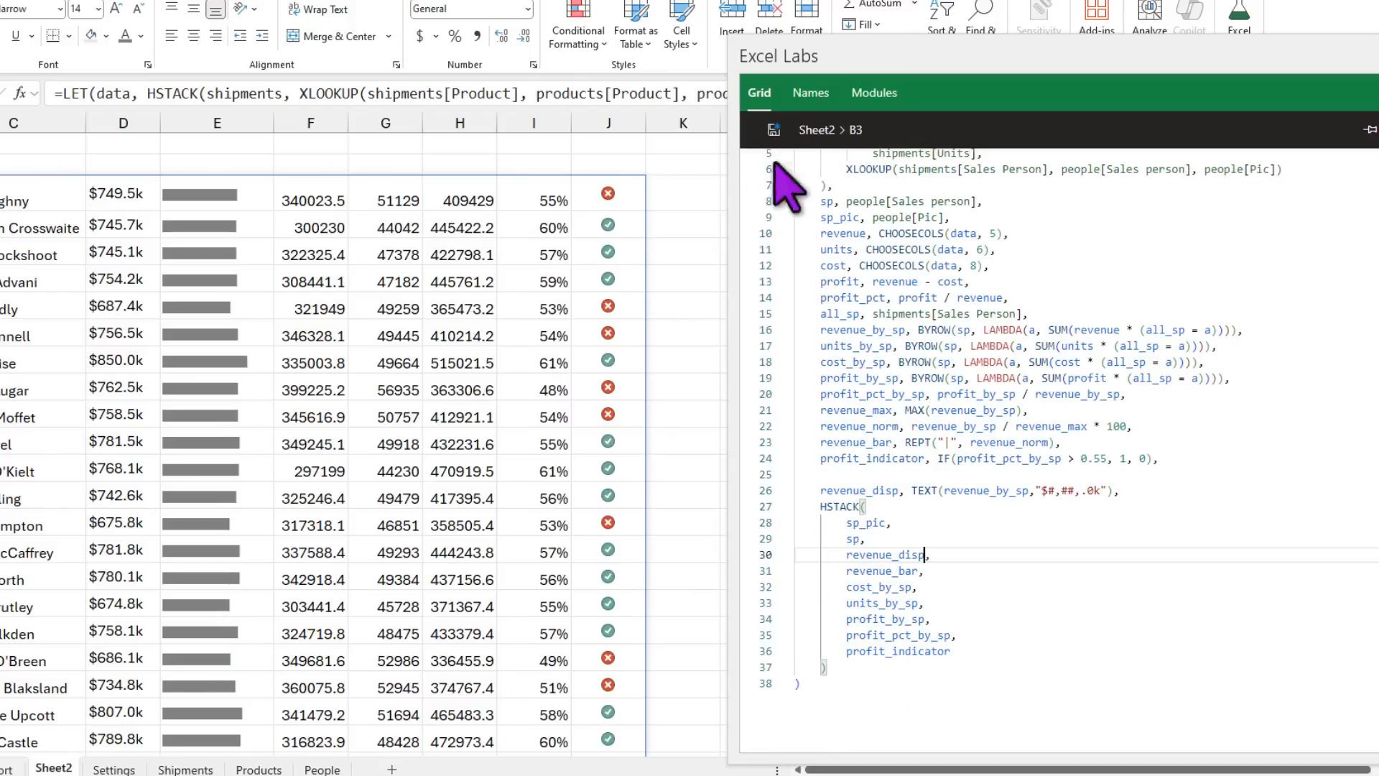
pyautogui.click(118, 195)
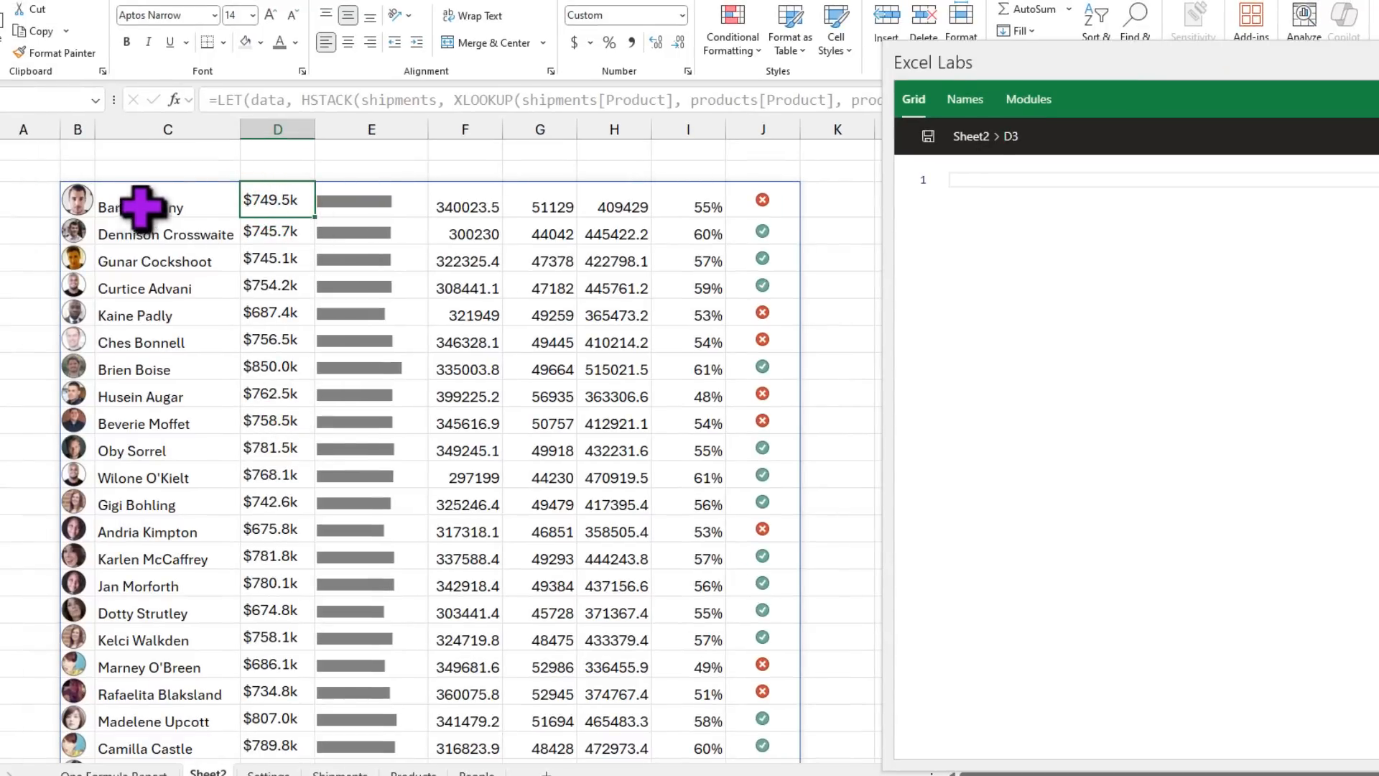
# Step: Add a cost_disp TEXT display variable below revenue_disp in the B3 LET formula
pyautogui.click(78, 208)
pyautogui.click(1296, 566)
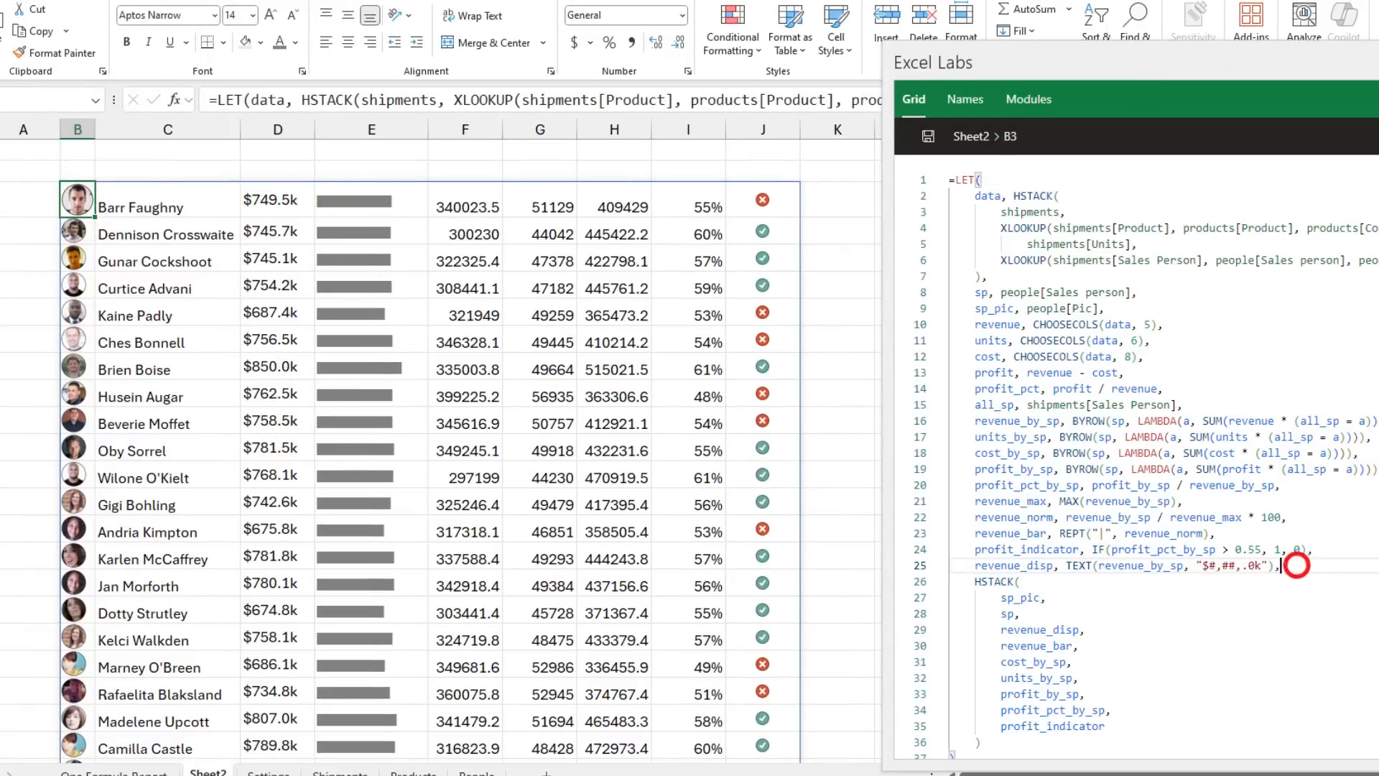
pyautogui.press('Return')
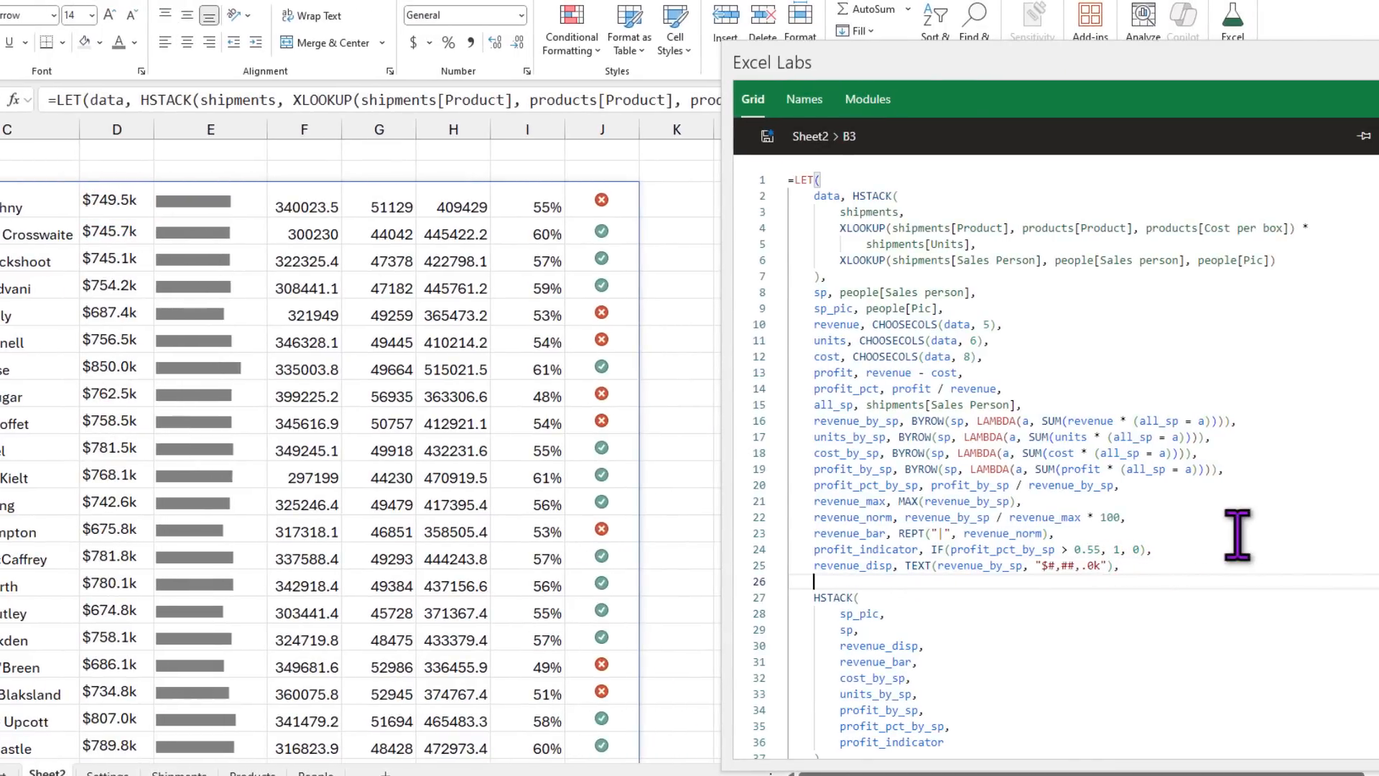
pyautogui.write('cos')
pyautogui.press('BackSpace')
pyautogui.press('BackSpace')
pyautogui.press('BackSpace')
pyautogui.write('cost_disp, TEXT(cost_by_sp, "$#,##,.0k"),')
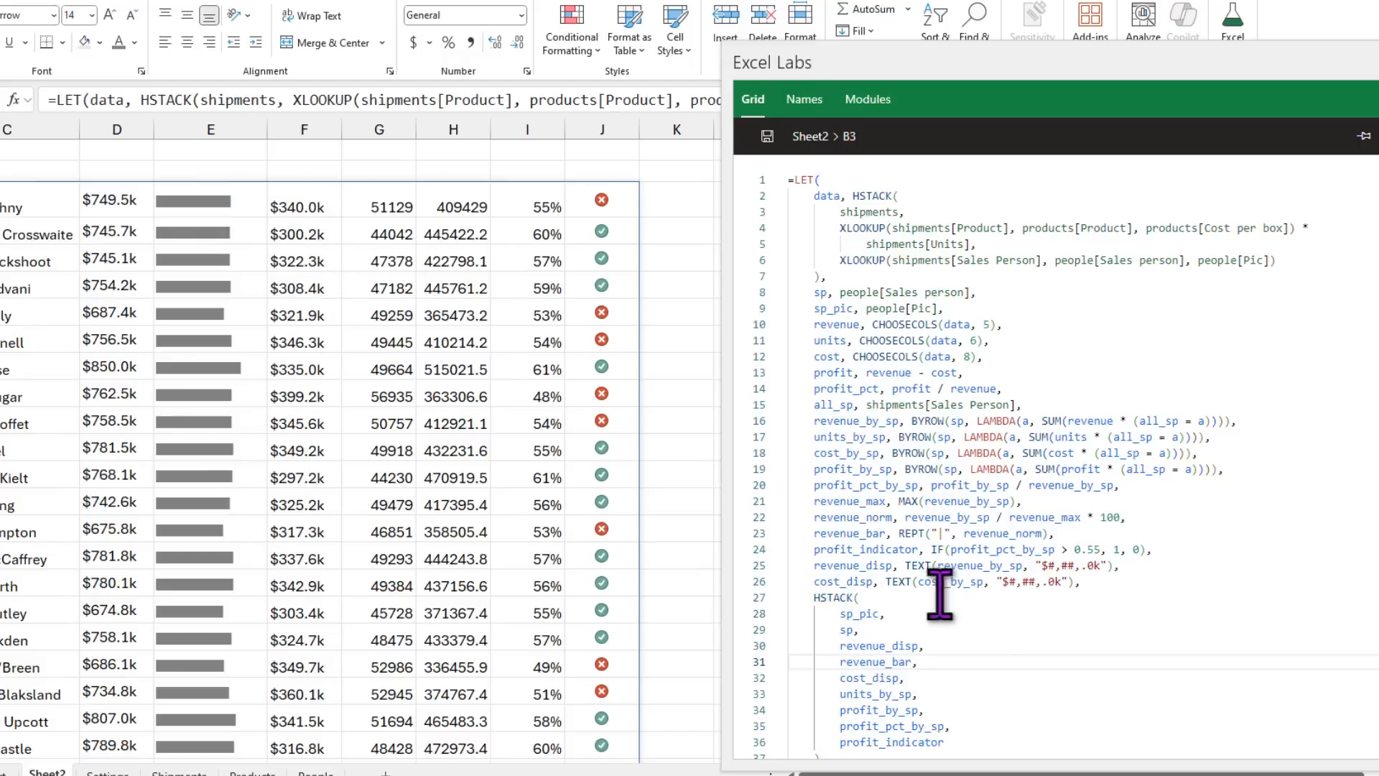
pyautogui.click(1110, 578)
pyautogui.press('Return')
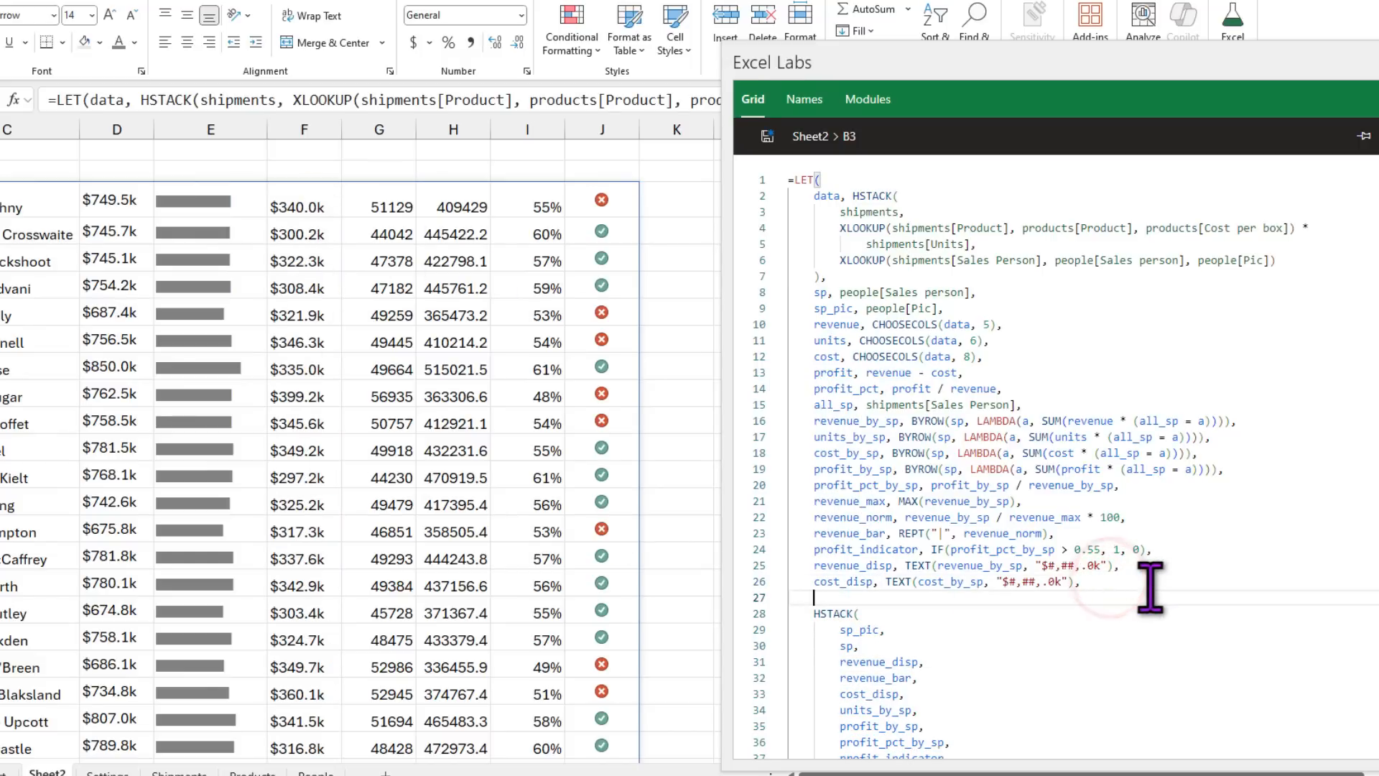
# Step: Add units_disp, profit_disp and profit_pct_disp lines, dropping the dollar sign from the units format
pyautogui.scroll(-2, 1027, 527)
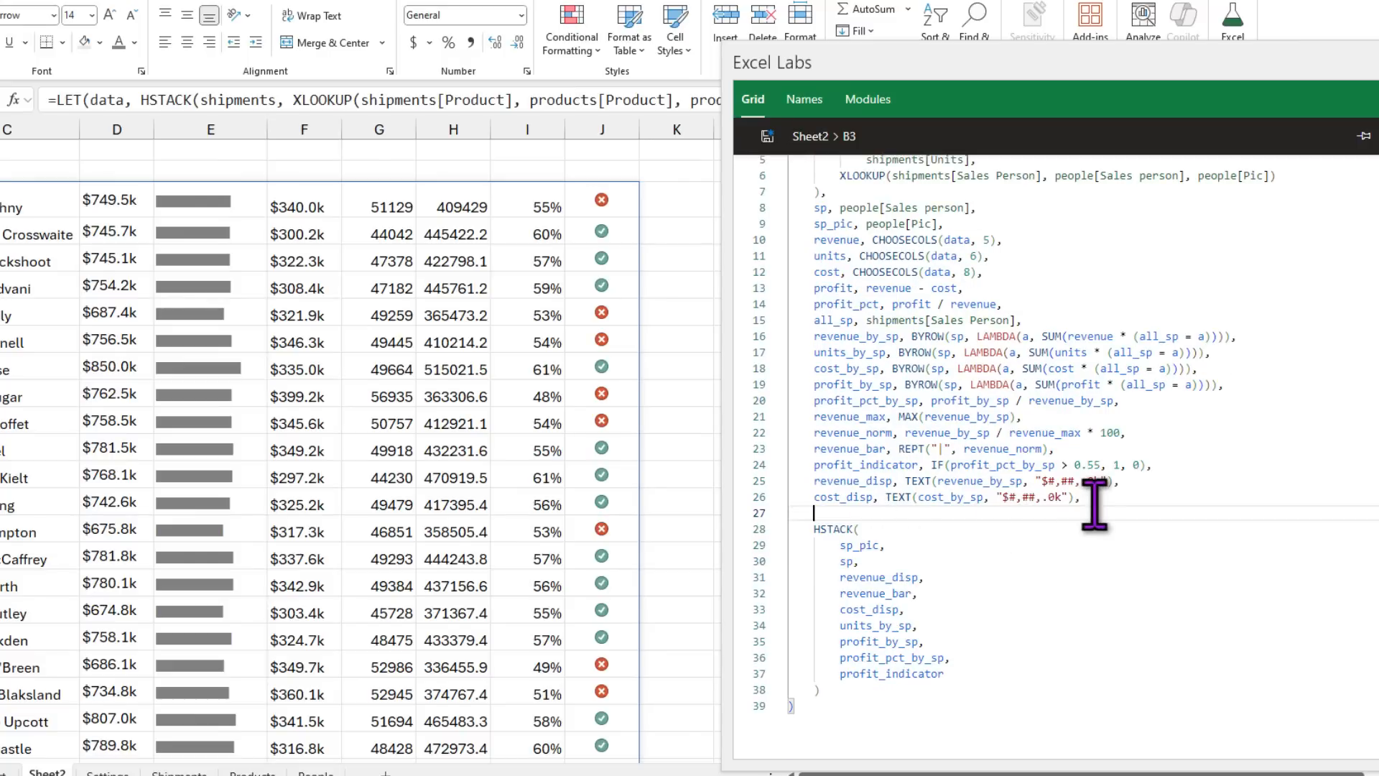
pyautogui.write('units_disp, TEXT(units_by_sp, "#,##,.0k"), profit_disp, TEXT(profit_by_sp, "$#,##,.0k"), profit_pct_disp, TEXT(profit_pct_by_sp, "0%"),')
pyautogui.click(1157, 515)
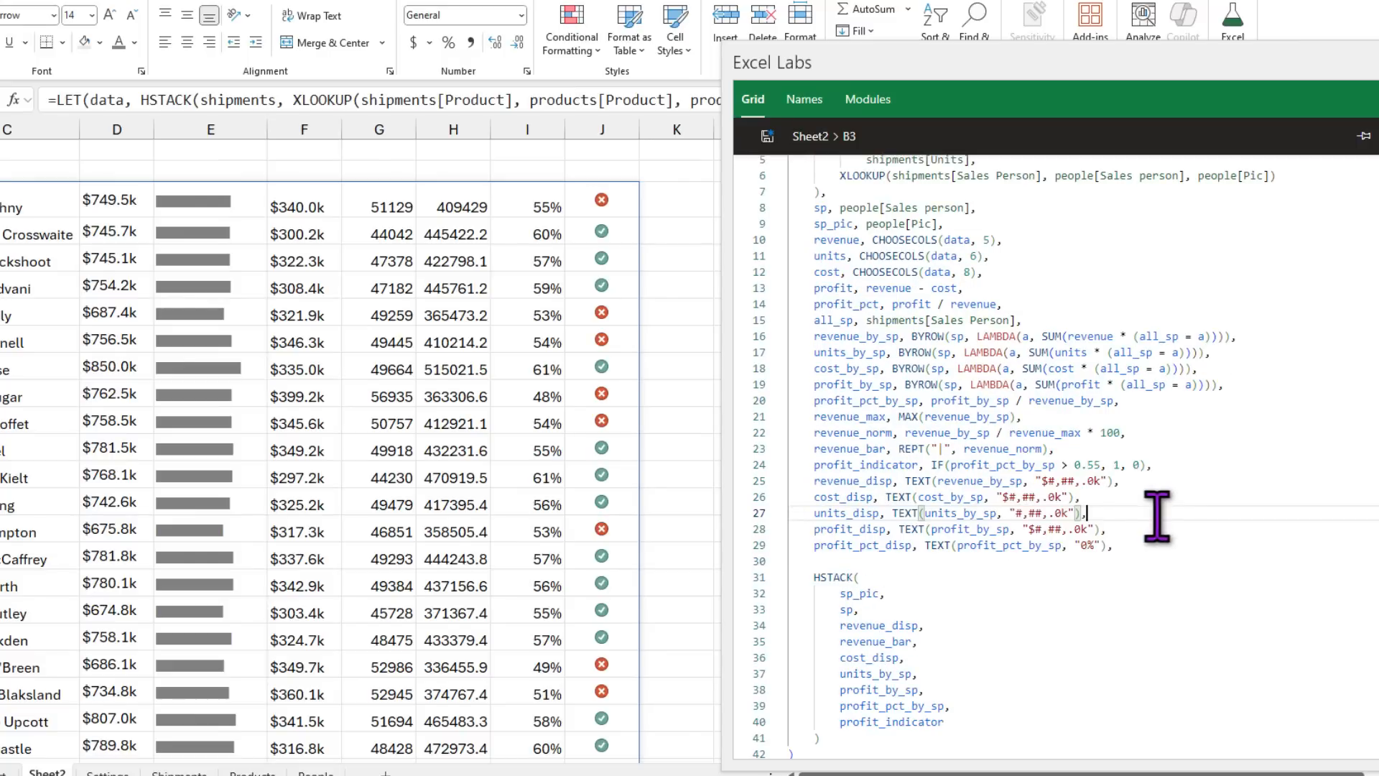
pyautogui.click(1098, 513)
pyautogui.press('Delete')
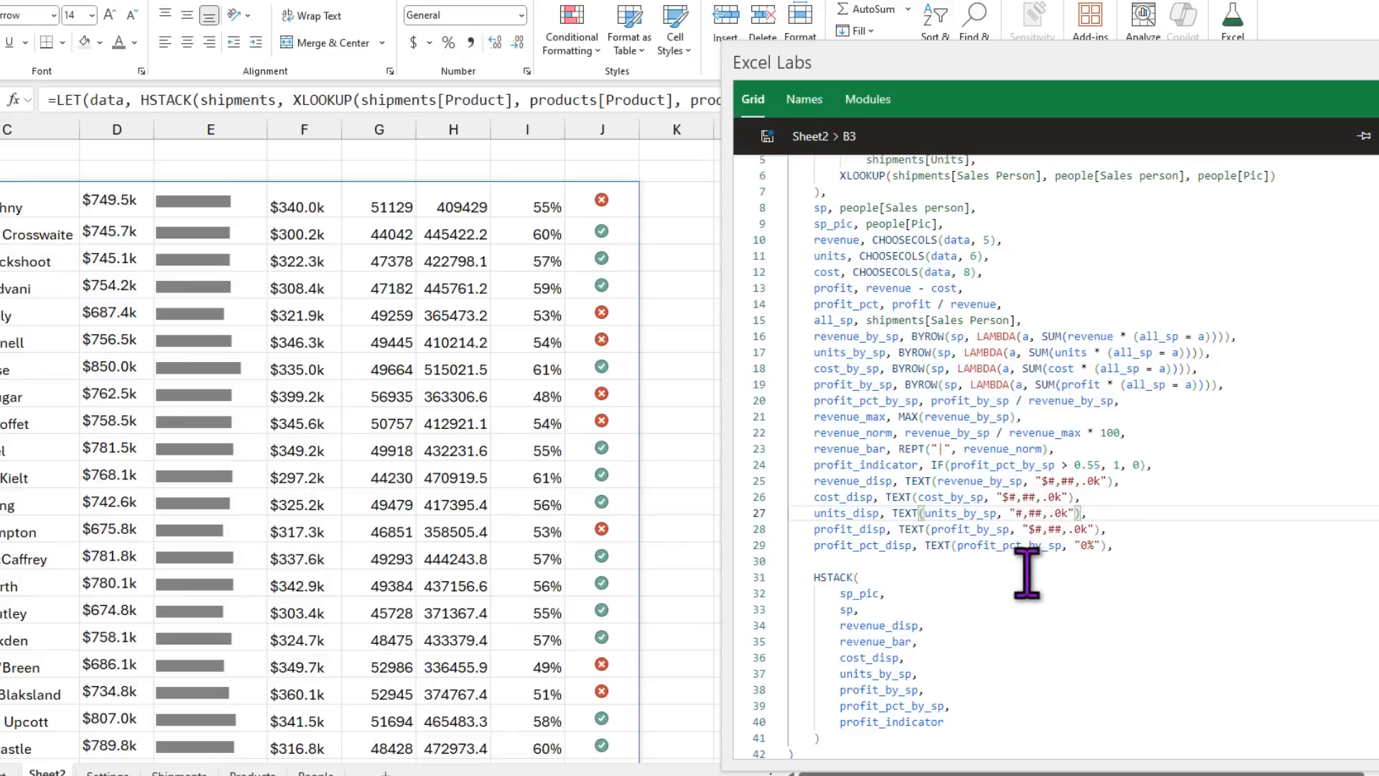
pyautogui.click(1093, 545)
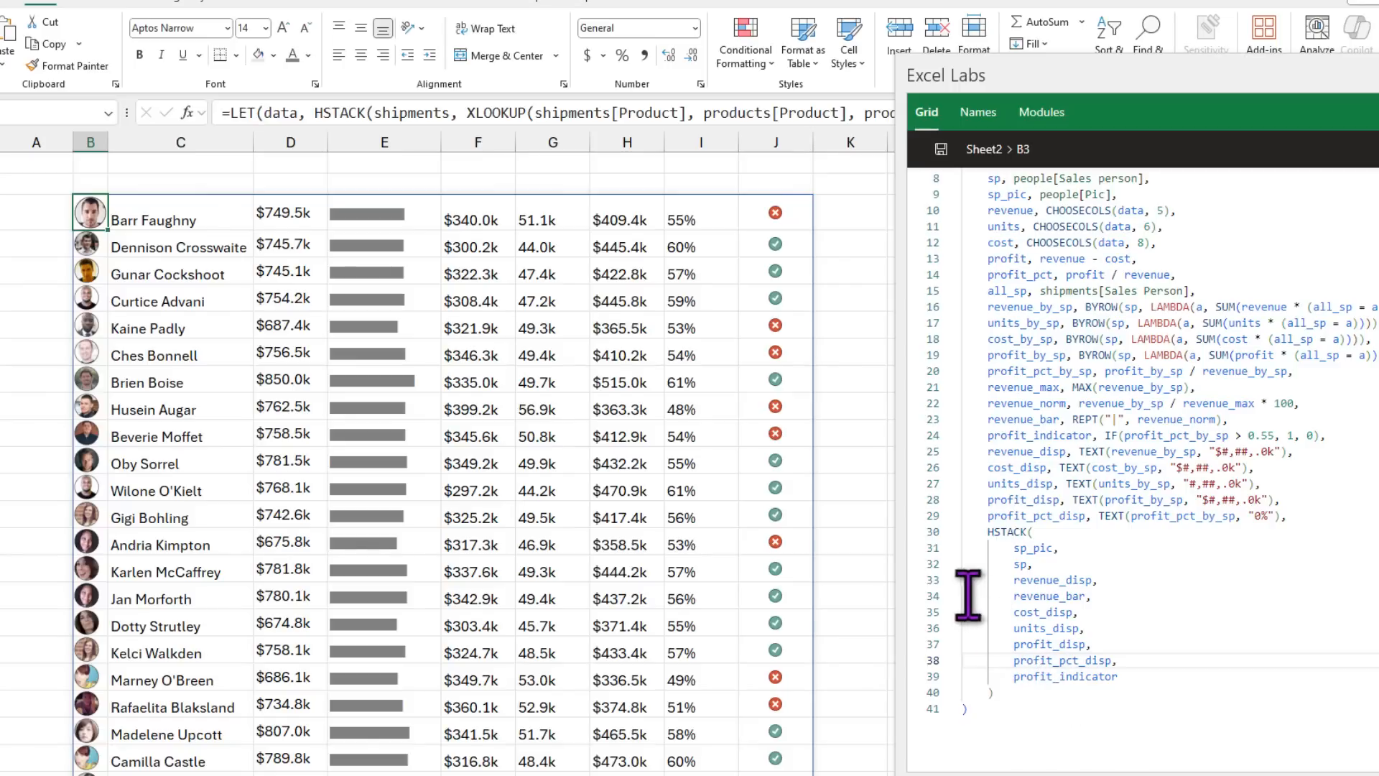
pyautogui.moveTo(983, 533); pyautogui.dragTo(1046, 690)
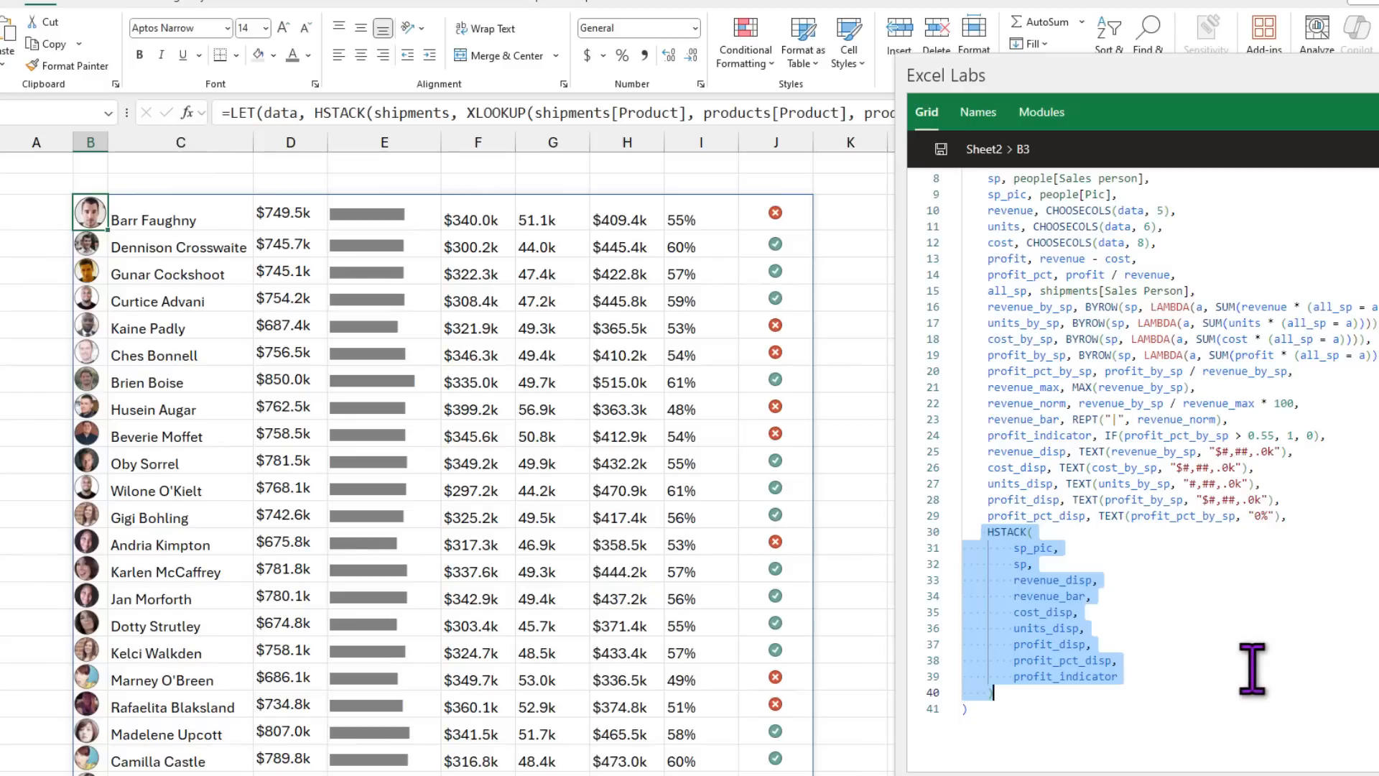
# Step: Review the finished report's photo cell B5 and the 13-week trend grid K5:W14
pyautogui.click(1174, 568)
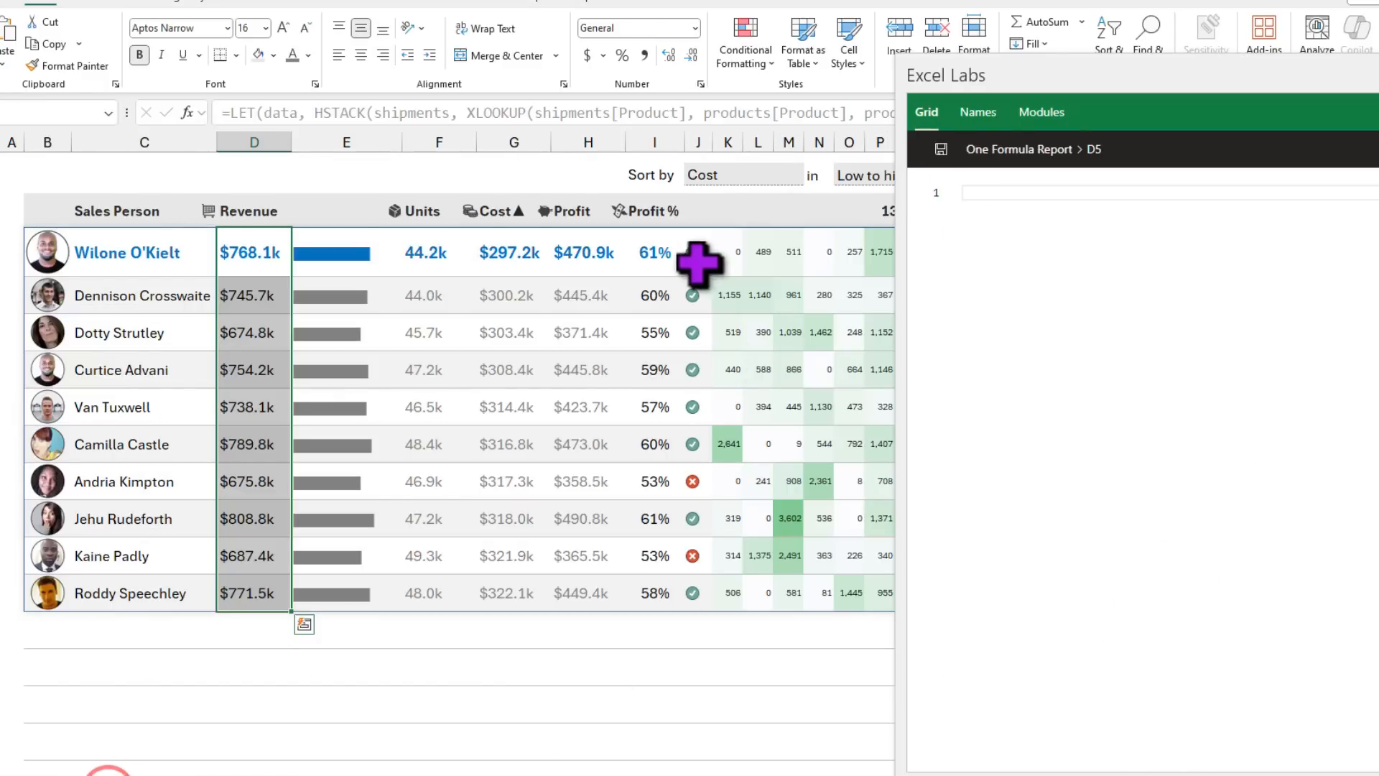
pyautogui.moveTo(722, 249); pyautogui.dragTo(1070, 590)
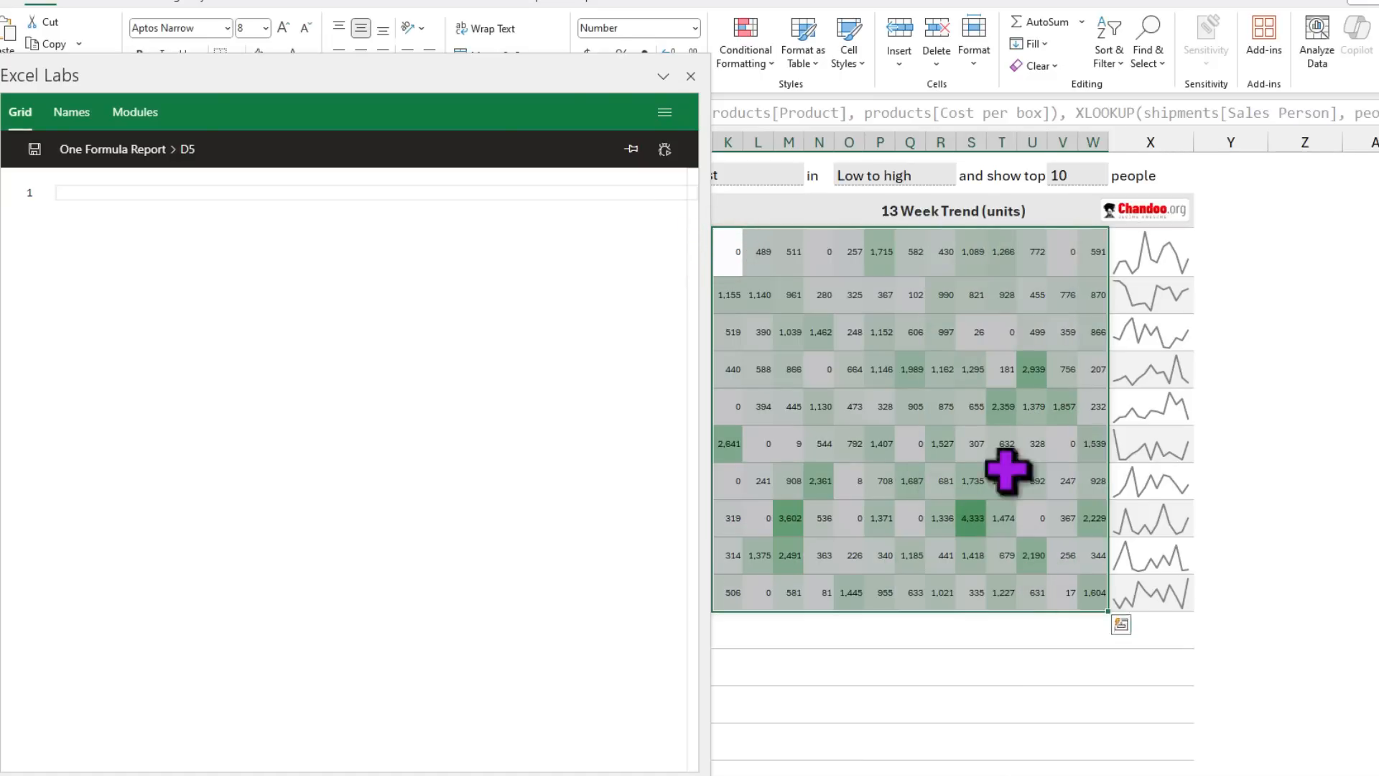
pyautogui.moveTo(739, 247); pyautogui.dragTo(1108, 553)
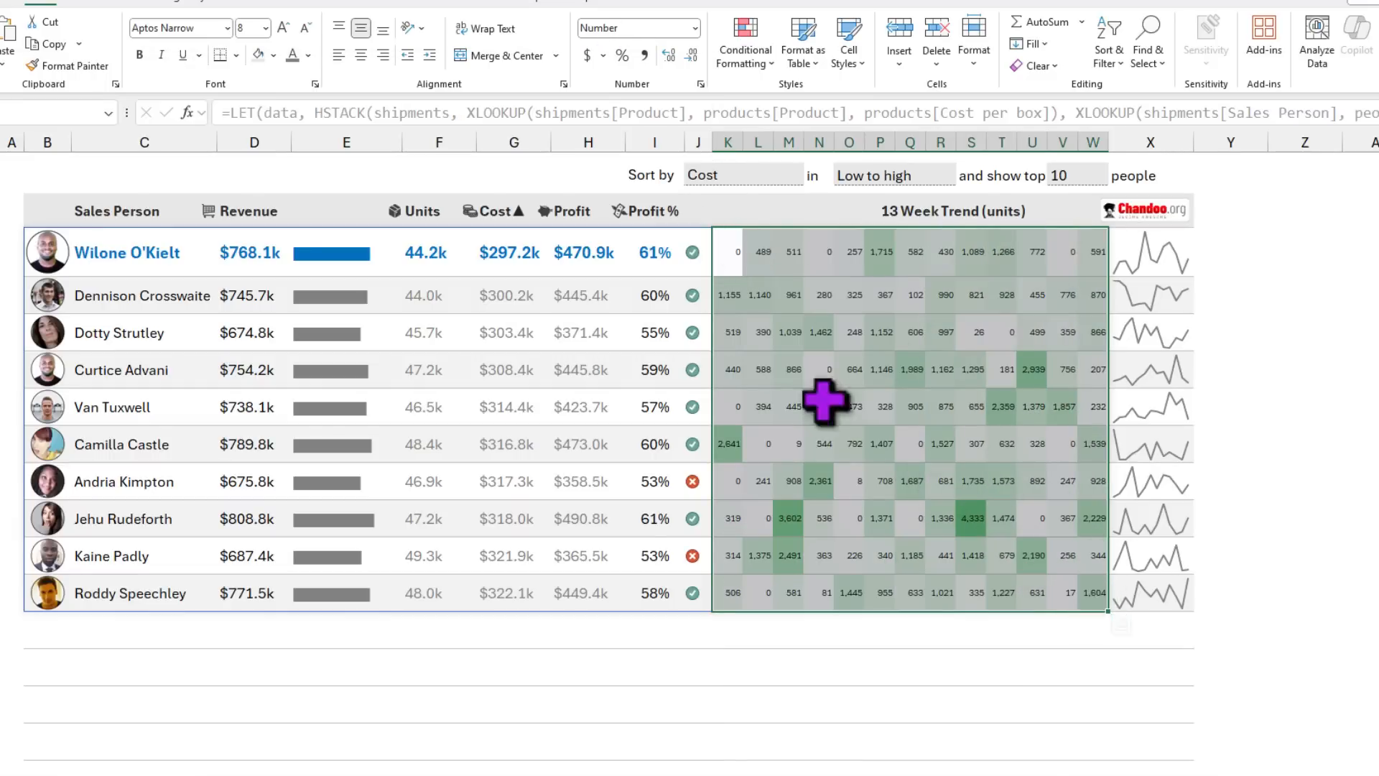
pyautogui.click(39, 251)
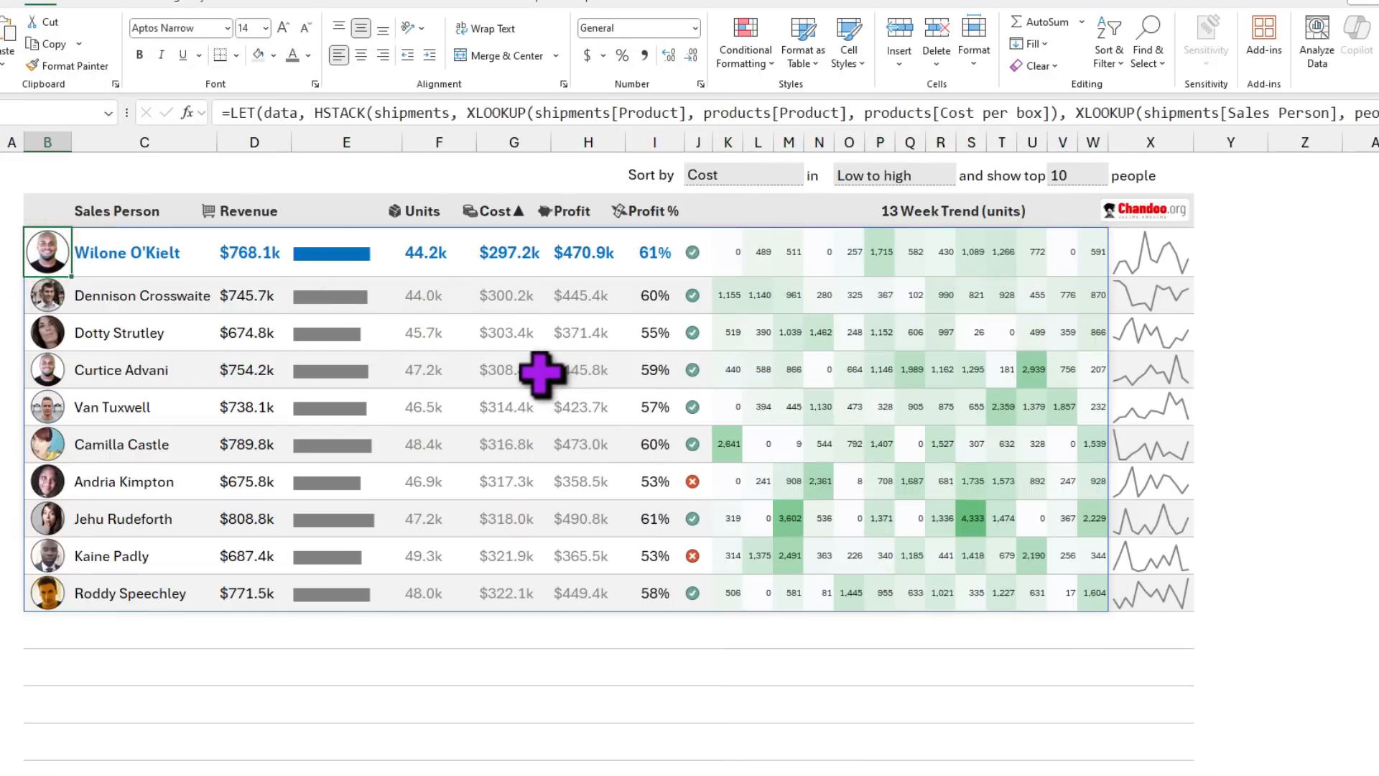
pyautogui.moveTo(717, 252); pyautogui.dragTo(1092, 603)
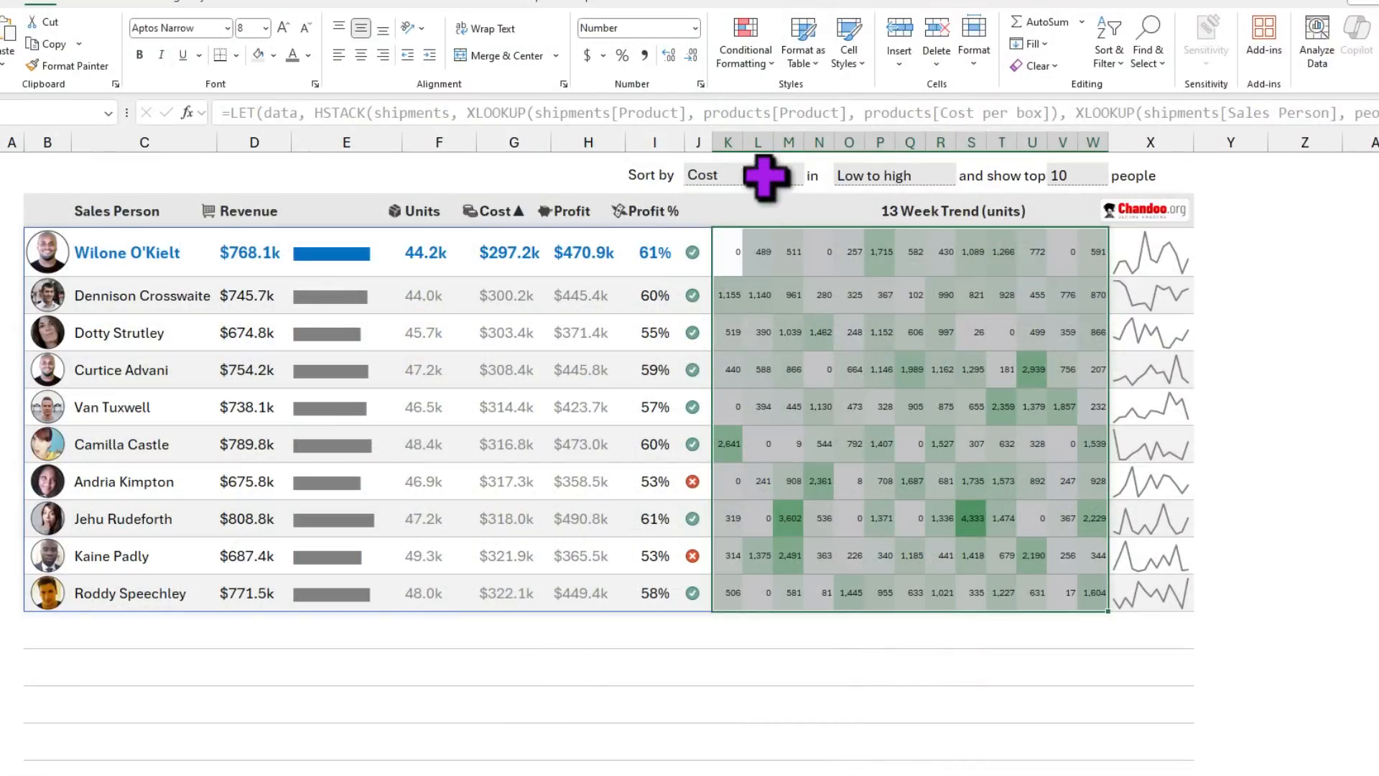
# Step: Check the settings row: sort by Cost, Low to high, show top 10
pyautogui.moveTo(644, 175); pyautogui.dragTo(1038, 185)
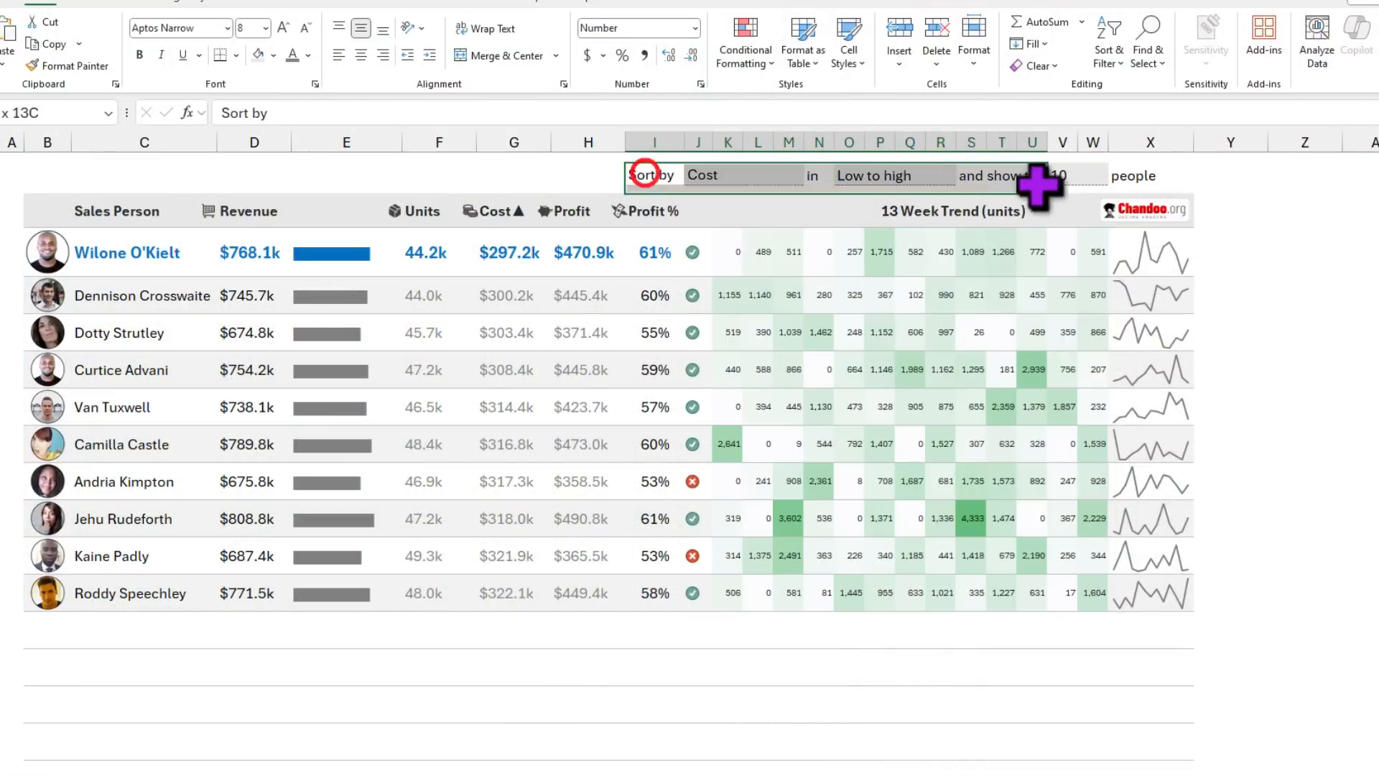
pyautogui.click(765, 176)
pyautogui.click(914, 181)
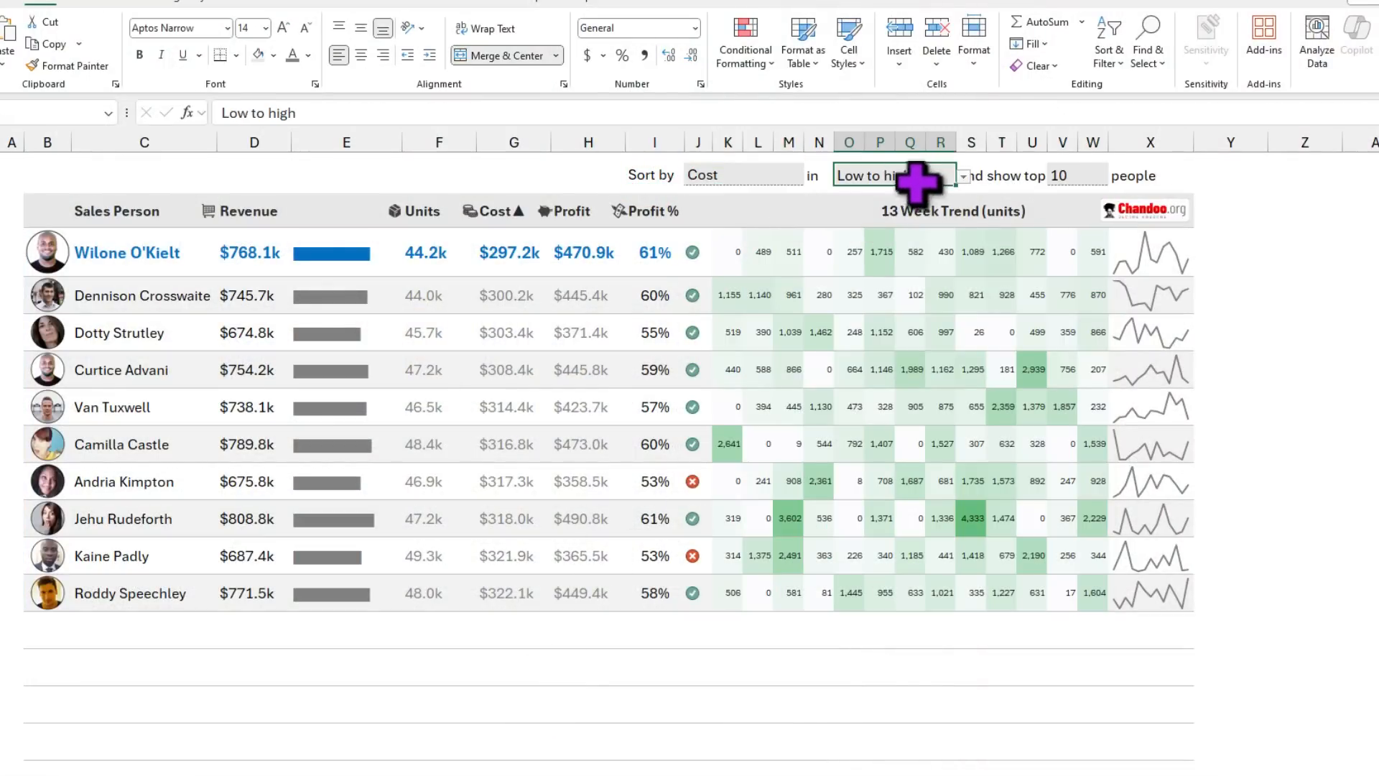
pyautogui.click(1067, 177)
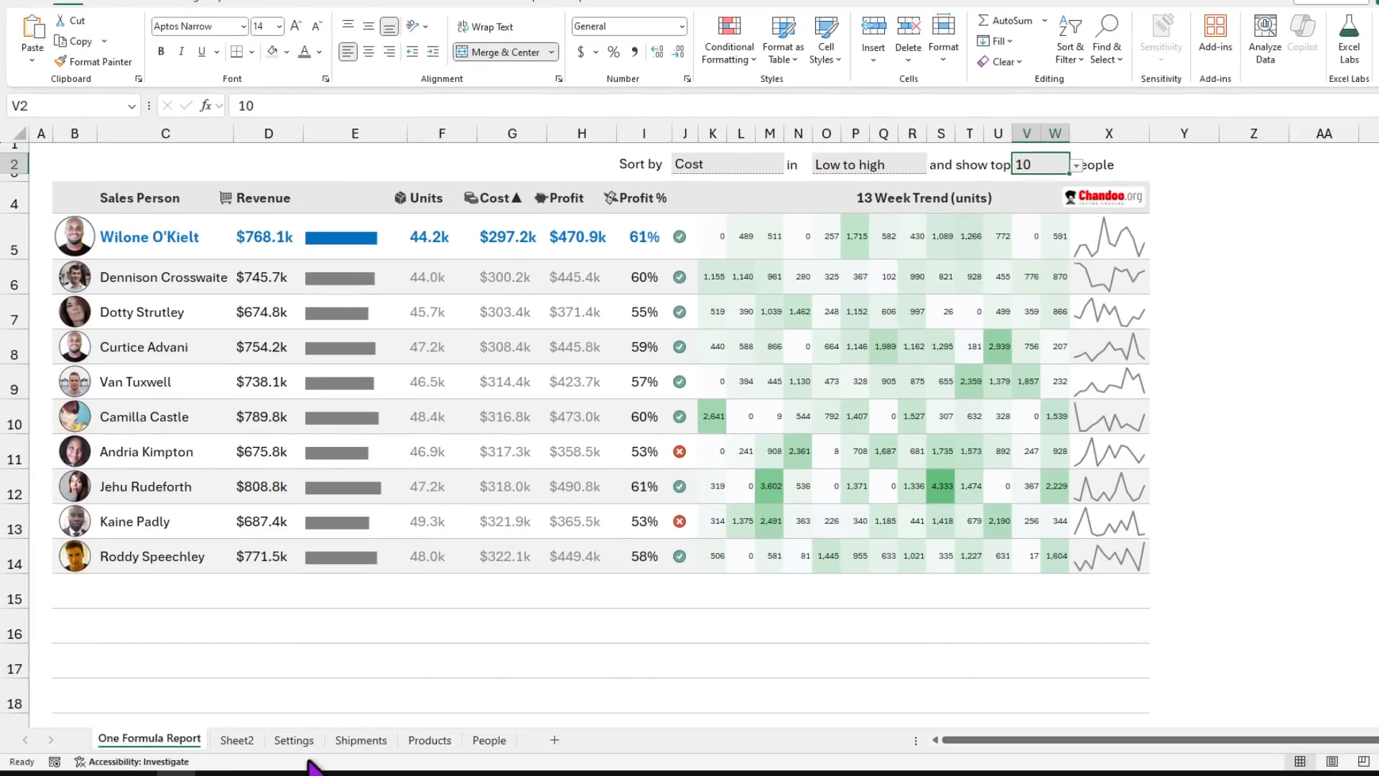
pyautogui.click(295, 739)
pyautogui.scroll(-4, 326, 470)
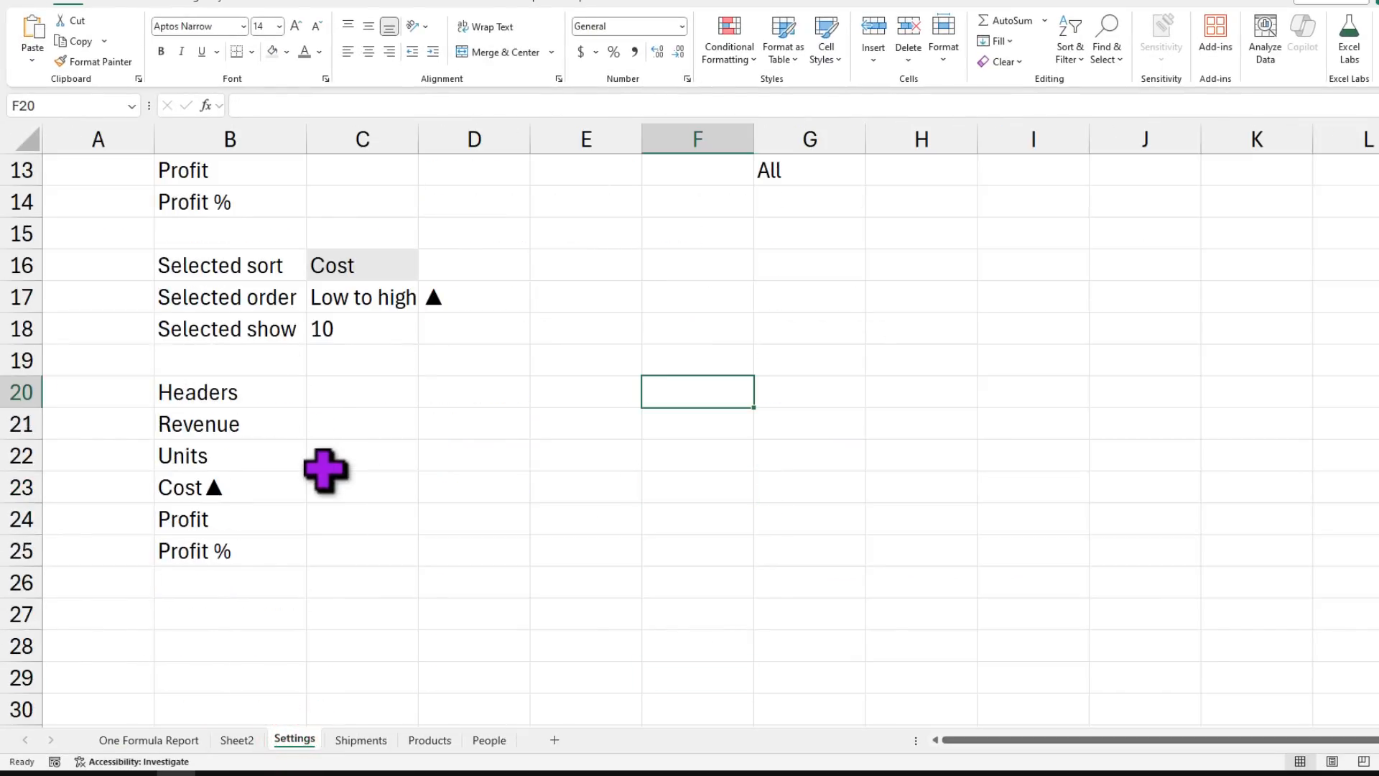
pyautogui.scroll(4, 326, 470)
pyautogui.scroll(-3, 325, 470)
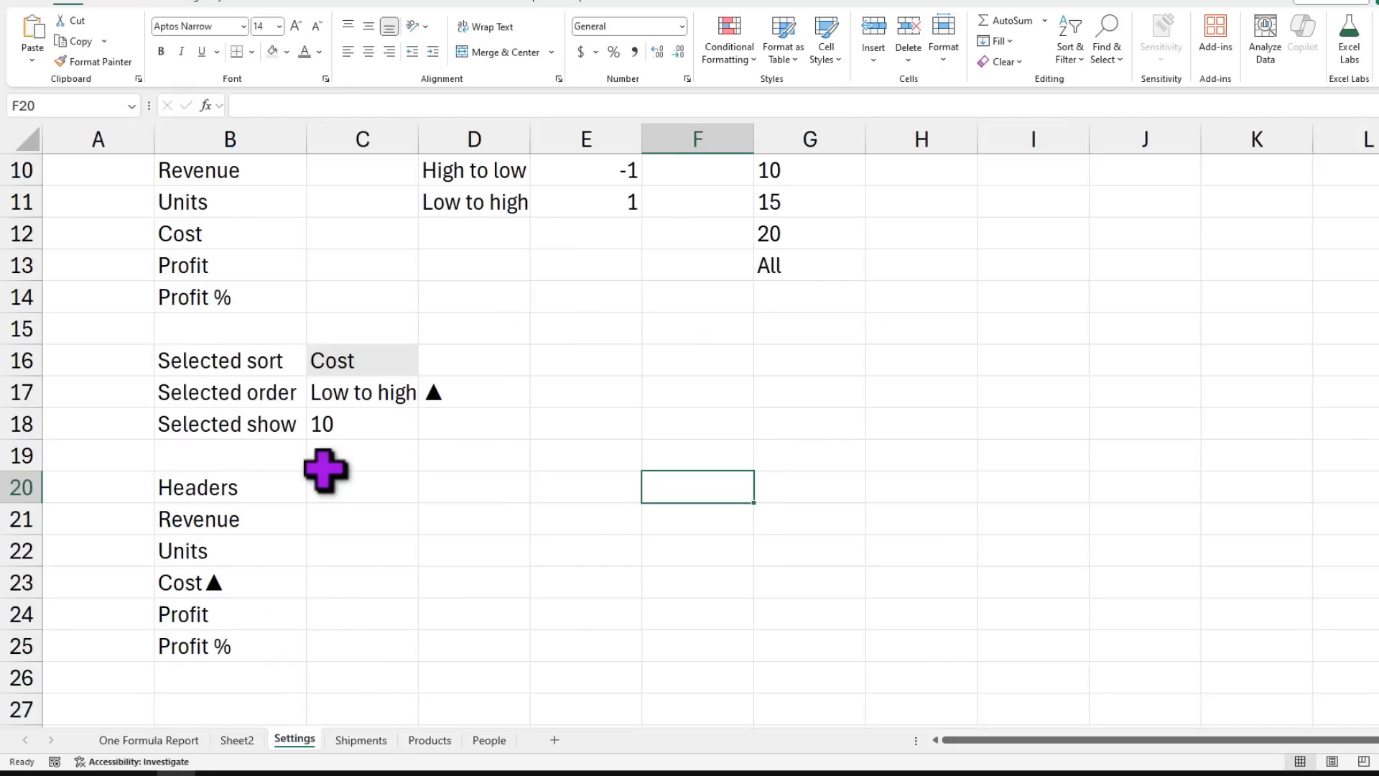
pyautogui.moveTo(239, 364); pyautogui.dragTo(372, 435)
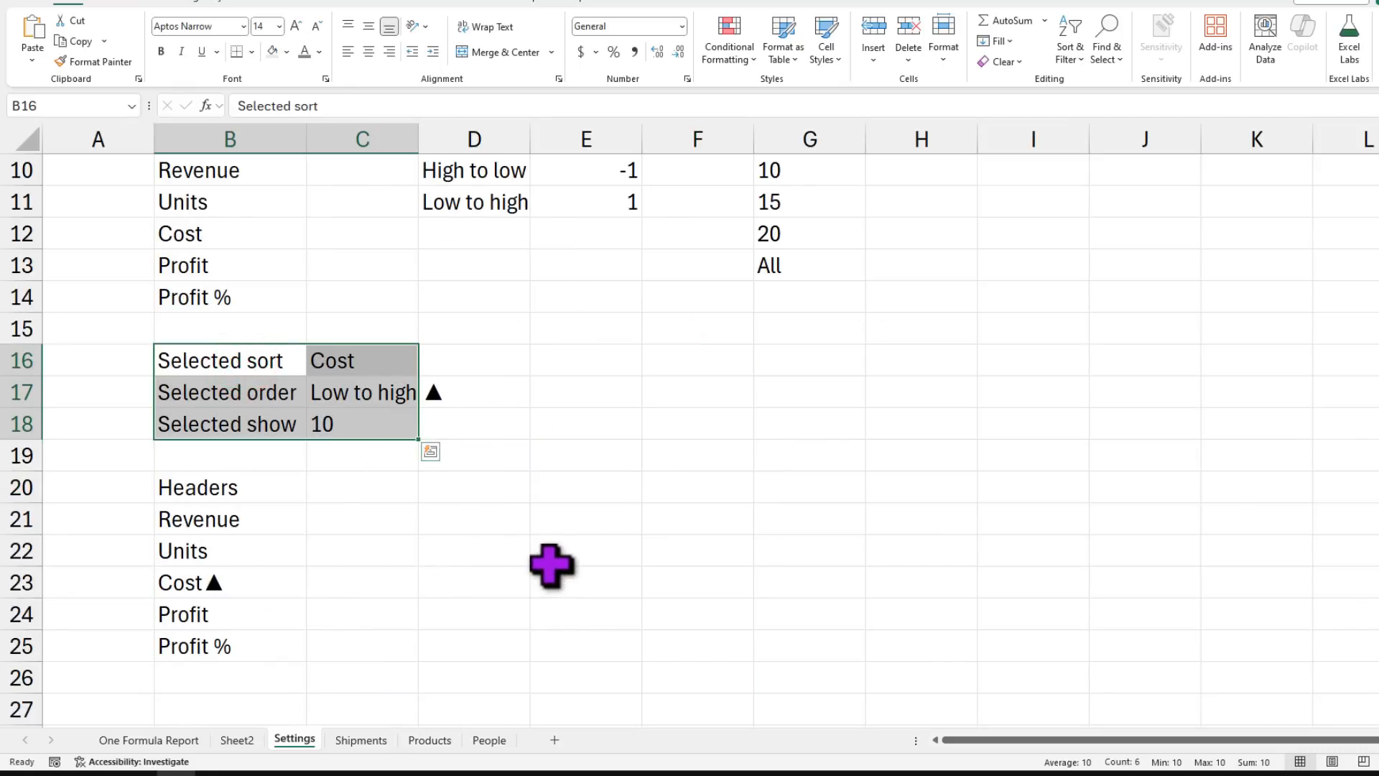
pyautogui.click(347, 361)
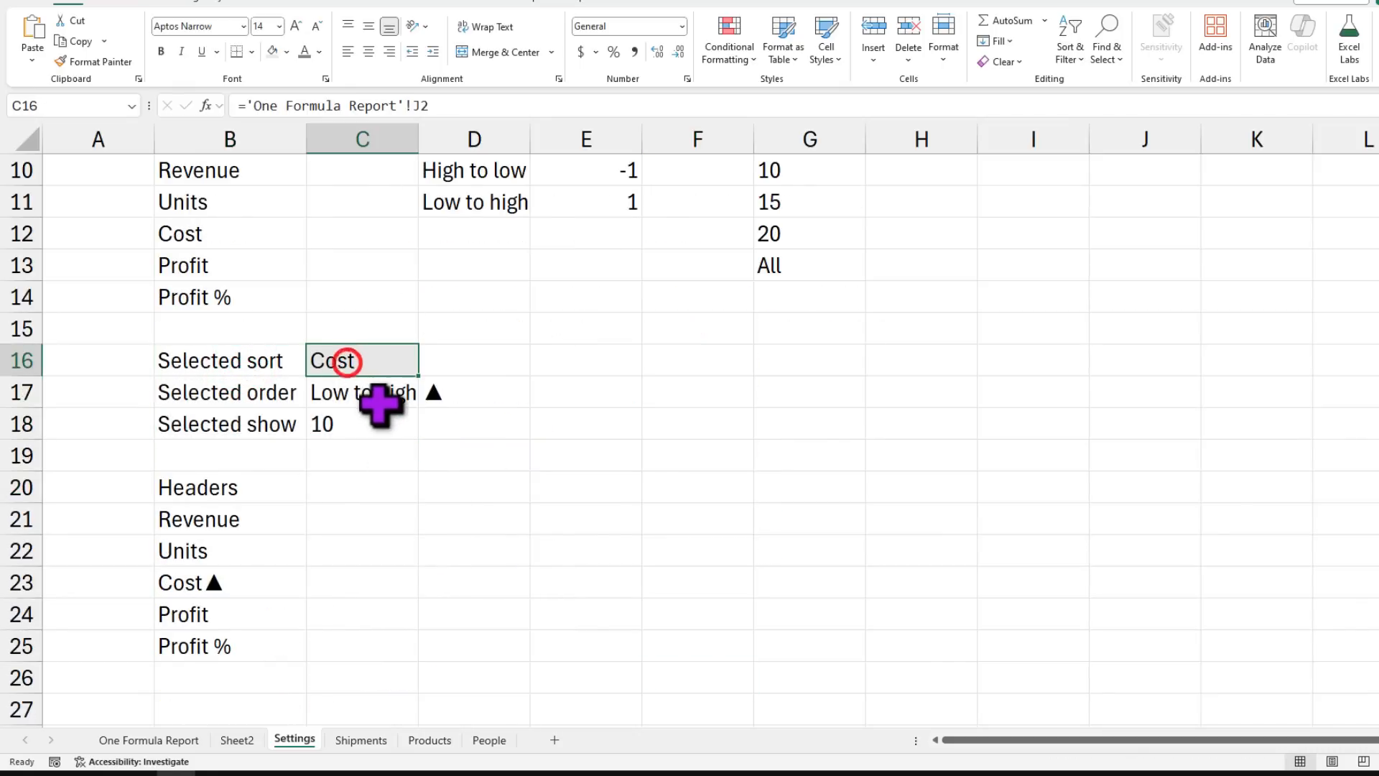
pyautogui.click(379, 401)
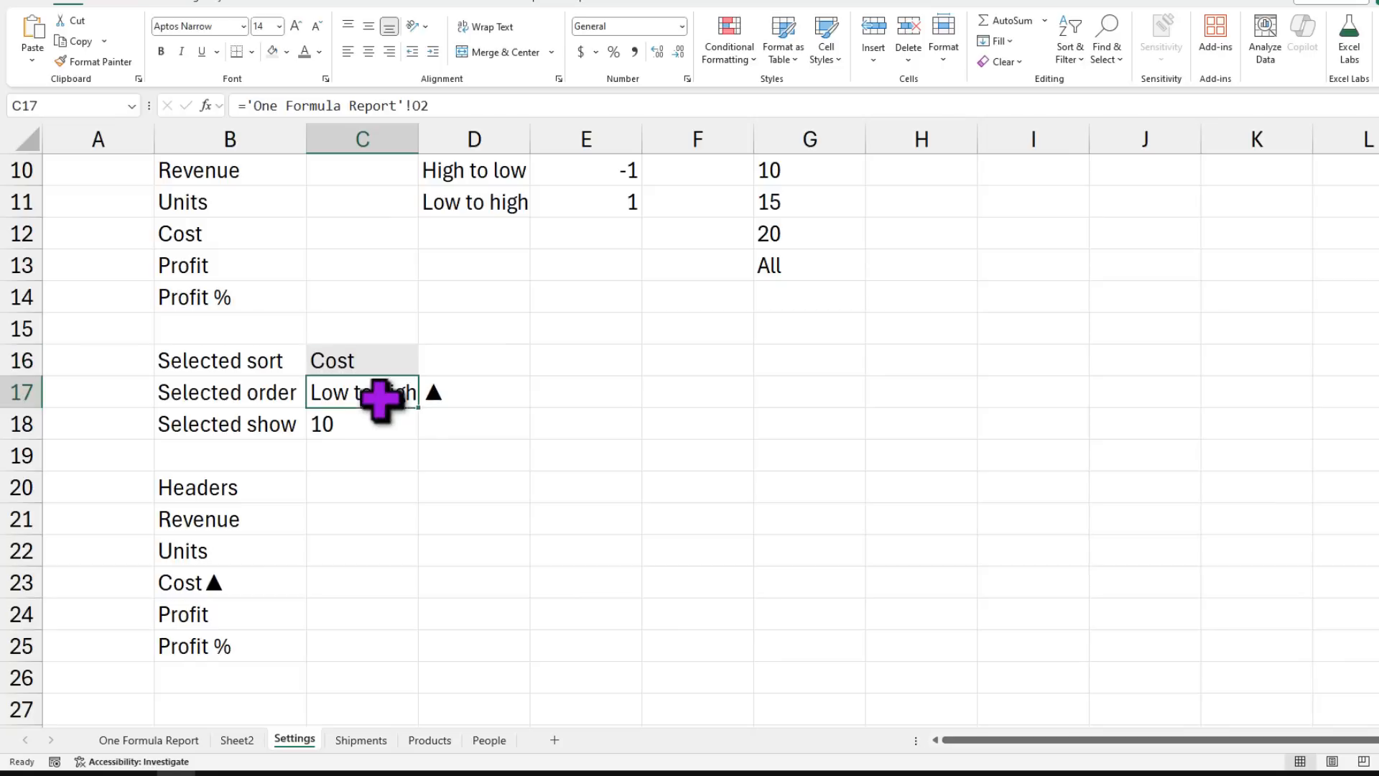
pyautogui.click(378, 425)
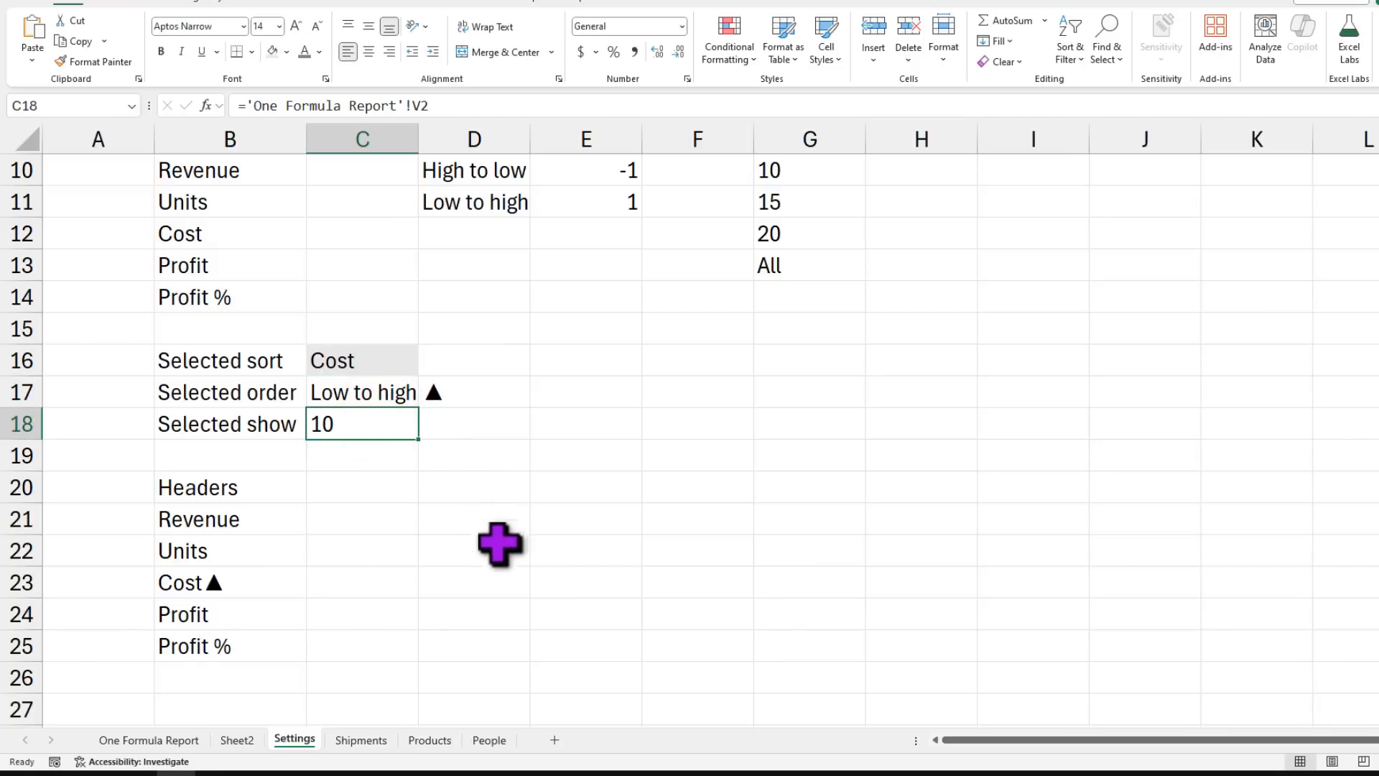
pyautogui.moveTo(247, 358); pyautogui.dragTo(383, 424)
pyautogui.scroll(3, 553, 431)
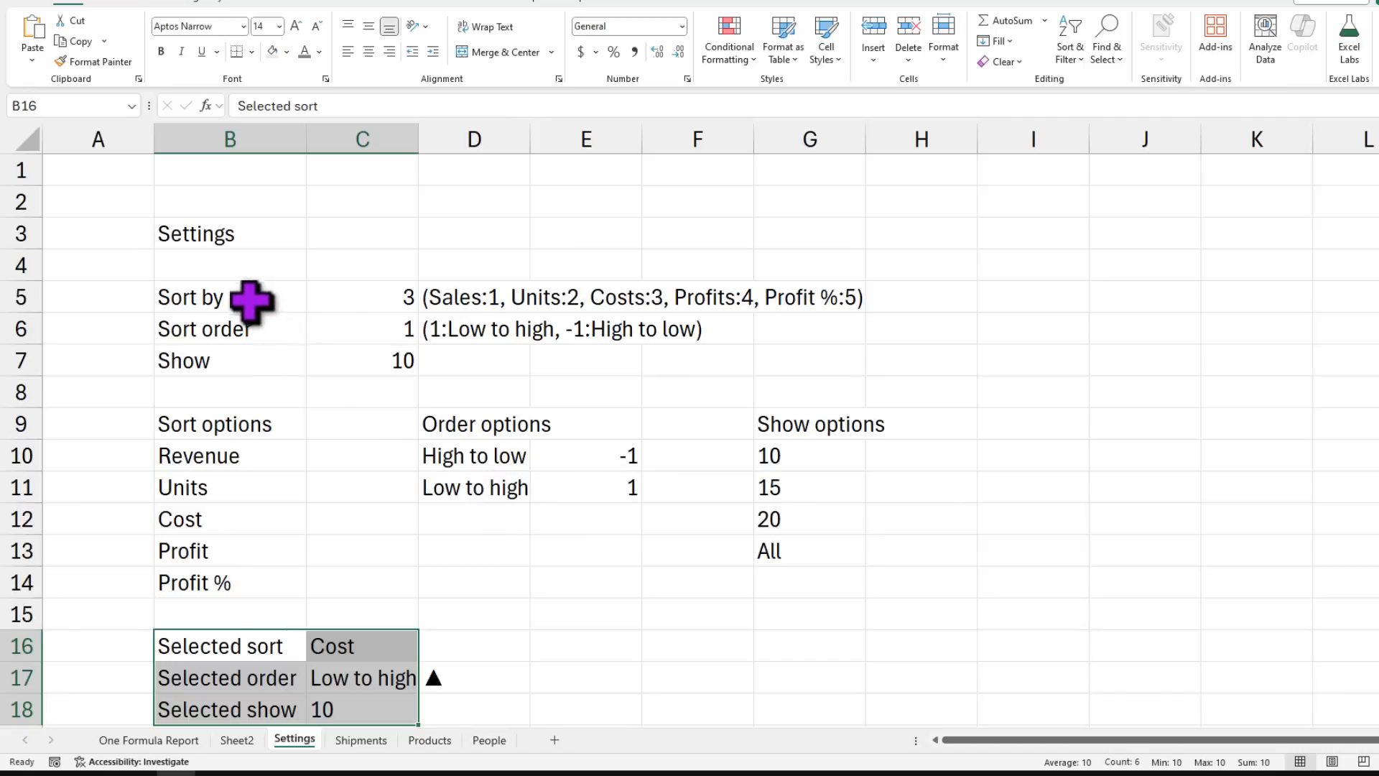
pyautogui.moveTo(405, 295); pyautogui.dragTo(406, 363)
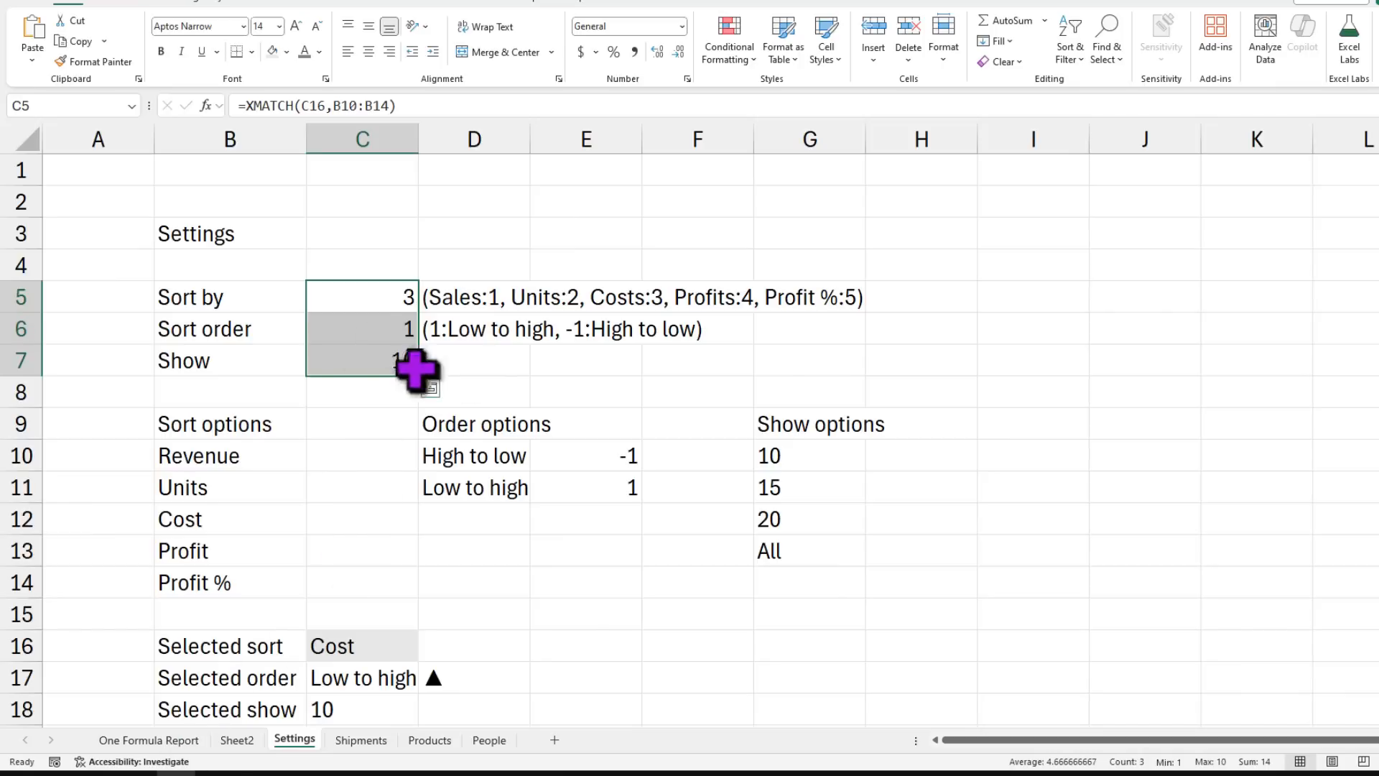
pyautogui.click(149, 741)
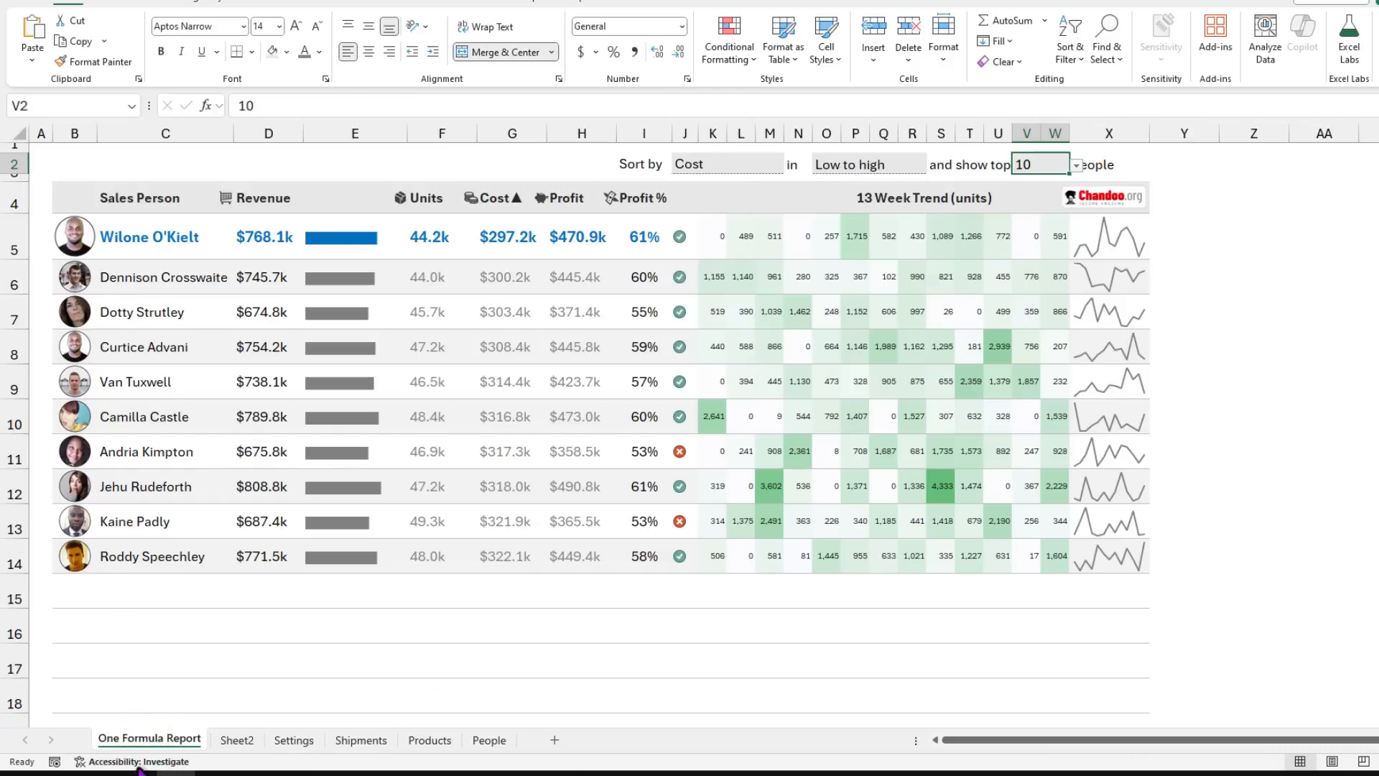
# Step: On Sheet2's B3 formula, assign the HSTACK block to a new report_data variable
pyautogui.click(251, 743)
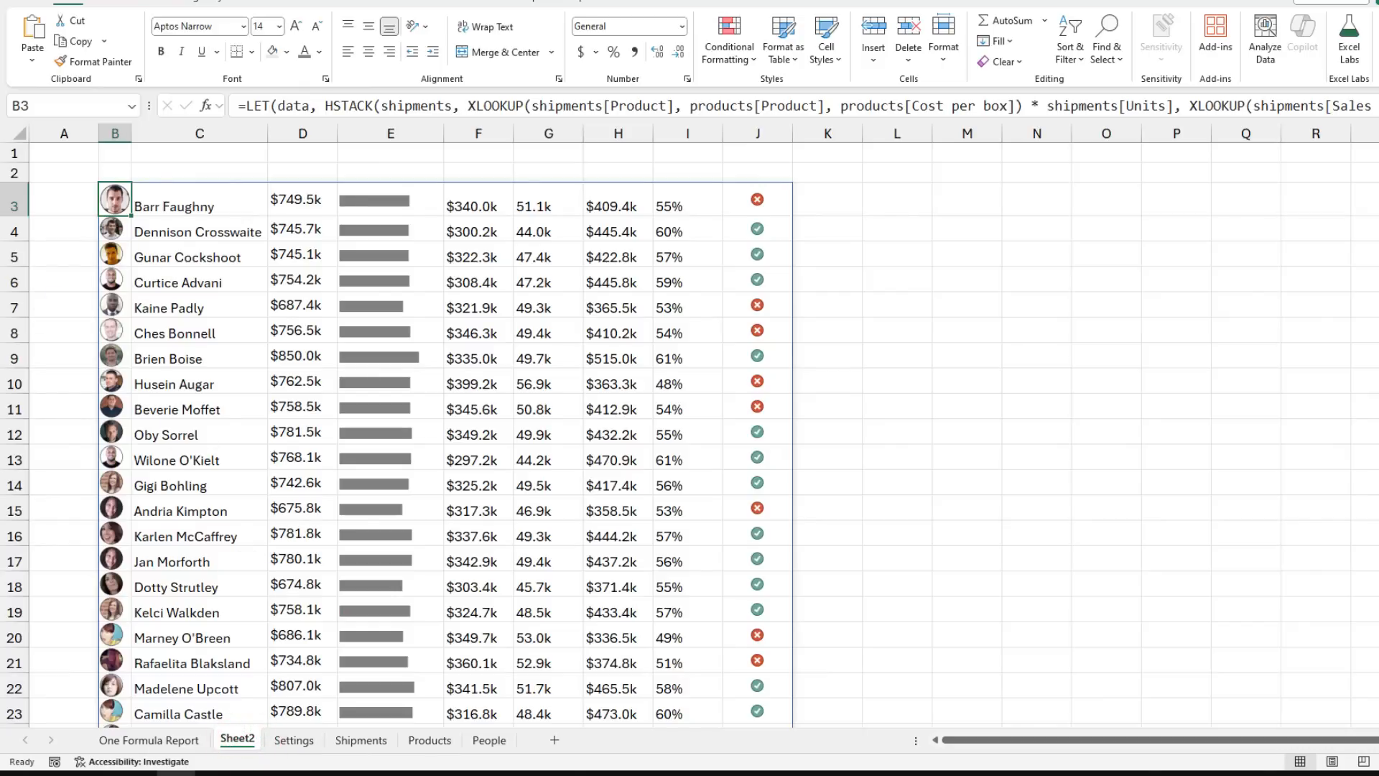
pyautogui.moveTo(848, 180); pyautogui.dragTo(964, 31)
pyautogui.scroll(-3, 843, 372)
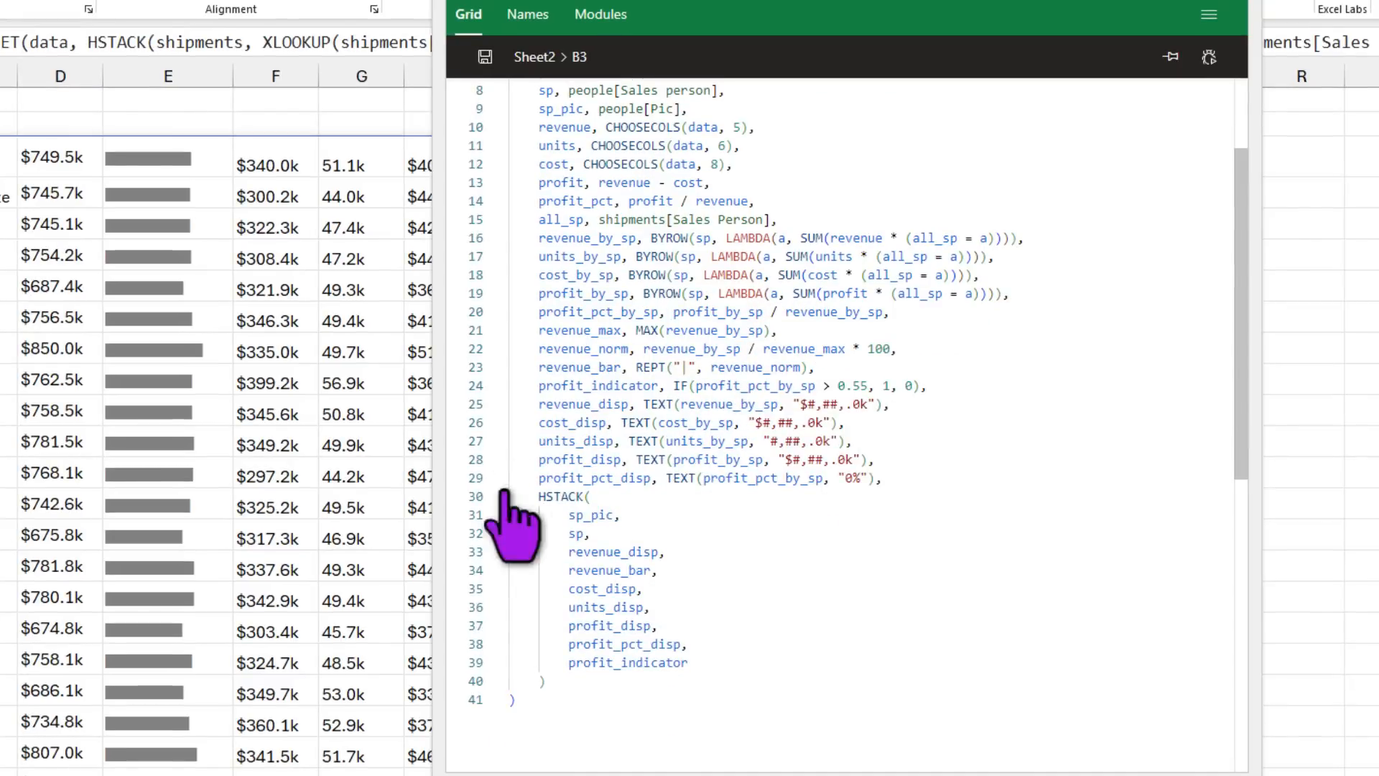
pyautogui.click(537, 497)
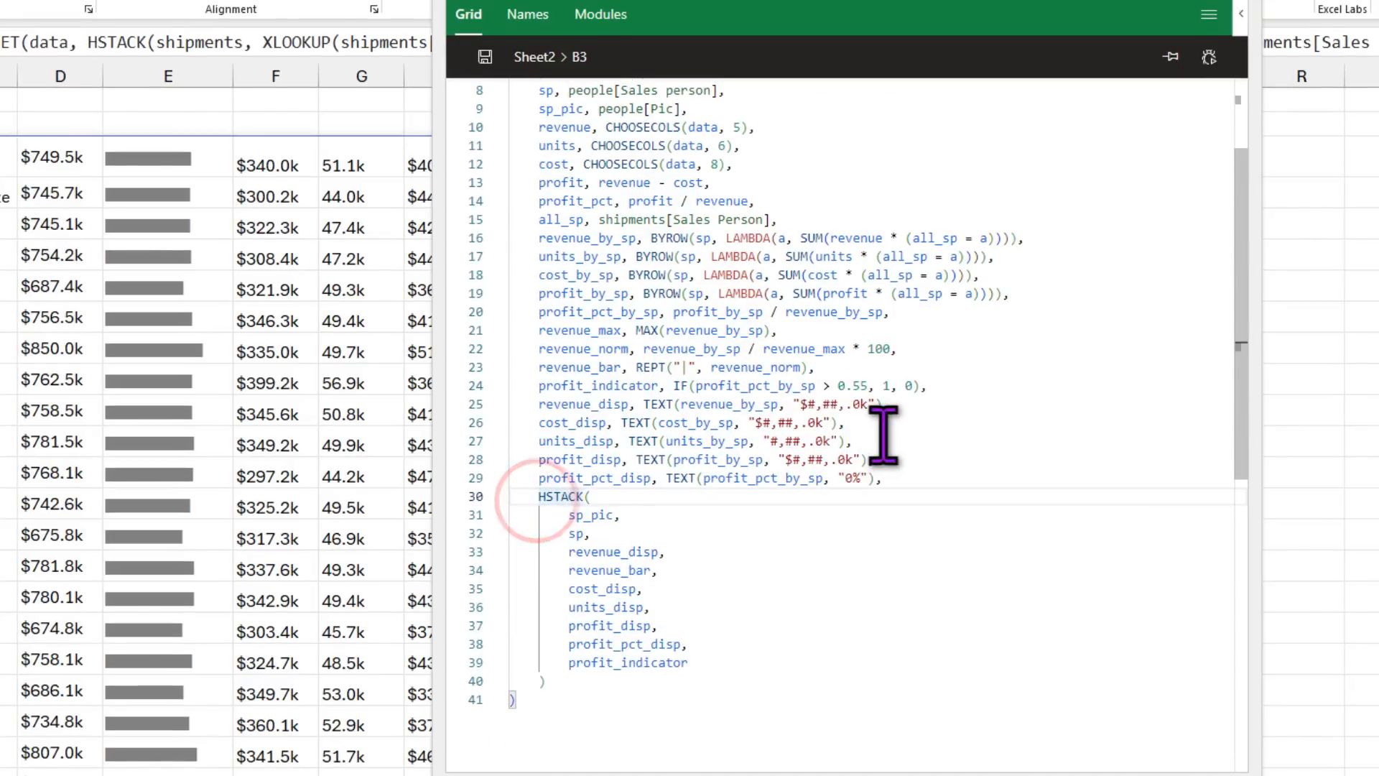
pyautogui.press('Return')
pyautogui.press('Return')
pyautogui.press('Up')
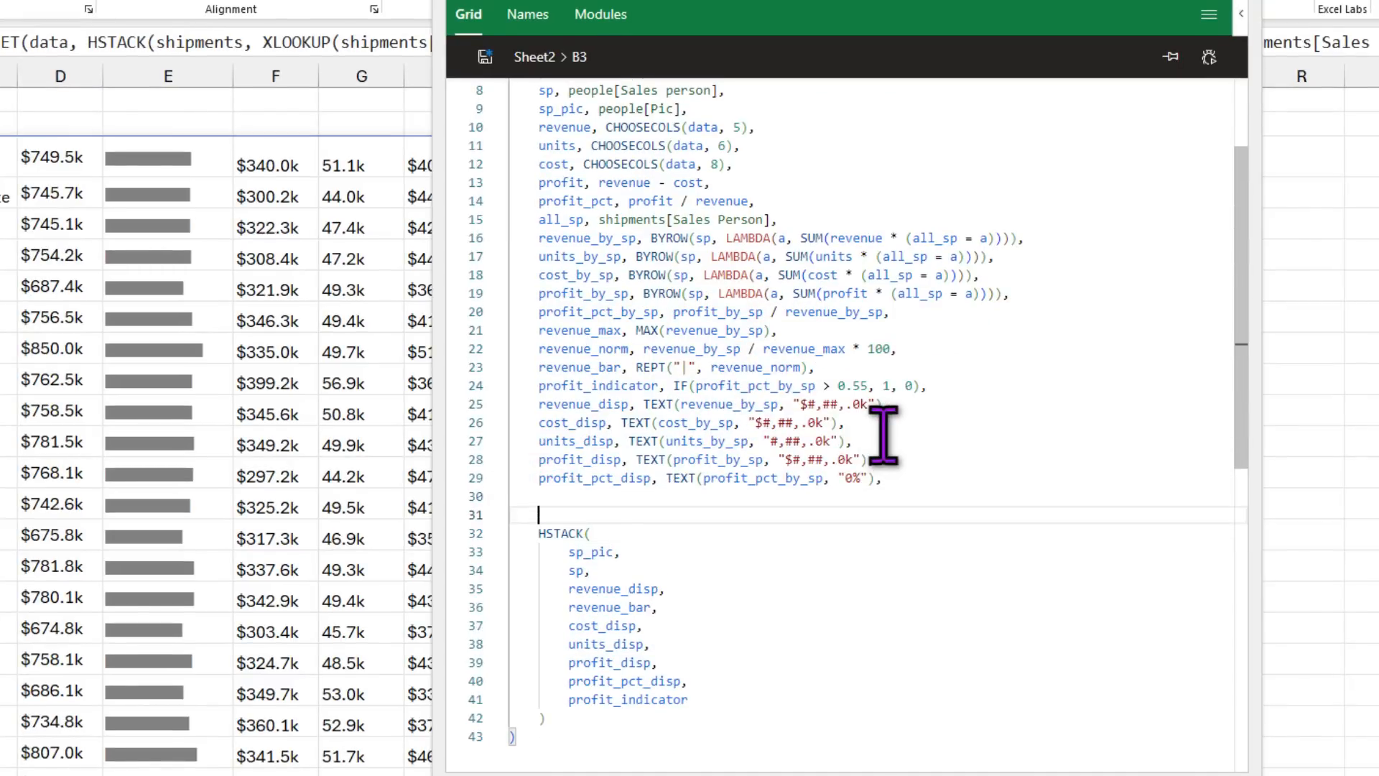
pyautogui.write('report_data,')
pyautogui.moveTo(532, 534); pyautogui.dragTo(637, 733)
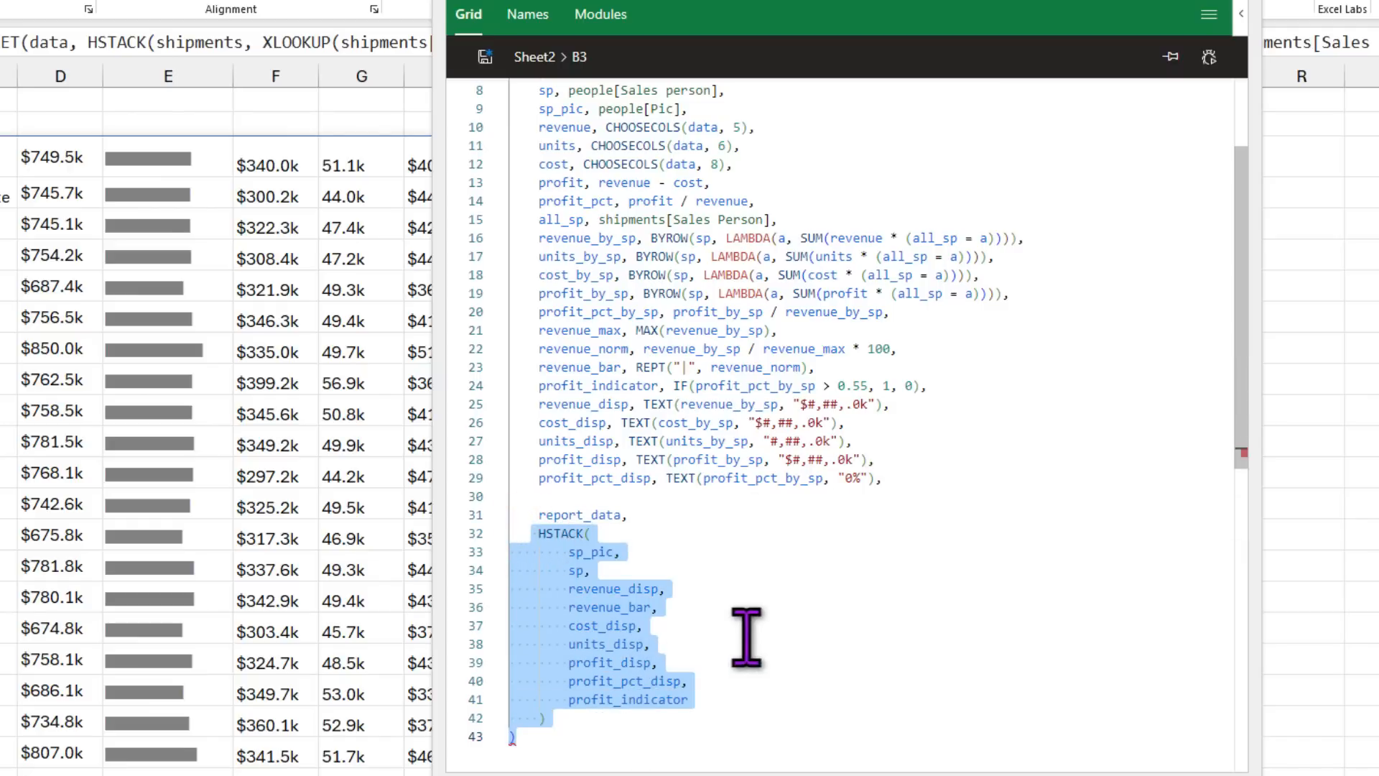
pyautogui.click(638, 515)
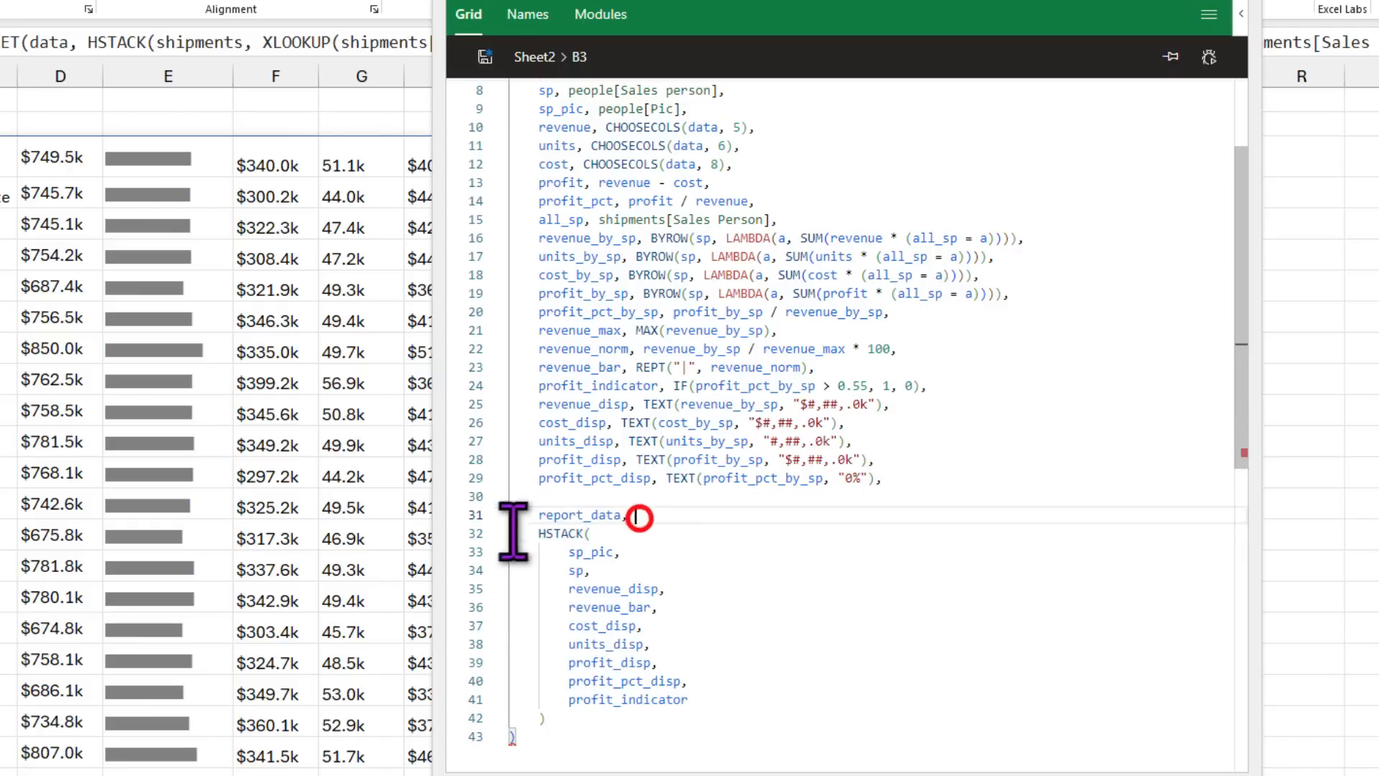
# Step: Add report_data as the LET formula's final result and save it back to B3
pyautogui.click(568, 719)
pyautogui.press('Return')
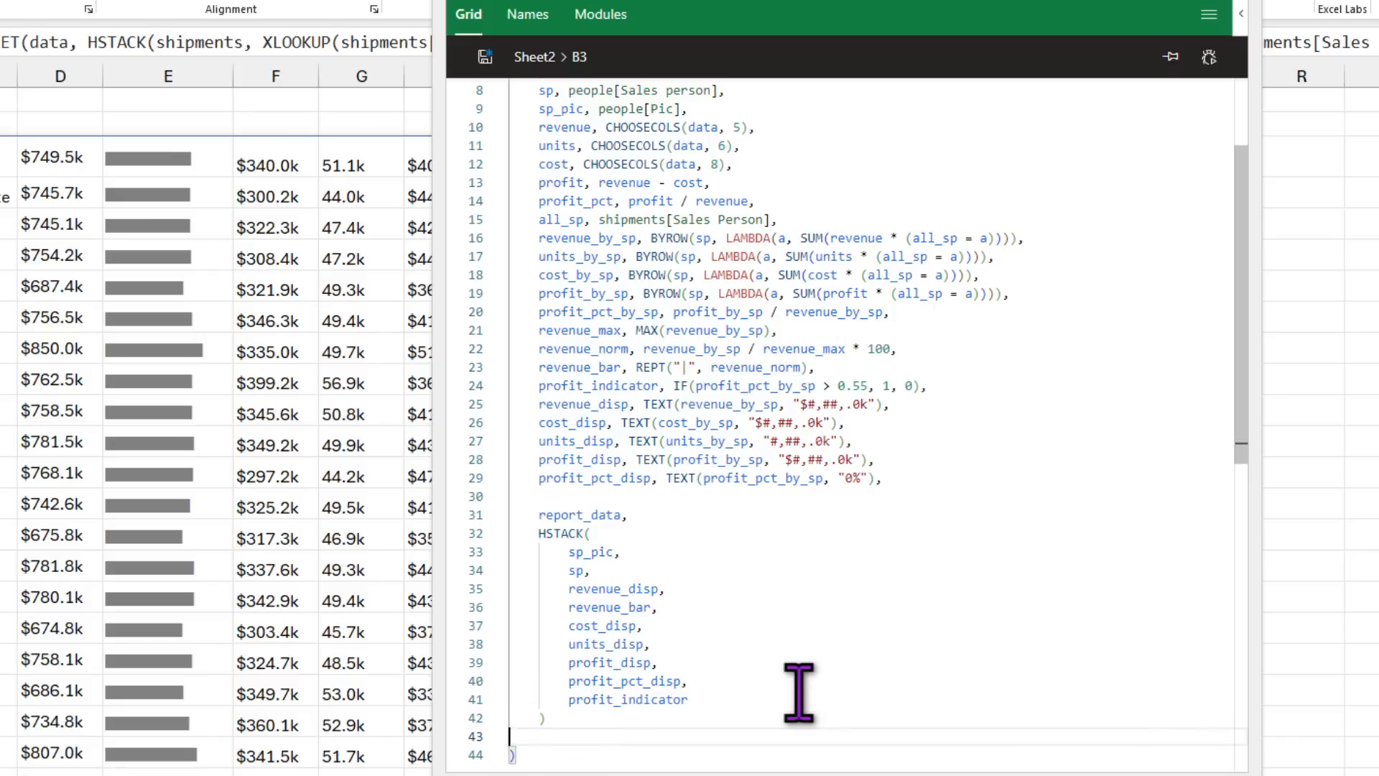
pyautogui.press('BackSpace')
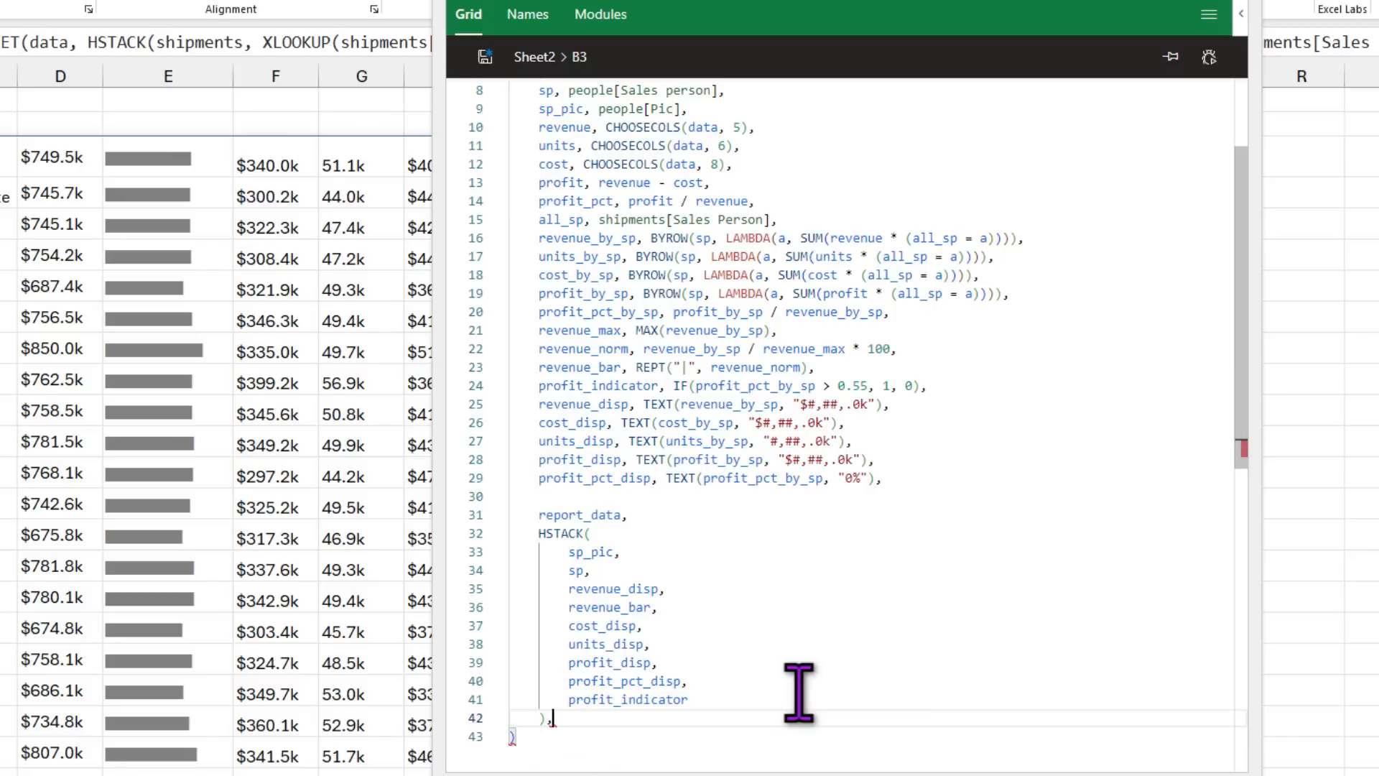
pyautogui.press('Return')
pyautogui.press('Return')
pyautogui.write('report_data')
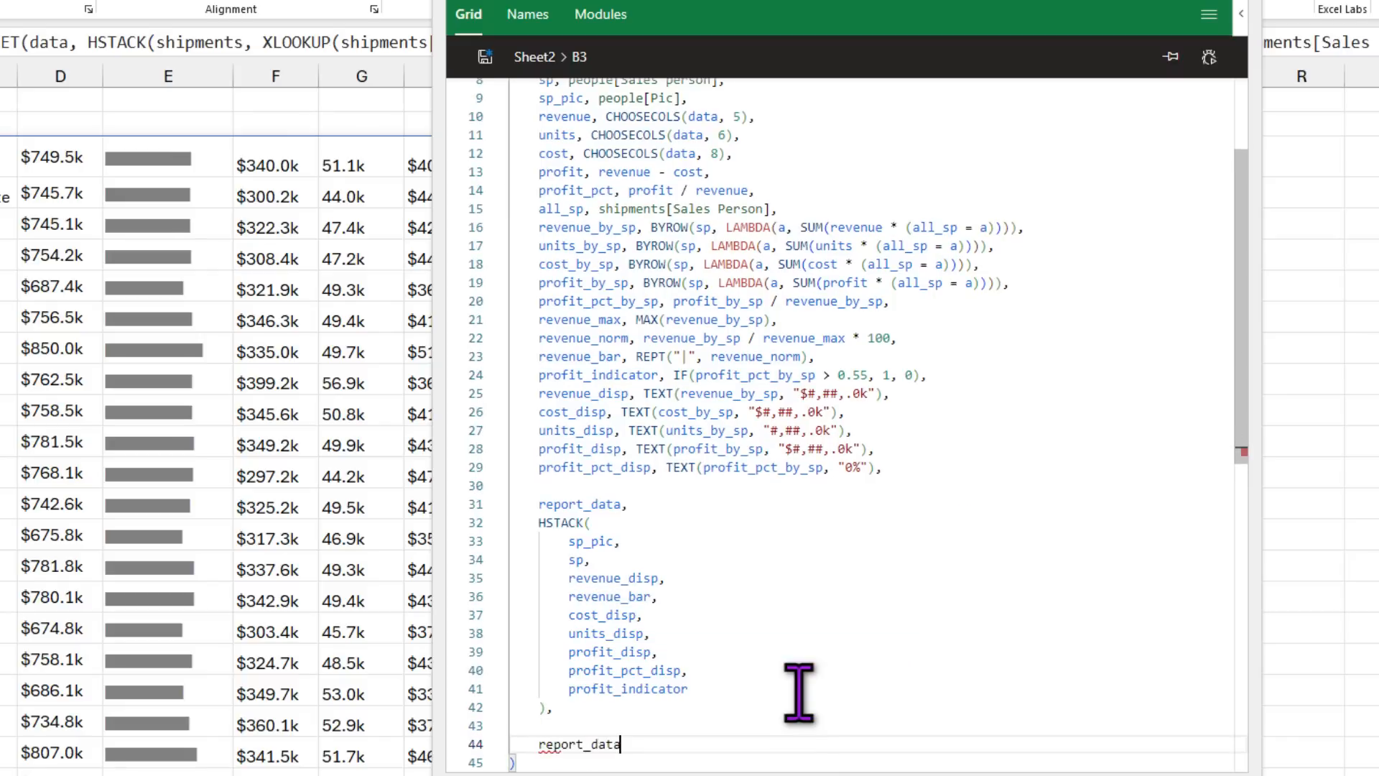
pyautogui.click(485, 58)
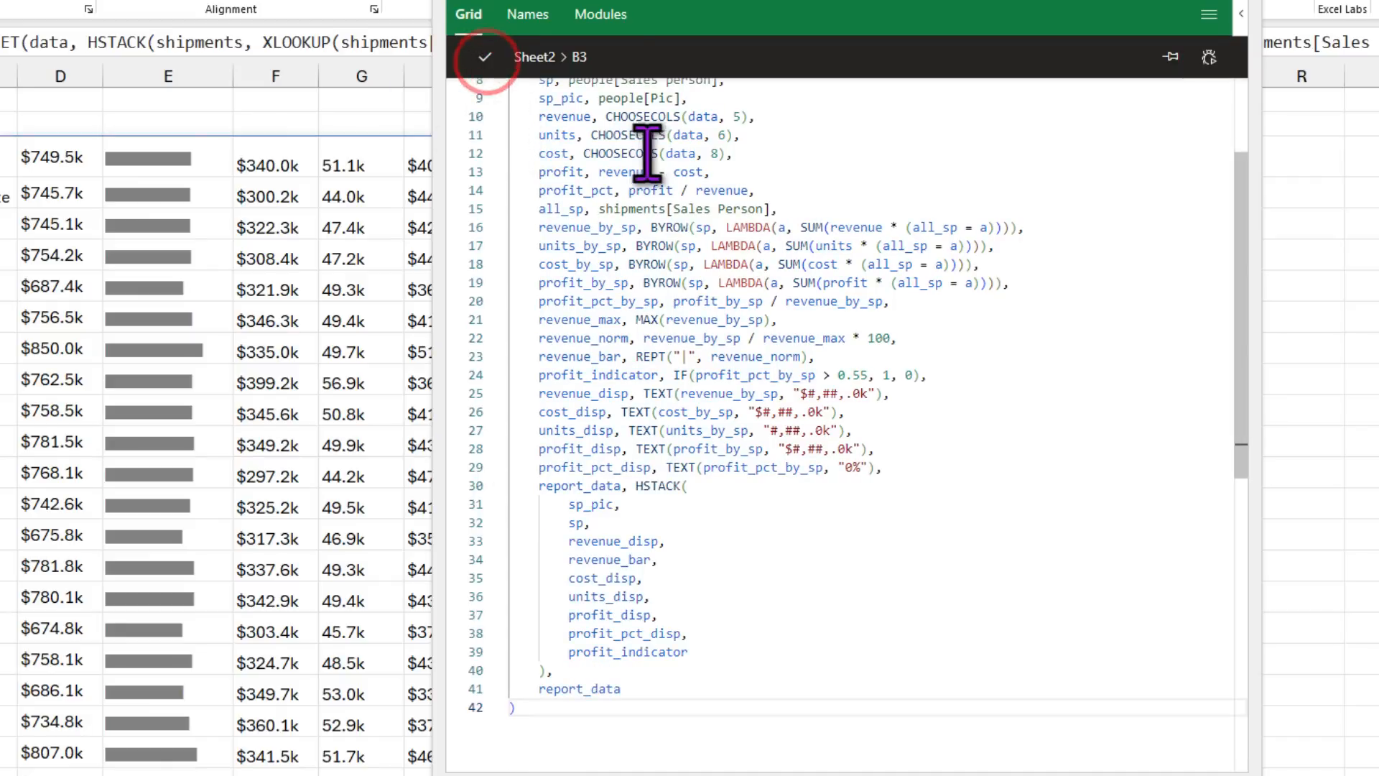
pyautogui.moveTo(538, 690); pyautogui.dragTo(631, 691)
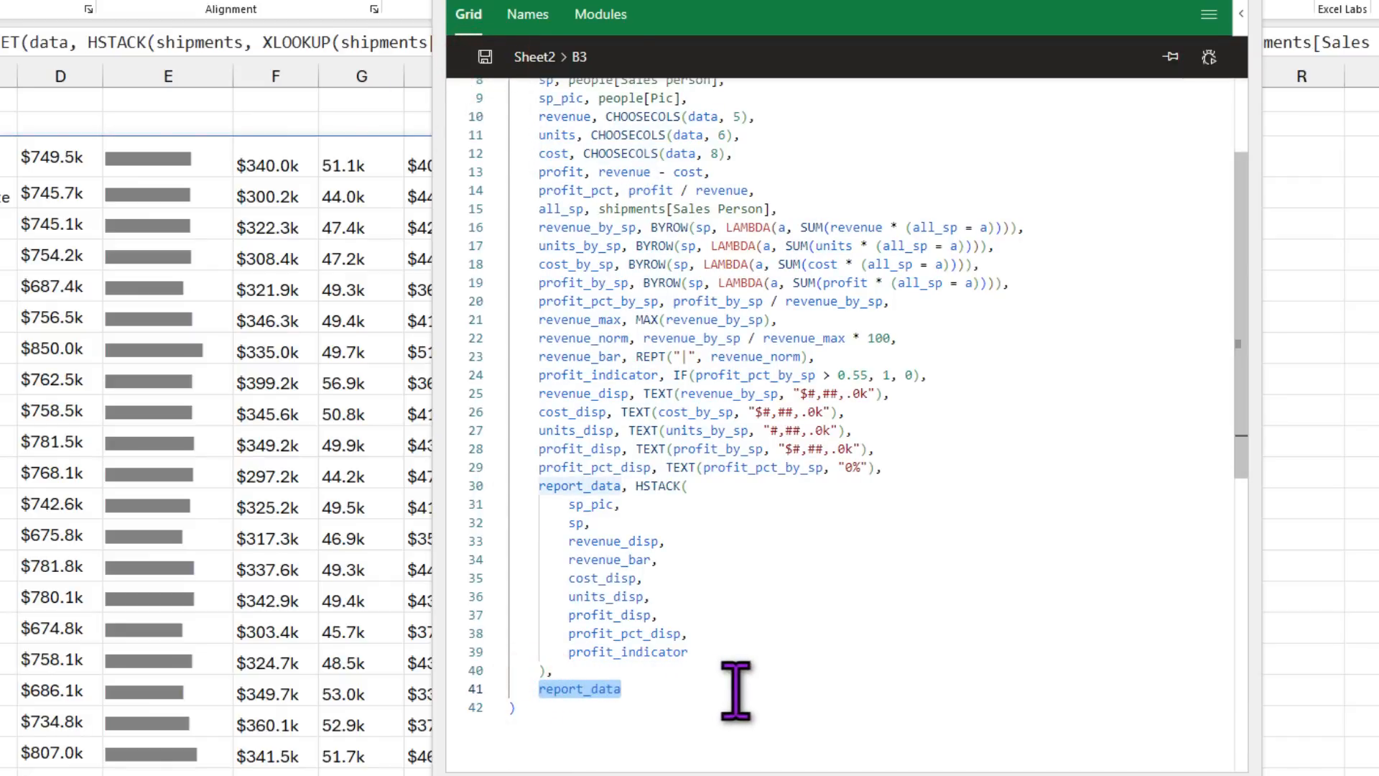
pyautogui.click(616, 670)
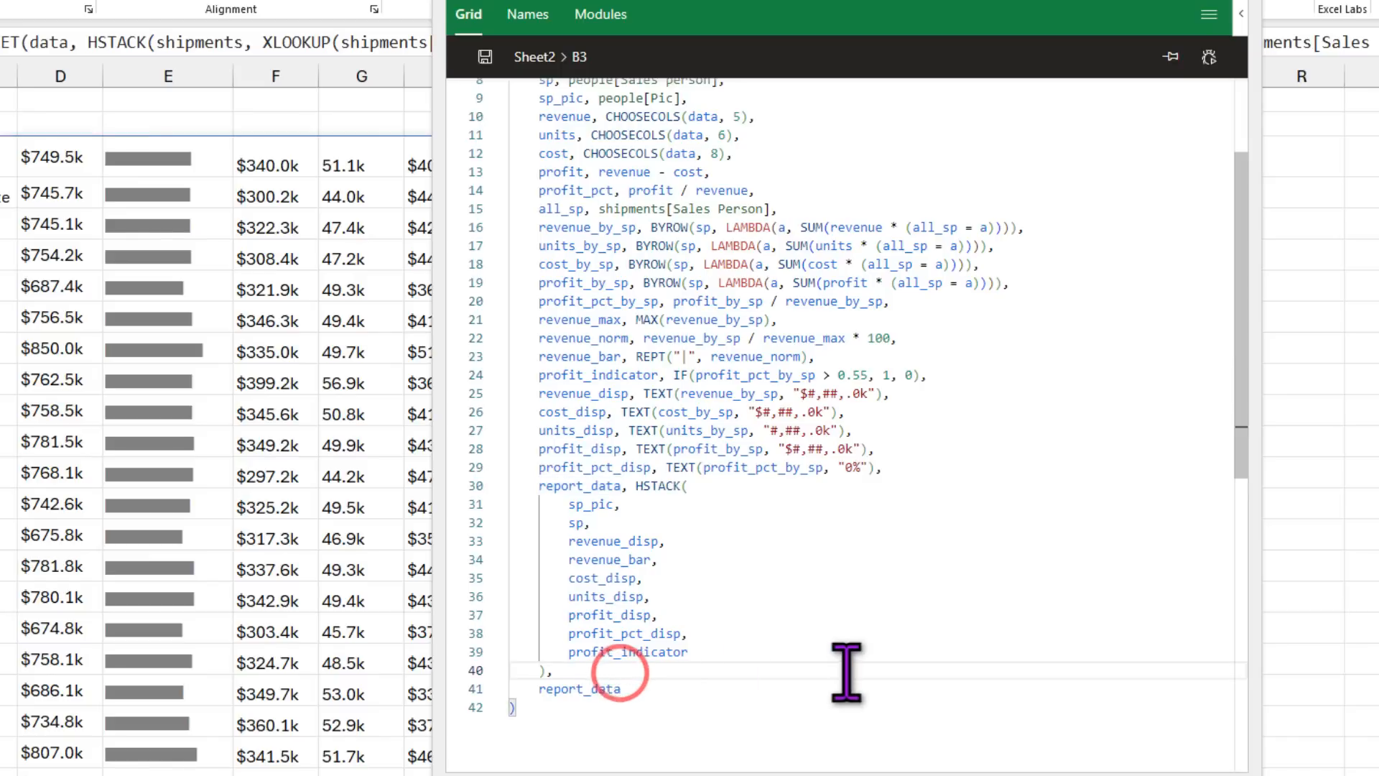
# Step: Add a sort_by_col line above report_data and check the Sort by value in Settings C5
pyautogui.press('Return')
pyautogui.press('Return')
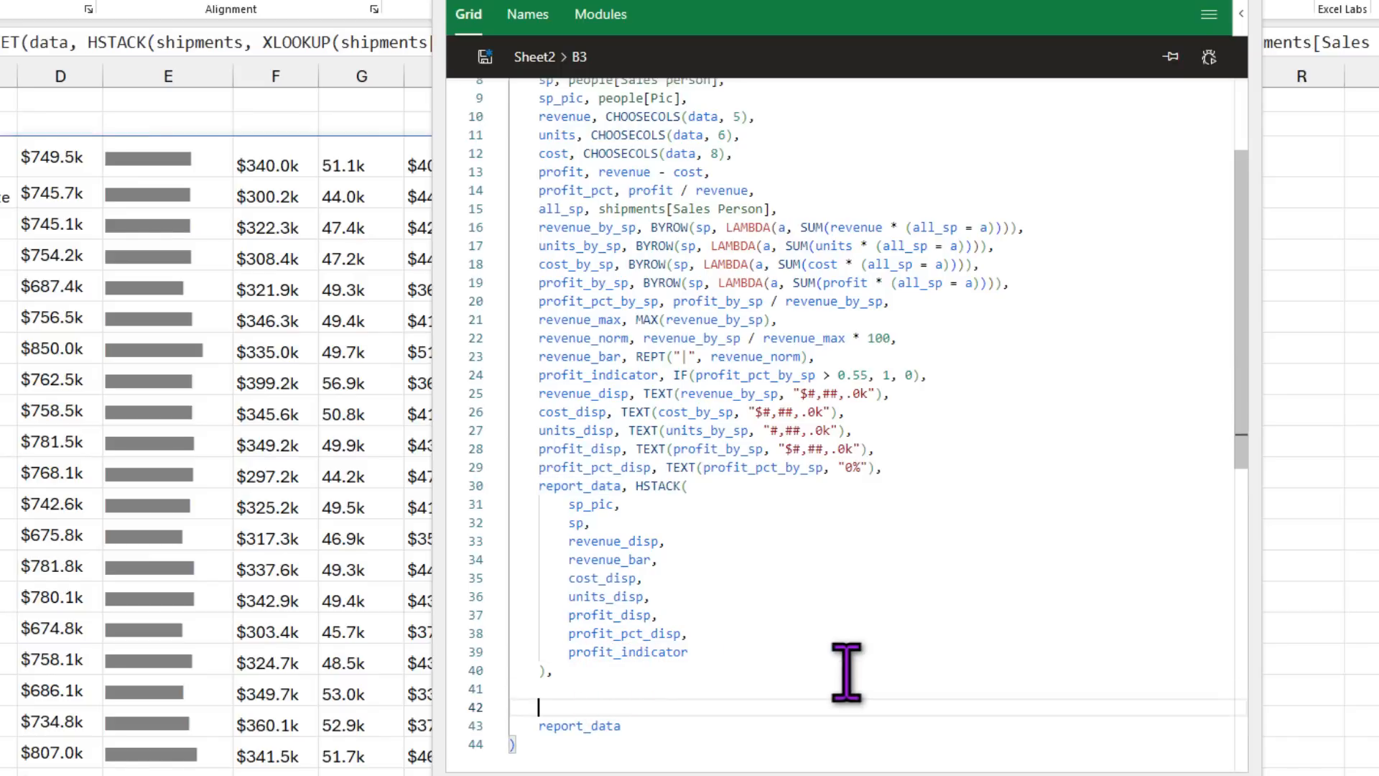
pyautogui.write('sort_b')
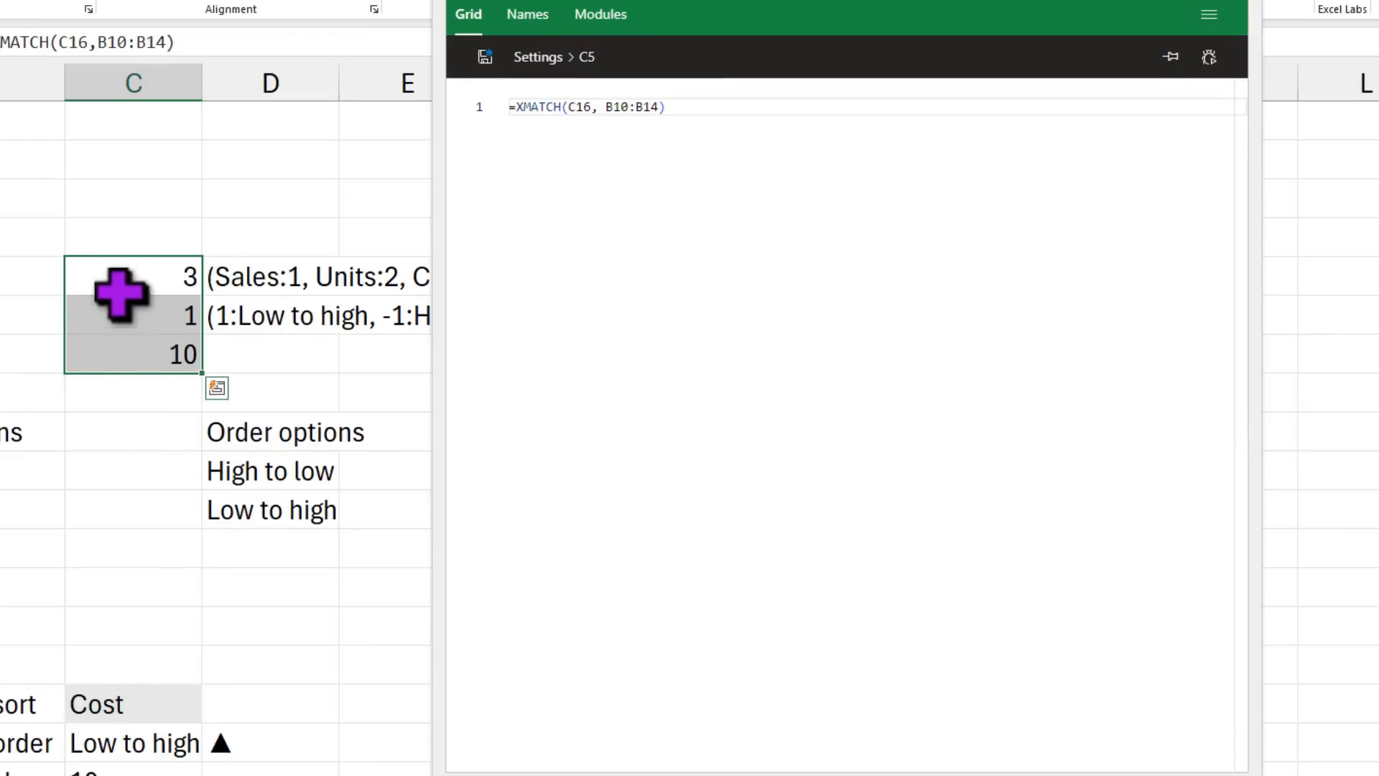
pyautogui.click(122, 280)
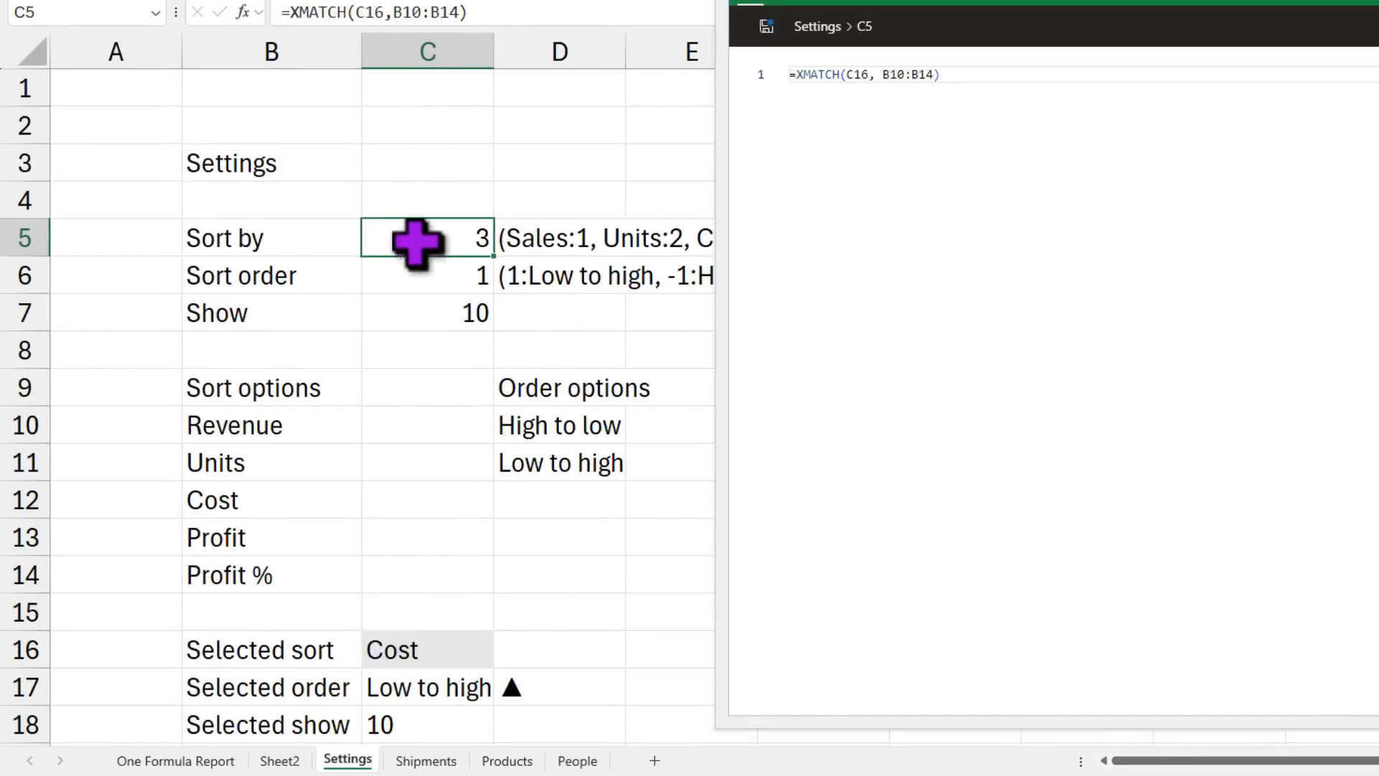
pyautogui.click(280, 760)
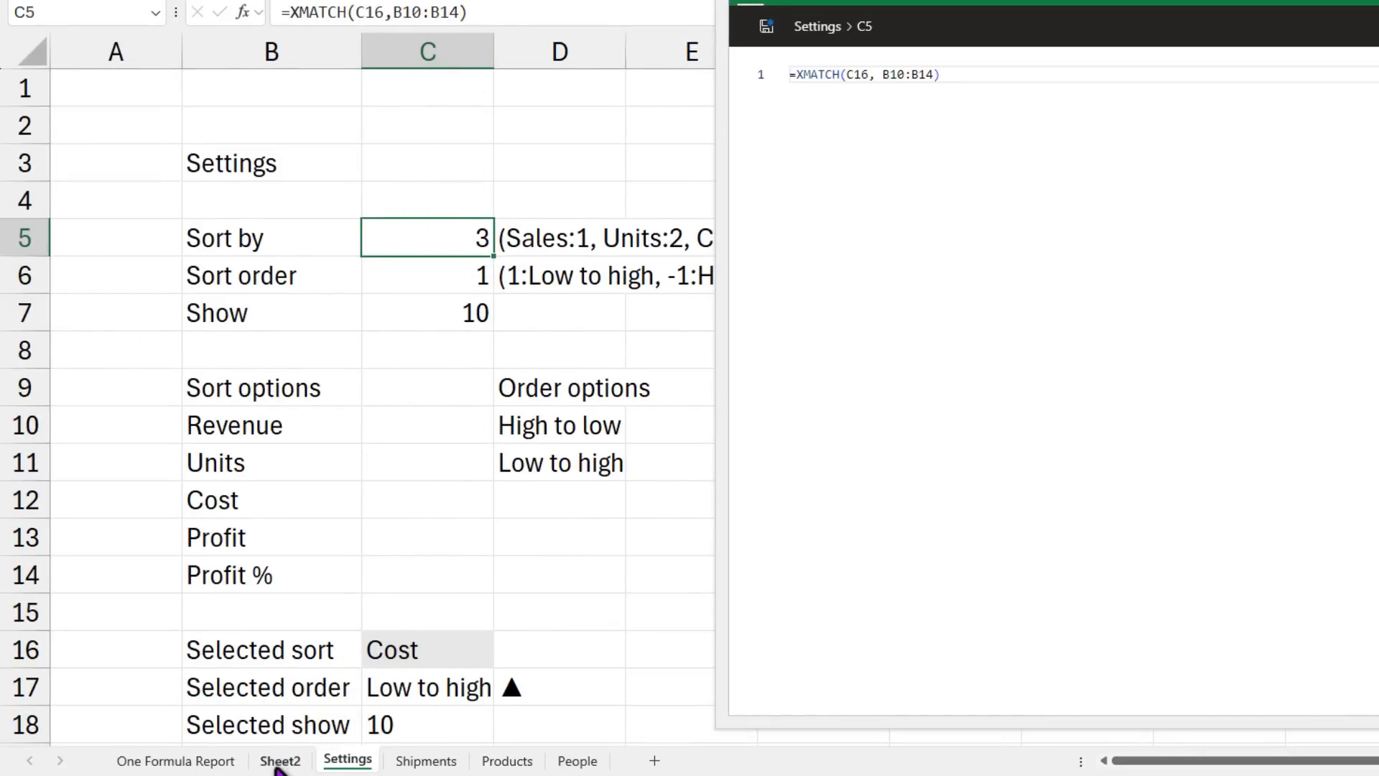
pyautogui.scroll(-5, 980, 668)
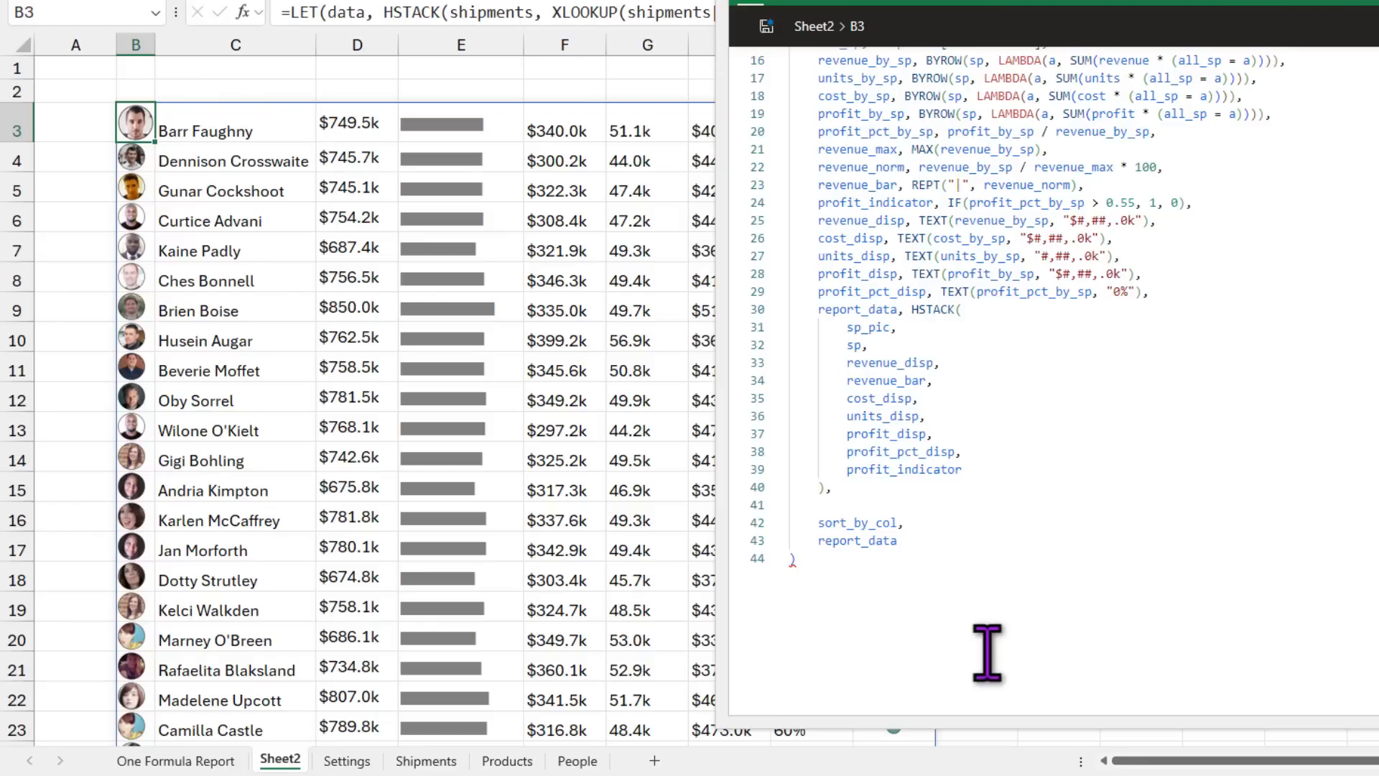
pyautogui.click(940, 523)
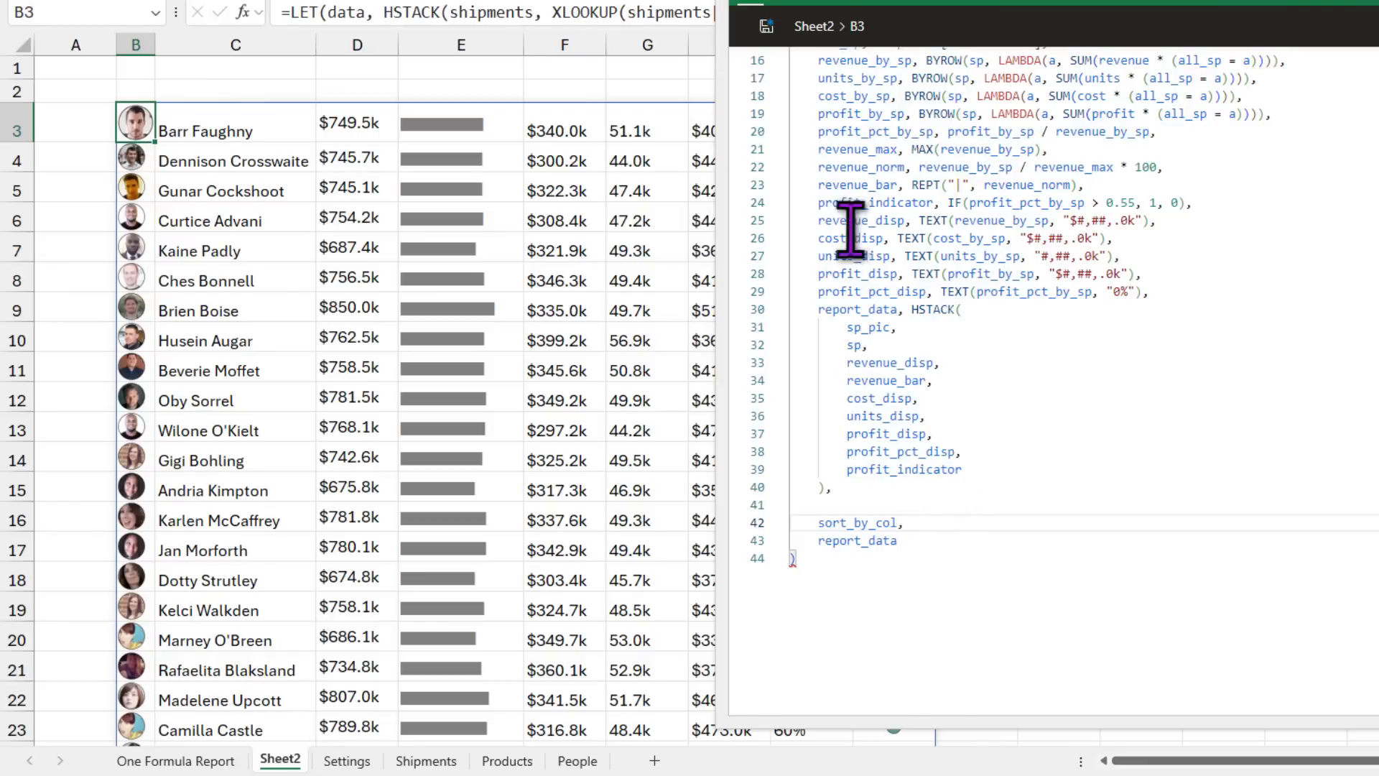
# Step: Reload the B3 formula in the editor and position after sort_by_col, ready to give its value
pyautogui.click(327, 79)
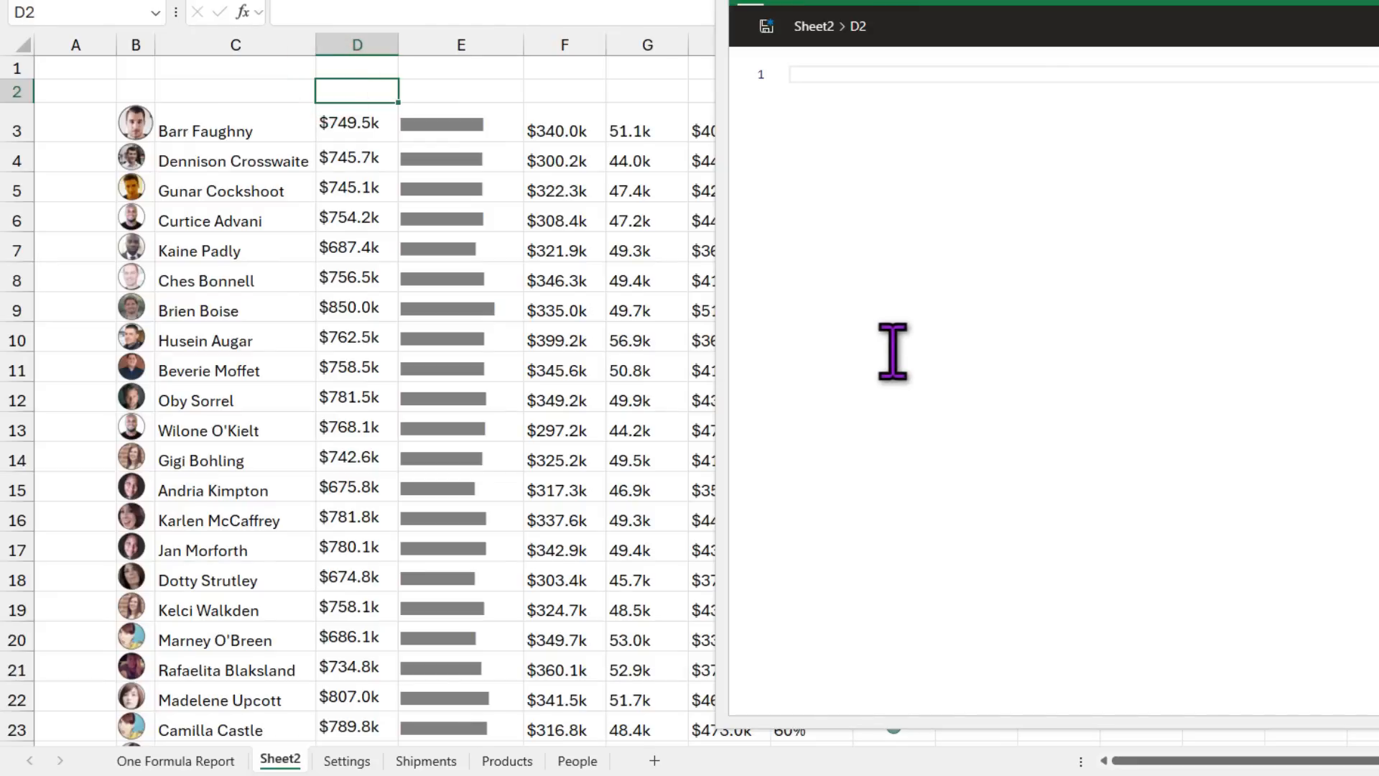
pyautogui.click(136, 121)
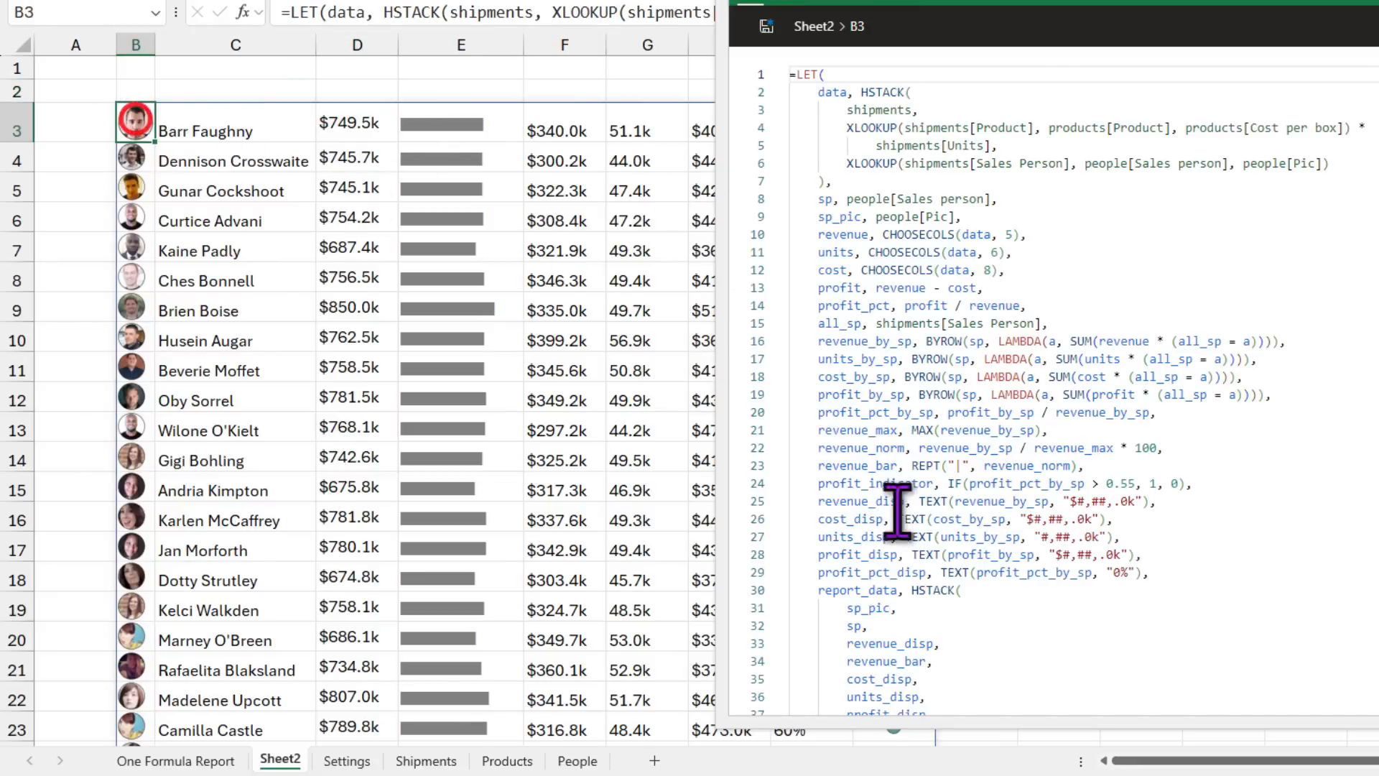
pyautogui.scroll(-5, 973, 625)
pyautogui.click(933, 522)
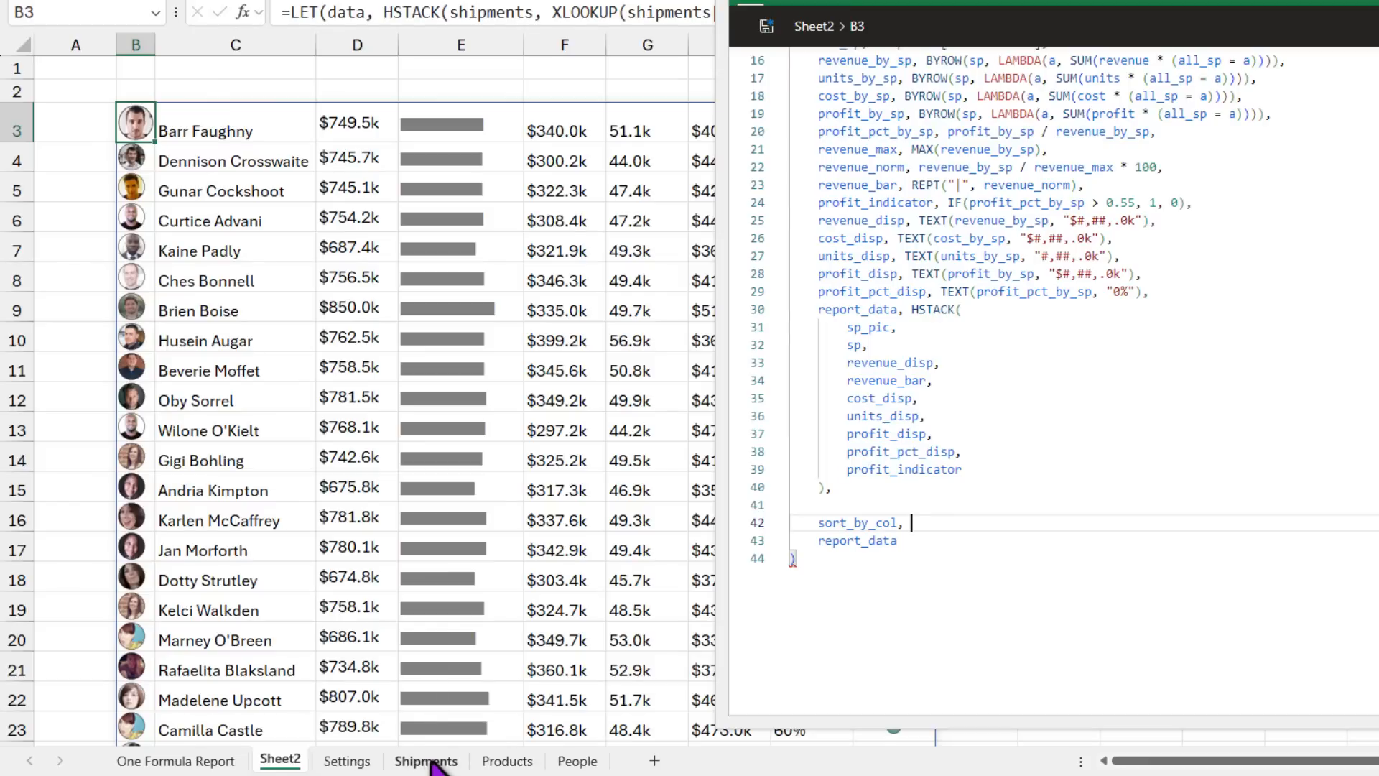
pyautogui.click(349, 760)
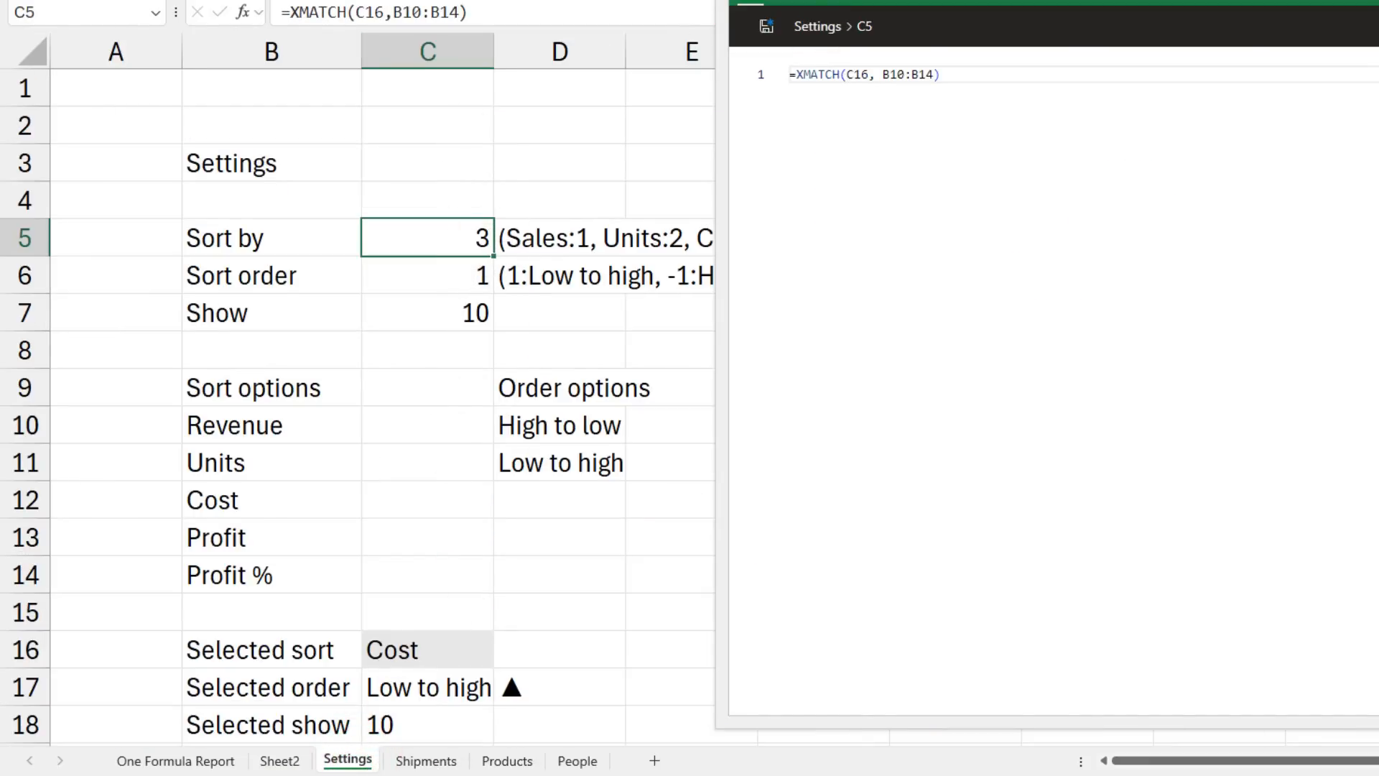
pyautogui.click(191, 761)
pyautogui.click(277, 759)
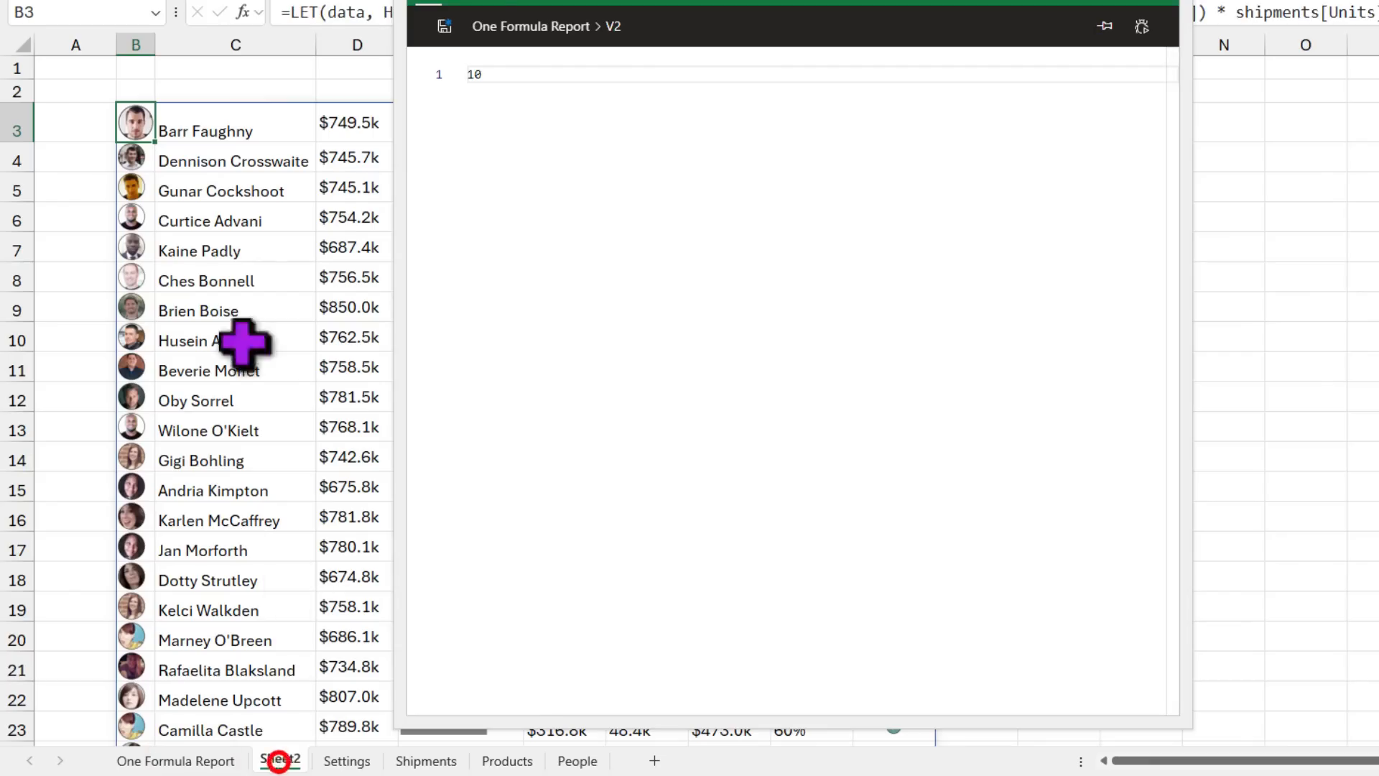
pyautogui.scroll(-4, 690, 563)
pyautogui.click(632, 570)
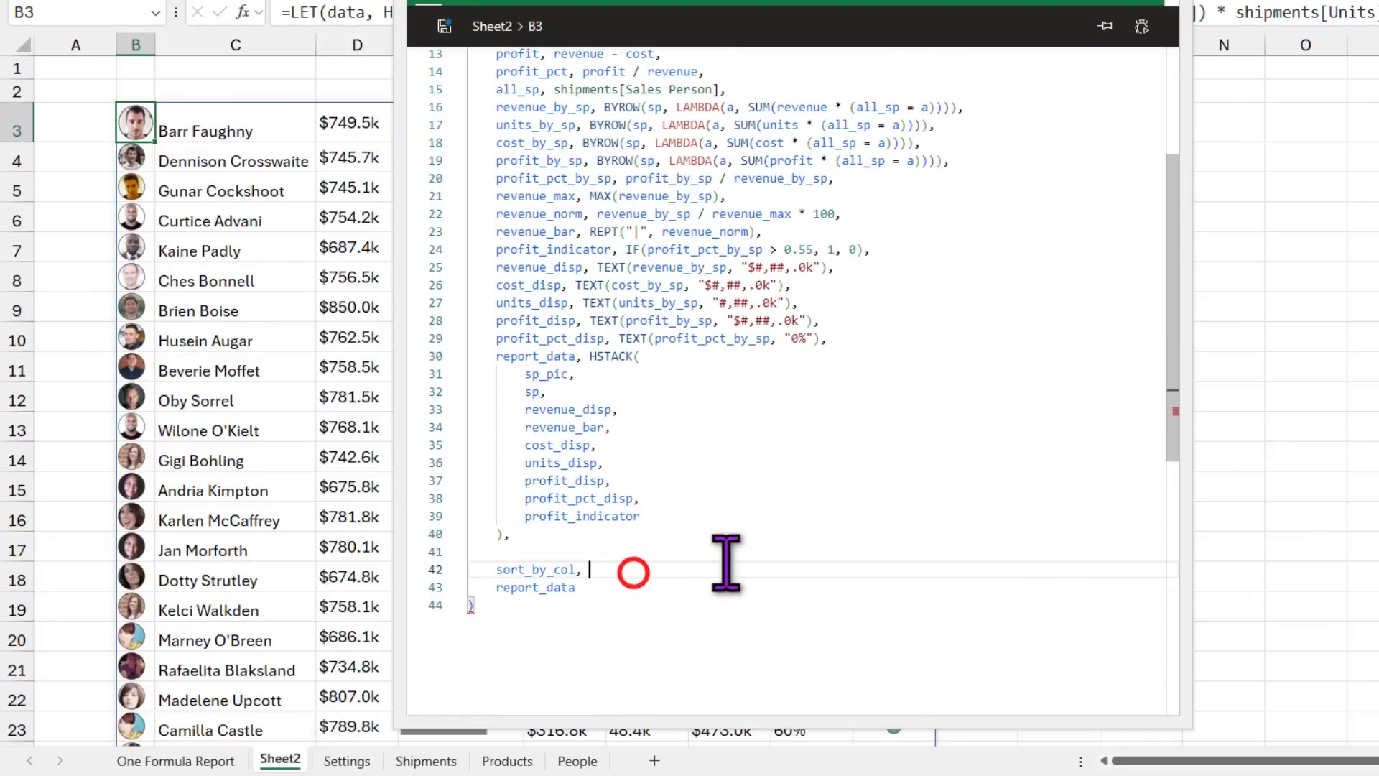
# Step: Define sort_by_col, sort_order and show from Settings!c5, c6 and c7
pyautogui.write('Setting')
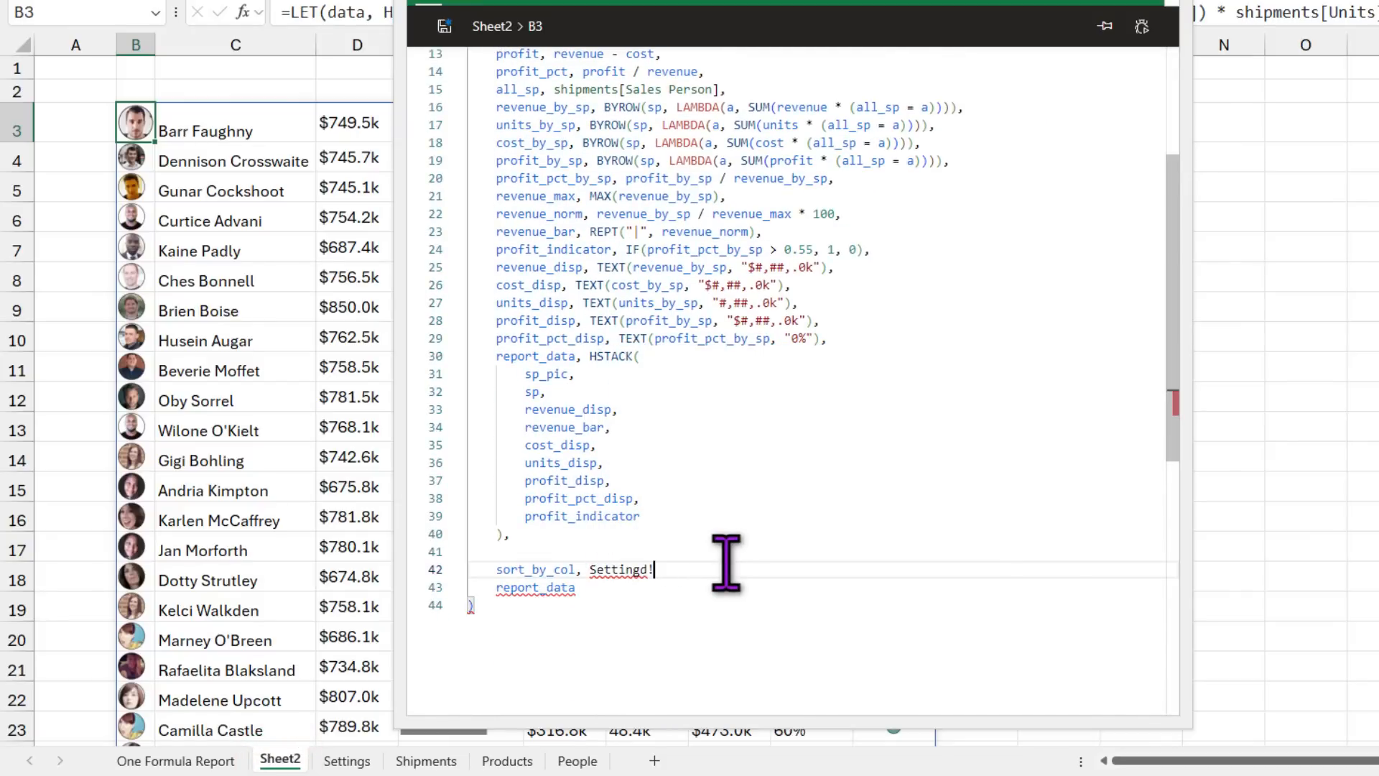
pyautogui.write('s!c5,')
pyautogui.press('Return')
pyautogui.write('sort_order,')
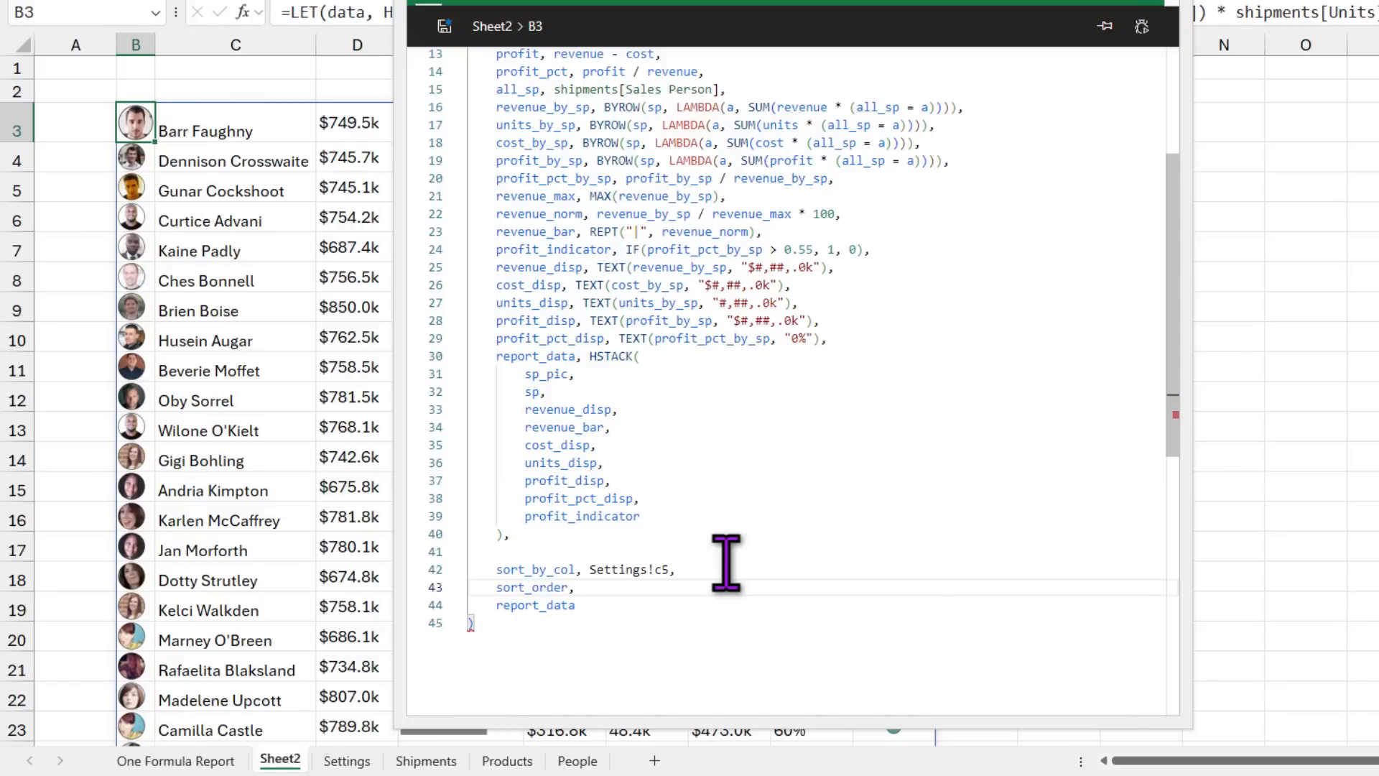
pyautogui.write('Settings!c6,')
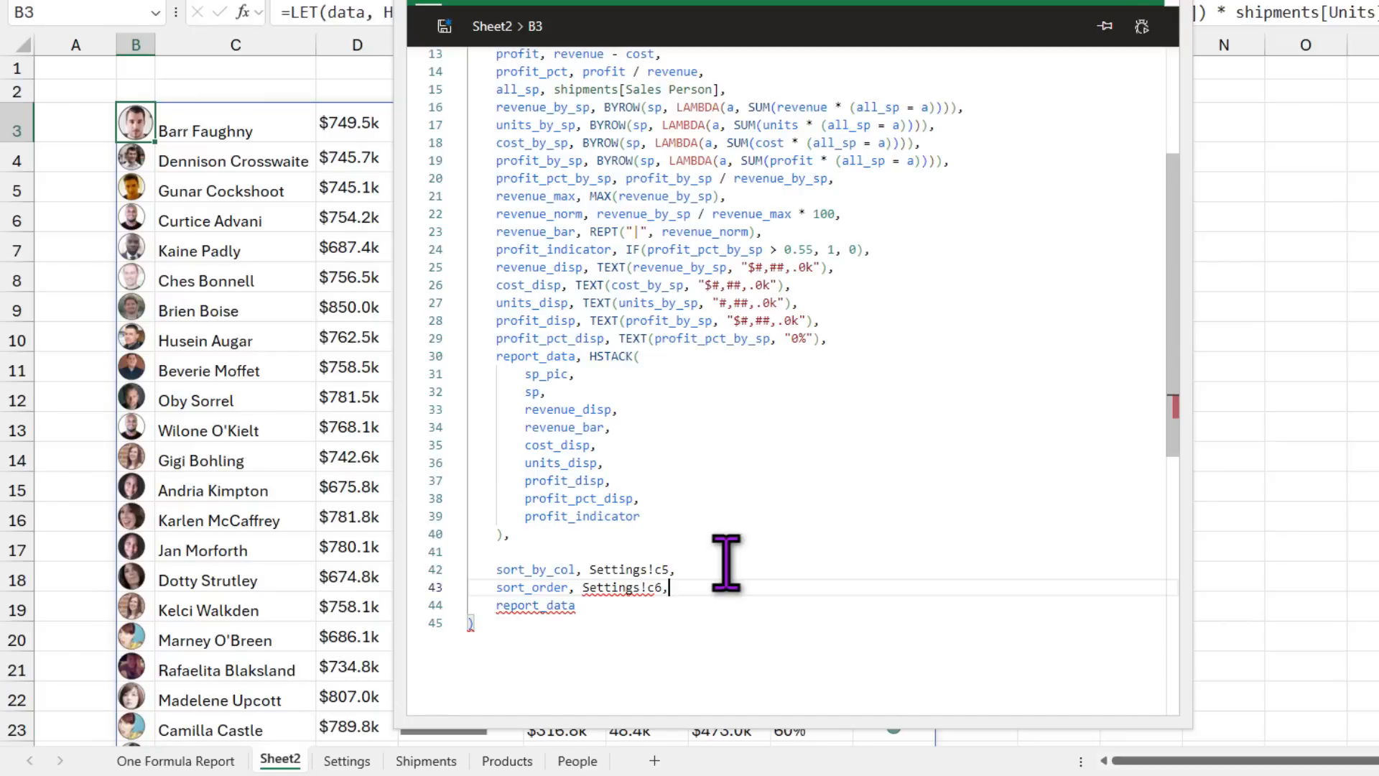
pyautogui.press('Return')
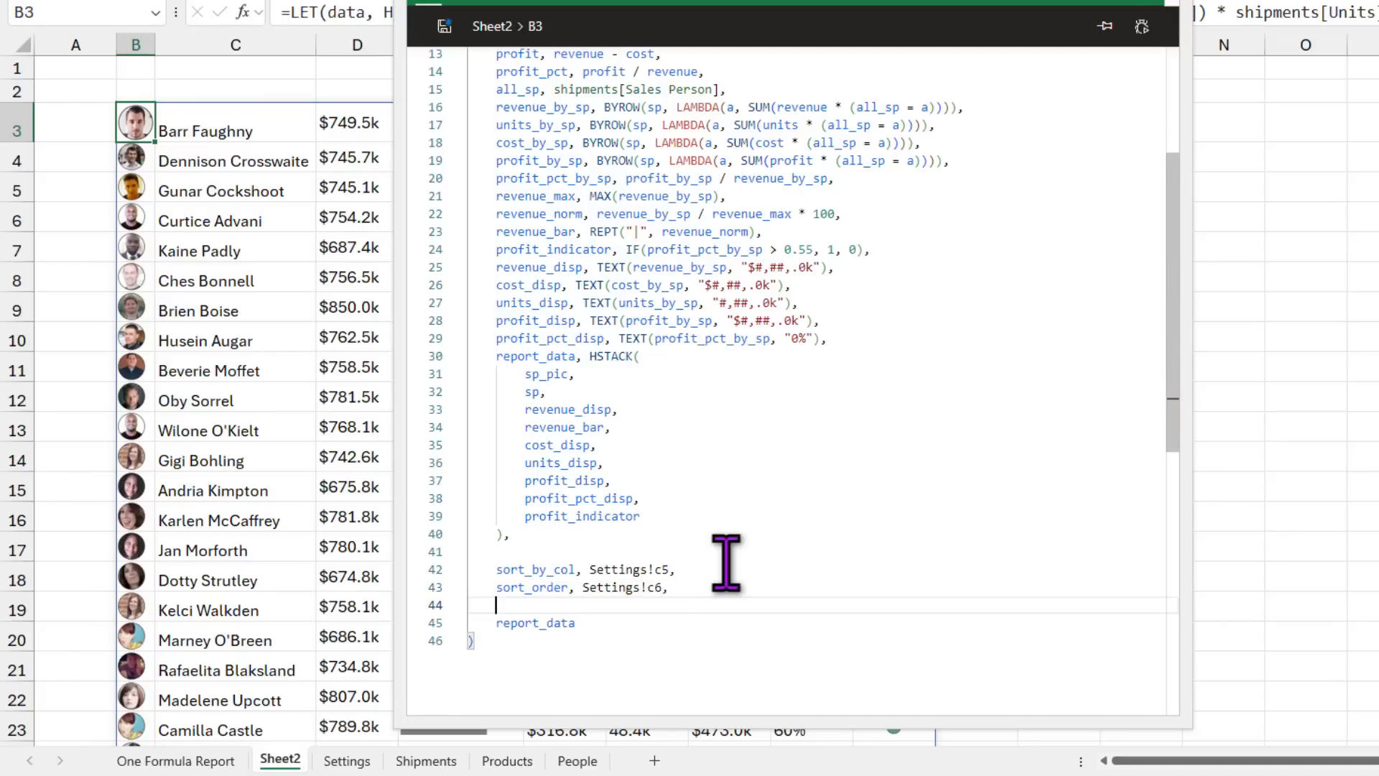
pyautogui.write('show, Settings!c7,')
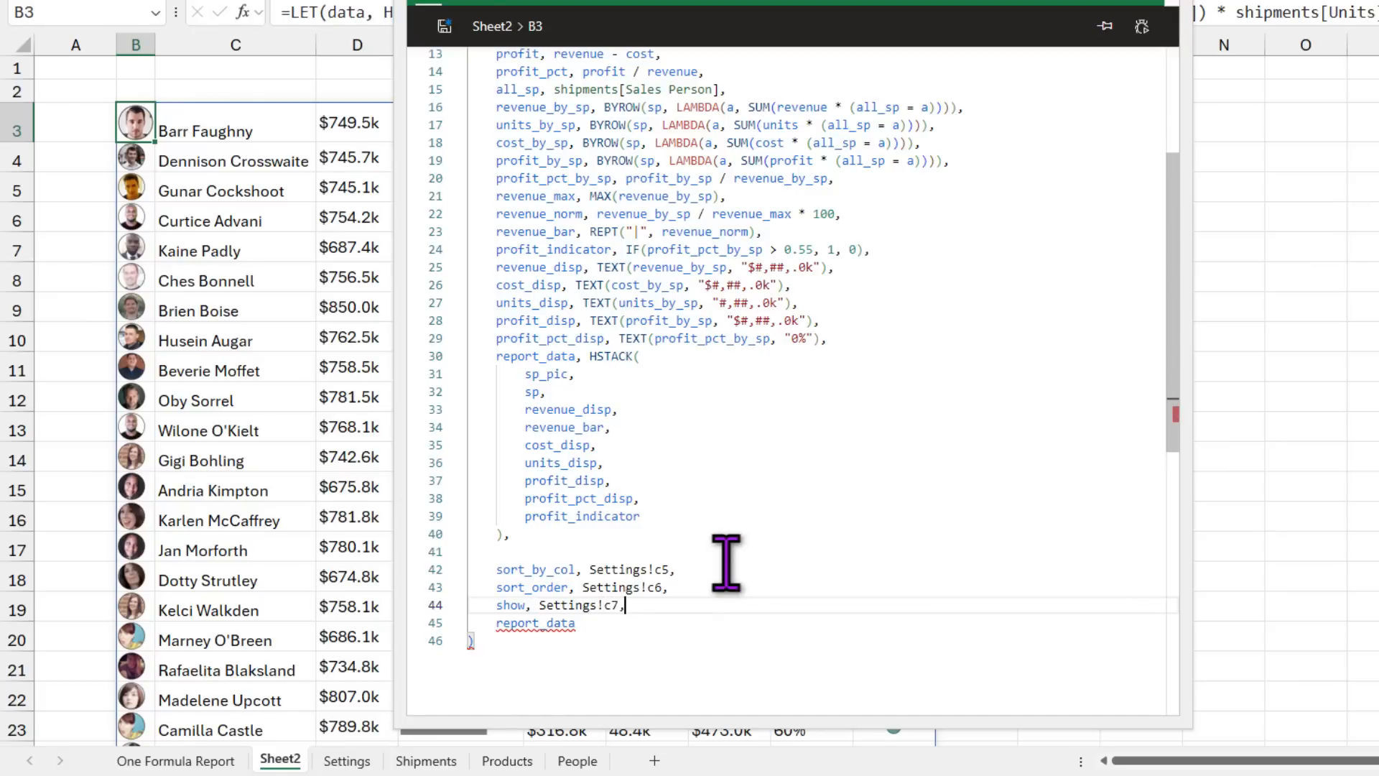
pyautogui.press('Return')
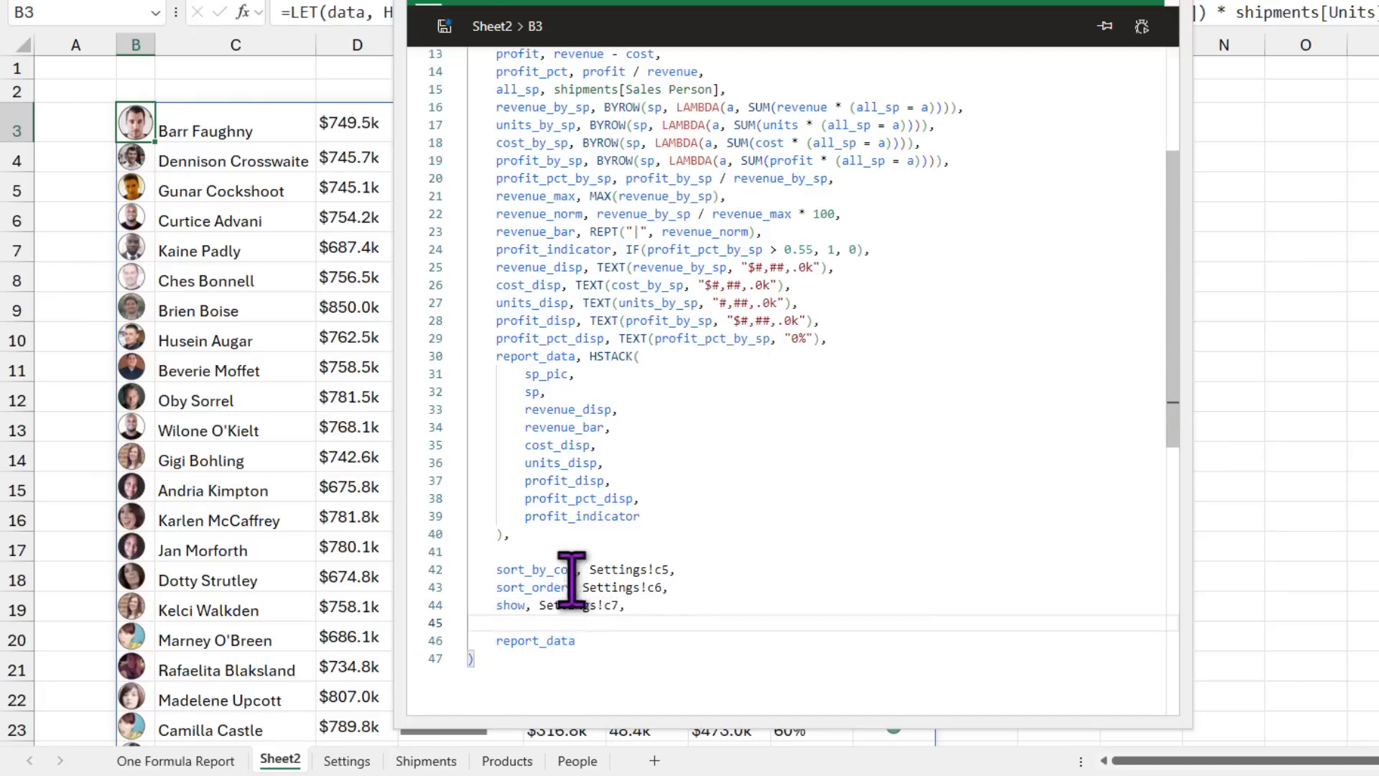
# Step: Insert blank lines above report_data and select sort_by_col to rename it sort_by_col_num
pyautogui.click(611, 641)
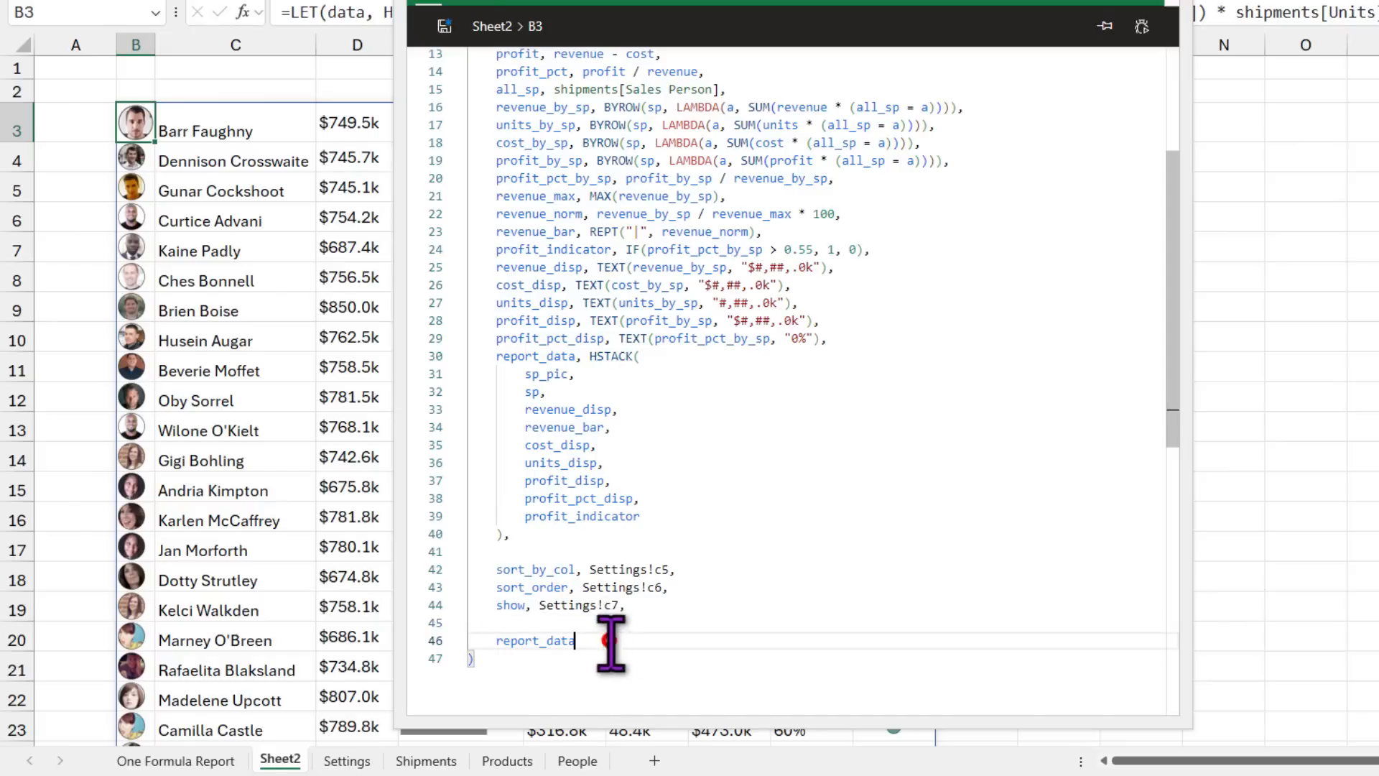
pyautogui.click(538, 620)
pyautogui.press('Return')
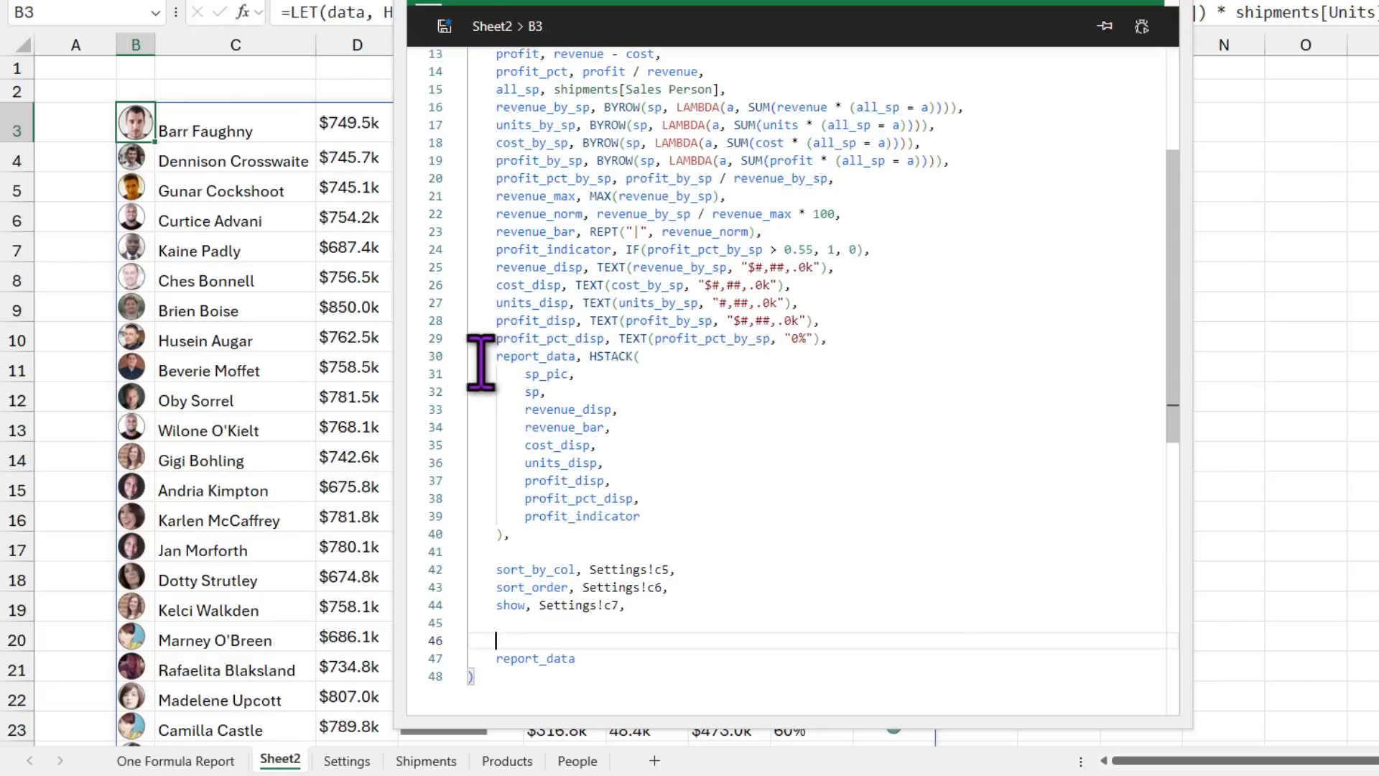
pyautogui.moveTo(497, 356); pyautogui.dragTo(640, 538)
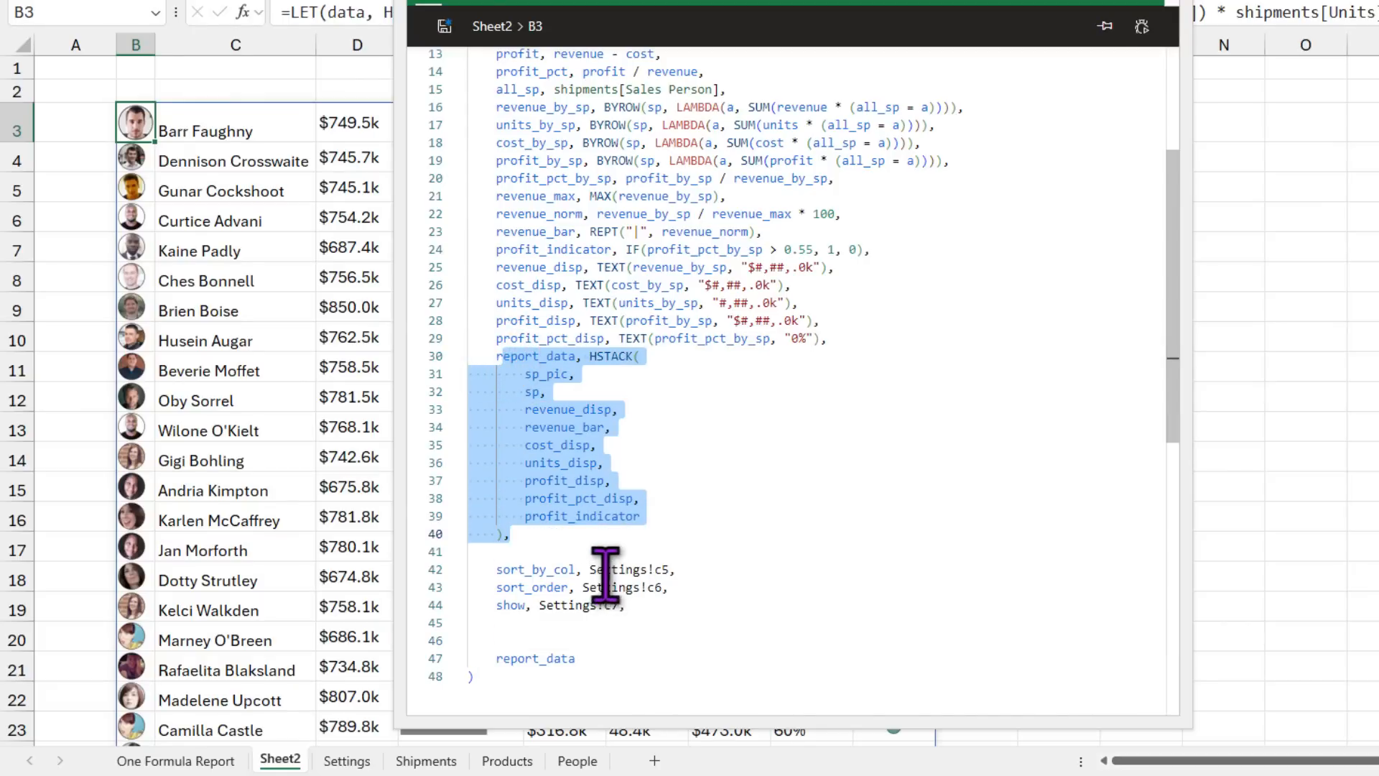
pyautogui.click(561, 629)
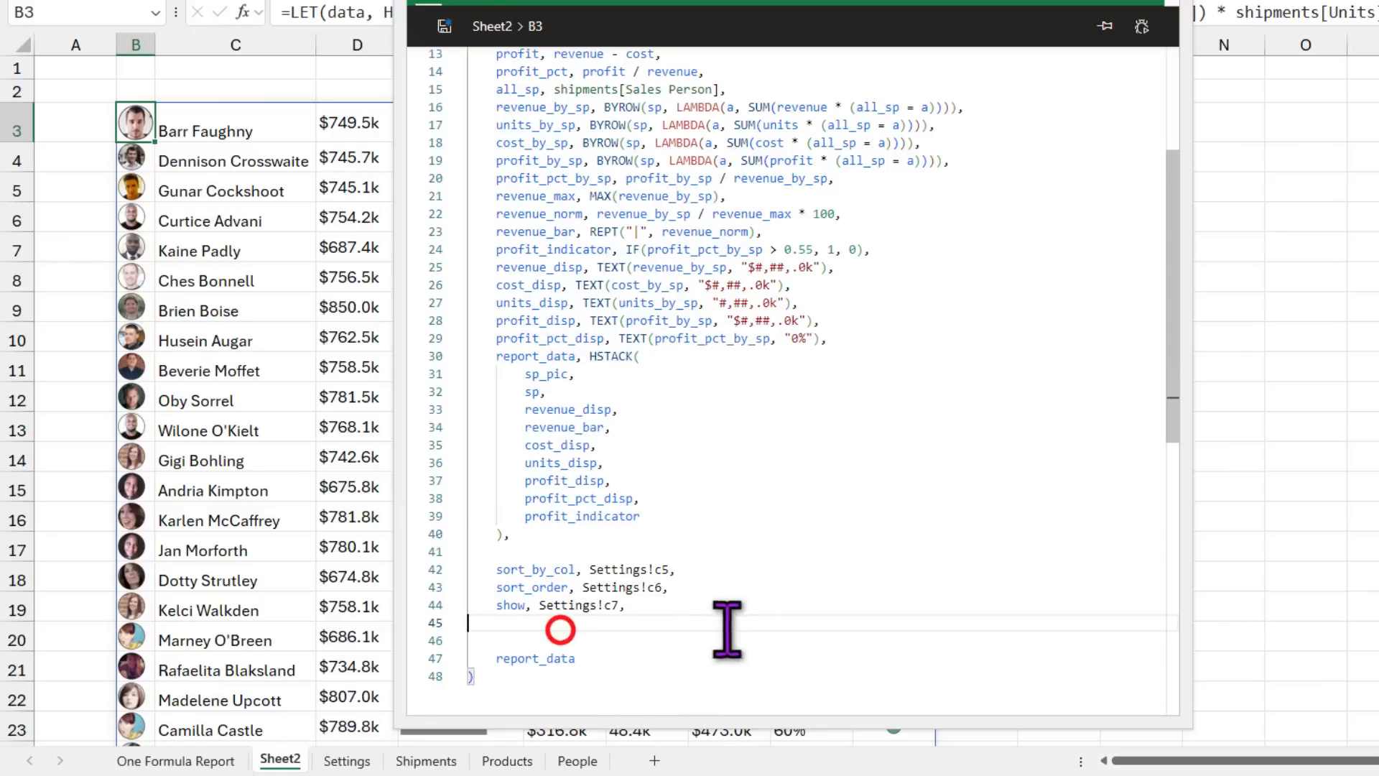
pyautogui.doubleClick(574, 569)
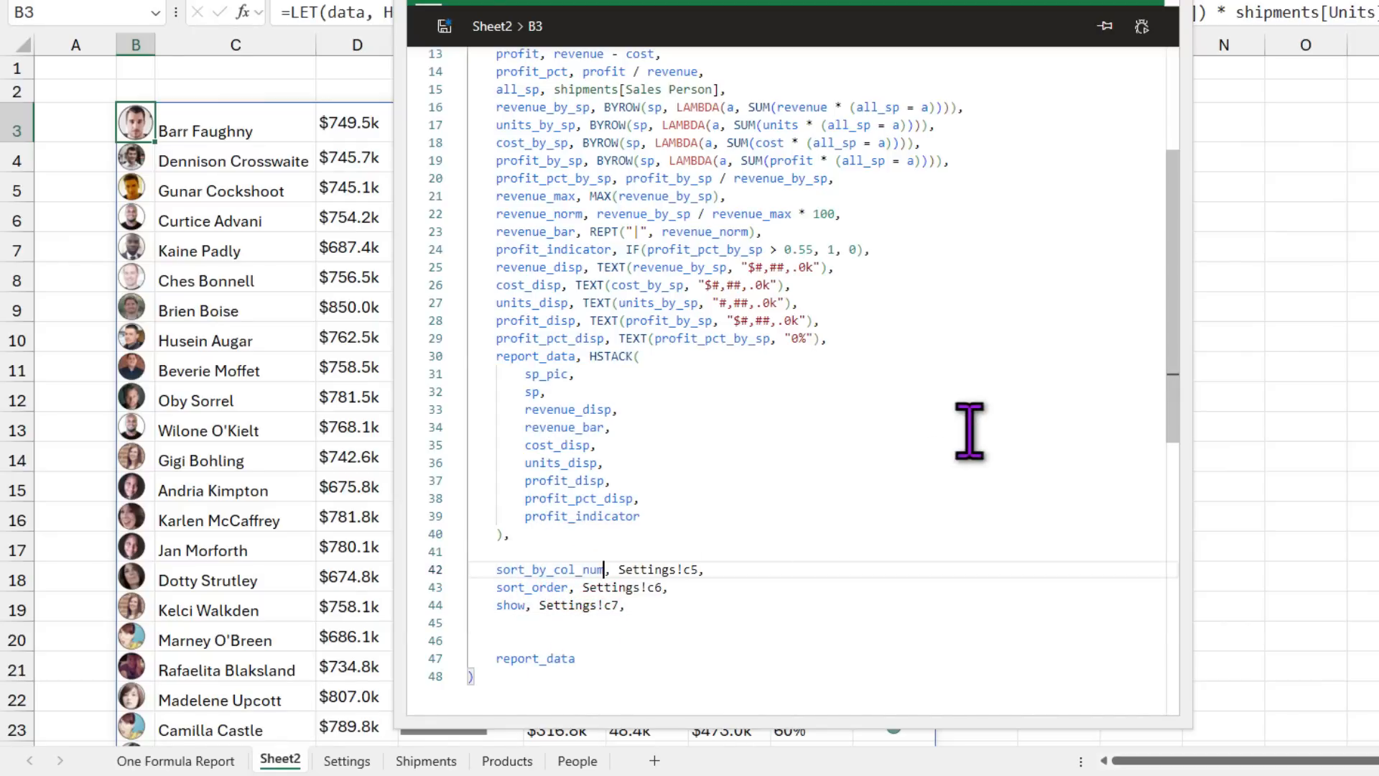
pyautogui.click(531, 624)
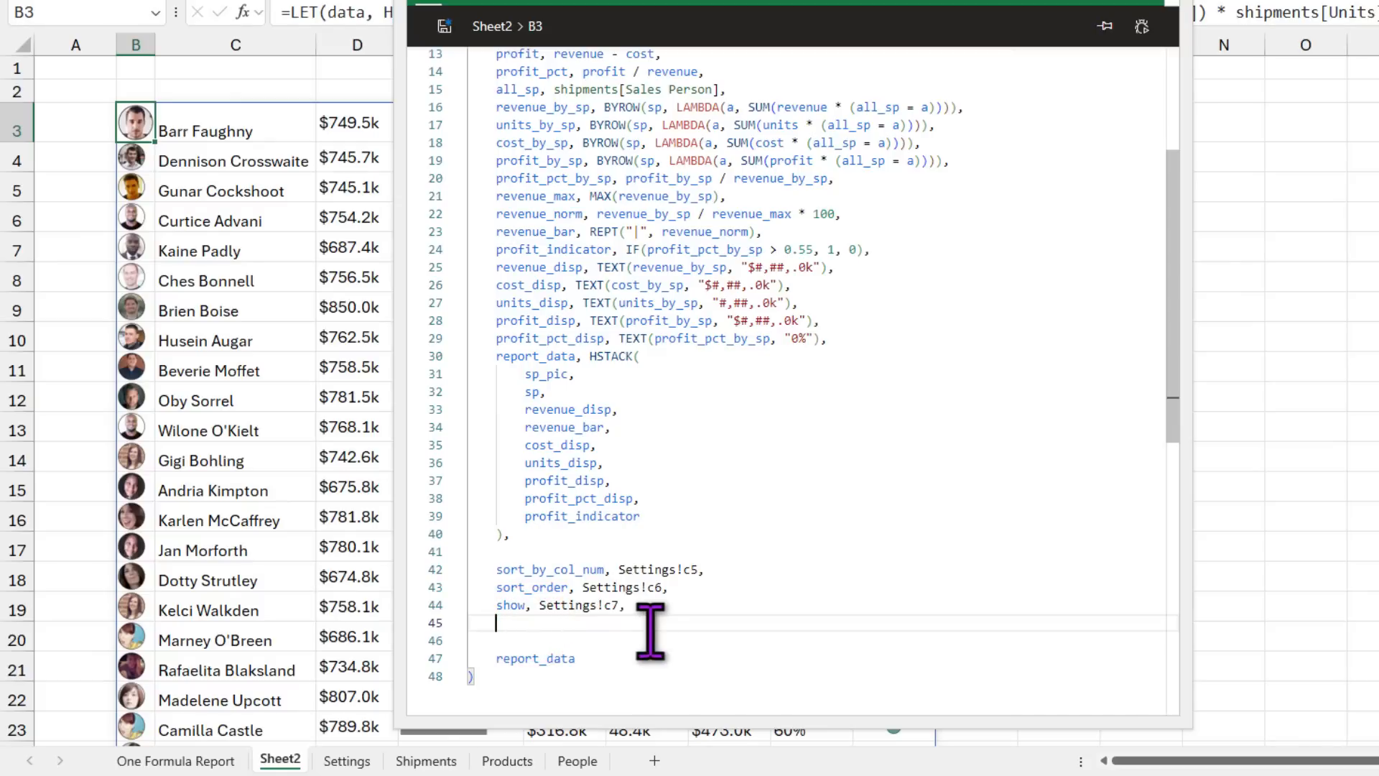
# Step: Begin sort_by_col as CHOOSE(sort_by_col_num, revenue_by_sp, …) on a new line
pyautogui.write('sort_')
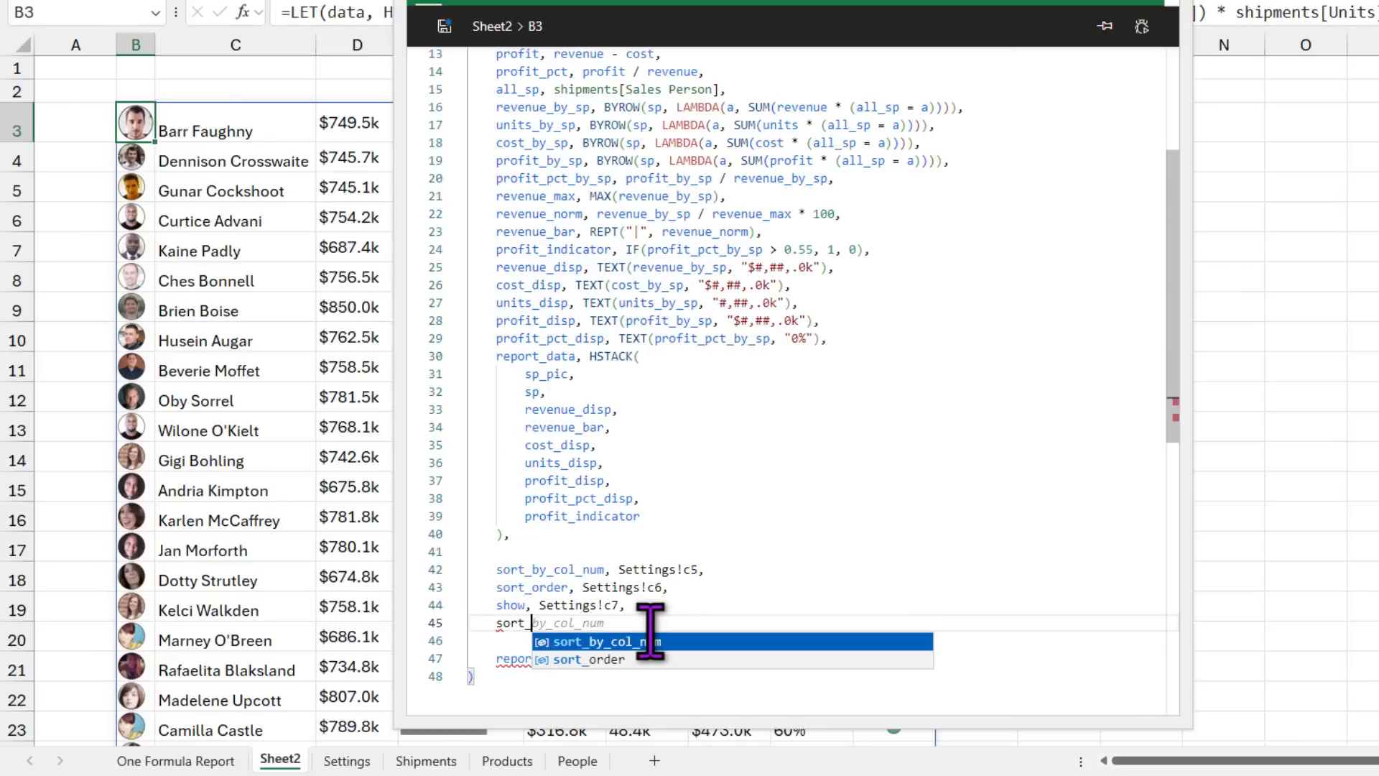
pyautogui.write('by_col,')
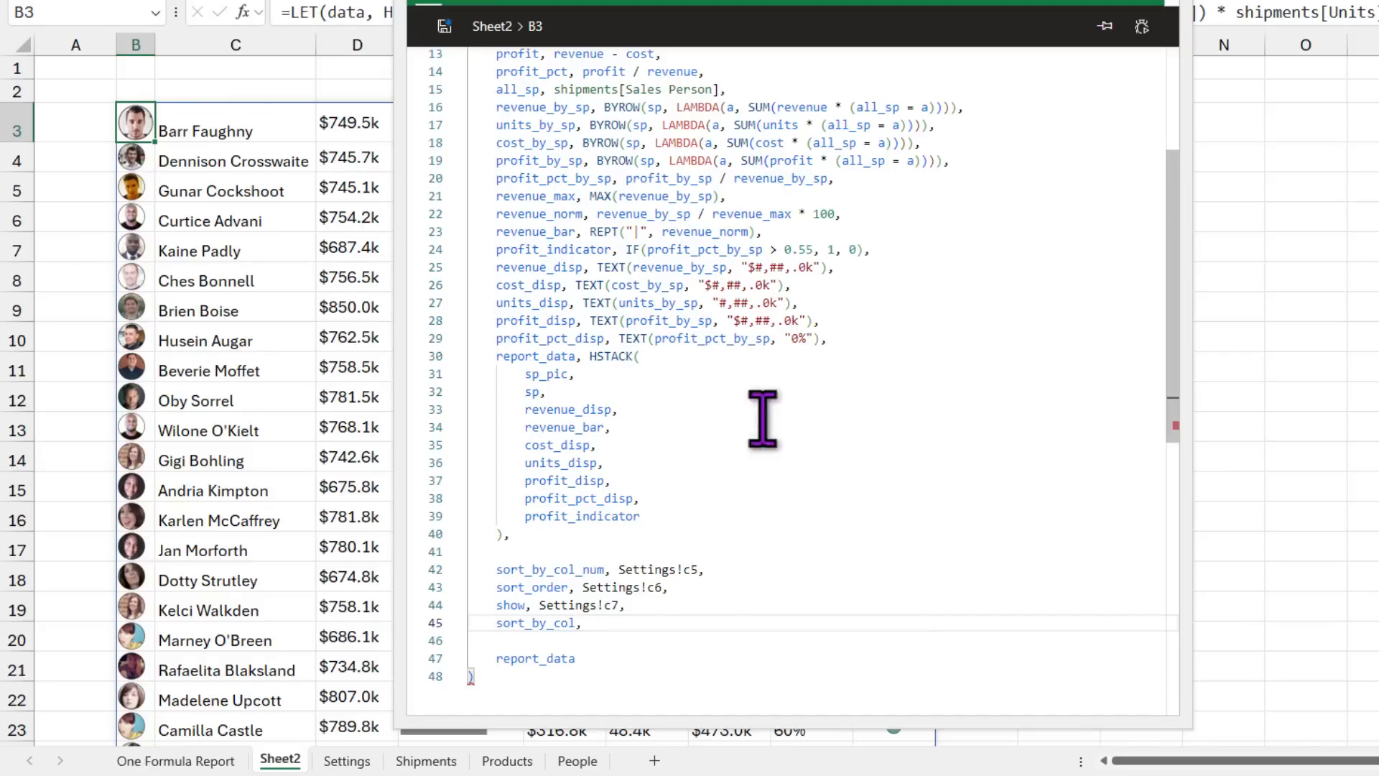
pyautogui.write('choo')
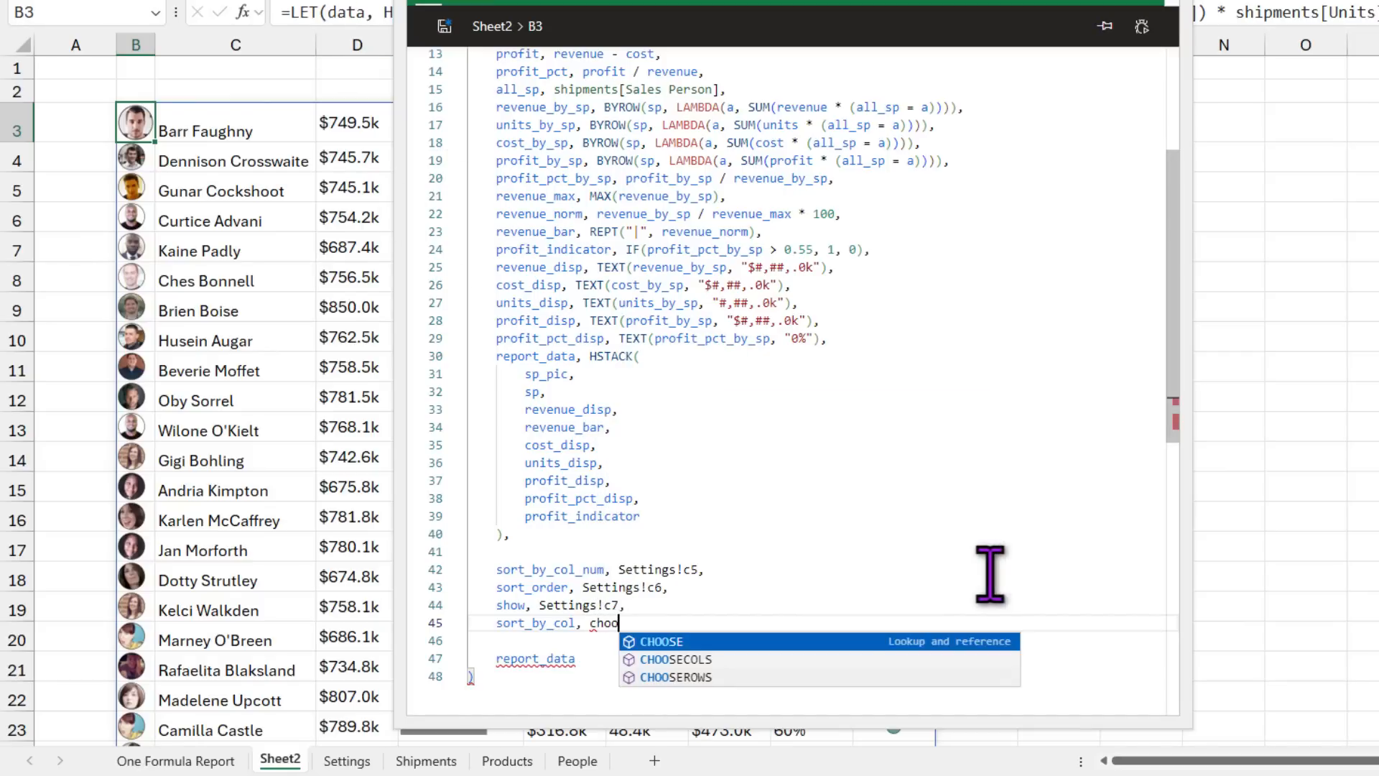
pyautogui.write('se)(co')
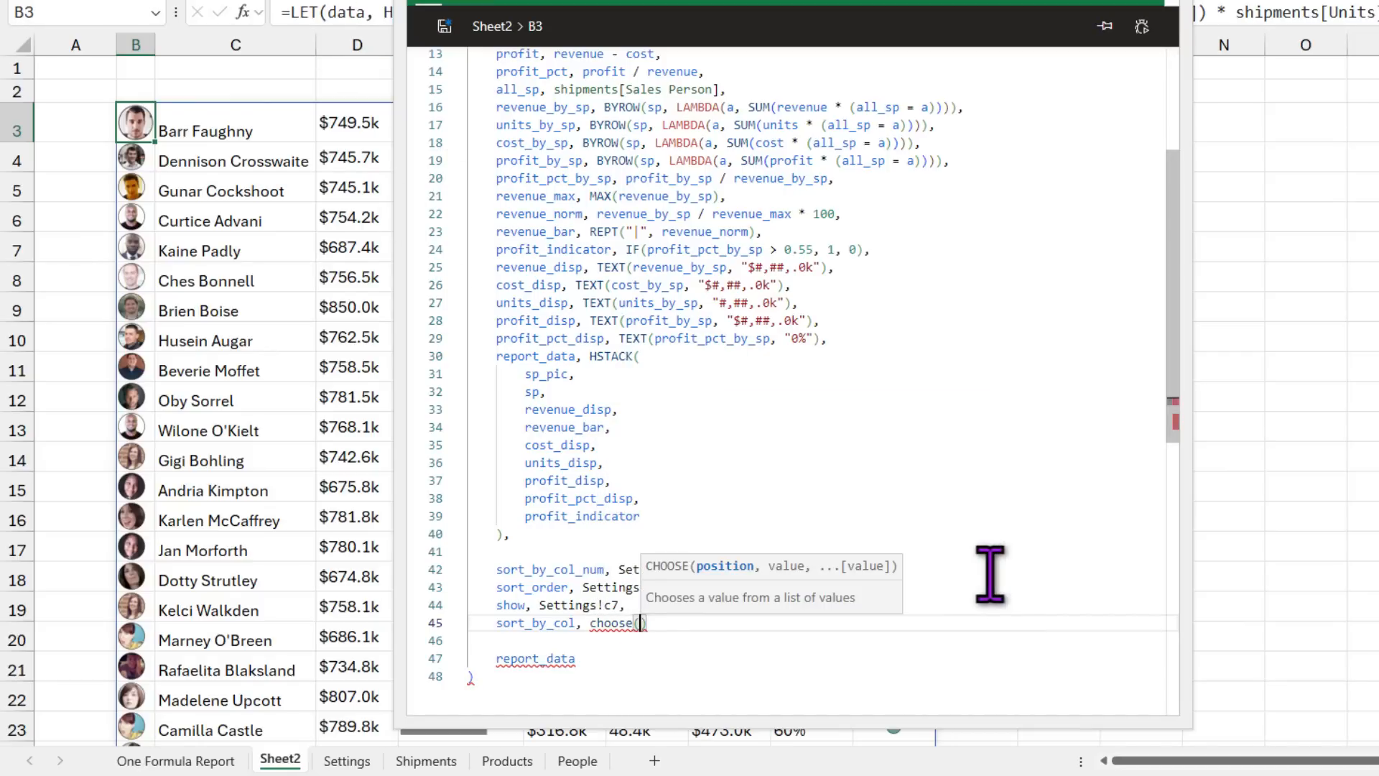
pyautogui.press('BackSpace')
pyautogui.press('BackSpace')
pyautogui.write('sort')
pyautogui.press('Tab')
pyautogui.write(', ')
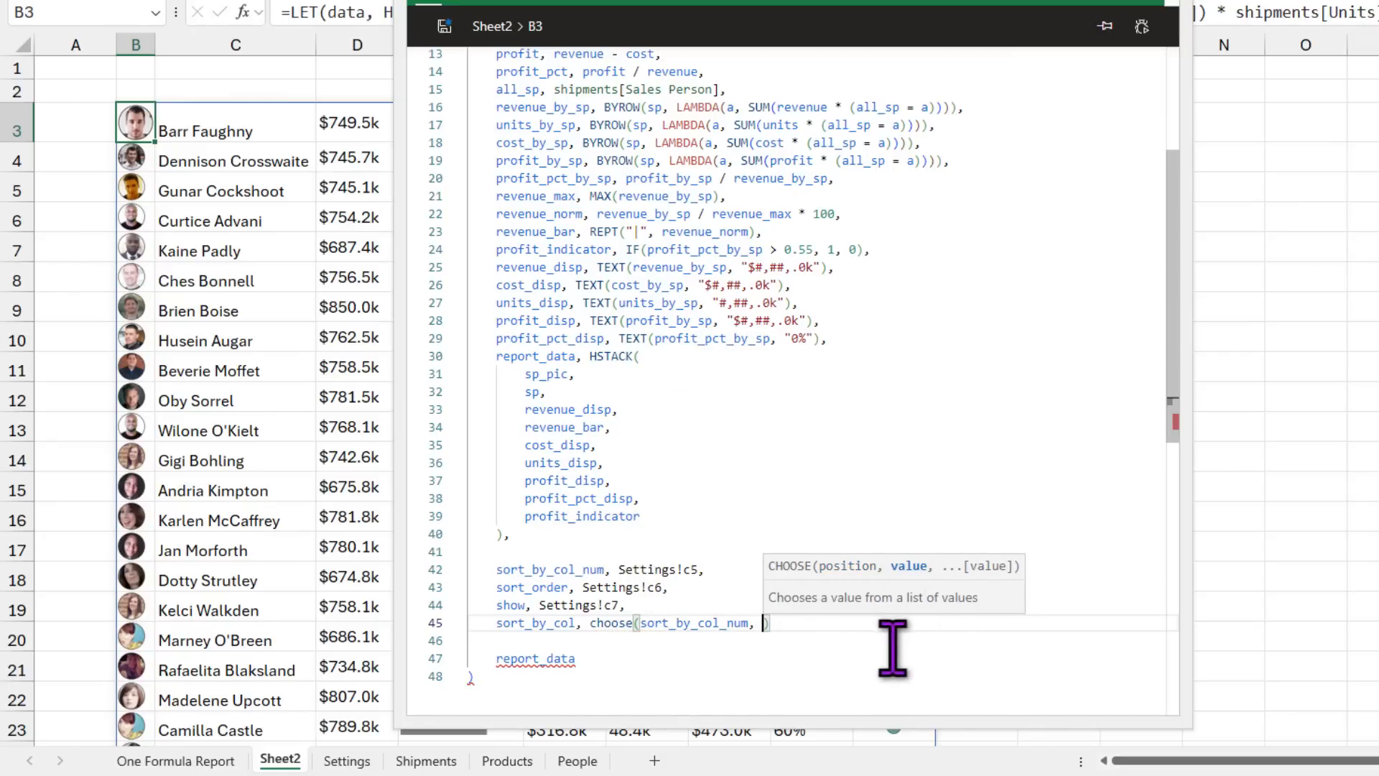
pyautogui.write('revenue')
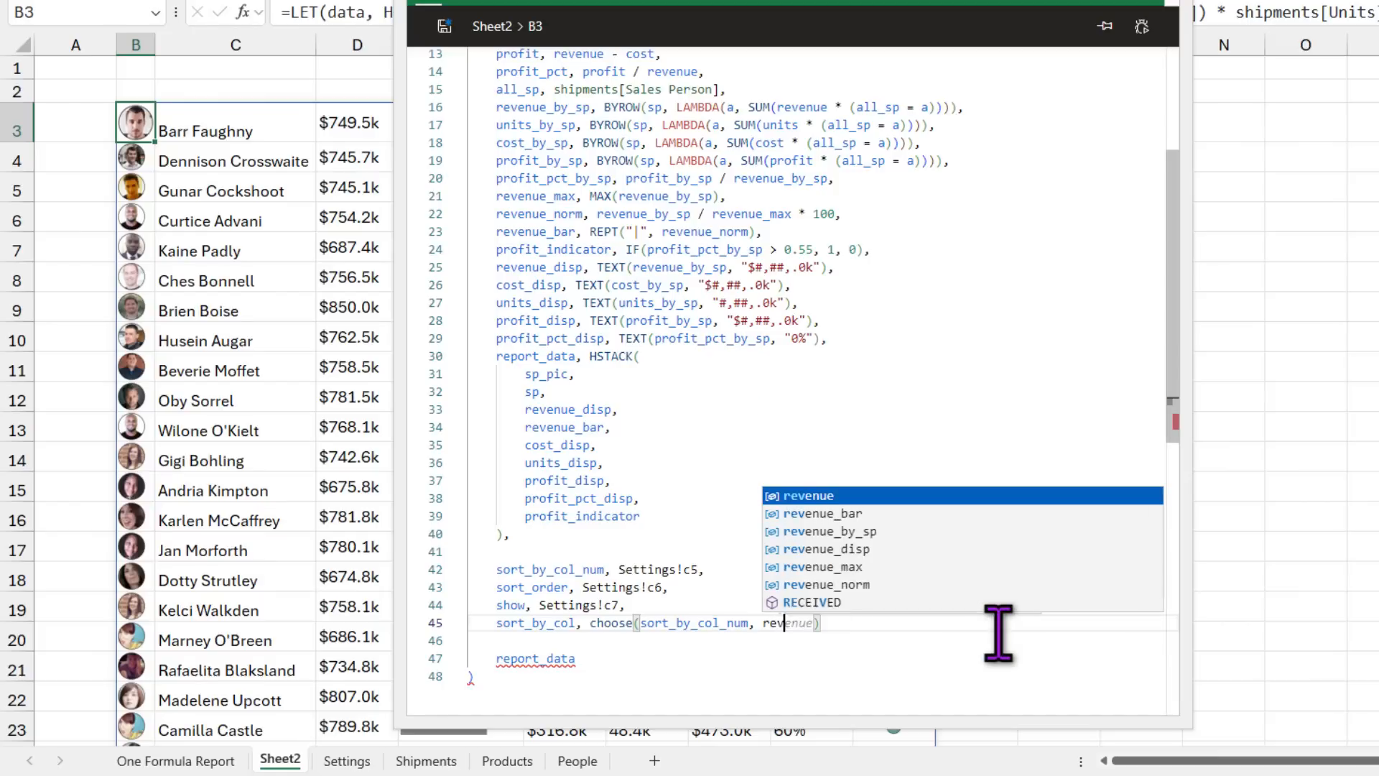
pyautogui.write('_')
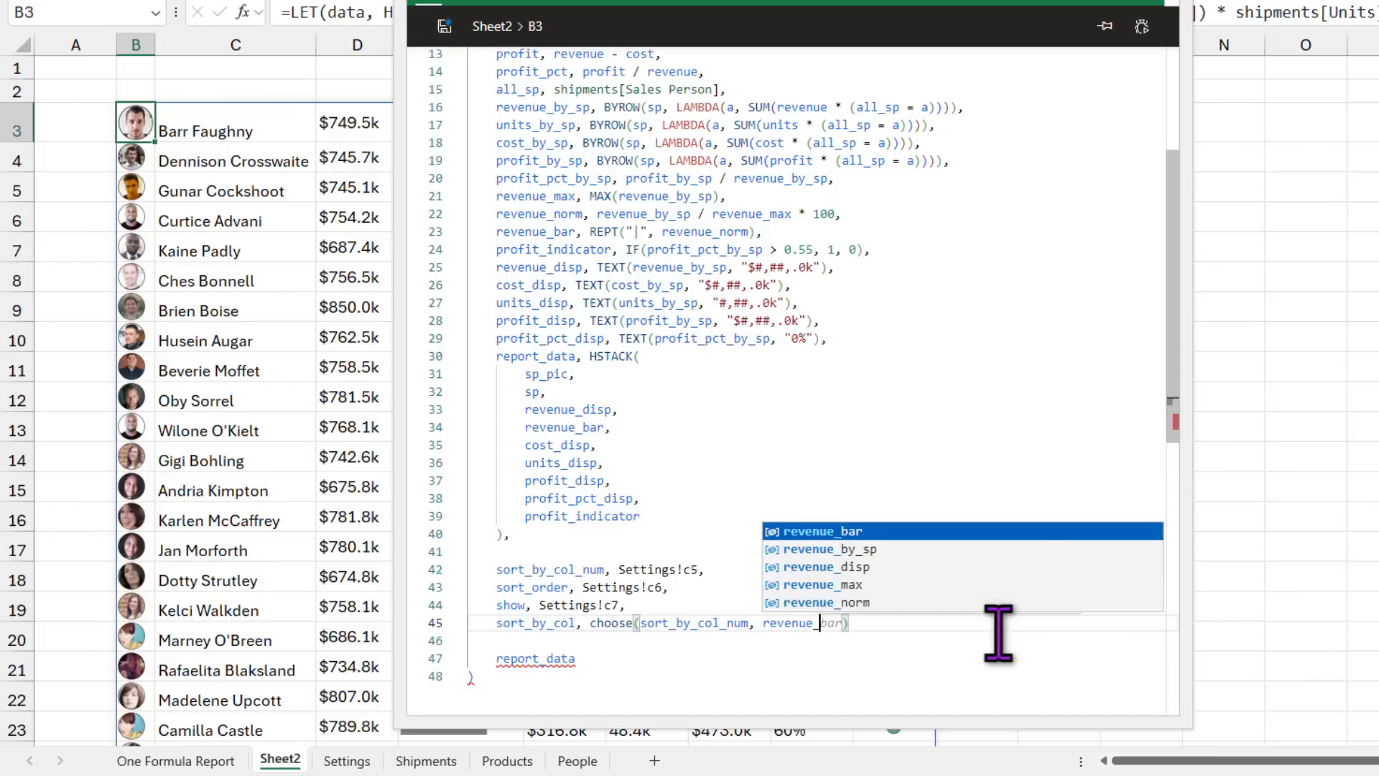
pyautogui.press('Down')
pyautogui.press('Down')
pyautogui.press('Up')
pyautogui.press('Tab')
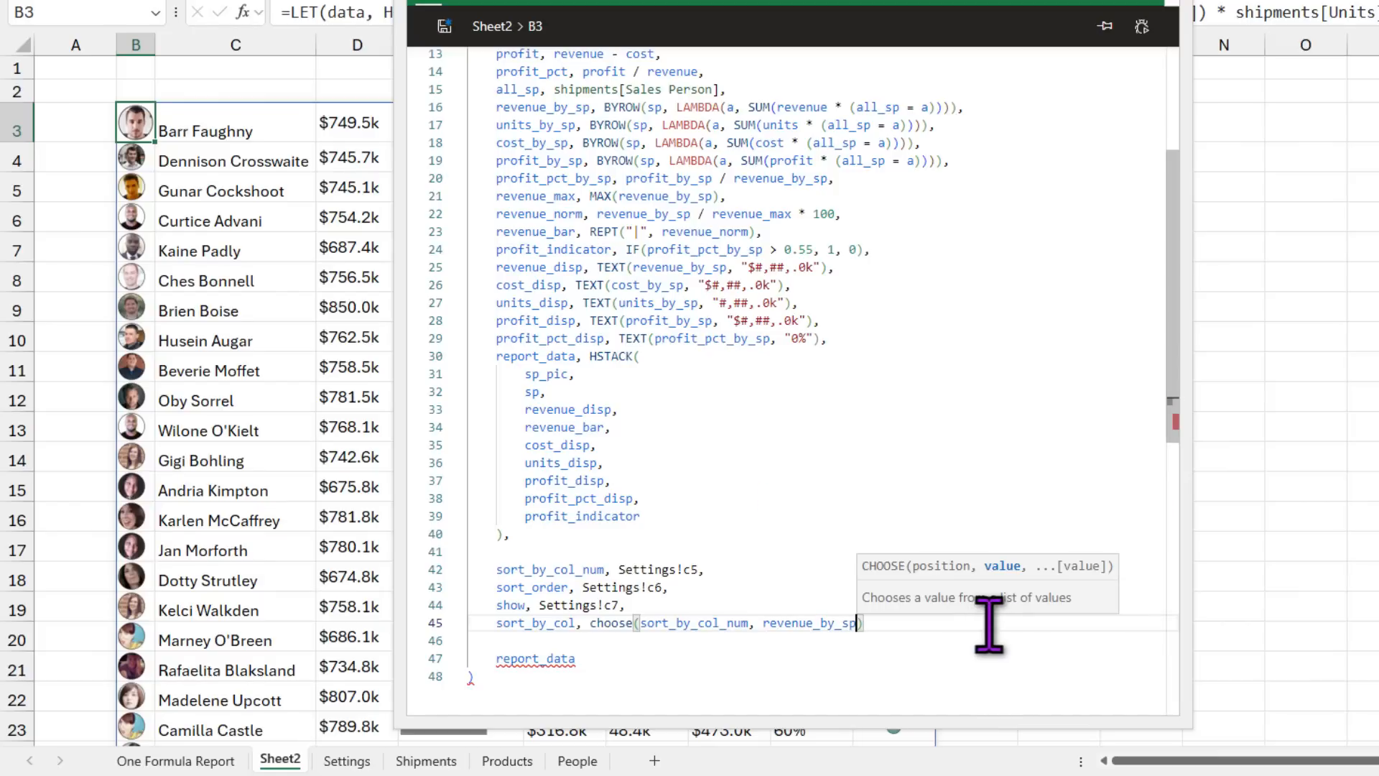
# Step: Add units_by_sp, cost_by_sp, profit_by_sp and profit_pct_by_sp as the remaining CHOOSE options
pyautogui.write(', ')
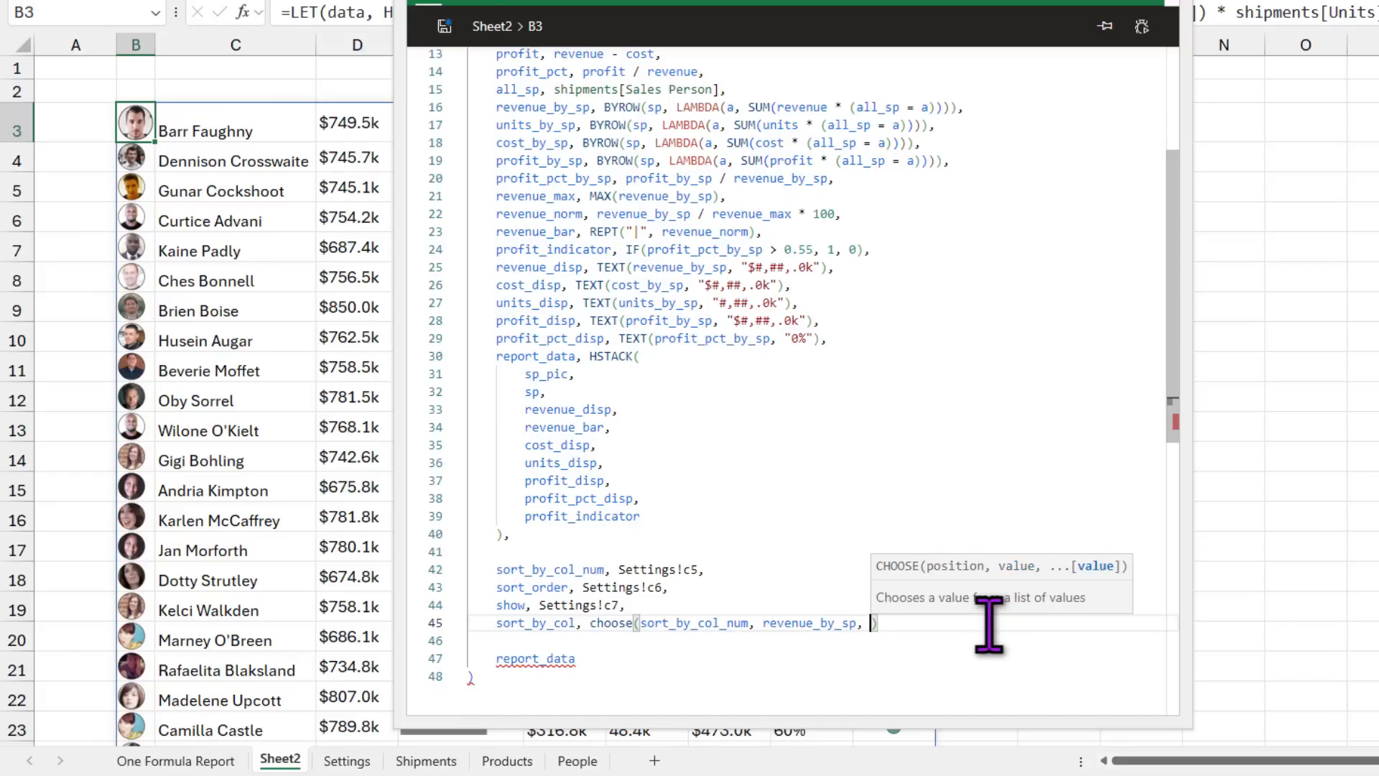
pyautogui.write('units')
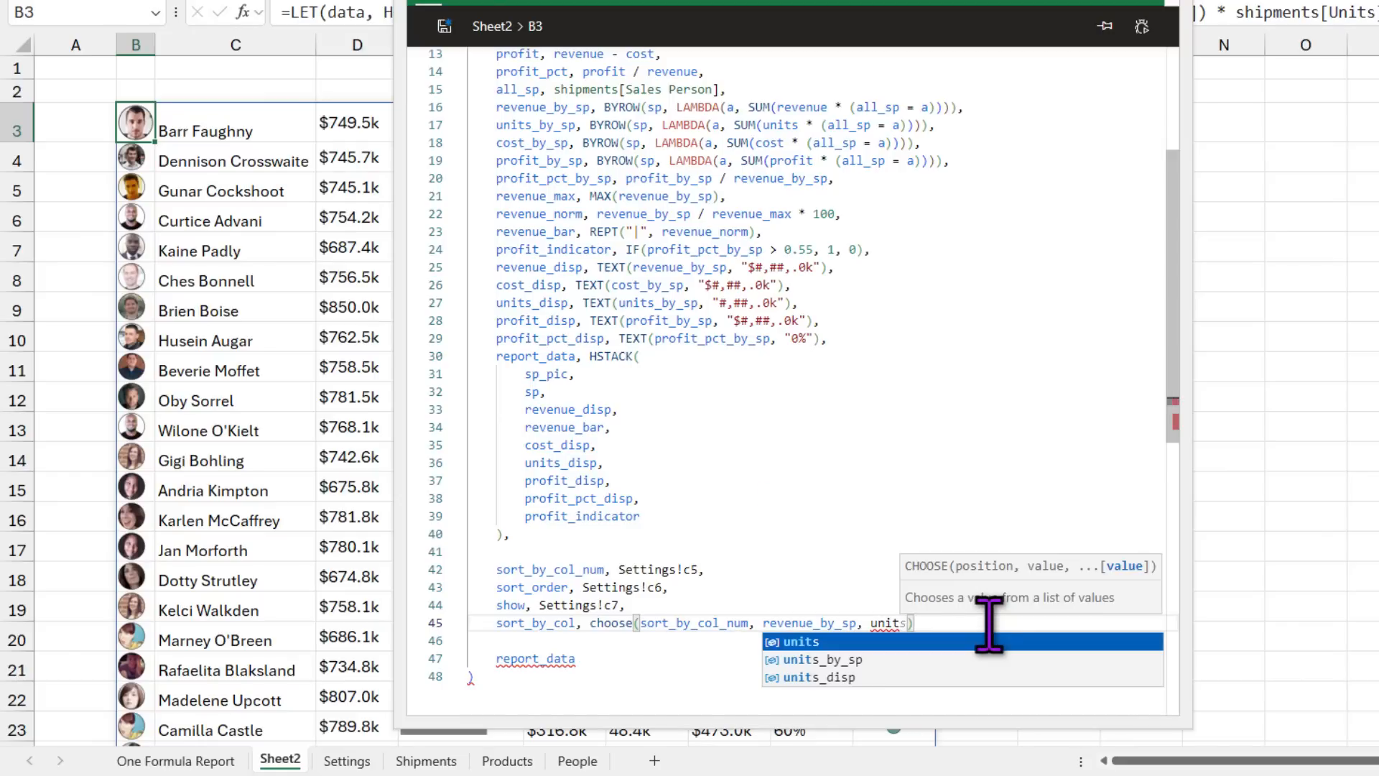
pyautogui.press('Down')
pyautogui.press('Tab')
pyautogui.write(', ')
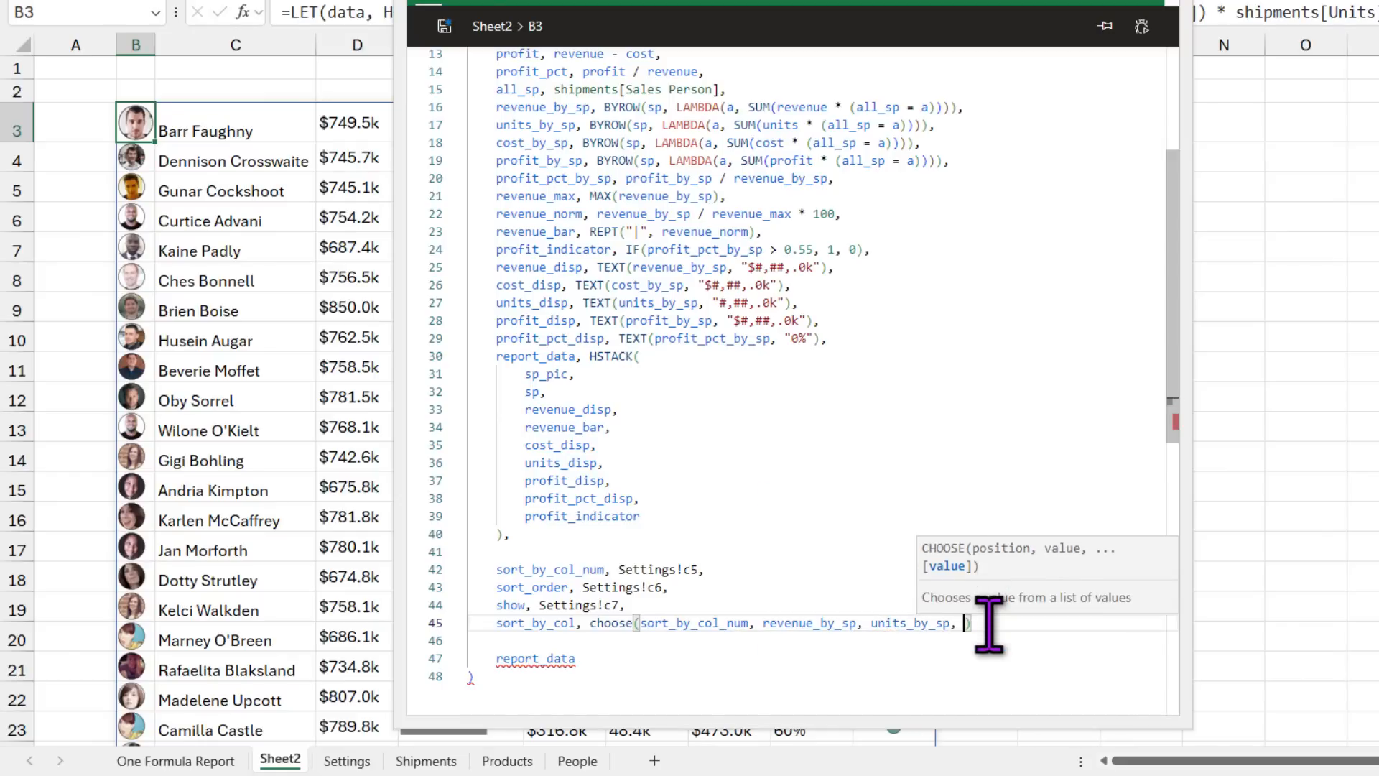
pyautogui.write('cos')
pyautogui.press('Down')
pyautogui.press('Tab')
pyautogui.write(', pro')
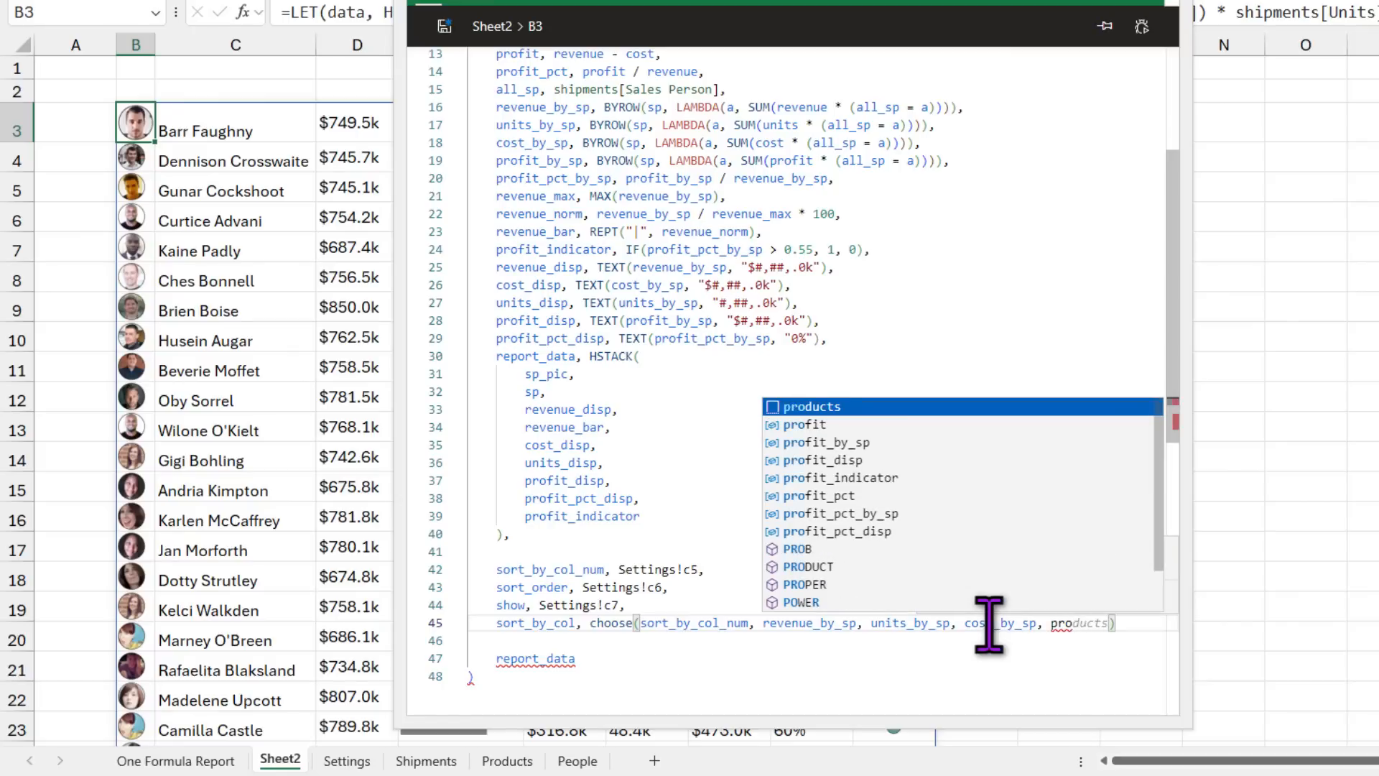
pyautogui.press('Down')
pyautogui.press('Down')
pyautogui.press('Tab')
pyautogui.write(', profit_by_sp, pro')
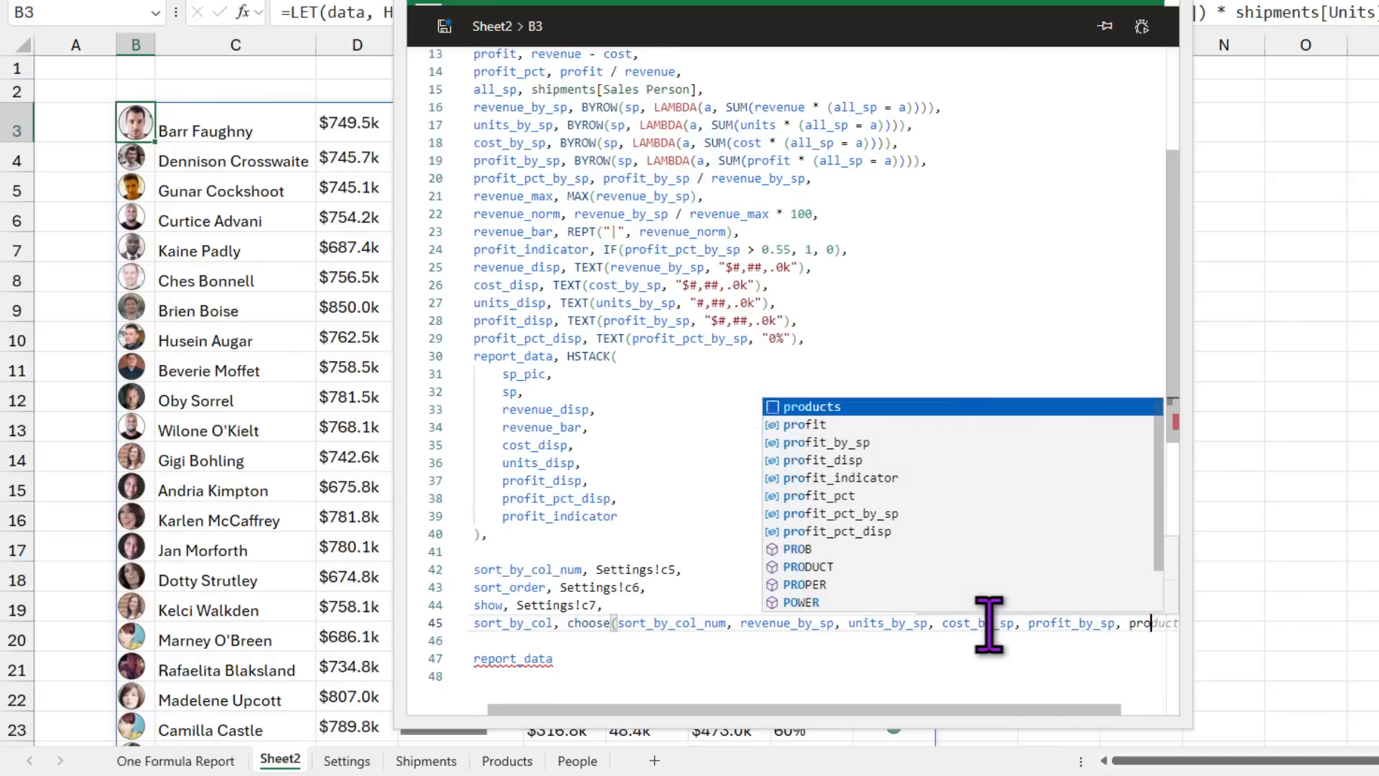
pyautogui.press('Down')
pyautogui.press('Down')
pyautogui.press('Down')
pyautogui.press('Down')
pyautogui.press('Down')
pyautogui.press('Tab')
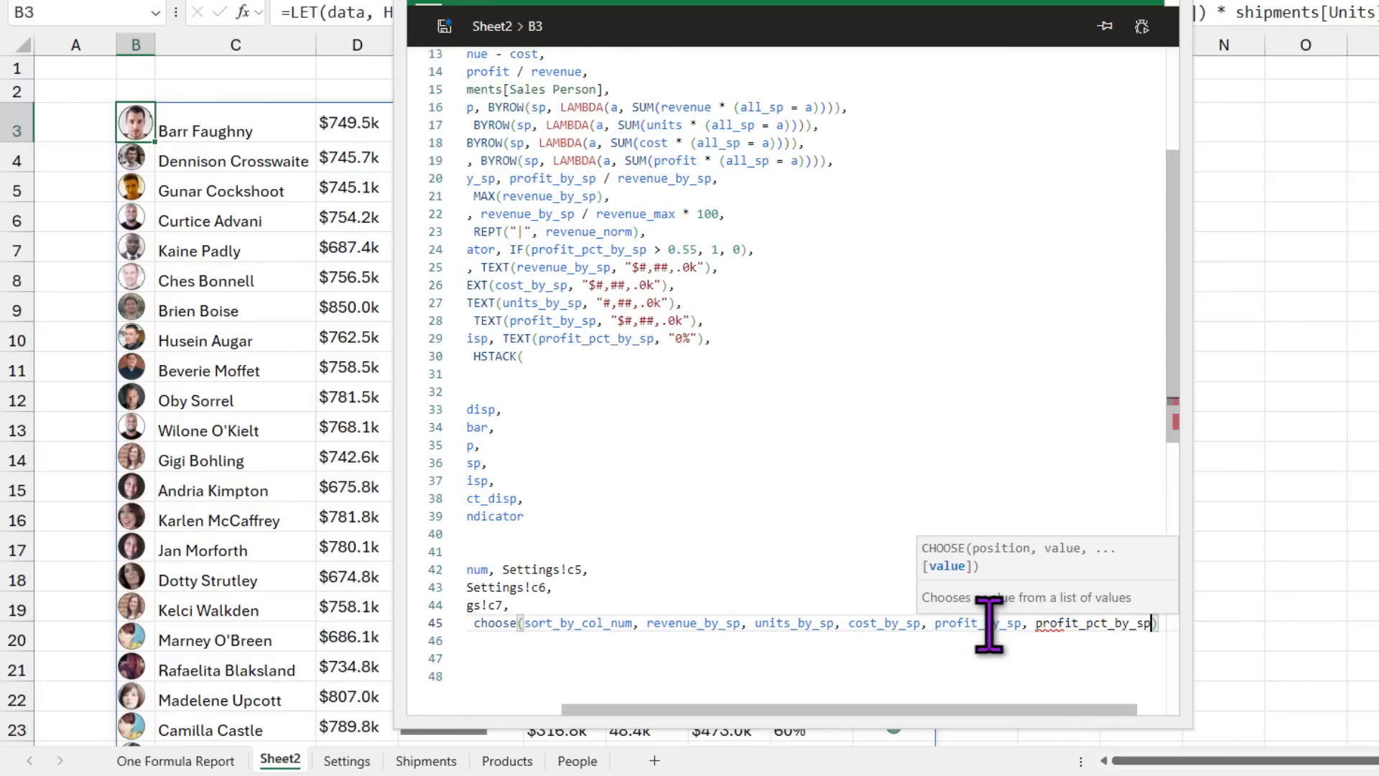
pyautogui.moveTo(1002, 709); pyautogui.dragTo(869, 687)
# Step: Close the CHOOSE and add SORTBY(report_data, sort_by_col, sort_order) as the result
pyautogui.write('),')
pyautogui.press('Return')
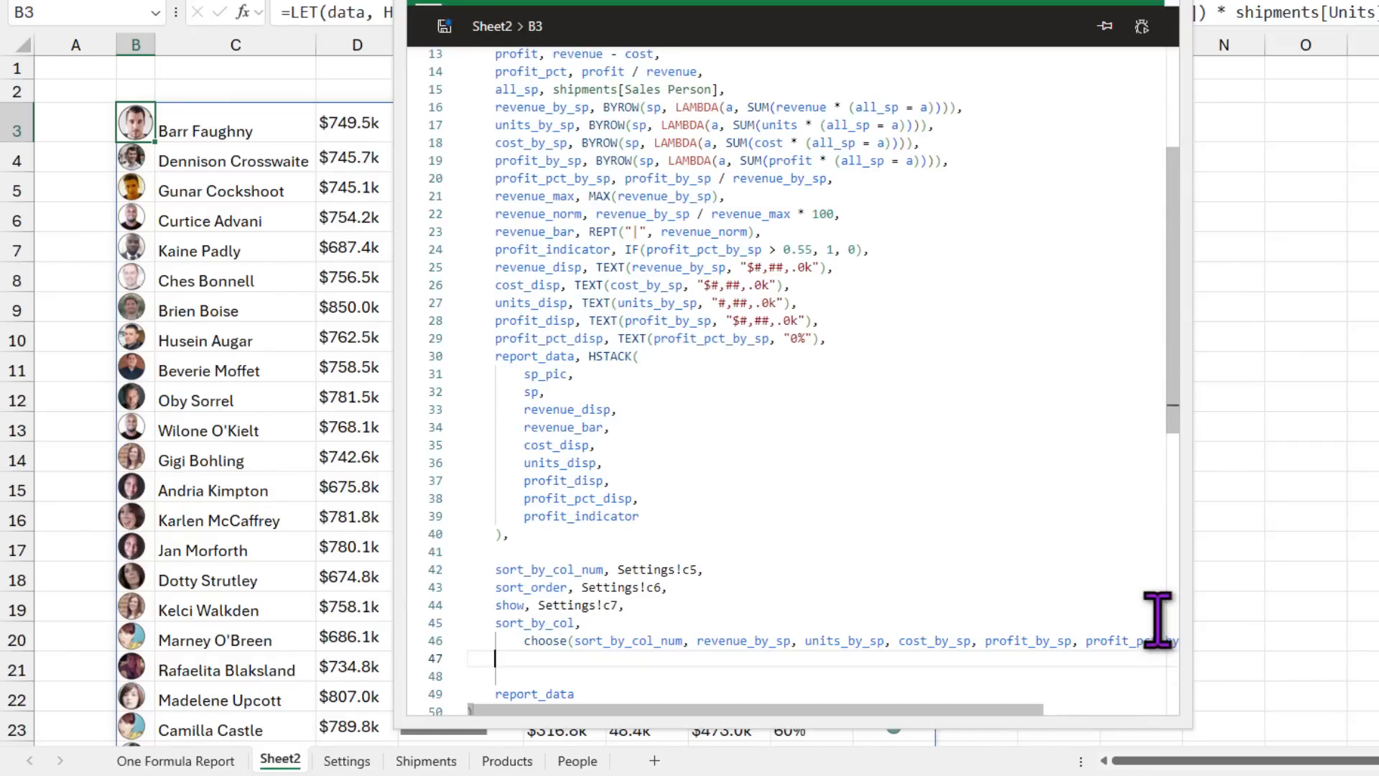
pyautogui.press('Return')
pyautogui.write('sortby')
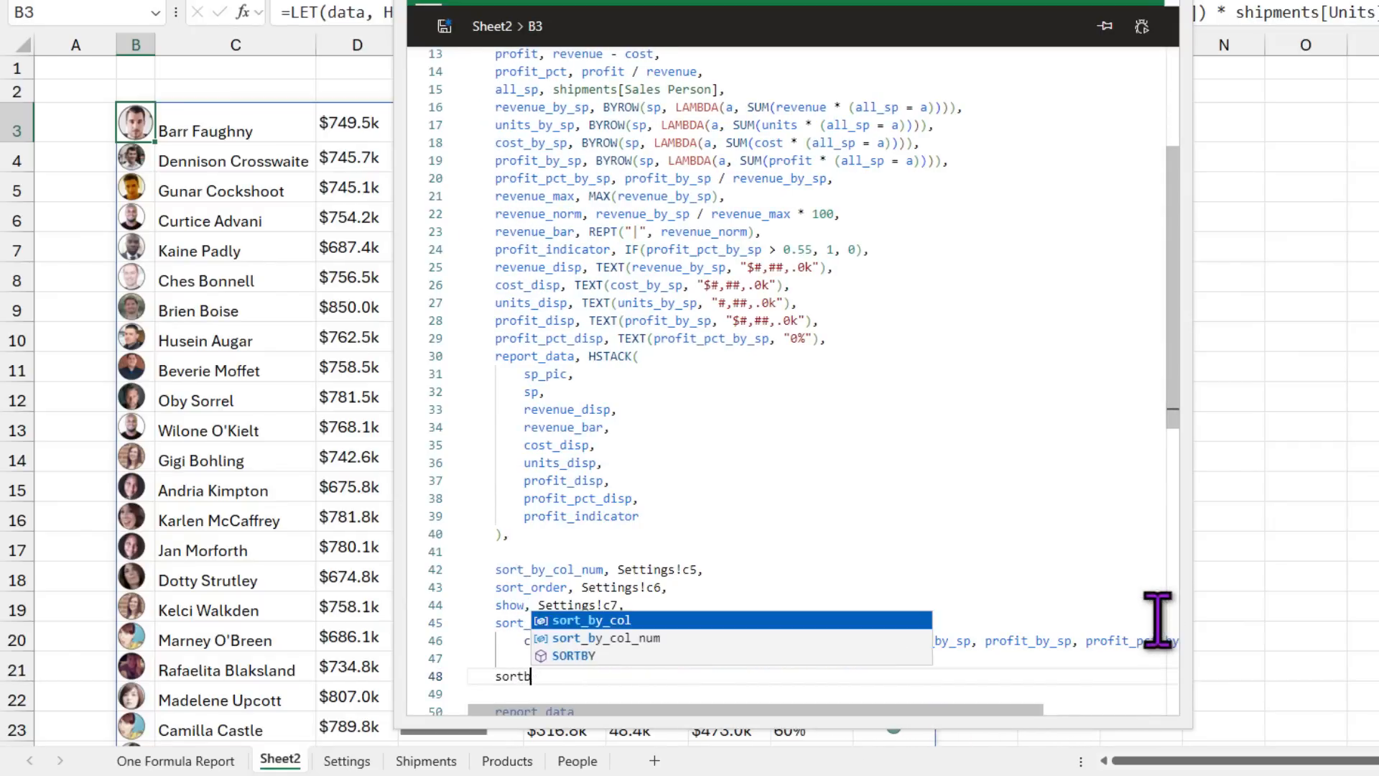
pyautogui.press('Down')
pyautogui.press('Down')
pyautogui.press('Tab')
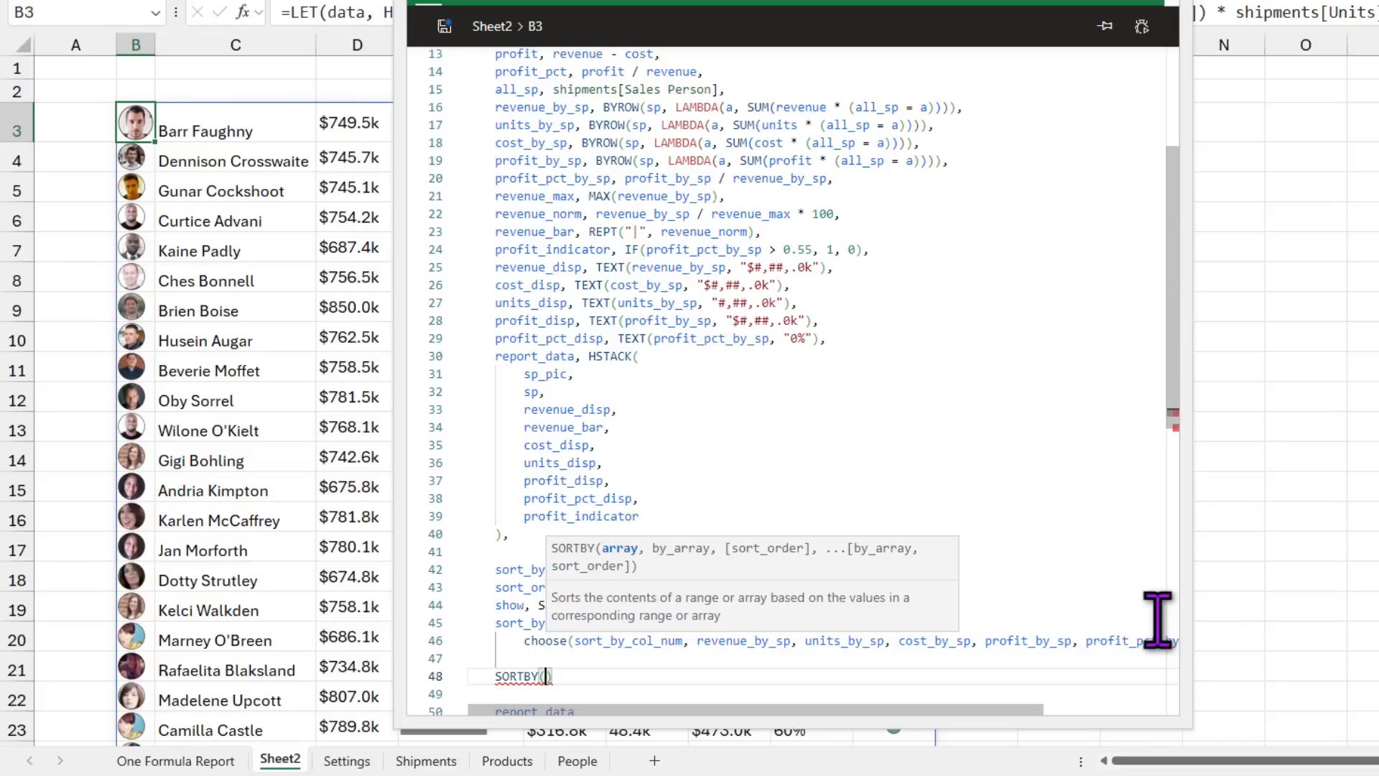
pyautogui.write('repor')
pyautogui.press('Tab')
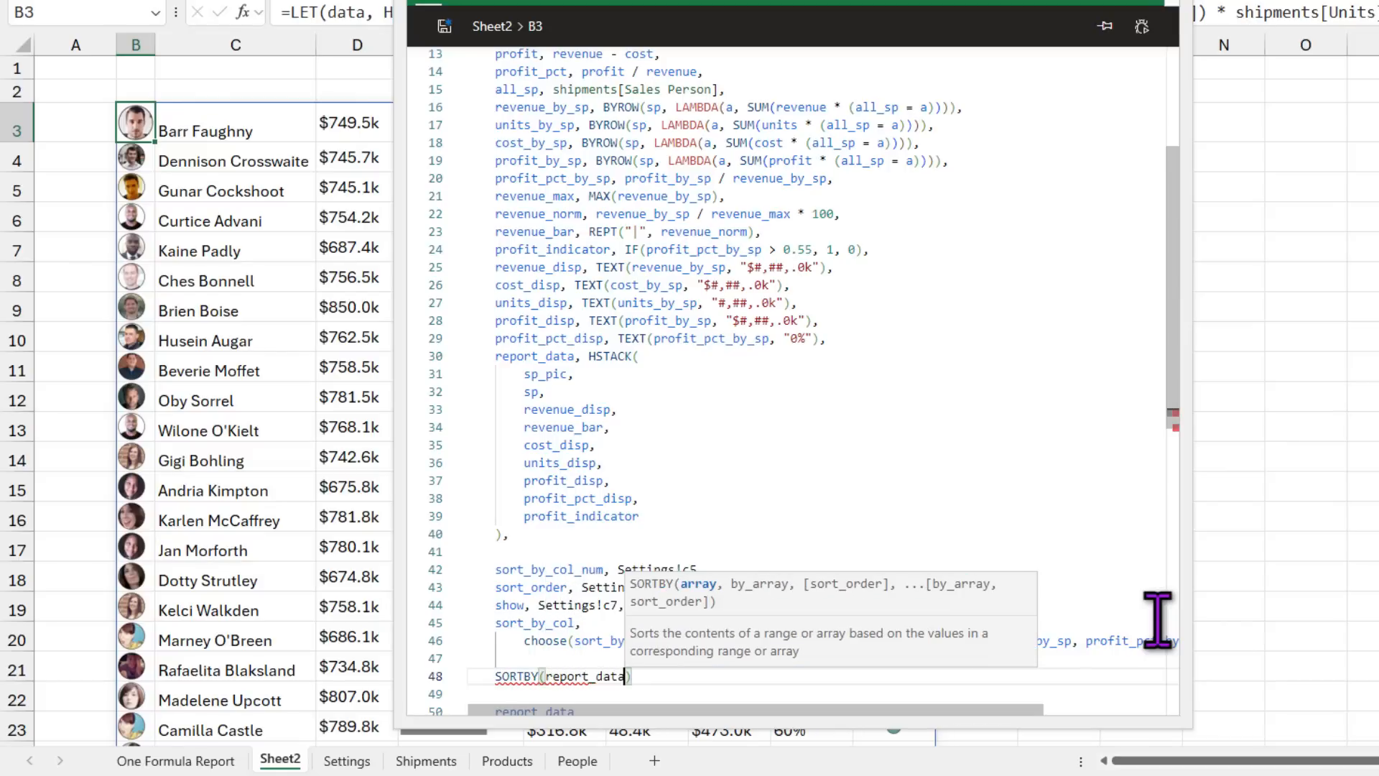
pyautogui.write(', sor')
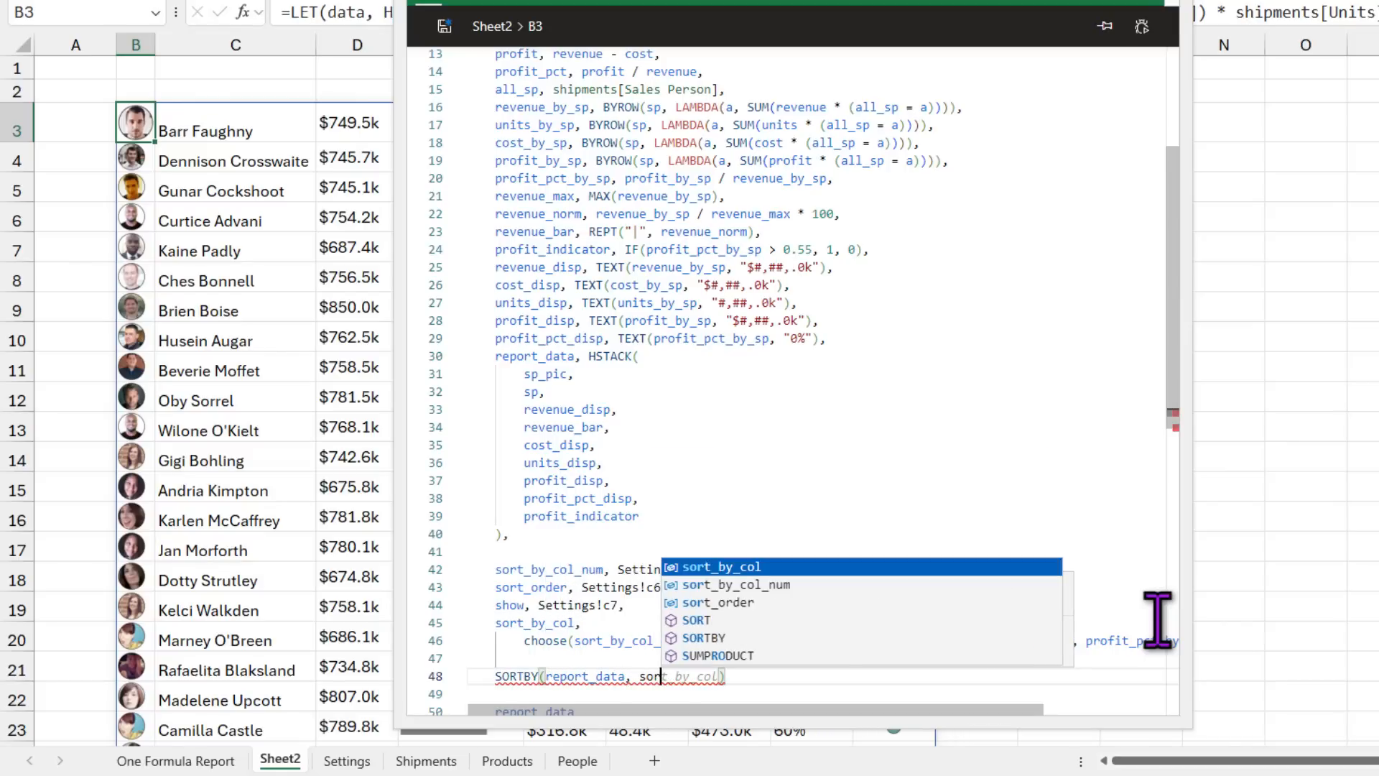
pyautogui.press('Tab')
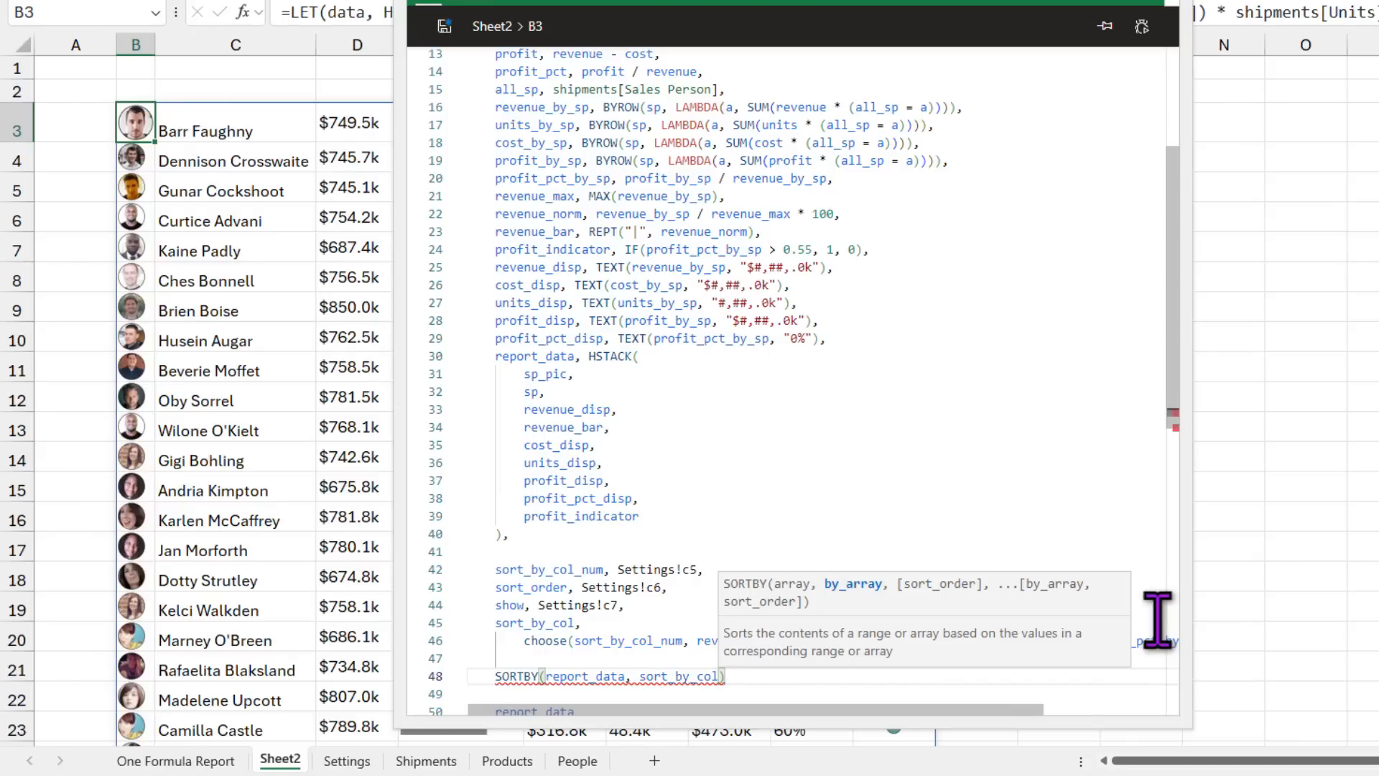
pyautogui.write(', ')
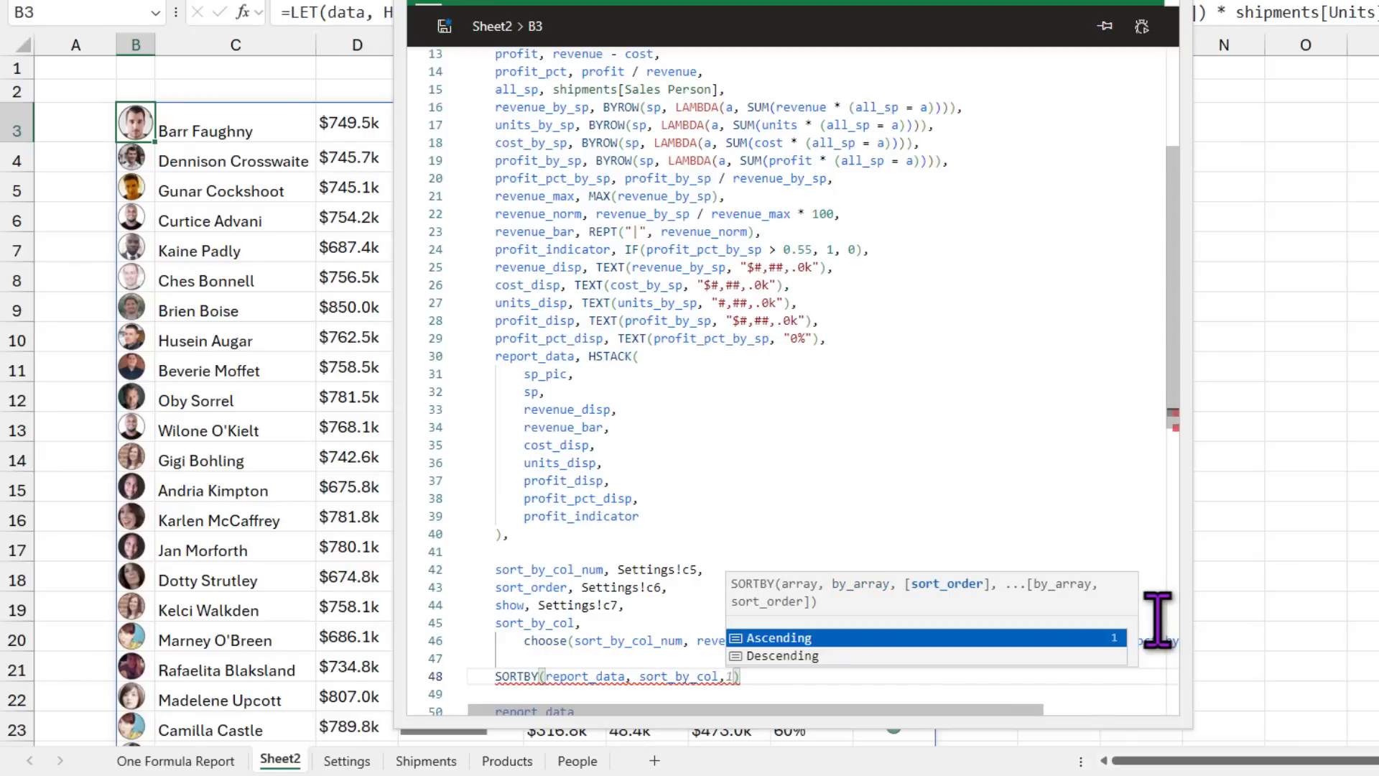
pyautogui.write('sor')
pyautogui.press('Down')
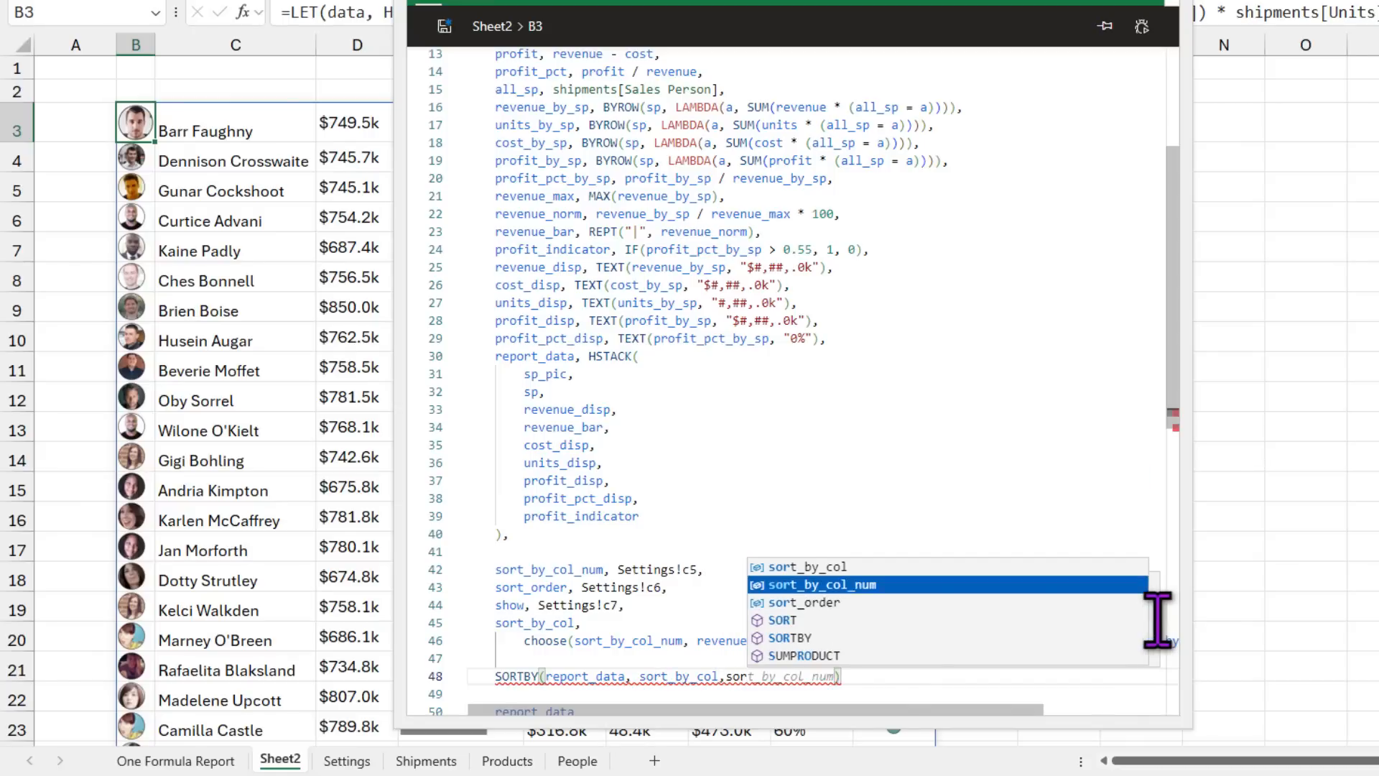
pyautogui.press('Down')
pyautogui.press('Tab')
# Step: Delete the old report_data output line so SORTBY is the formula's final result
pyautogui.scroll(-2, 676, 615)
pyautogui.click(469, 616)
pyautogui.moveTo(604, 618); pyautogui.dragTo(456, 616)
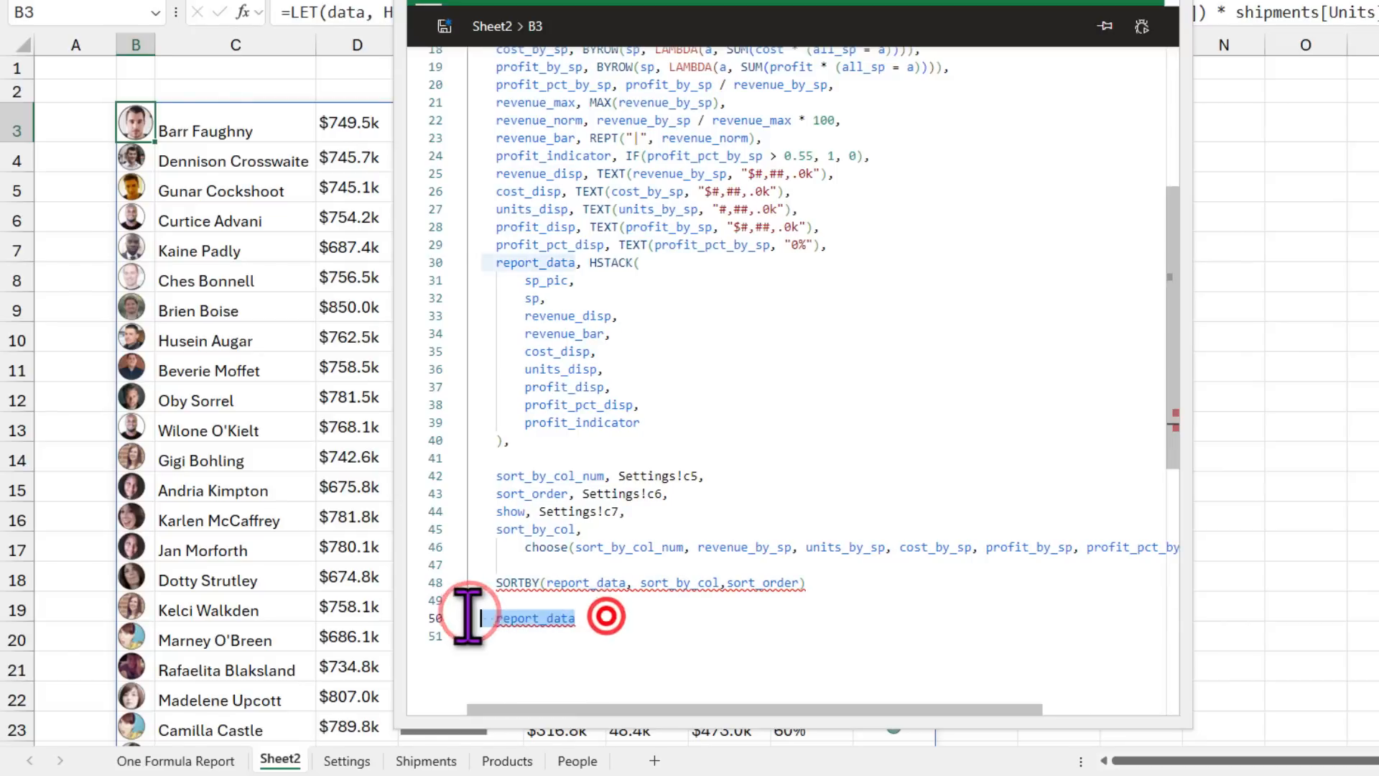
pyautogui.press('BackSpace')
pyautogui.press('BackSpace')
pyautogui.press('BackSpace')
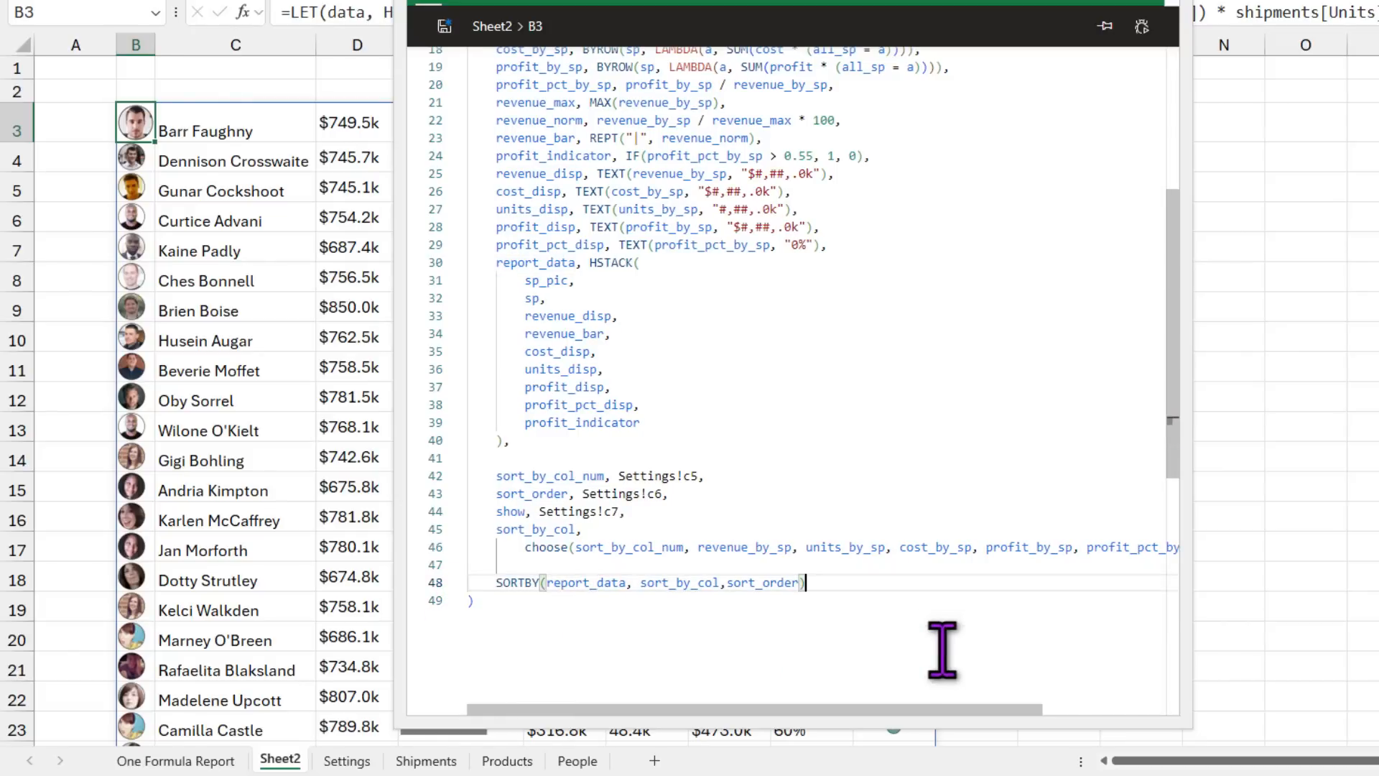
pyautogui.moveTo(535, 3); pyautogui.dragTo(933, 14)
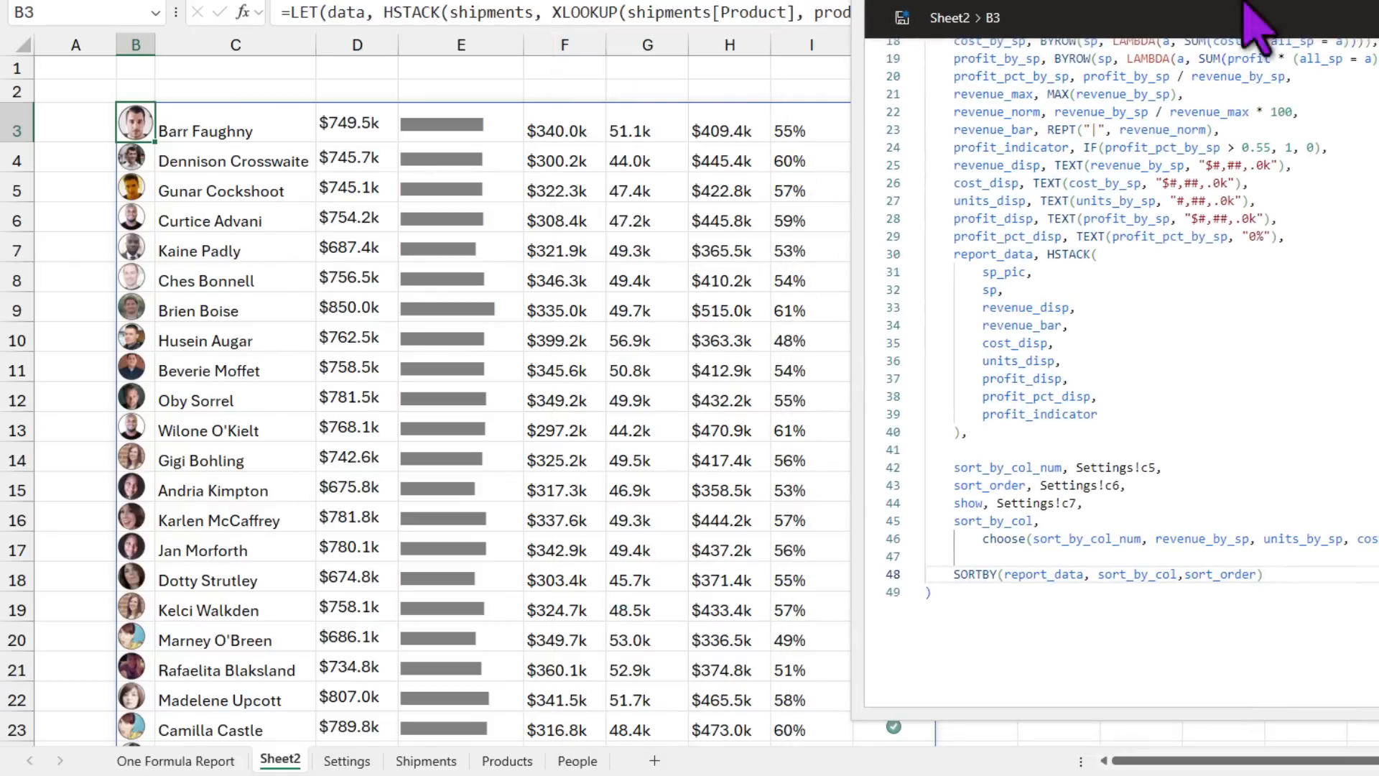
# Step: Apply the edited sorting formula and check Sheet2's cost values F3:F18
pyautogui.click(901, 18)
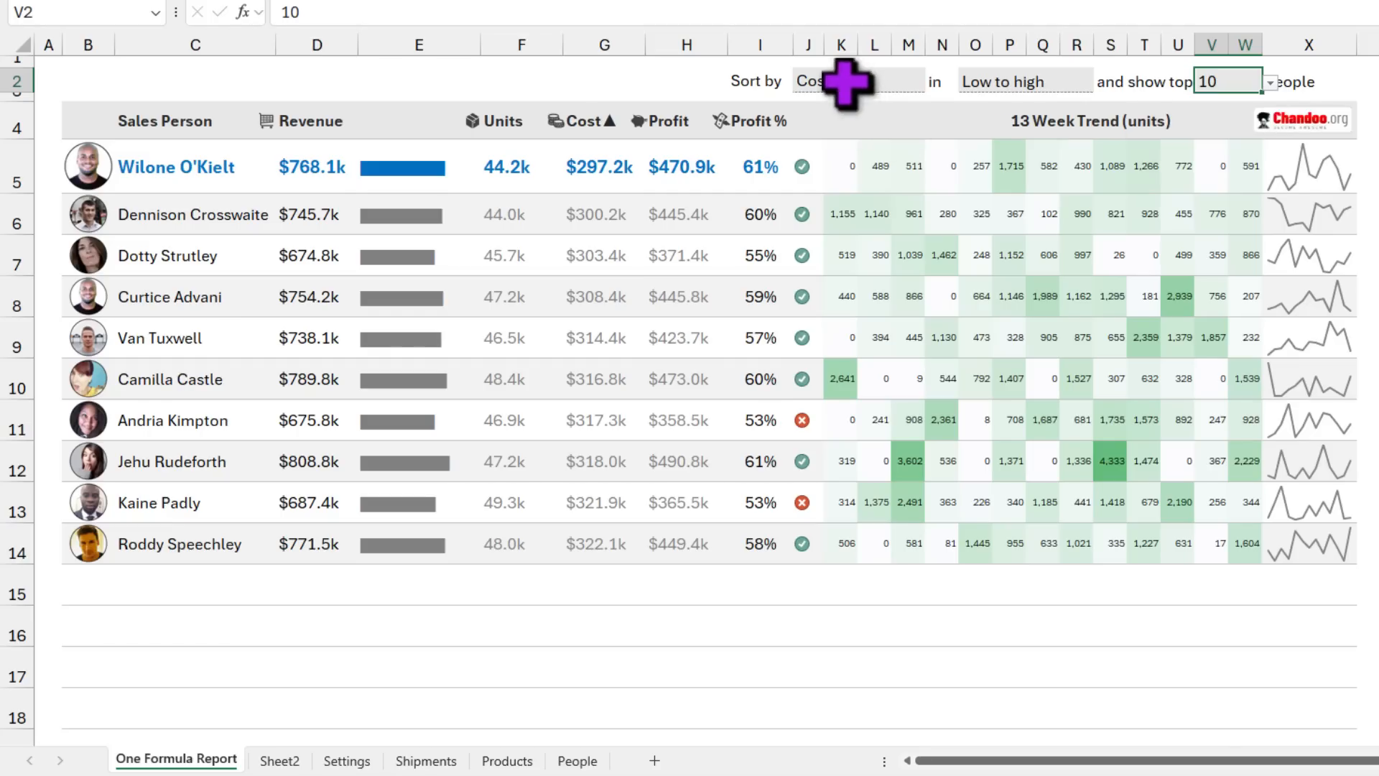
pyautogui.click(278, 761)
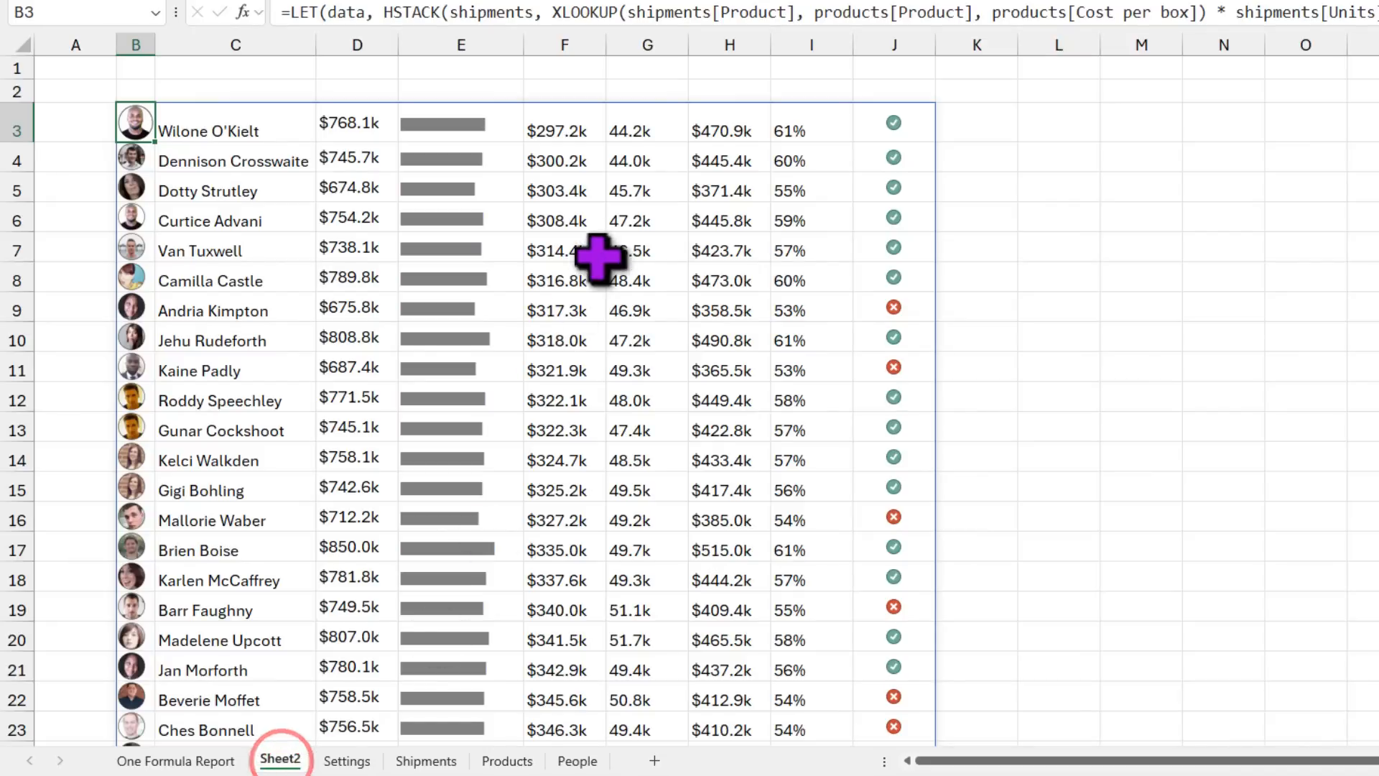
pyautogui.click(578, 131)
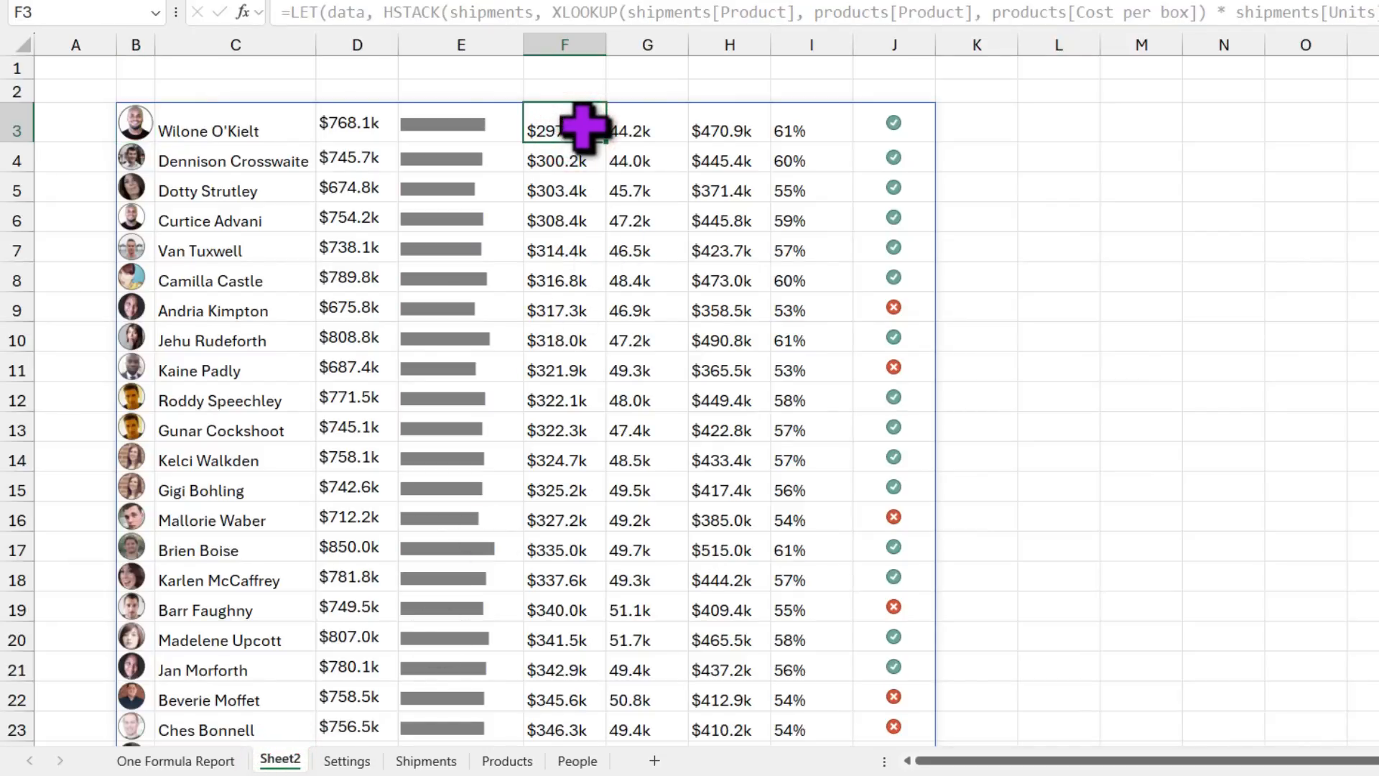
pyautogui.scroll(-3, 594, 296)
pyautogui.click(589, 571)
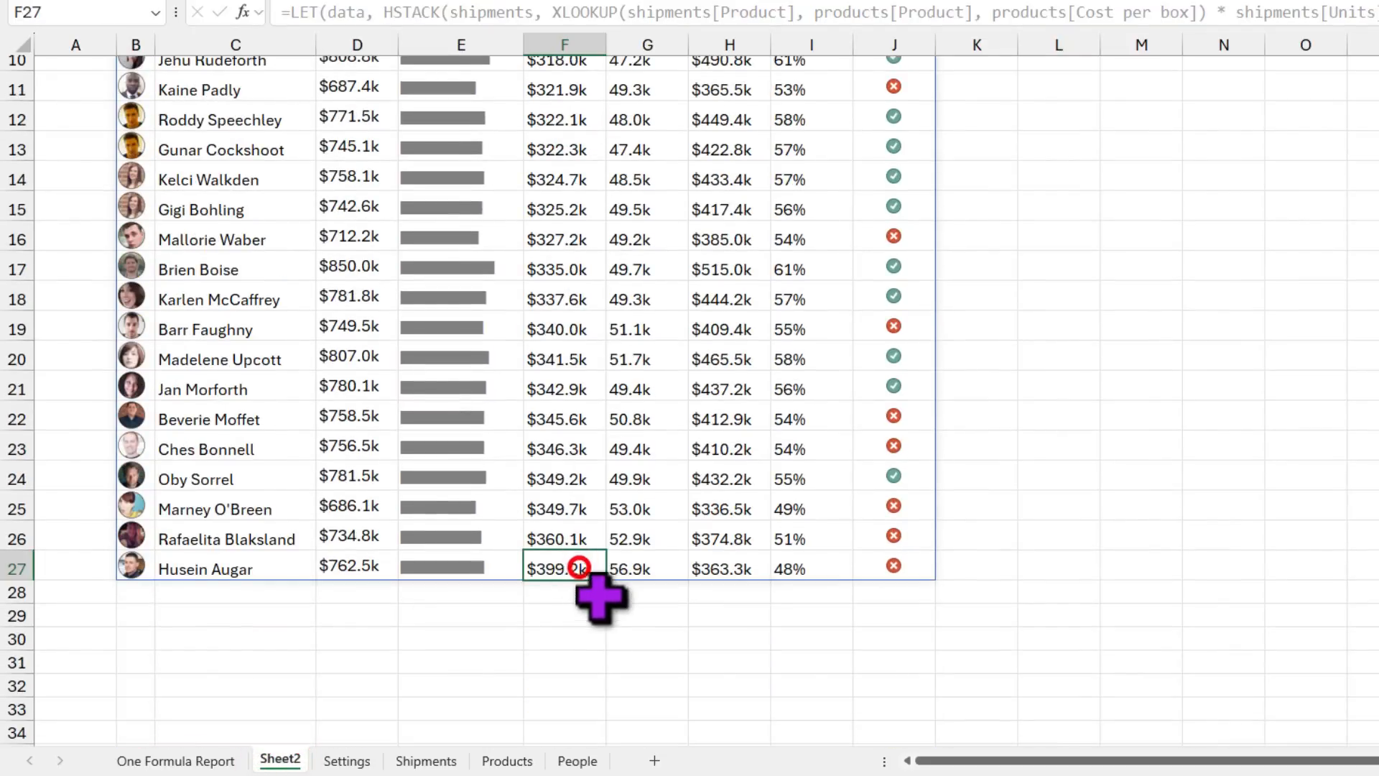
pyautogui.scroll(4, 579, 575)
pyautogui.moveTo(566, 135); pyautogui.dragTo(567, 569)
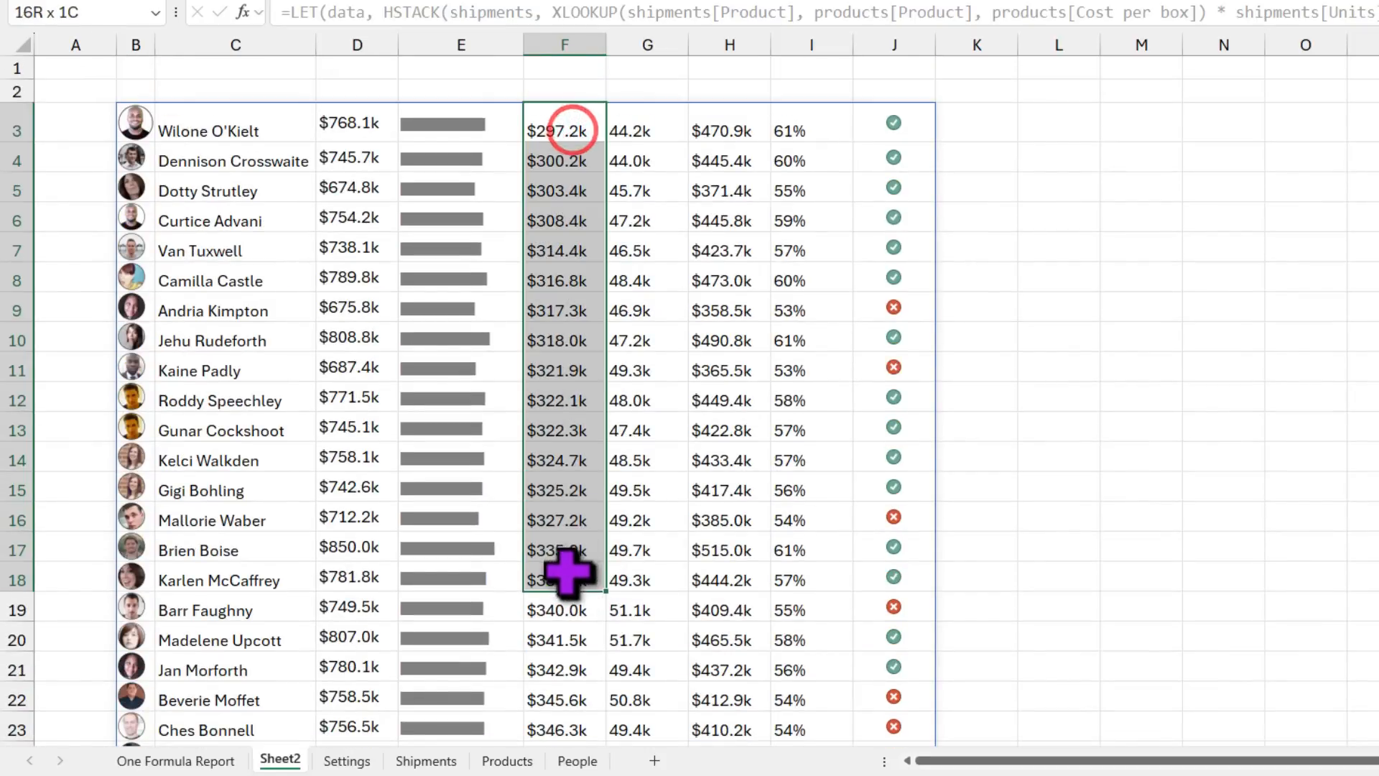
# Step: Set the One Formula Report to sort by Revenue, High to low
pyautogui.click(180, 761)
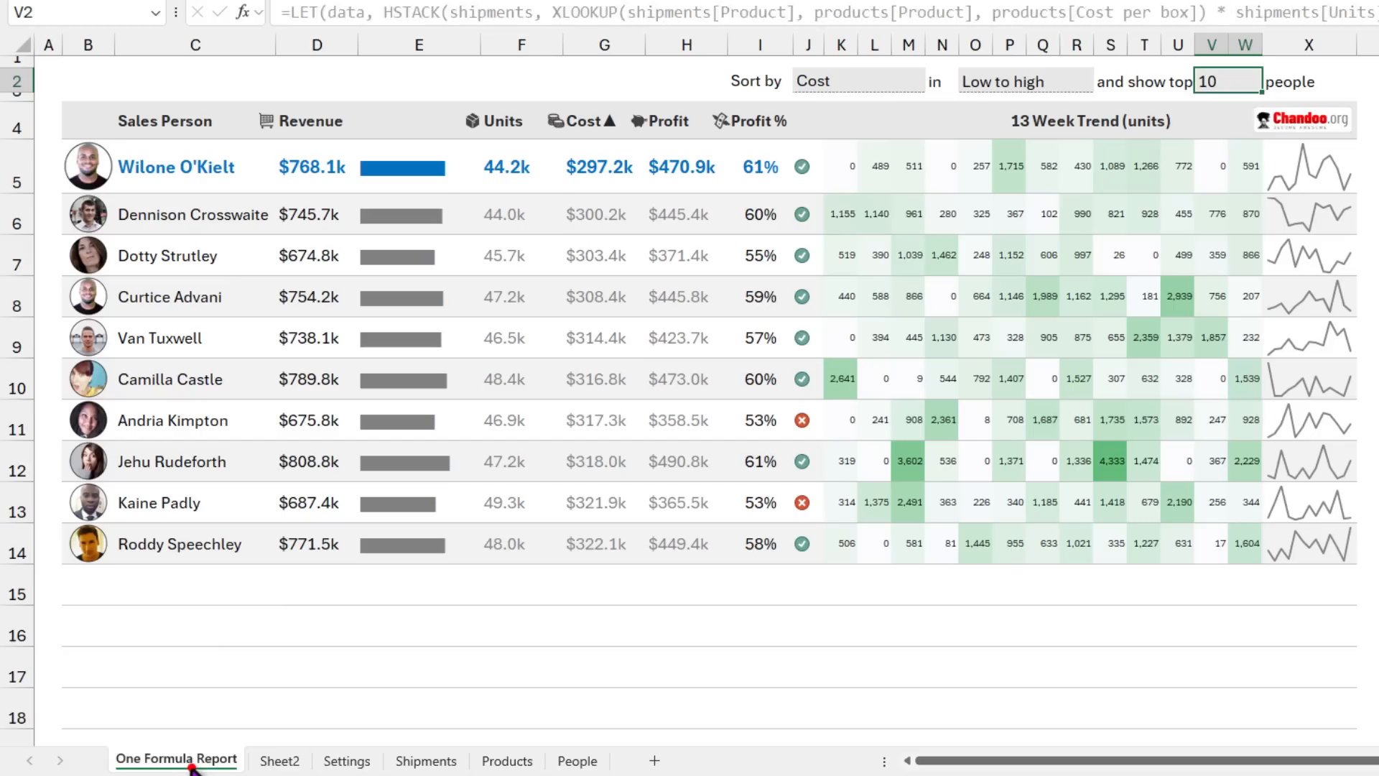
pyautogui.click(886, 83)
pyautogui.click(933, 82)
pyautogui.click(898, 102)
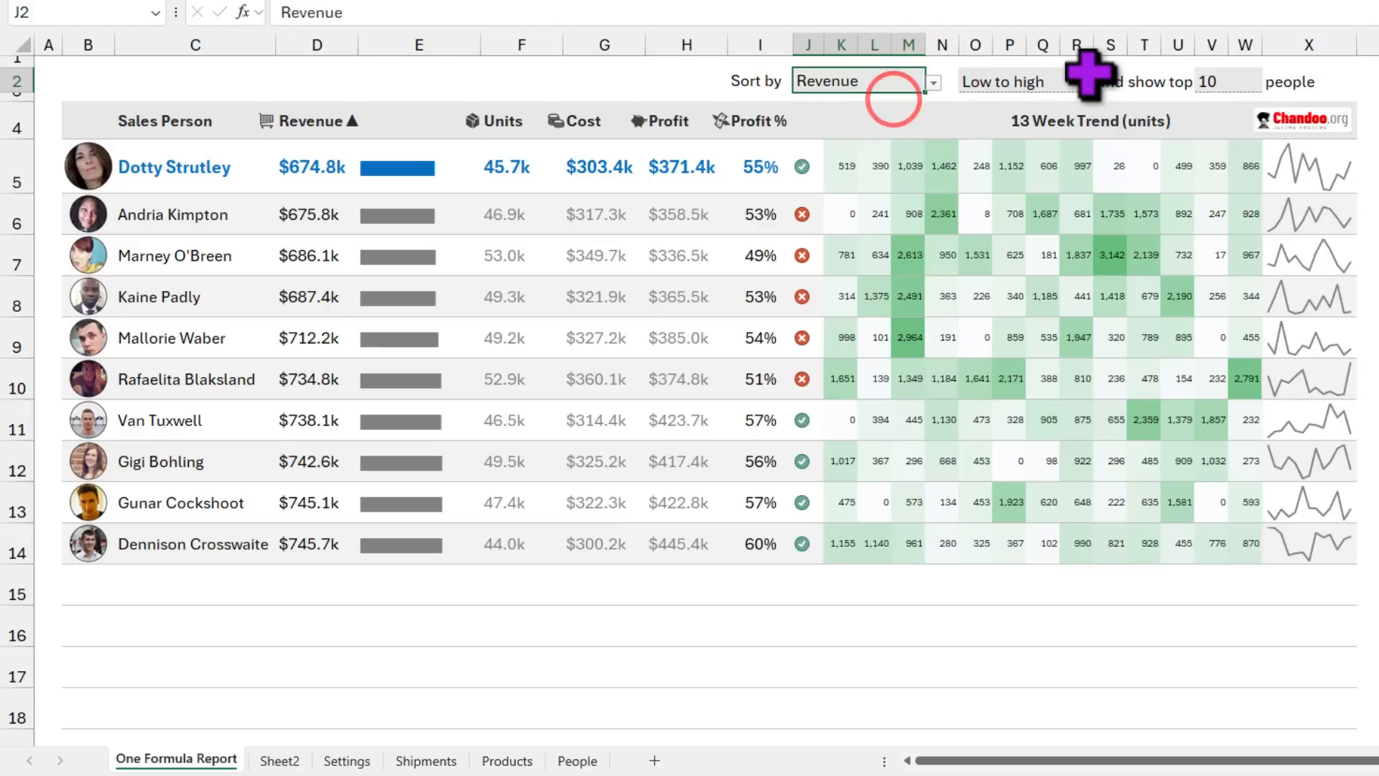
pyautogui.click(1077, 83)
pyautogui.click(1096, 81)
pyautogui.click(1049, 102)
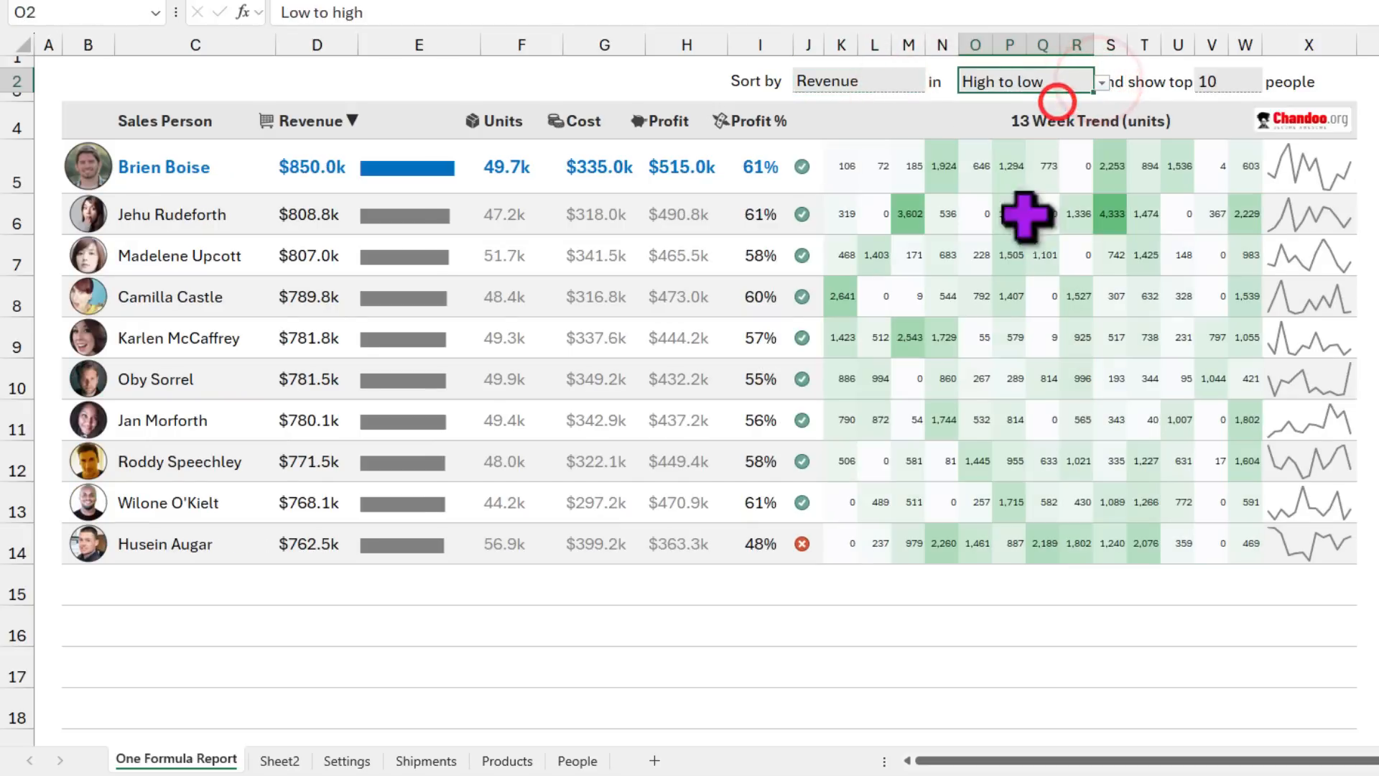
# Step: Verify Sheet2's revenue now descends from $850.0k in D3 to the lowest in D27
pyautogui.click(282, 760)
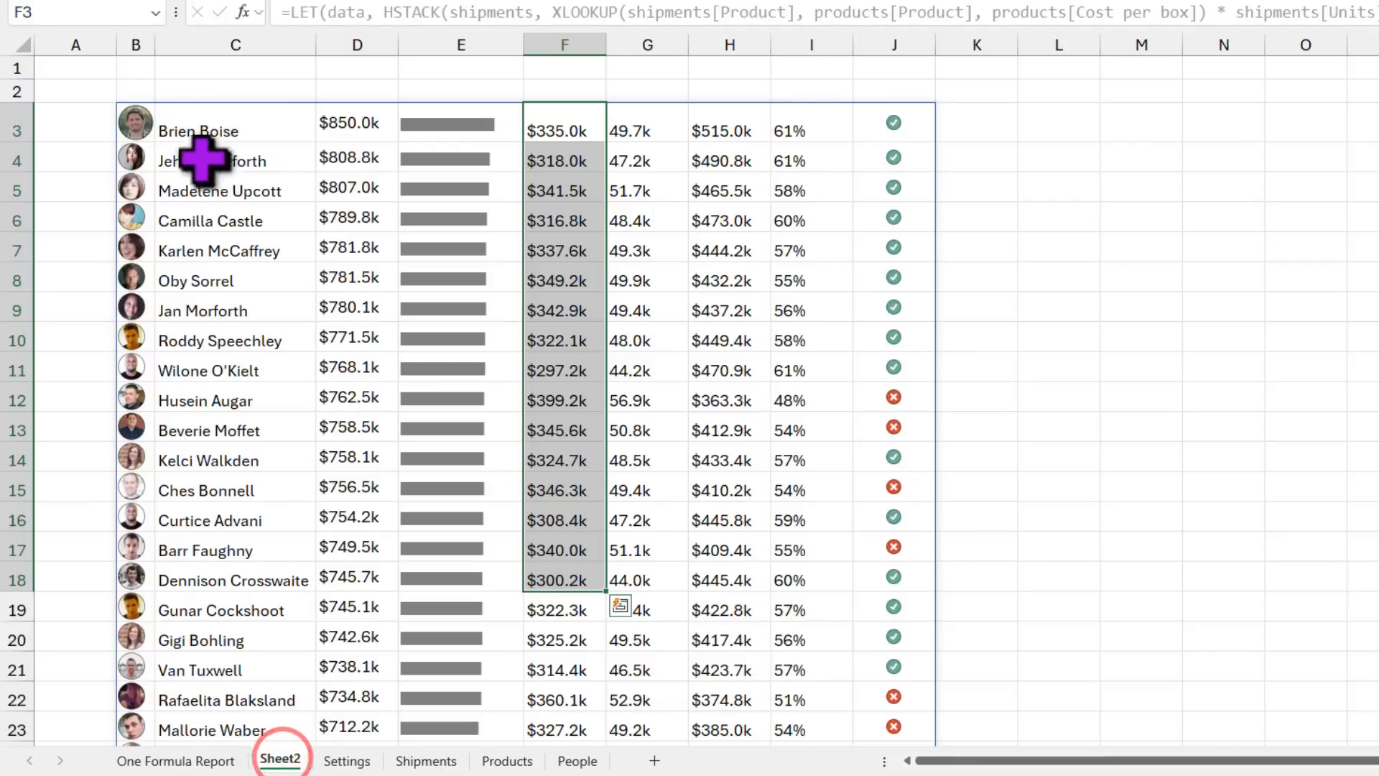
pyautogui.click(202, 127)
pyautogui.click(371, 127)
pyautogui.click(362, 153)
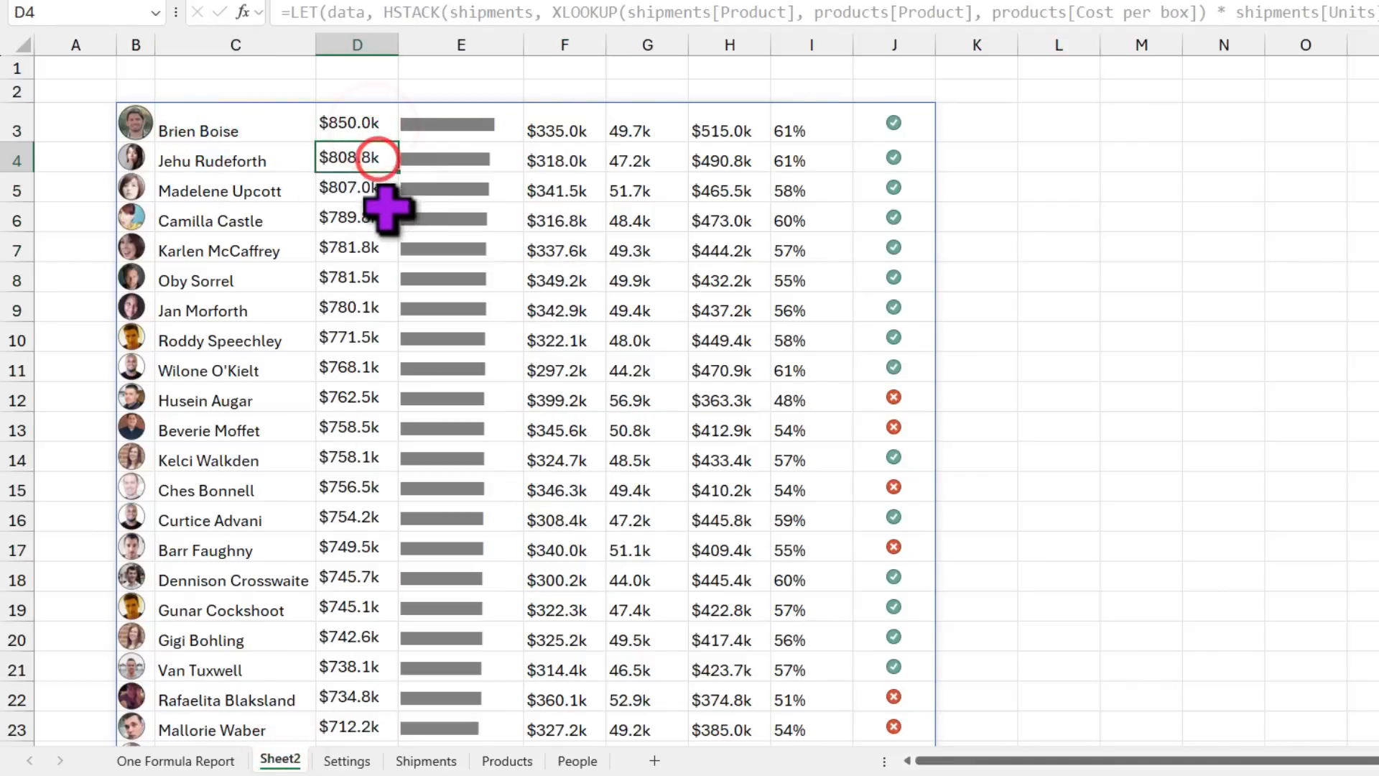
pyautogui.click(382, 188)
pyautogui.click(370, 219)
pyautogui.scroll(-3, 381, 381)
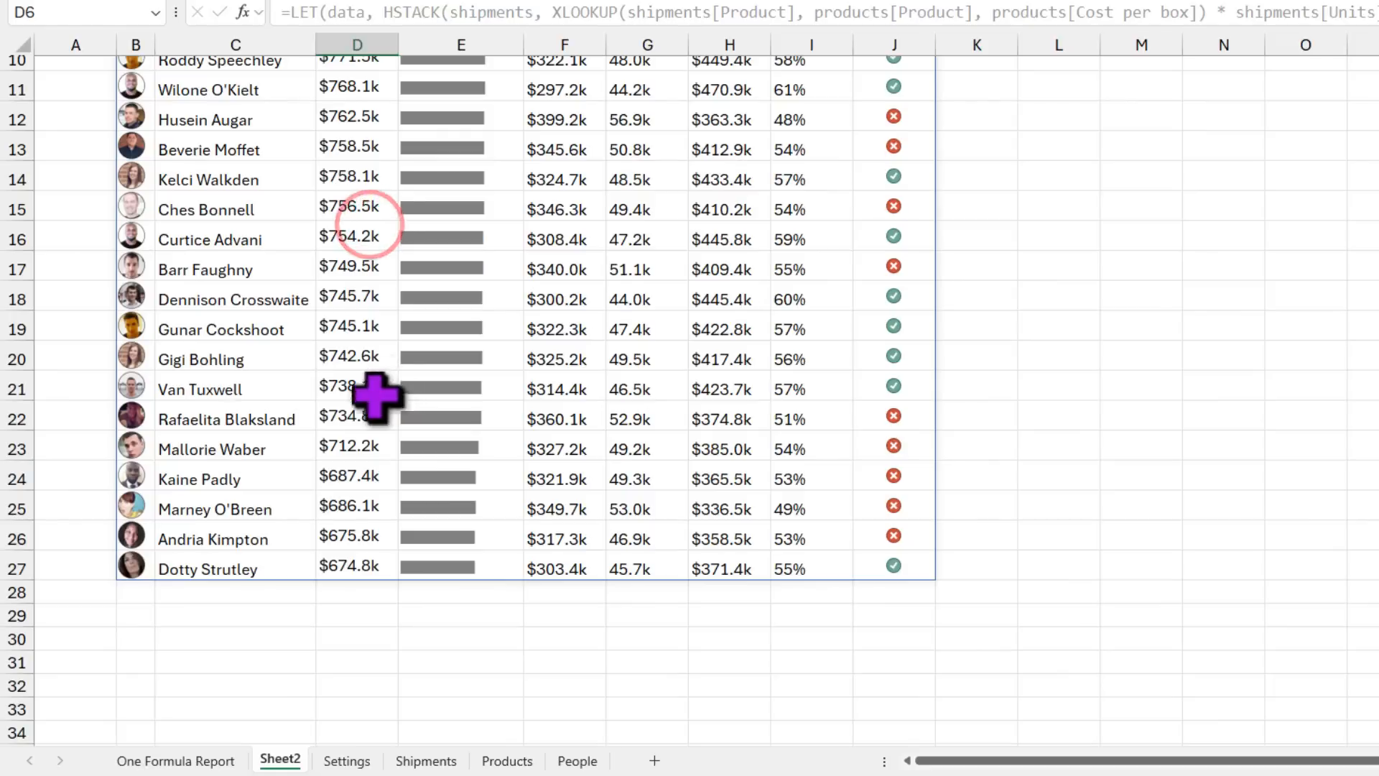
pyautogui.click(357, 564)
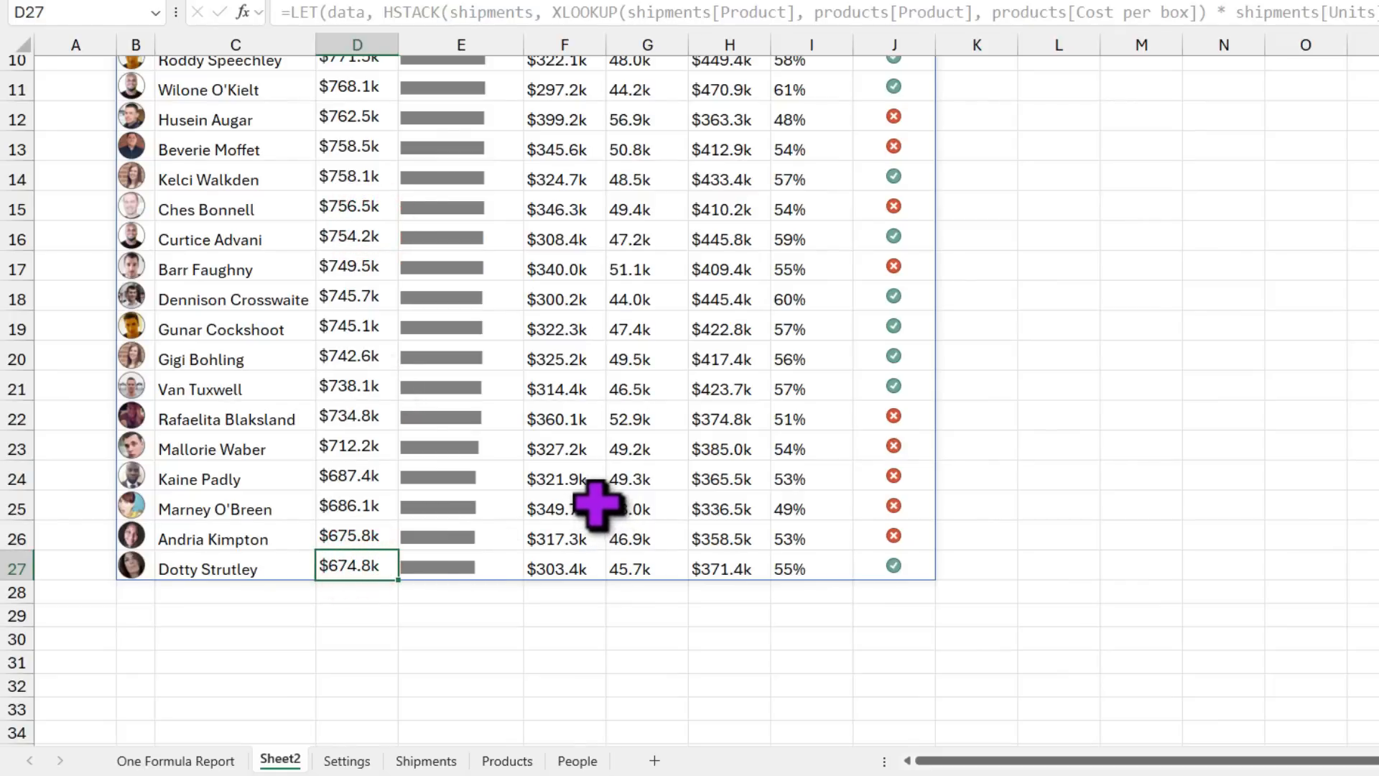
pyautogui.scroll(3, 363, 201)
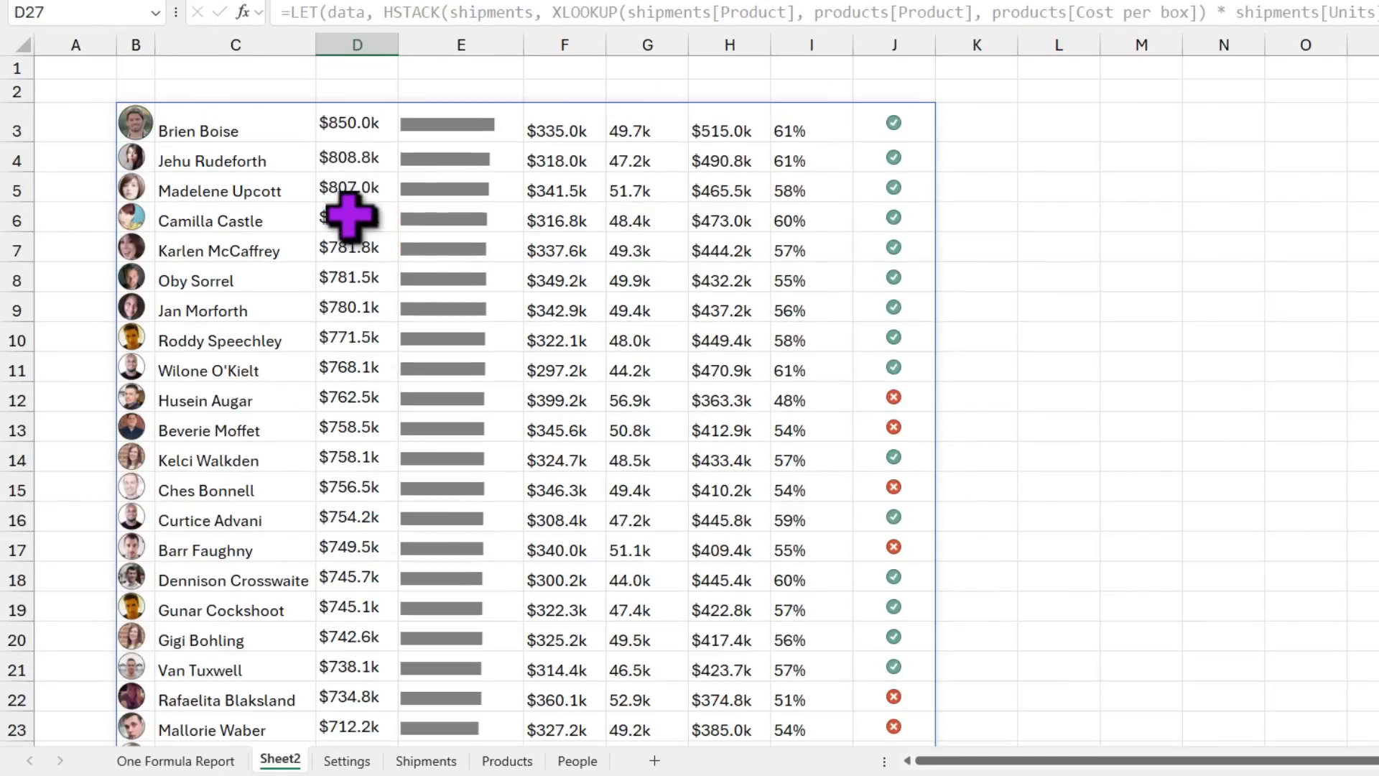
# Step: Select Sheet2's report formula cell B3 to edit it again in Excel Labs
pyautogui.click(135, 119)
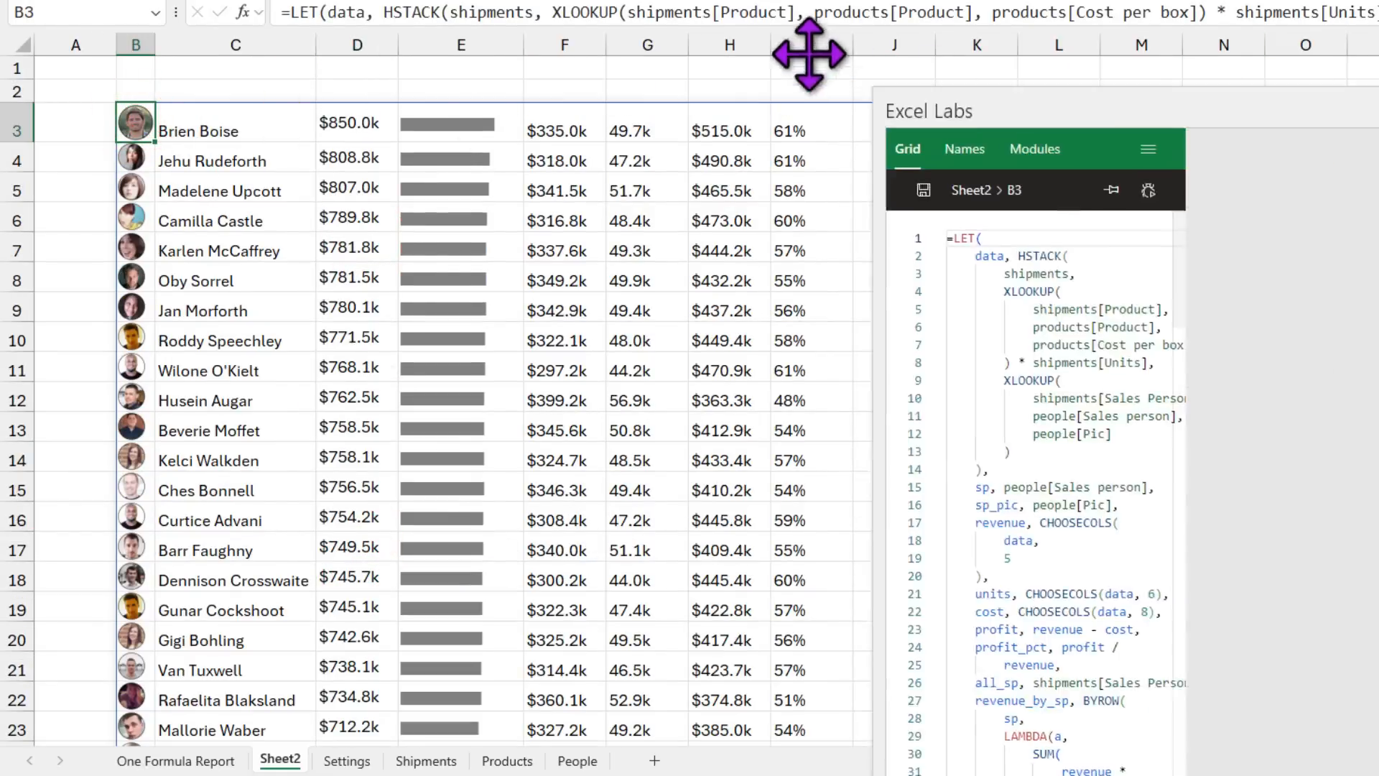
pyautogui.moveTo(812, 55); pyautogui.dragTo(765, 0)
pyautogui.scroll(-5, 744, 522)
pyautogui.scroll(-4, 745, 522)
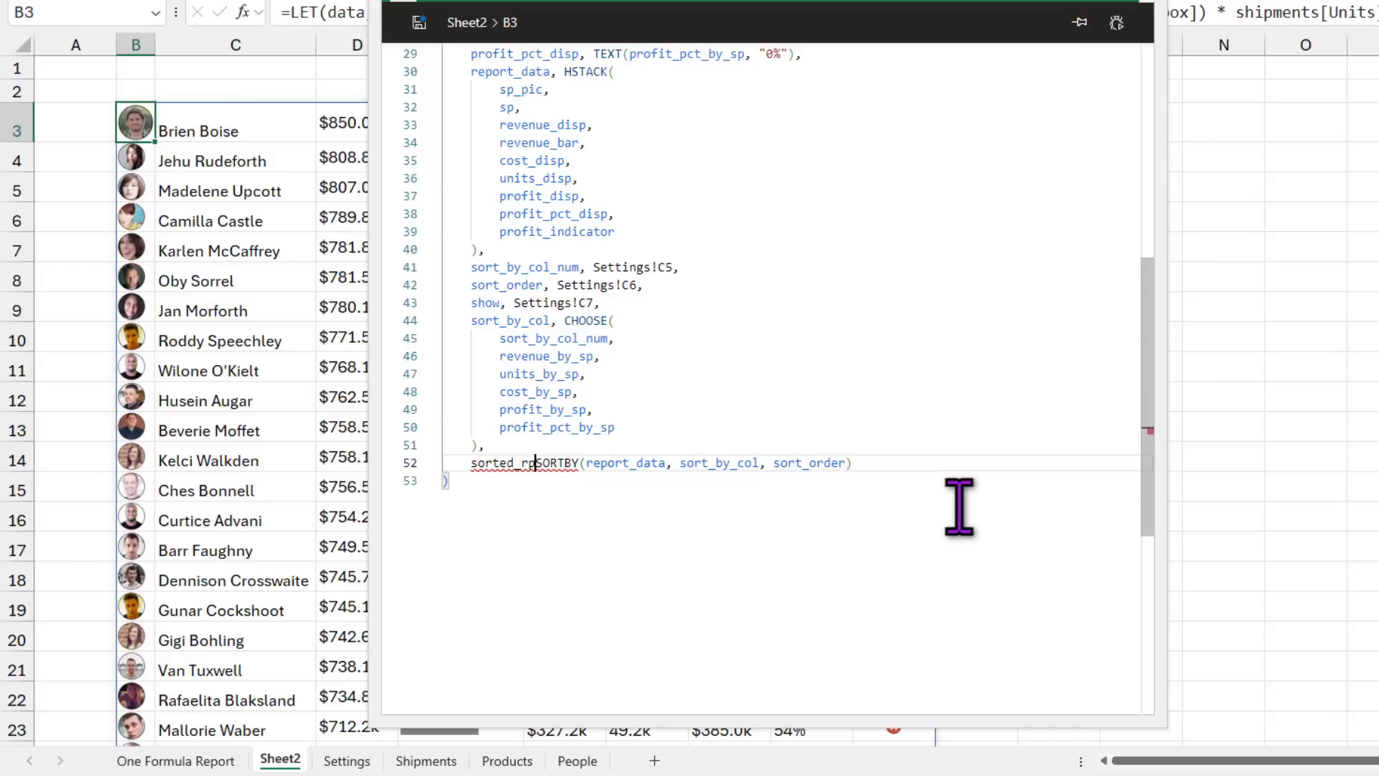
# Step: Name the SORTBY step sorted_report and start a new line after it
pyautogui.press('BackSpace')
pyautogui.press('BackSpace')
pyautogui.press('BackSpace')
pyautogui.press('BackSpace')
pyautogui.write('port,')
pyautogui.press('End')
pyautogui.write(',')
pyautogui.press('Return')
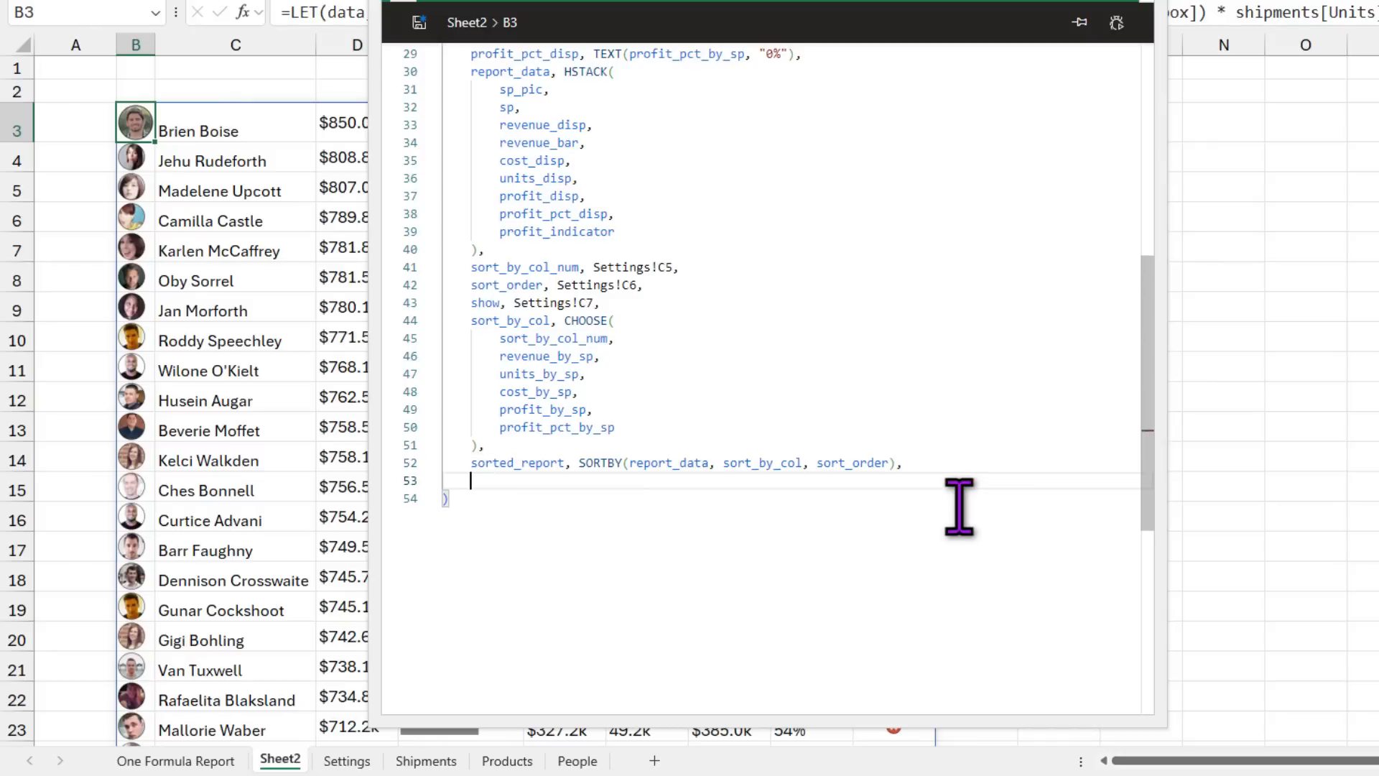
pyautogui.press('Return')
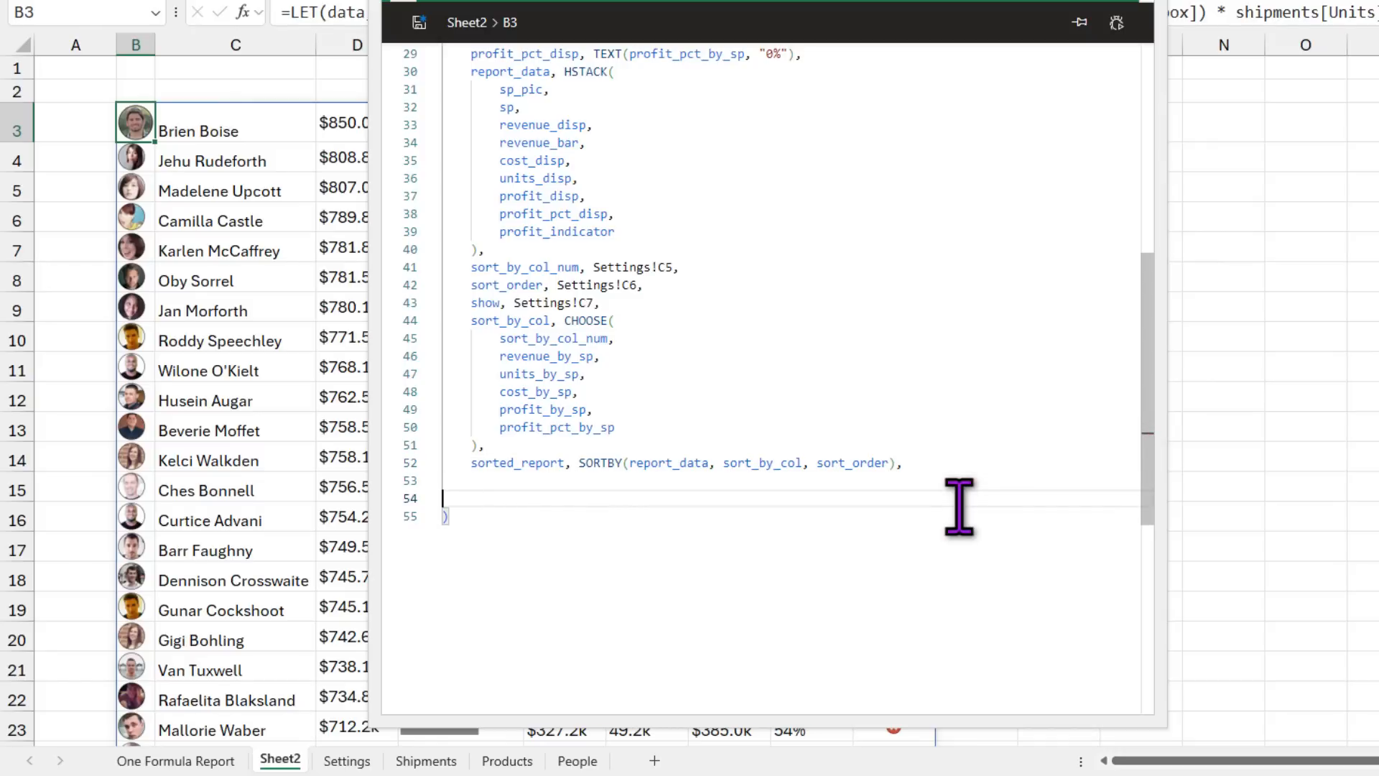
pyautogui.press('BackSpace')
# Step: Add a final_output step as TAKE(sorted_report, show)
pyautogui.write('fi')
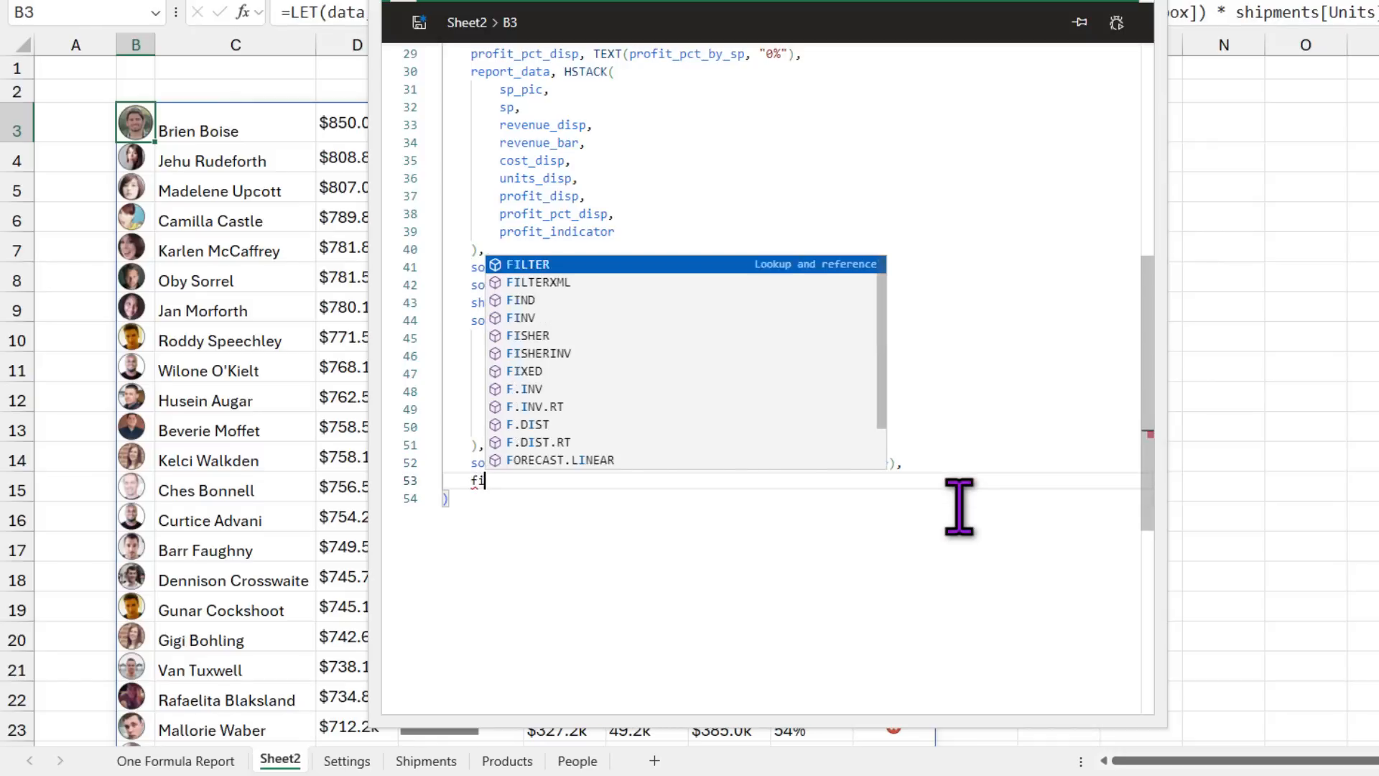
pyautogui.write('nal_output')
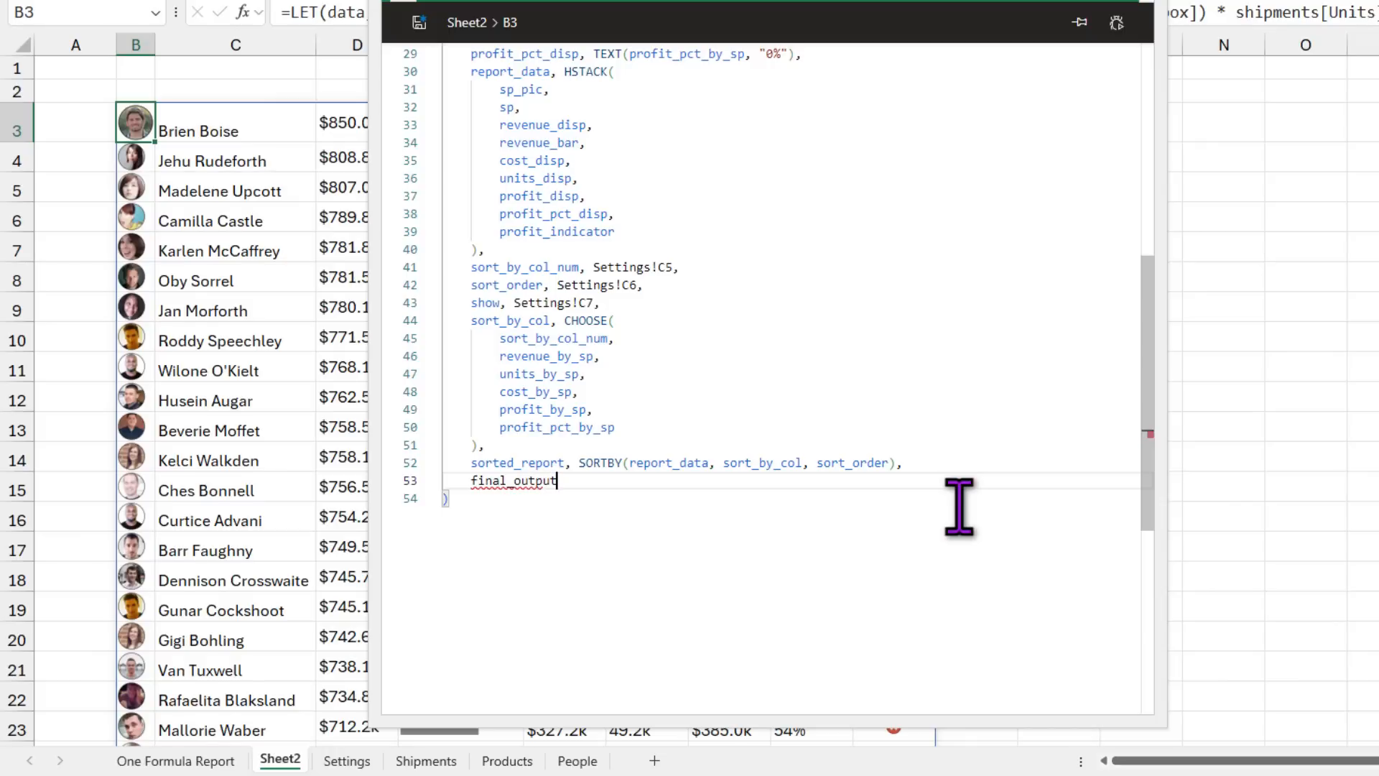
pyautogui.write(', take')
pyautogui.press('Tab')
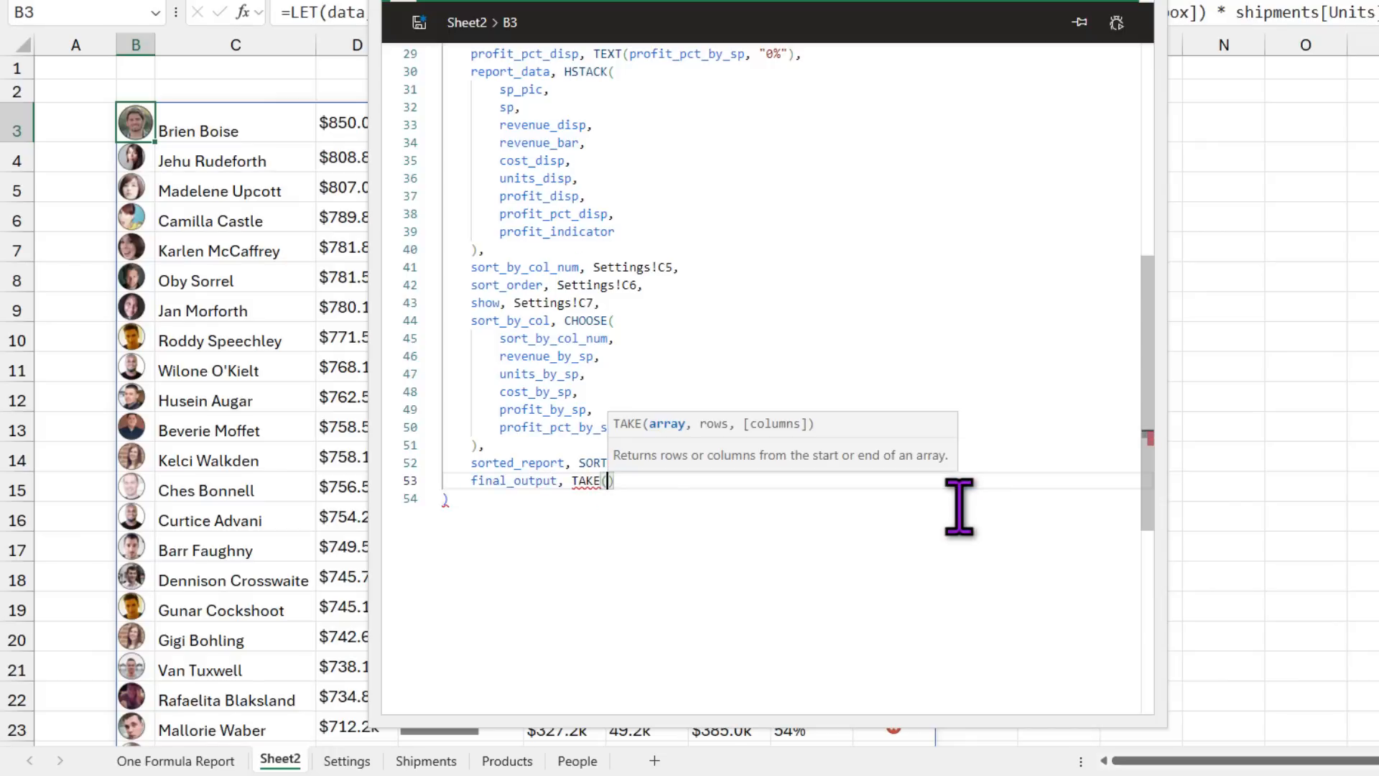
pyautogui.write('sor')
pyautogui.press('Down')
pyautogui.press('Down')
pyautogui.press('Down')
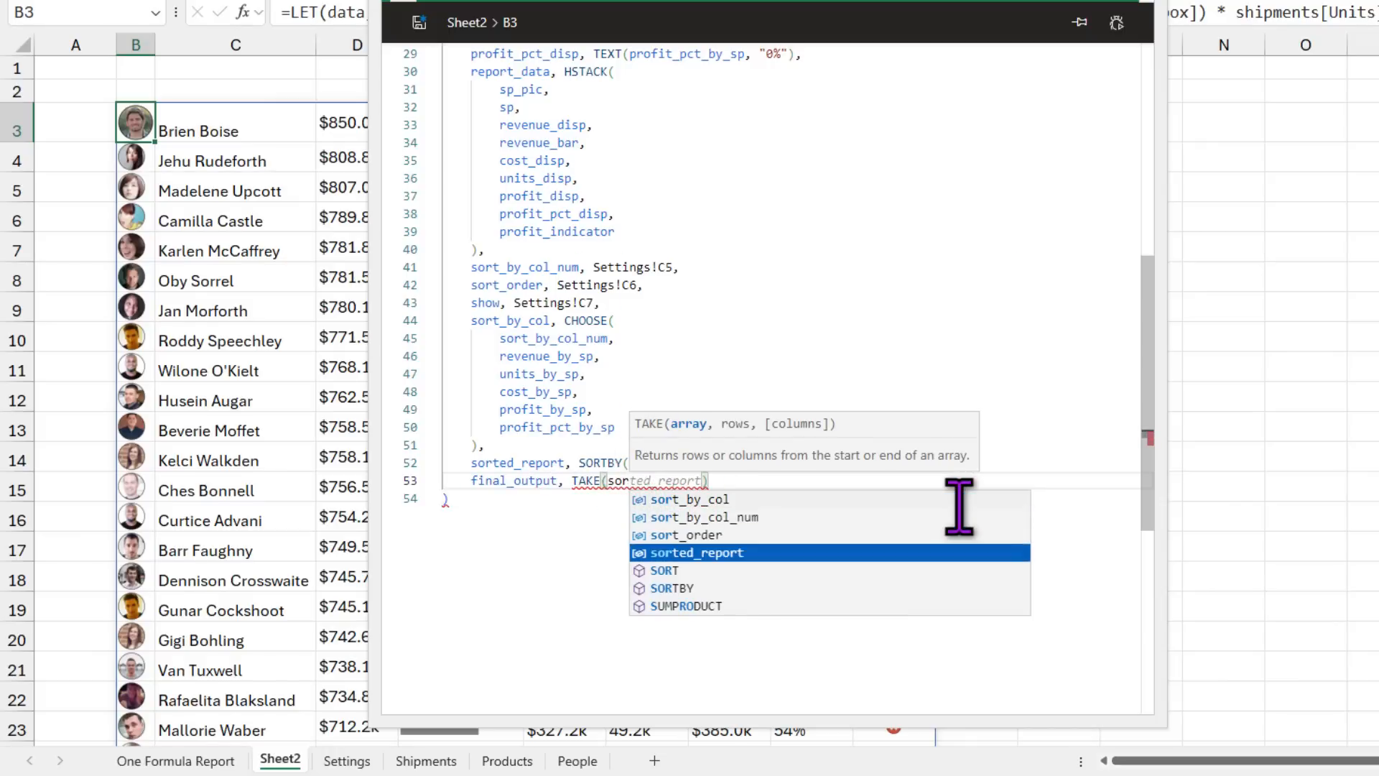
pyautogui.press('Tab')
pyautogui.write(', show')
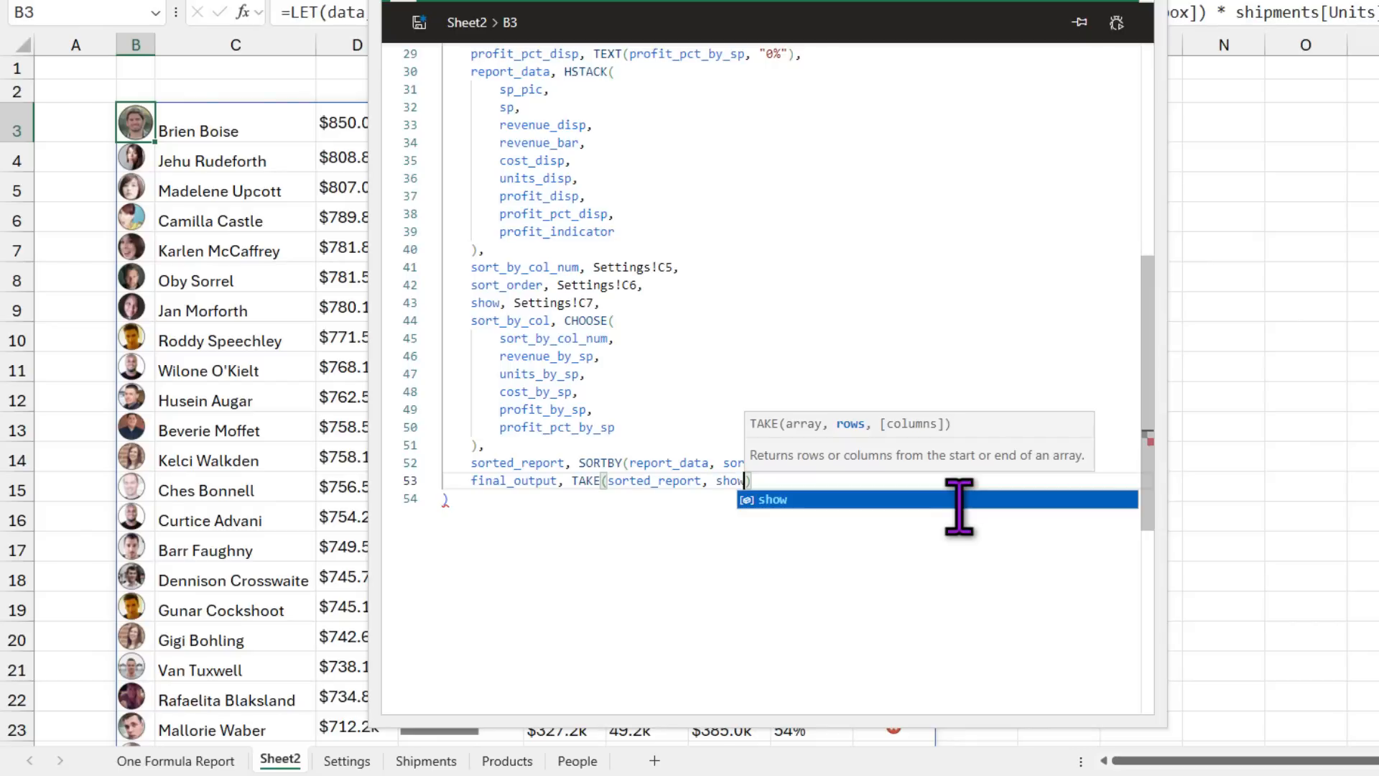
pyautogui.press('Tab')
pyautogui.write(')')
# Step: Check the show variable used in the TAKE line
pyautogui.click(917, 483)
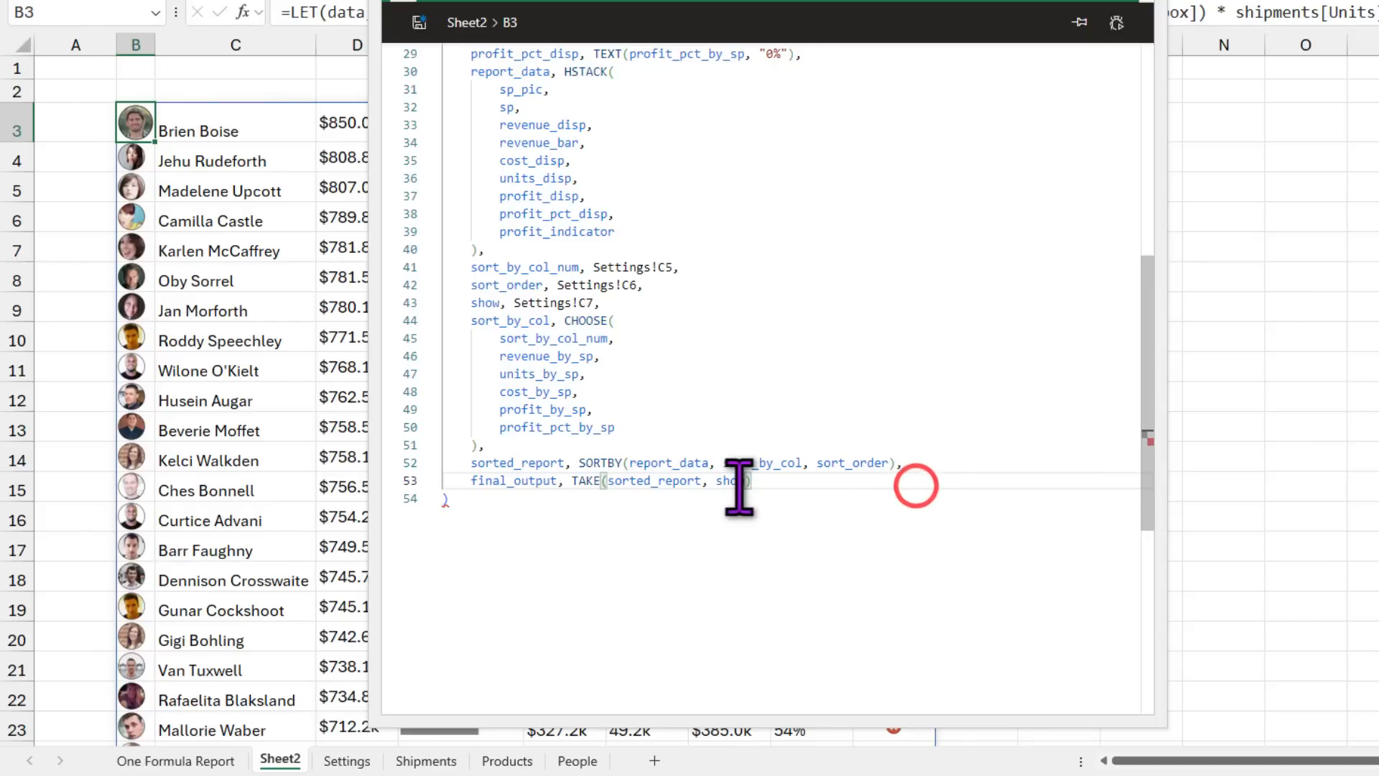
pyautogui.doubleClick(738, 481)
pyautogui.click(819, 487)
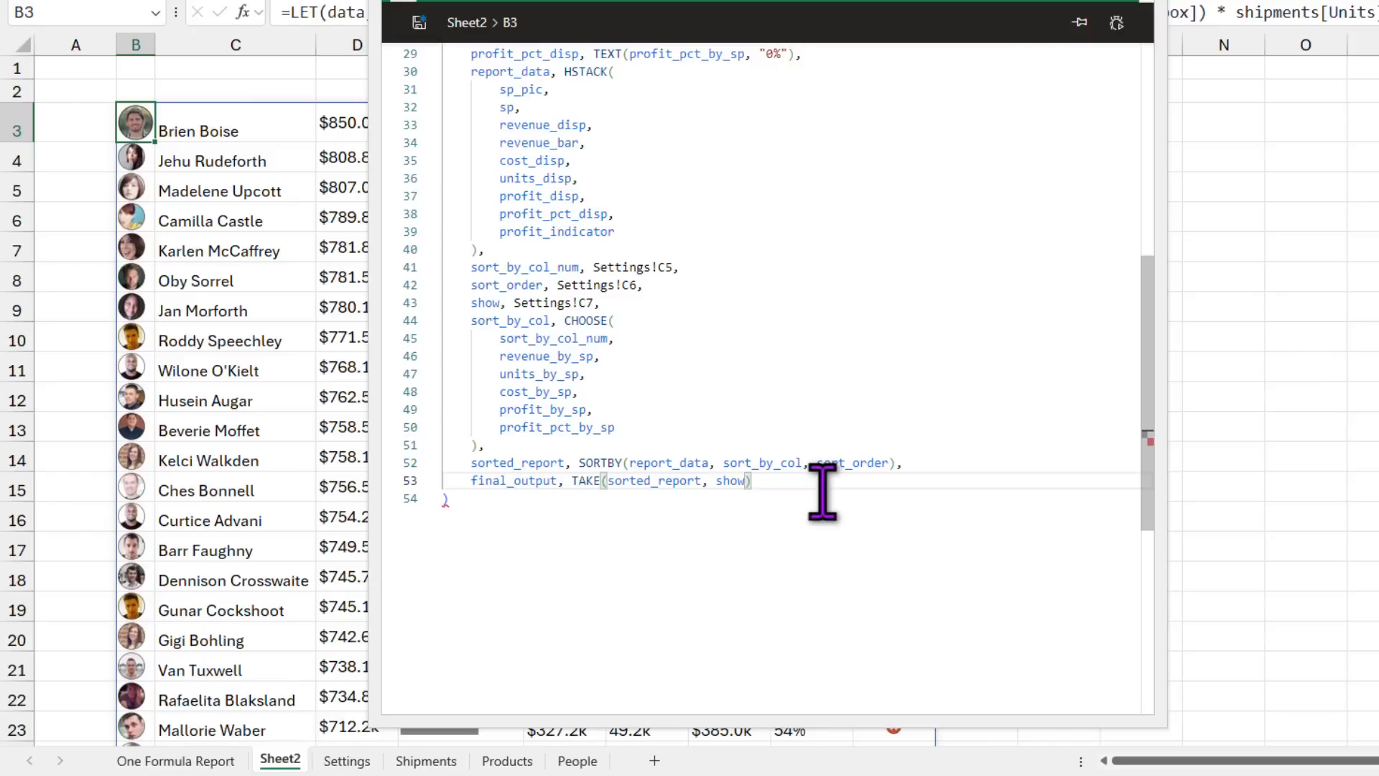
pyautogui.doubleClick(732, 480)
pyautogui.click(787, 486)
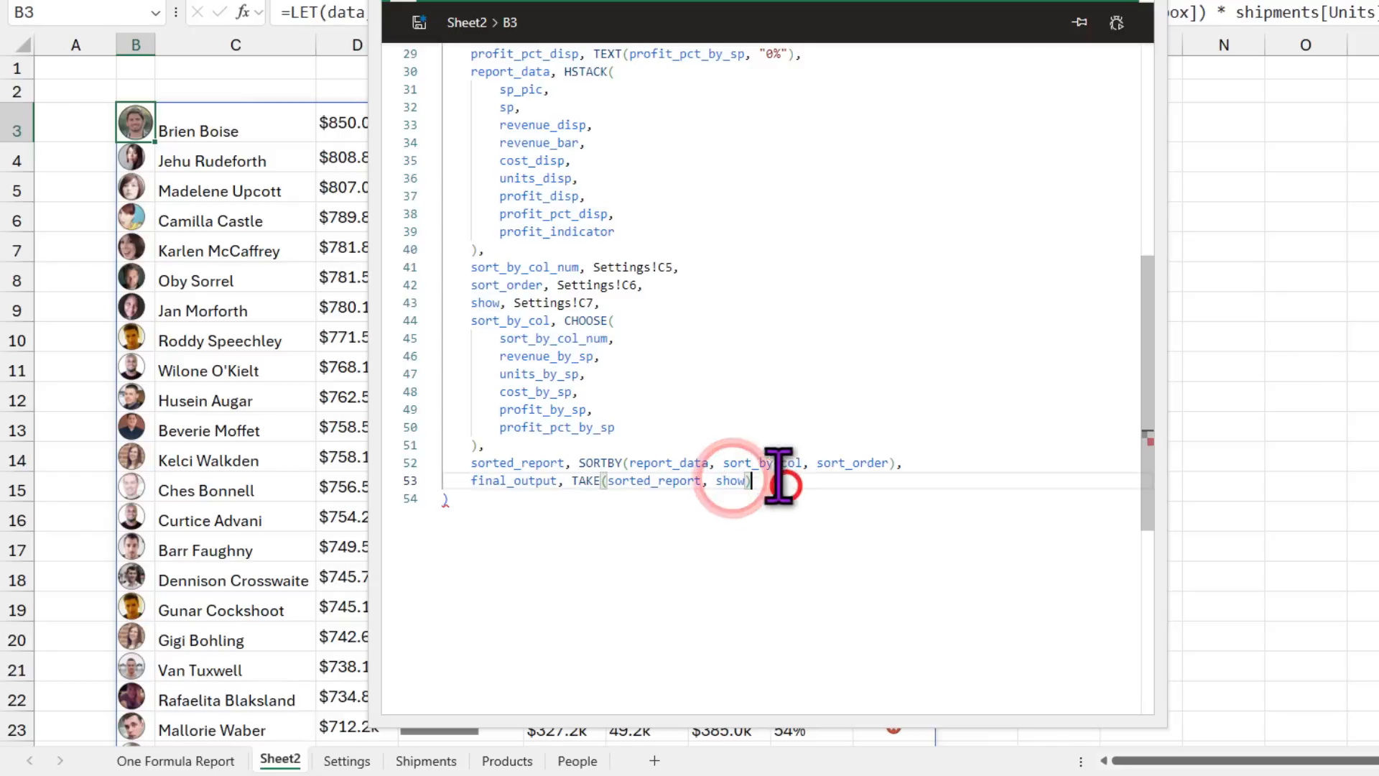
# Step: Return final_output as the formula's result and save it to the sheet
pyautogui.click(418, 23)
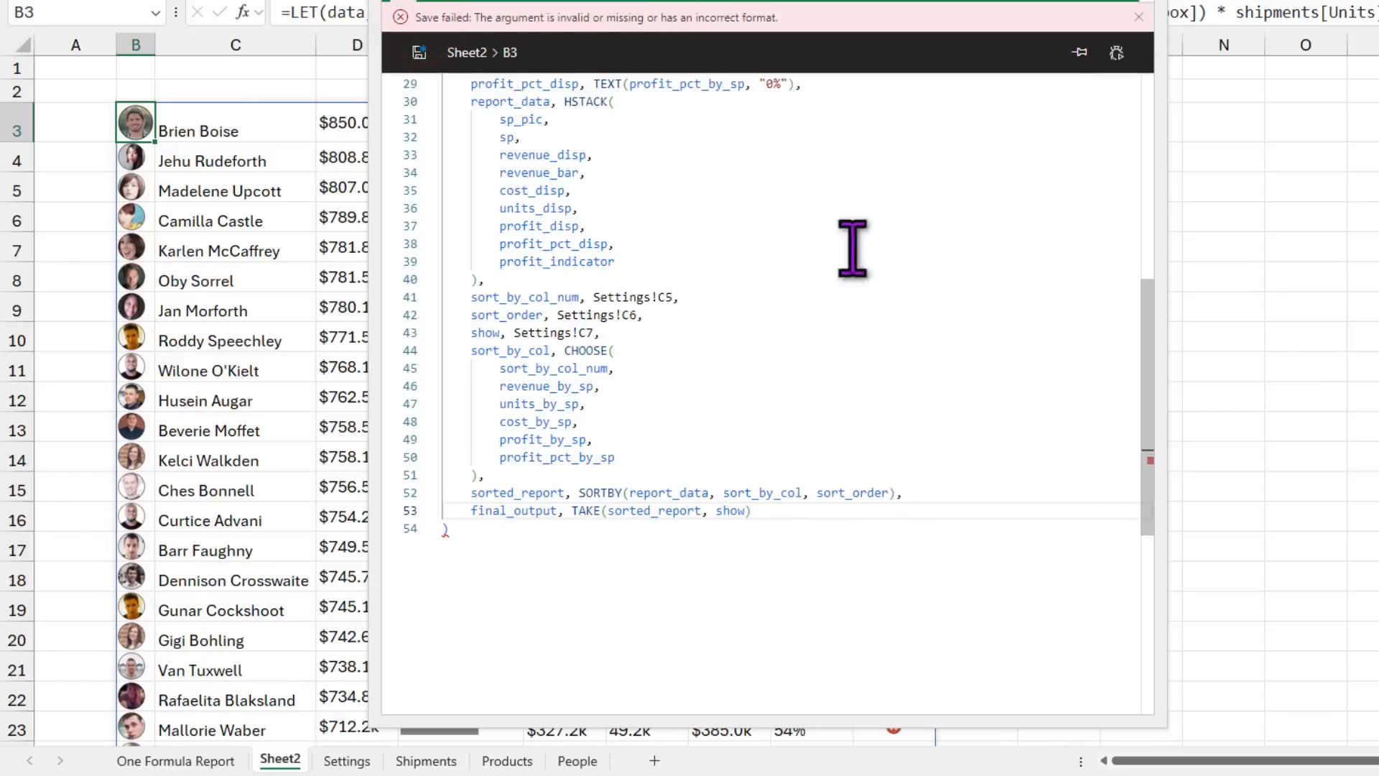
pyautogui.click(948, 510)
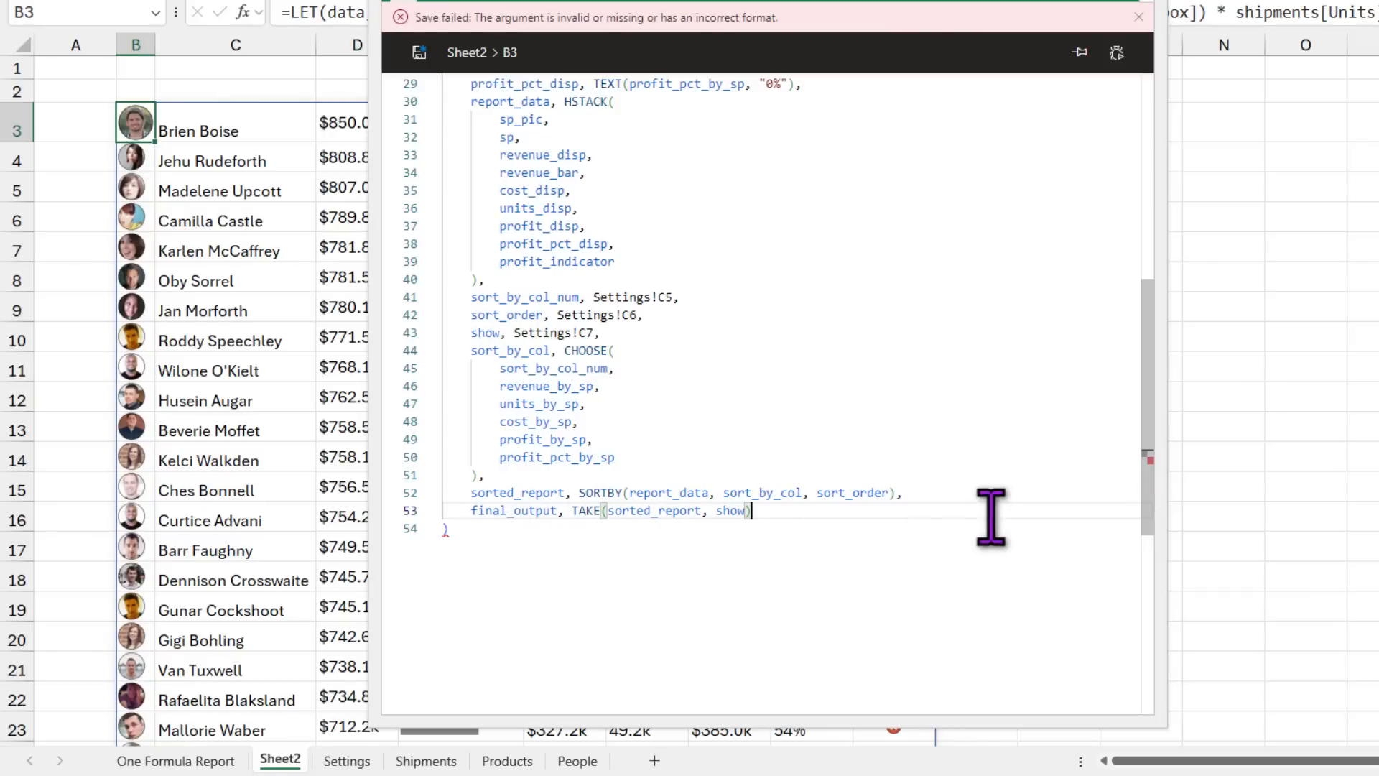
pyautogui.write(',')
pyautogui.press('Return')
pyautogui.write('final_output')
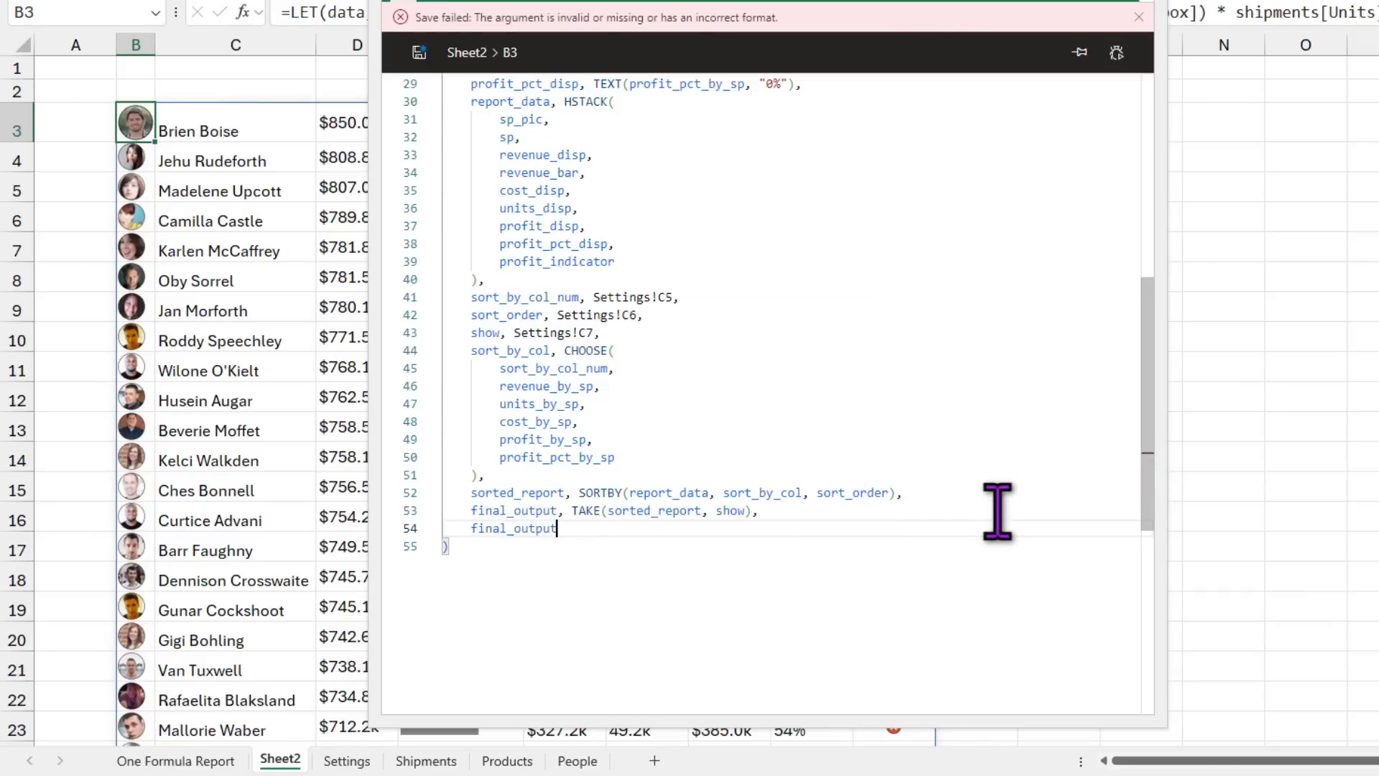
pyautogui.click(419, 52)
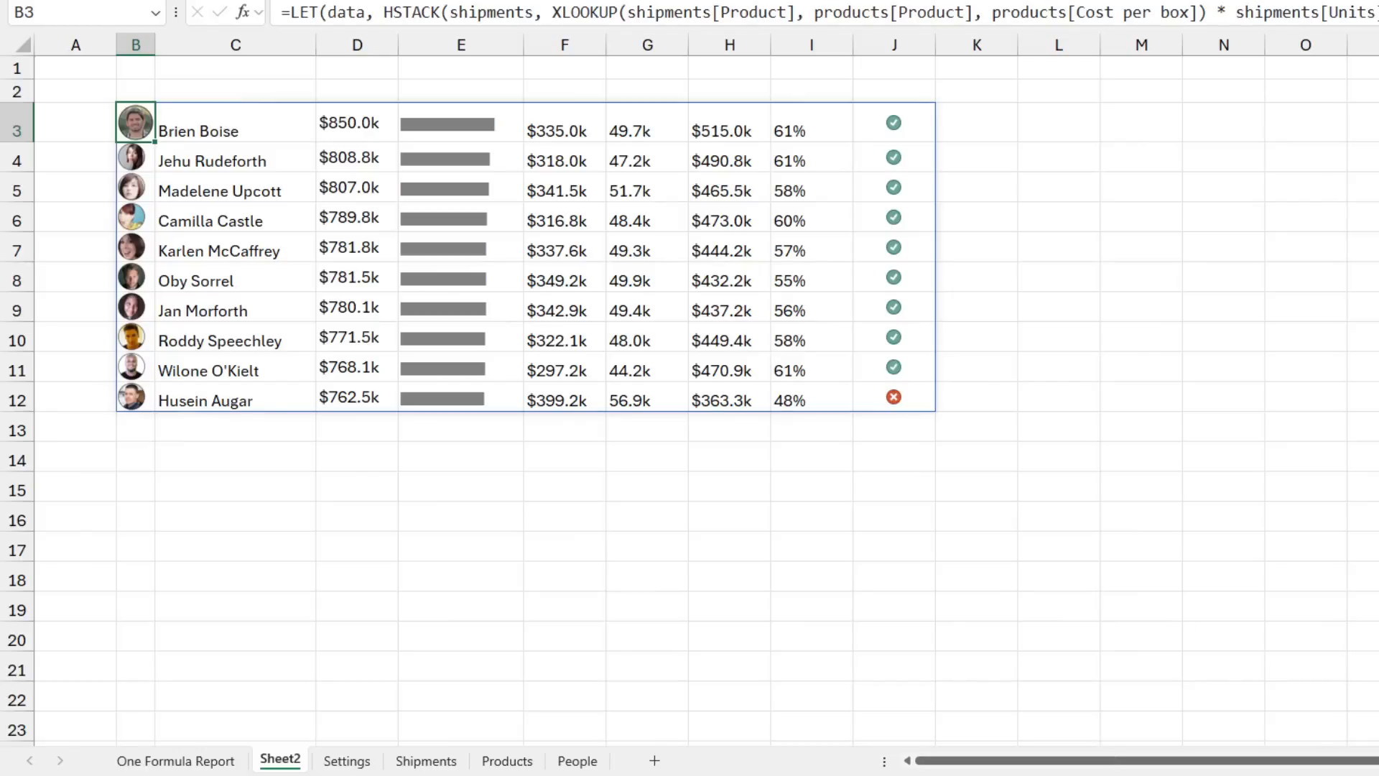
# Step: Change the show-top setting to 20 and view Sheet2's 20-row table
pyautogui.moveTo(124, 123); pyautogui.dragTo(906, 399)
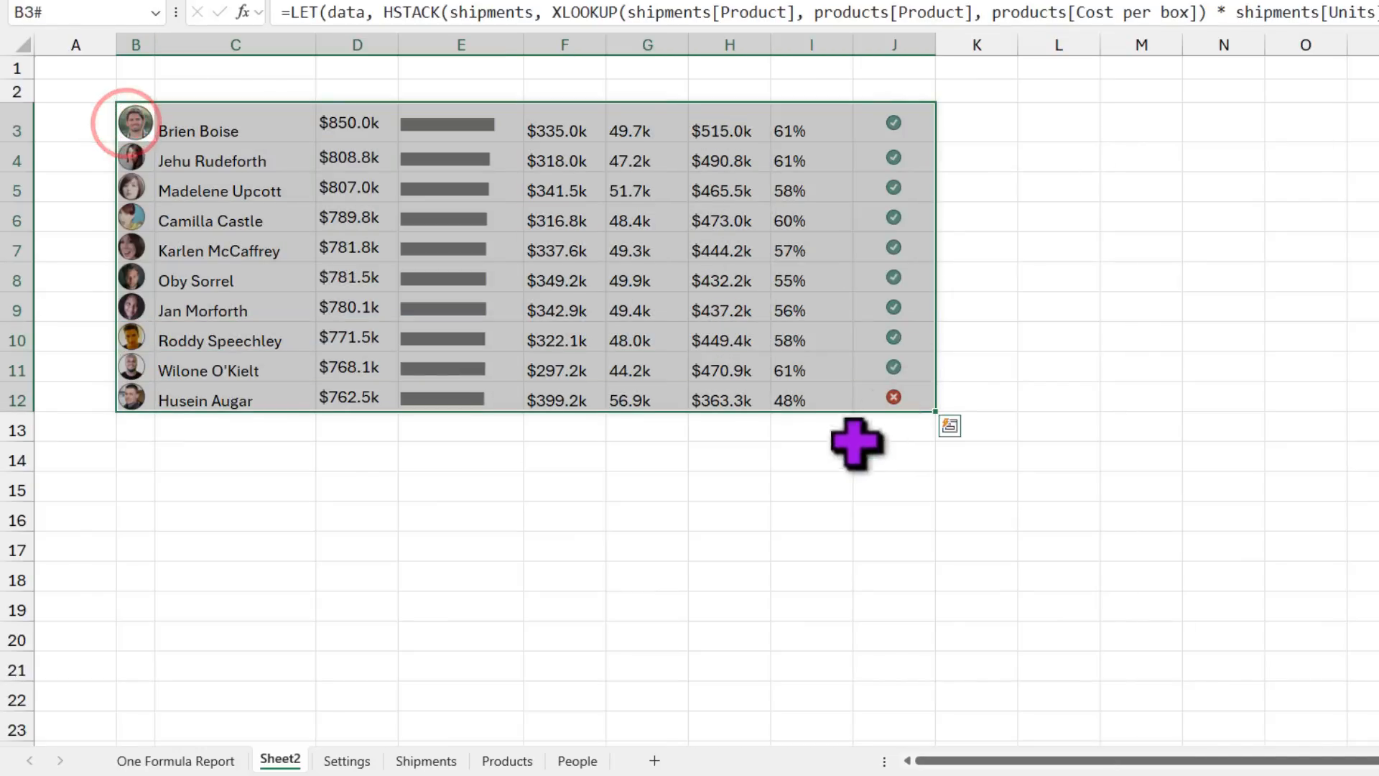
pyautogui.click(198, 763)
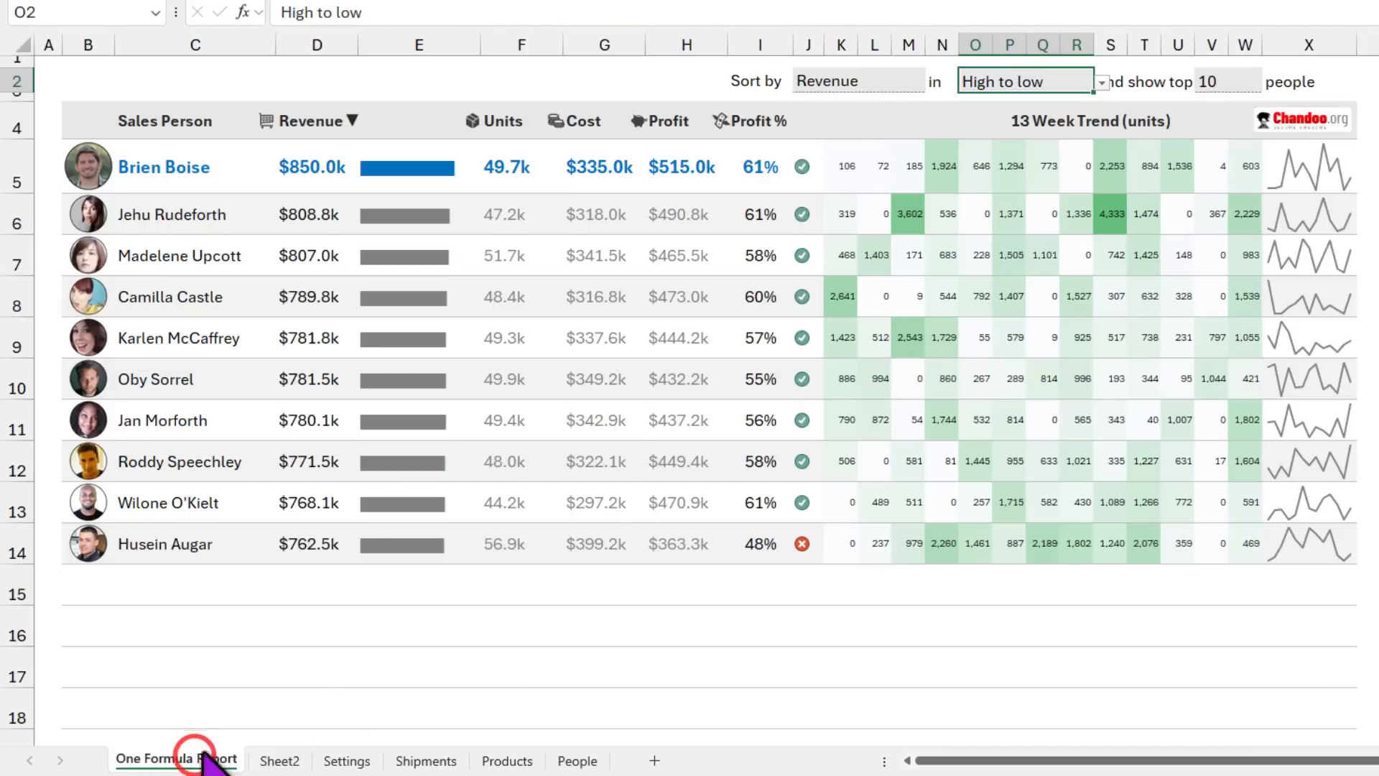
pyautogui.click(1219, 83)
pyautogui.click(1270, 80)
pyautogui.click(1235, 134)
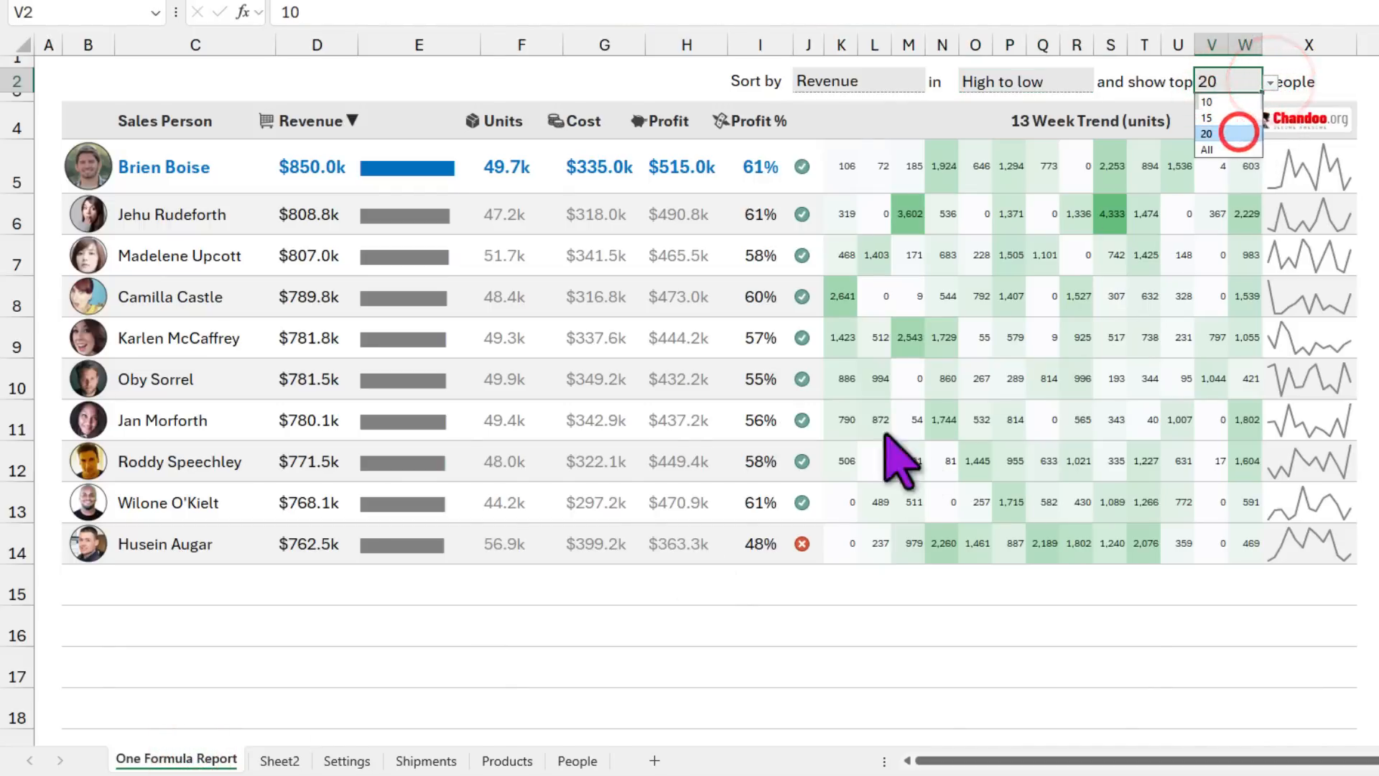
pyautogui.click(276, 761)
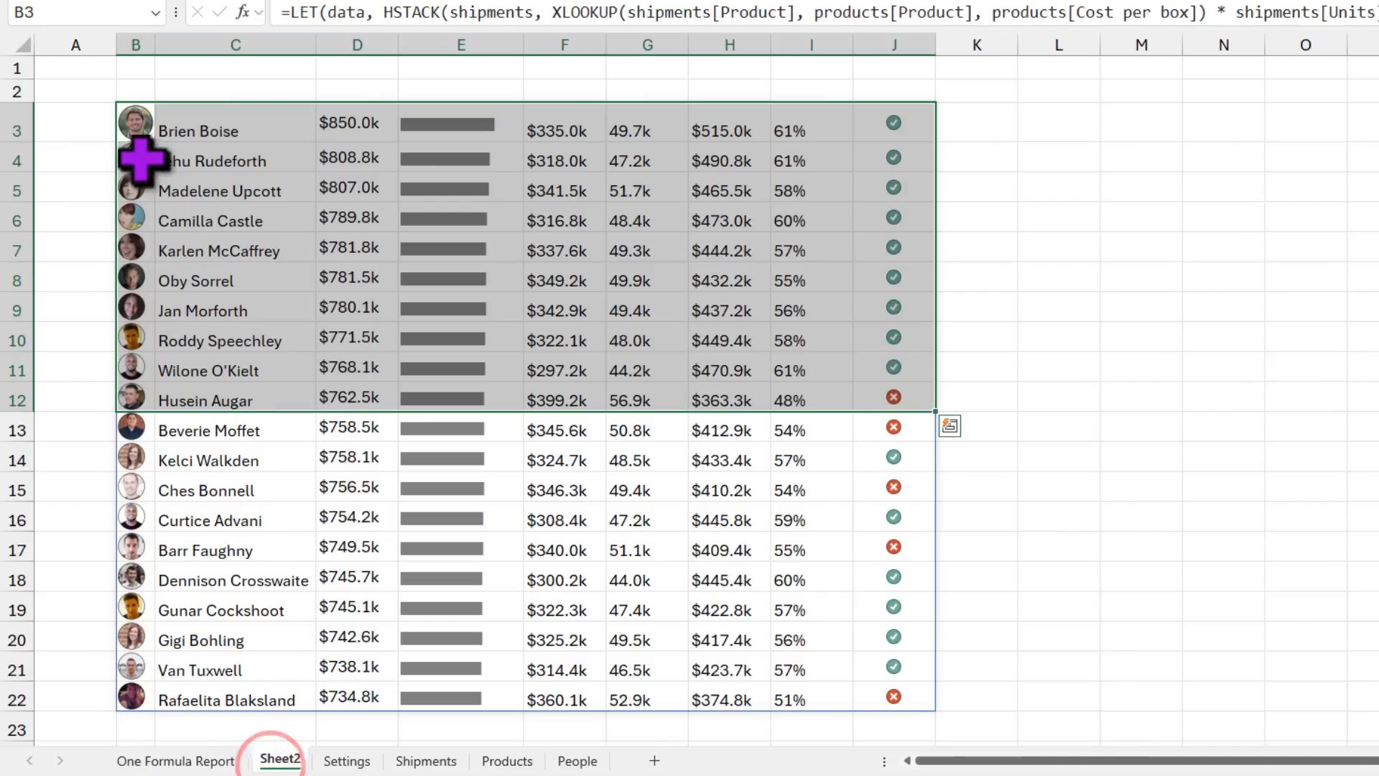
# Step: Set the show-top setting to All and review Sheet2's full table
pyautogui.click(188, 760)
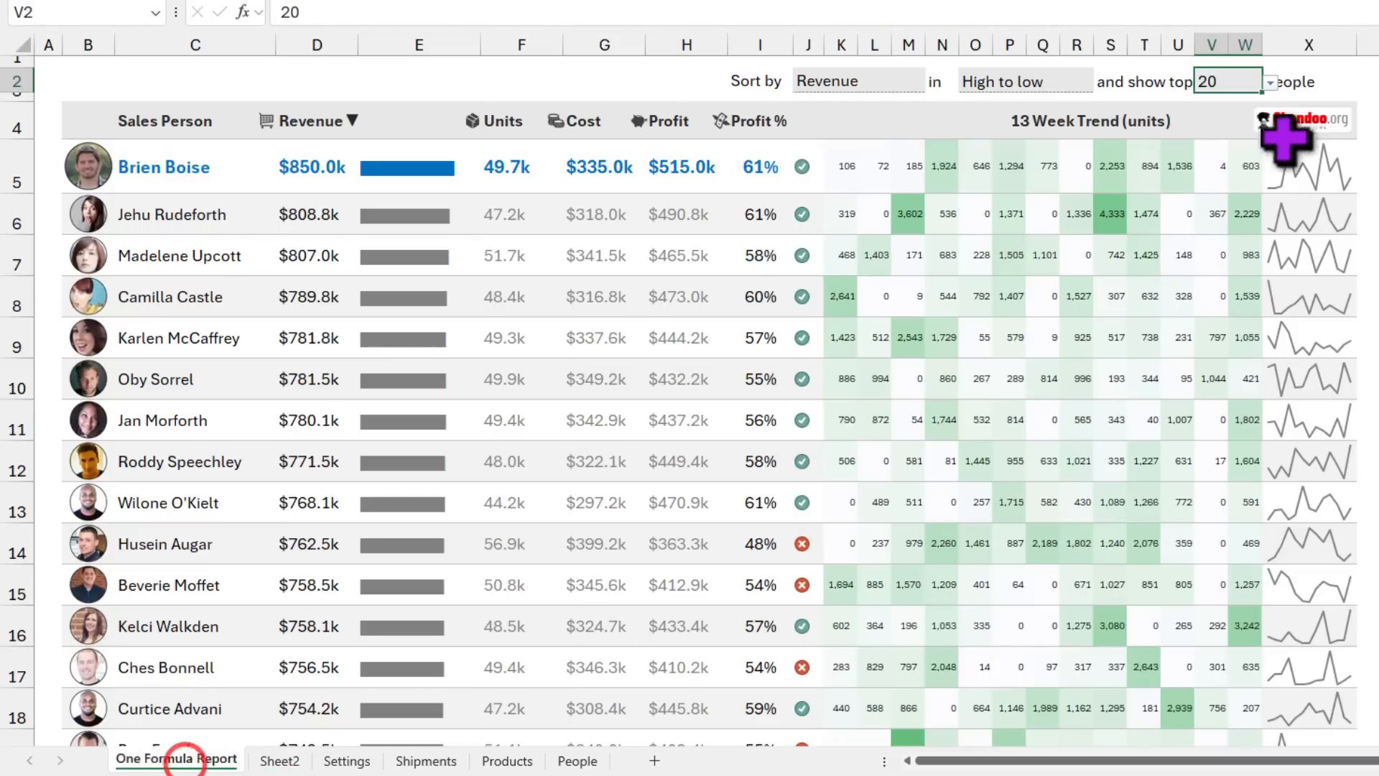
pyautogui.click(1271, 82)
pyautogui.click(1234, 149)
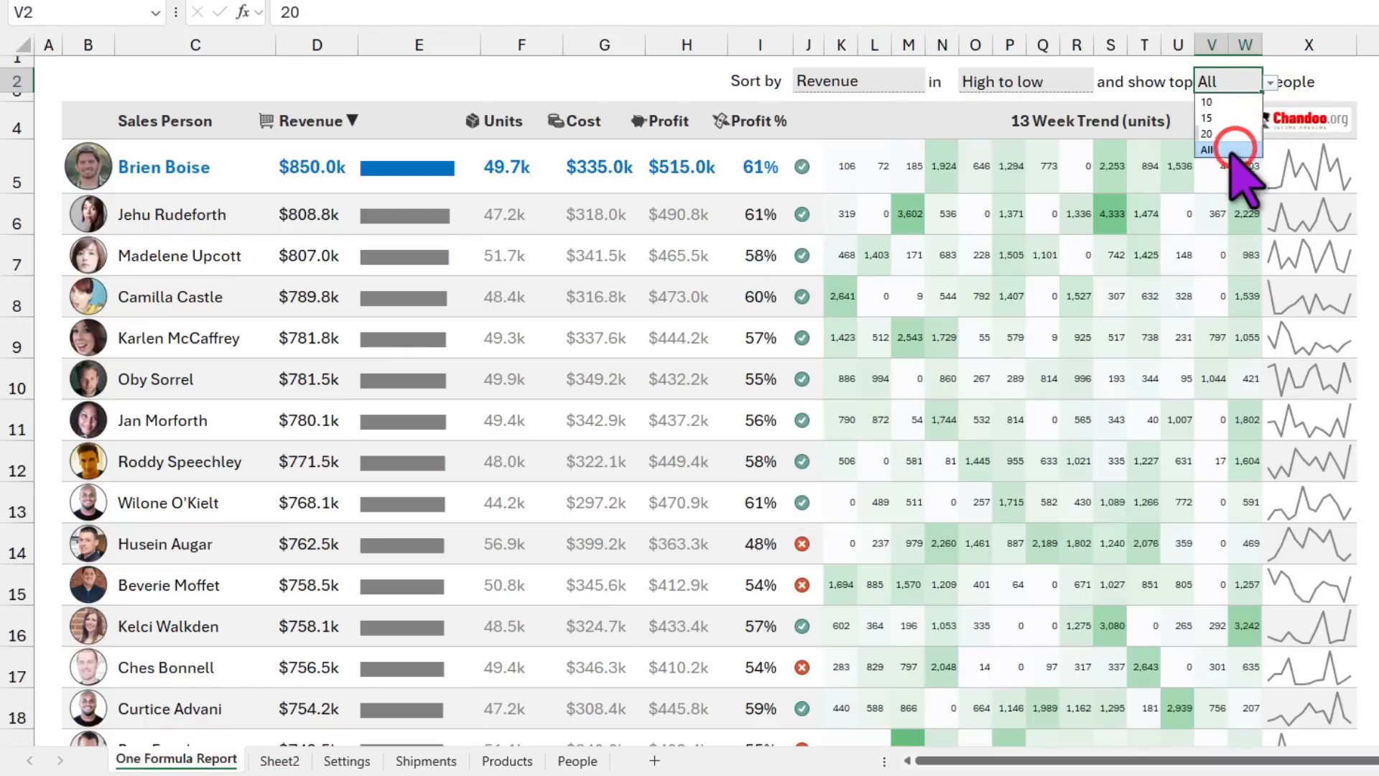
pyautogui.hotkey('ctrl', 'pagedown')
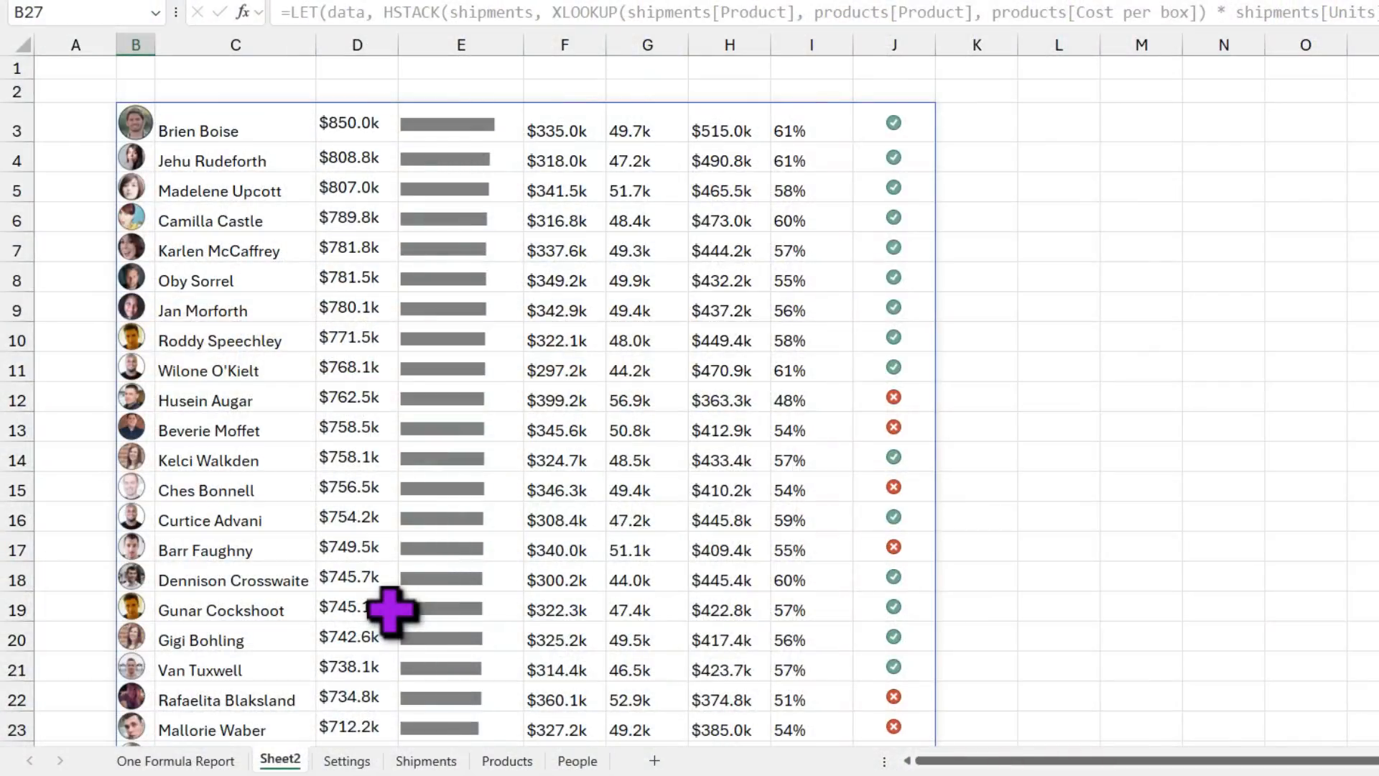
pyautogui.click(211, 763)
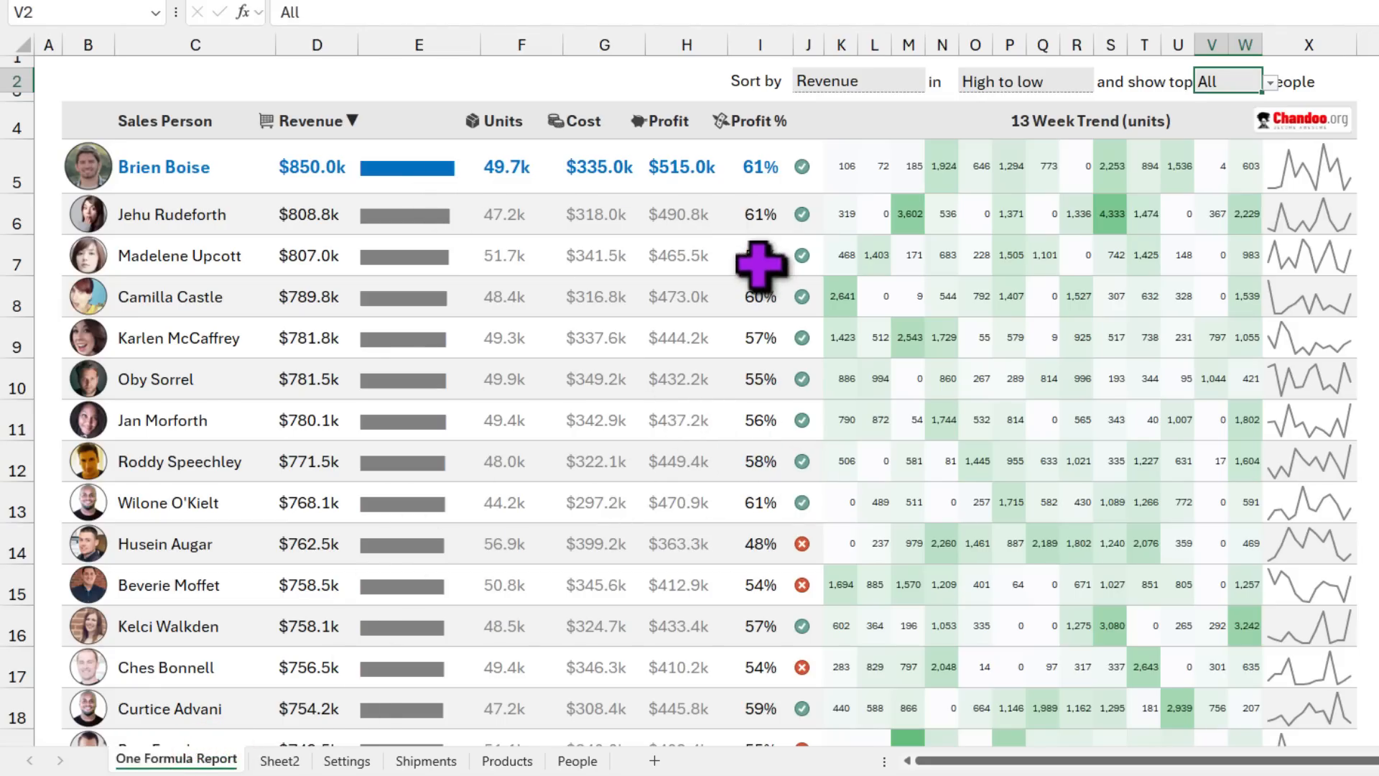
# Step: Compare the profit check-mark columns and select the trend numbers K5:W18
pyautogui.moveTo(802, 166); pyautogui.dragTo(802, 464)
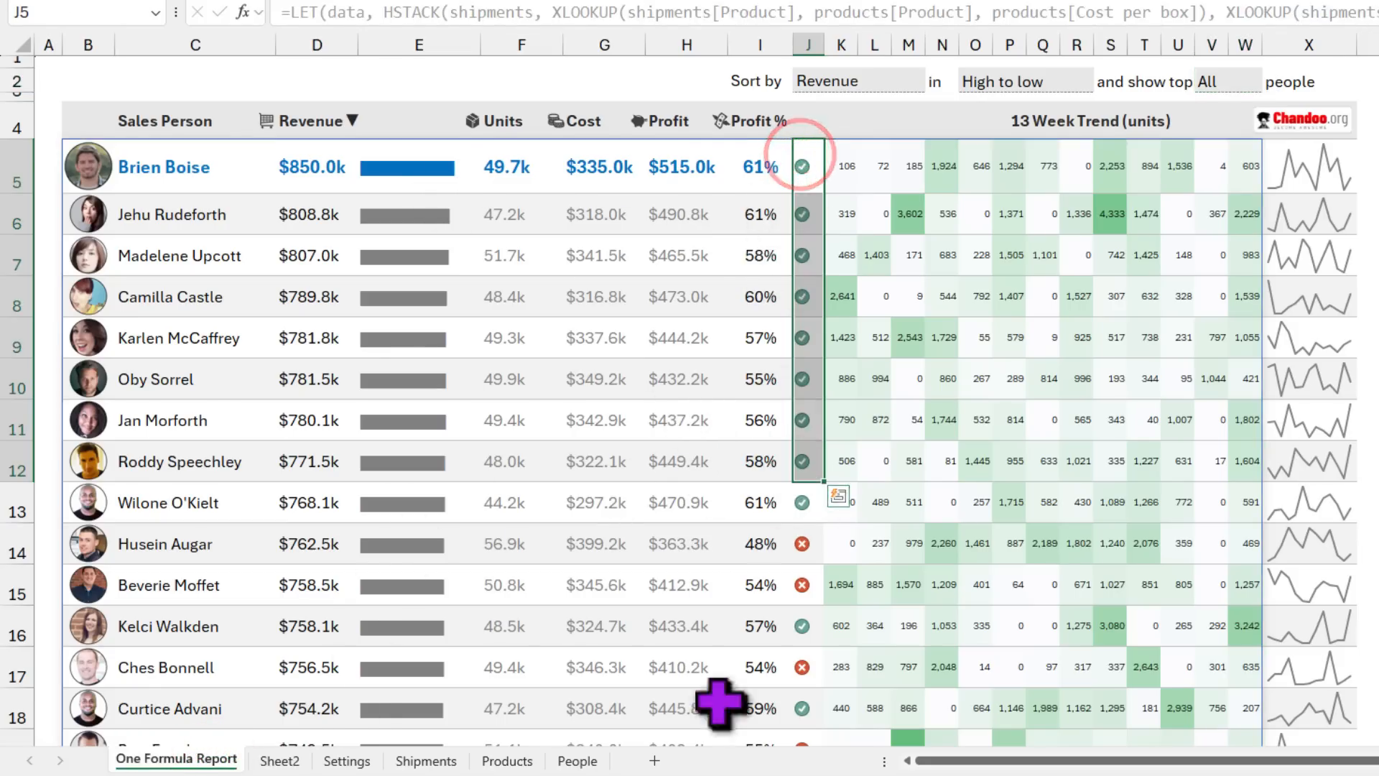
pyautogui.click(280, 760)
pyautogui.moveTo(919, 111); pyautogui.dragTo(897, 611)
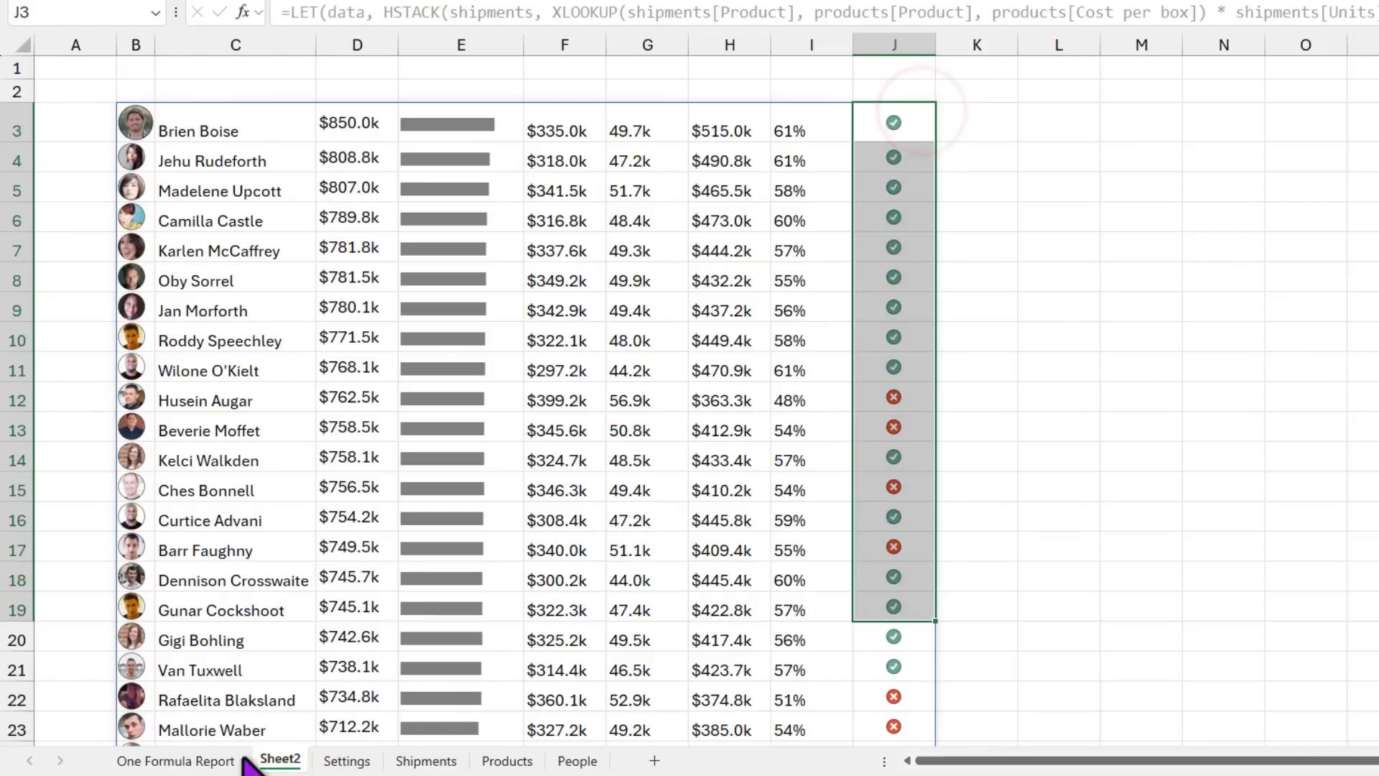
pyautogui.click(209, 754)
pyautogui.moveTo(847, 154); pyautogui.dragTo(1076, 316)
pyautogui.moveTo(1077, 493); pyautogui.dragTo(1246, 775)
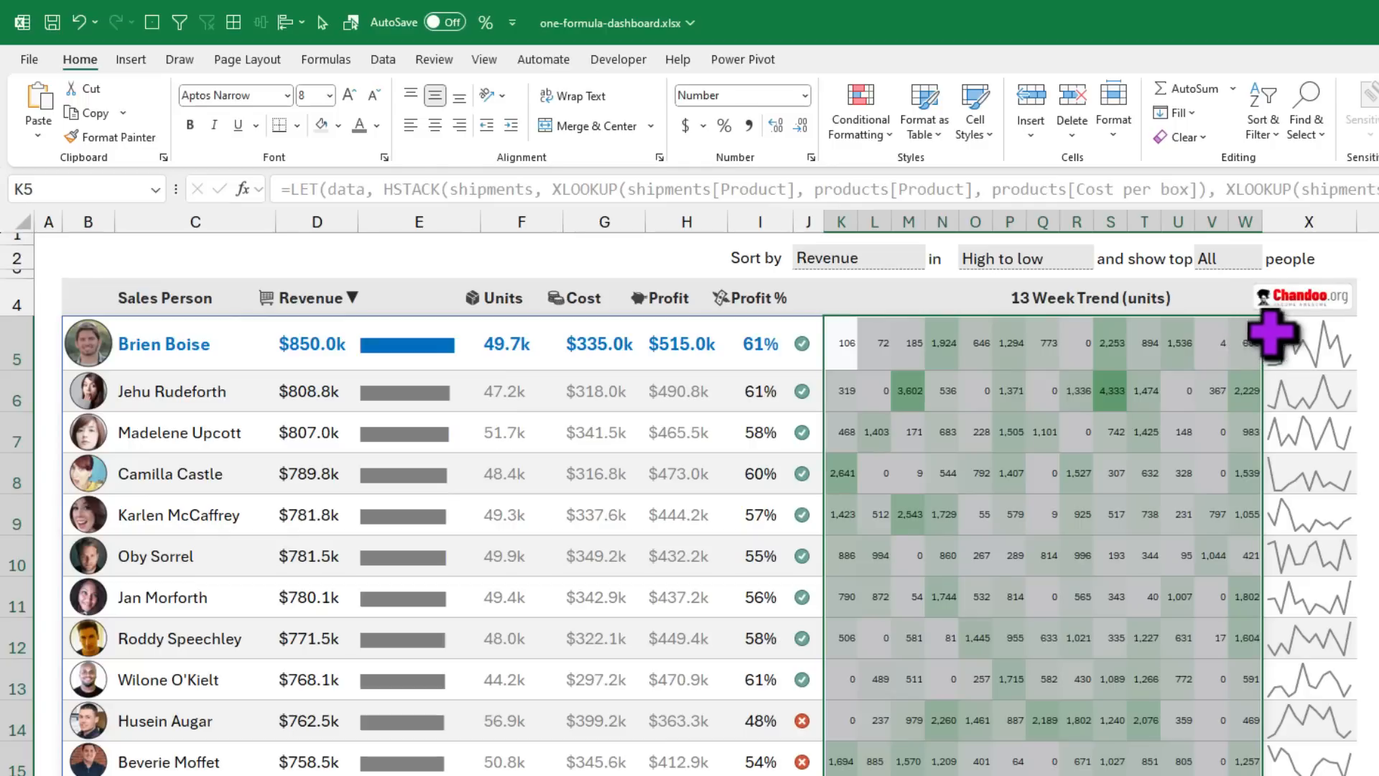
# Step: Review the Color Scales options under Conditional Formatting without changing anything
pyautogui.click(875, 136)
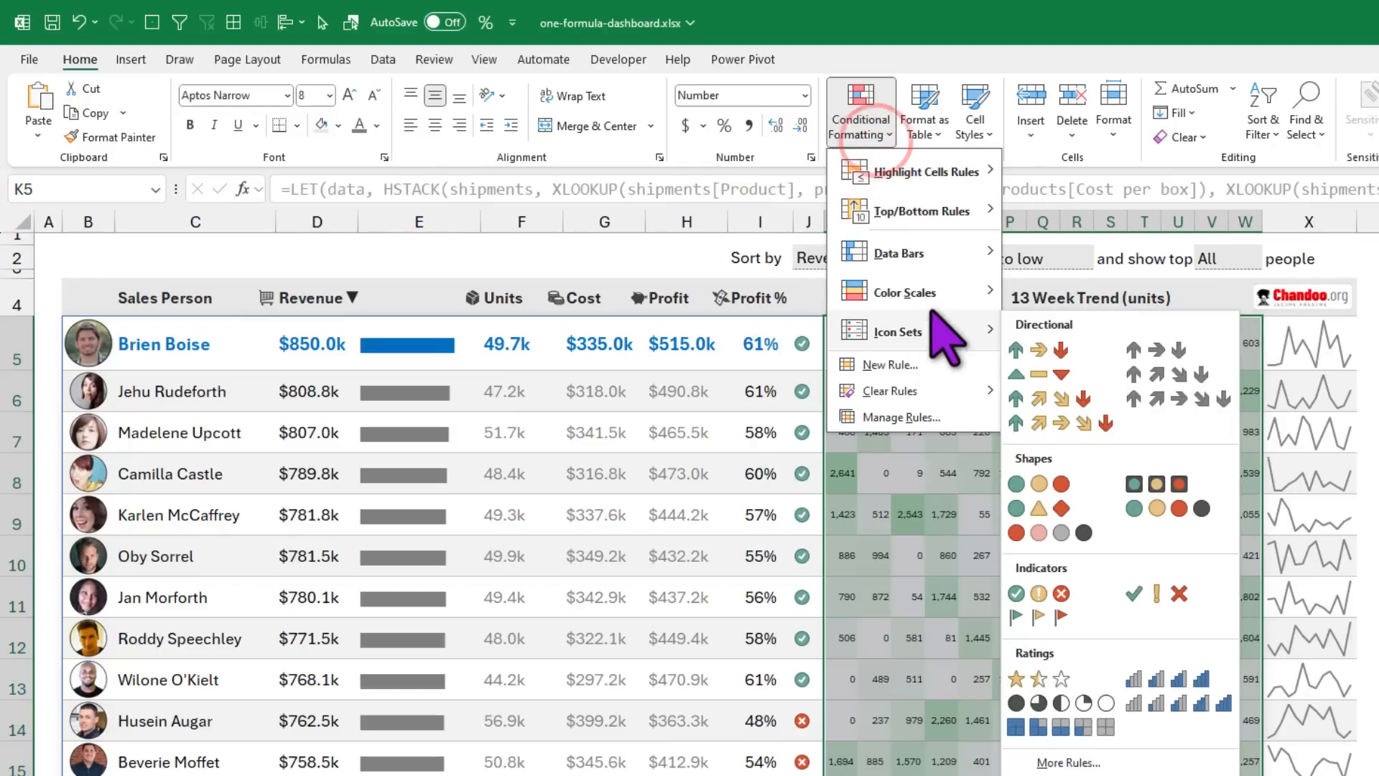
pyautogui.moveTo(934, 298)
pyautogui.press('Escape')
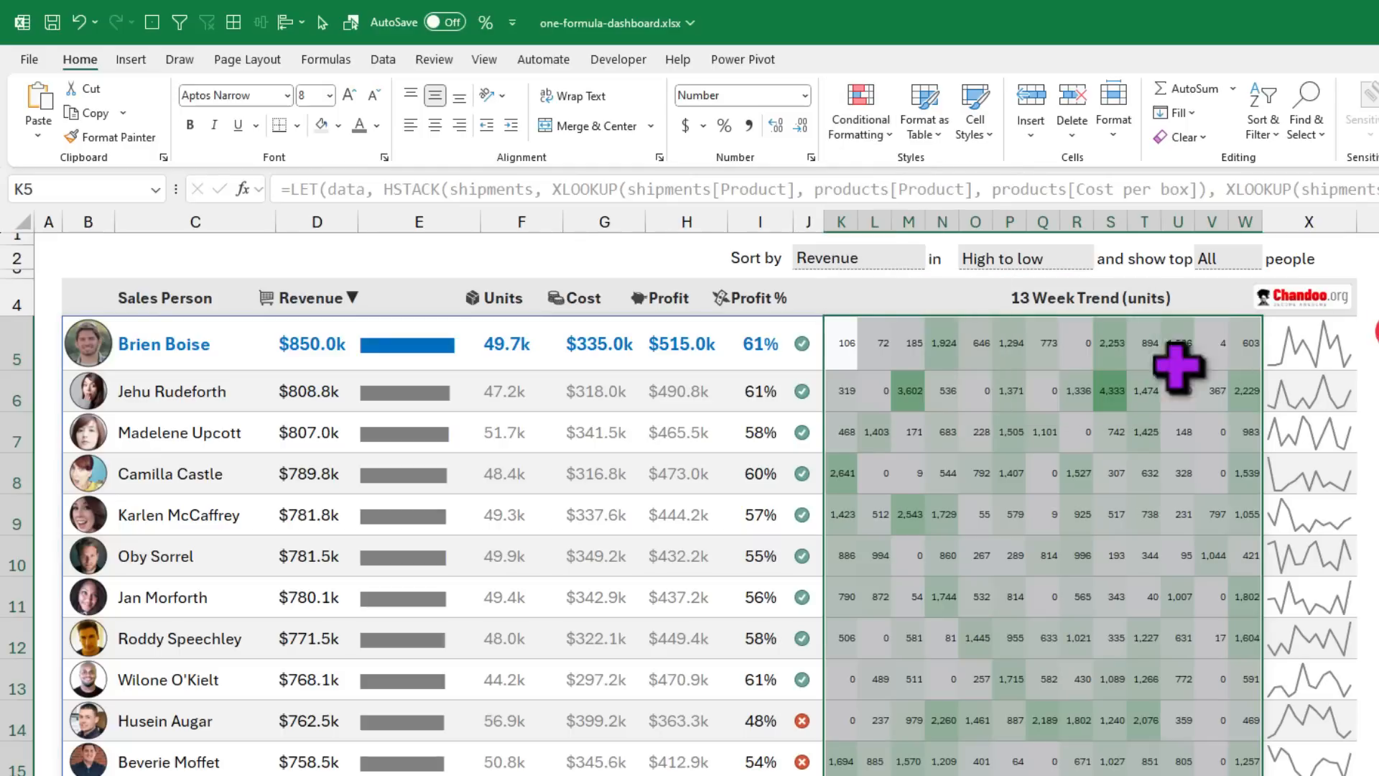
# Step: Inspect the first salesperson's trend numbers and X5 sparkline settings, then view Insert options
pyautogui.moveTo(848, 343); pyautogui.dragTo(1231, 344)
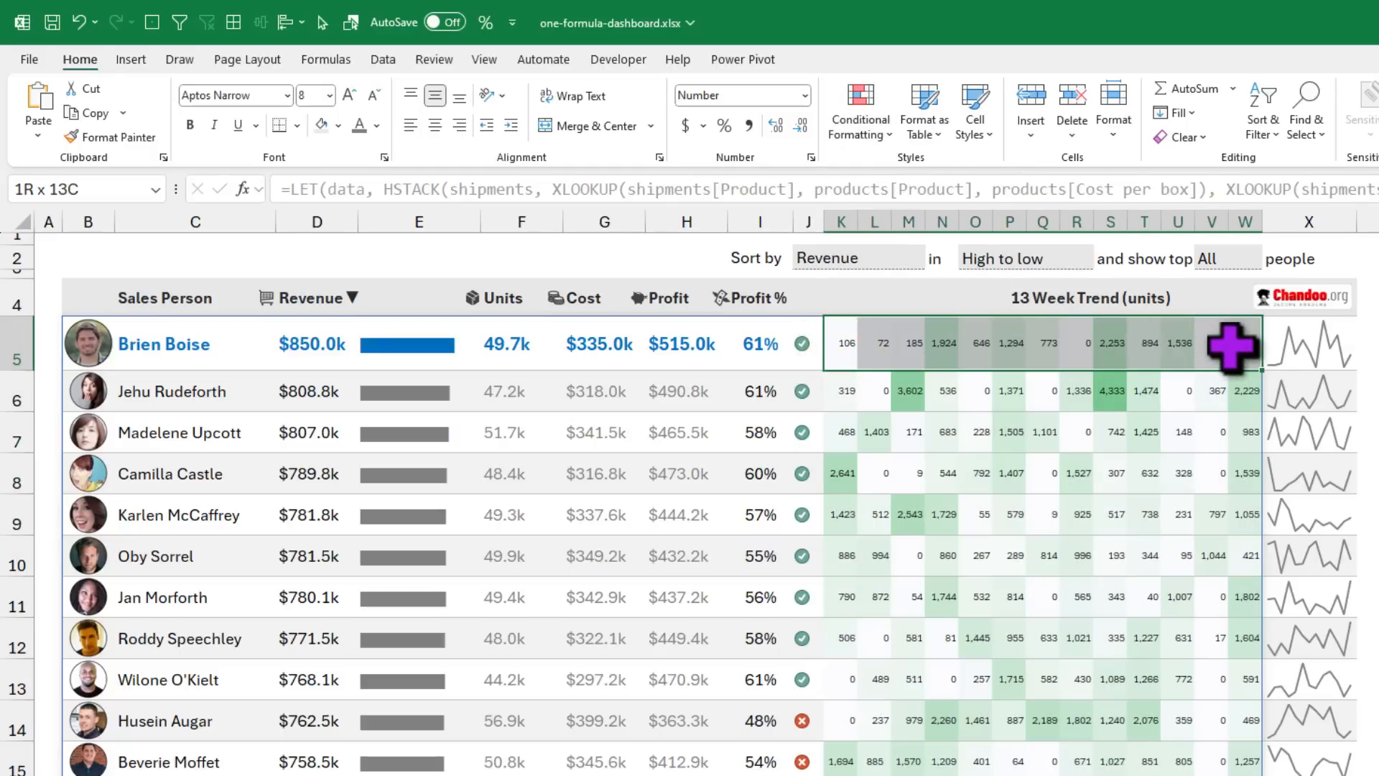
pyautogui.click(1314, 344)
pyautogui.click(823, 60)
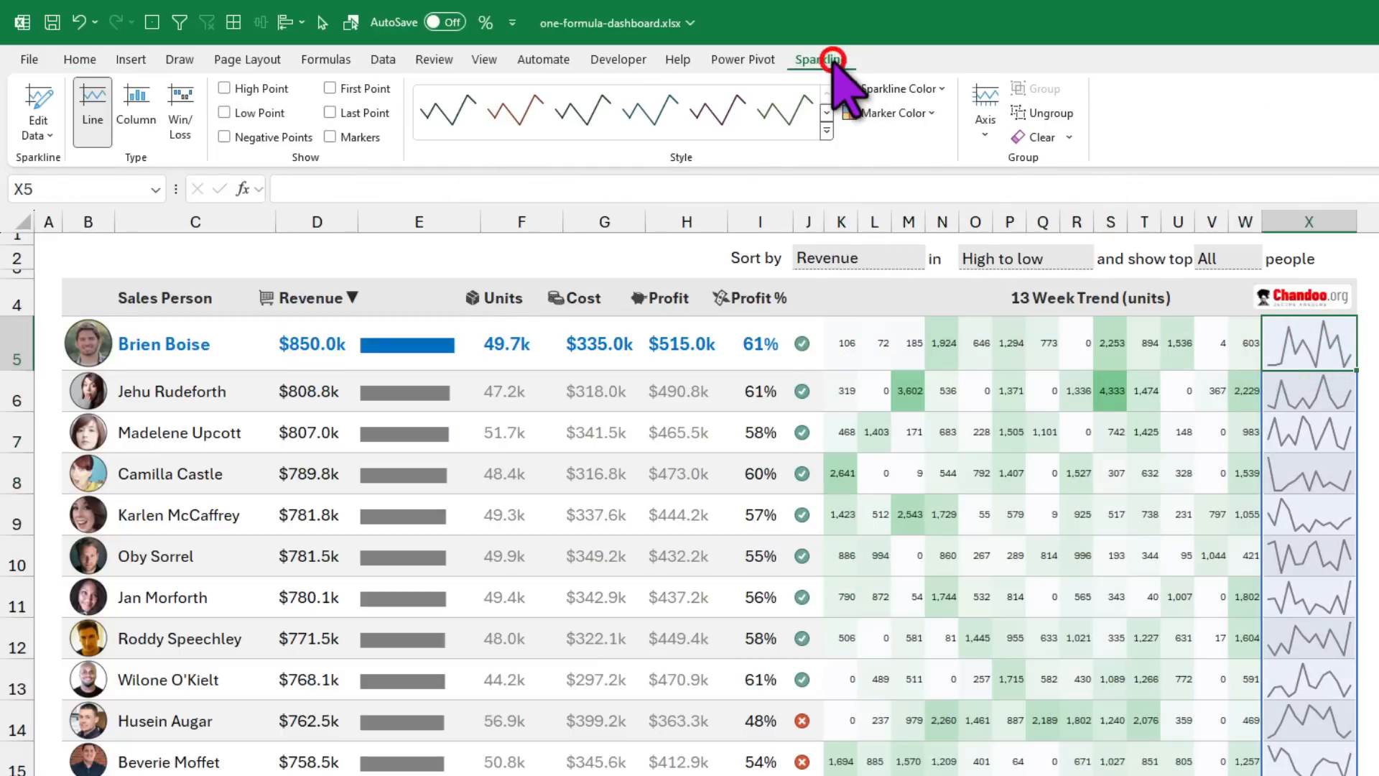
pyautogui.click(136, 59)
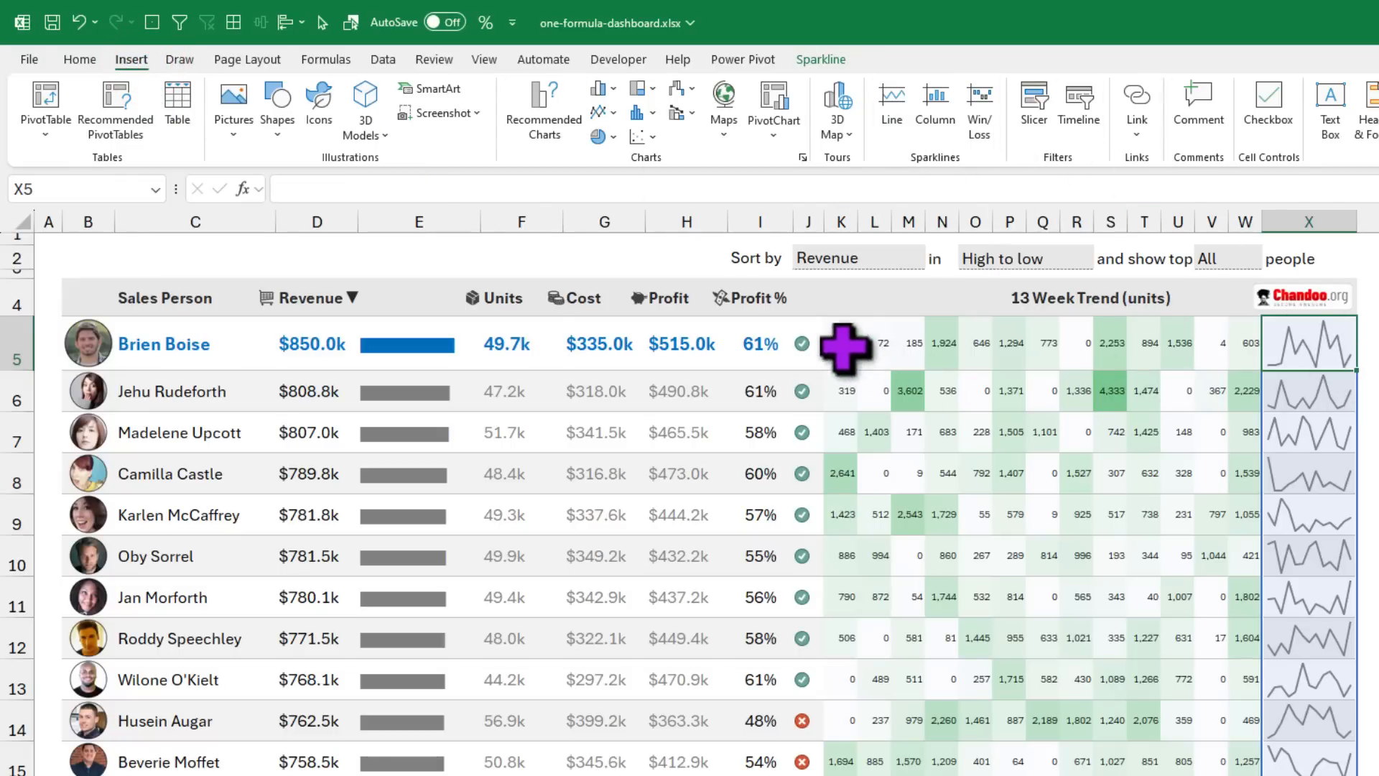
pyautogui.moveTo(846, 345); pyautogui.dragTo(1243, 364)
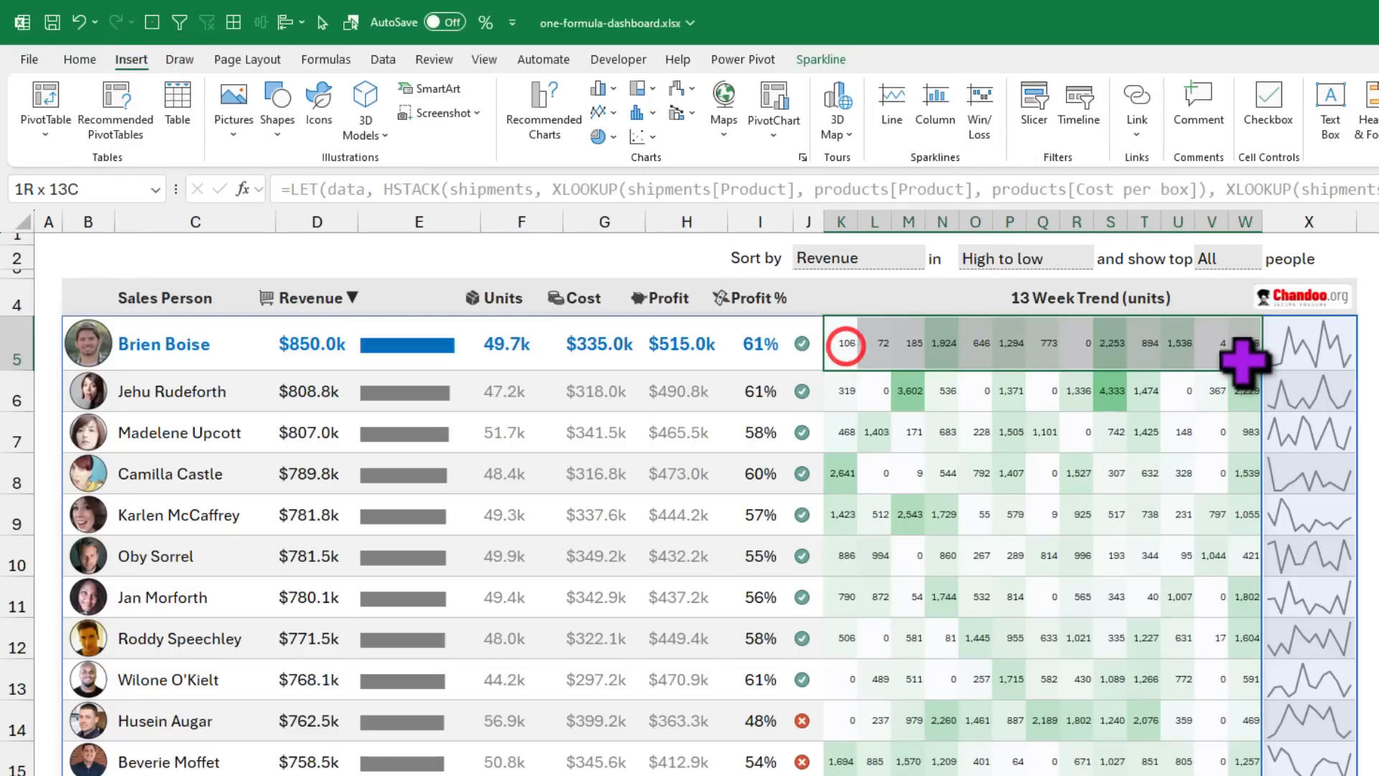
pyautogui.click(1315, 345)
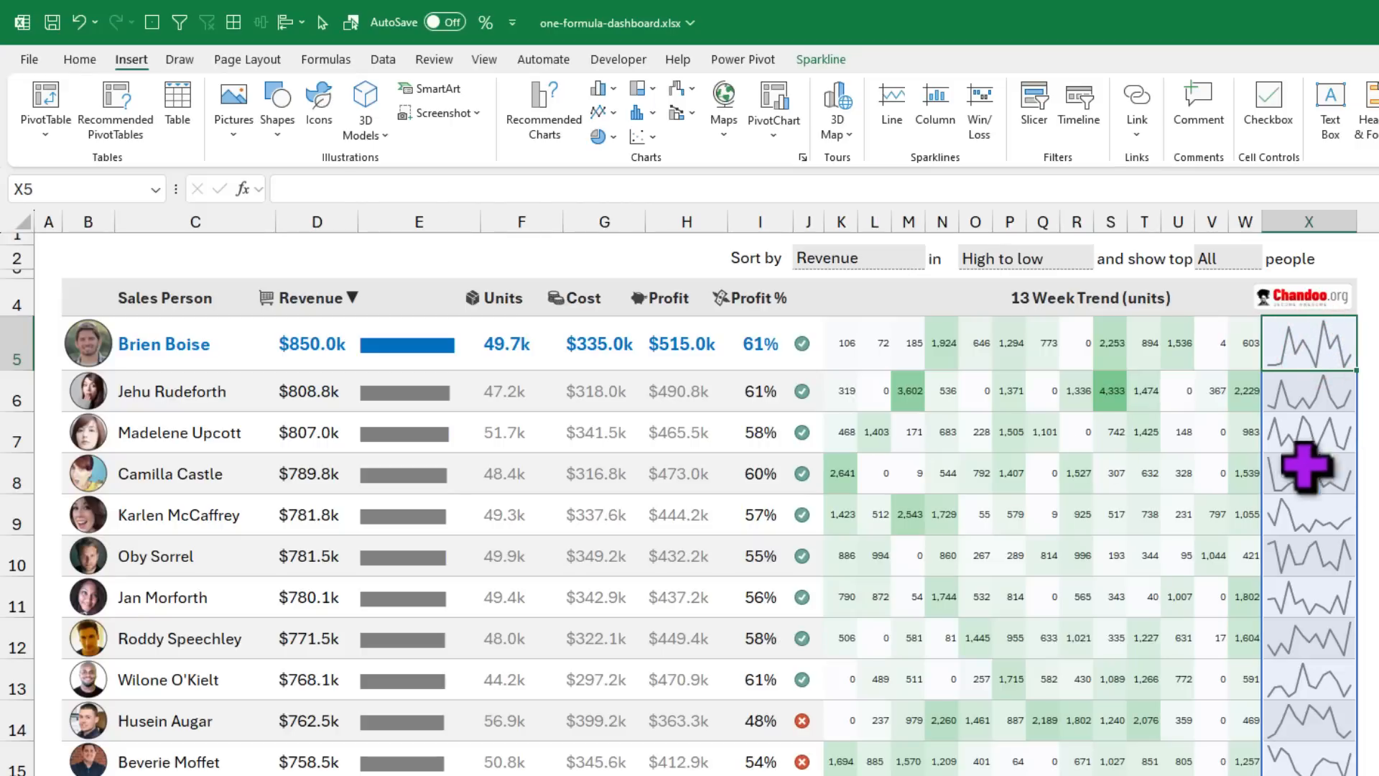
pyautogui.click(73, 342)
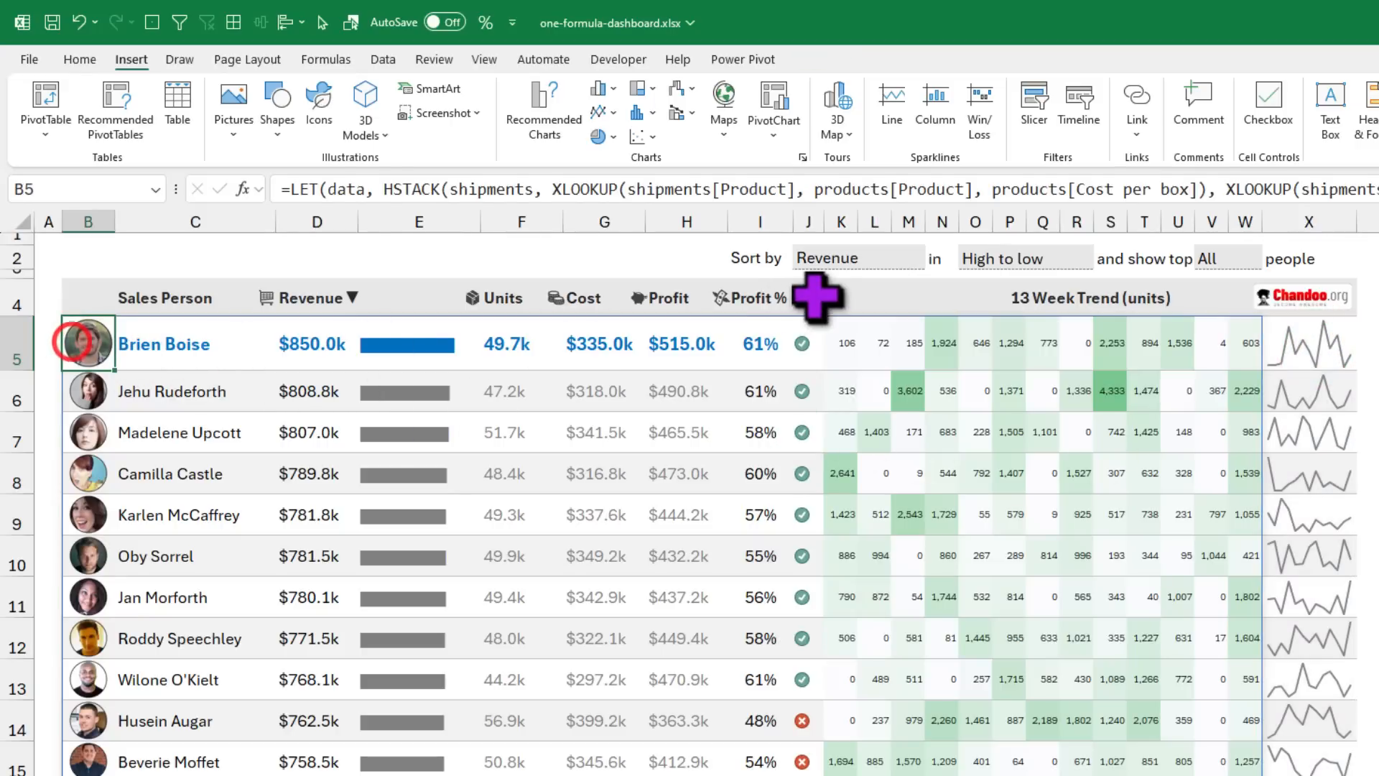
pyautogui.press('Delete')
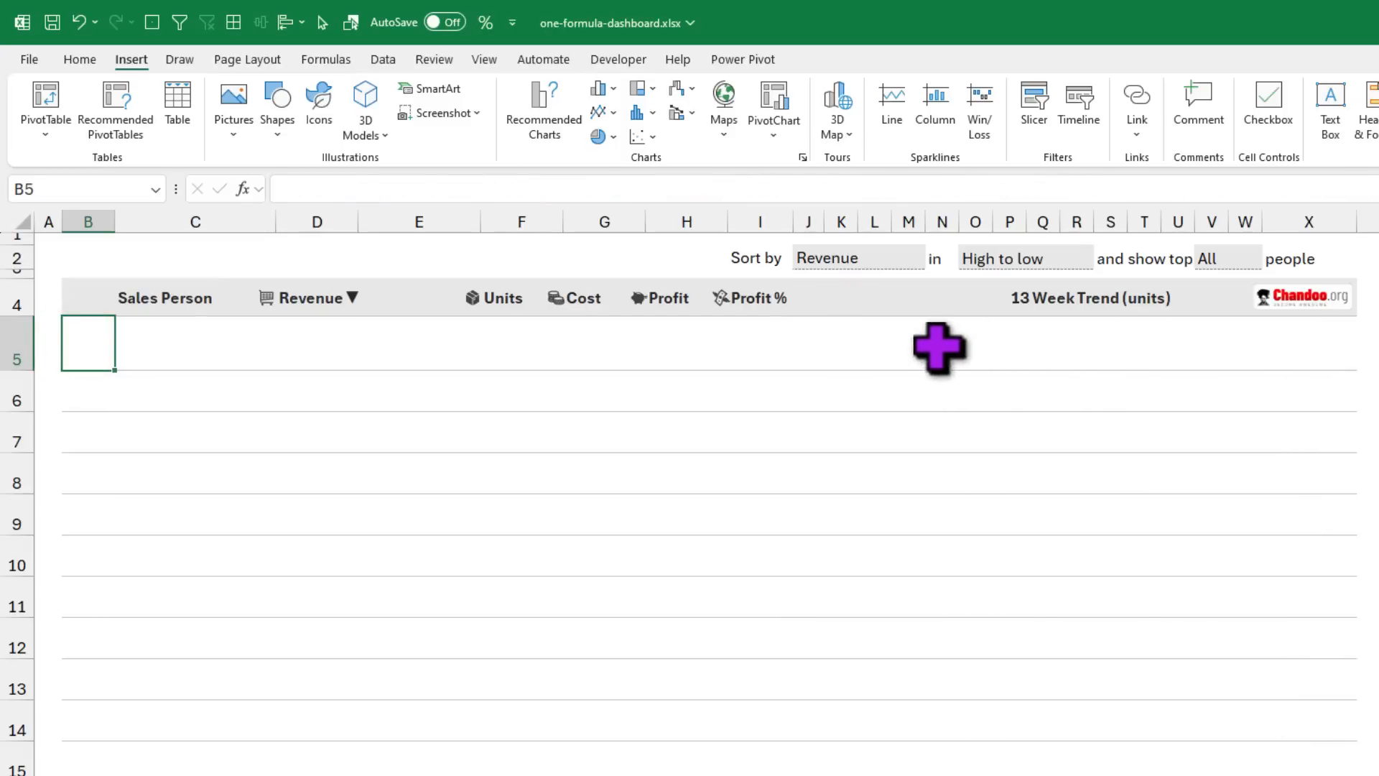
pyautogui.moveTo(939, 344); pyautogui.dragTo(1185, 337)
pyautogui.click(1306, 348)
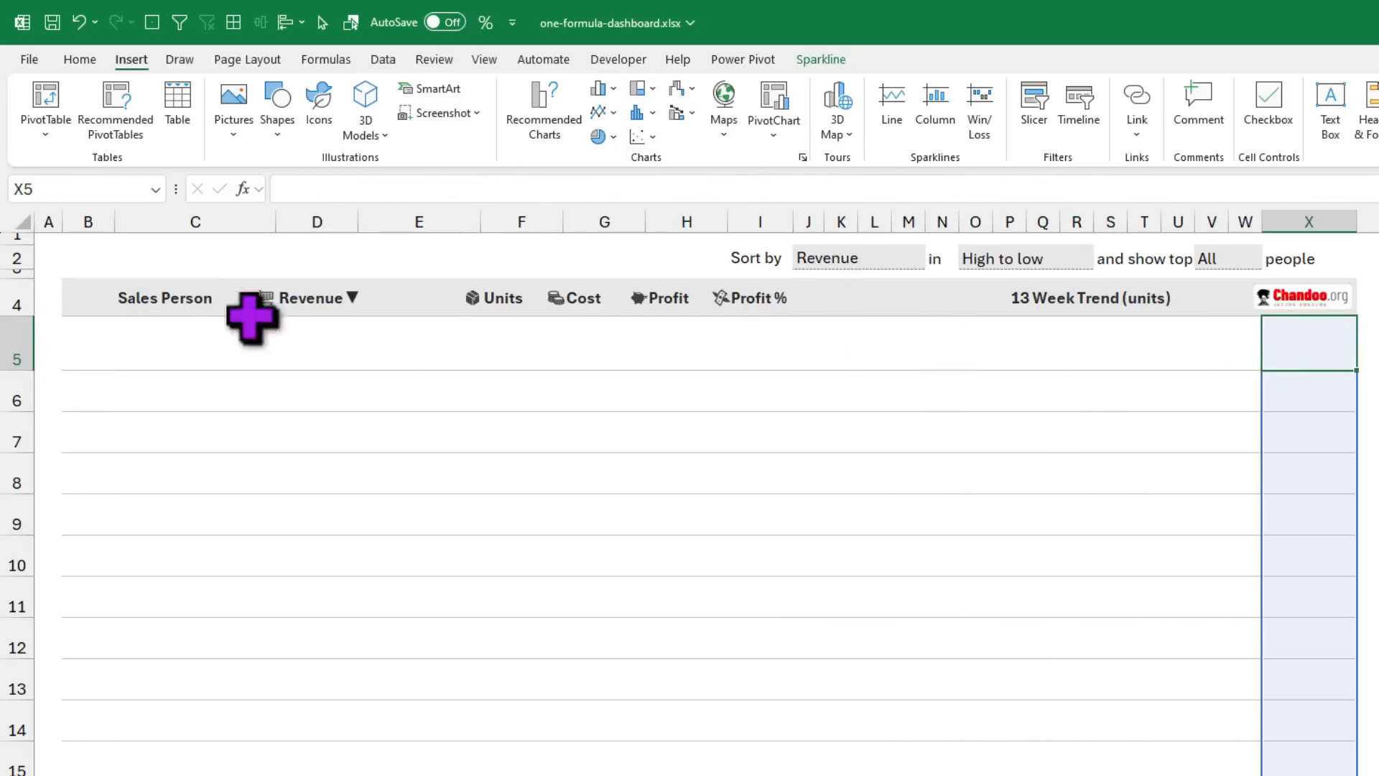
pyautogui.click(68, 335)
pyautogui.hotkey('ctrl', 'z')
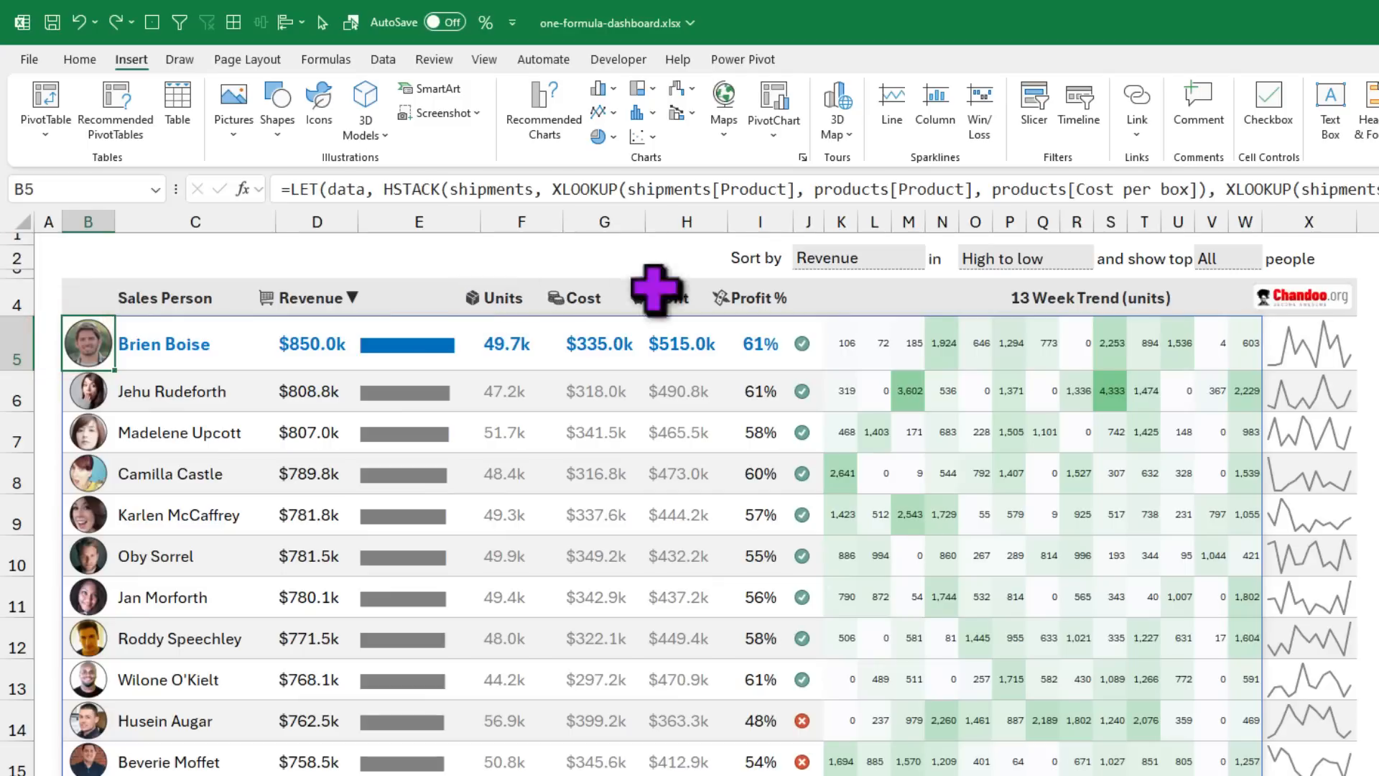
pyautogui.click(1325, 334)
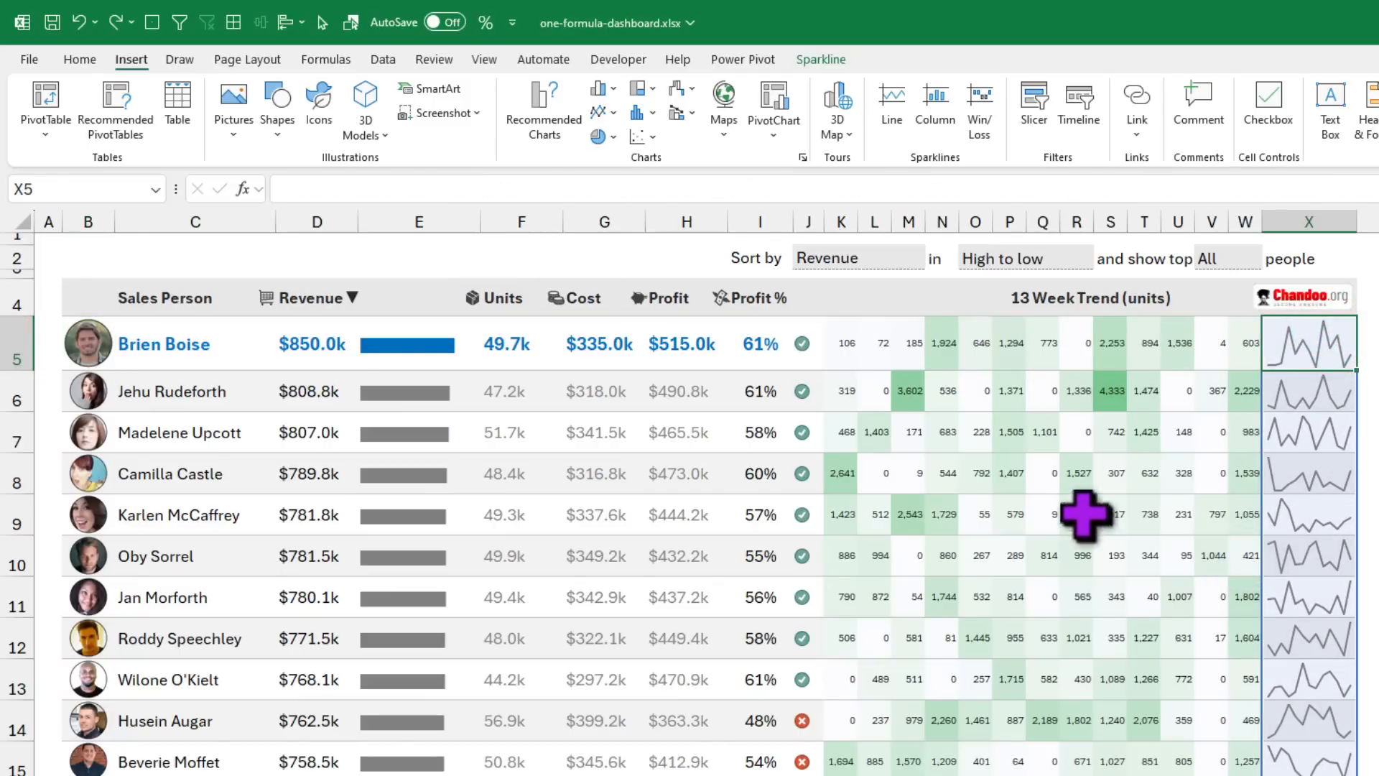
pyautogui.click(831, 348)
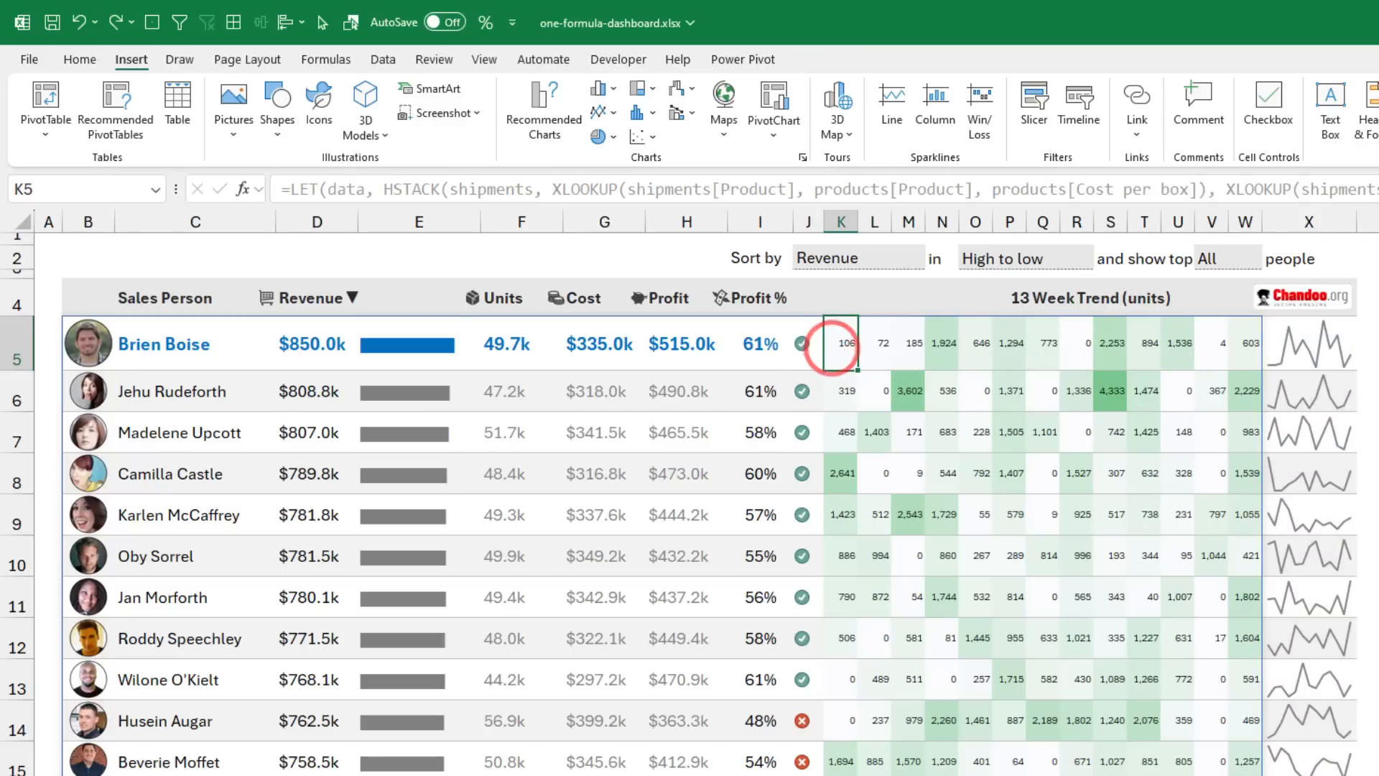
pyautogui.click(100, 345)
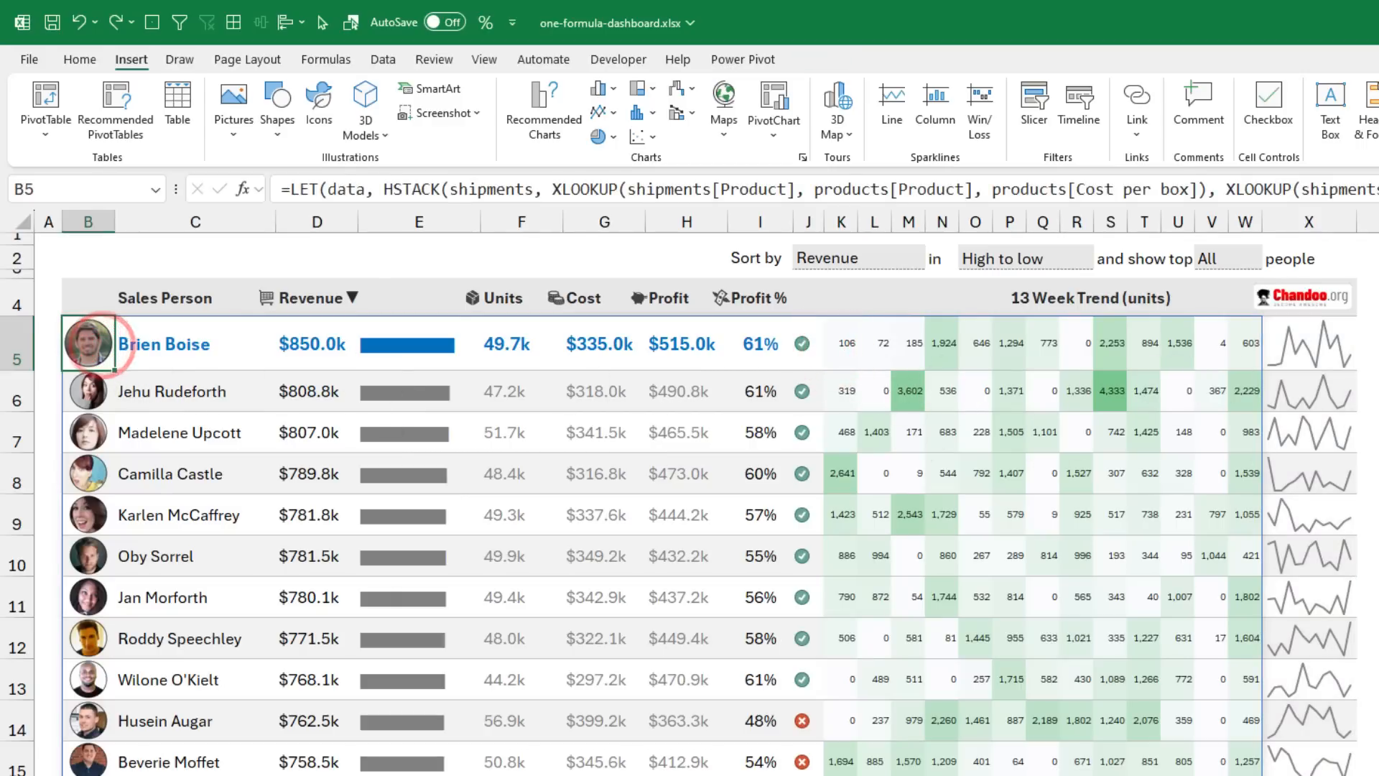
pyautogui.moveTo(1378, 330); pyautogui.dragTo(844, 73)
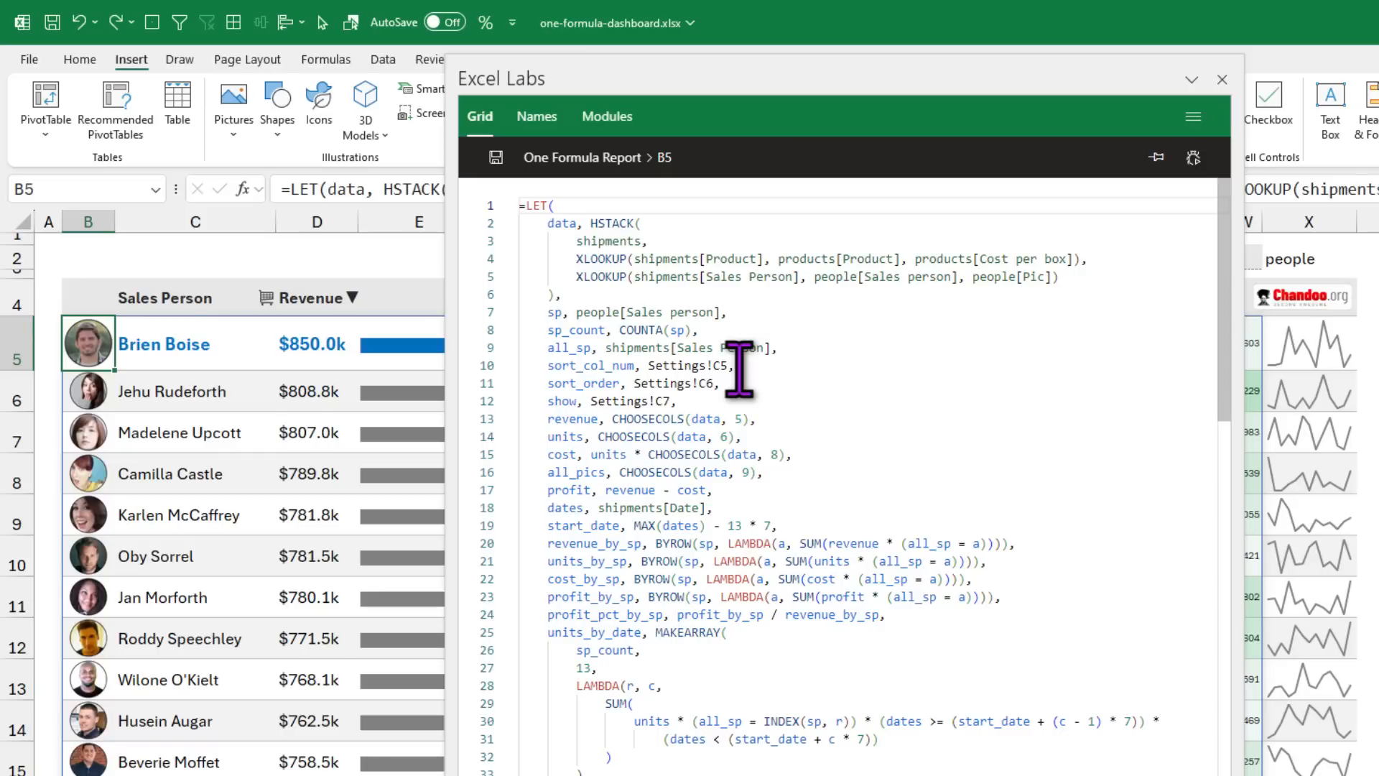
pyautogui.scroll(-3, 785, 427)
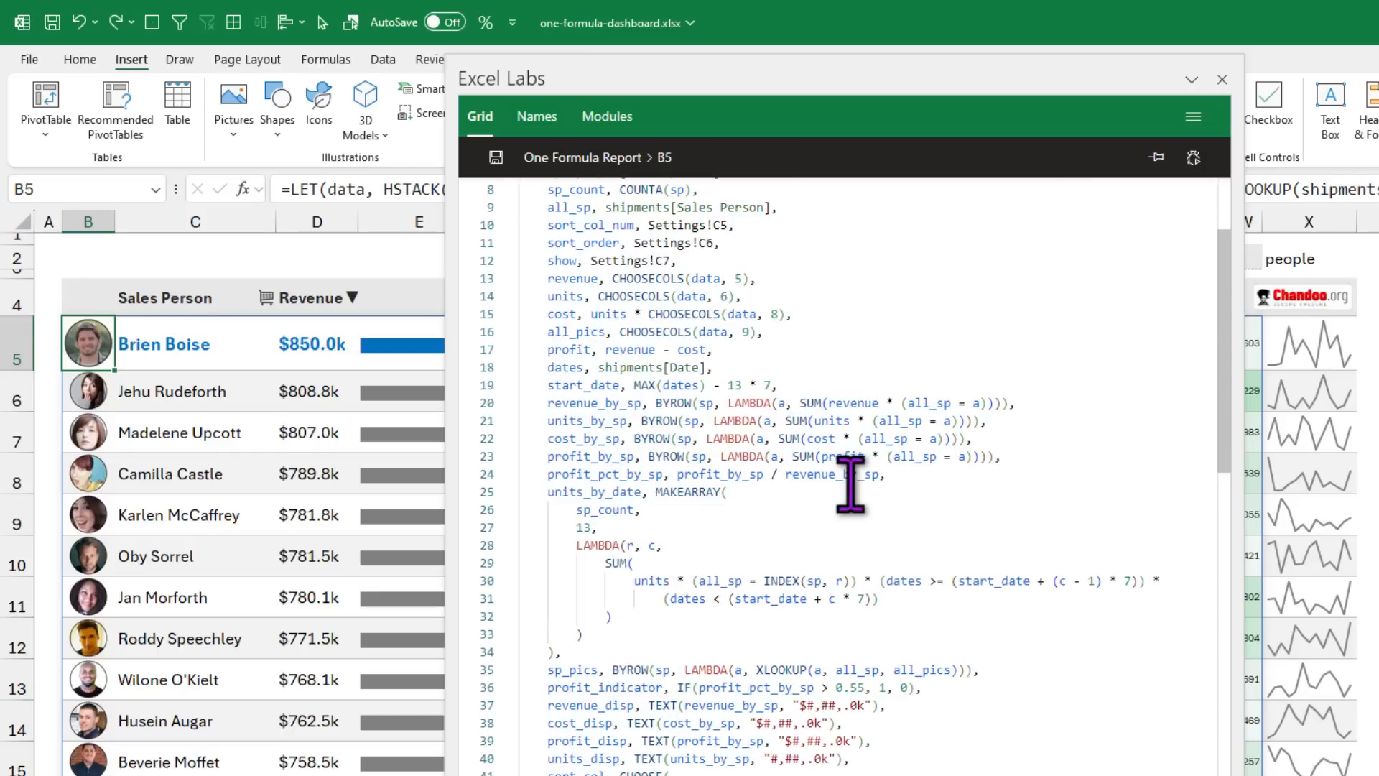
pyautogui.scroll(-3, 851, 485)
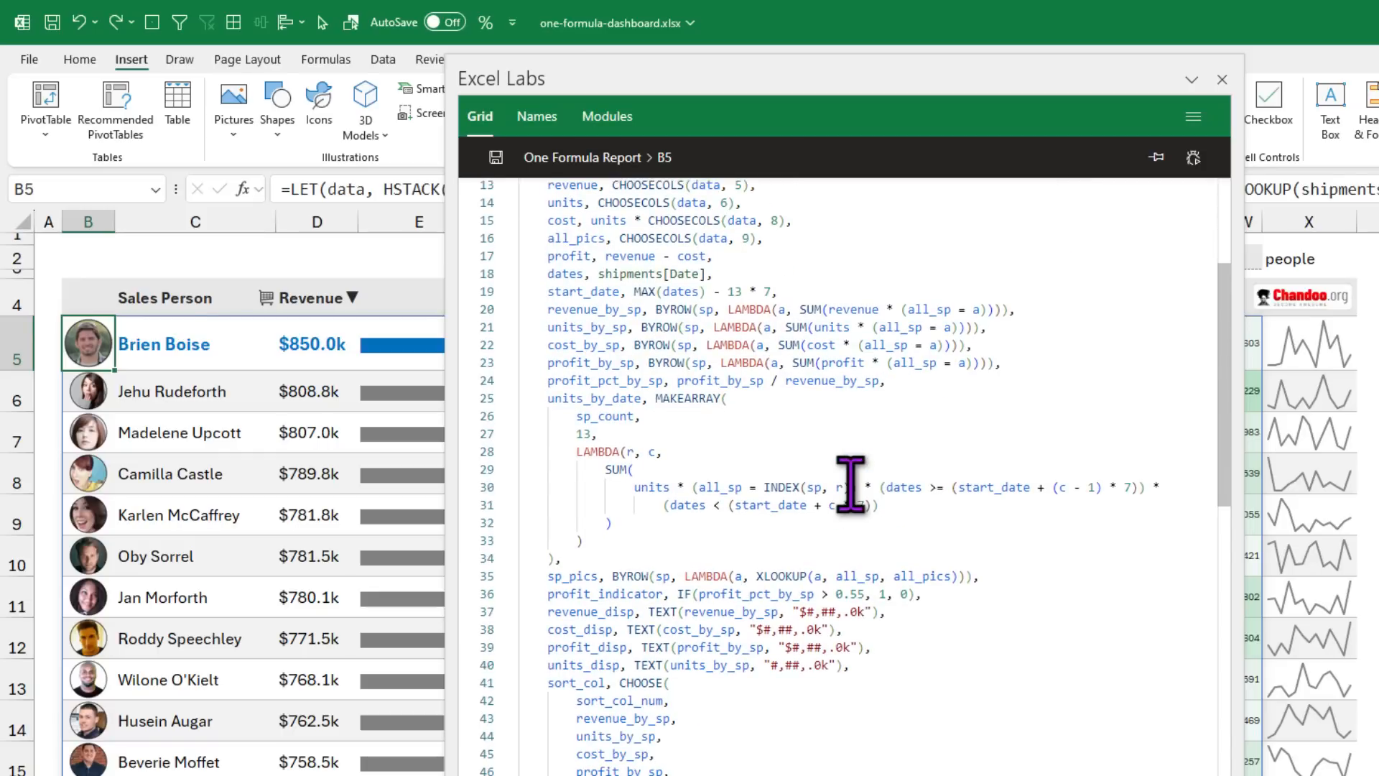
pyautogui.scroll(2, 787, 451)
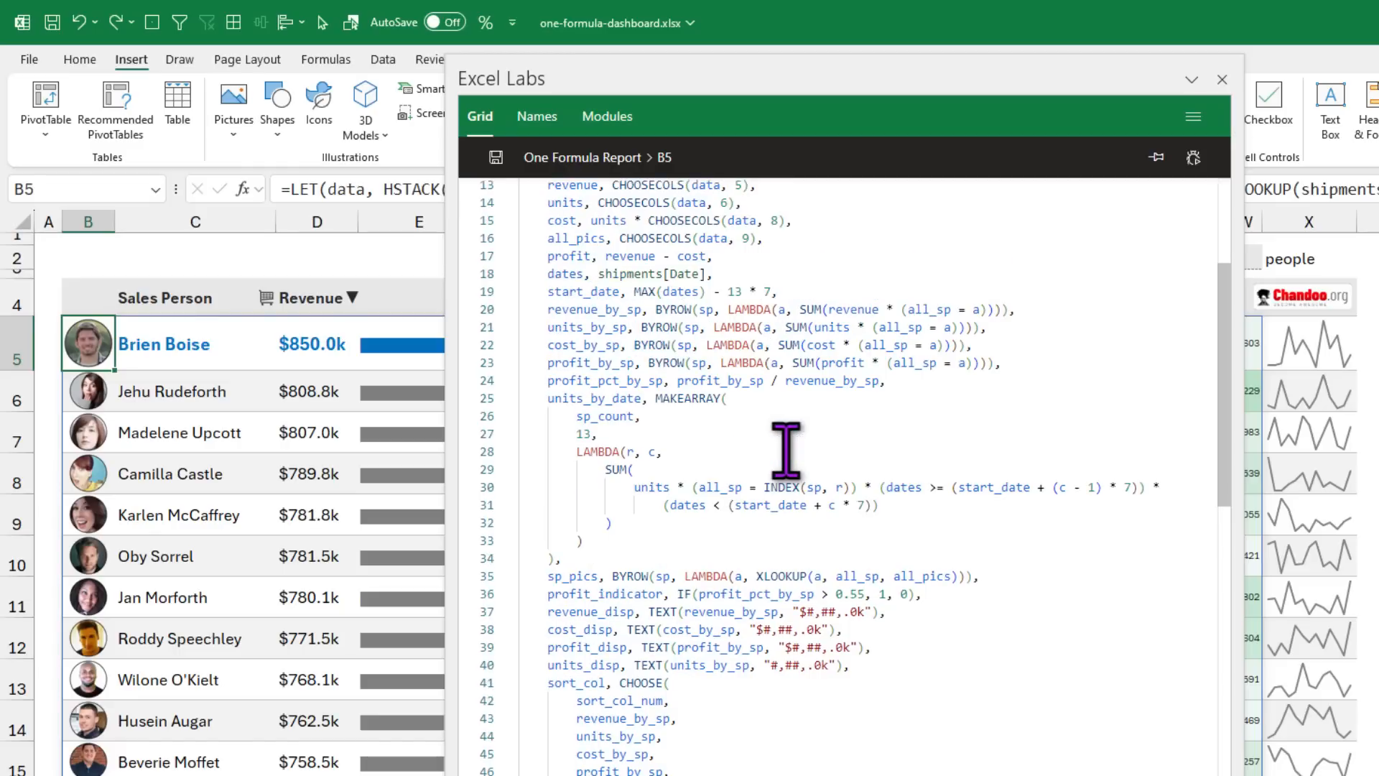
pyautogui.scroll(1, 785, 450)
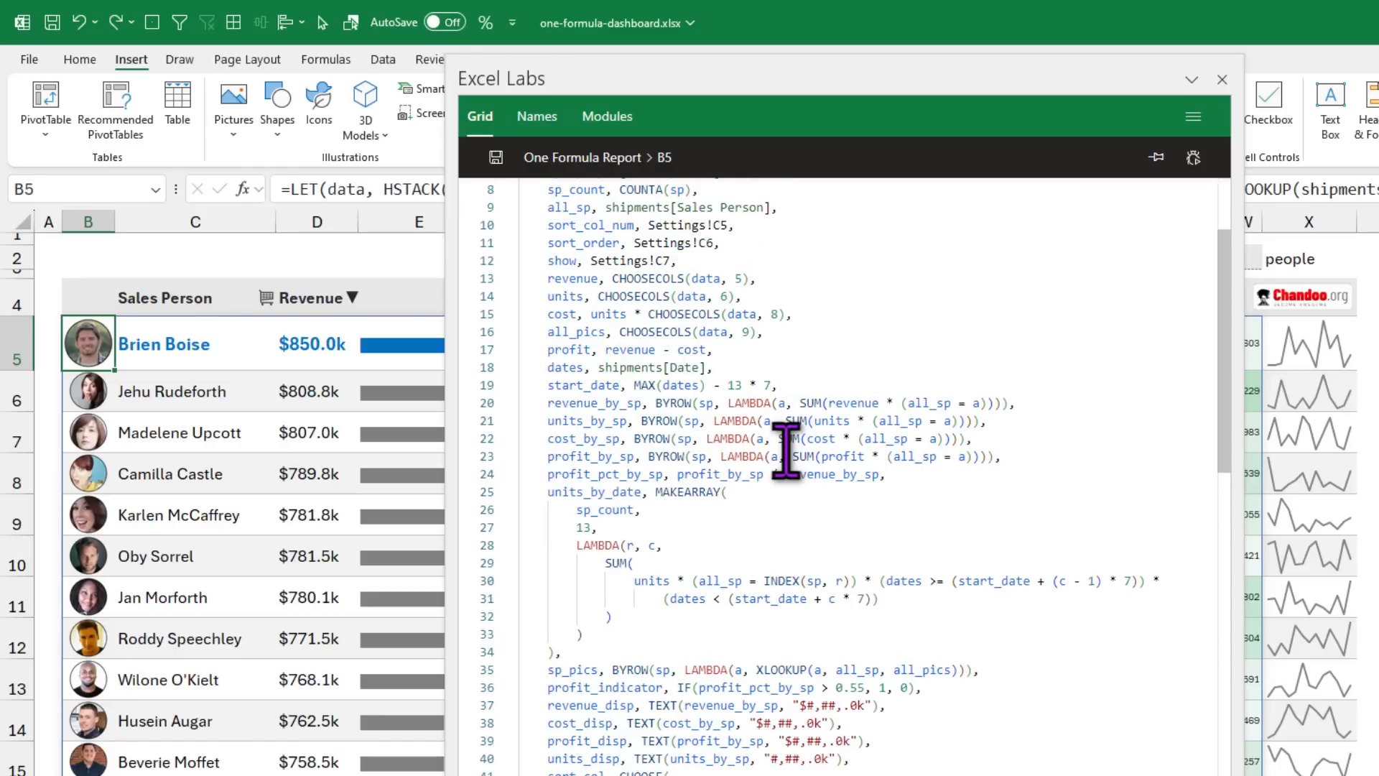
pyautogui.moveTo(544, 369); pyautogui.dragTo(709, 368)
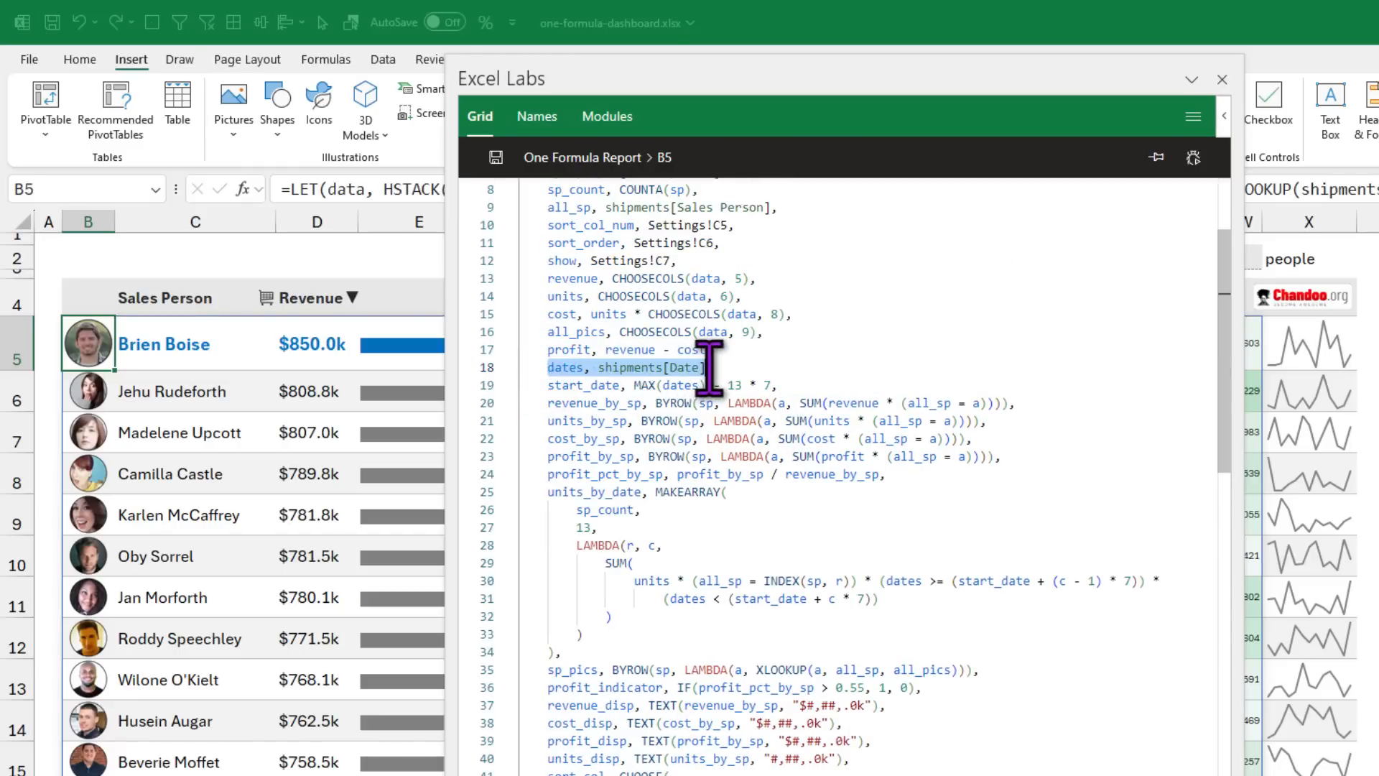
pyautogui.doubleClick(558, 367)
pyautogui.moveTo(544, 385); pyautogui.dragTo(622, 387)
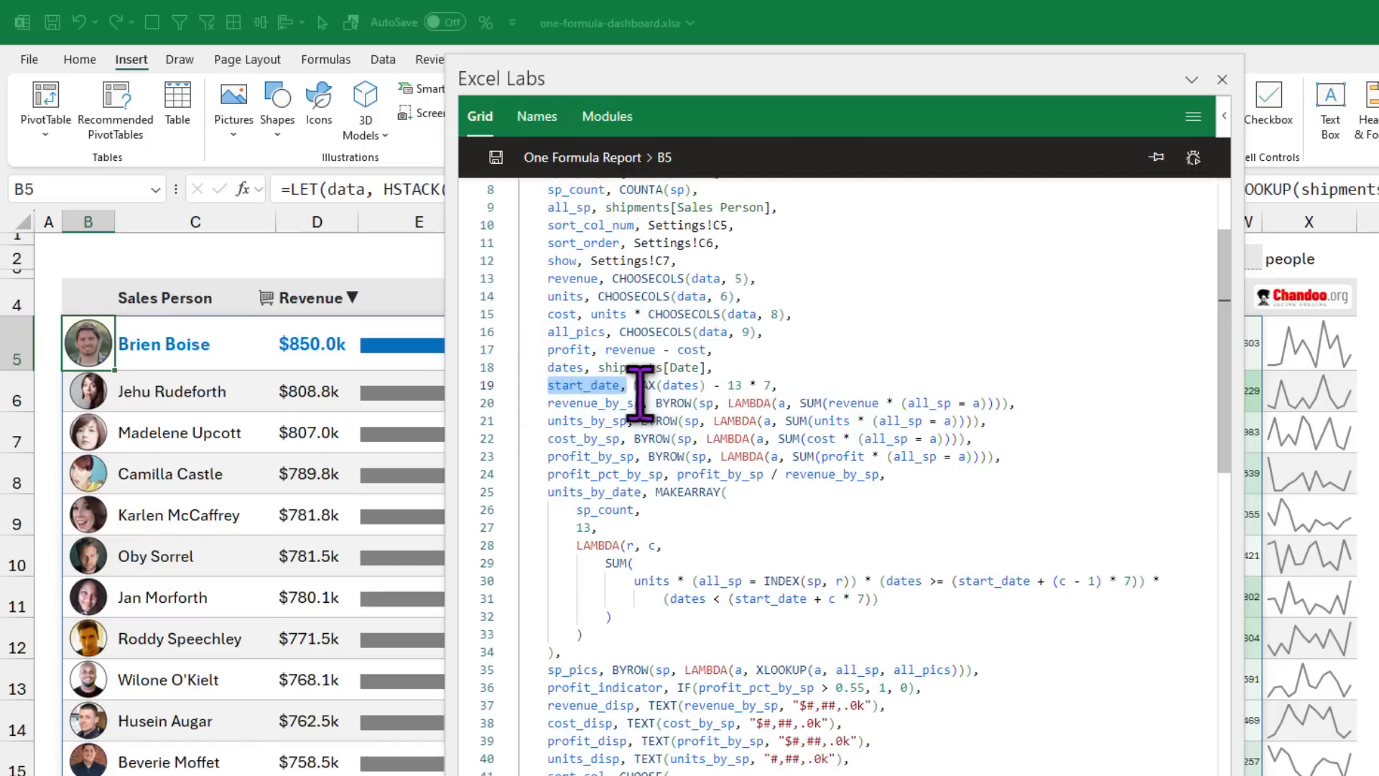
pyautogui.moveTo(632, 385); pyautogui.dragTo(777, 385)
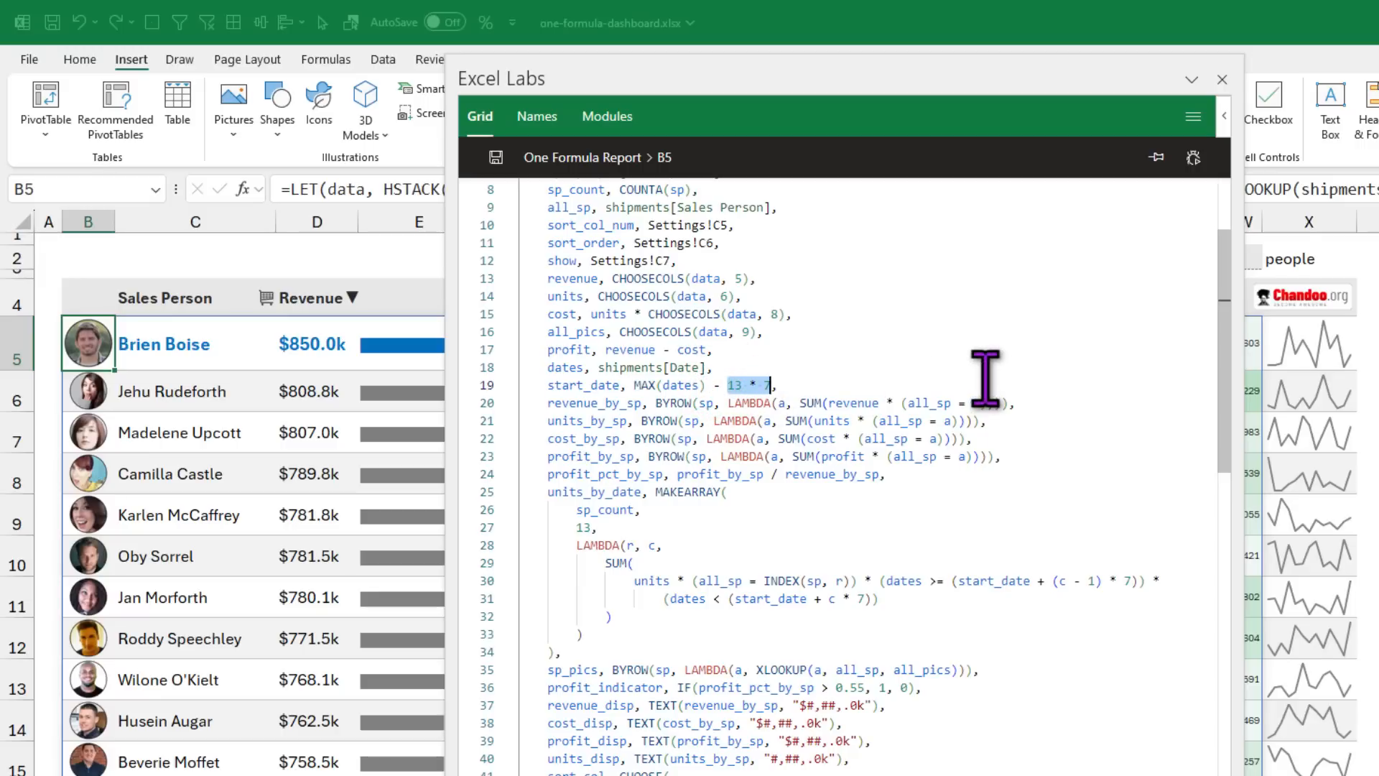
pyautogui.scroll(-1, 675, 510)
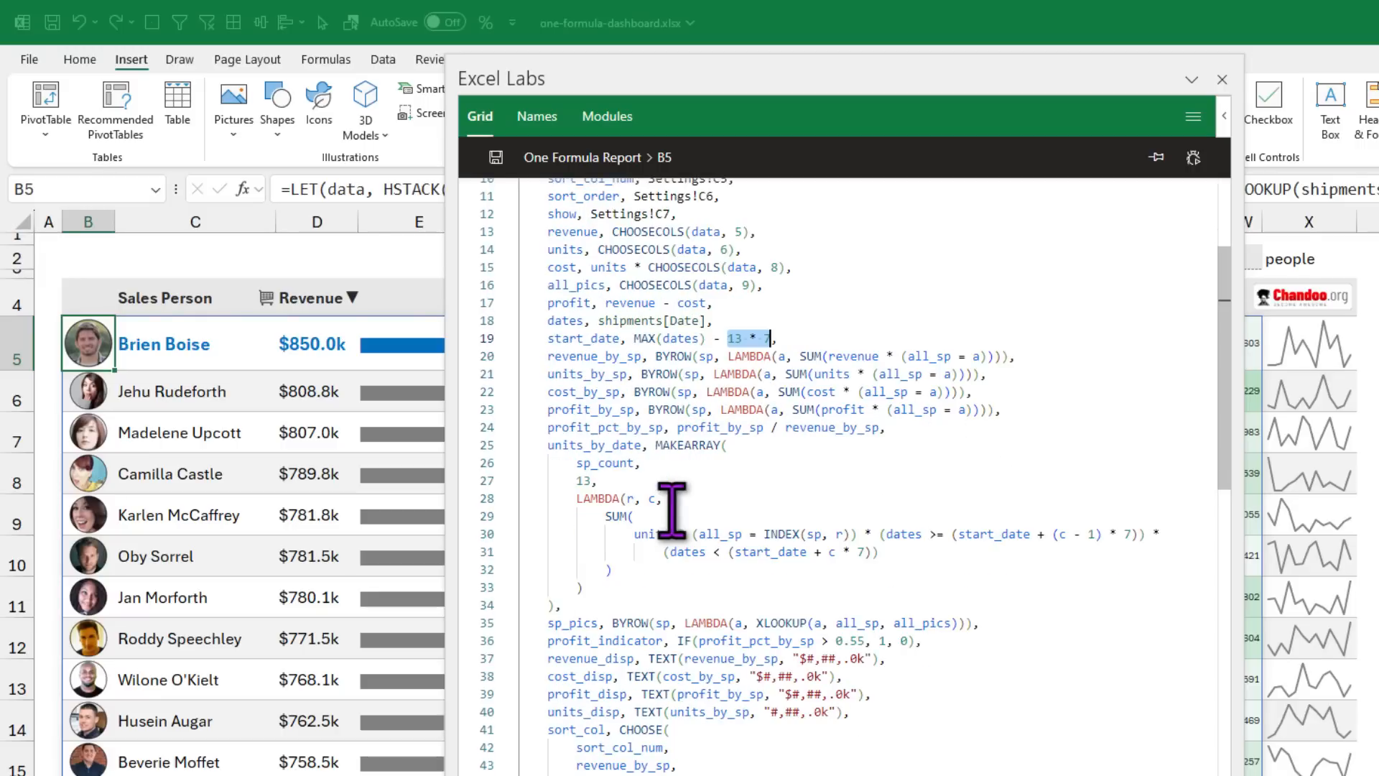
pyautogui.moveTo(548, 447); pyautogui.dragTo(721, 446)
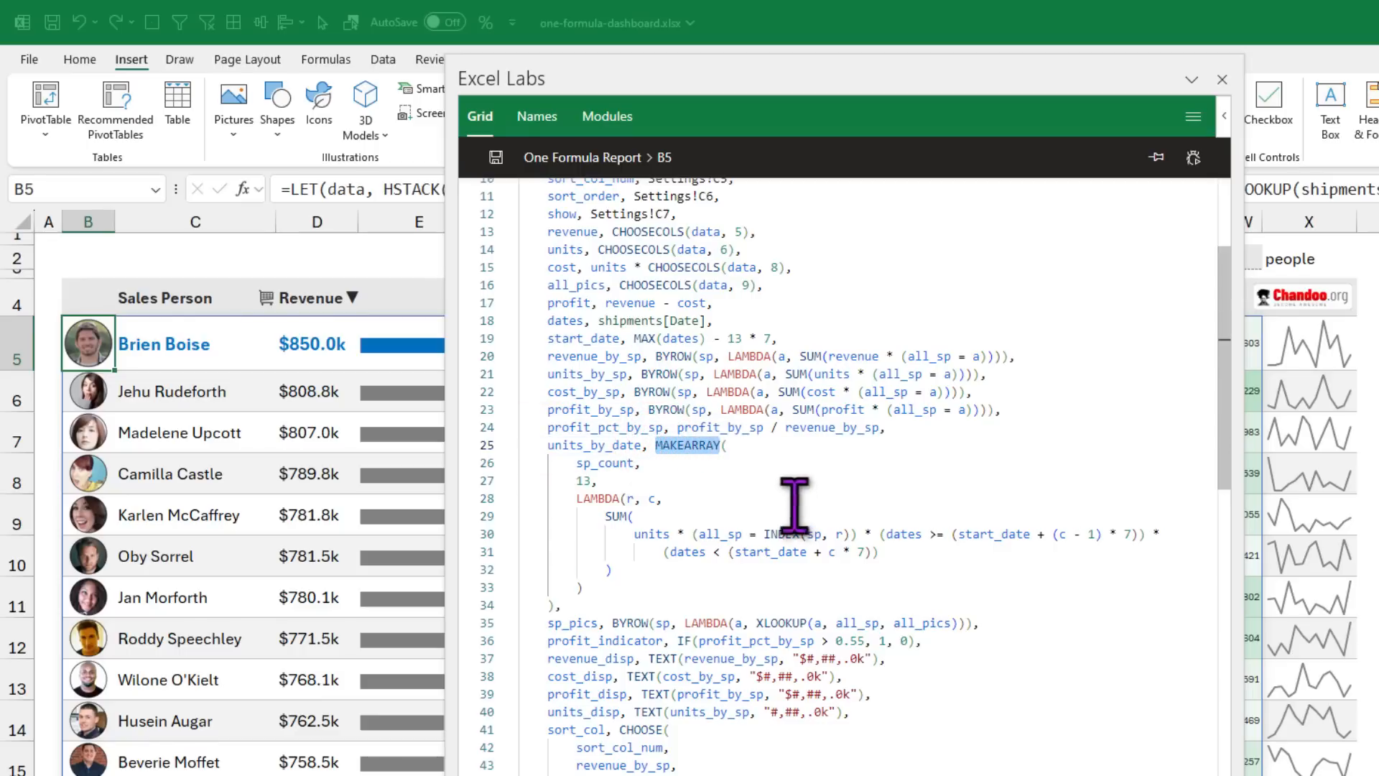
pyautogui.moveTo(577, 463); pyautogui.dragTo(633, 463)
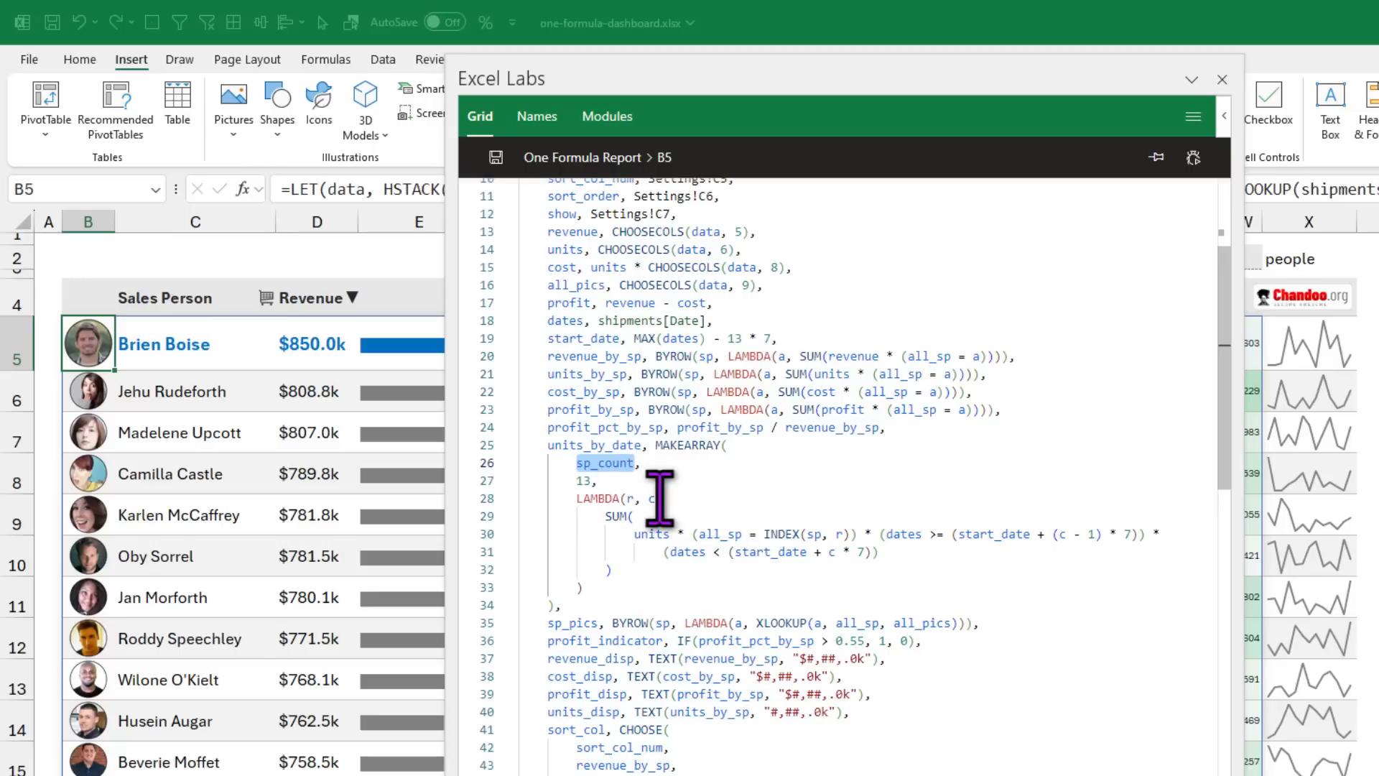
pyautogui.scroll(3, 668, 489)
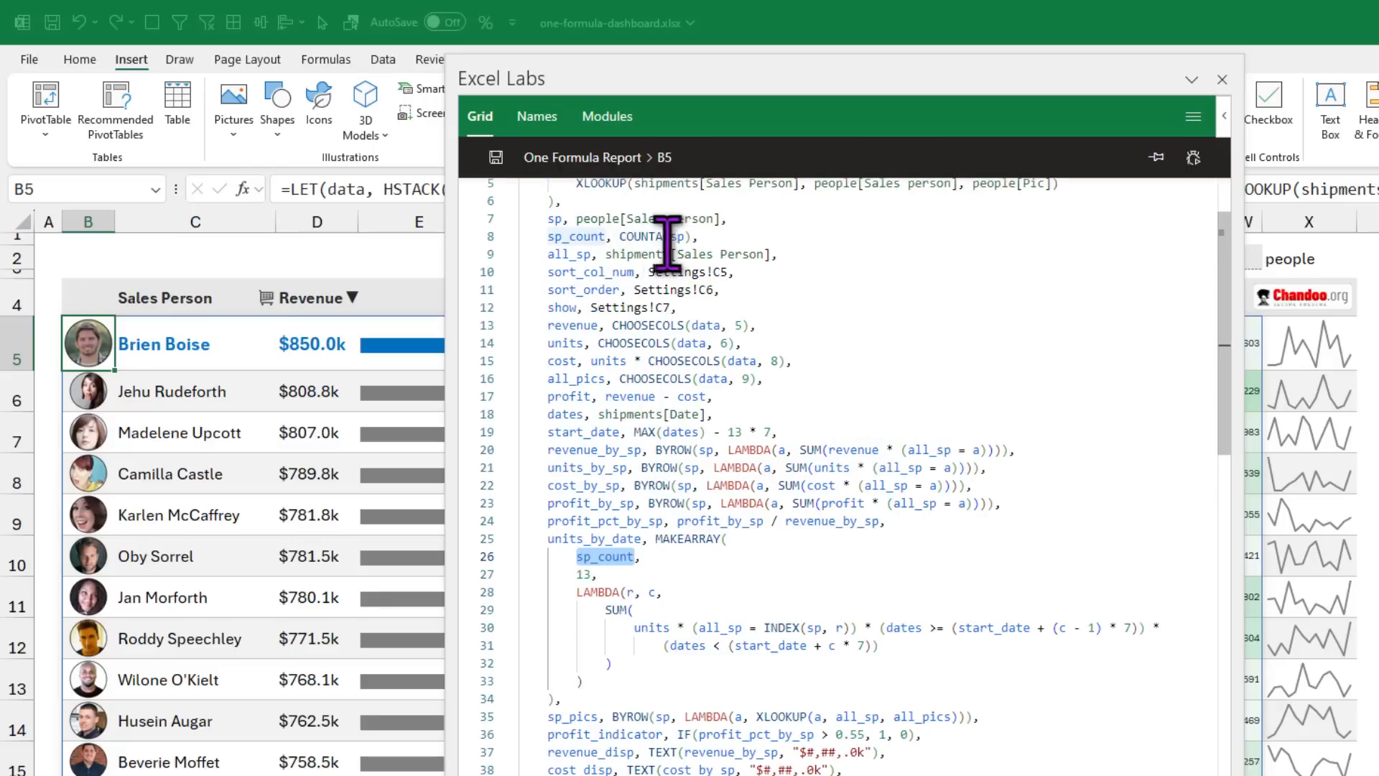
pyautogui.scroll(-2, 701, 578)
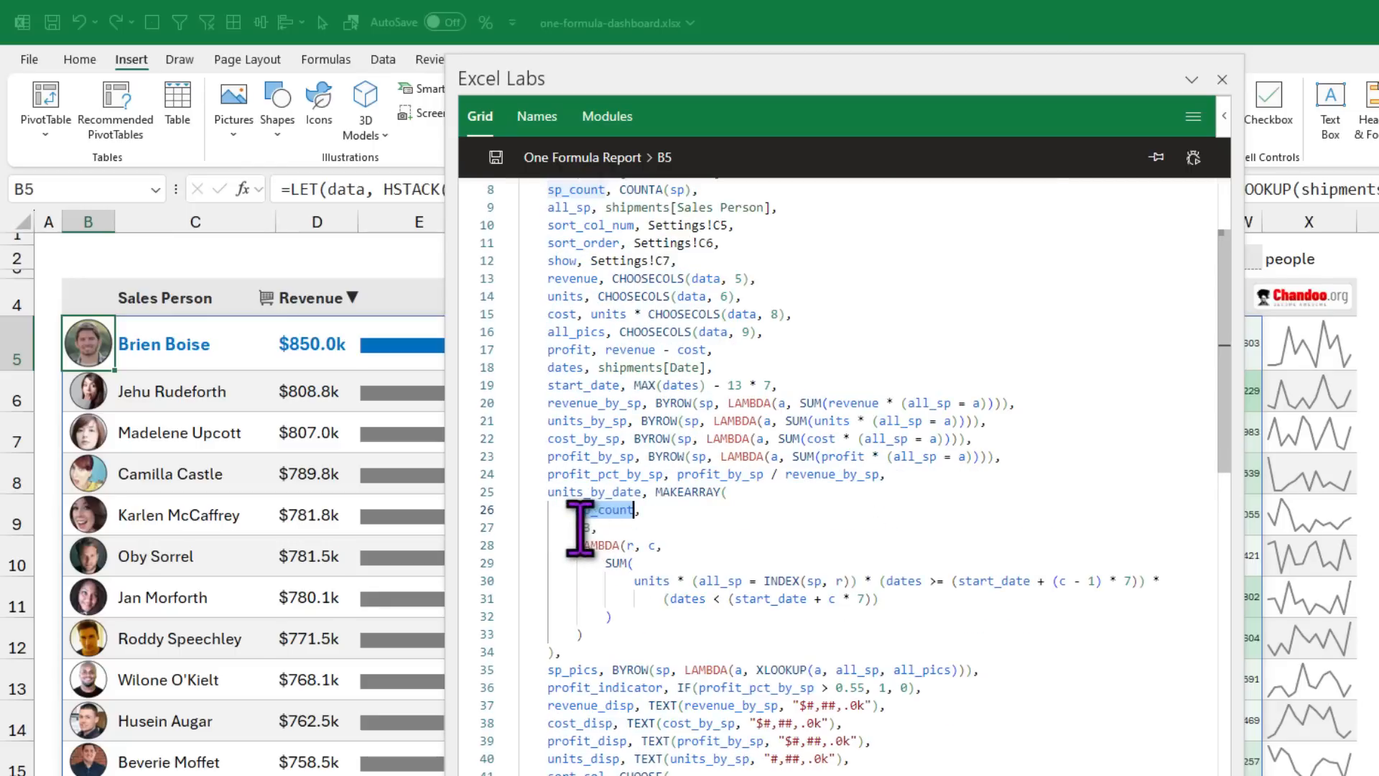
pyautogui.doubleClick(581, 527)
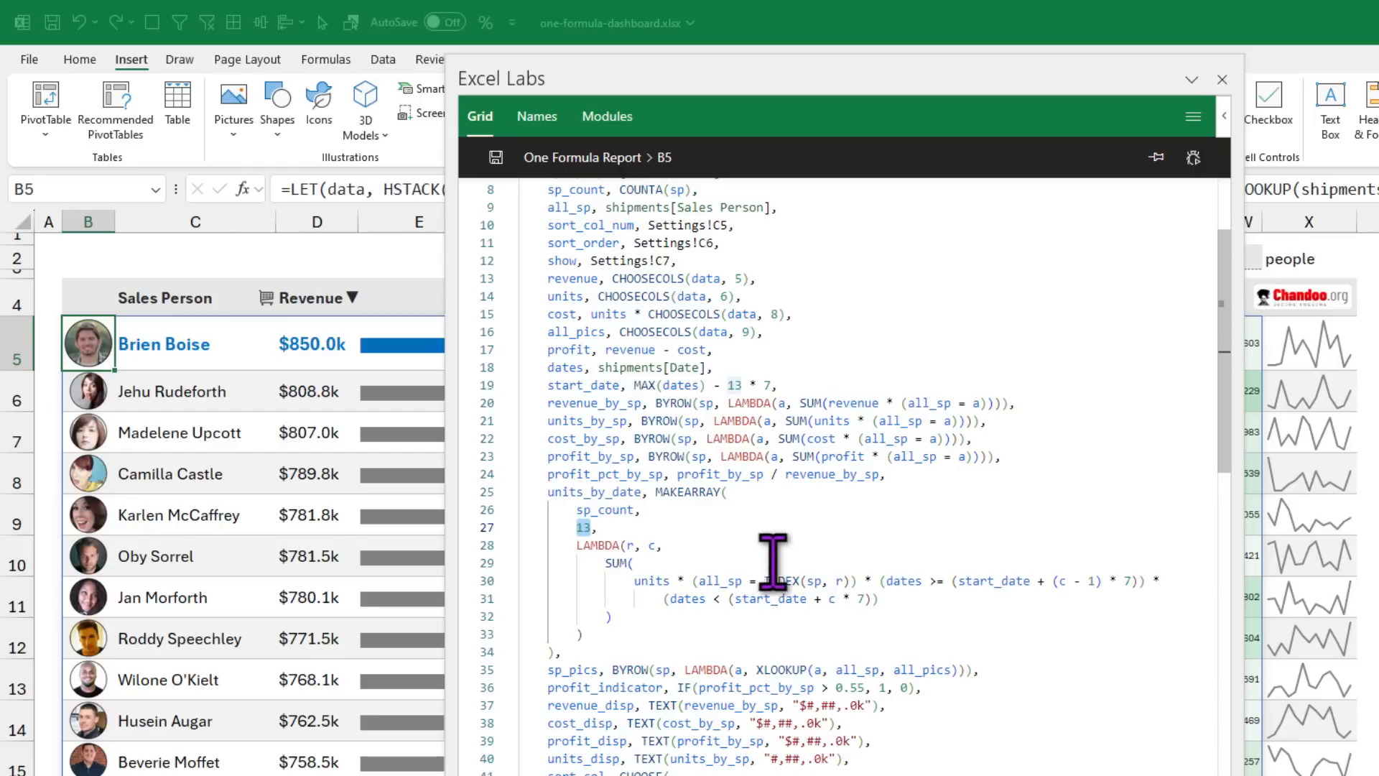
pyautogui.scroll(-2, 752, 569)
pyautogui.moveTo(577, 451); pyautogui.dragTo(606, 539)
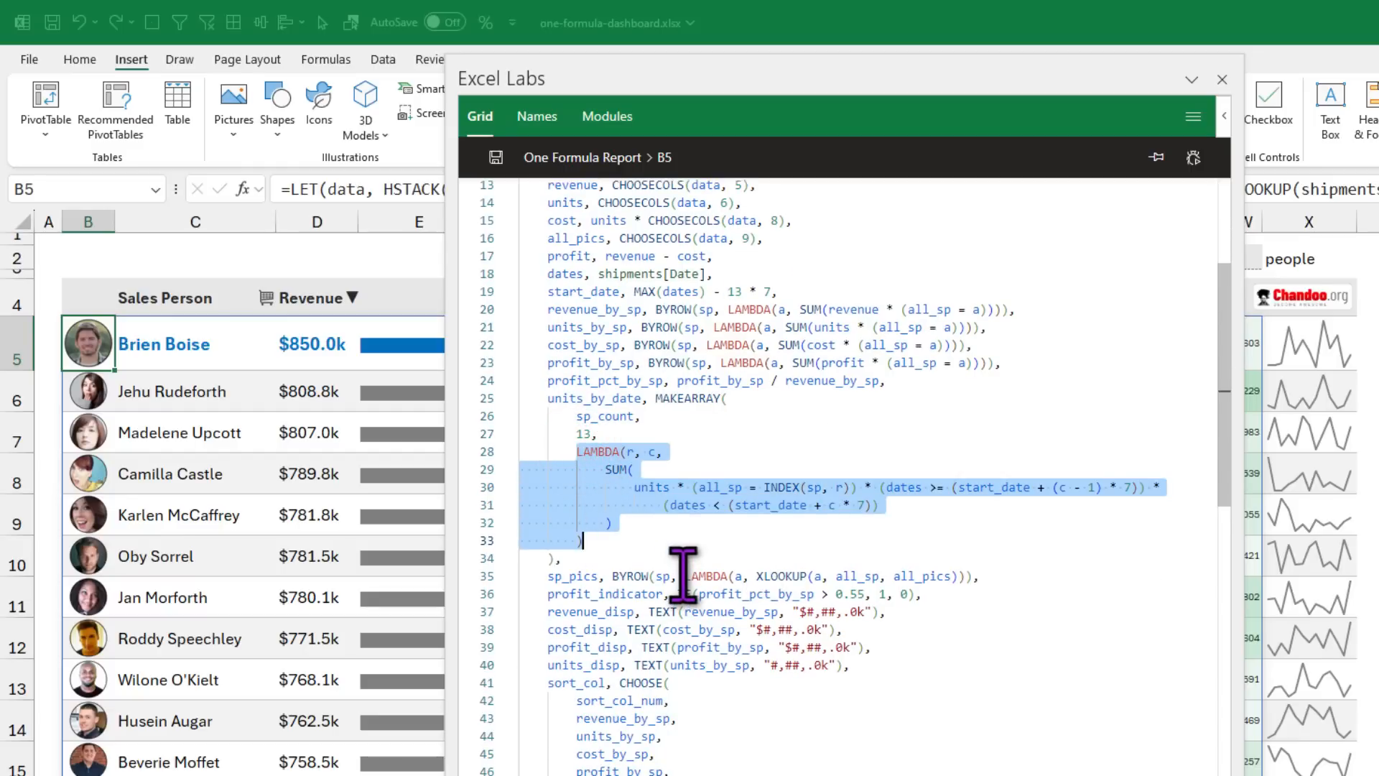
pyautogui.click(641, 452)
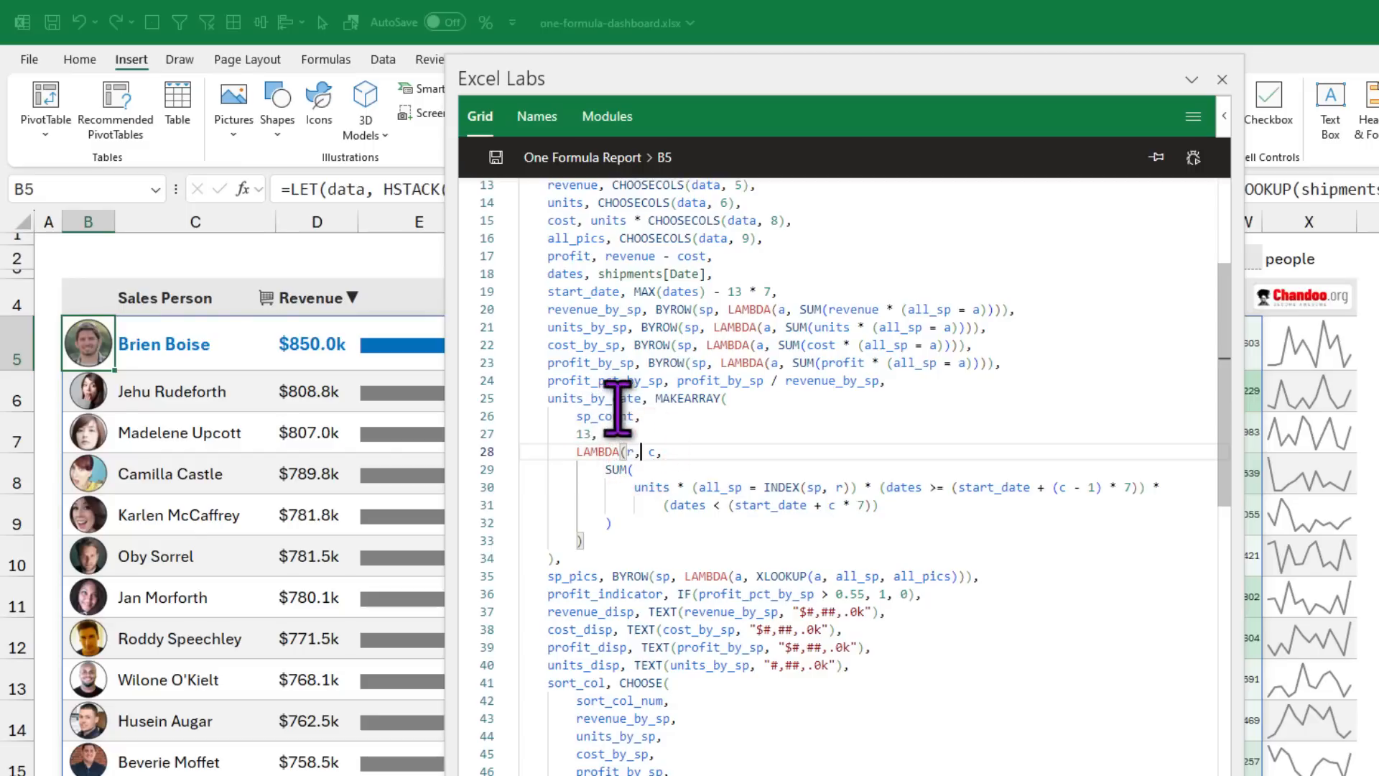
pyautogui.click(652, 451)
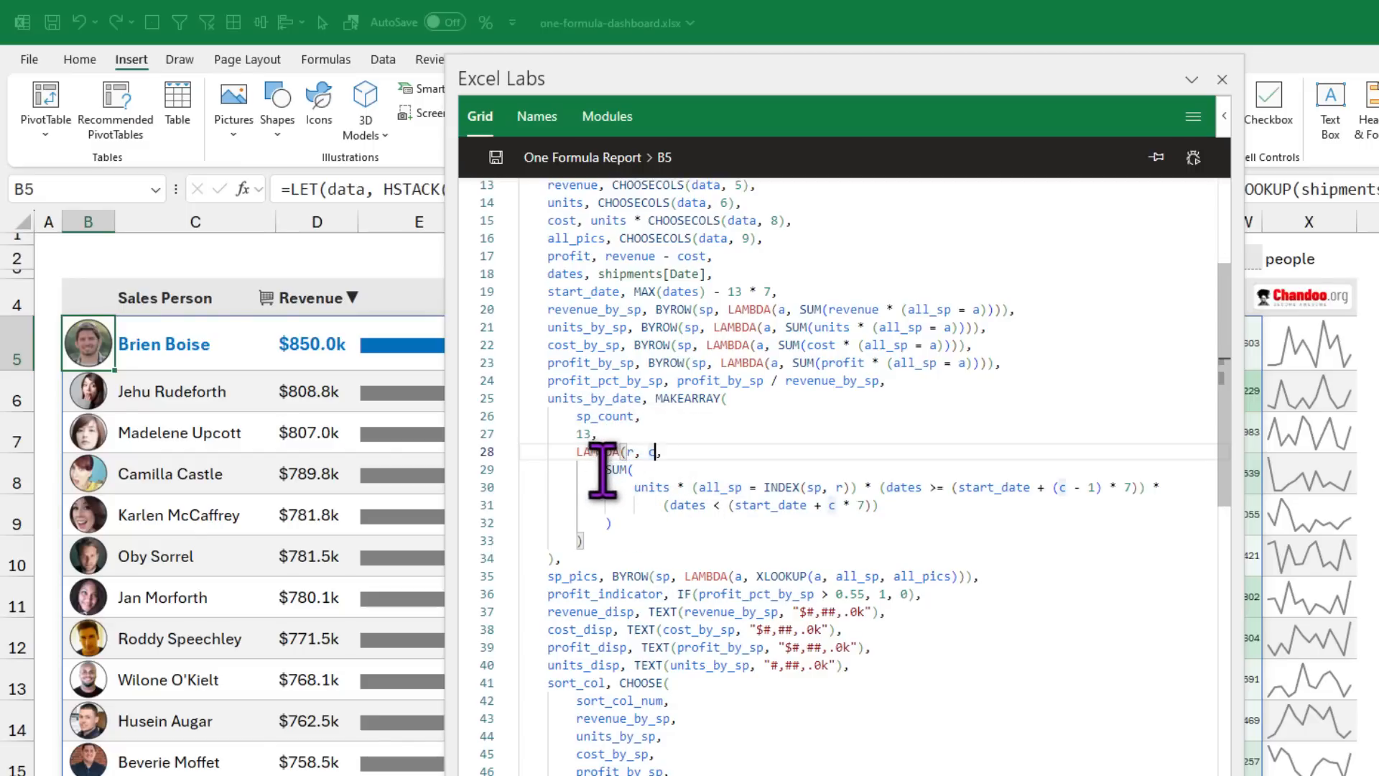
pyautogui.moveTo(601, 471); pyautogui.dragTo(631, 535)
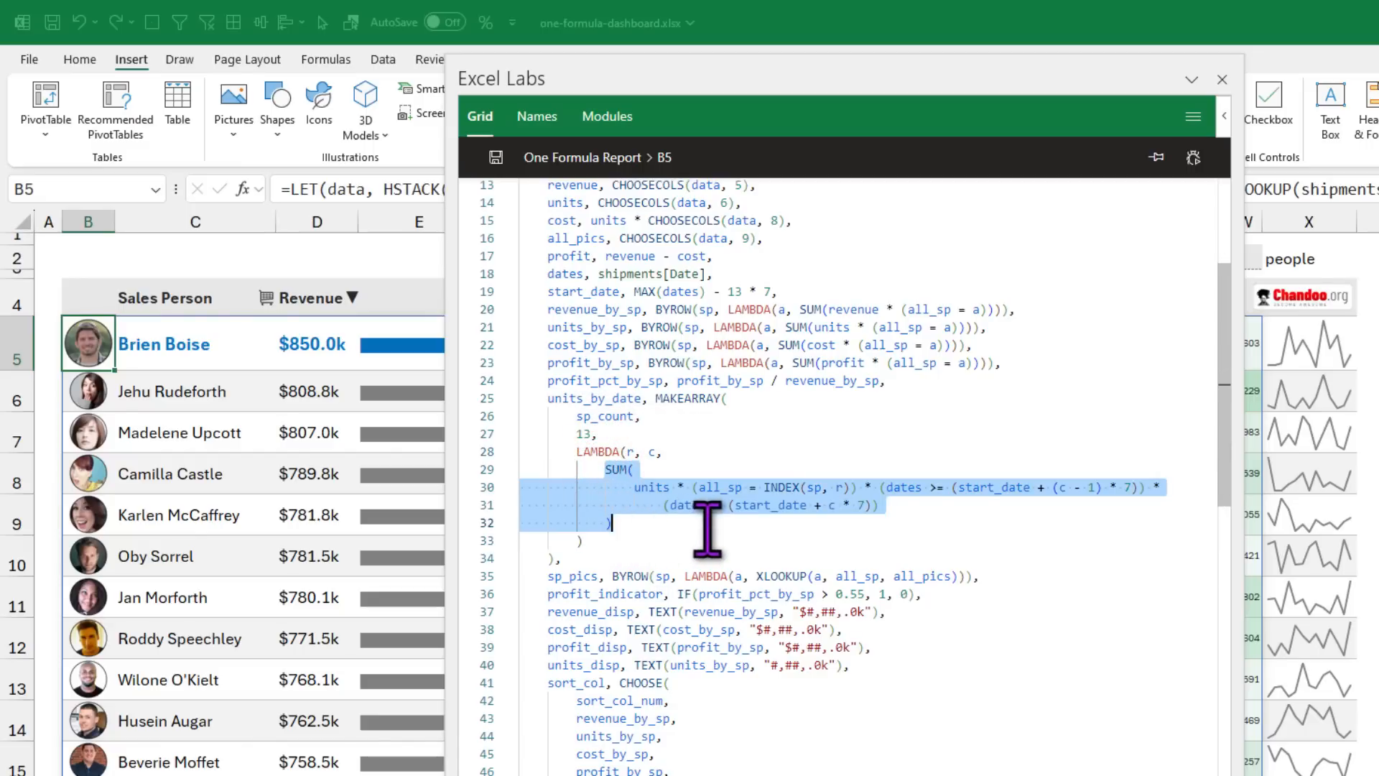
pyautogui.doubleClick(645, 487)
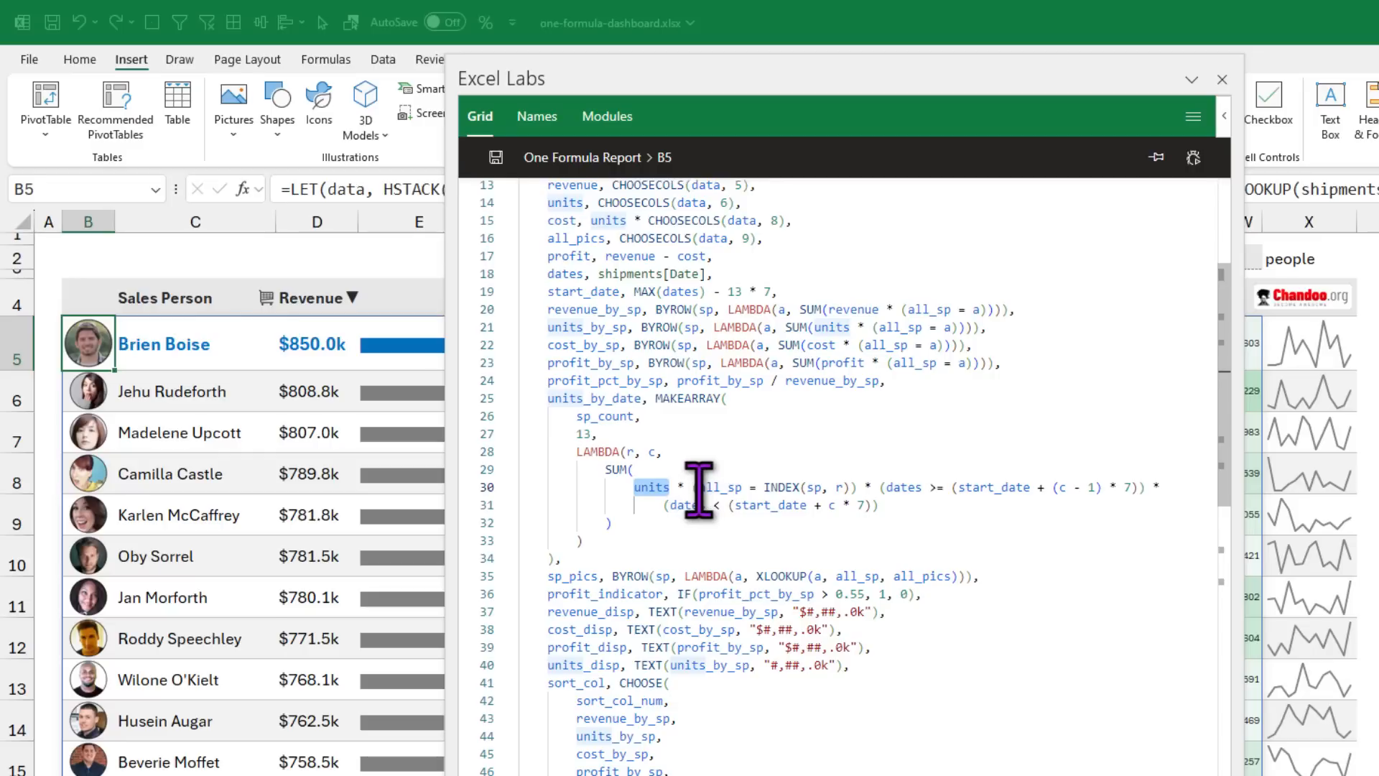
pyautogui.moveTo(698, 487); pyautogui.dragTo(846, 488)
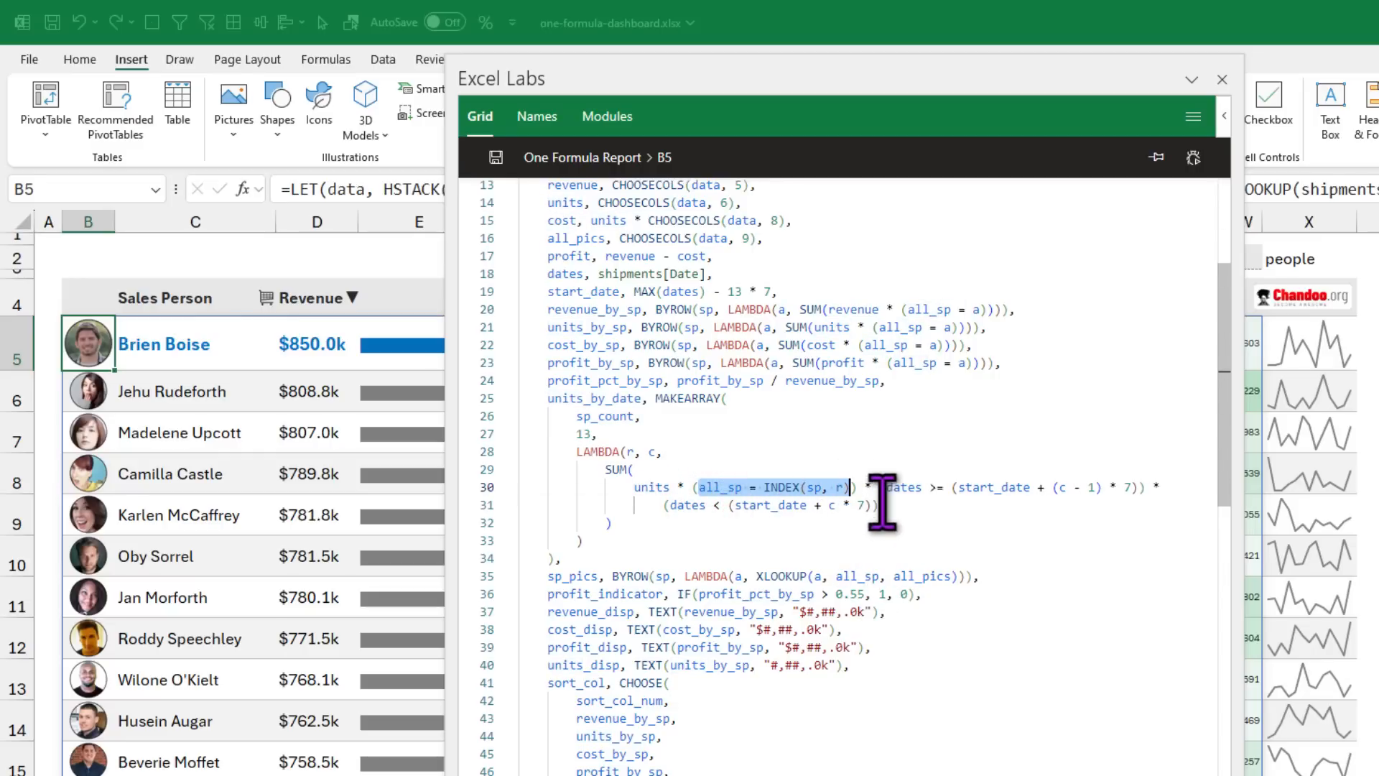
pyautogui.moveTo(881, 488); pyautogui.dragTo(1147, 496)
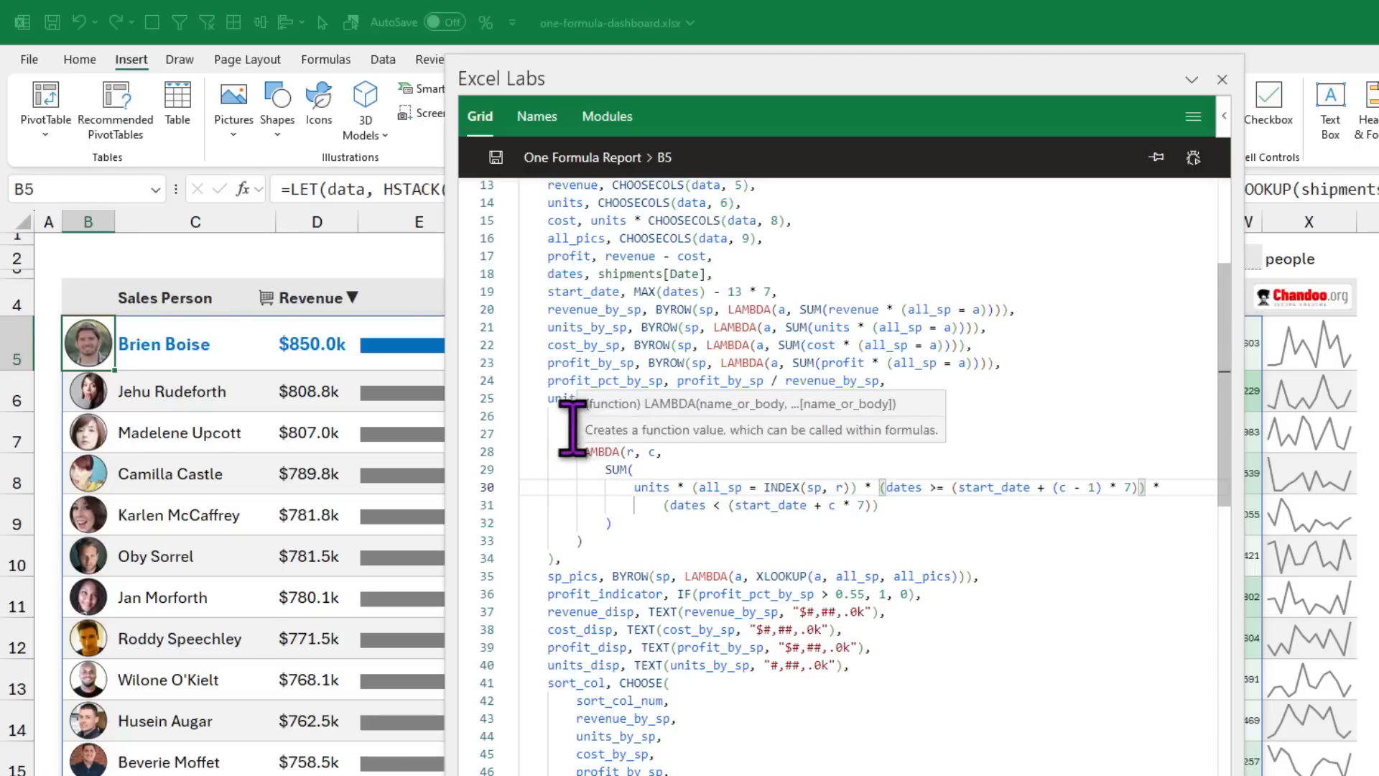
pyautogui.moveTo(547, 399); pyautogui.dragTo(642, 407)
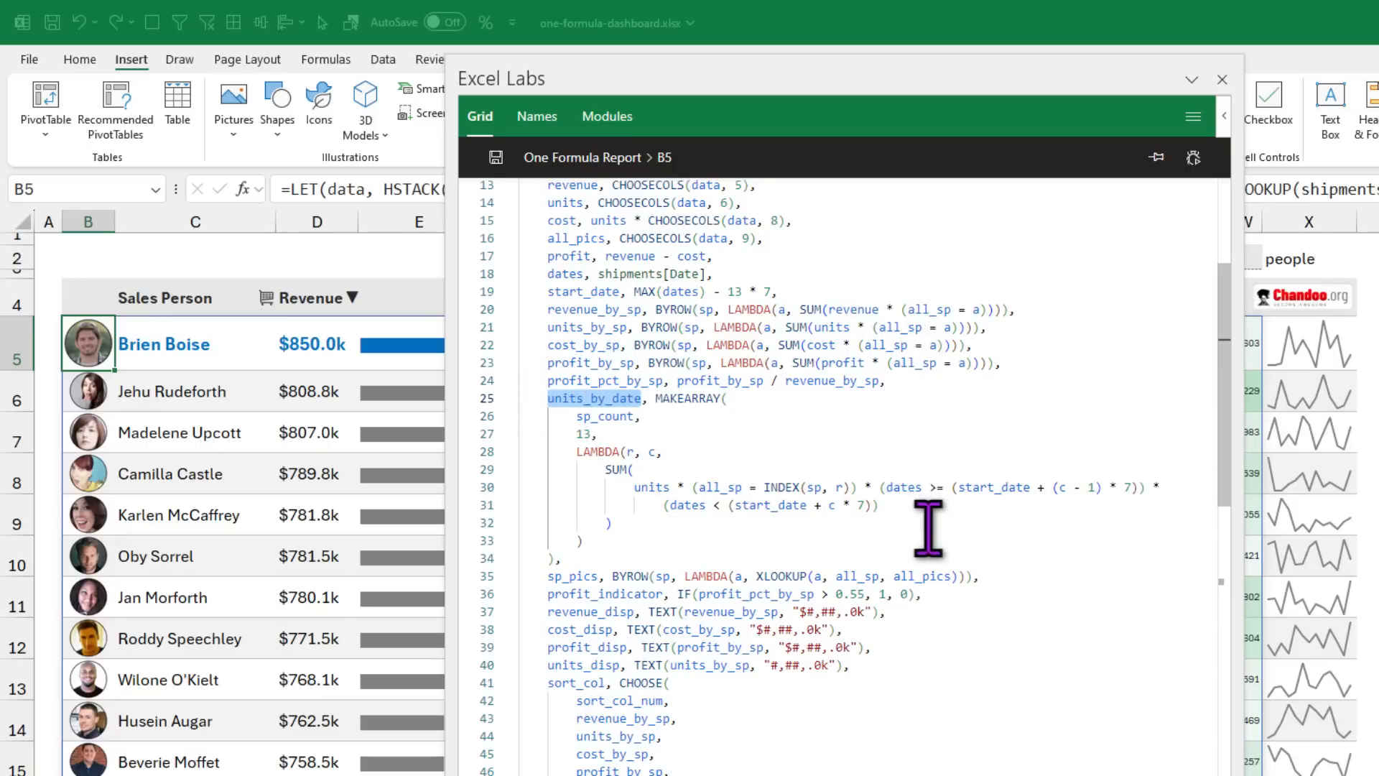
pyautogui.scroll(-5, 928, 528)
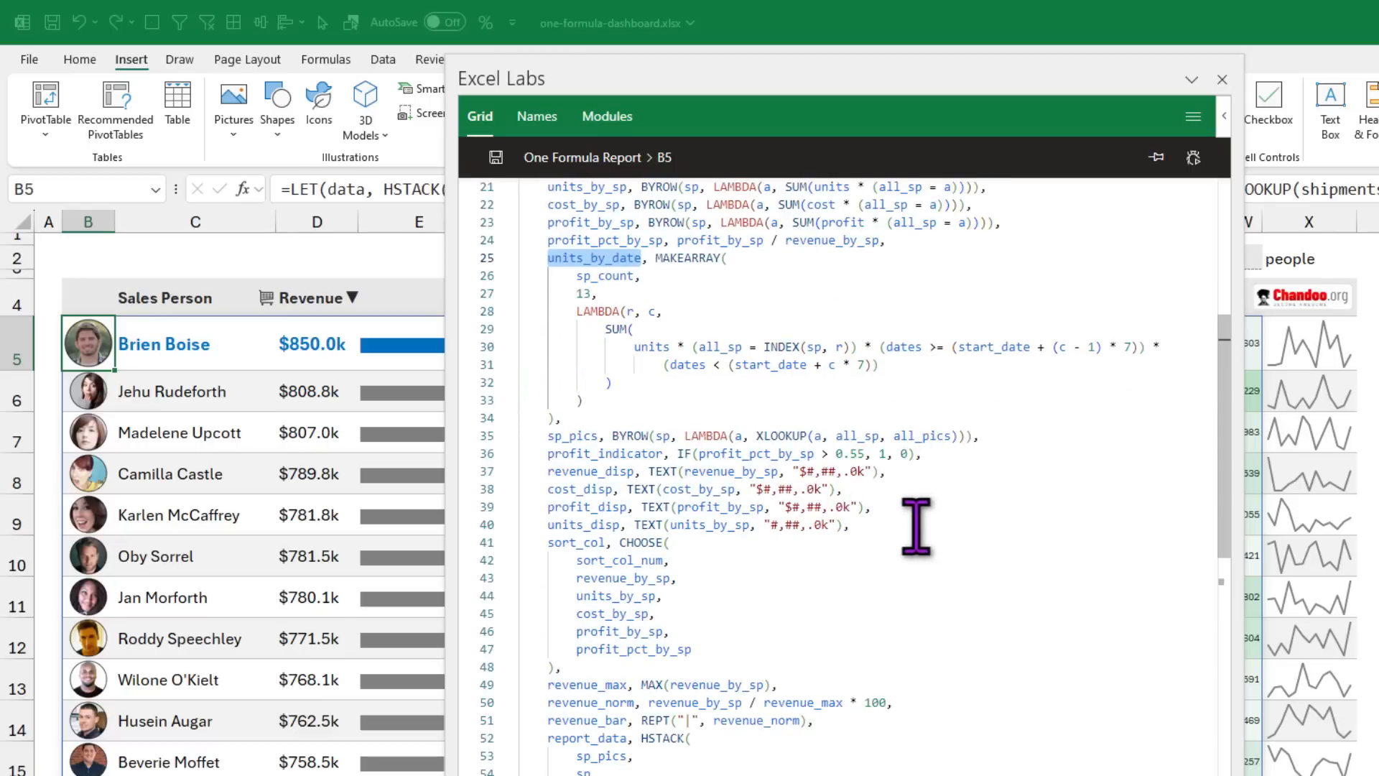
pyautogui.scroll(-5, 632, 488)
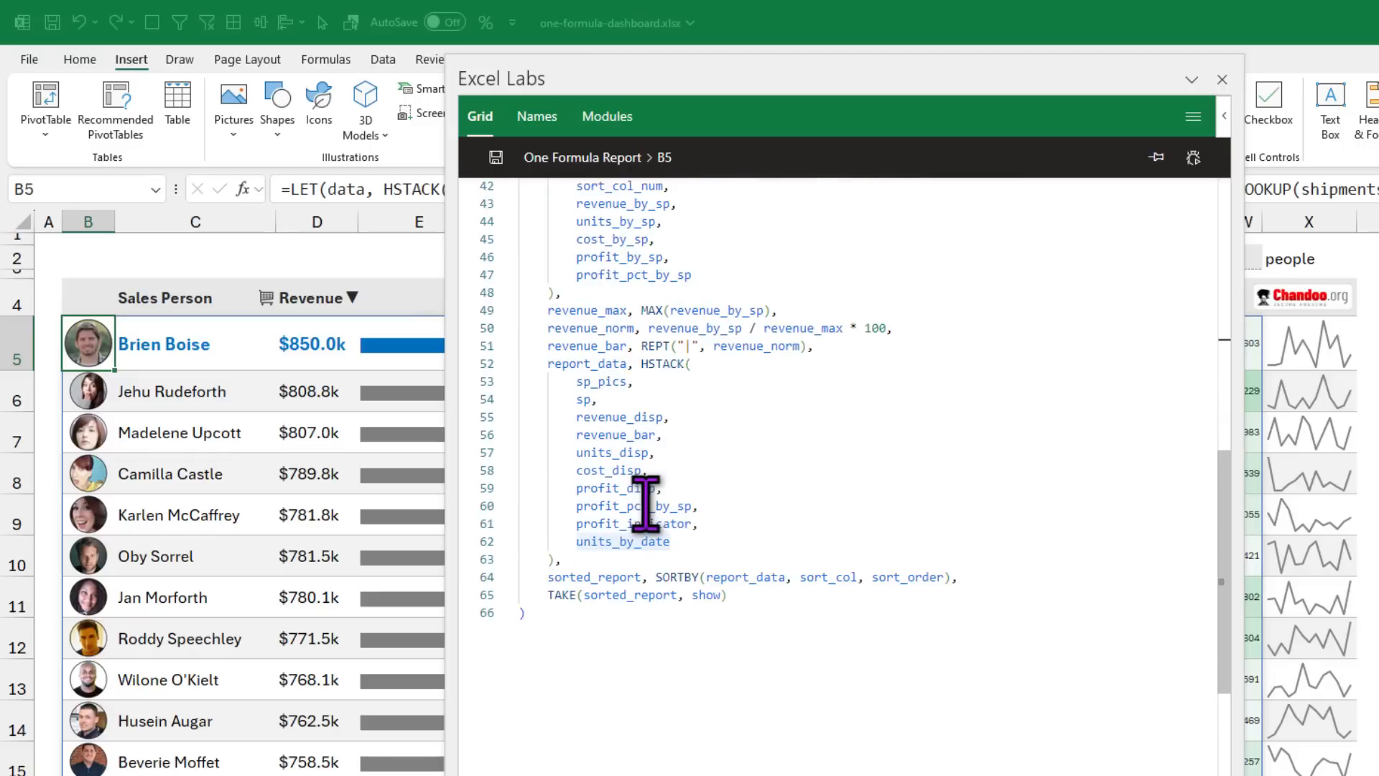
pyautogui.click(674, 541)
pyautogui.moveTo(673, 541); pyautogui.dragTo(577, 542)
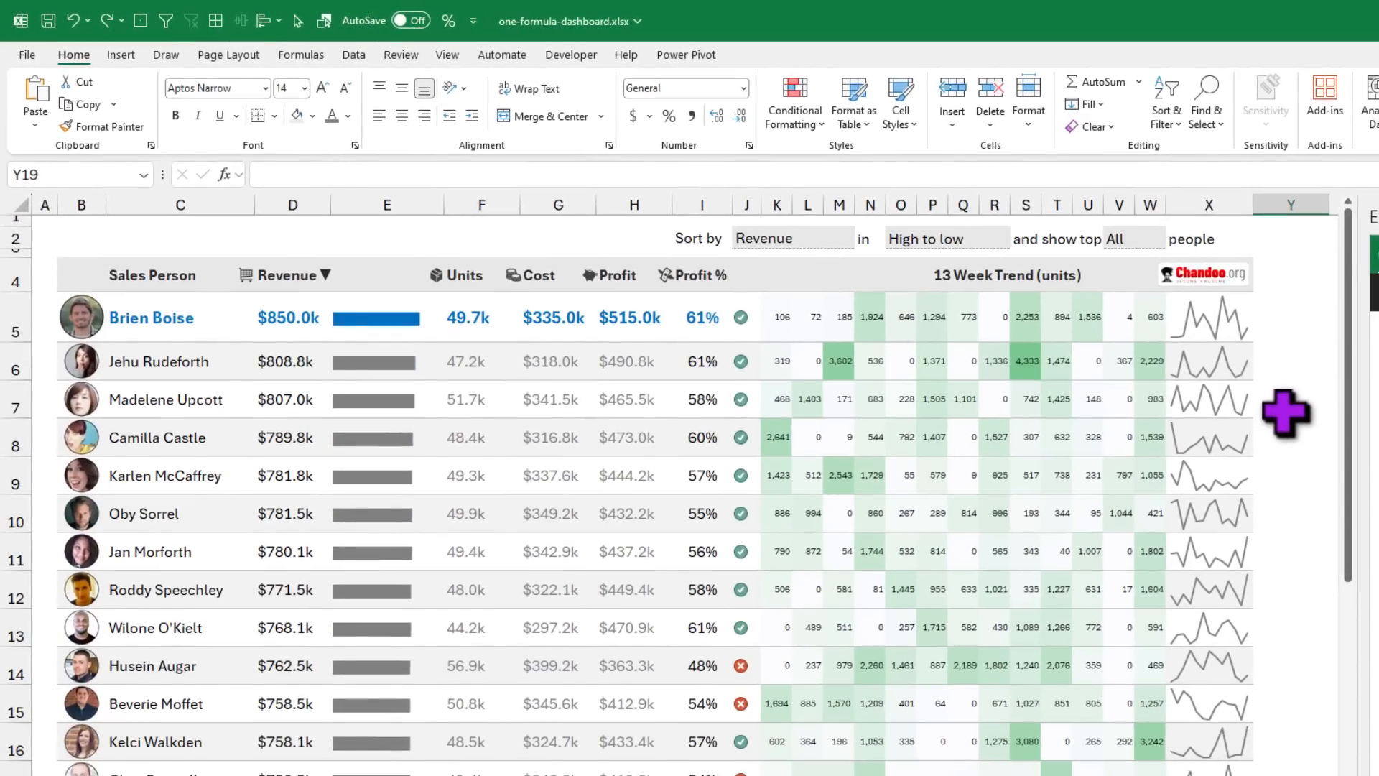
# Step: Select the first salesperson's record B5:X5 and scroll through the full dashboard
pyautogui.click(16, 328)
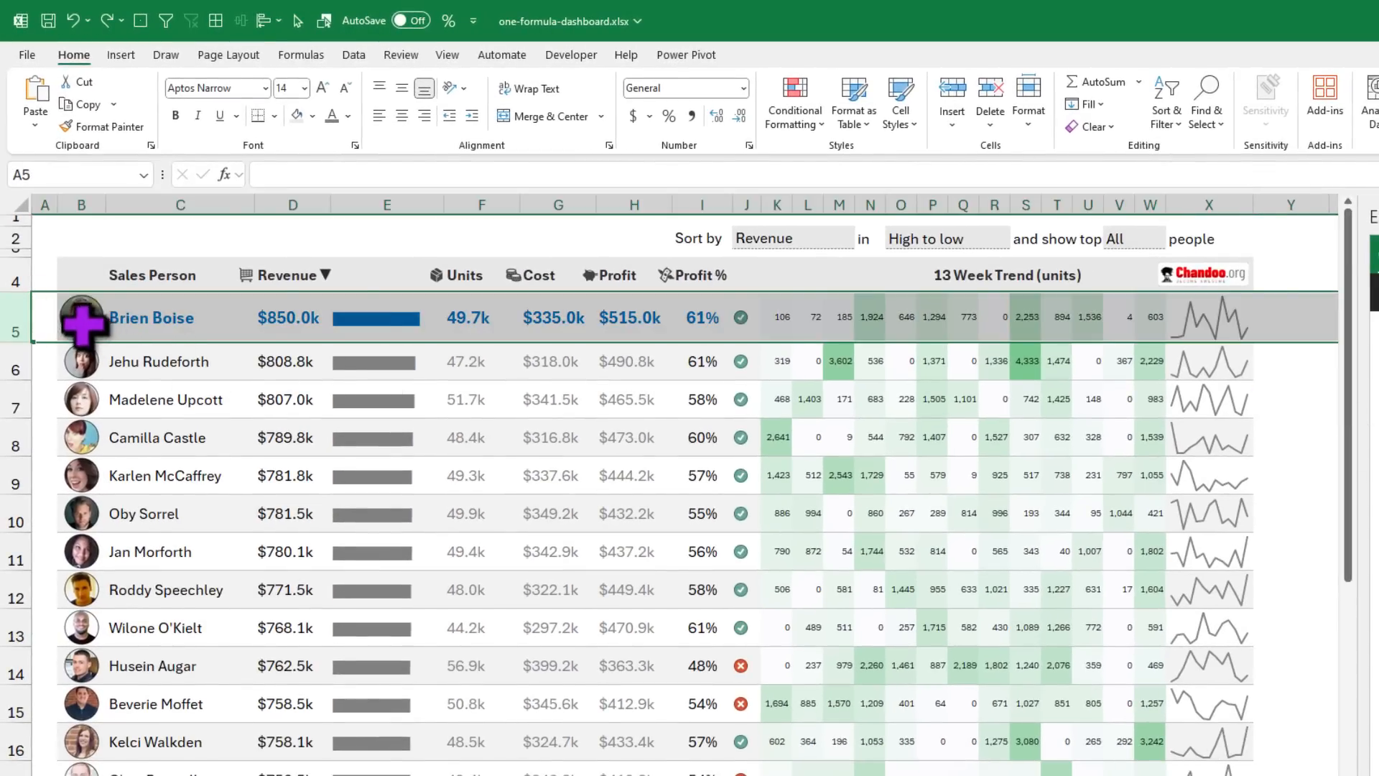
pyautogui.moveTo(57, 314); pyautogui.dragTo(1181, 323)
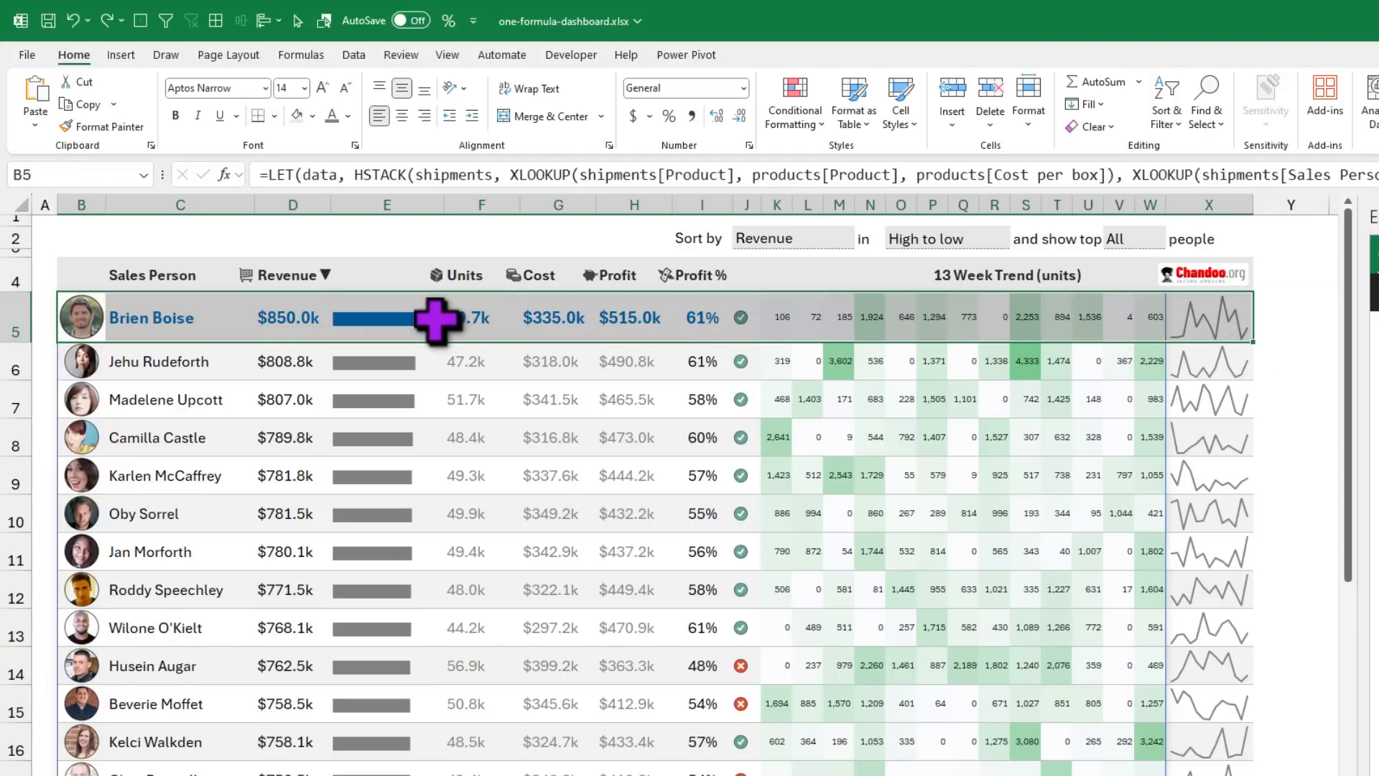
pyautogui.click(153, 324)
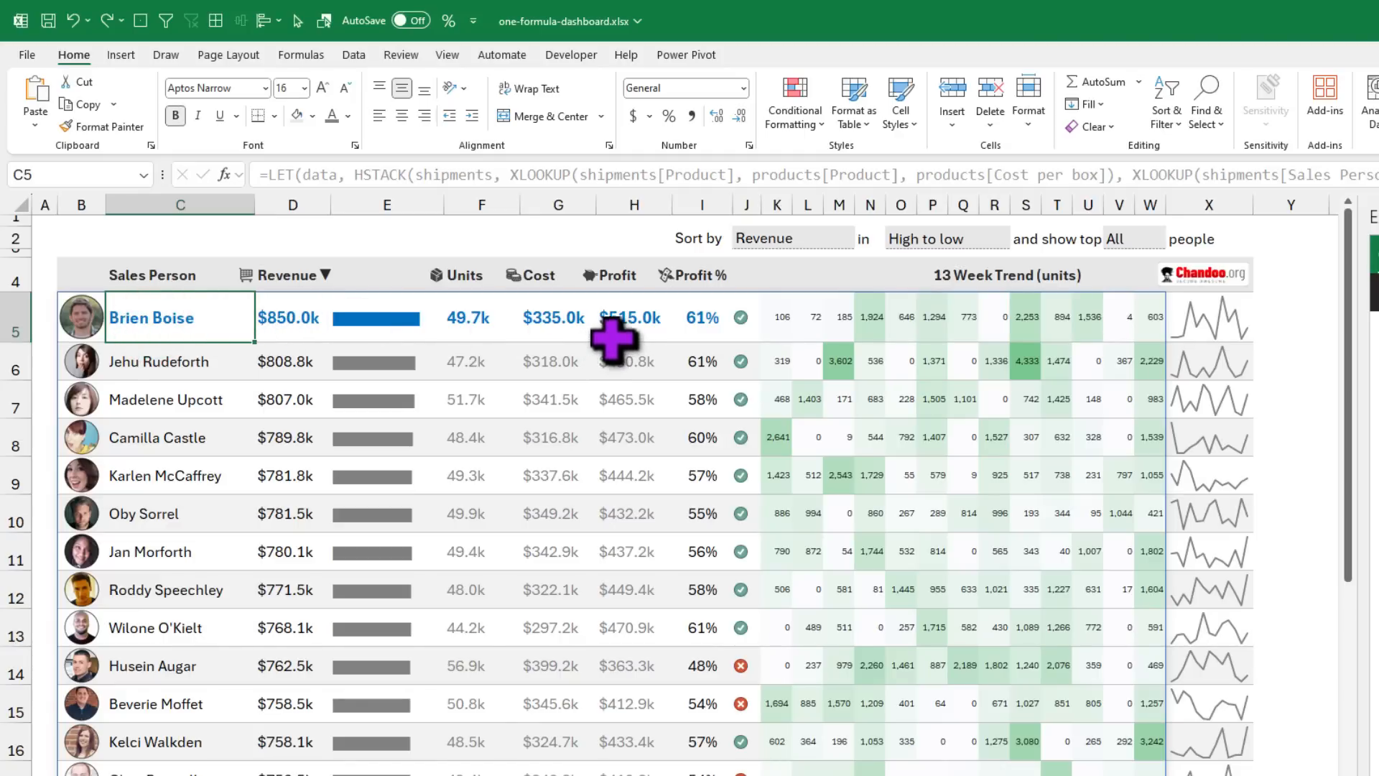
pyautogui.scroll(-5, 582, 402)
pyautogui.scroll(5, 581, 417)
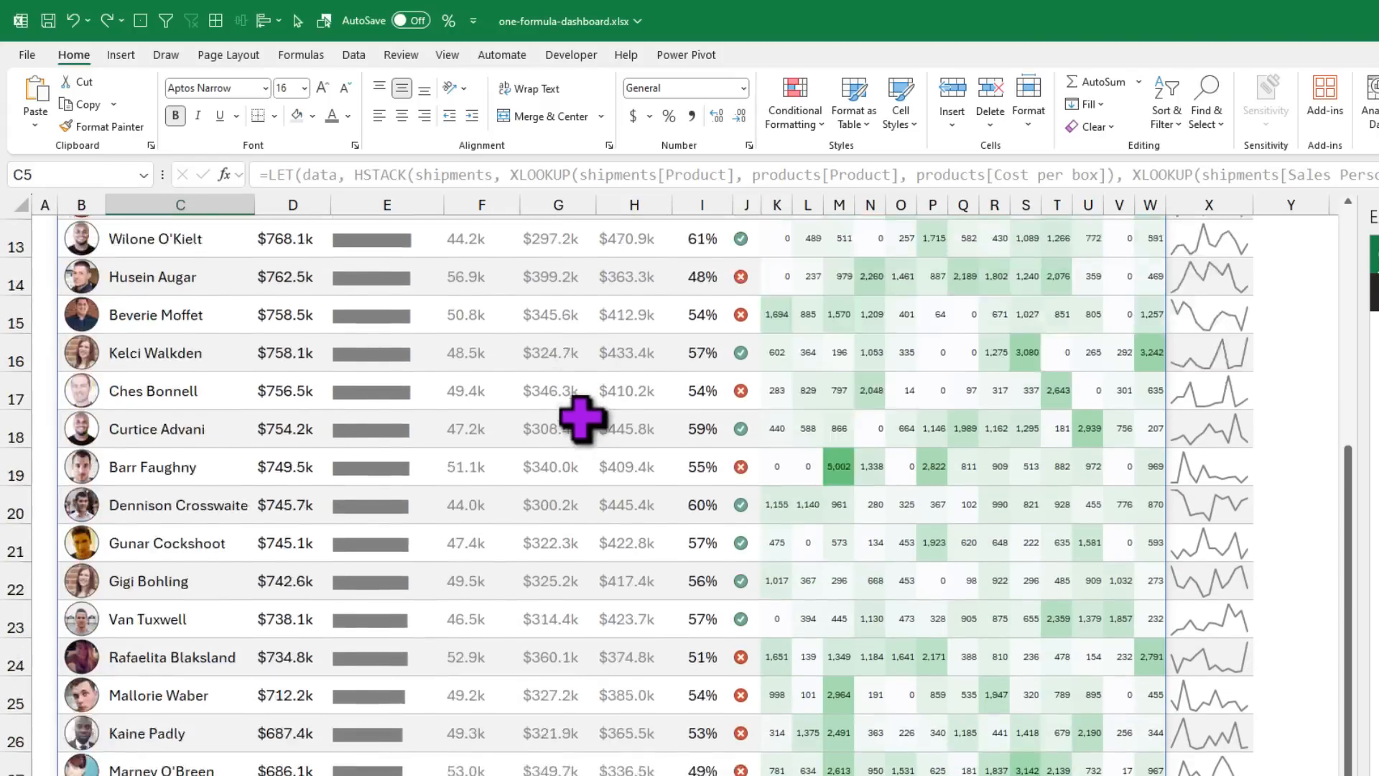